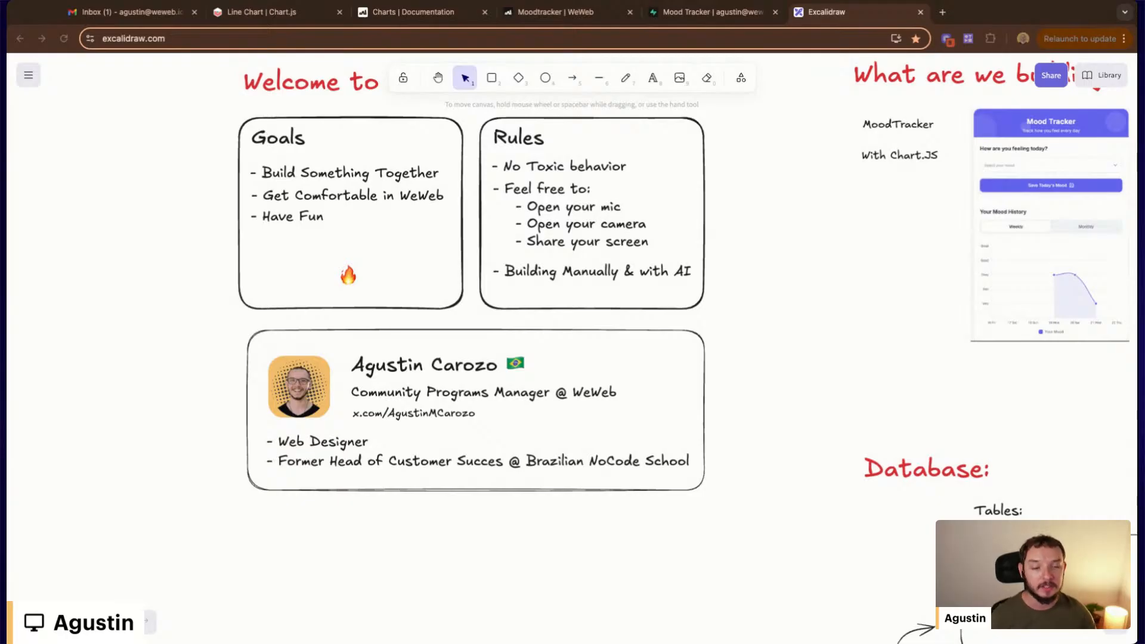
Examine the whiteboard's welcome section with its goals and rules, and the Mood Tracker mockup under "What are we building"
scroll(600, 327, "up", 2)
scroll(600, 327, "right", 1)
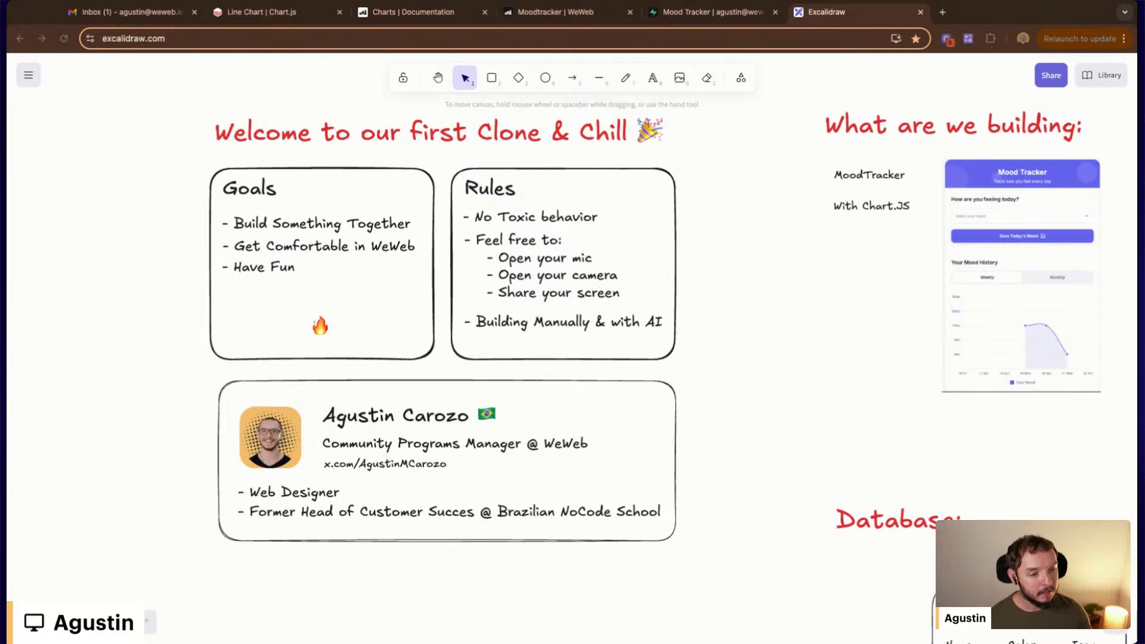
scroll(700, 388, "right", 10)
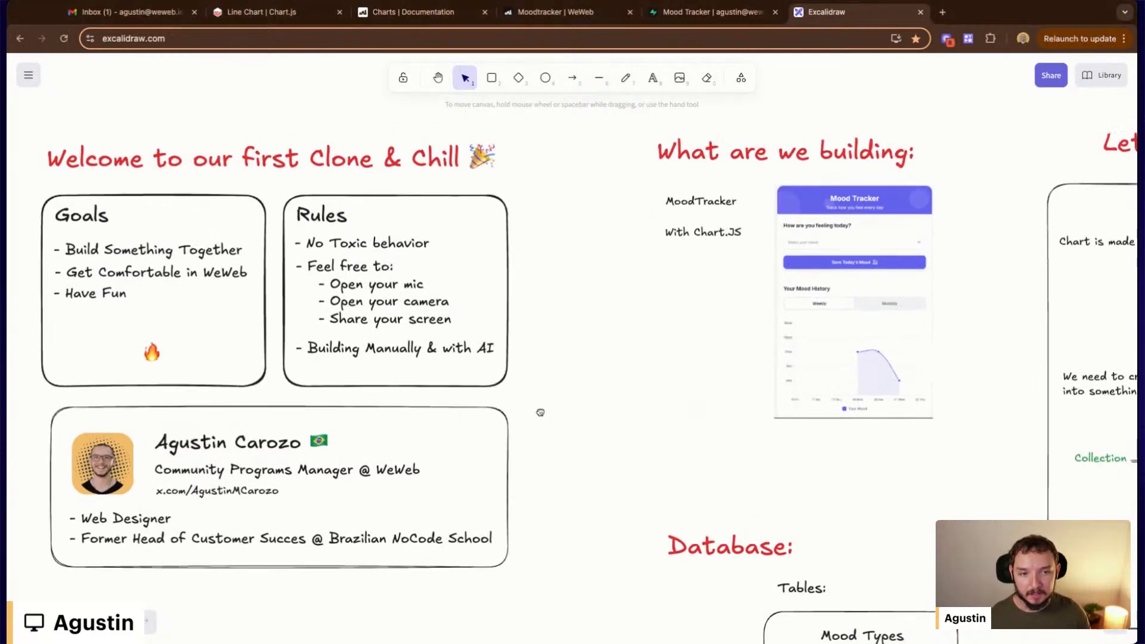
scroll(740, 290, "up", 4)
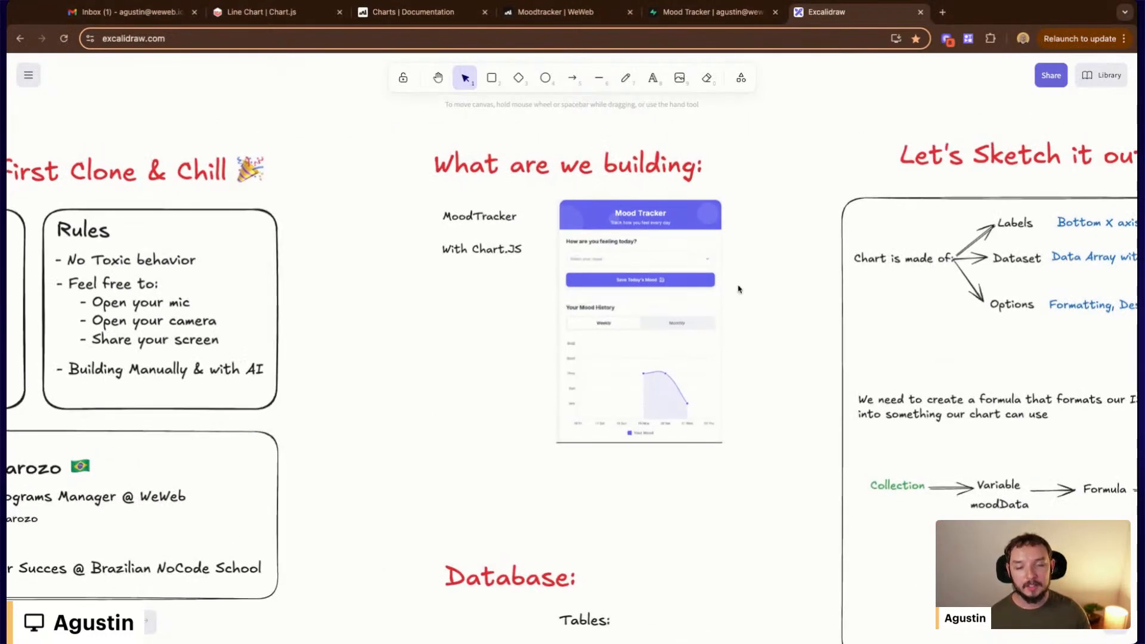
scroll(744, 292, "down", 1)
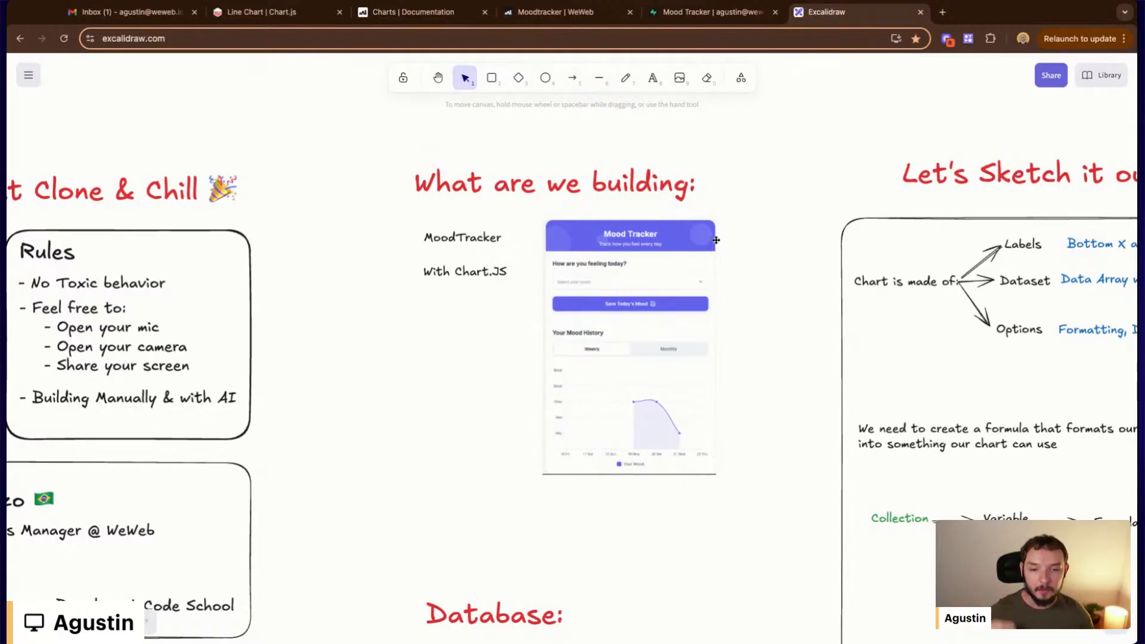
scroll(674, 327, "up", 5)
scroll(781, 322, "left", 2)
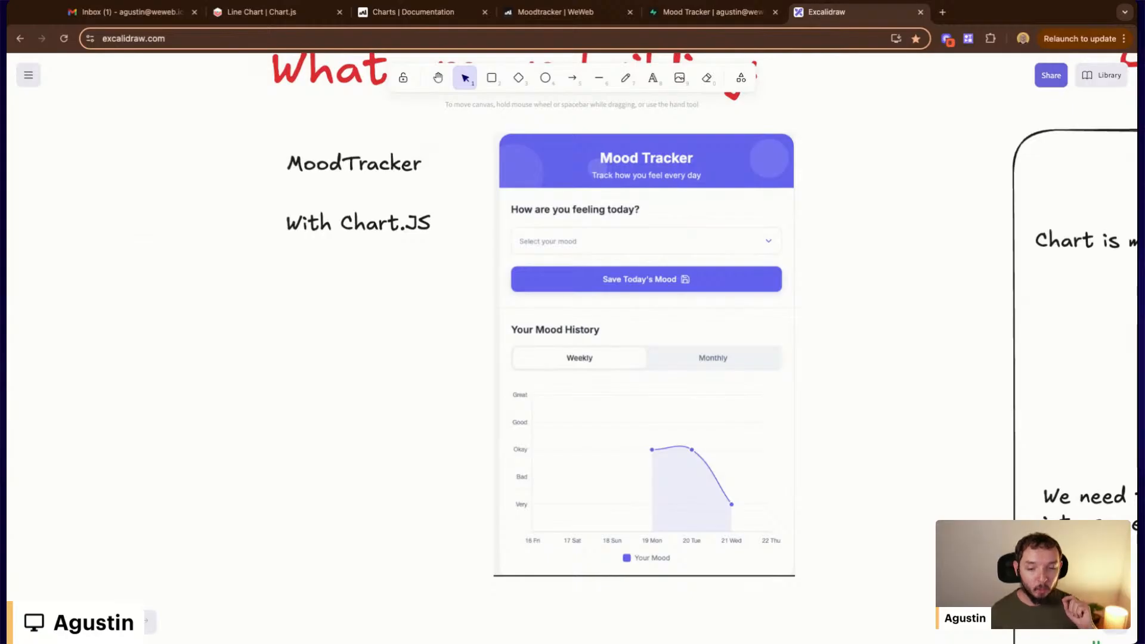
Compare the Moodtracker page in WeWeb with the Excalidraw mockup, and select the "With Chart.JS" note beside it
left_click(577, 12)
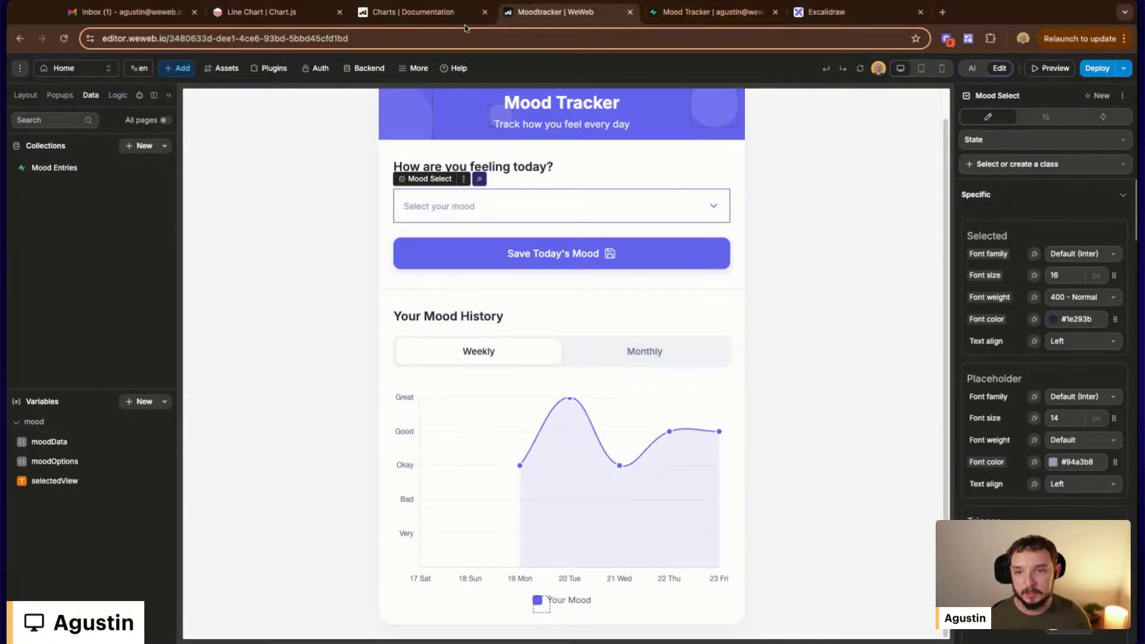
left_click(828, 15)
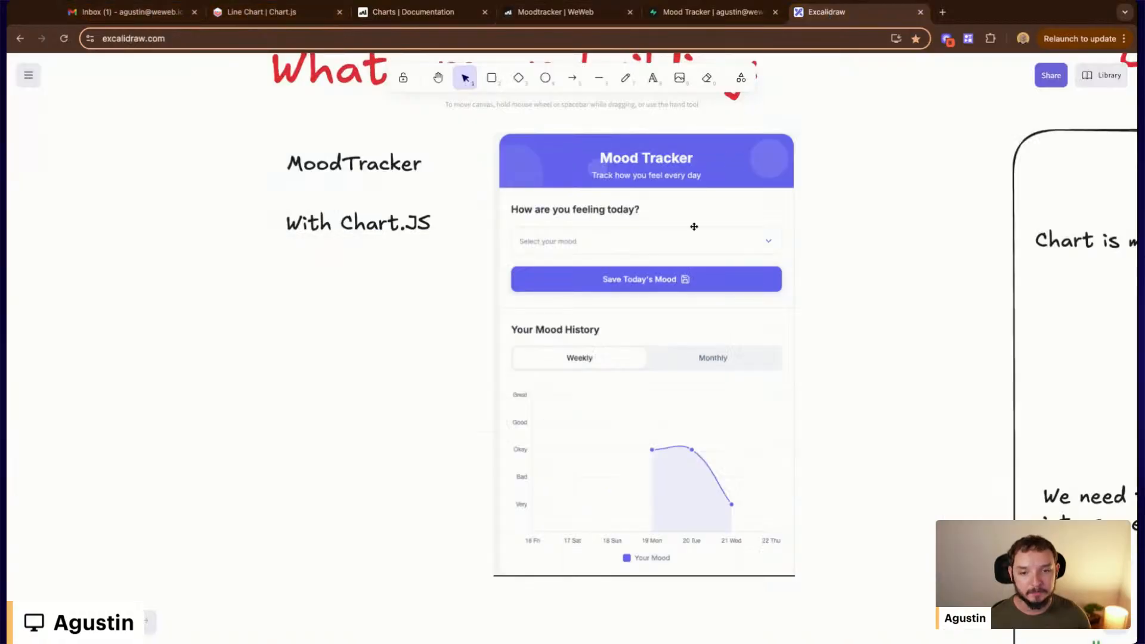
scroll(848, 337, "down", 3)
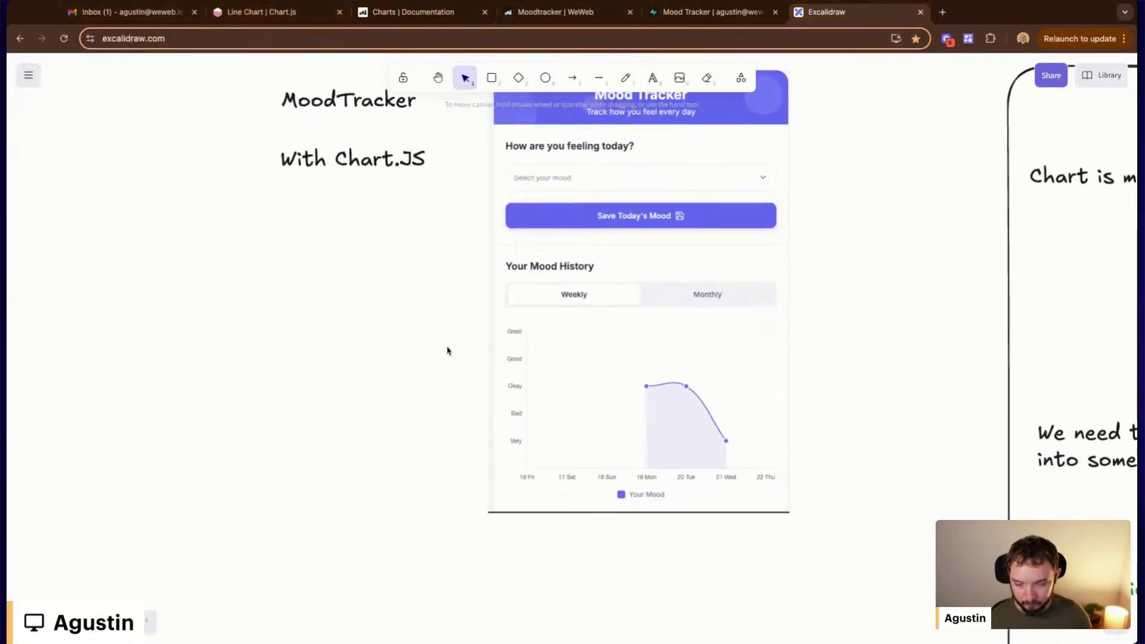
scroll(441, 344, "up", 3)
scroll(441, 345, "left", 5)
left_click(548, 264)
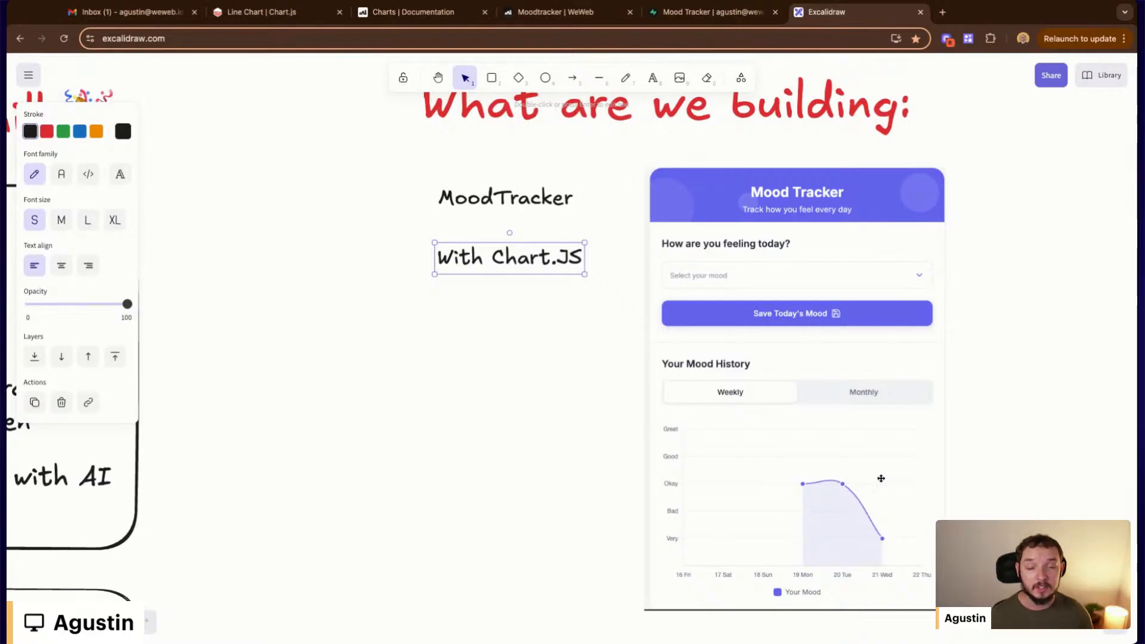
scroll(880, 478, "down", 3)
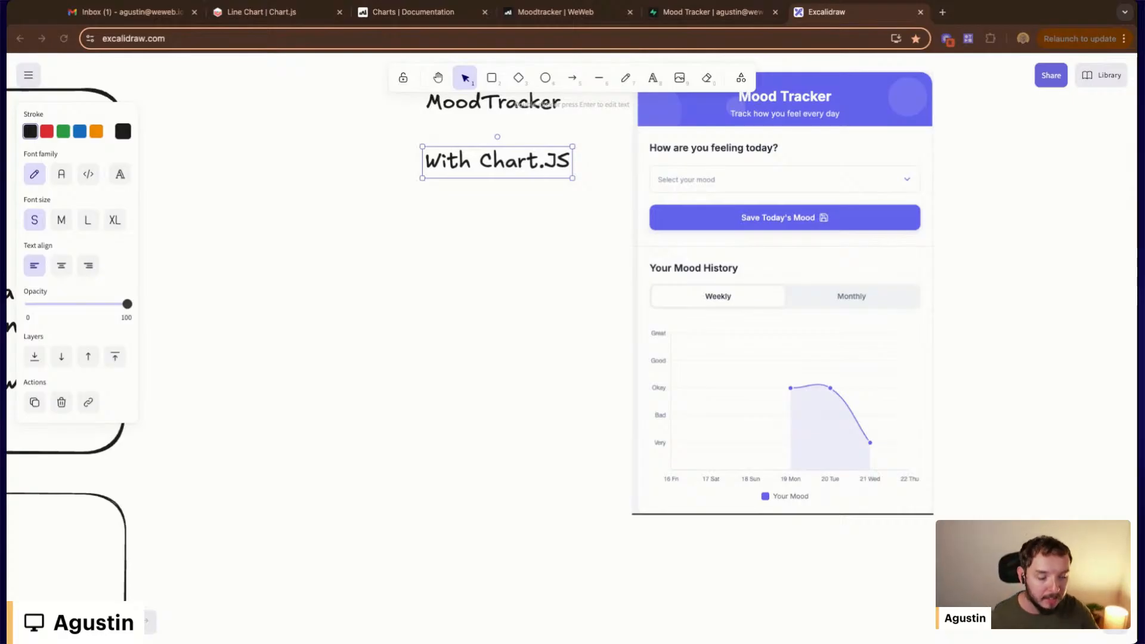
Examine the Mood Types and Mood_entries tables in the whiteboard's Database section
scroll(526, 298, "down", 5)
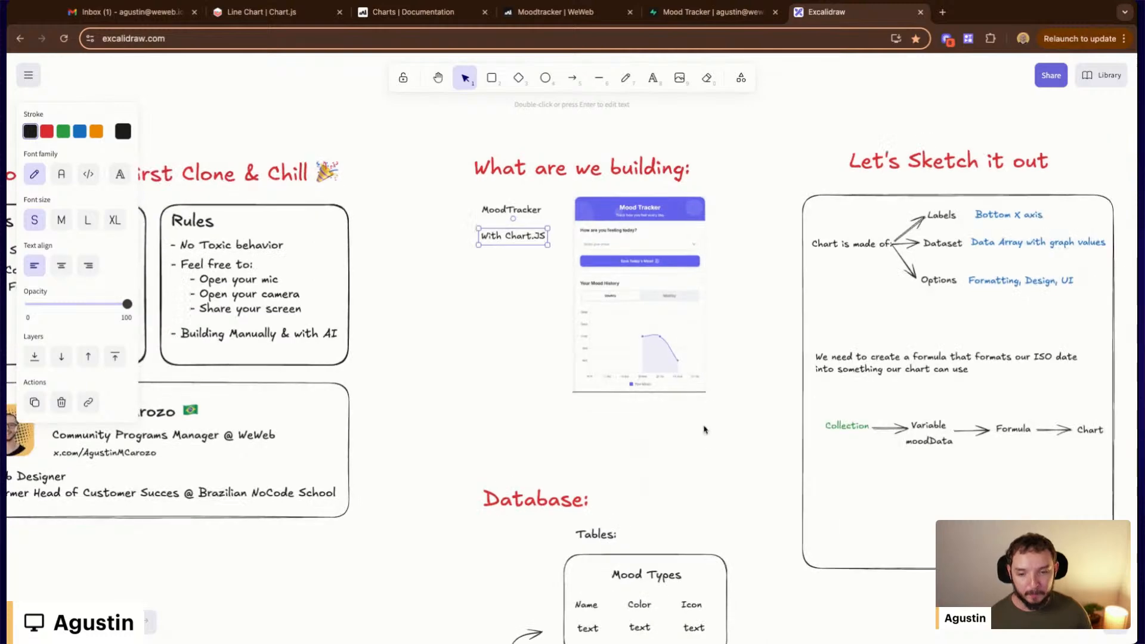
scroll(638, 452, "down", 3)
scroll(639, 452, "left", 2)
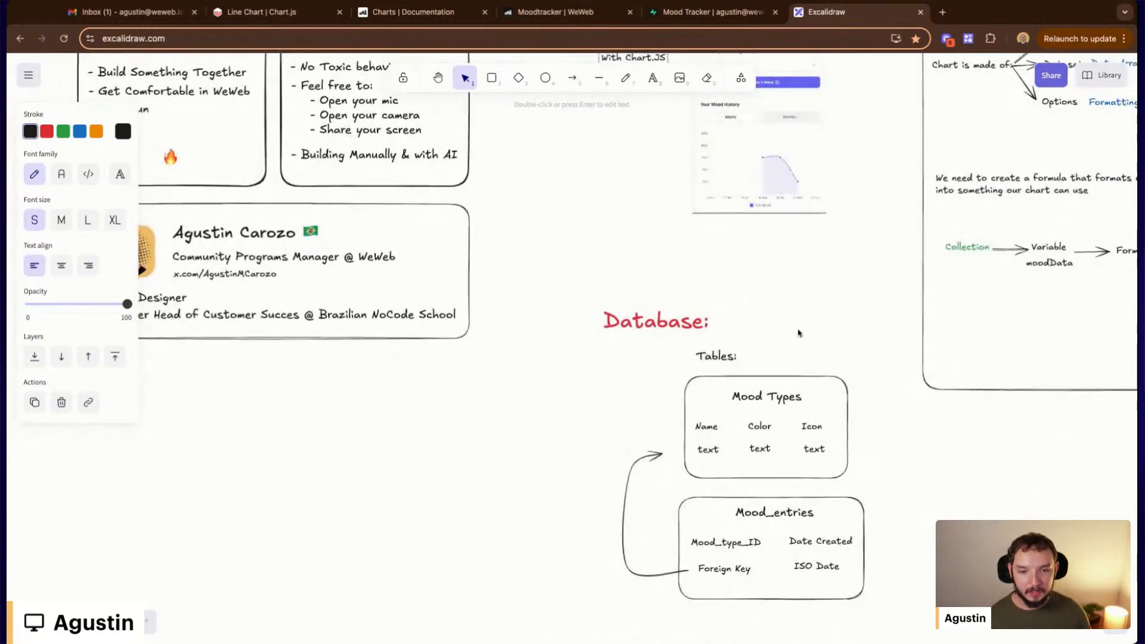
scroll(799, 333, "down", 3)
scroll(835, 327, "up", 3)
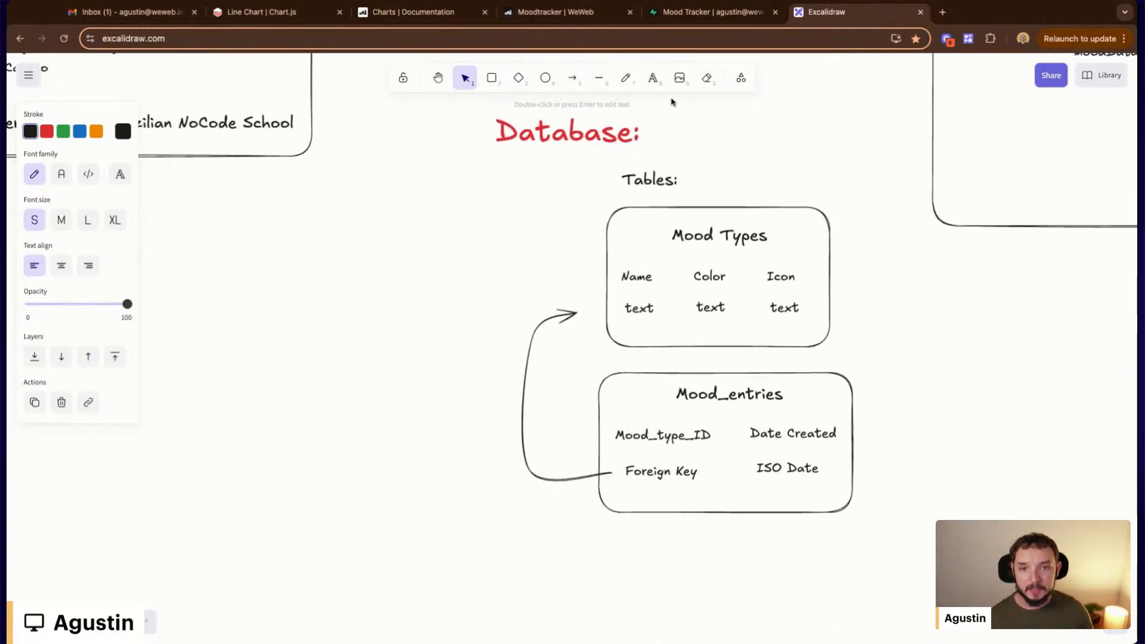
Open the Table Editor of the Mood Tracker project in Supabase, and reorder the browser tabs so Excalidraw comes right before it
left_click(710, 12)
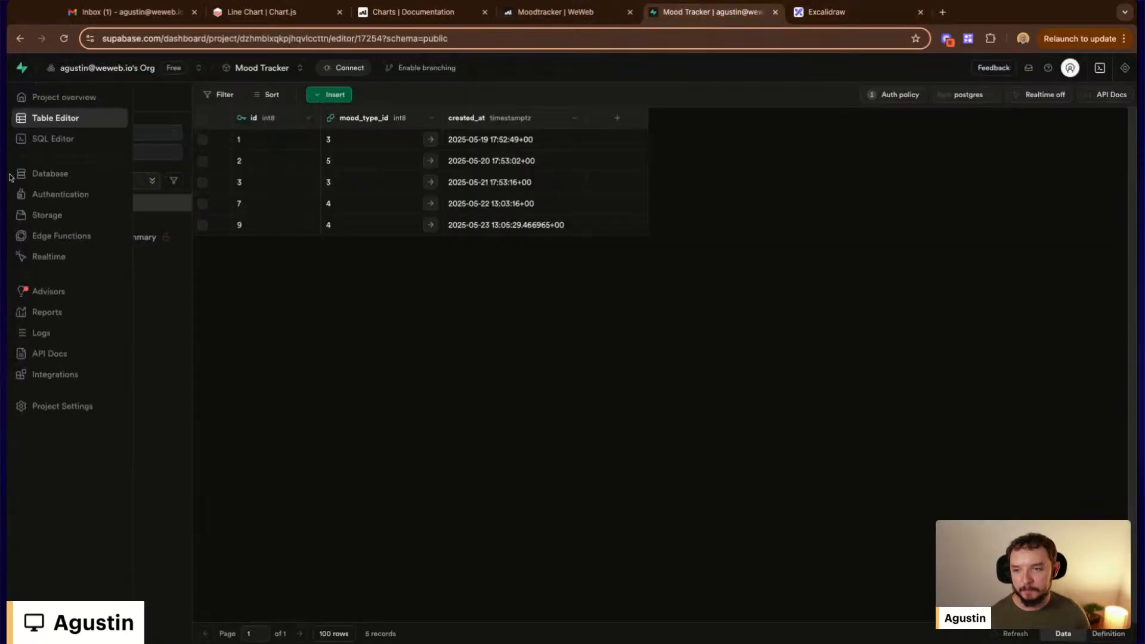
left_click(55, 118)
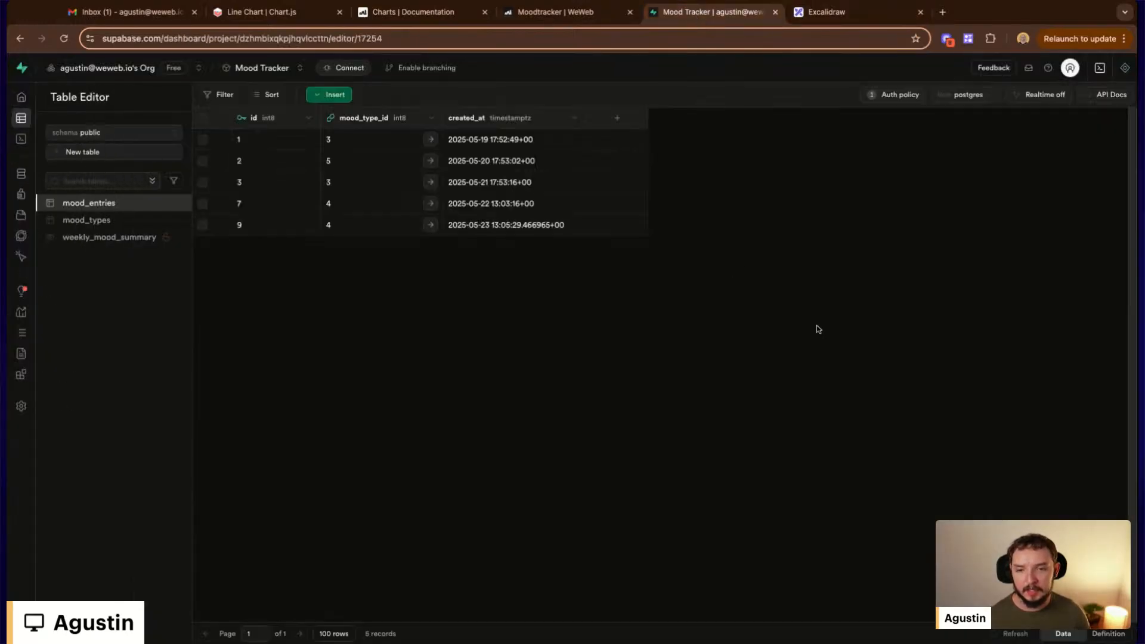
left_click(571, 14)
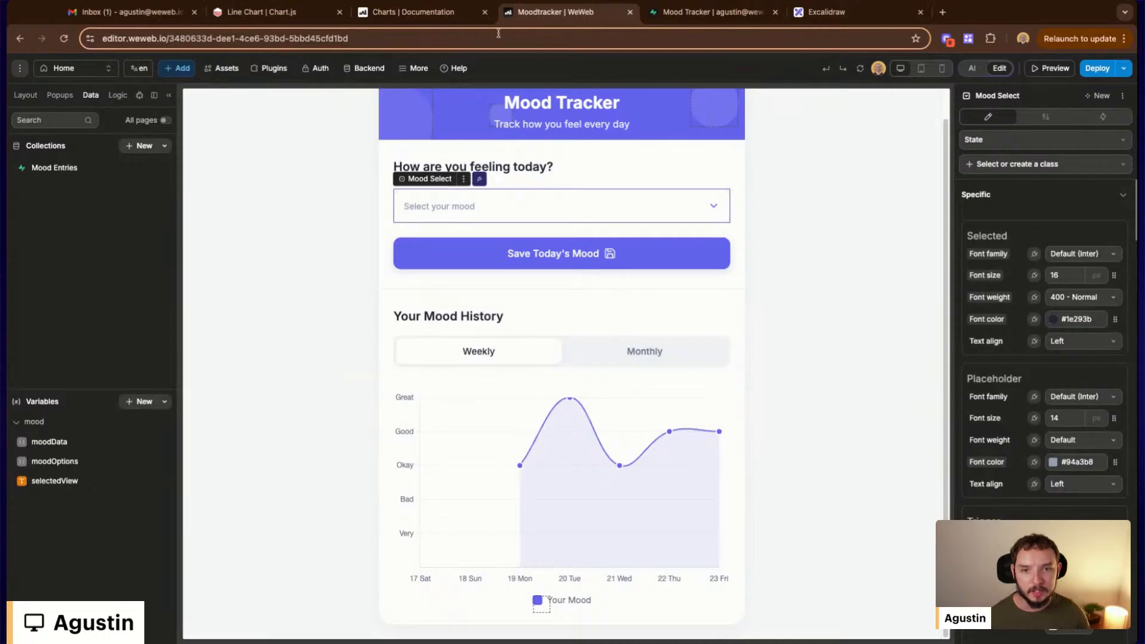
left_click_drag(828, 12, 737, 22)
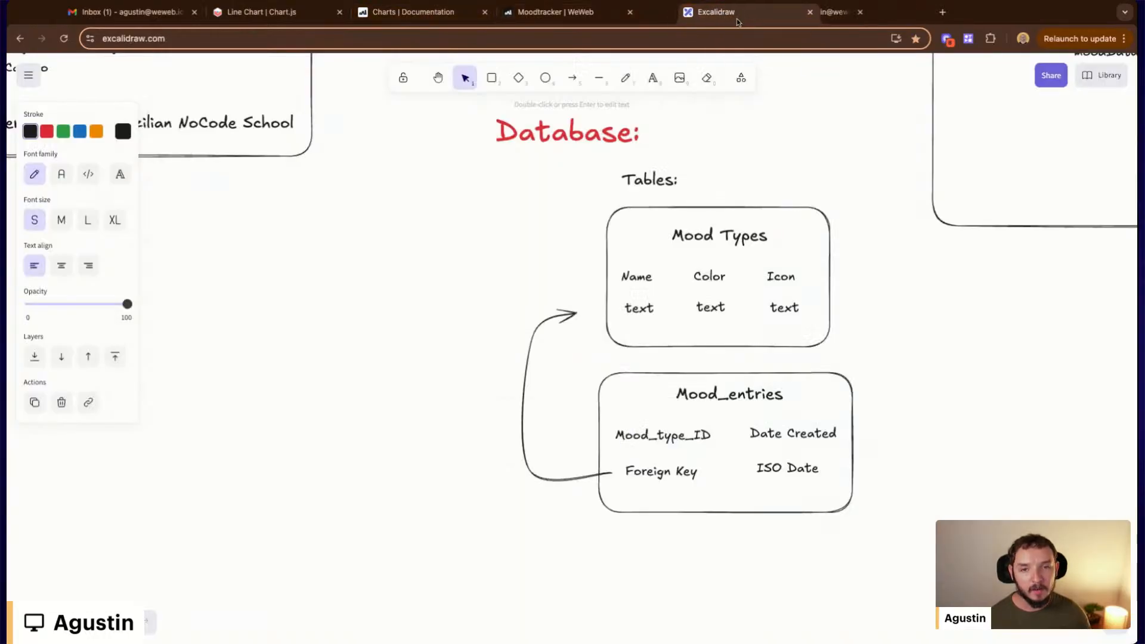
Switch to Supabase and view the rows of the mood_types table, followed by those of mood_entries
scroll(835, 316, "up", 3)
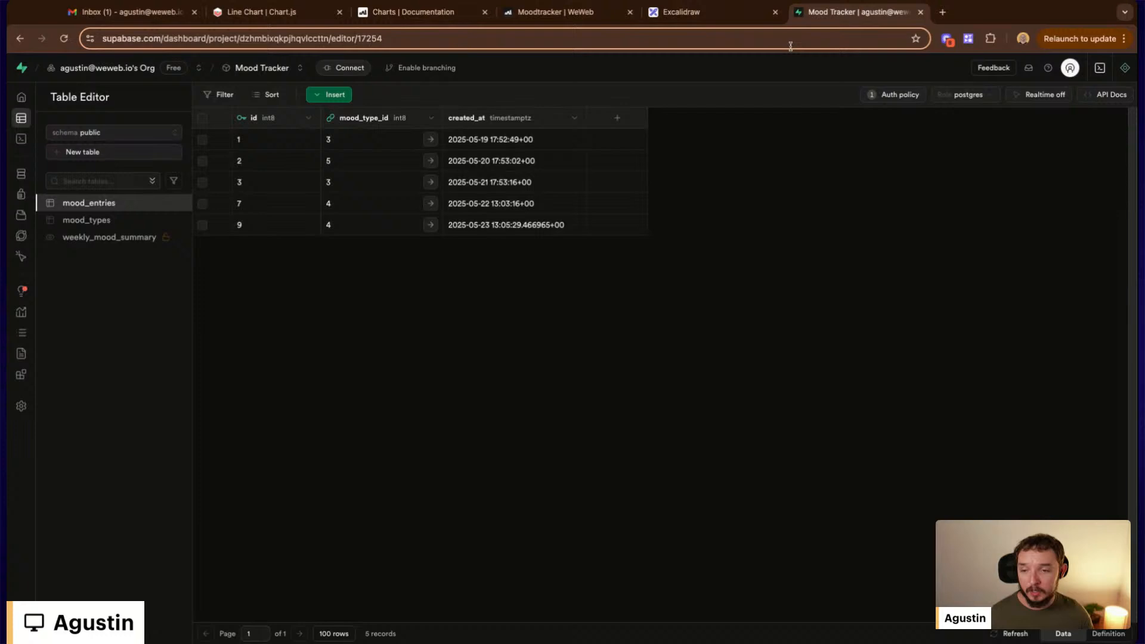
left_click(89, 222)
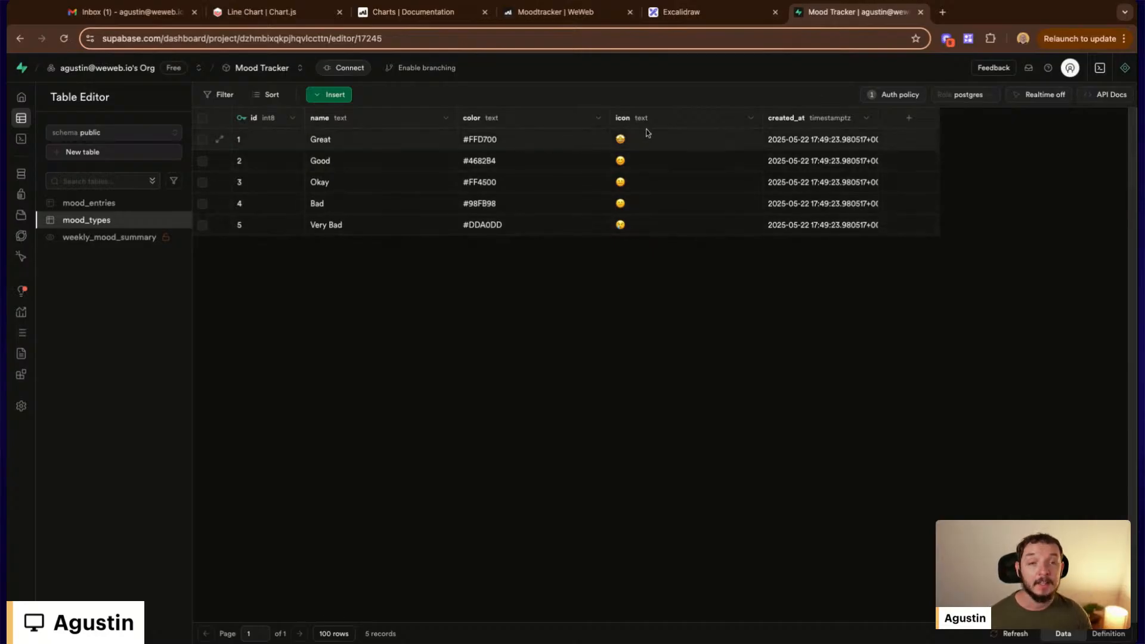
left_click(94, 204)
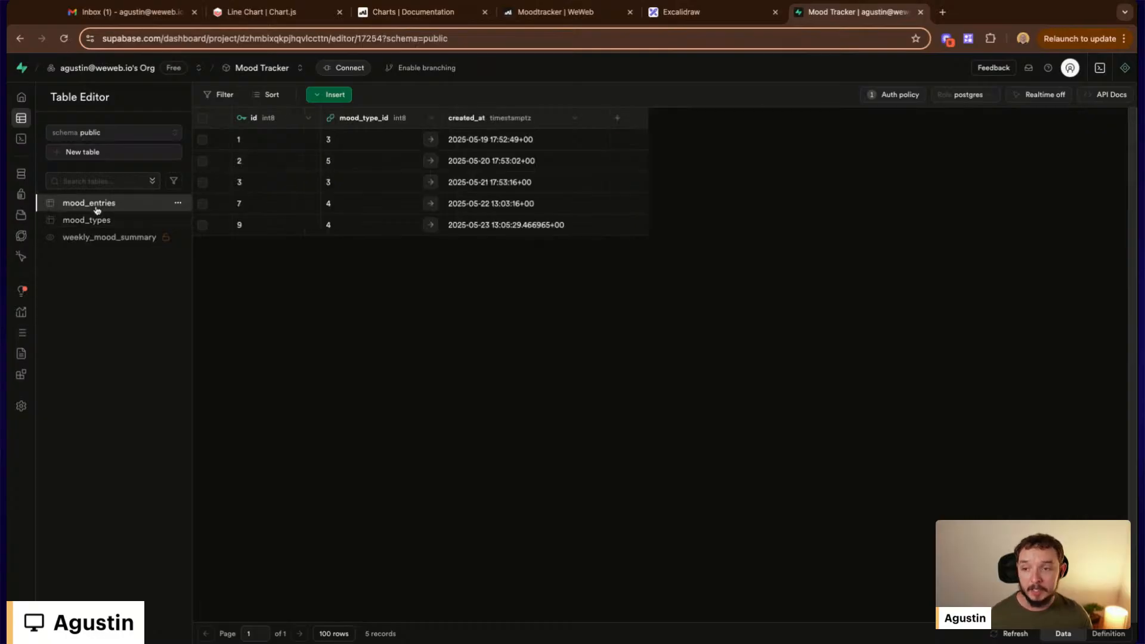
Switch to Excalidraw and review the foreign key arrow linking Mood_entries to Mood Types in the database diagram
left_click(694, 10)
scroll(775, 337, "down", 5)
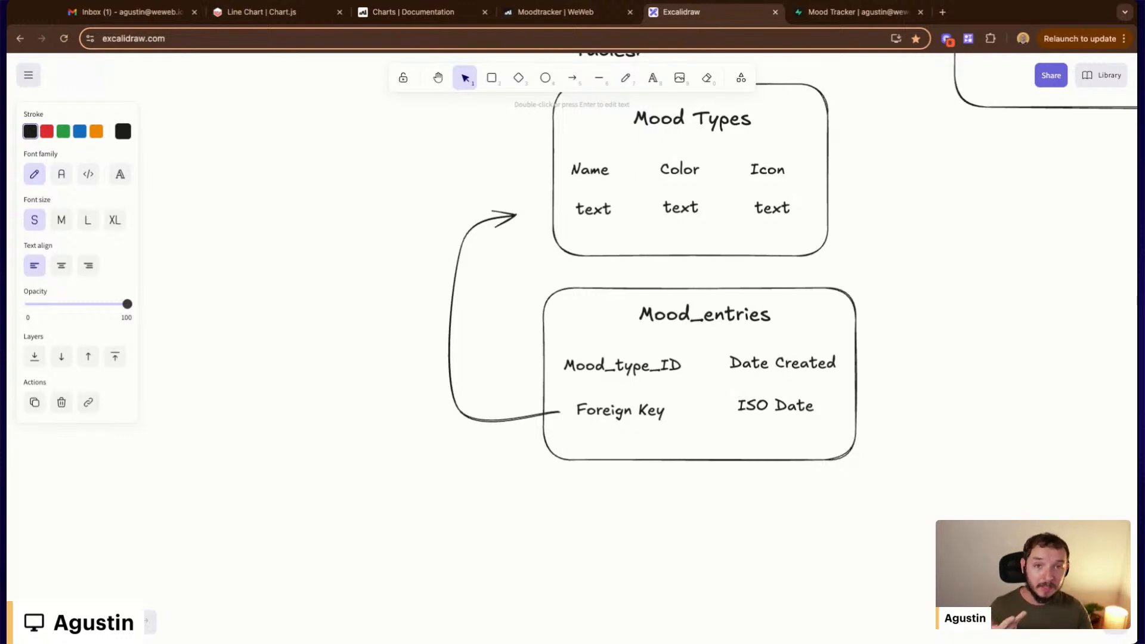
scroll(773, 317, "up", 2)
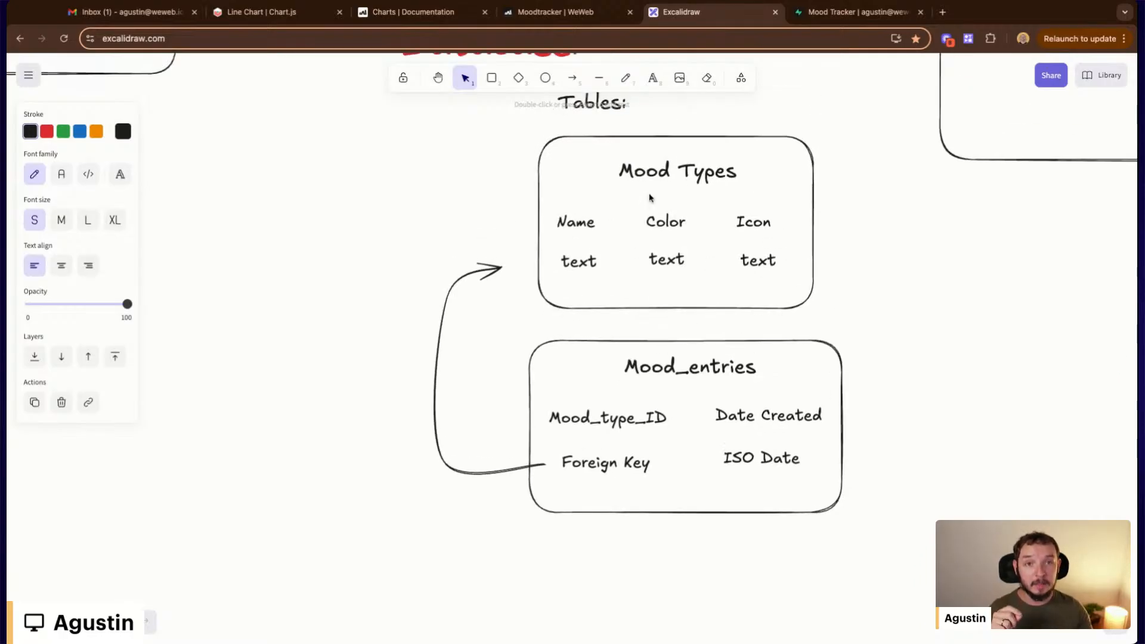
scroll(833, 322, "down", 3)
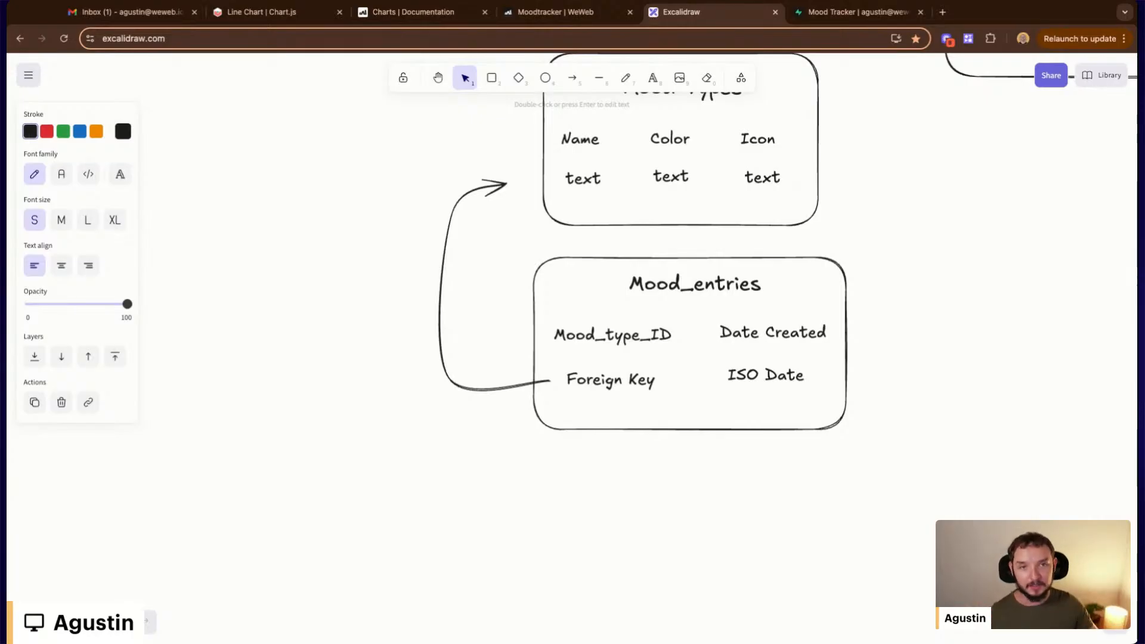
Switch to Supabase and inspect the mood_types records referenced by mood_type_id for mood entries 1, 2 and 7
left_click(838, 13)
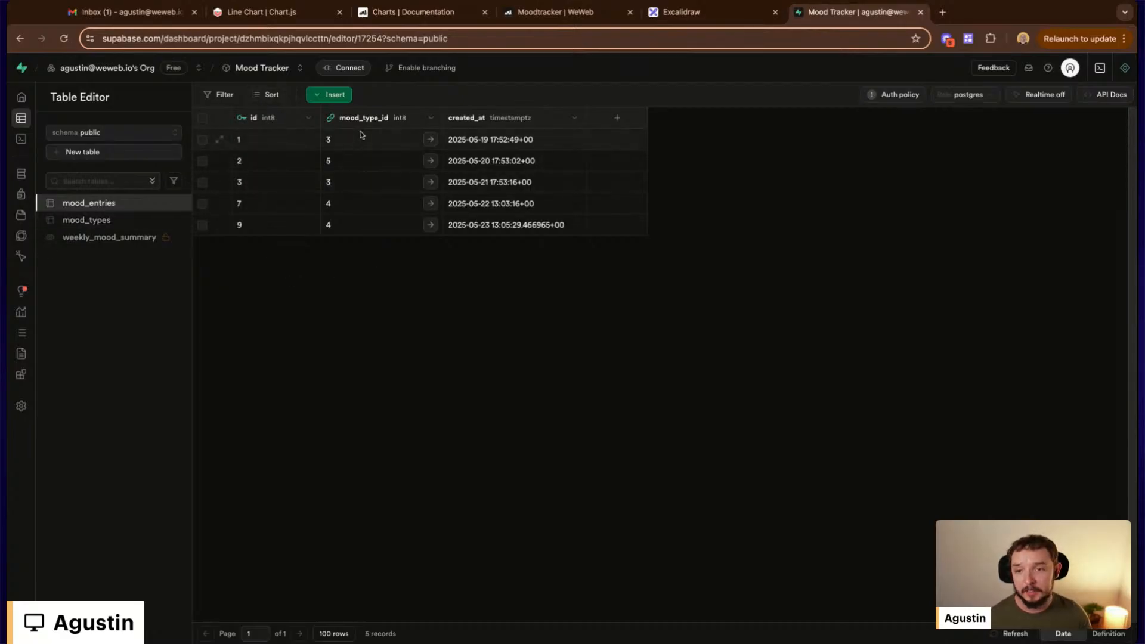
left_click(391, 142)
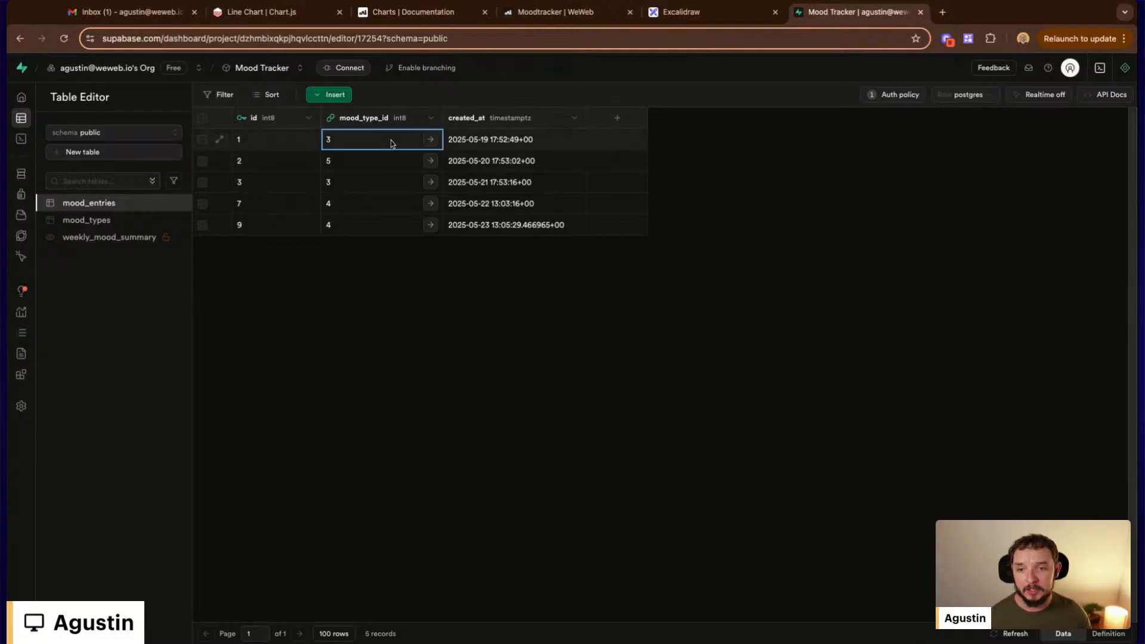
left_click(429, 140)
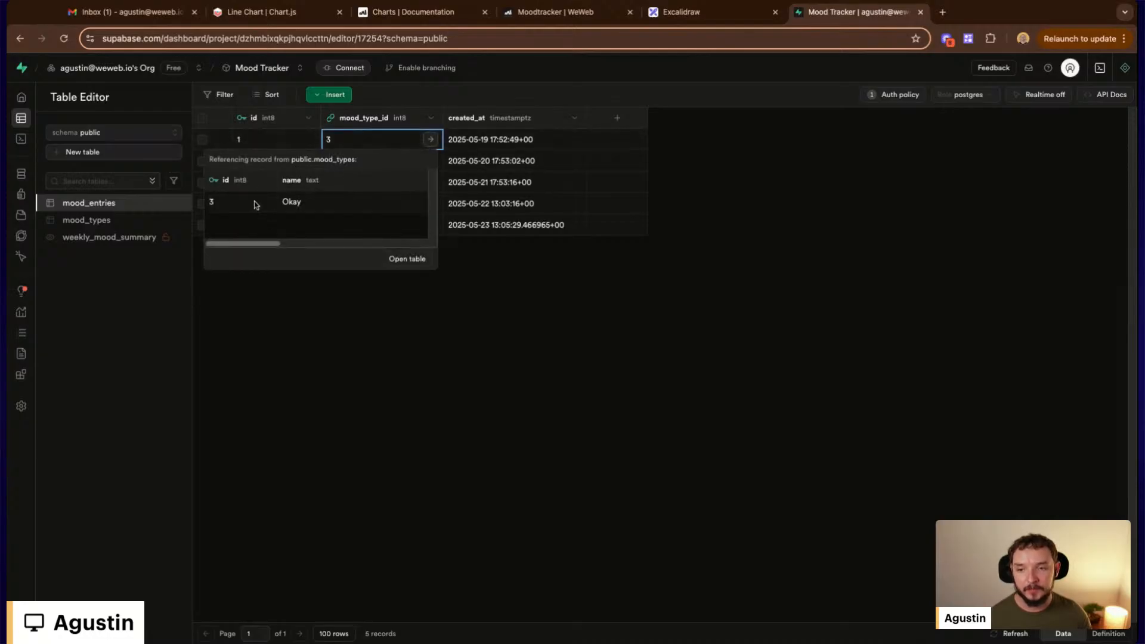
left_click(407, 298)
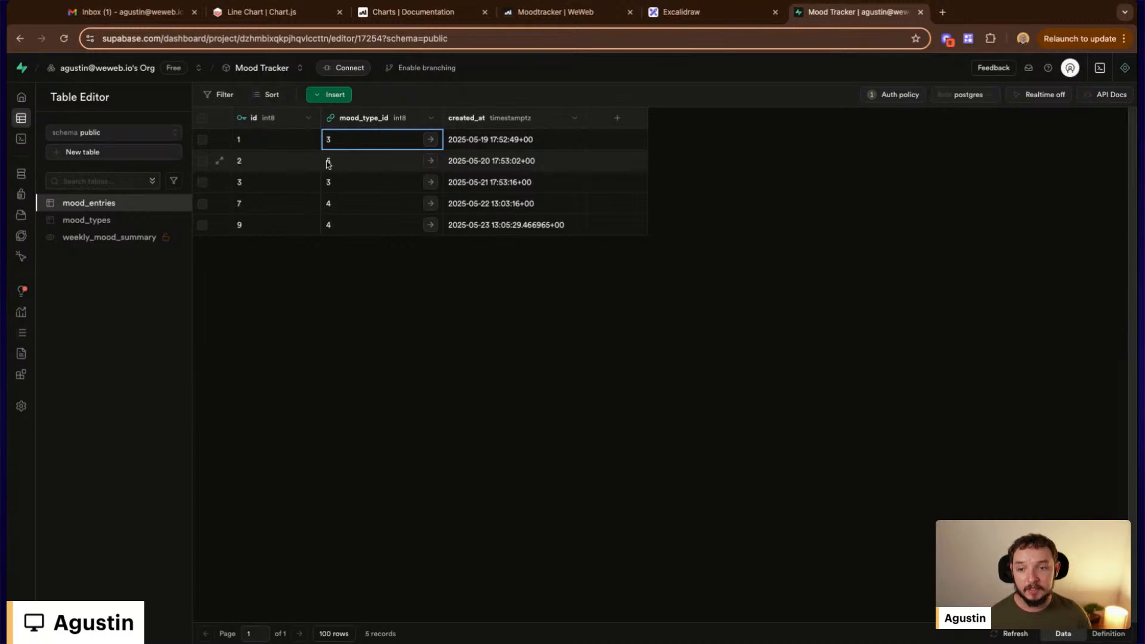
left_click(430, 161)
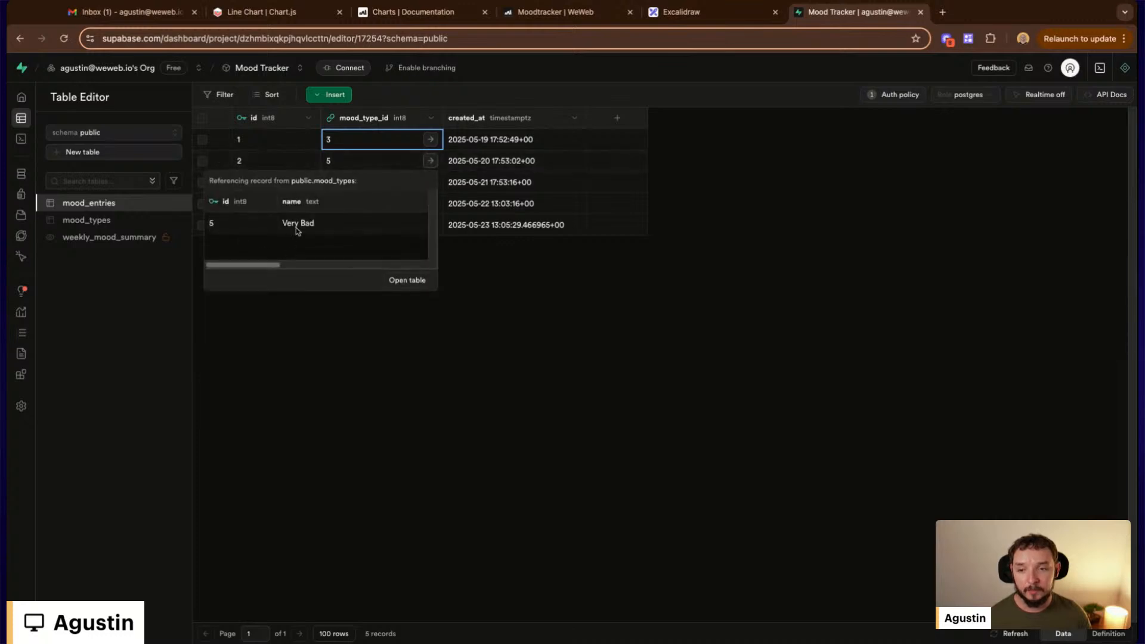
left_click(440, 244)
left_click(431, 204)
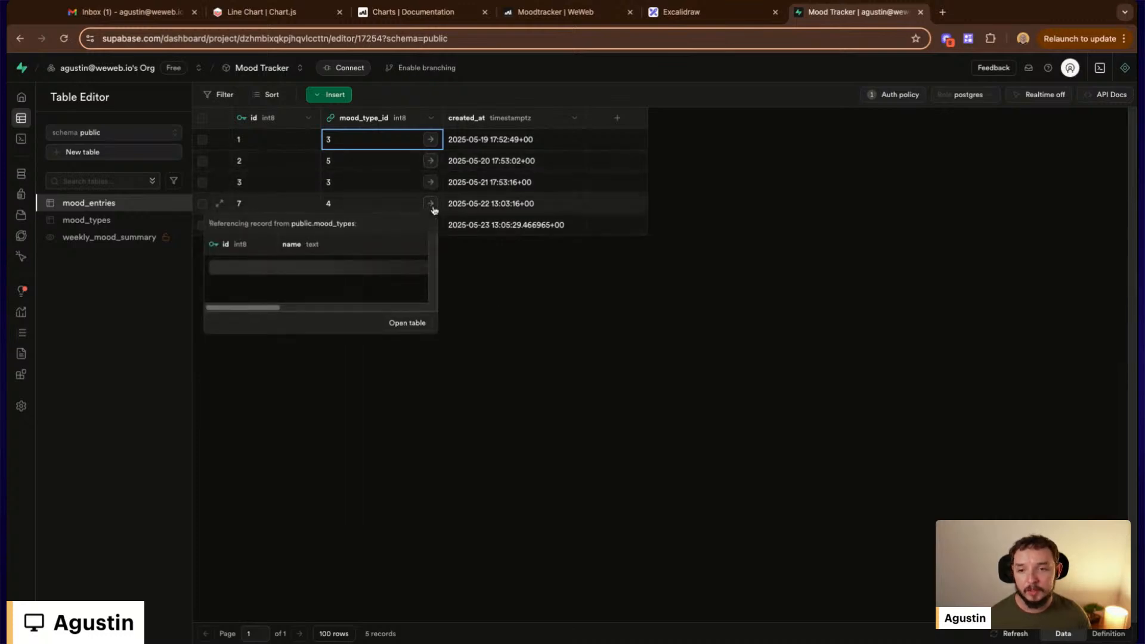
left_click(431, 139)
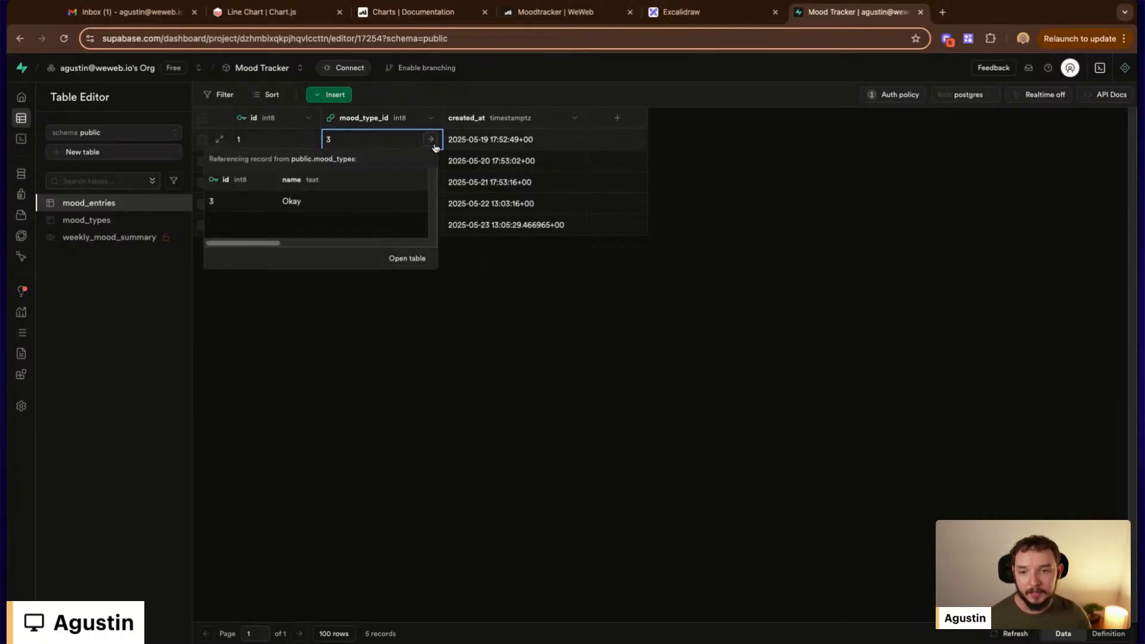
left_click(488, 346)
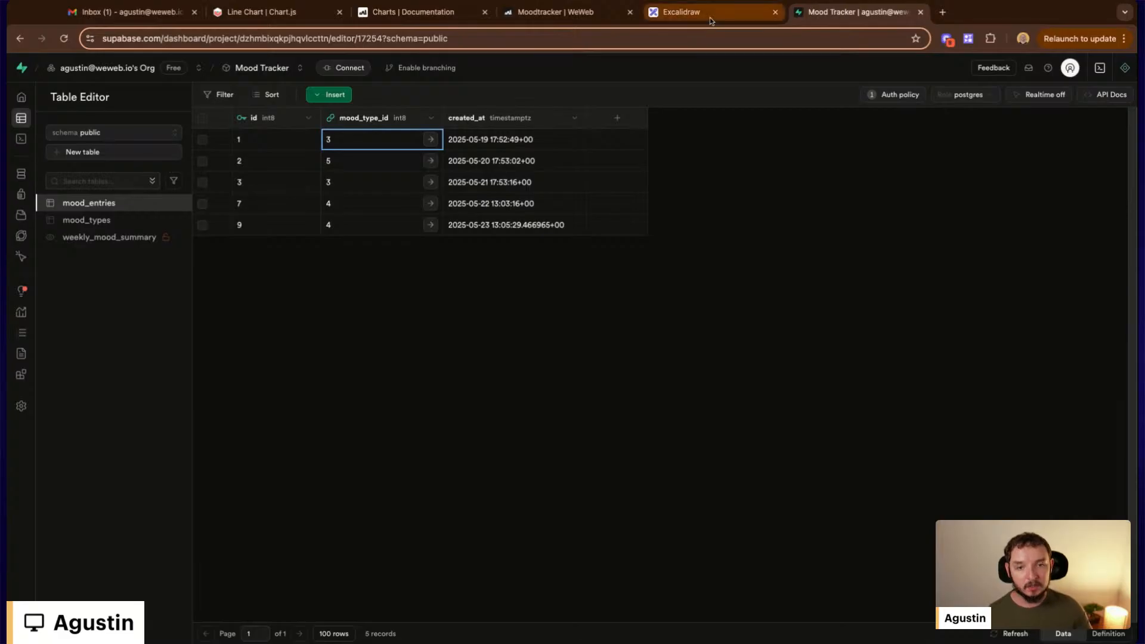
Review the chart structure notes under "Let's Sketch it out" in Excalidraw, and switch to the Moodtracker project in WeWeb
left_click(680, 11)
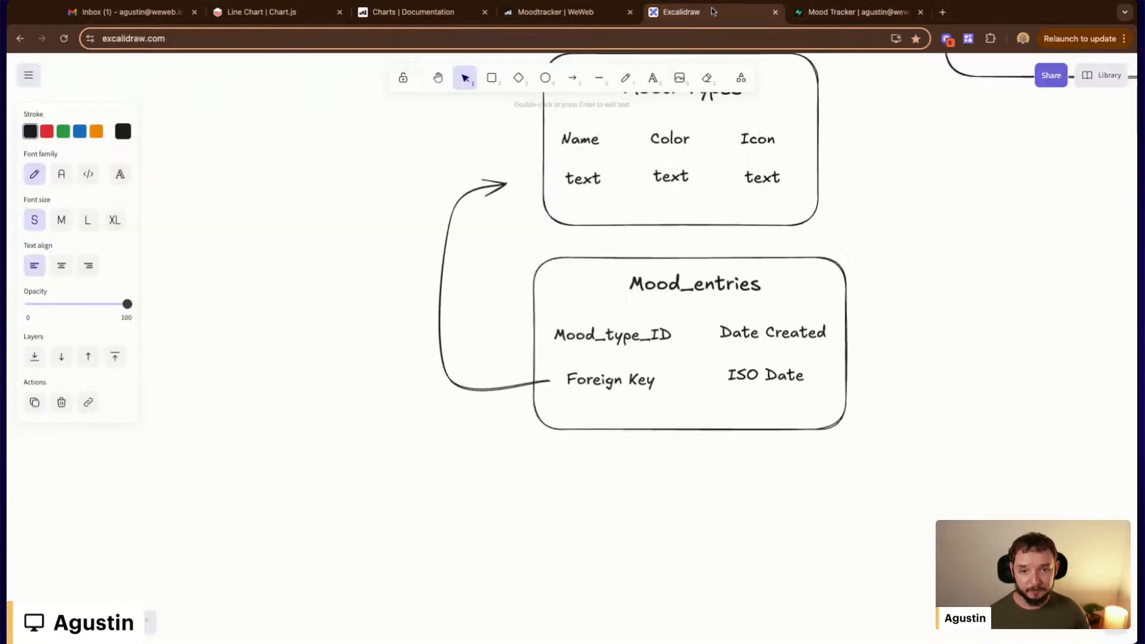
scroll(812, 255, "up", 5)
scroll(909, 384, "down", 5)
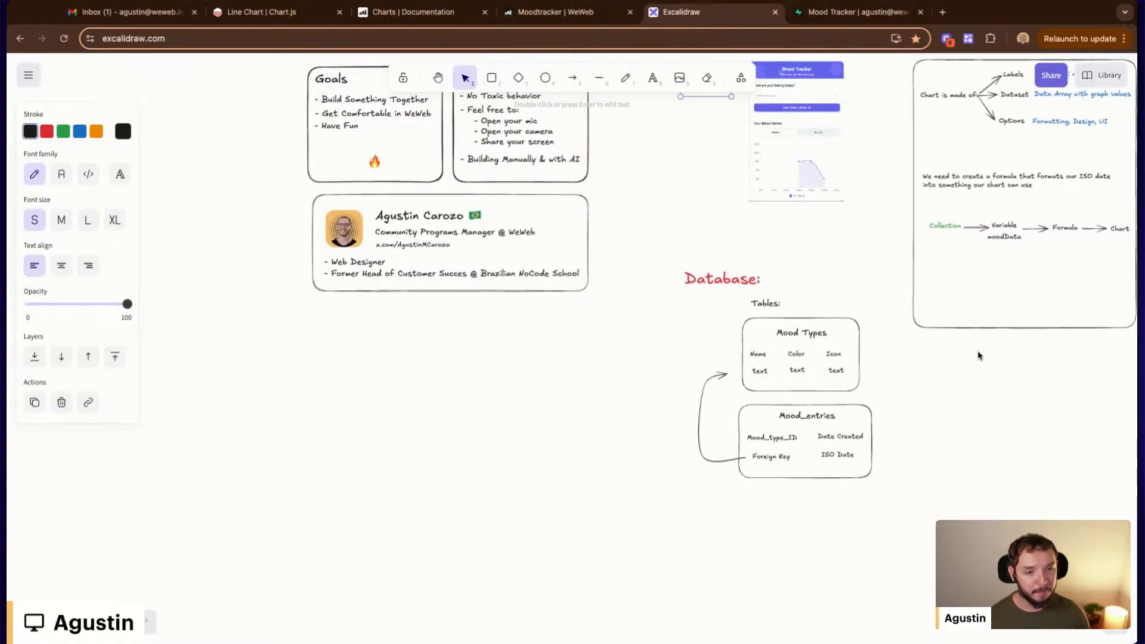
scroll(986, 329, "up", 5)
scroll(986, 330, "right", 4)
scroll(887, 364, "up", 5)
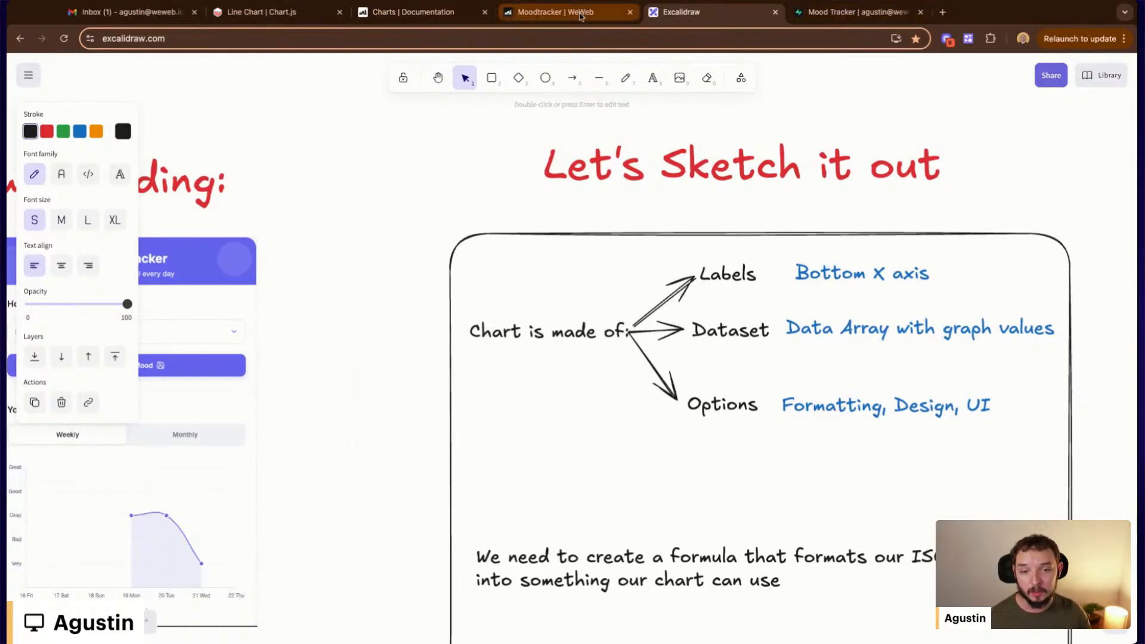
left_click(611, 18)
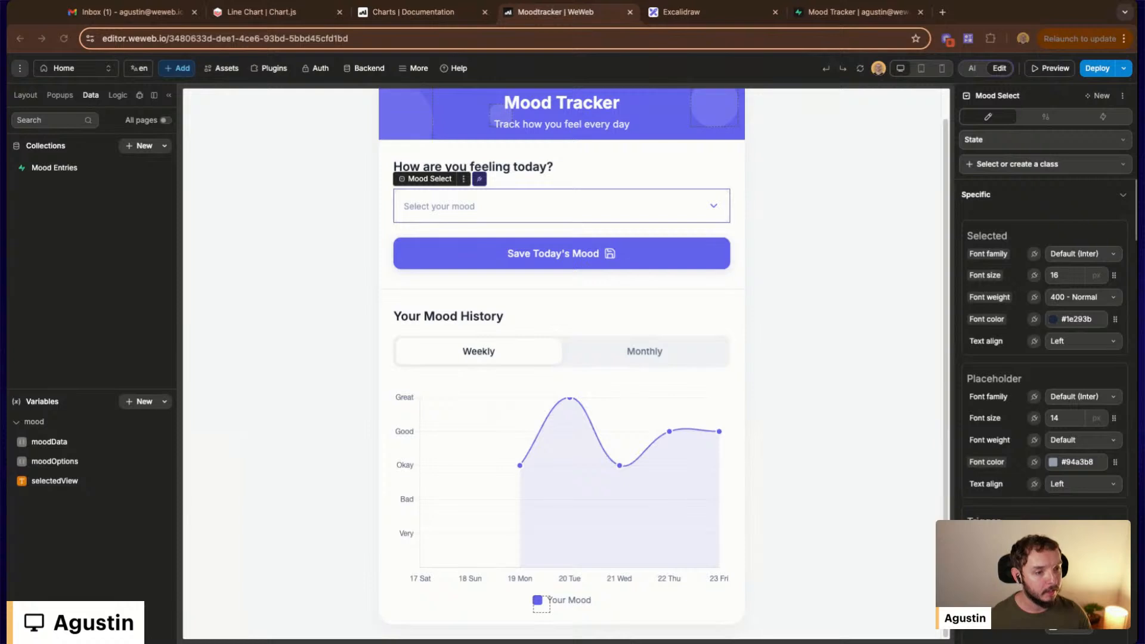
Open the WeWeb AI chat history and review the conversation starting "I want to build a minimal mood tracker"
left_click(868, 301)
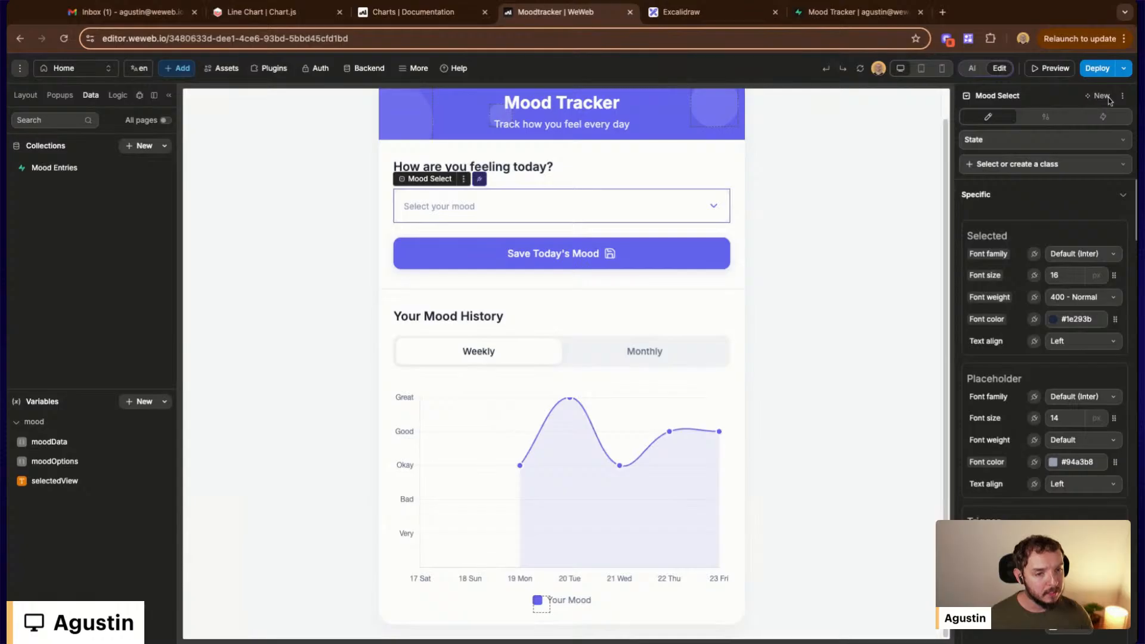
left_click(977, 68)
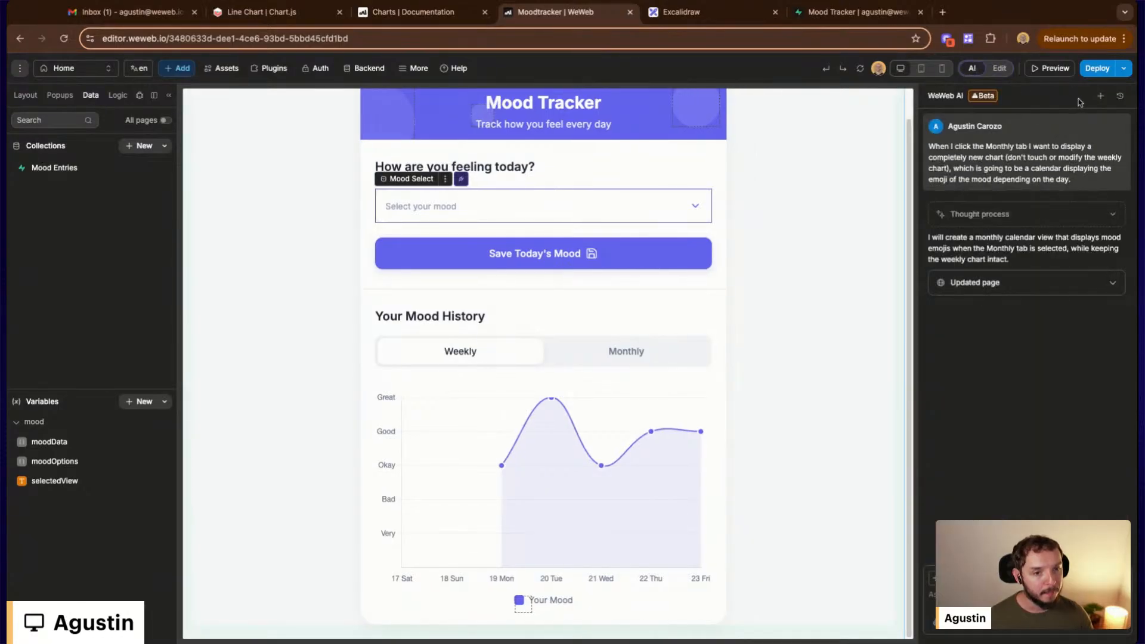
left_click(1121, 100)
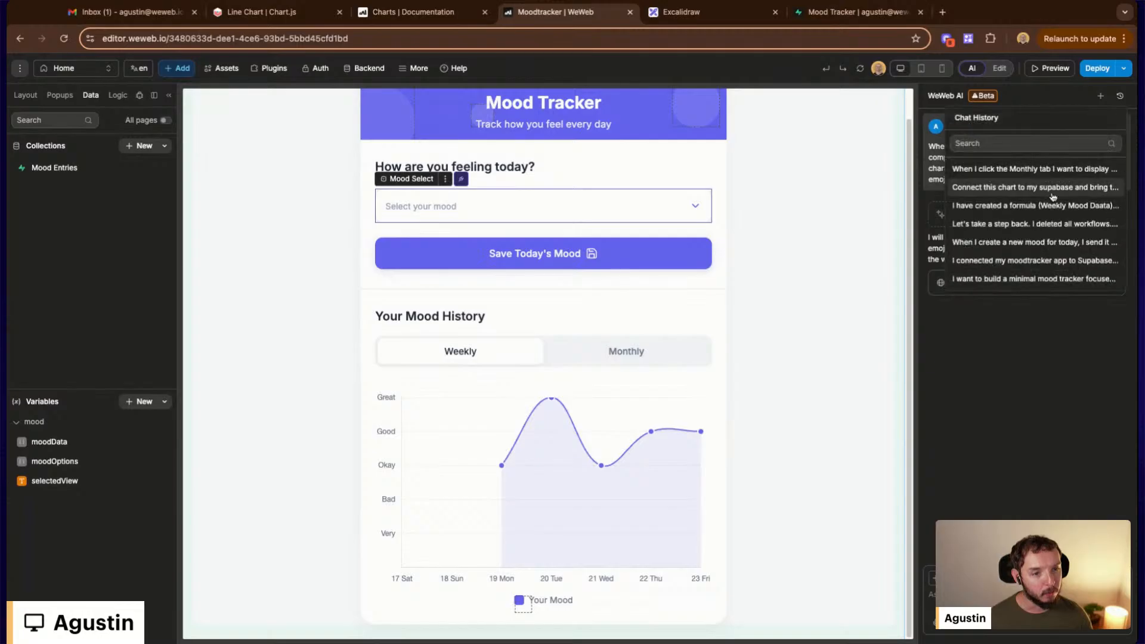
left_click(1048, 287)
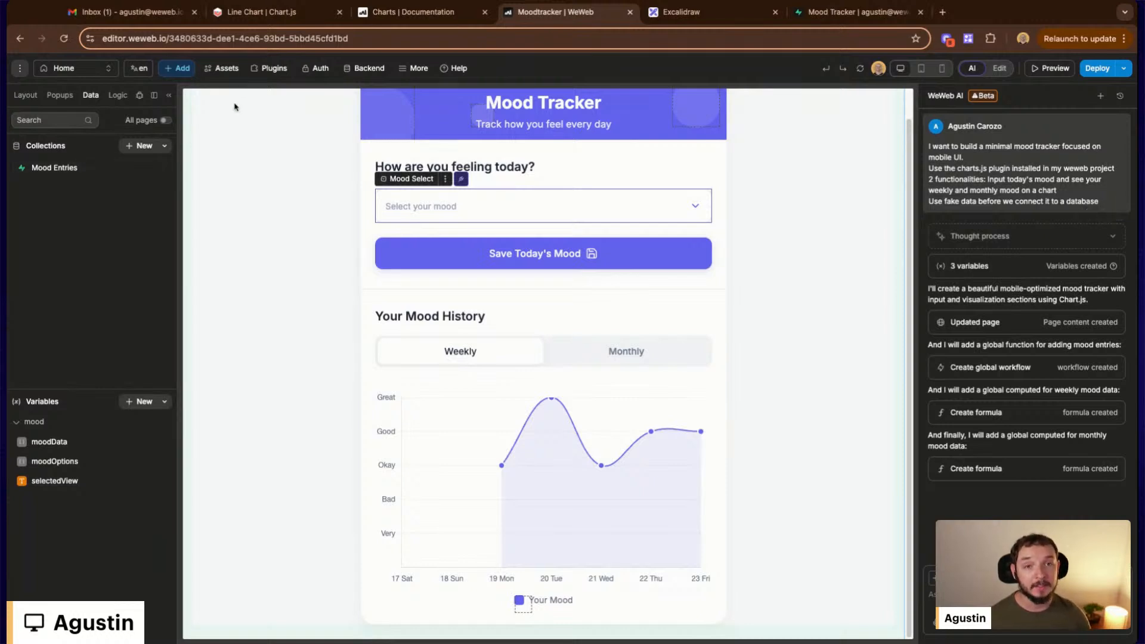
View the Charts extension among the project's plugins, and close the plugin details
left_click(274, 68)
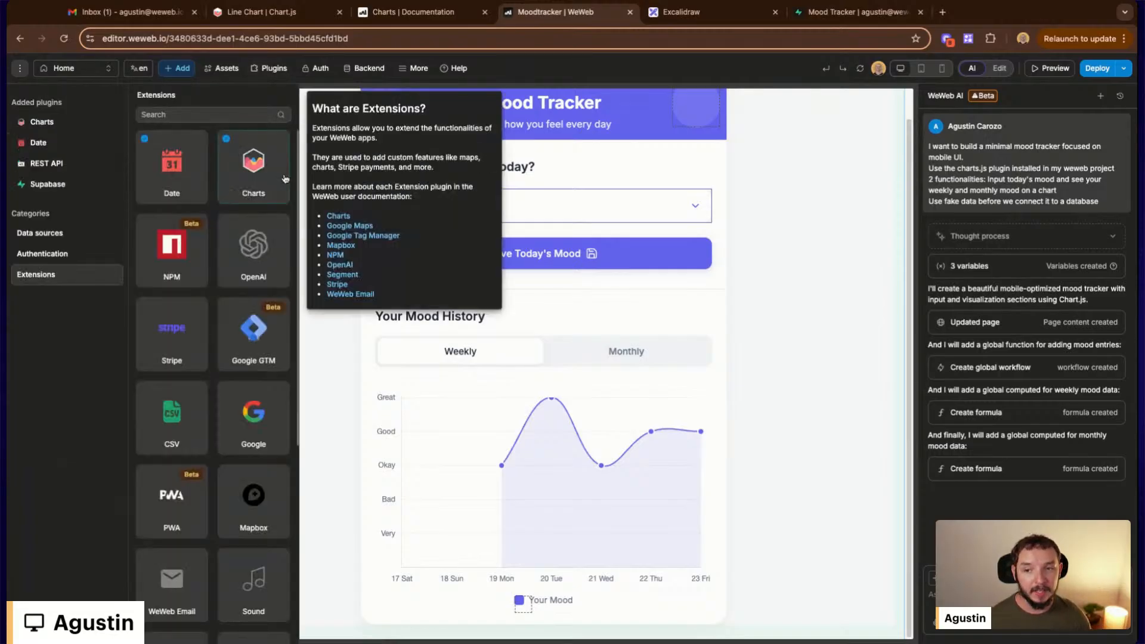
left_click(271, 178)
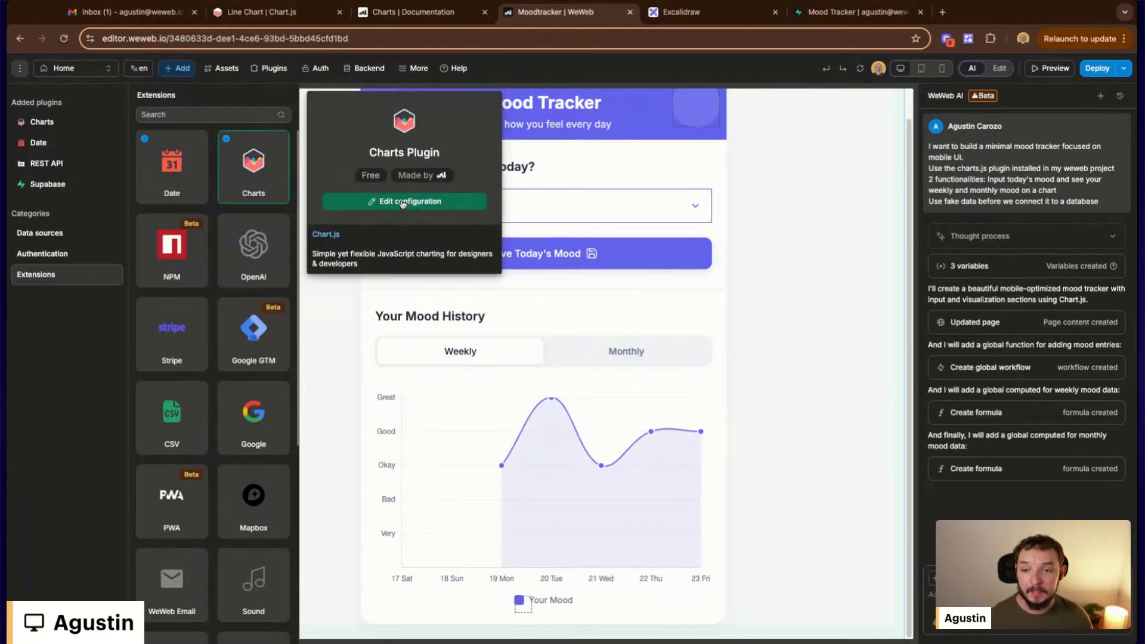
left_click(463, 206)
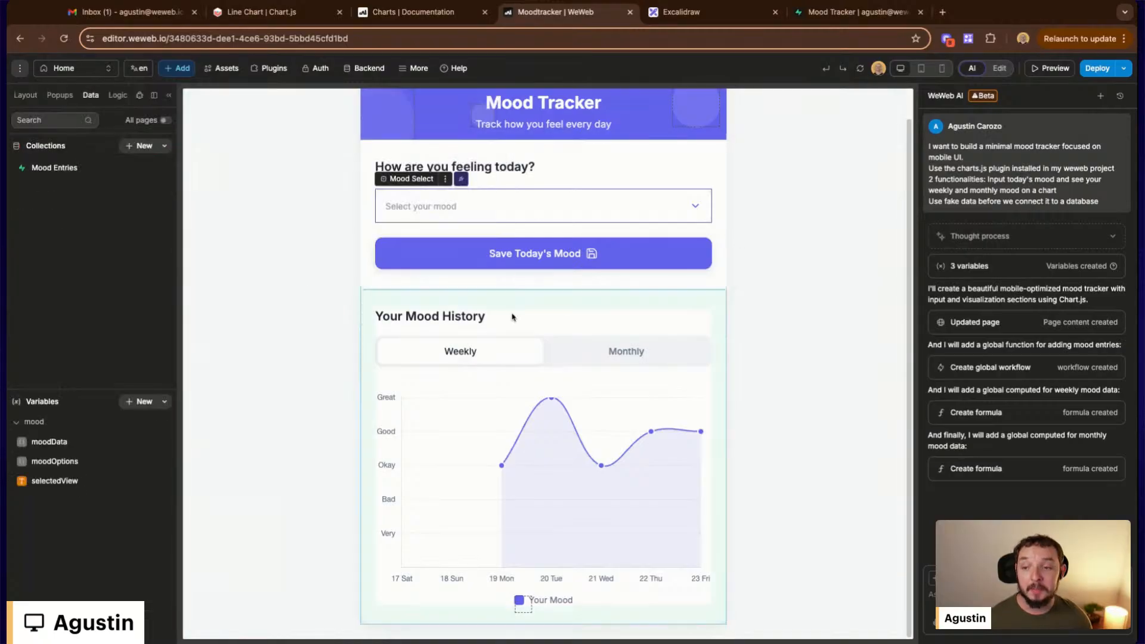
Search the addable elements for "chart", and view the chart elements supplied by the Charts plugin
left_click(177, 68)
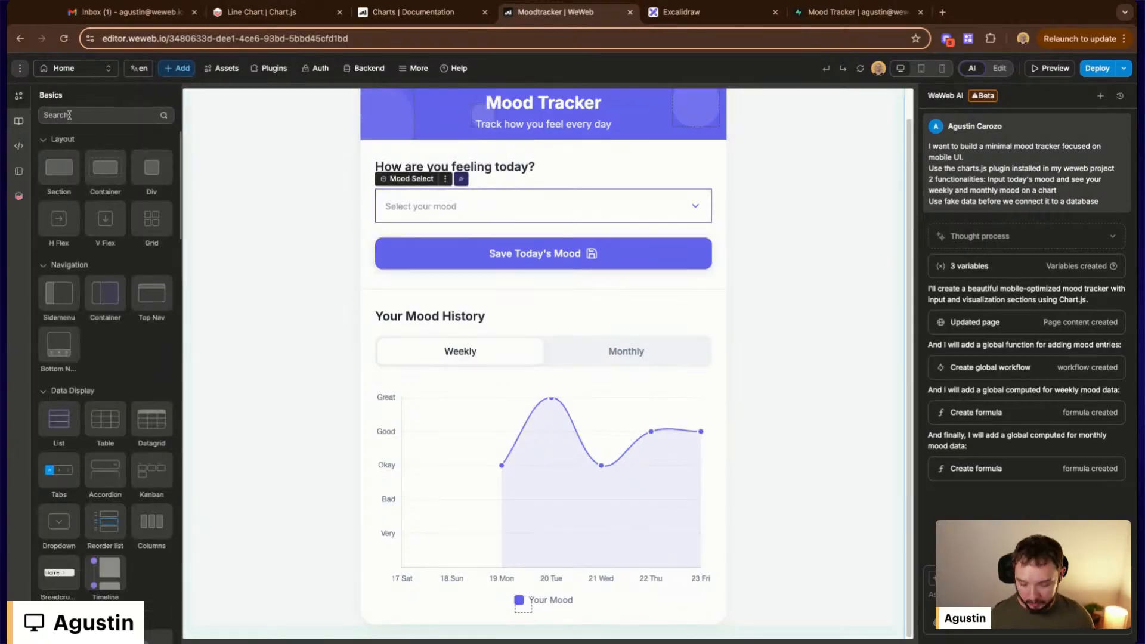
type("chart")
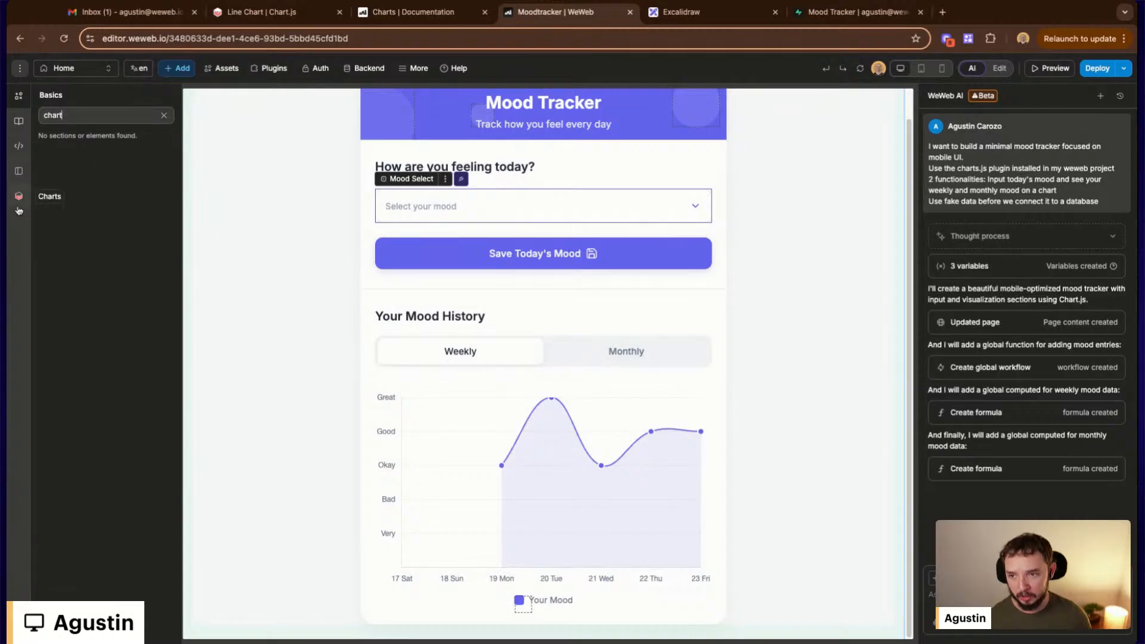
left_click(20, 197)
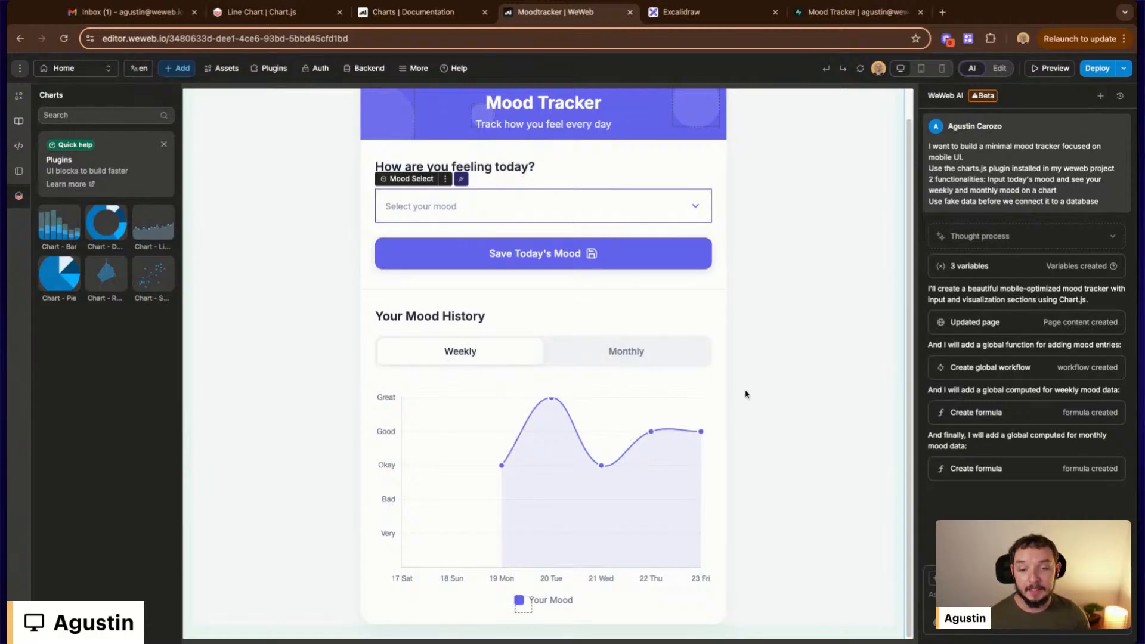
scroll(663, 240, "down", 1)
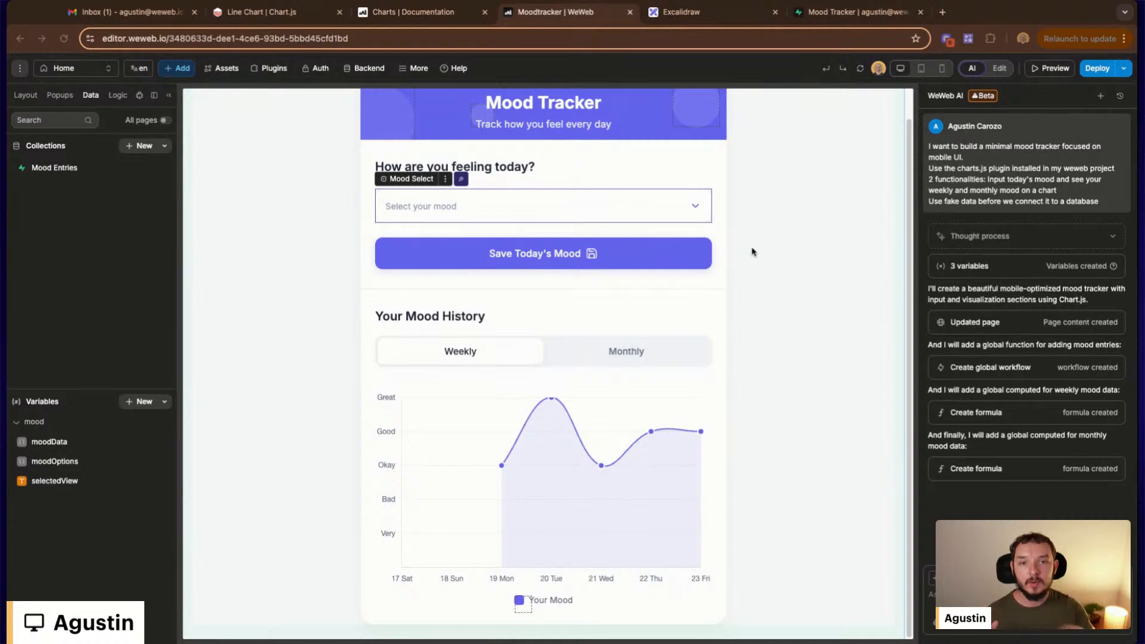
Check the mood_entries table in Supabase, and return to WeWeb to select the Mood Chart under "Your Mood History"
left_click(828, 18)
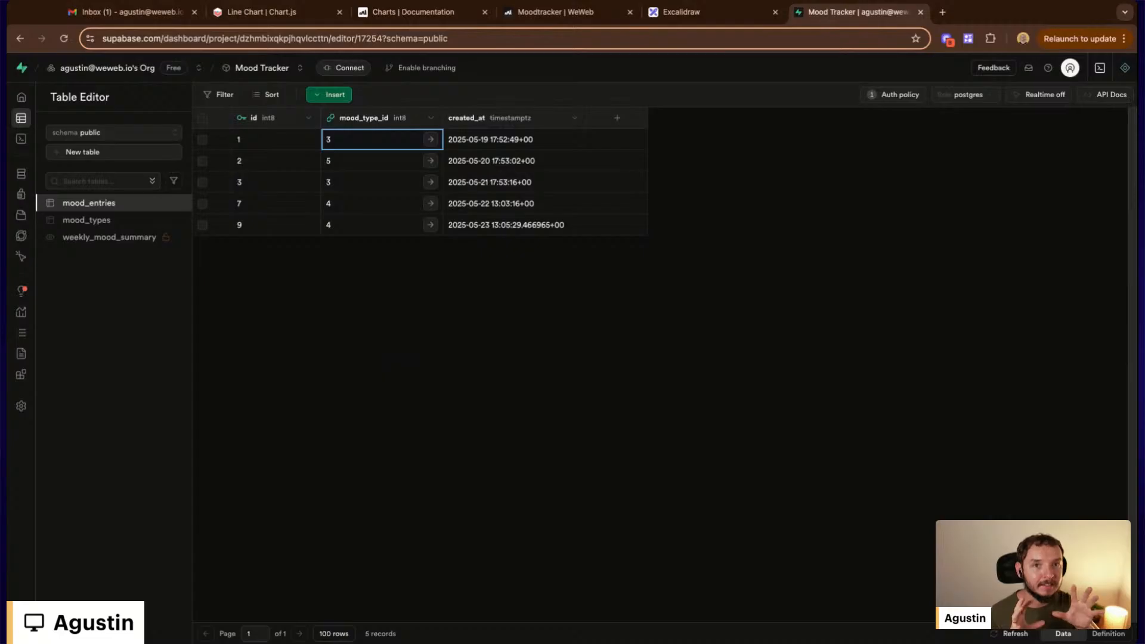
left_click(537, 13)
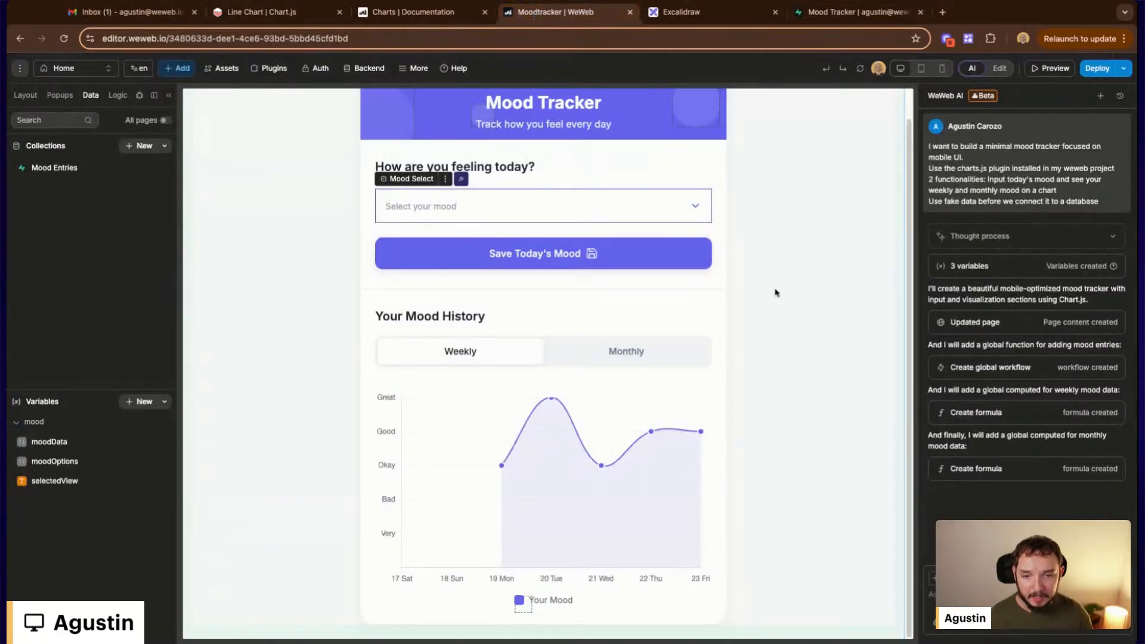
left_click(450, 481)
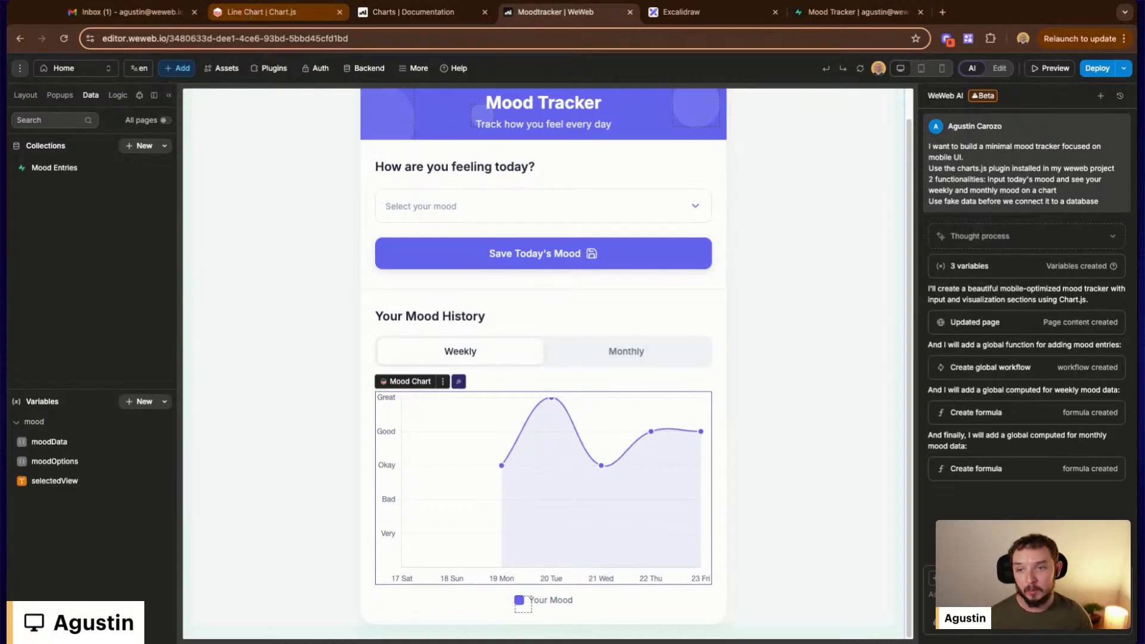
Switch to the Chart.js Line Chart documentation, select its page address for sharing, and look over the example chart
left_click(273, 13)
mouse_move(132, 71)
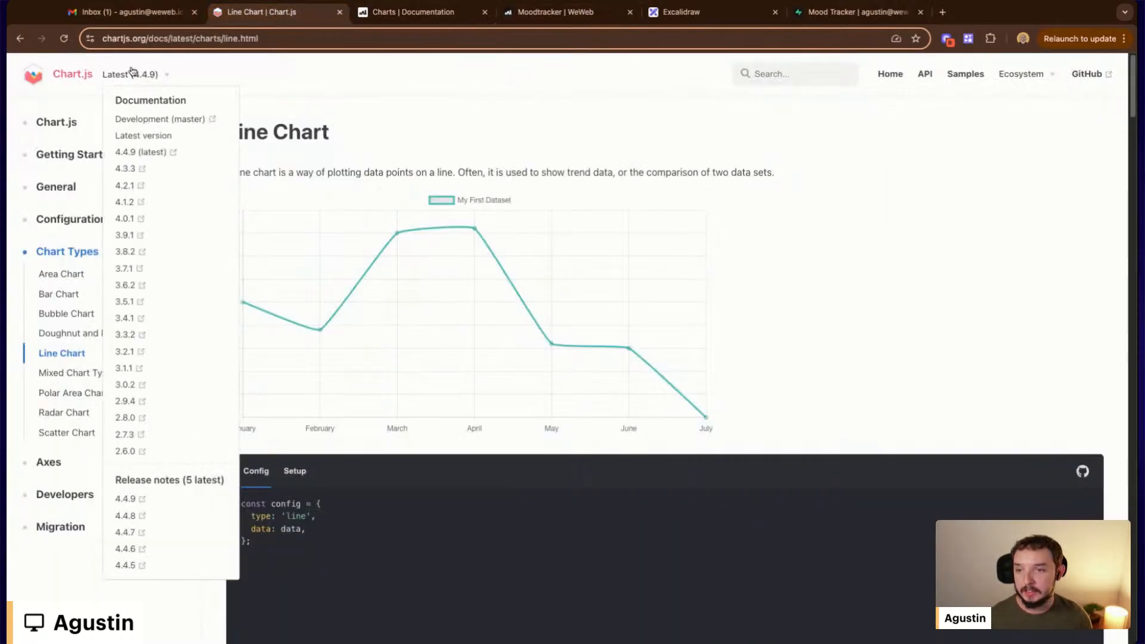
left_click(134, 40)
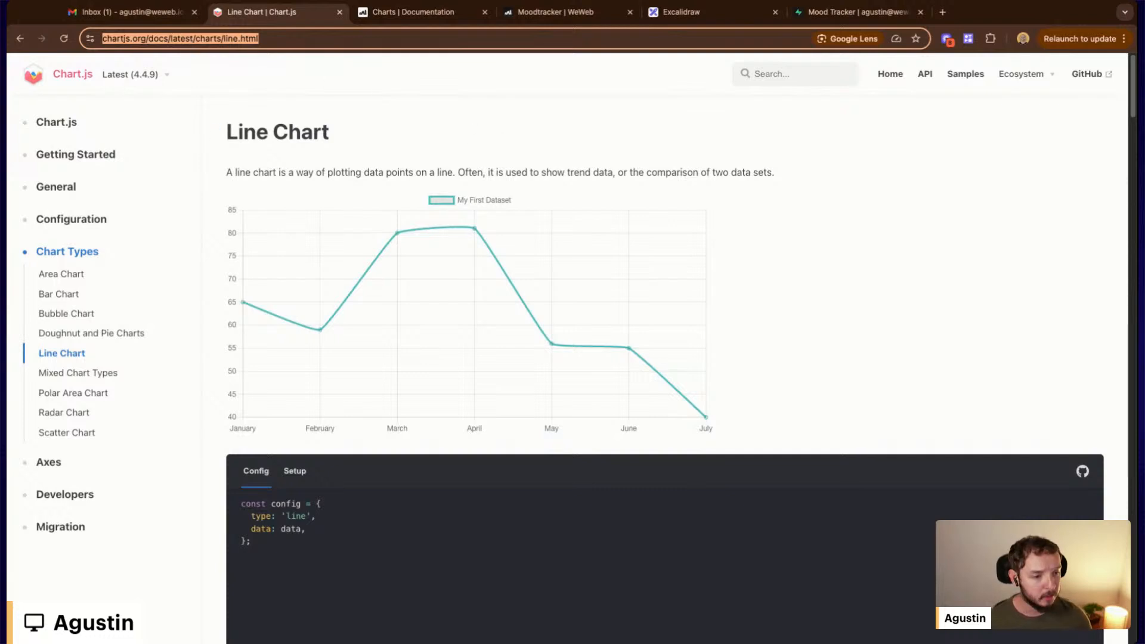
key("super+Tab")
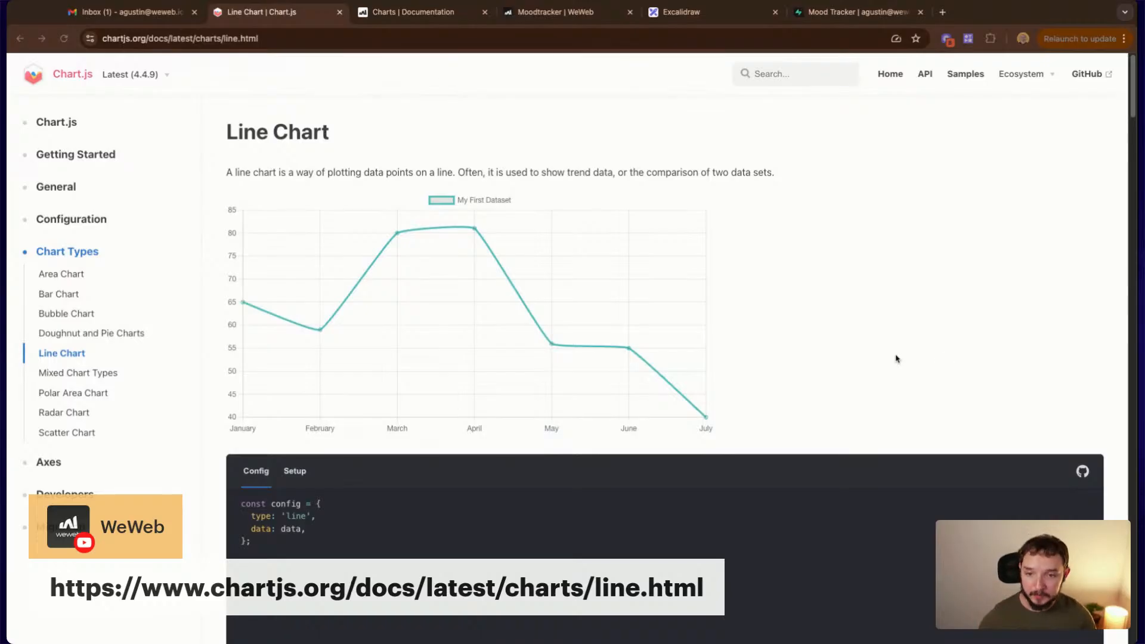
scroll(647, 320, "down", 4)
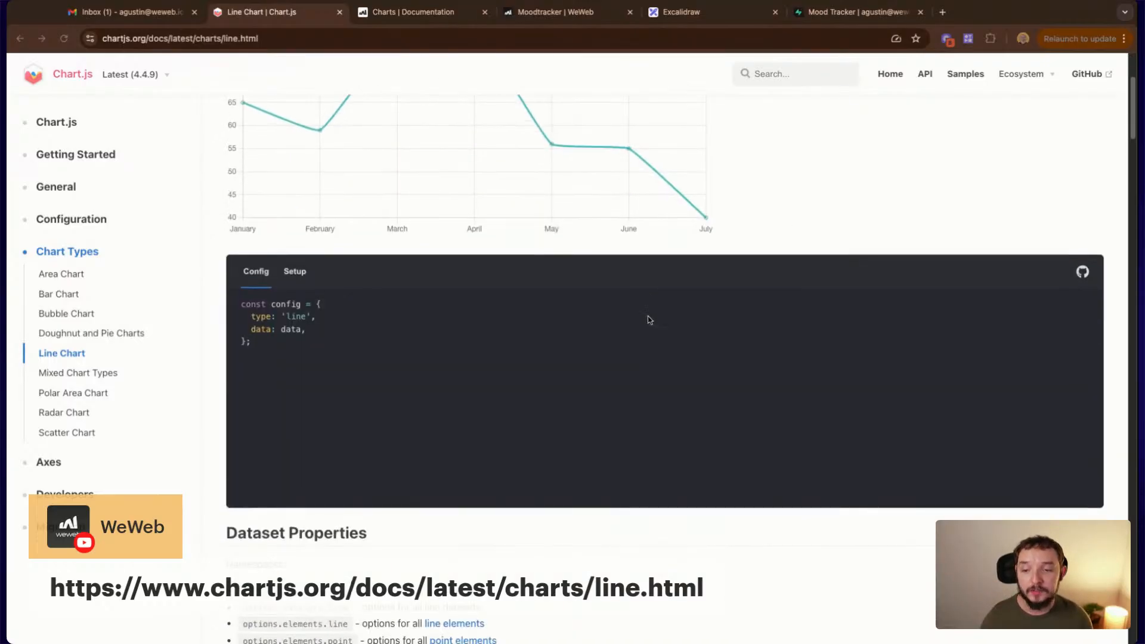
scroll(745, 298, "up", 1)
scroll(771, 289, "up", 3)
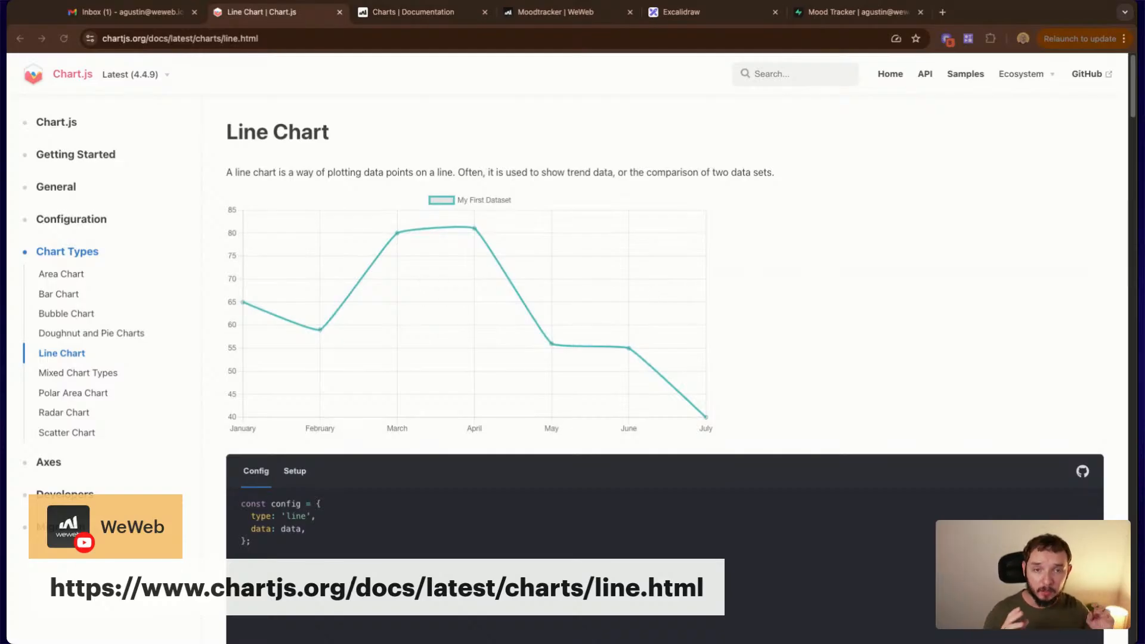
Compare the Config and Setup code of the line chart example in the Chart.js documentation
scroll(379, 311, "down", 4)
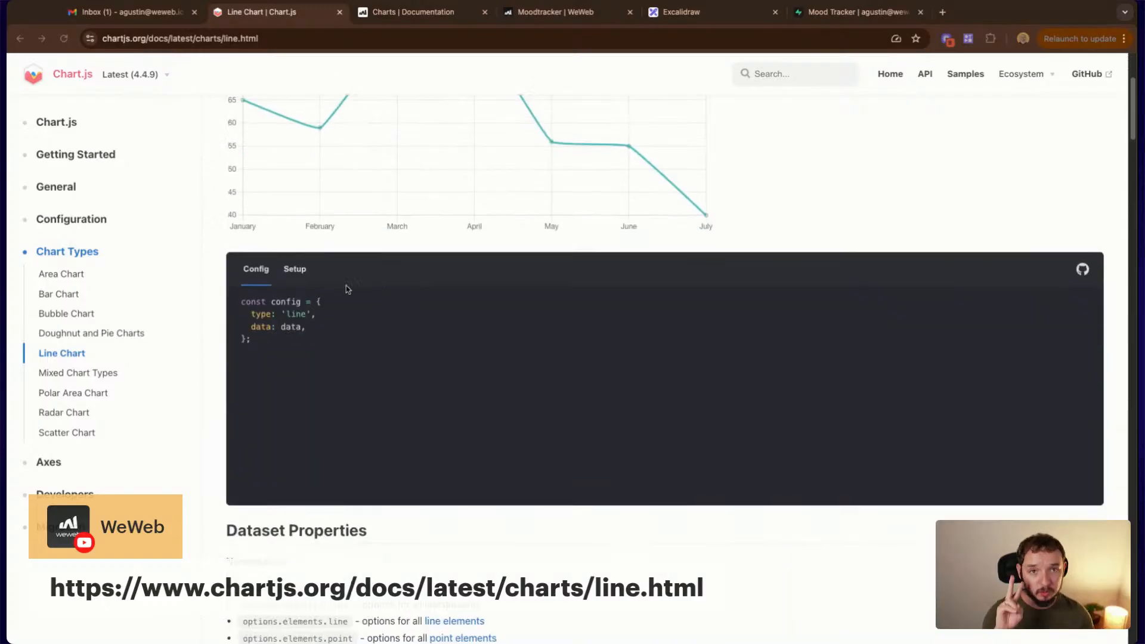
left_click(298, 270)
left_click(266, 270)
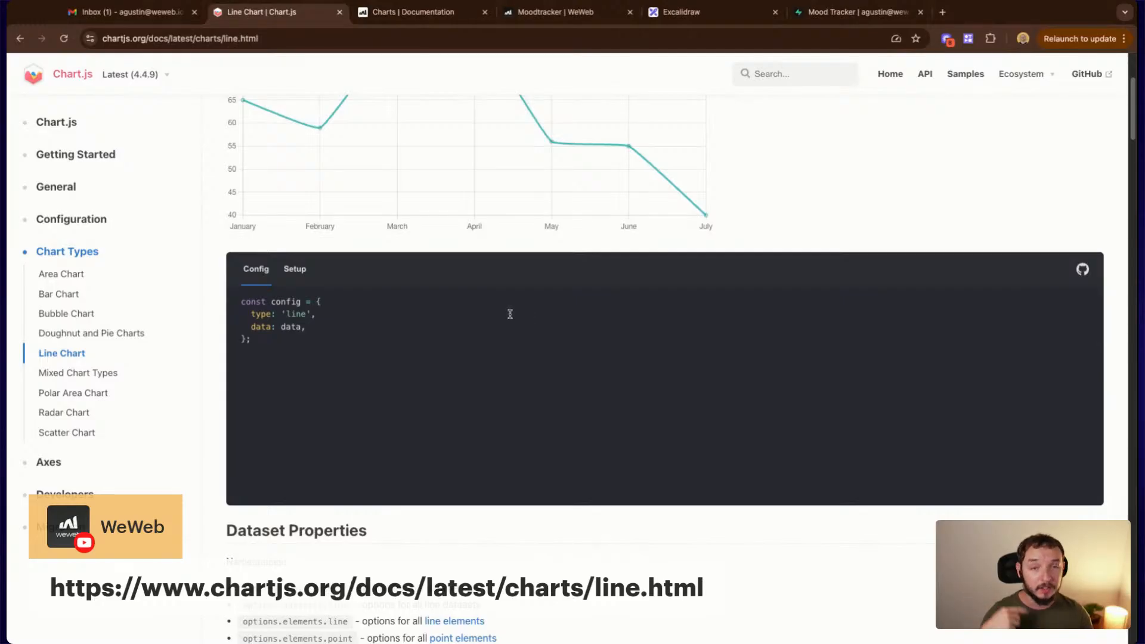
left_click(305, 275)
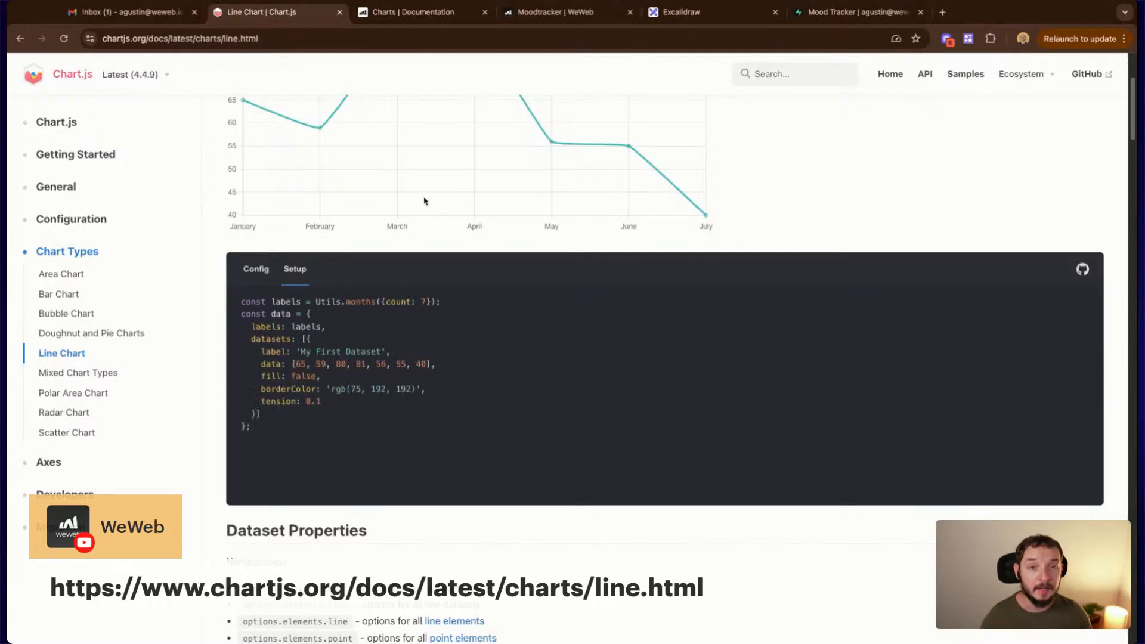
Review the available chart elements in WeWeb, and move the Chart.js Line Chart browser tab beside the Moodtracker tab
left_click(532, 13)
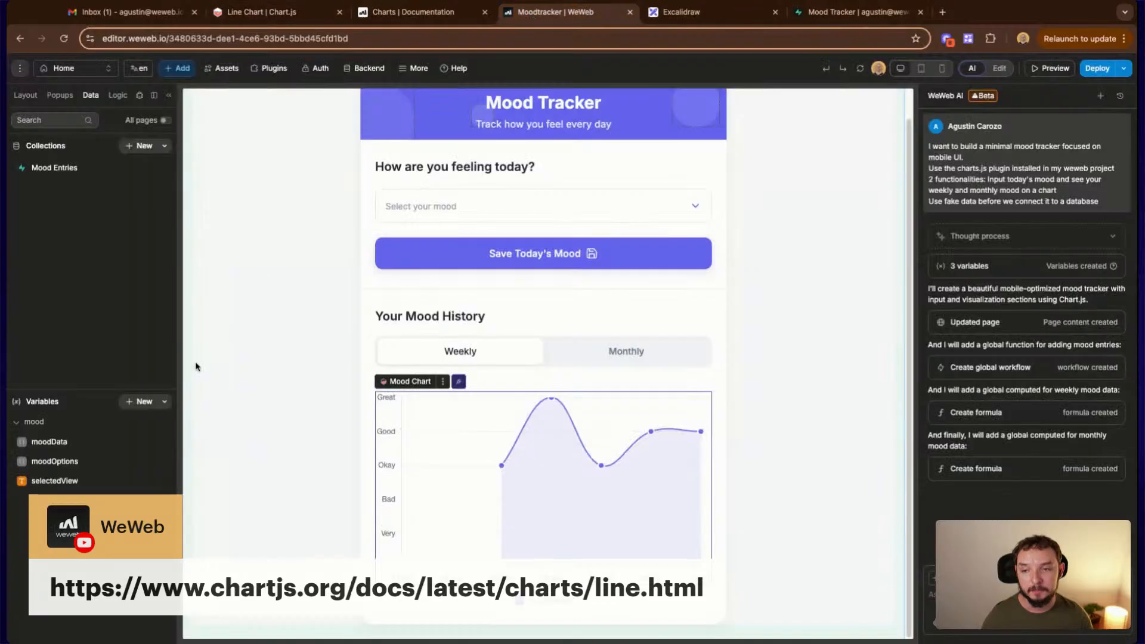
left_click(177, 68)
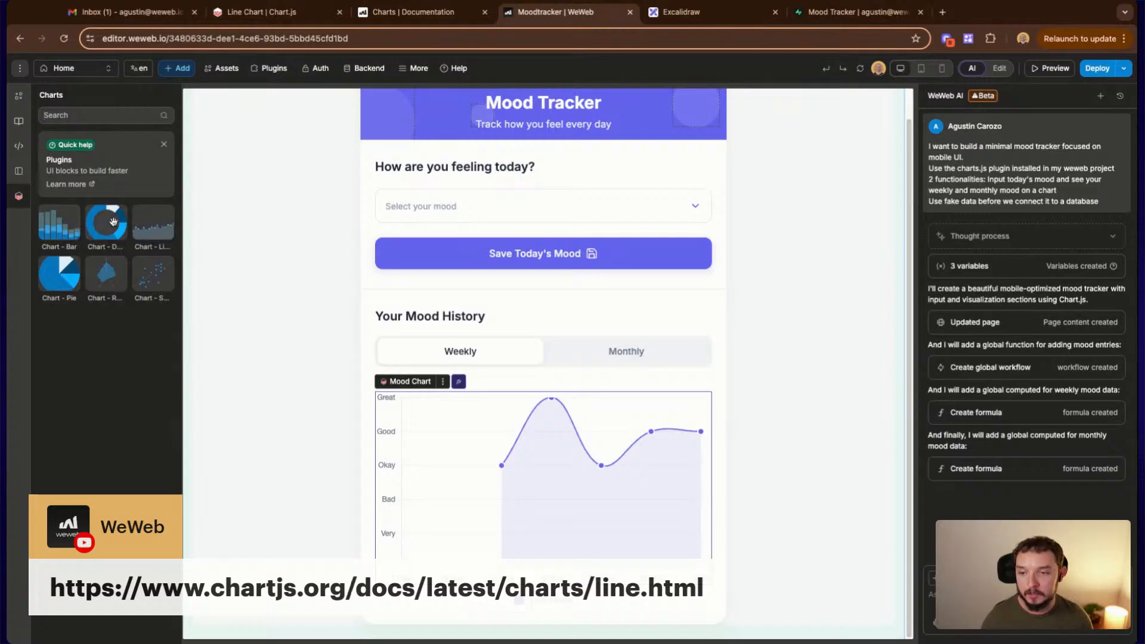
left_click(400, 13)
left_click_drag(275, 14, 417, 14)
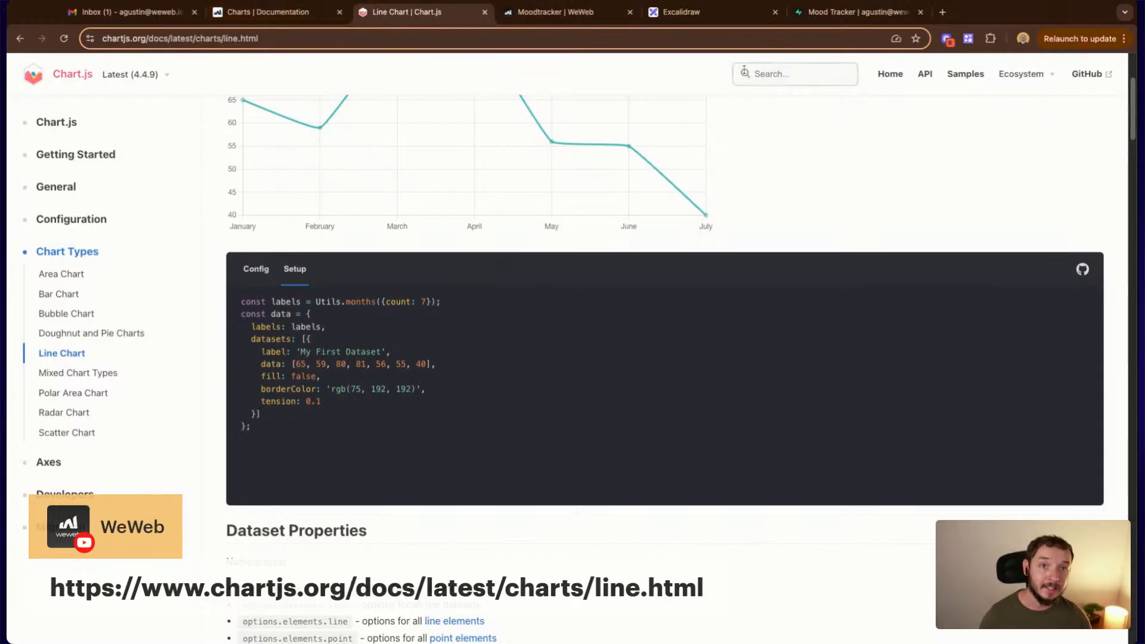
Examine the line chart's config object and its setup code, highlighting the data block with labels and datasets
left_click(257, 273)
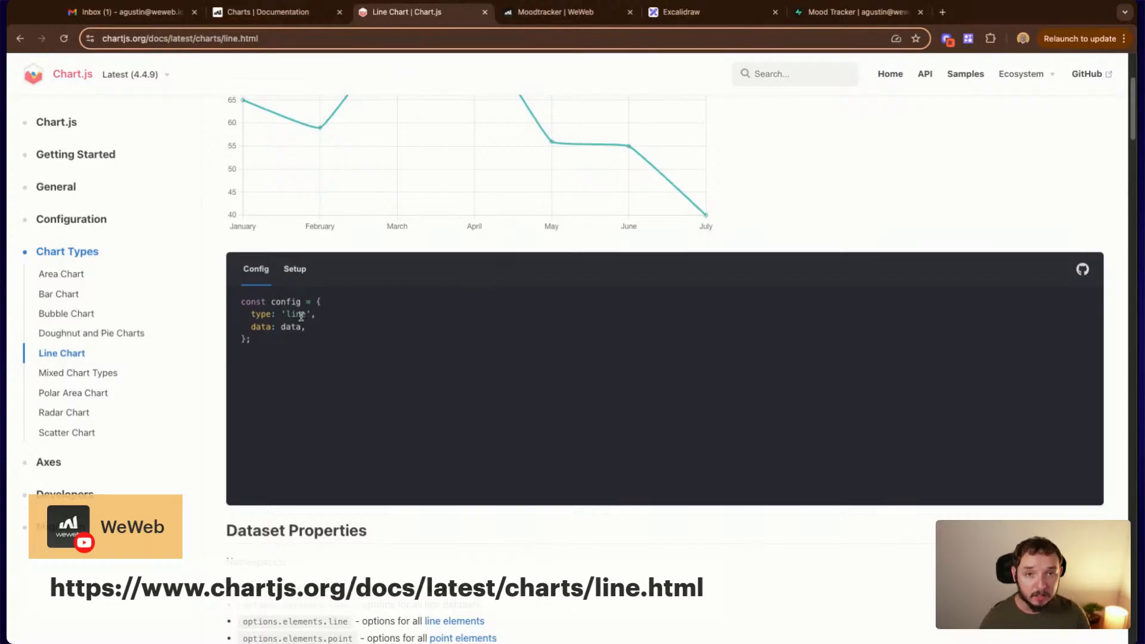
left_click(298, 269)
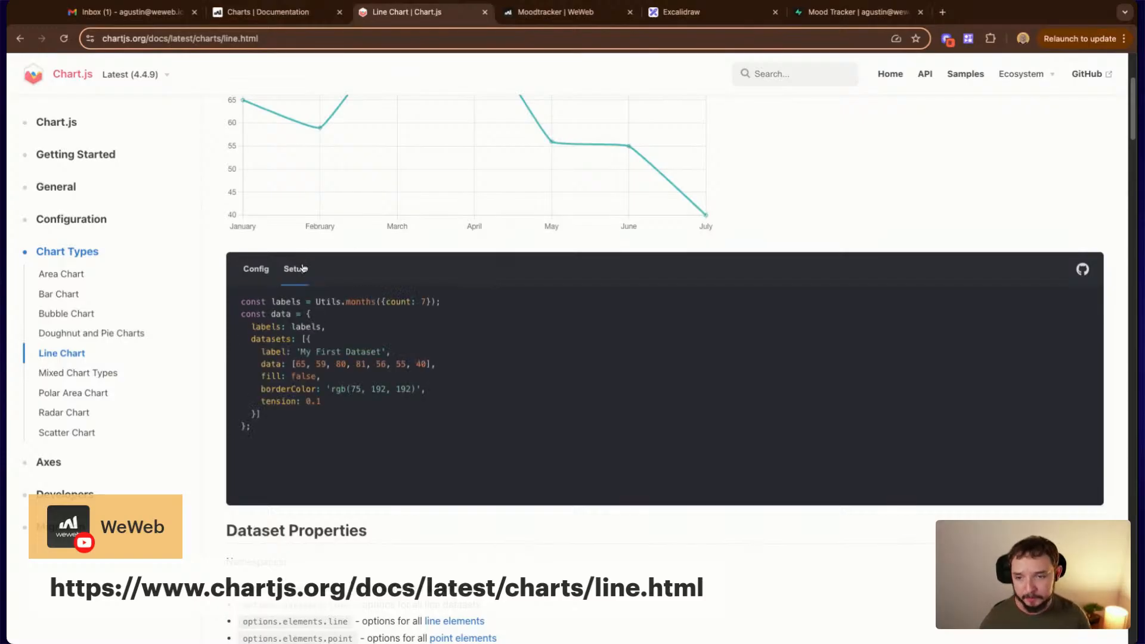
triple_click(341, 431)
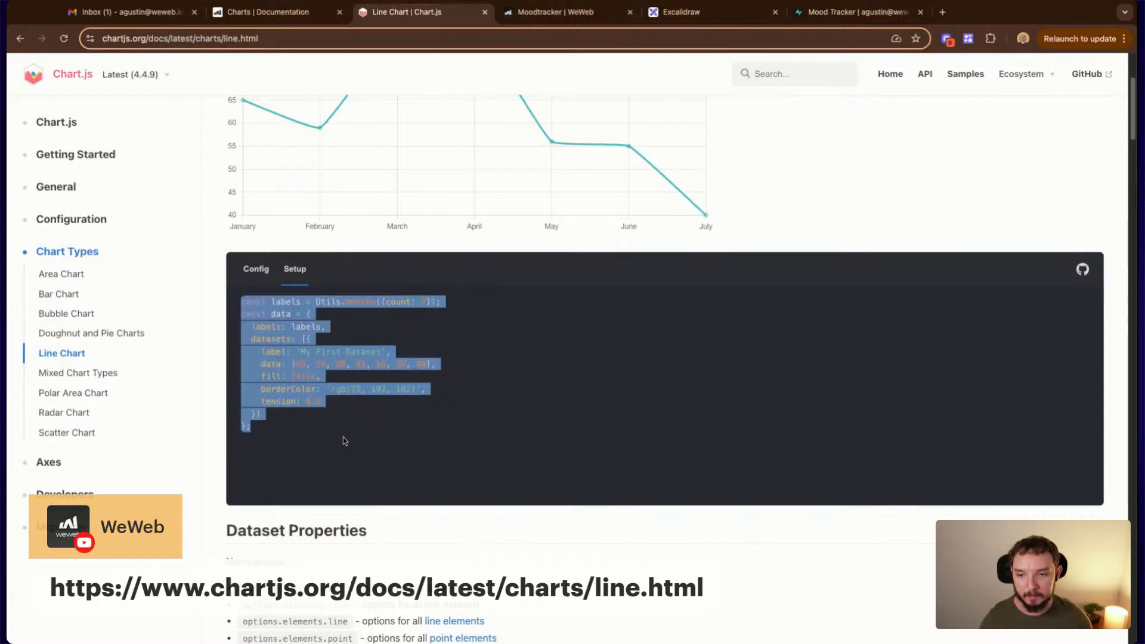
left_click(319, 410)
left_click_drag(274, 426, 240, 313)
left_click(424, 426)
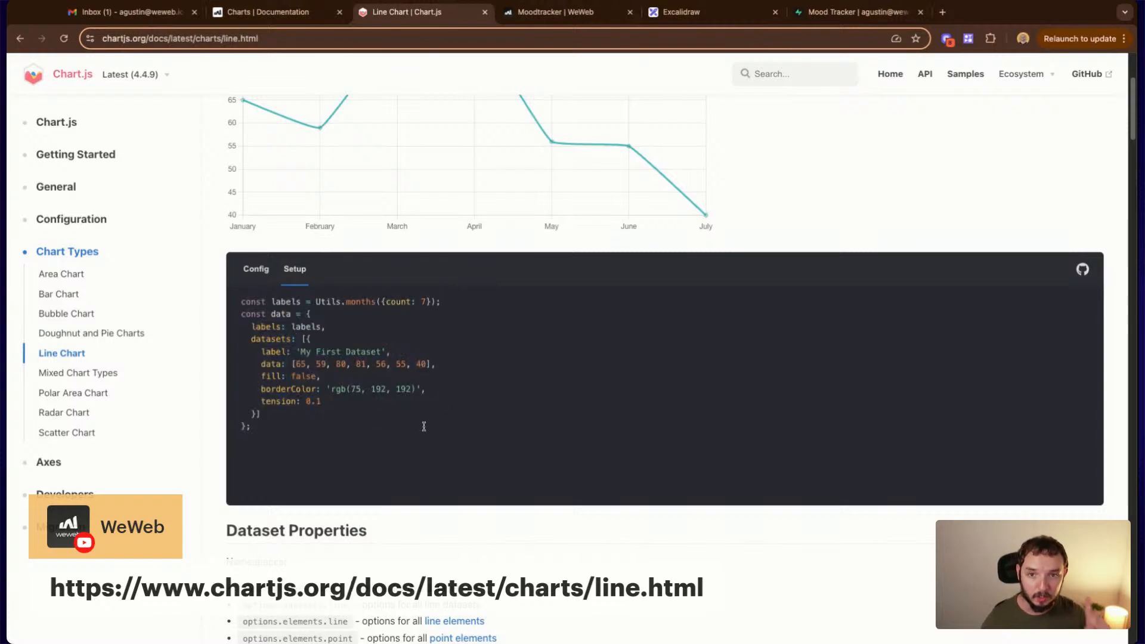
Switch to WeWeb and open the Mood Chart's specific settings to examine its mode, labels, datasets and options
left_click(555, 14)
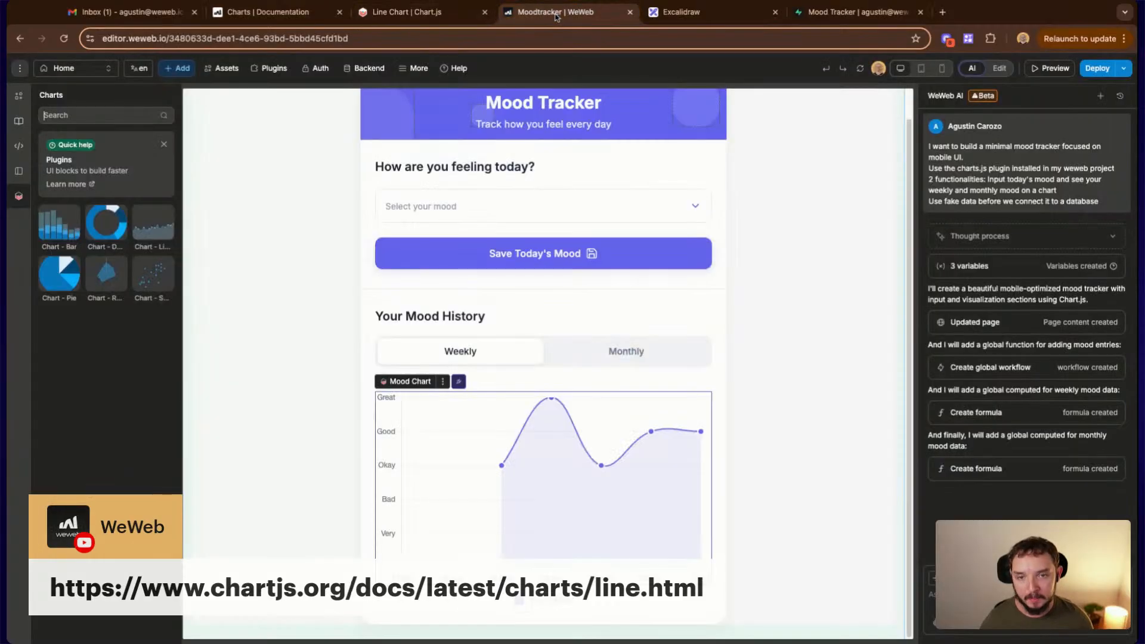
left_click(776, 335)
mouse_move(601, 466)
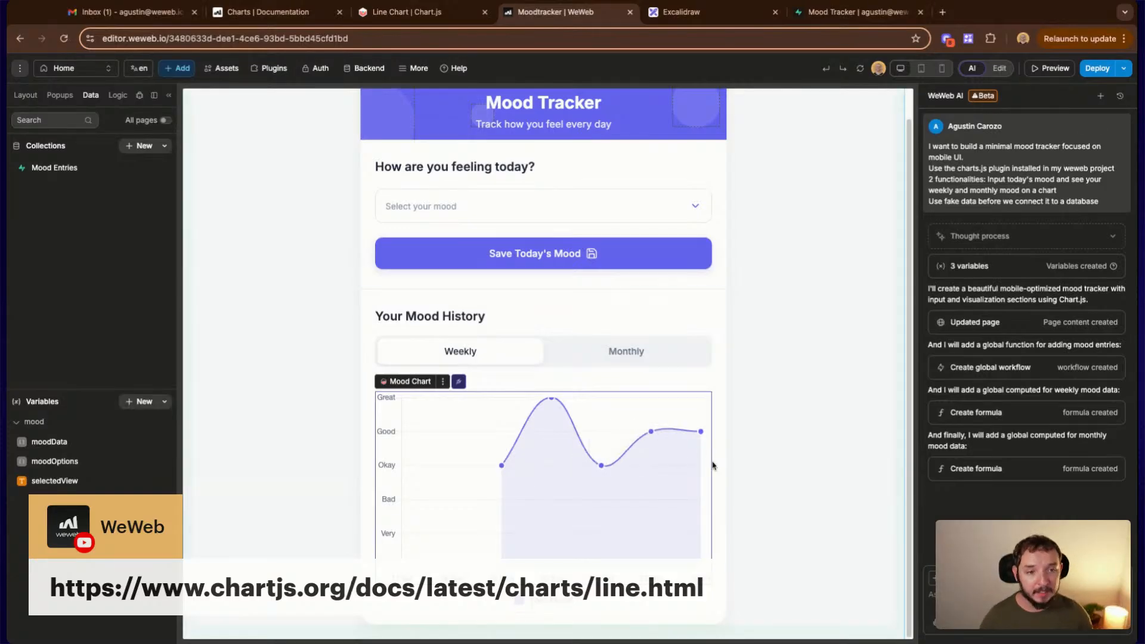
left_click(999, 68)
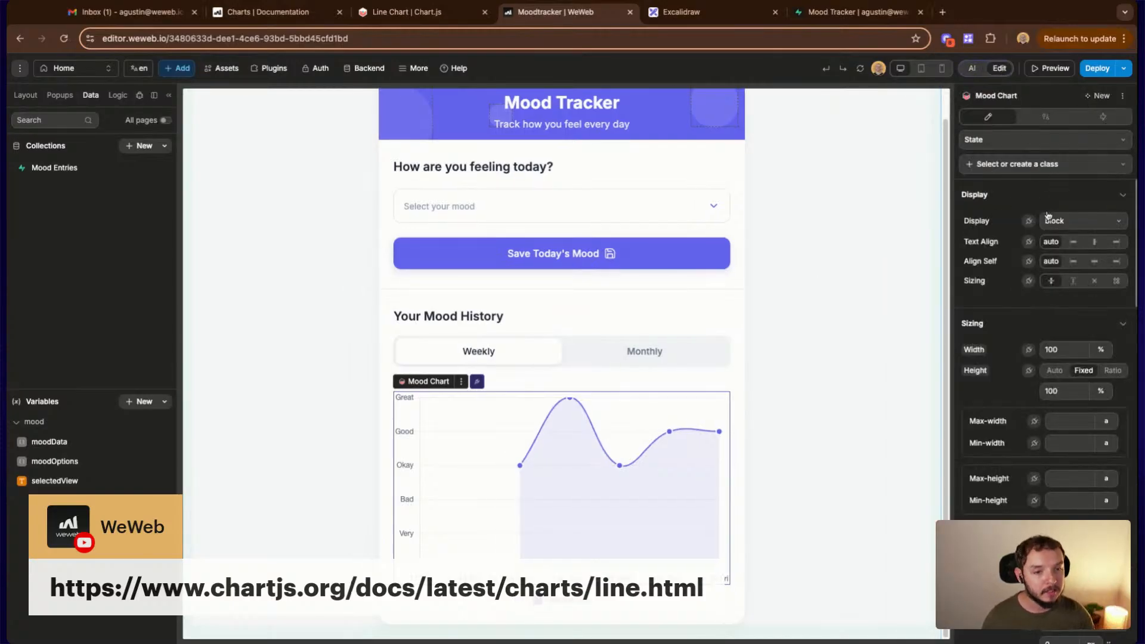
left_click(1036, 119)
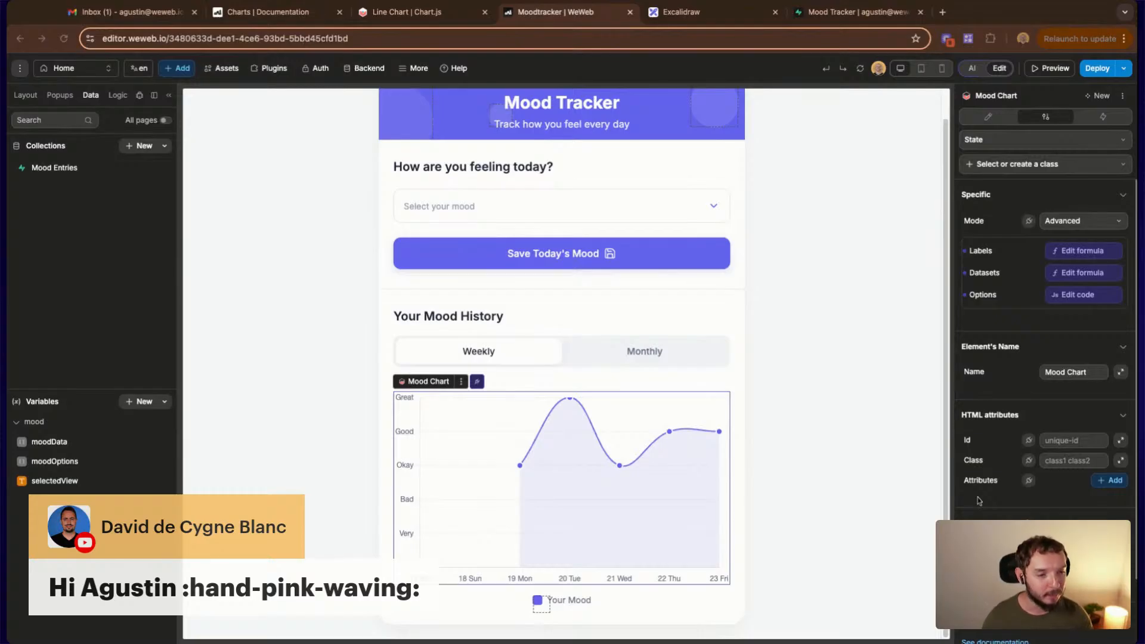
scroll(804, 470, "up", 1)
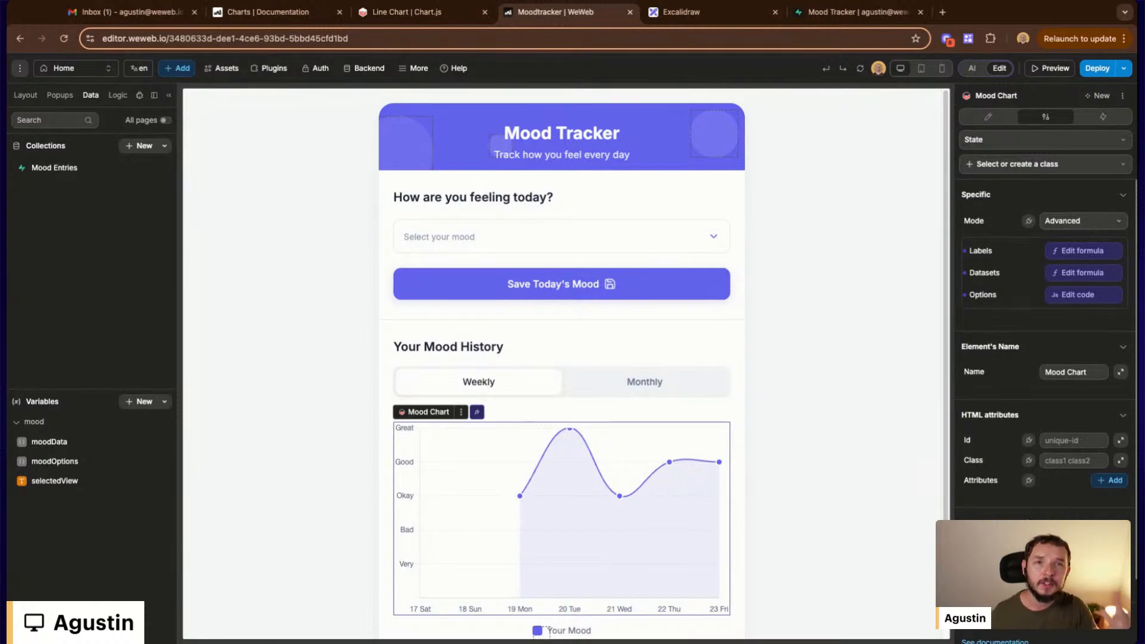
scroll(851, 362, "down", 1)
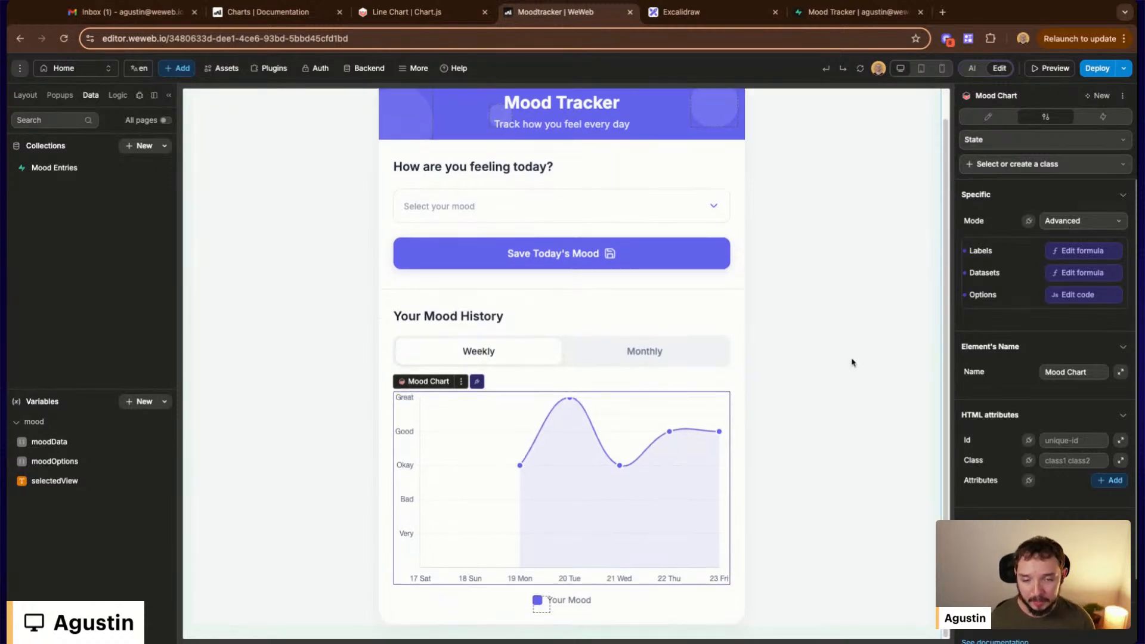
Create a new empty page named Test
left_click(98, 73)
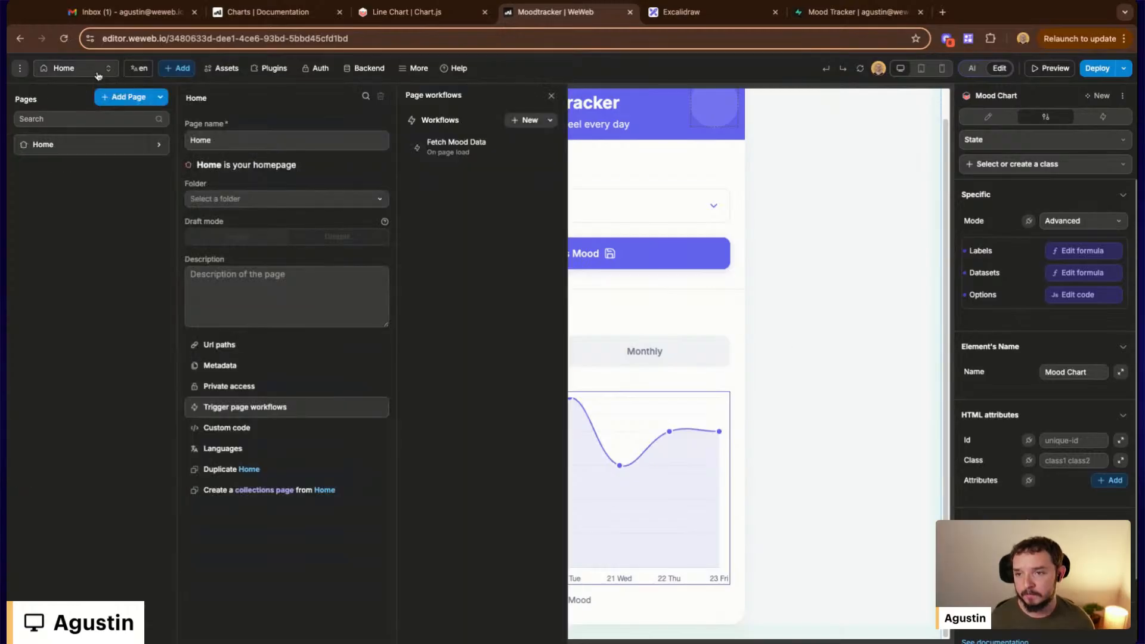
left_click(123, 101)
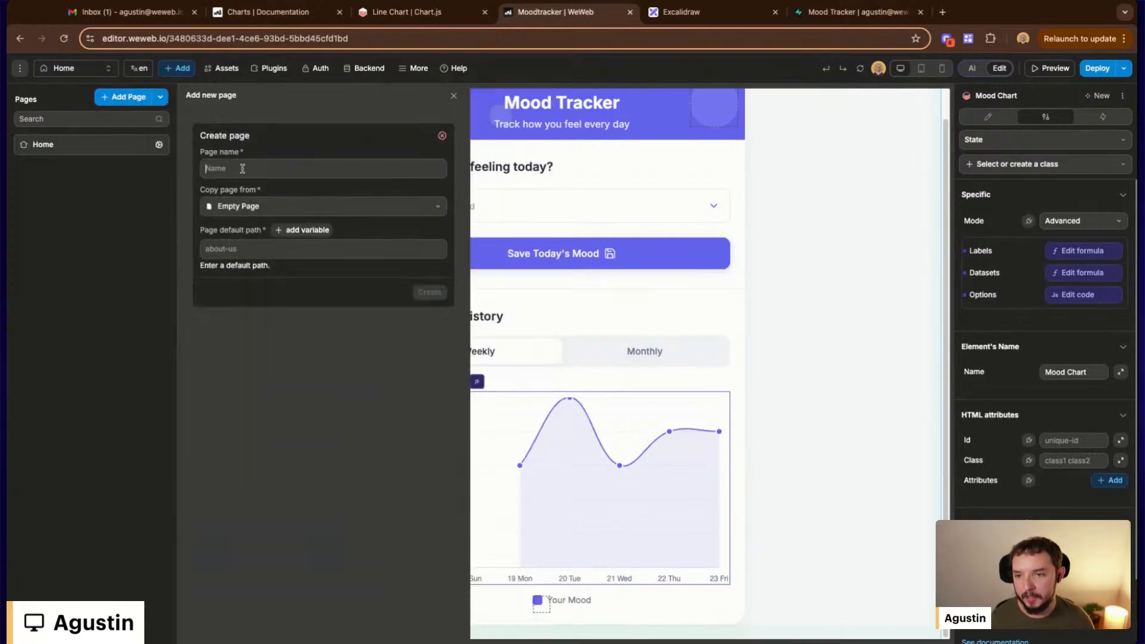
type("Test")
left_click(435, 292)
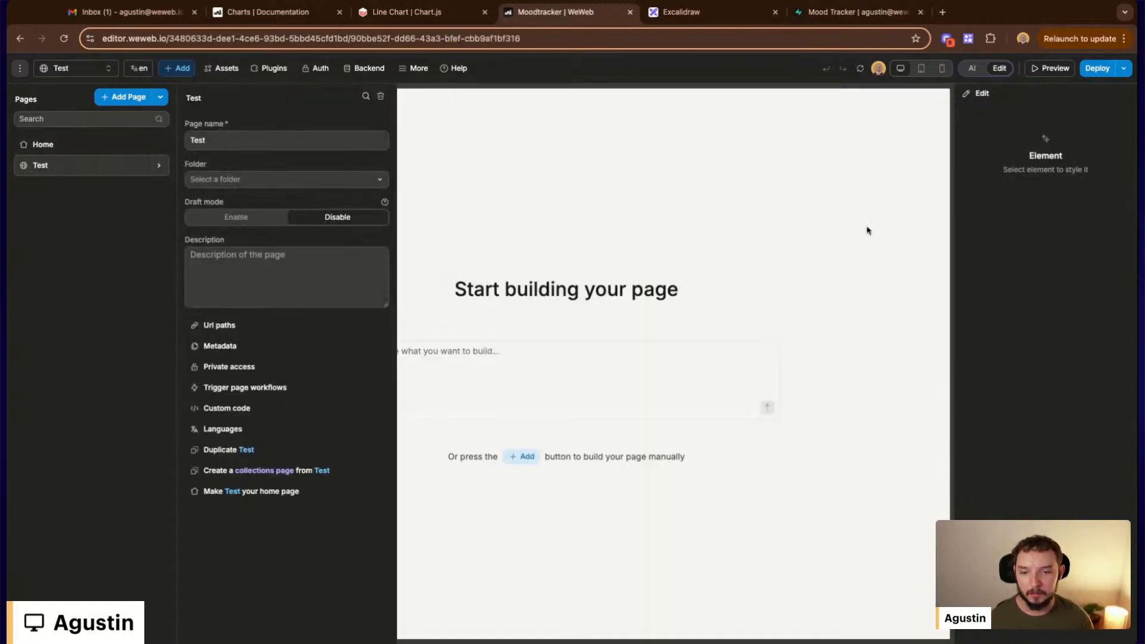
Add a Section layout element to the empty Test page
left_click(178, 68)
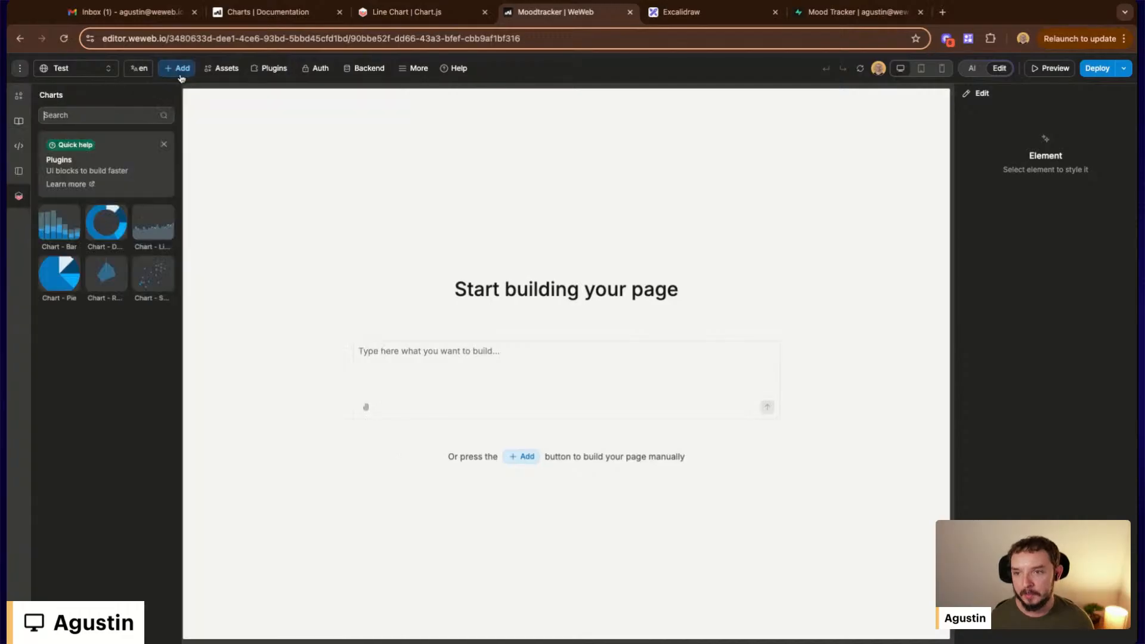
left_click(18, 97)
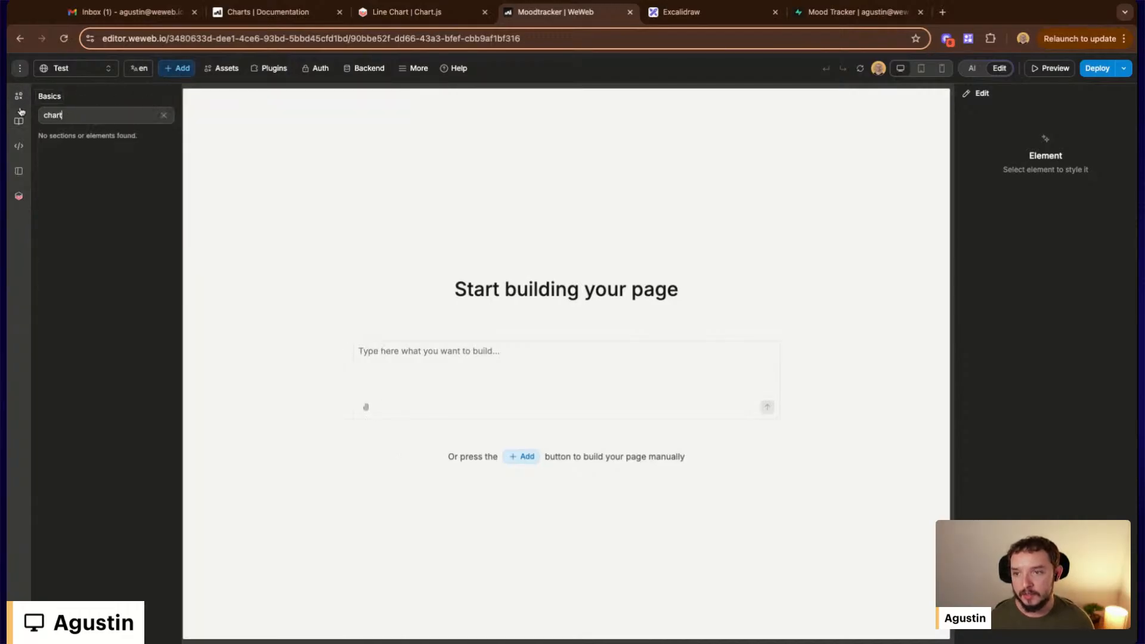
left_click(18, 100)
left_click(163, 117)
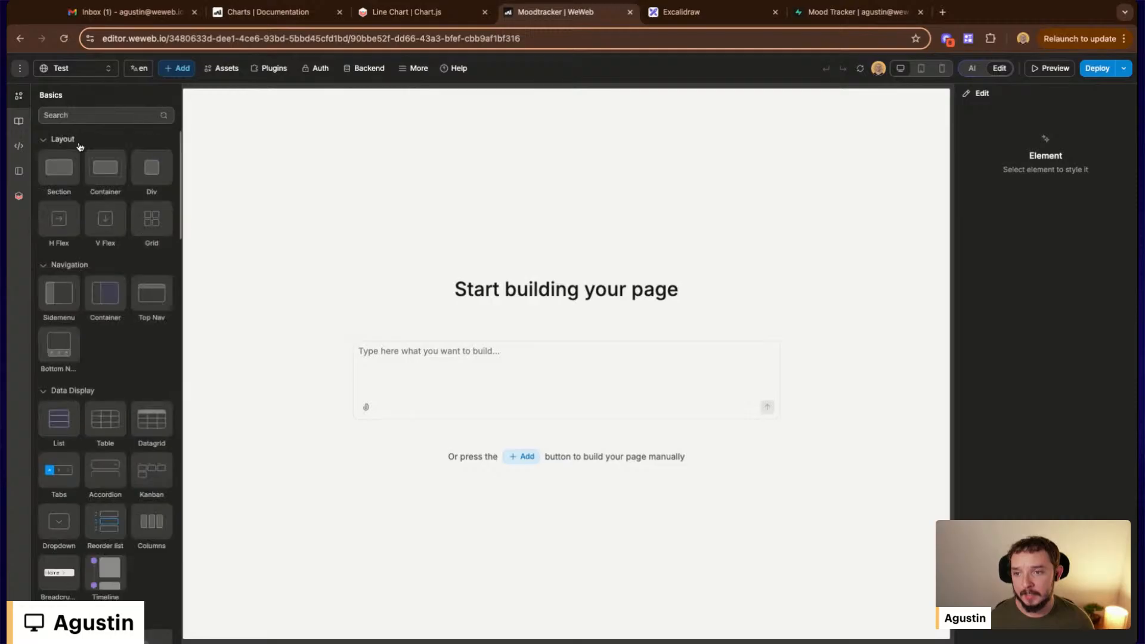
left_click(70, 159)
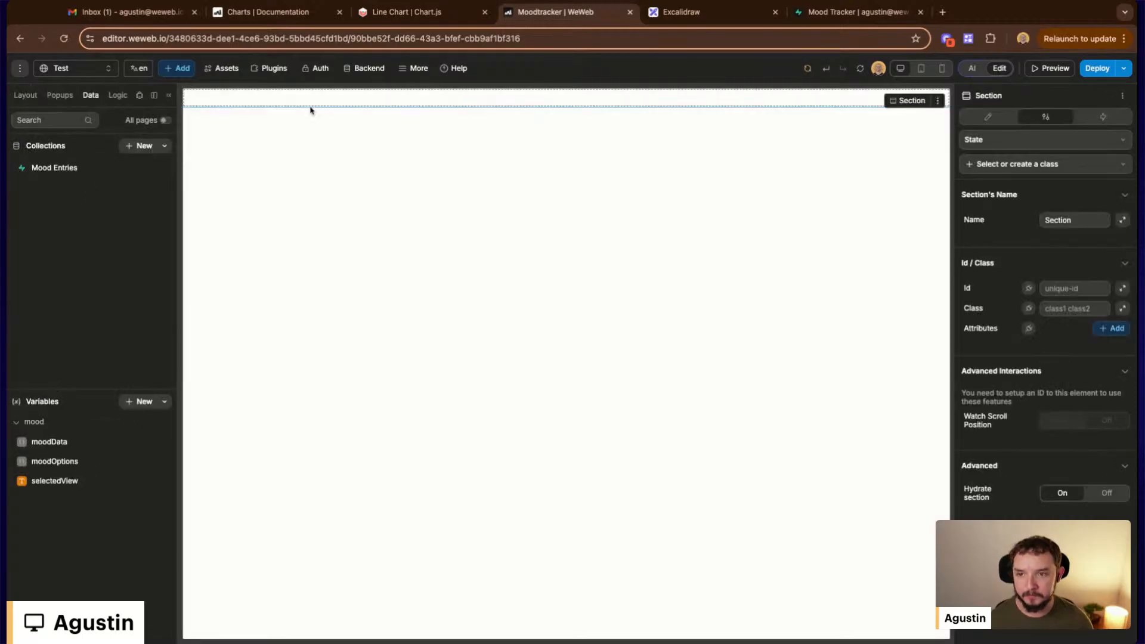
Place a line chart from the Charts elements inside the new section, including its "fake data - chart" variable
left_click(177, 68)
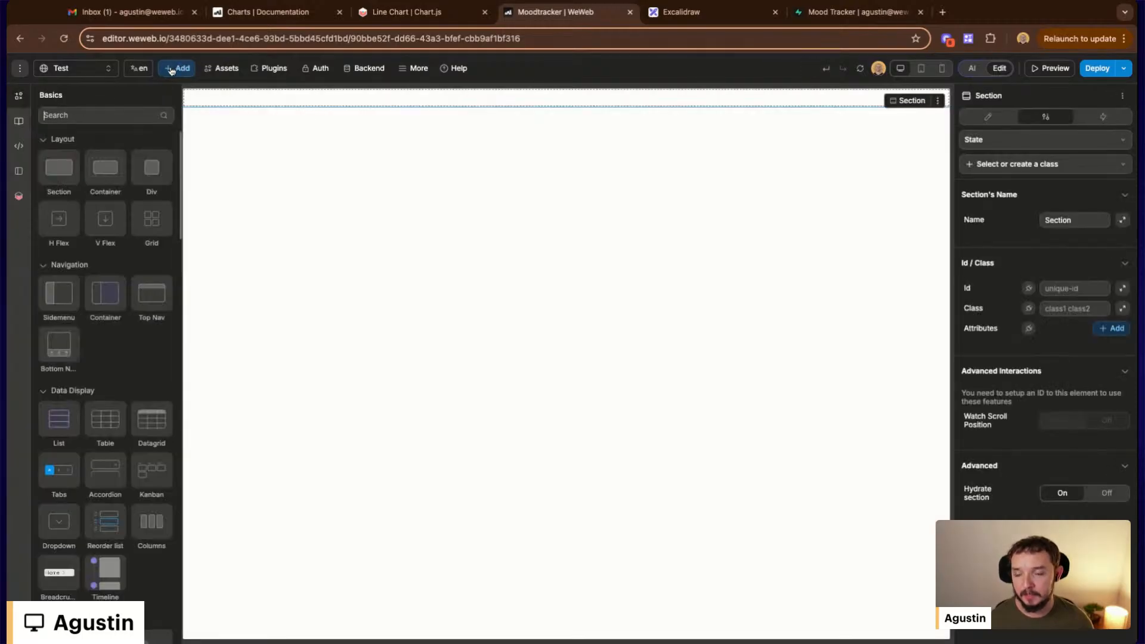
left_click(20, 197)
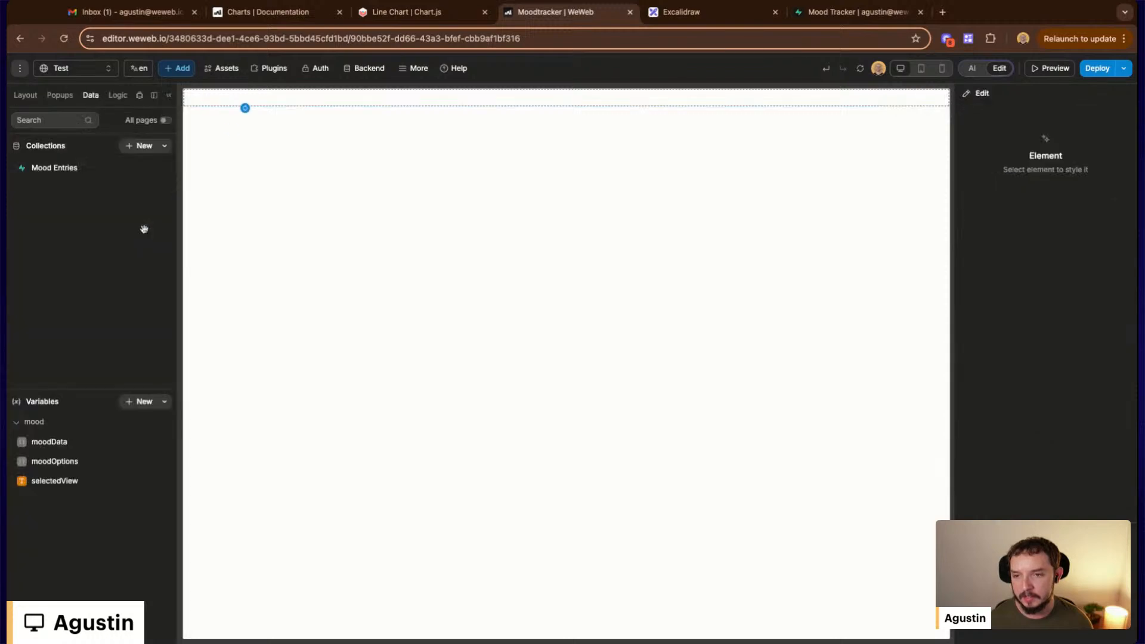
left_click_drag(144, 229, 257, 96)
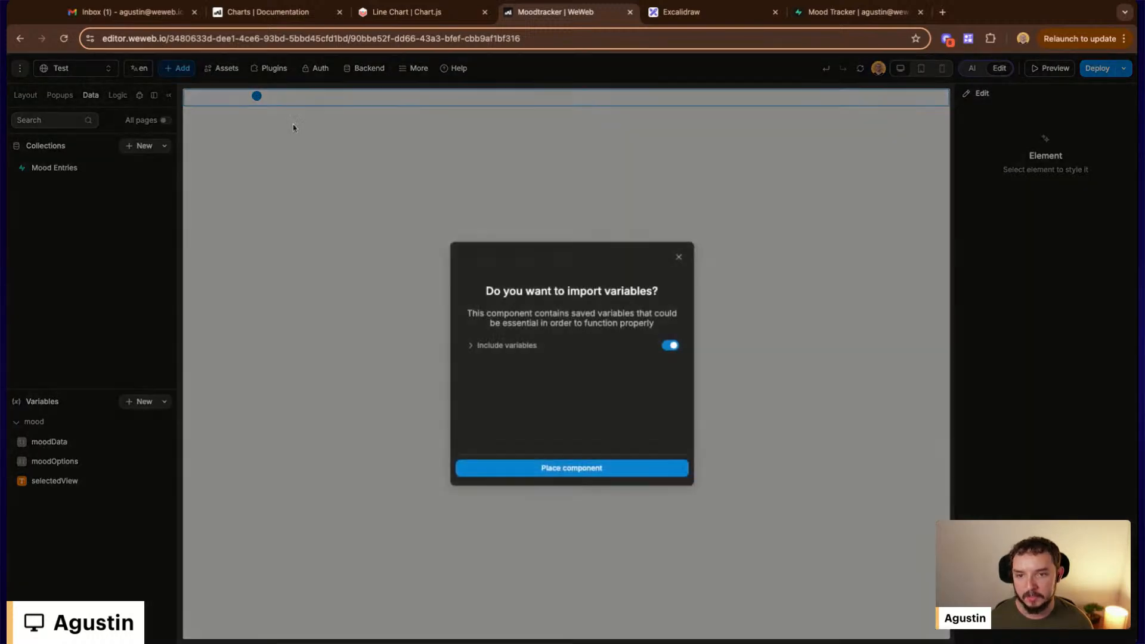
left_click(469, 347)
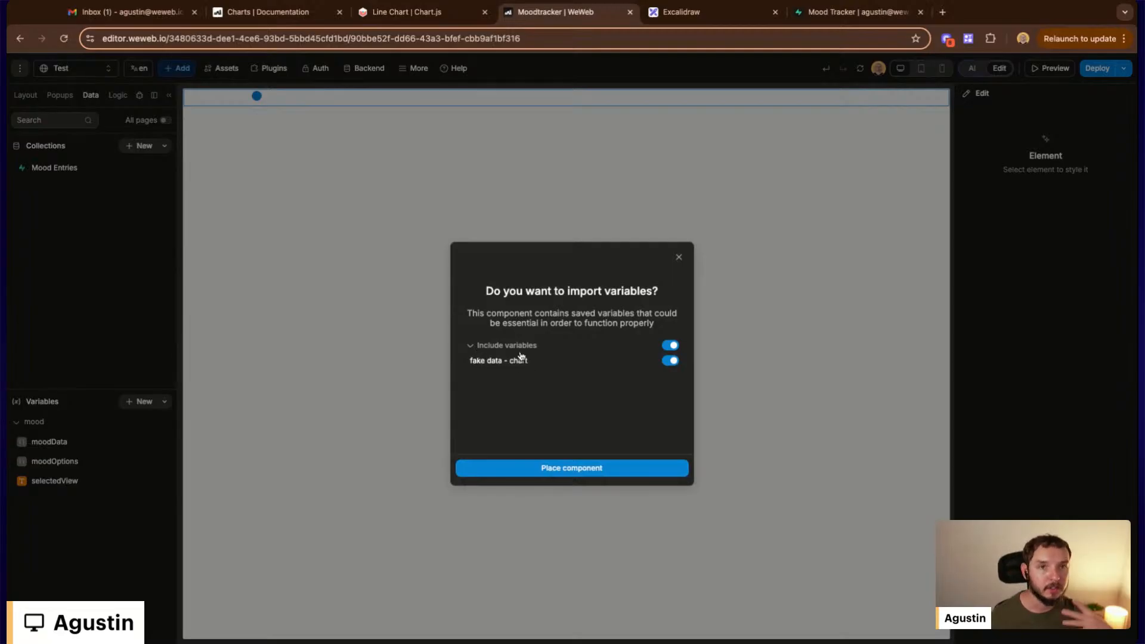
left_click(564, 470)
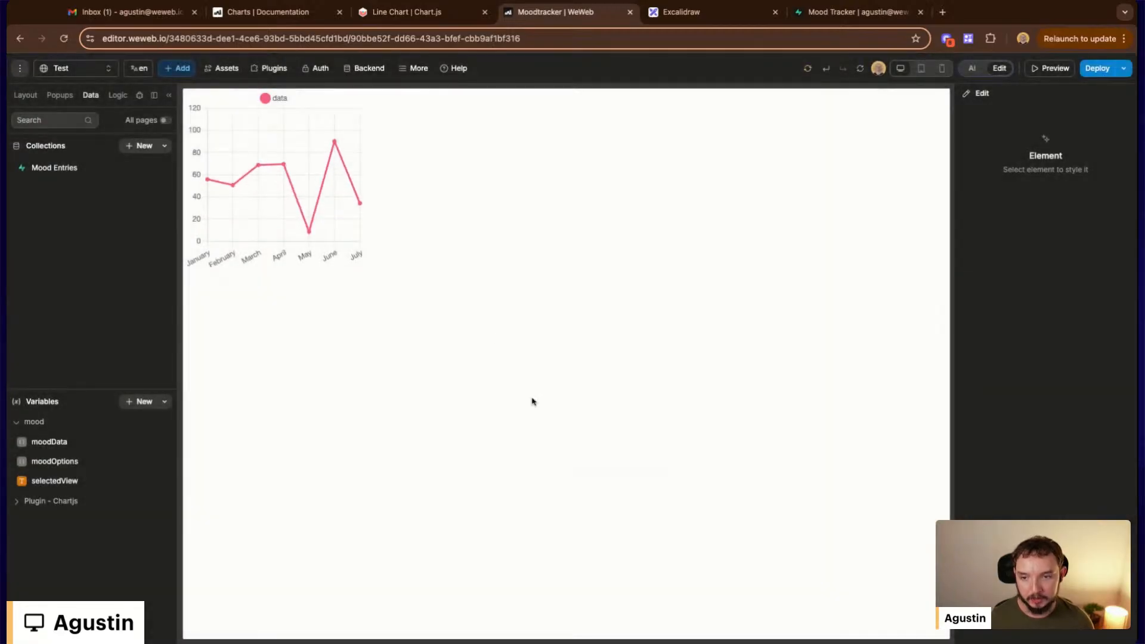
Examine the new line chart's Guided mode settings and set its mode to Advanced
left_click(285, 241)
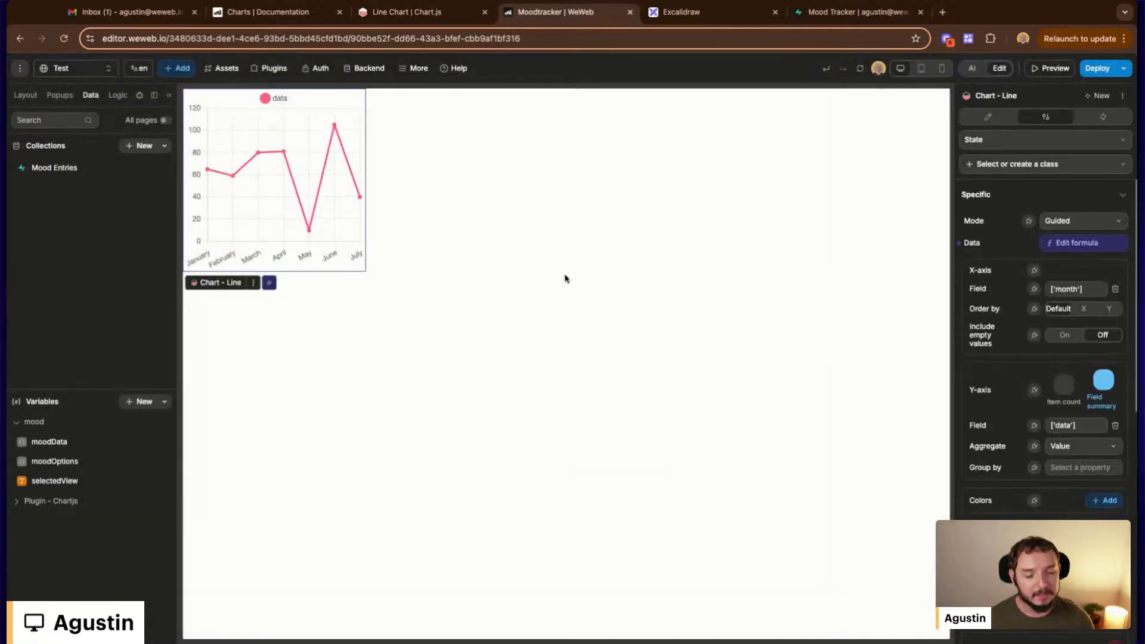
left_click(1056, 222)
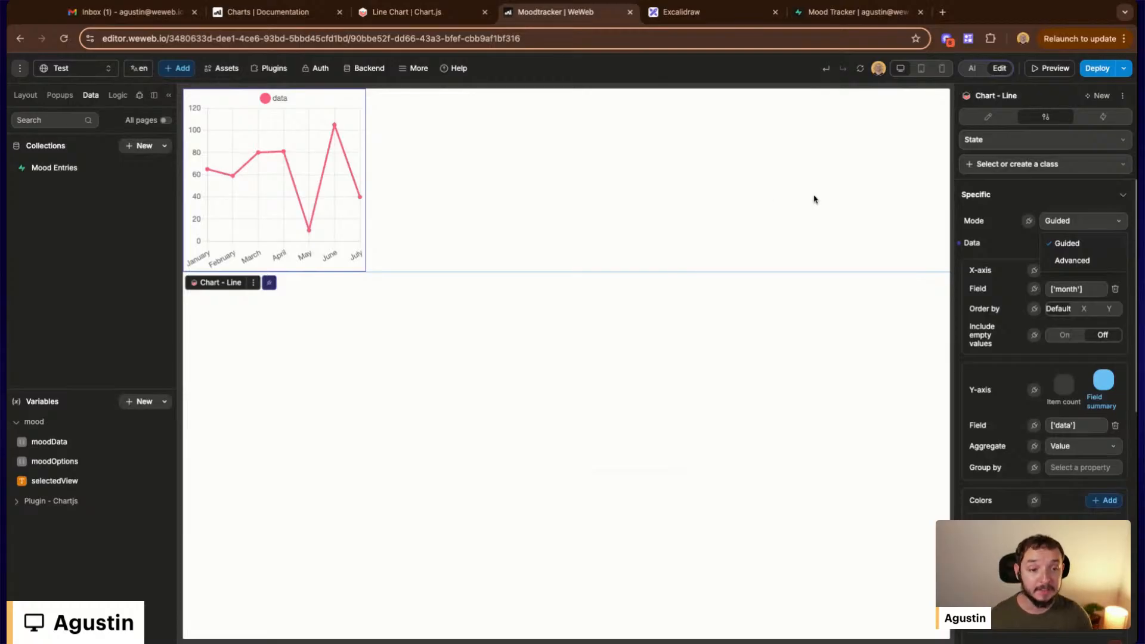
left_click(1088, 193)
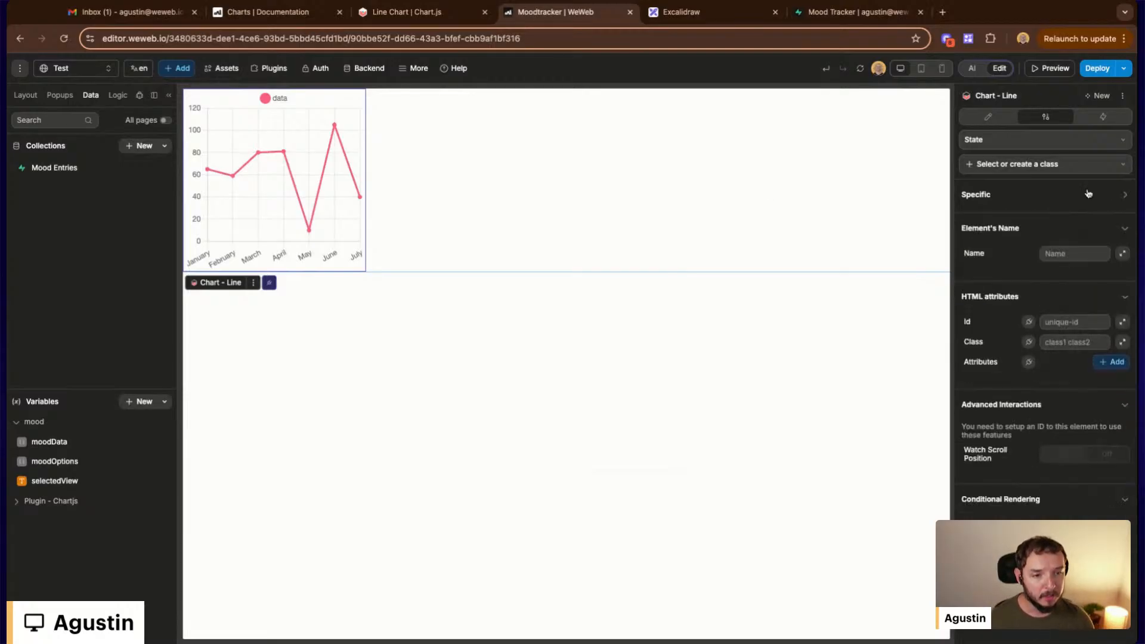
left_click(1088, 194)
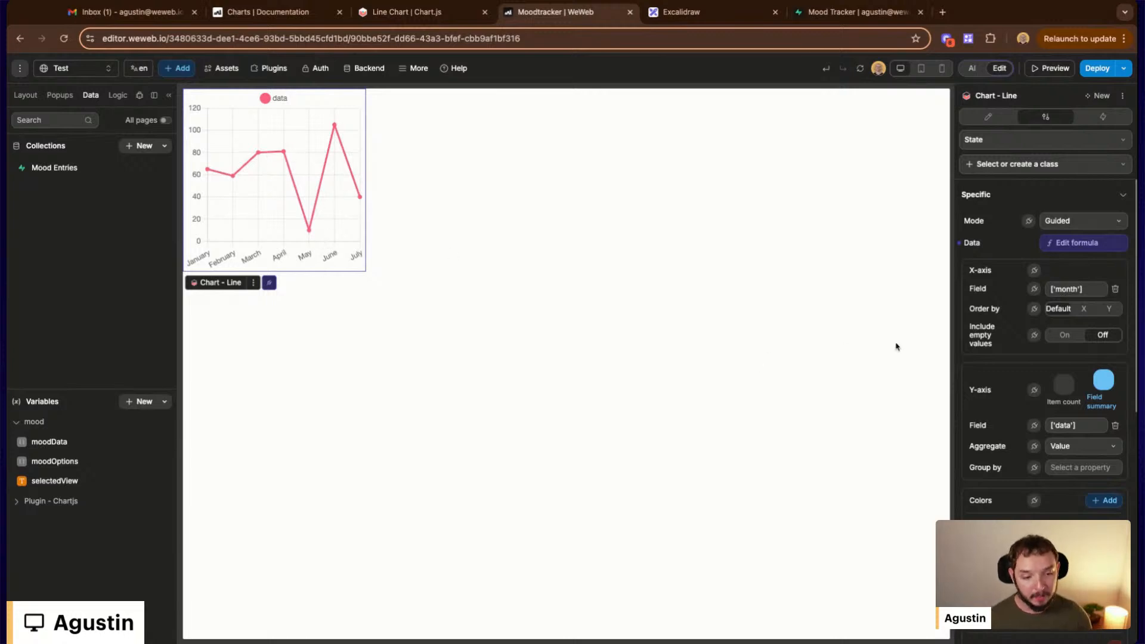
scroll(1008, 358, "down", 5)
scroll(1052, 413, "up", 5)
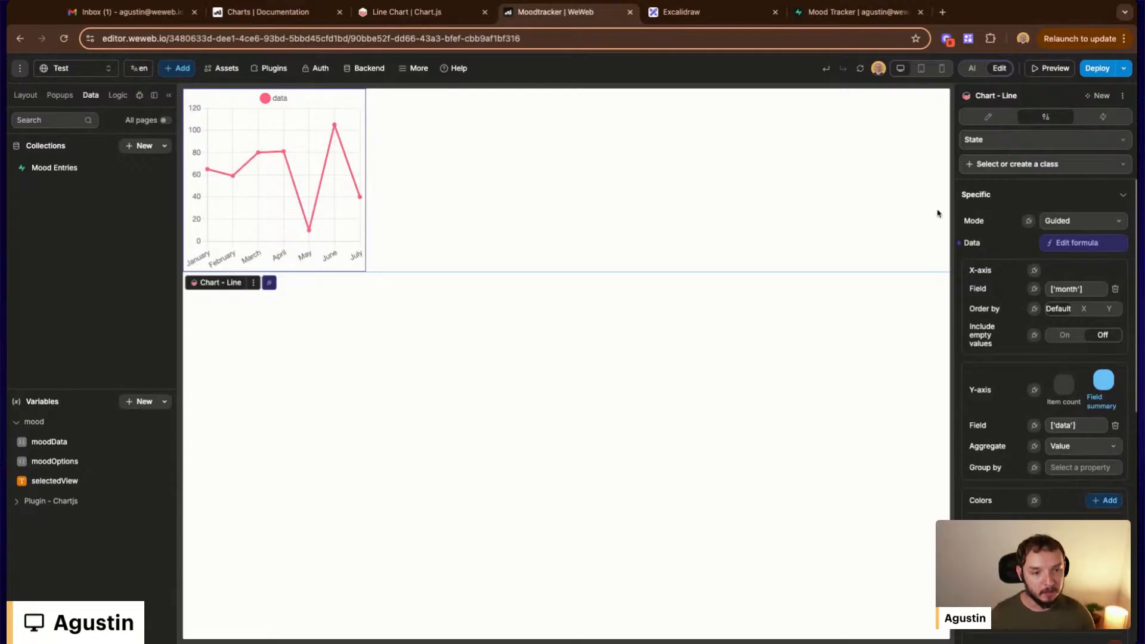
left_click(1063, 221)
left_click(1082, 261)
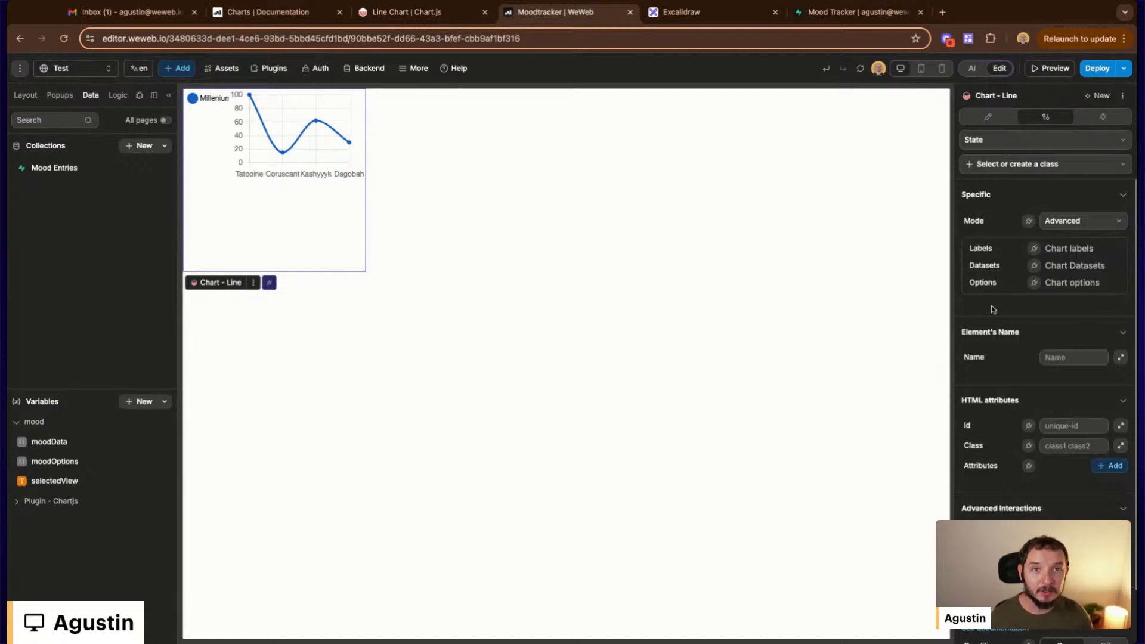
Switch to the Chart.js line chart documentation and examine labels and datasets in the setup code and the Dataset Properties section
left_click(422, 12)
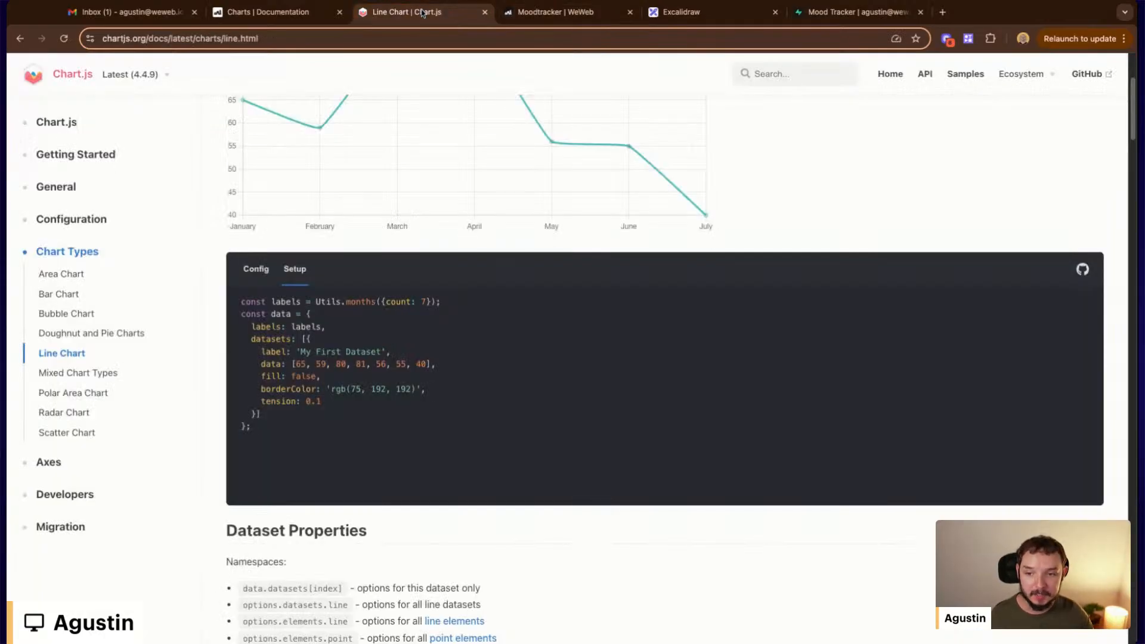
mouse_move(252, 326)
left_mouse_down()
mouse_move(281, 327)
mouse_move(287, 339)
left_mouse_up()
left_click(253, 339)
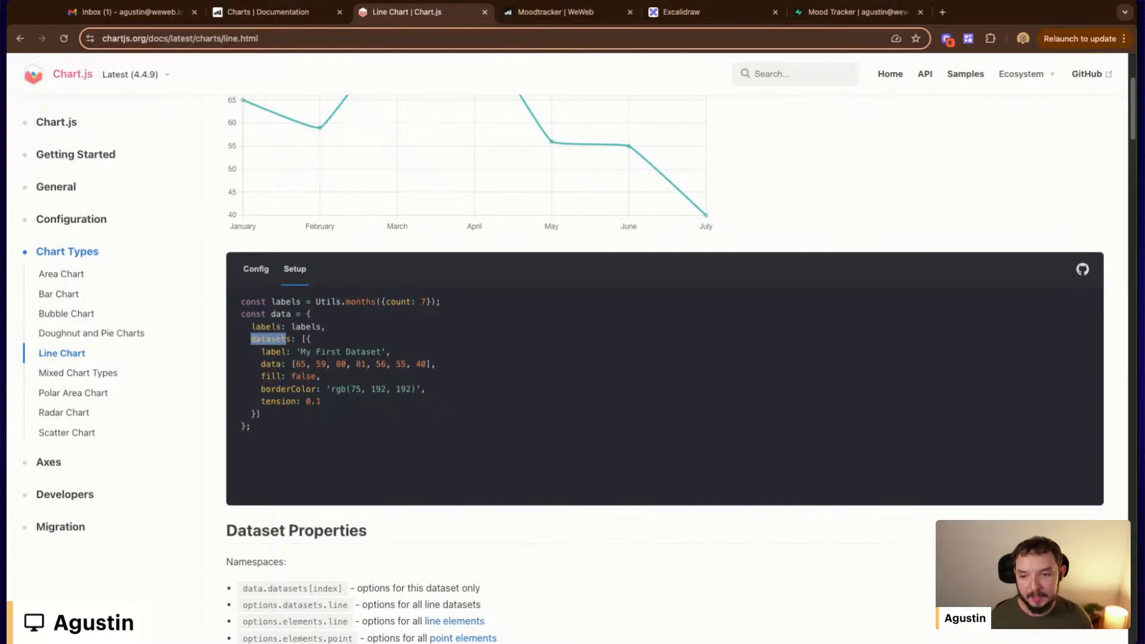
scroll(450, 525, "down", 7)
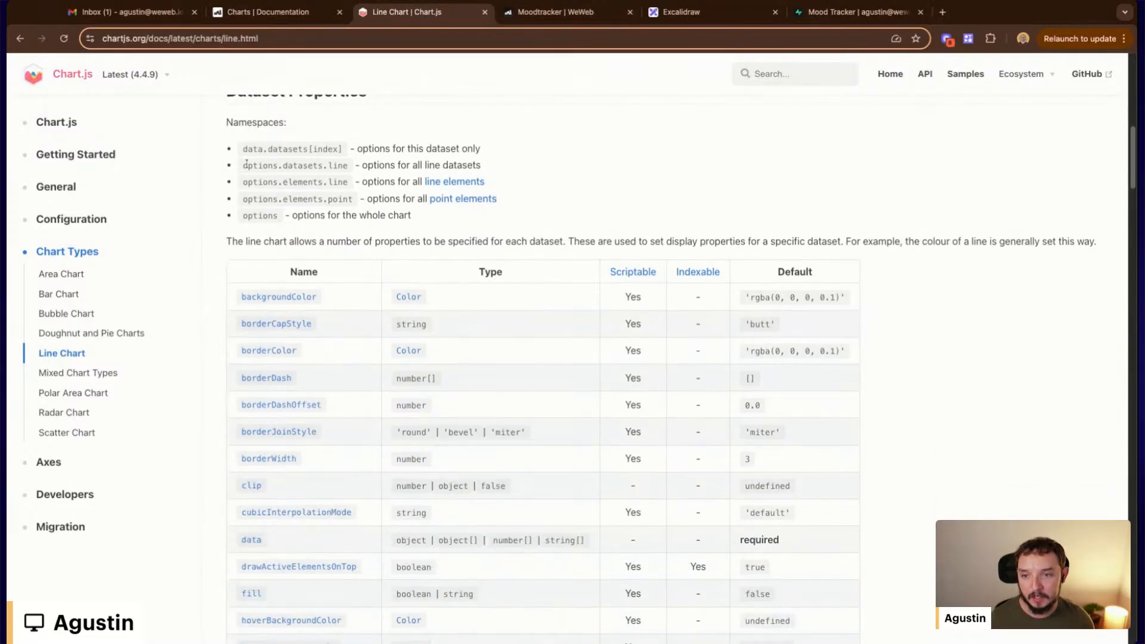
left_click_drag(243, 166, 292, 167)
scroll(306, 357, "down", 12)
scroll(308, 296, "up", 20)
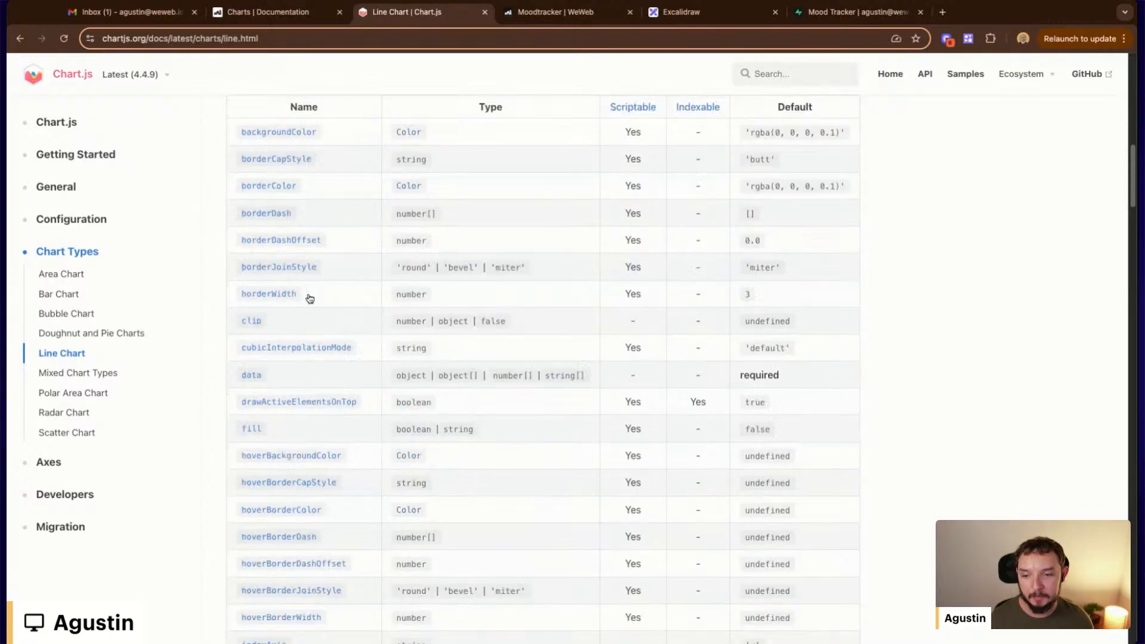
Switch to the Excalidraw sketch and examine the diagram of what a chart is made of: Labels, Dataset and Options
left_click(683, 17)
scroll(758, 498, "right", 2)
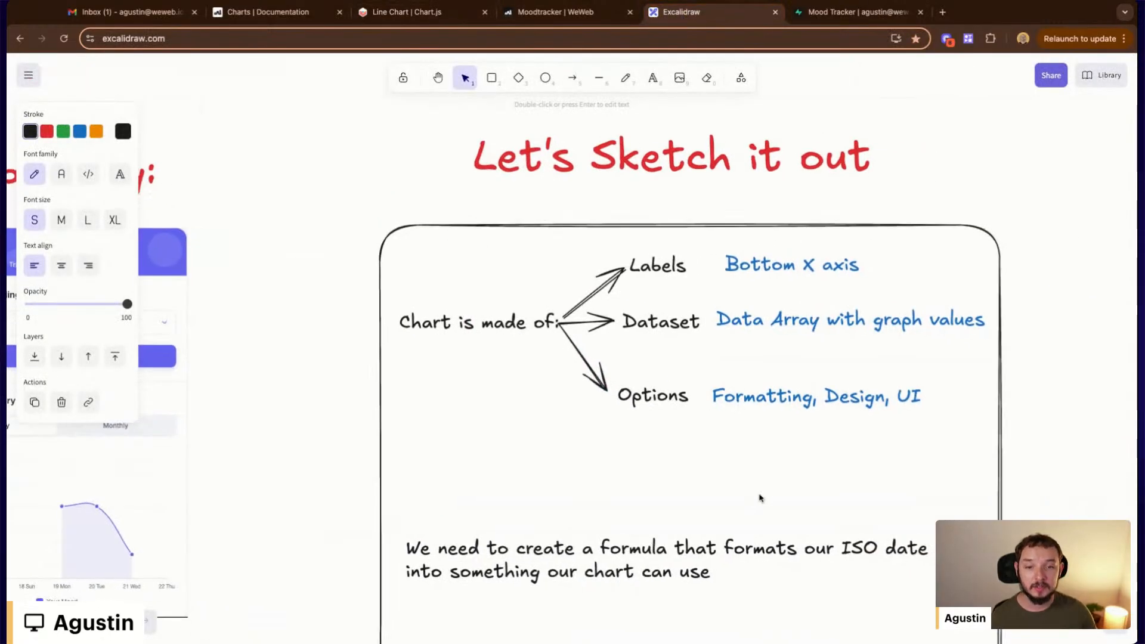
scroll(682, 484, "up", 3)
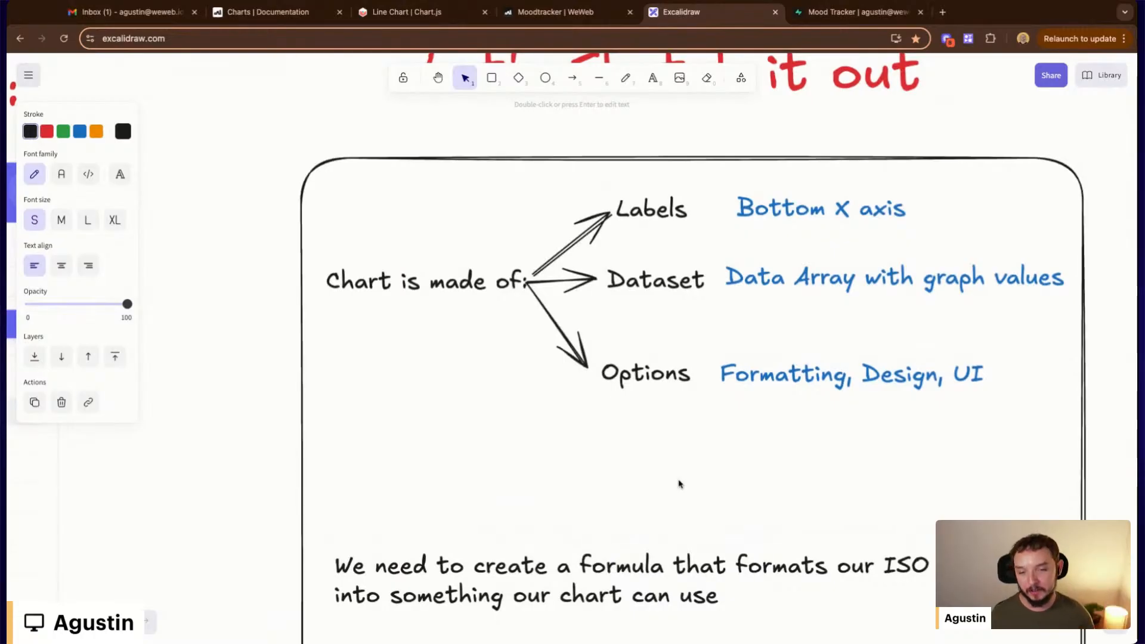
scroll(677, 482, "right", 3)
scroll(678, 481, "up", 1)
left_click(299, 322)
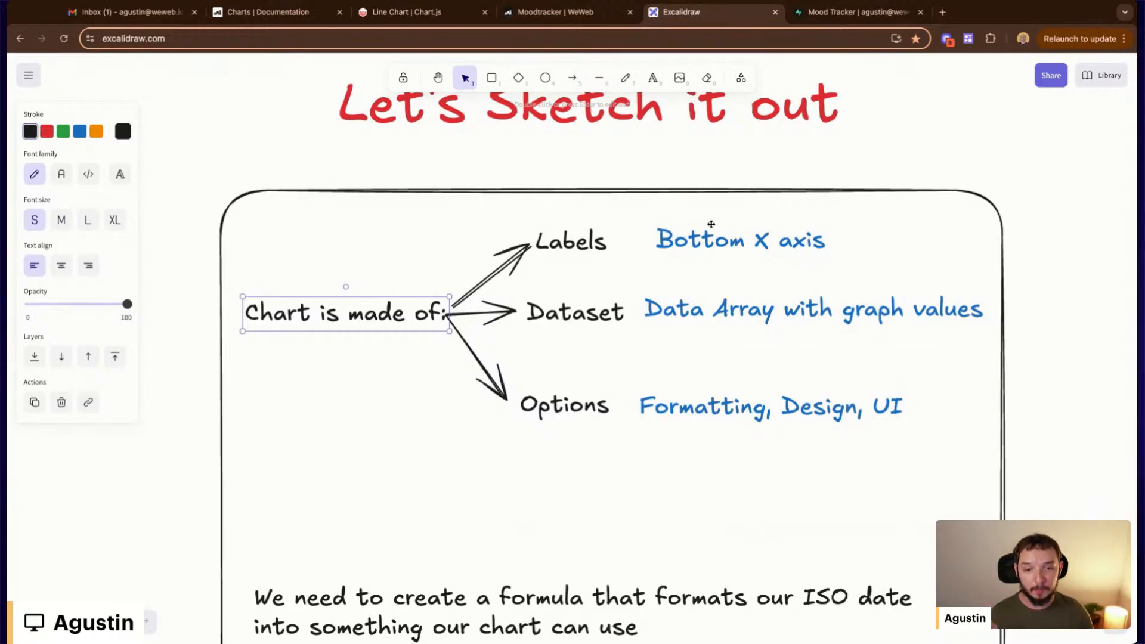
Set the line chart's mode to Guided in WeWeb, and select the "Bottom X axis" note in the Excalidraw sketch
left_click(554, 12)
left_click(1082, 222)
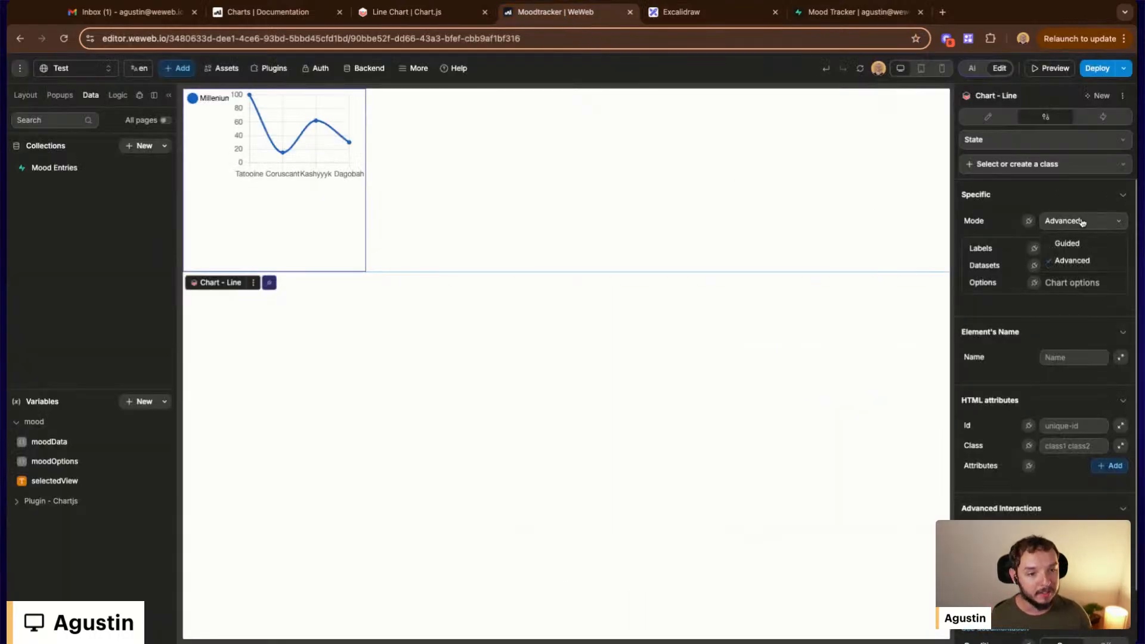
left_click(1069, 243)
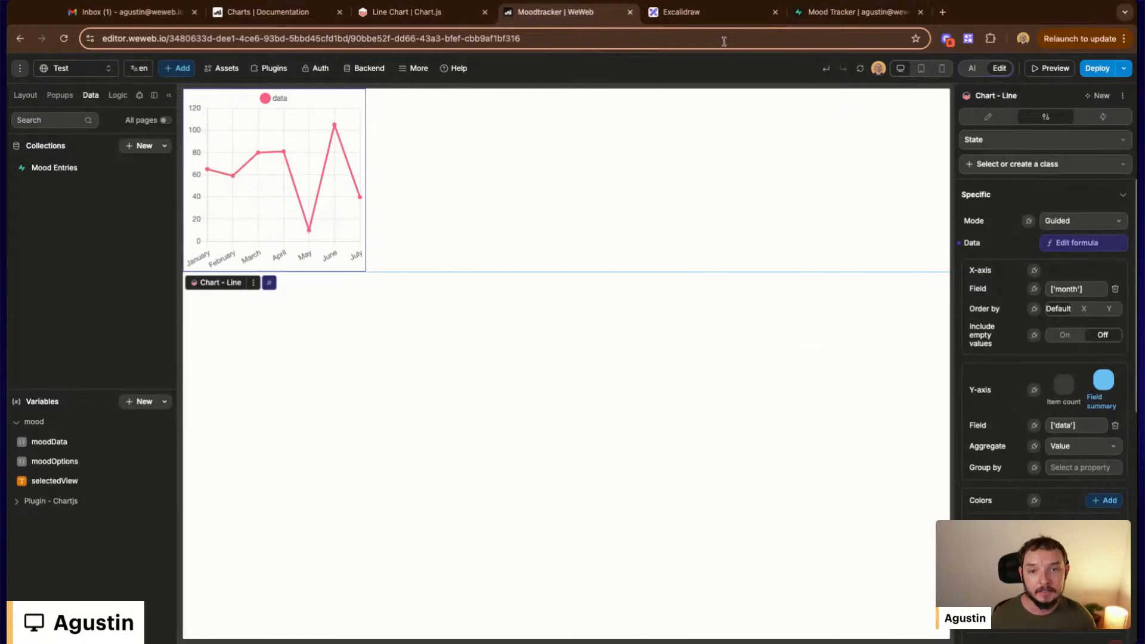
left_click(704, 12)
left_click(695, 238)
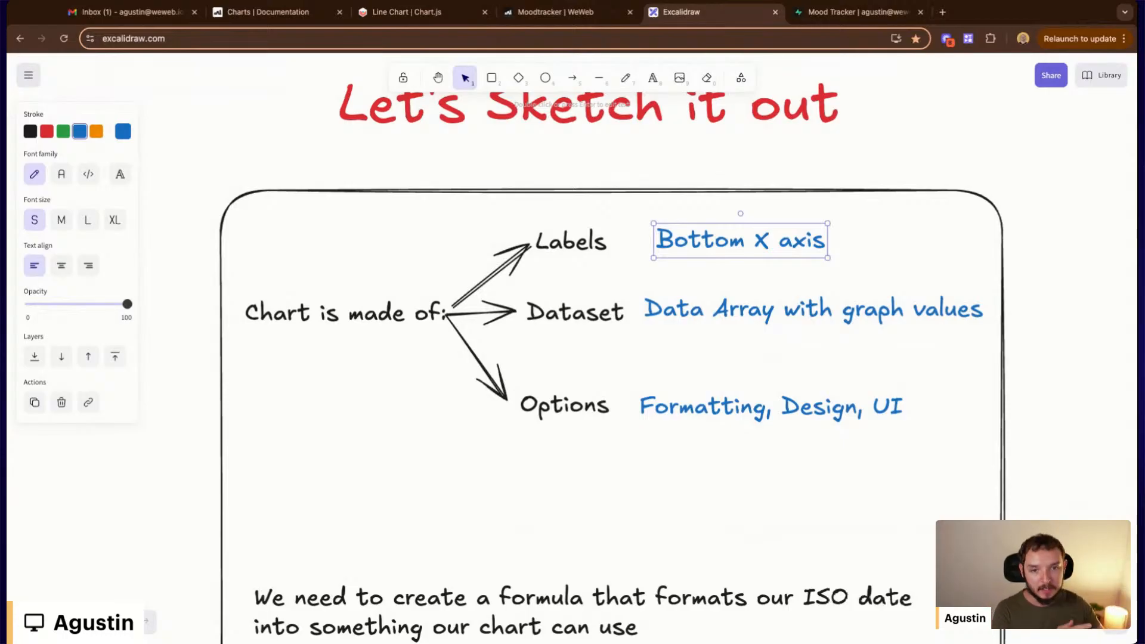
Switch to WeWeb and set the line chart's mode back to Advanced
left_click(591, 17)
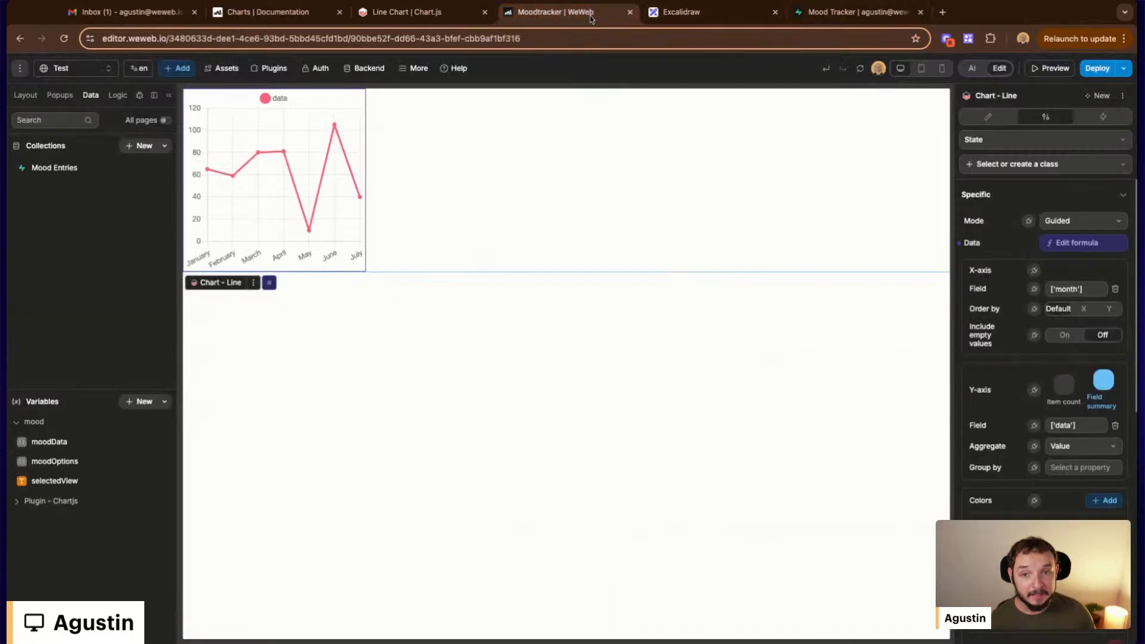
left_click(1070, 219)
left_click(1076, 258)
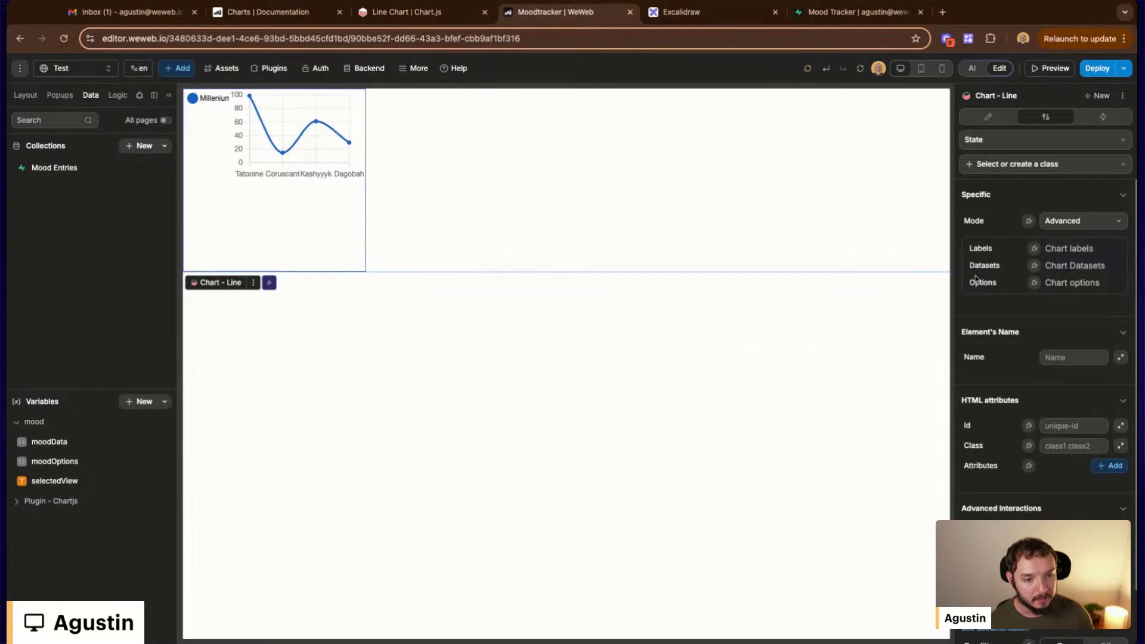
Switch to Excalidraw, select the word "Array" in the Dataset description, and apply the red stroke colour to the text
left_click(708, 23)
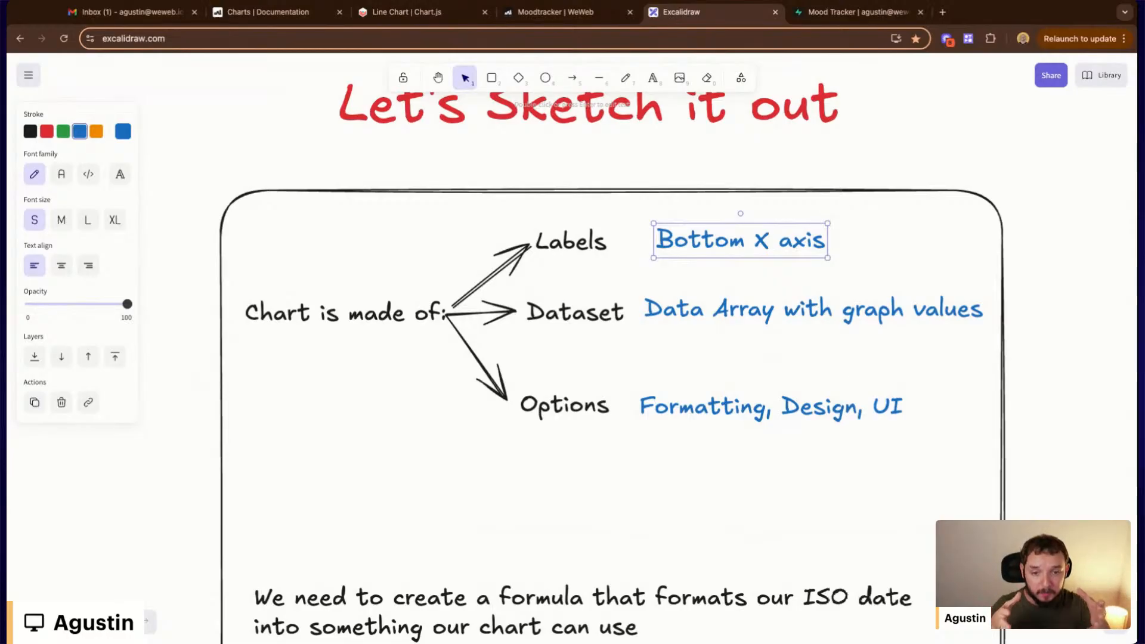
left_click(697, 304)
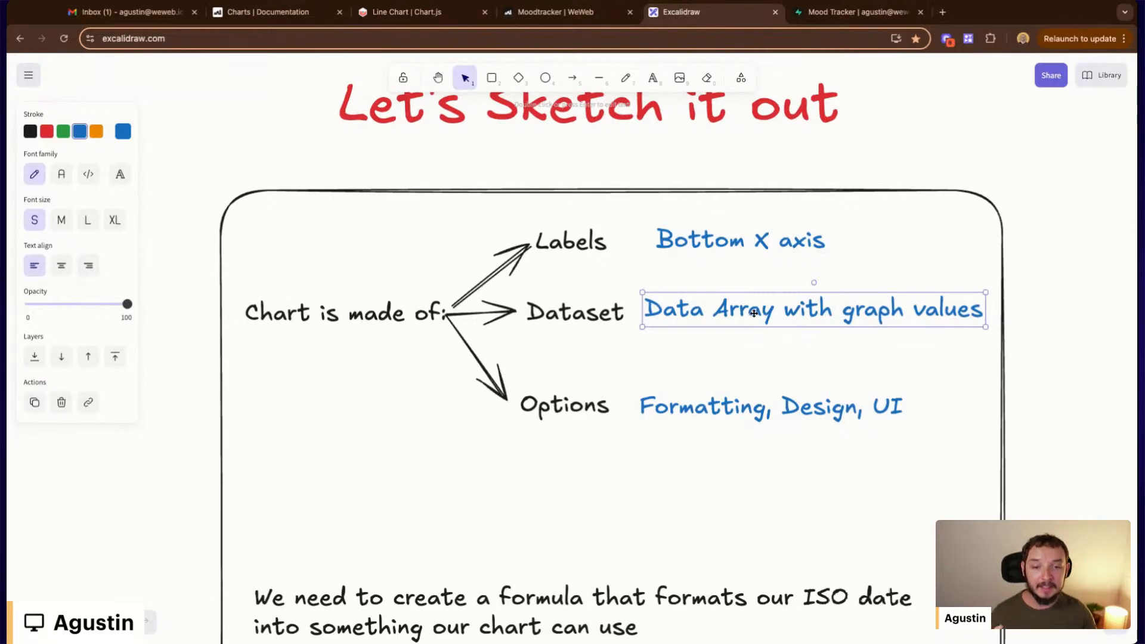
left_click(752, 348)
double_click(744, 317)
left_click(740, 313)
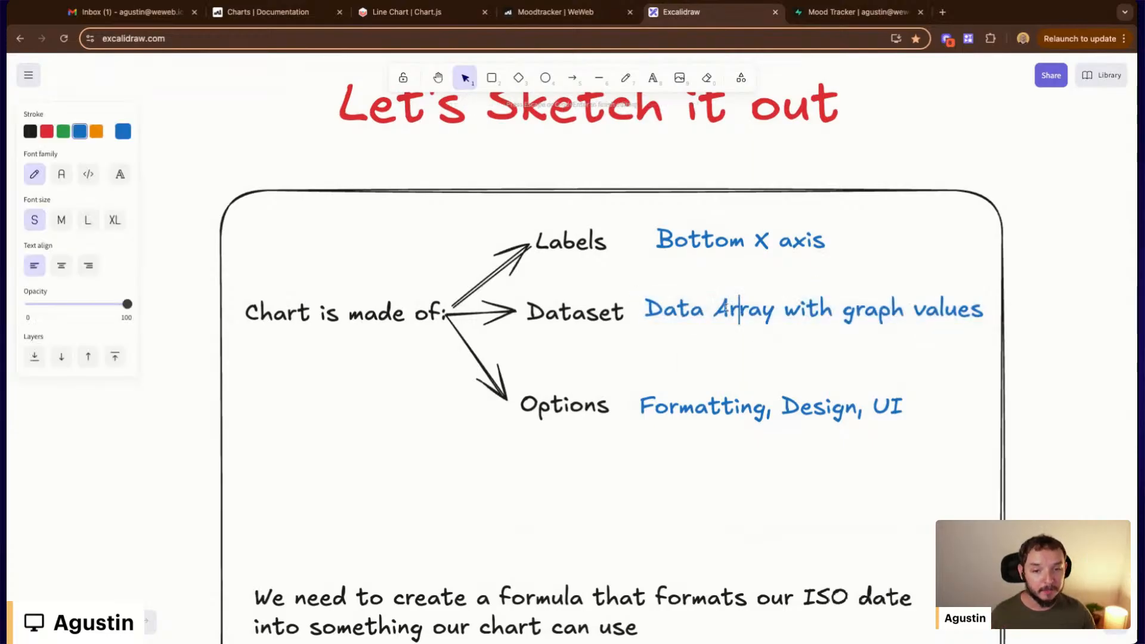
left_click(723, 308)
key("alt+shift+Right")
left_click_drag(714, 311, 773, 314)
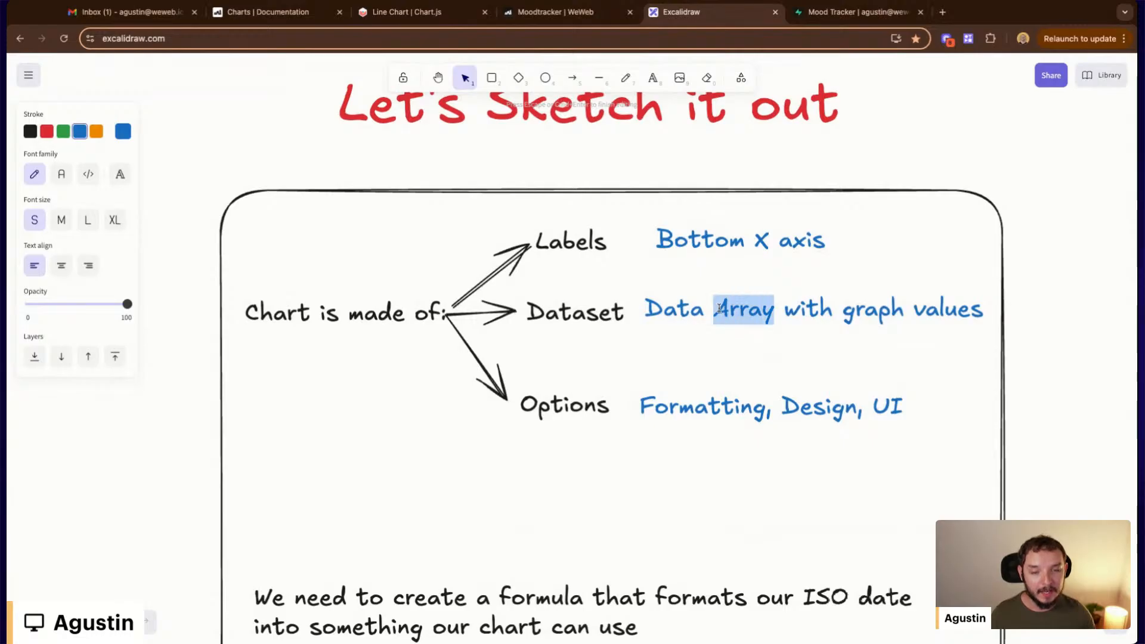
left_click(46, 132)
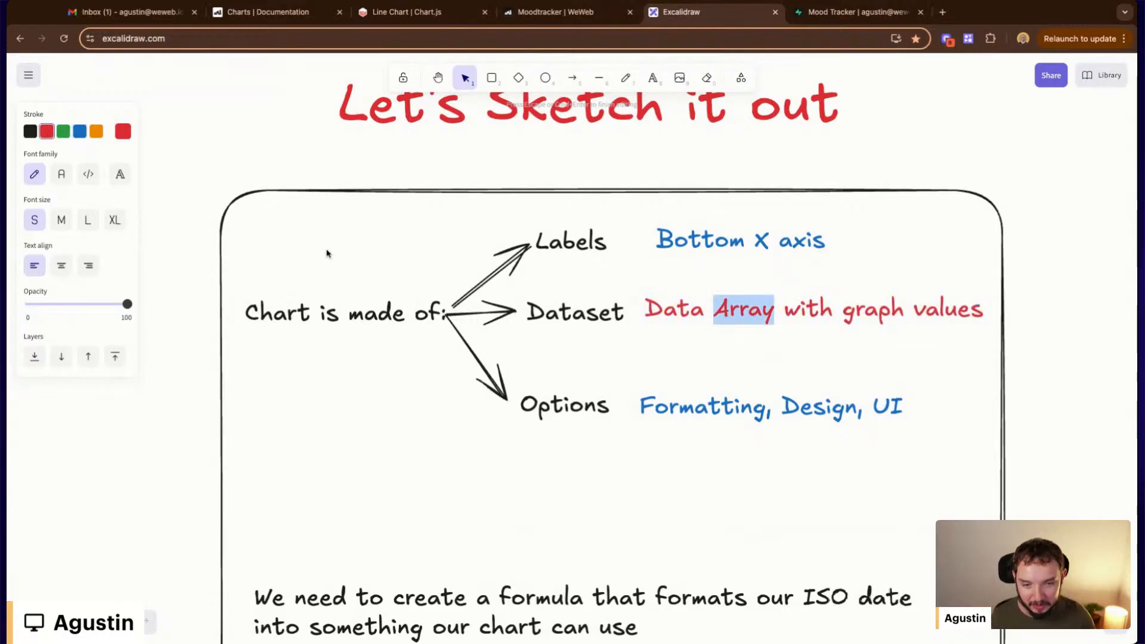
Change the Dataset description's stroke back to black and draw a blue line under the word "Array"
key("Escape")
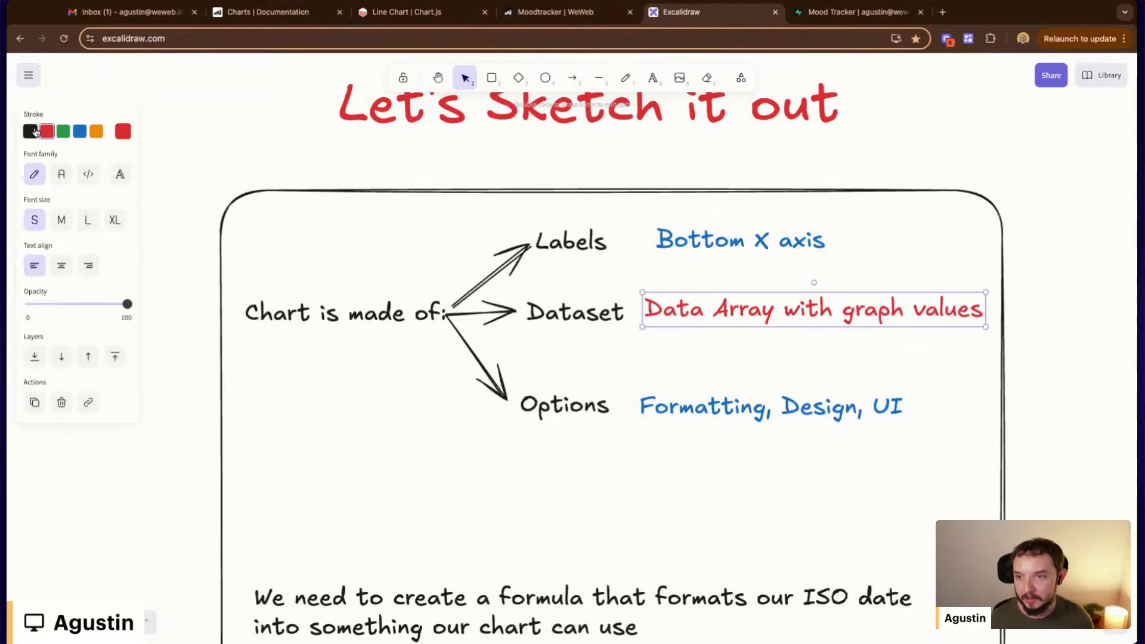
left_click(30, 131)
left_click(596, 173)
left_click(598, 77)
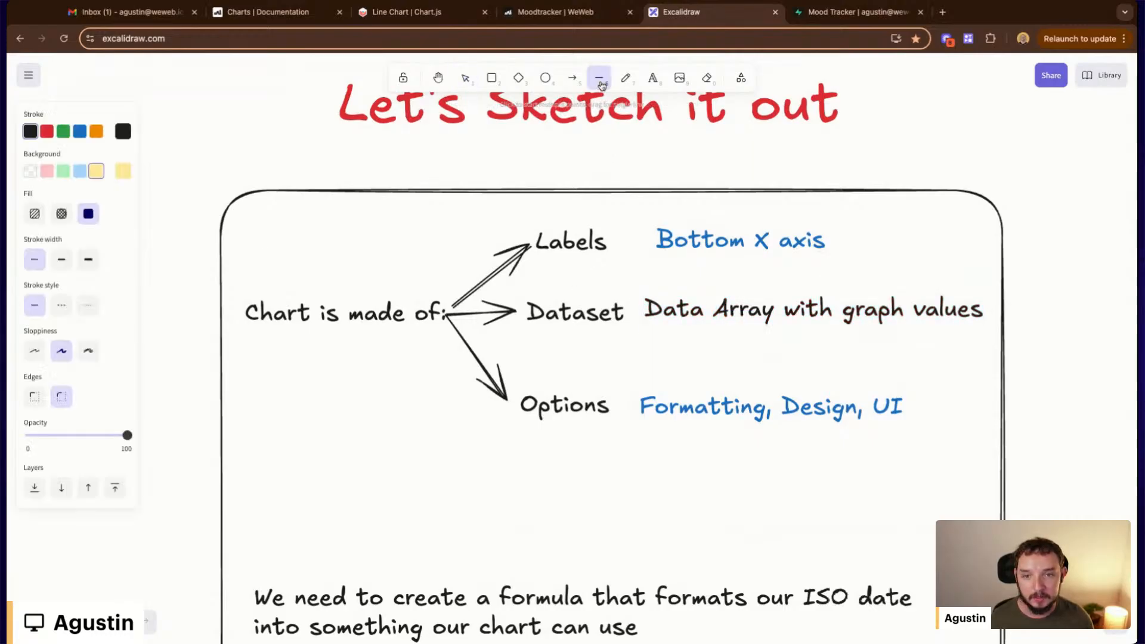
left_click(79, 131)
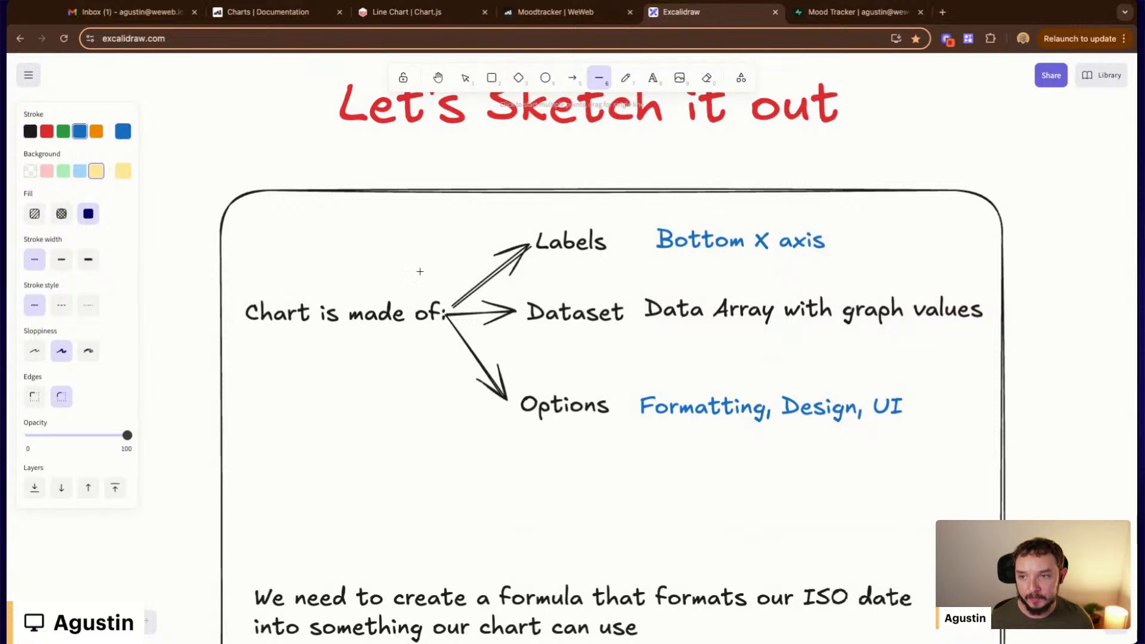
left_click_drag(773, 322, 718, 325)
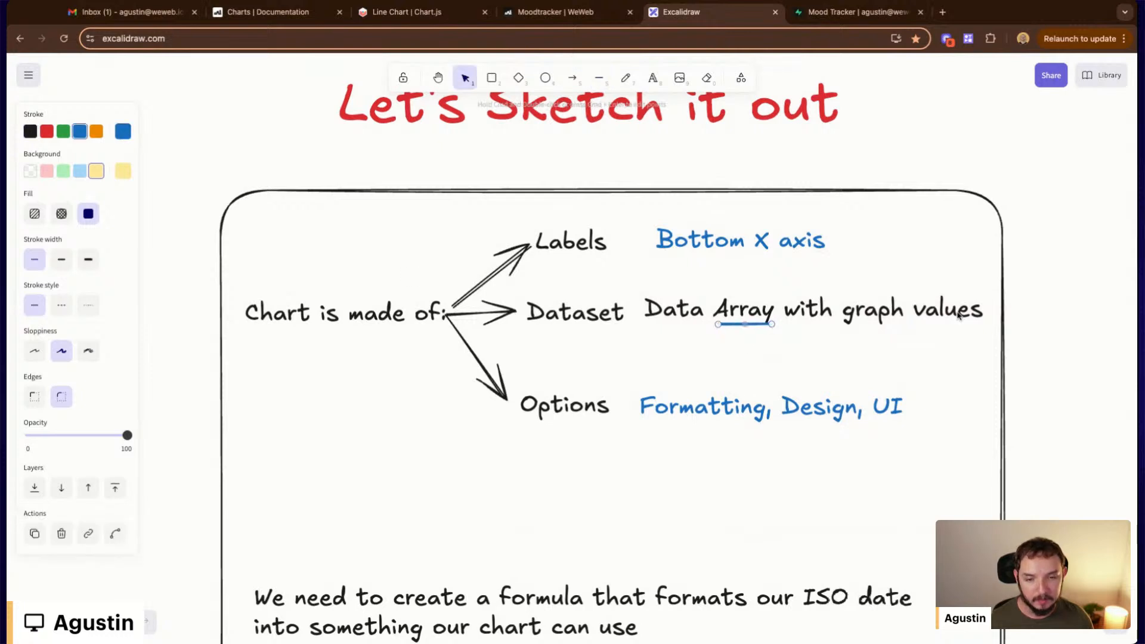
left_click(1048, 292)
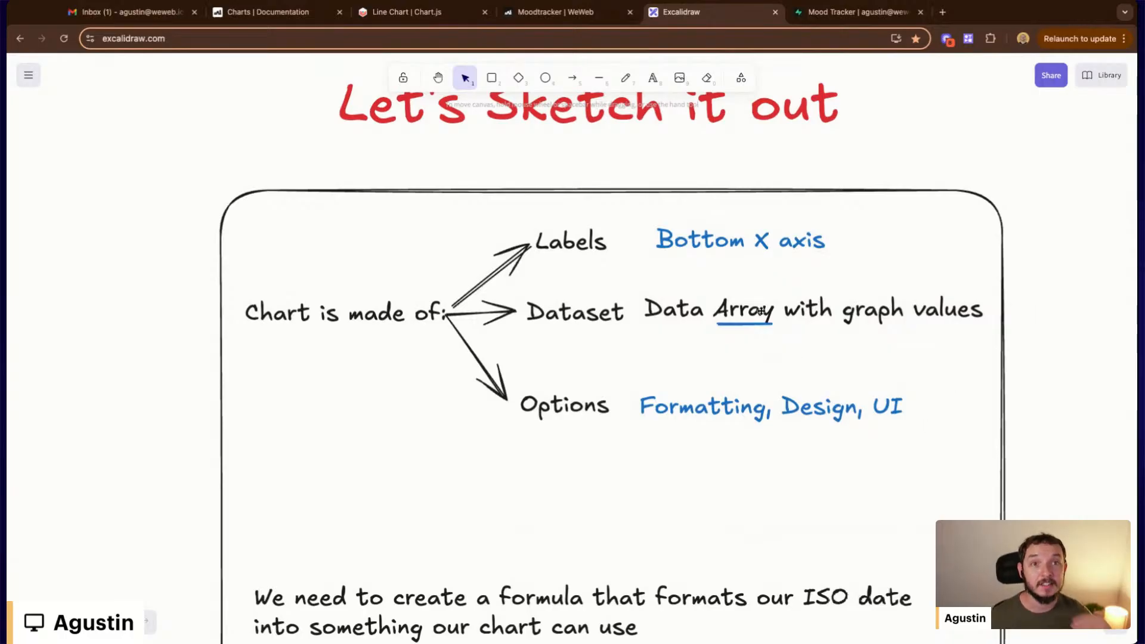
Switch to the Chart.js Line Chart documentation and examine the datasets array in the Setup code
left_click(411, 12)
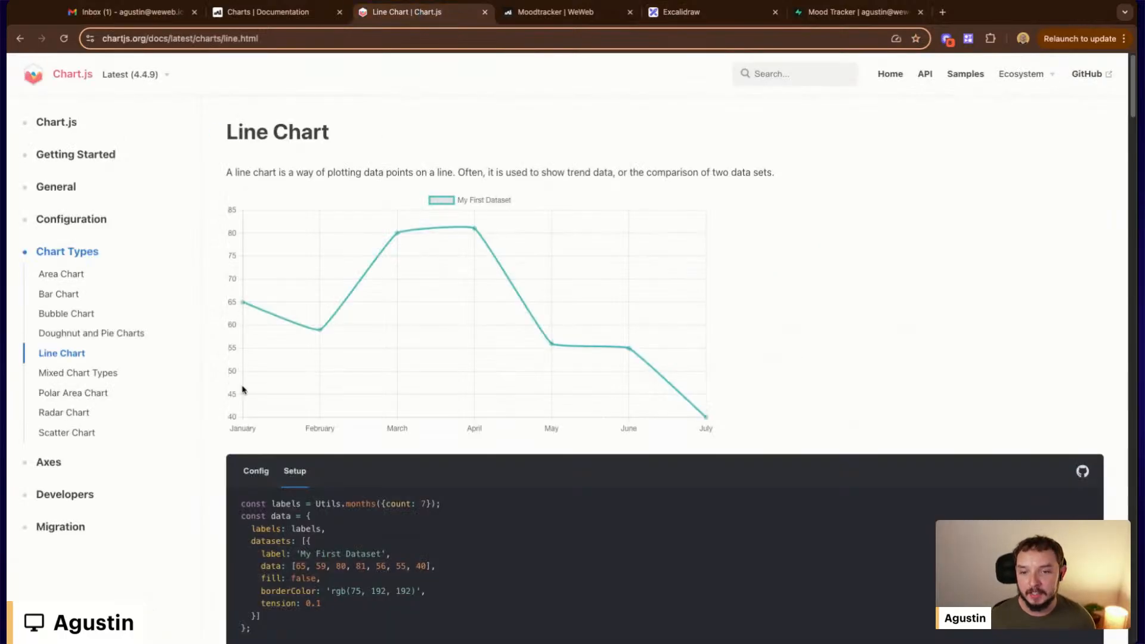
scroll(465, 335, "down", 3)
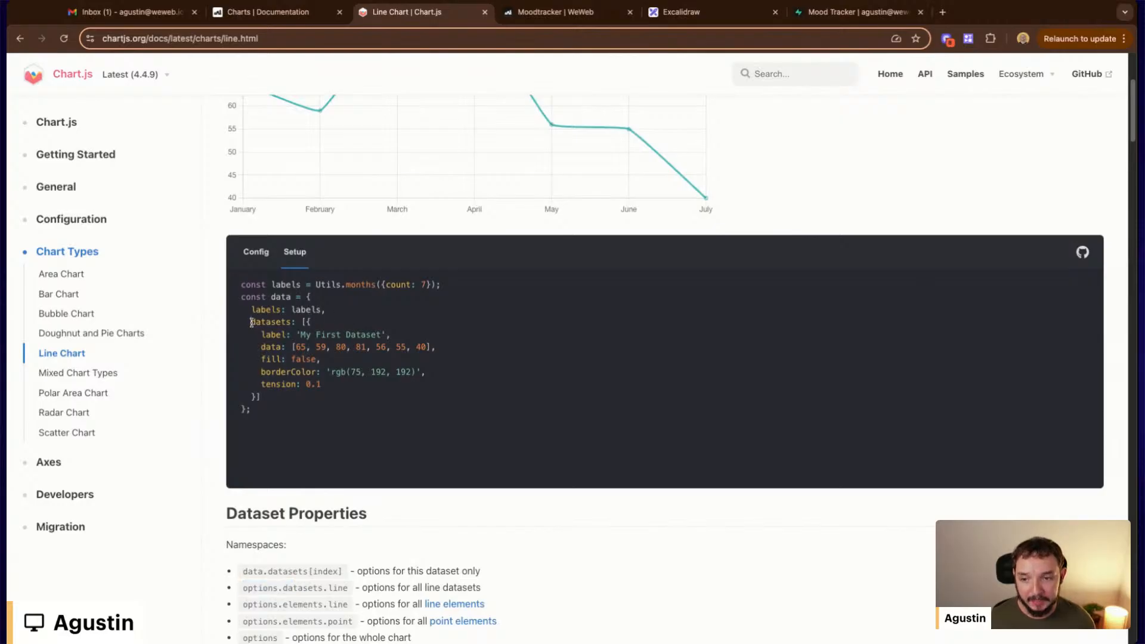
left_click_drag(251, 323, 285, 322)
left_click(301, 322)
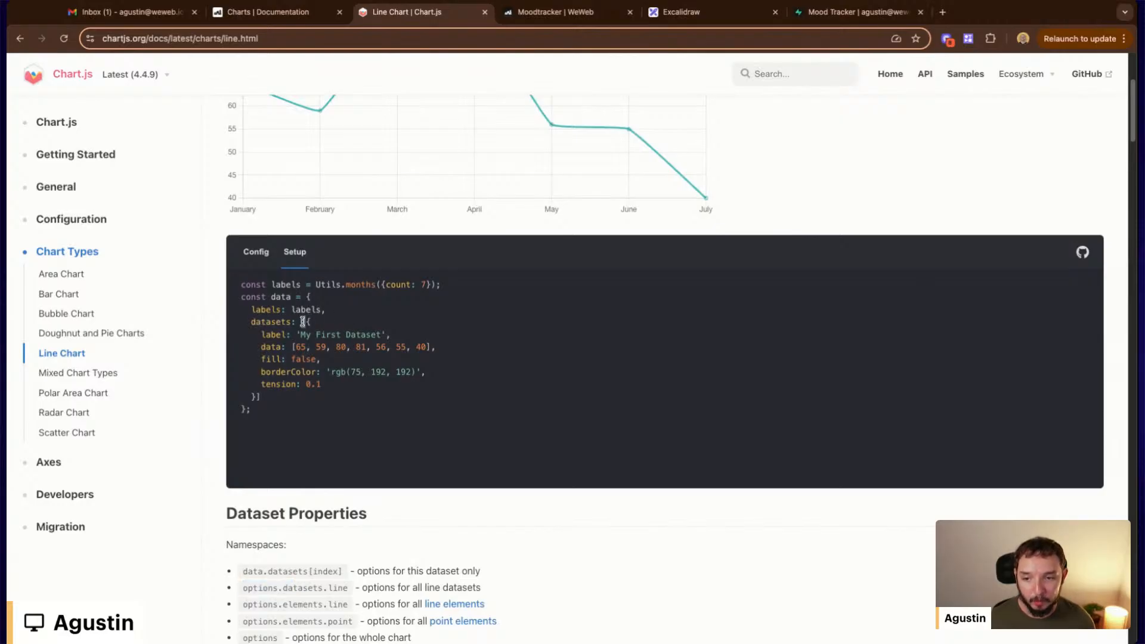
double_click(303, 322)
left_click_drag(302, 322, 261, 398)
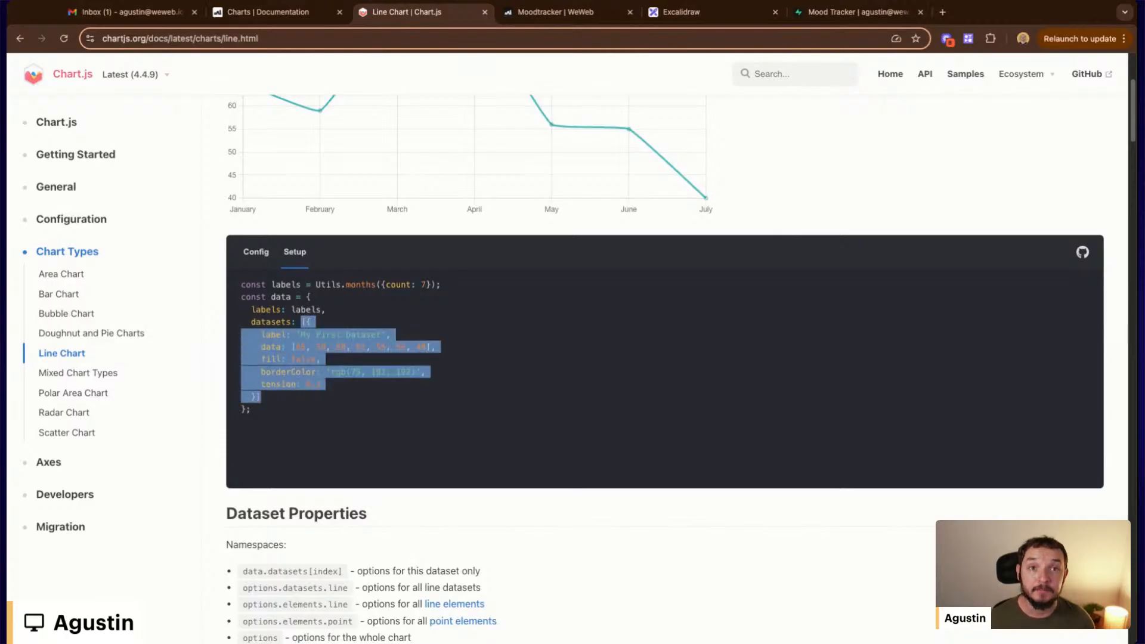
left_click(335, 321)
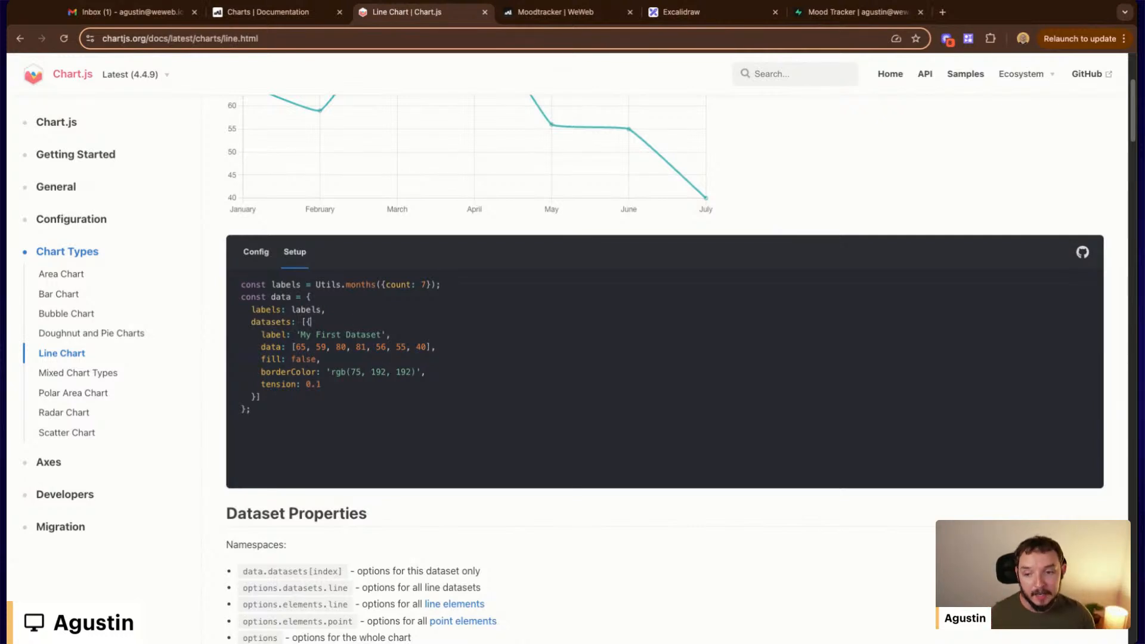
Examine the dataset's label, data, fill, borderColor and tension properties and the example chart above the code
double_click(273, 334)
double_click(271, 347)
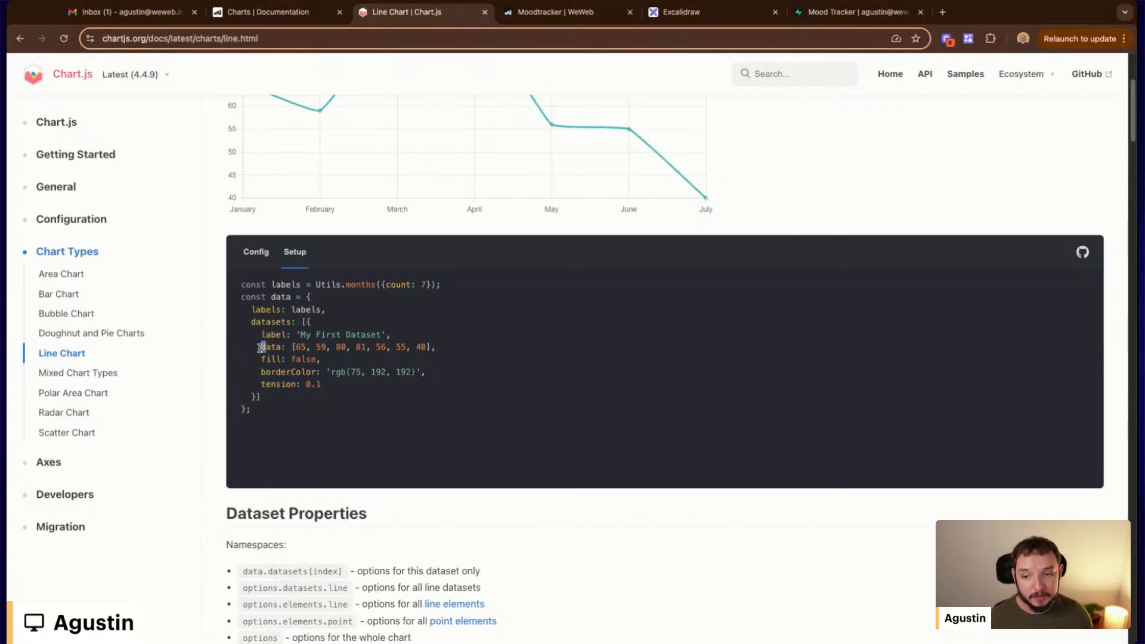
left_click_drag(259, 359, 343, 377)
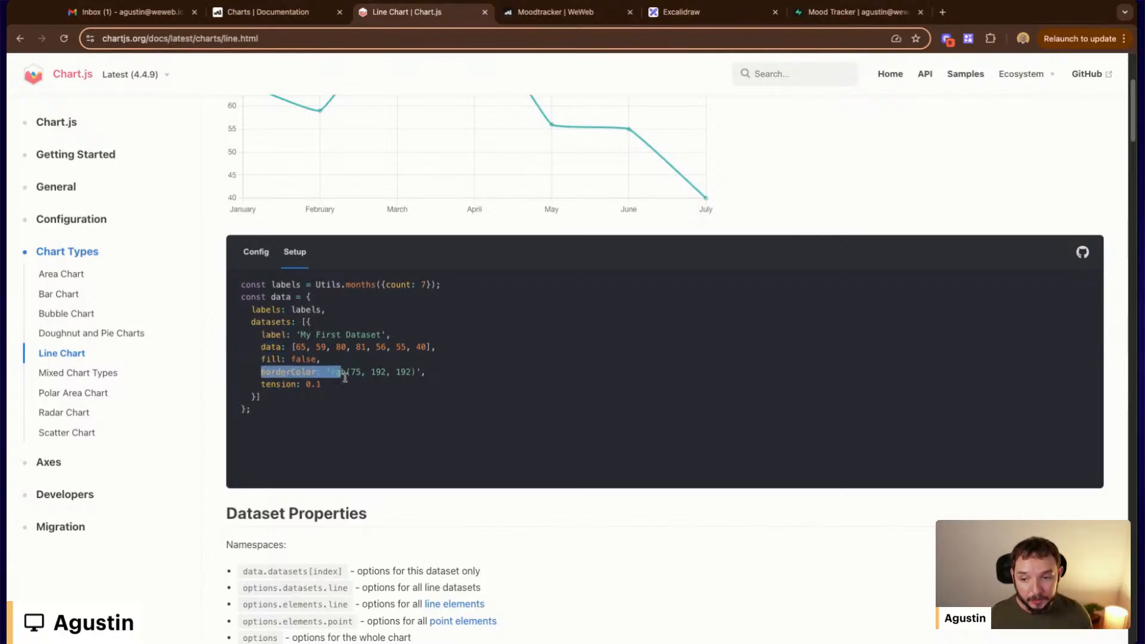
left_click_drag(257, 388, 301, 388)
left_click(375, 391)
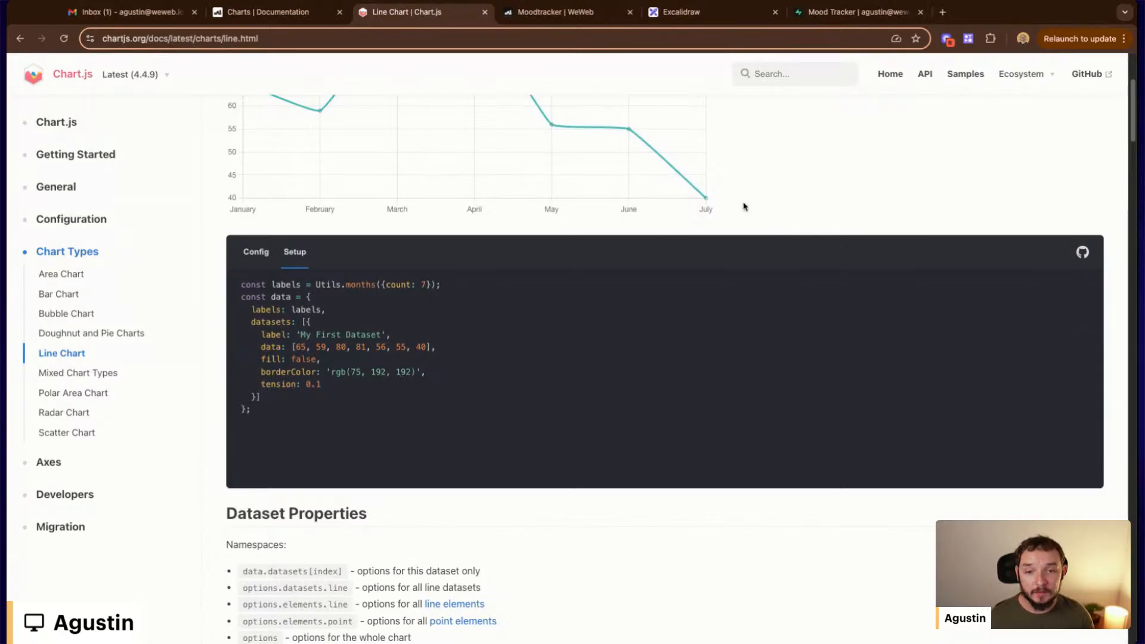
scroll(749, 209, "up", 1)
scroll(755, 216, "up", 3)
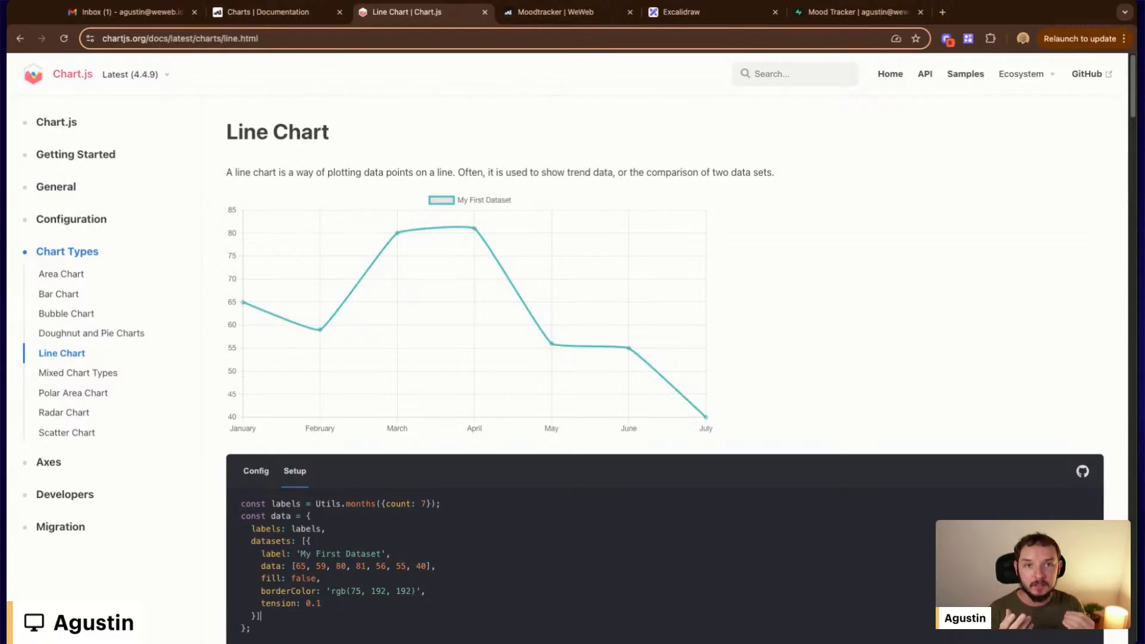
Compare the line chart's advanced settings in WeWeb with the Labels, Dataset and Options sketch in Excalidraw
left_click(572, 12)
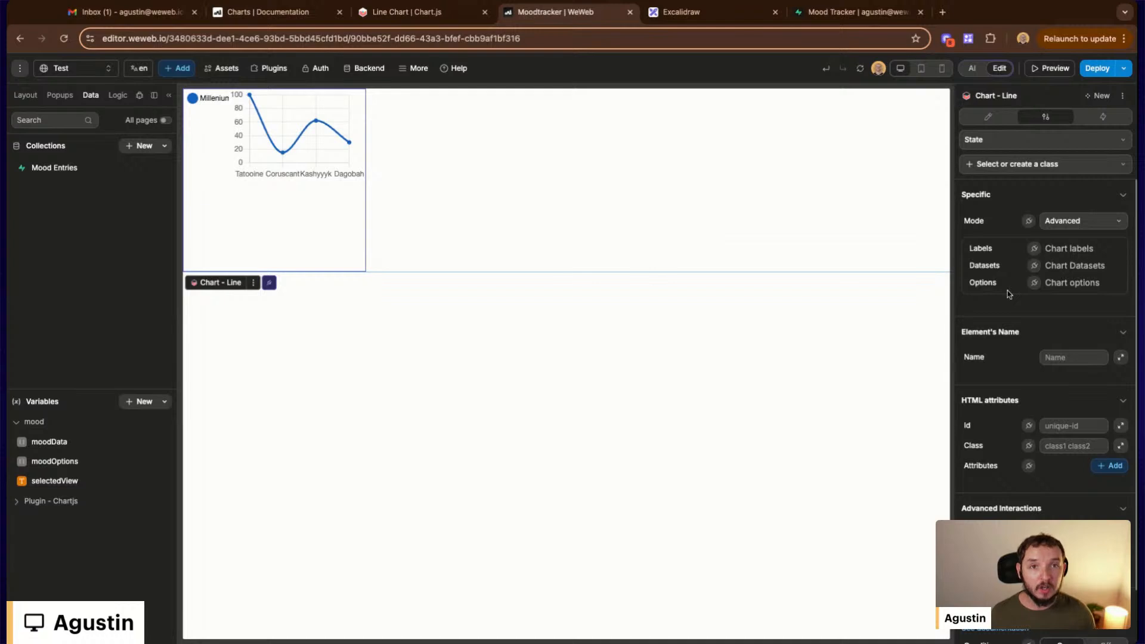
left_click(681, 12)
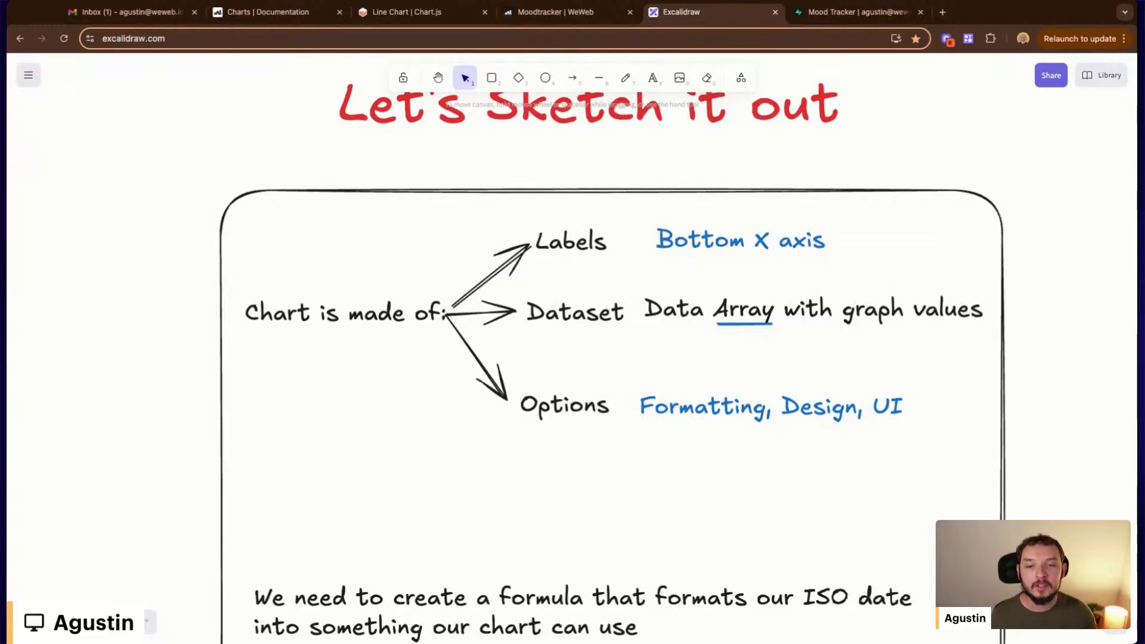
left_click(551, 11)
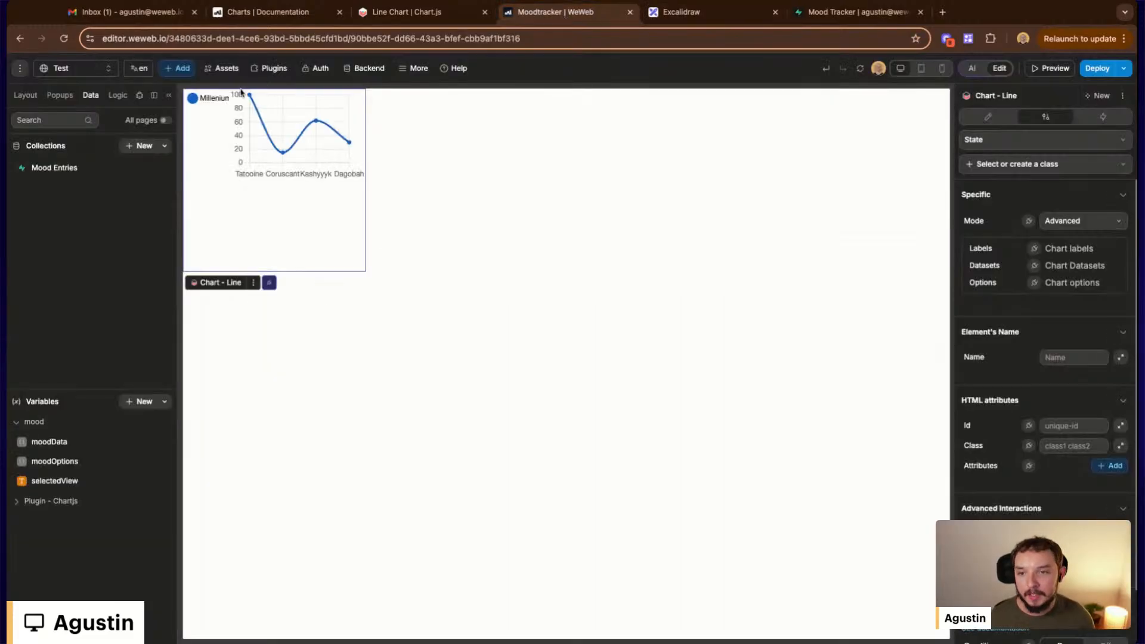
Set the line chart's mode to Guided to view its settings, and return it to Advanced
left_click(1079, 223)
left_click(1067, 244)
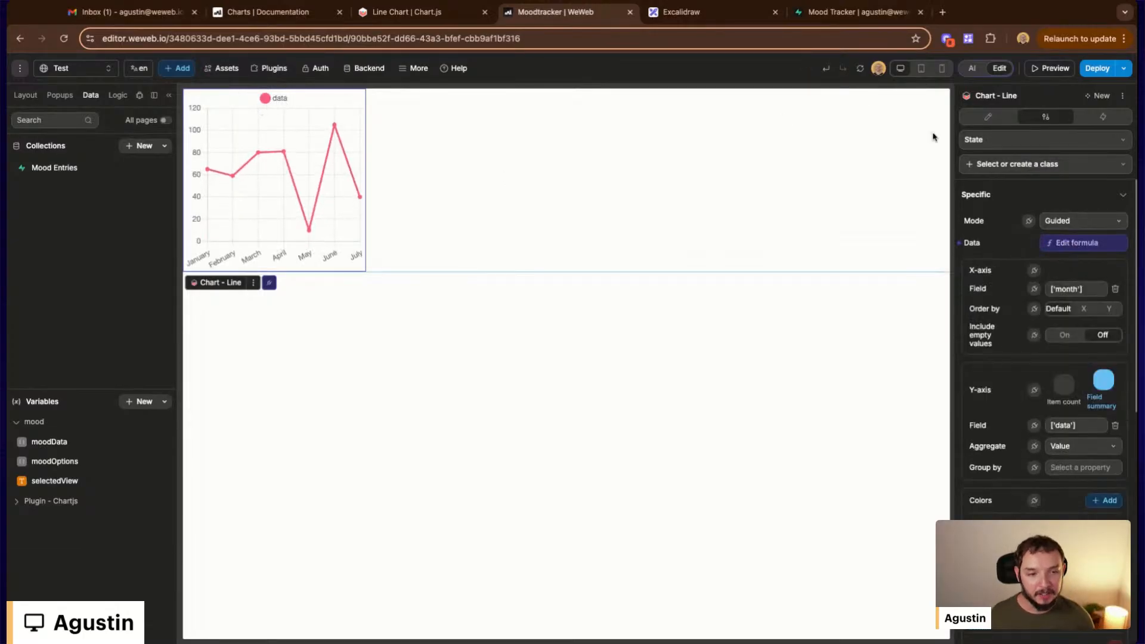
left_click(1077, 221)
left_click(1081, 260)
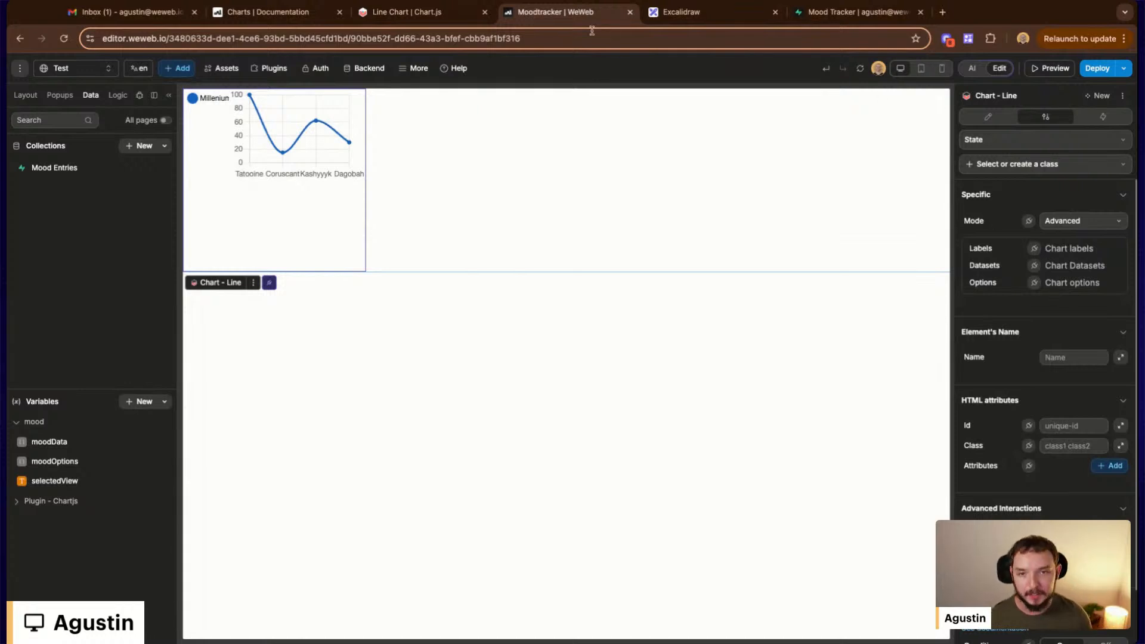
Open the Home page and select the Mood Chart under Your Mood History
left_click(93, 74)
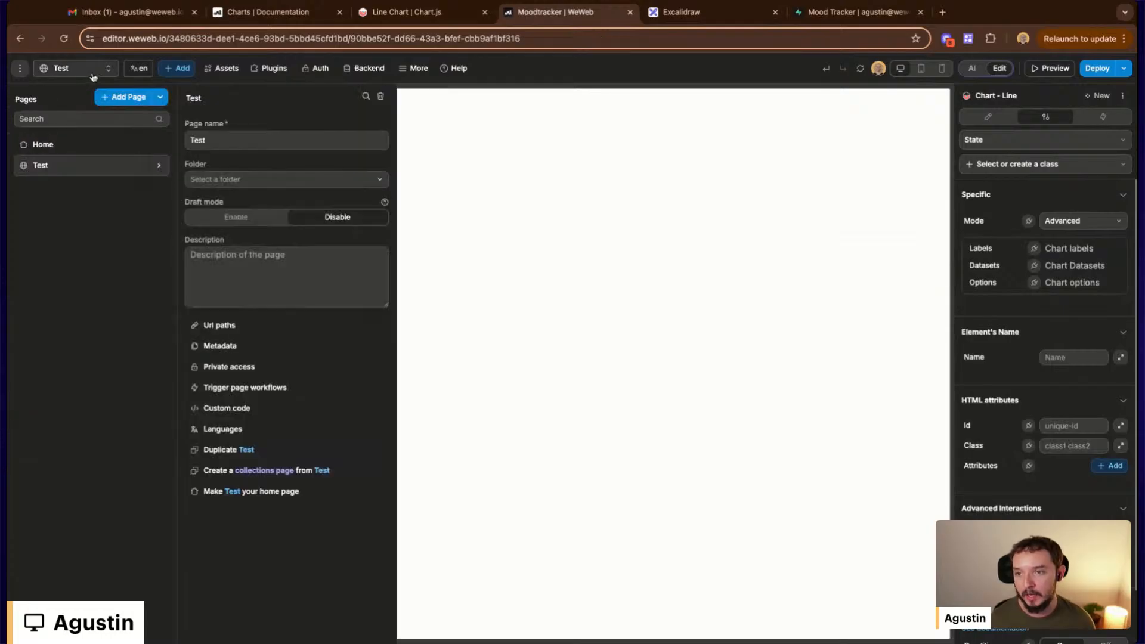
left_click(57, 151)
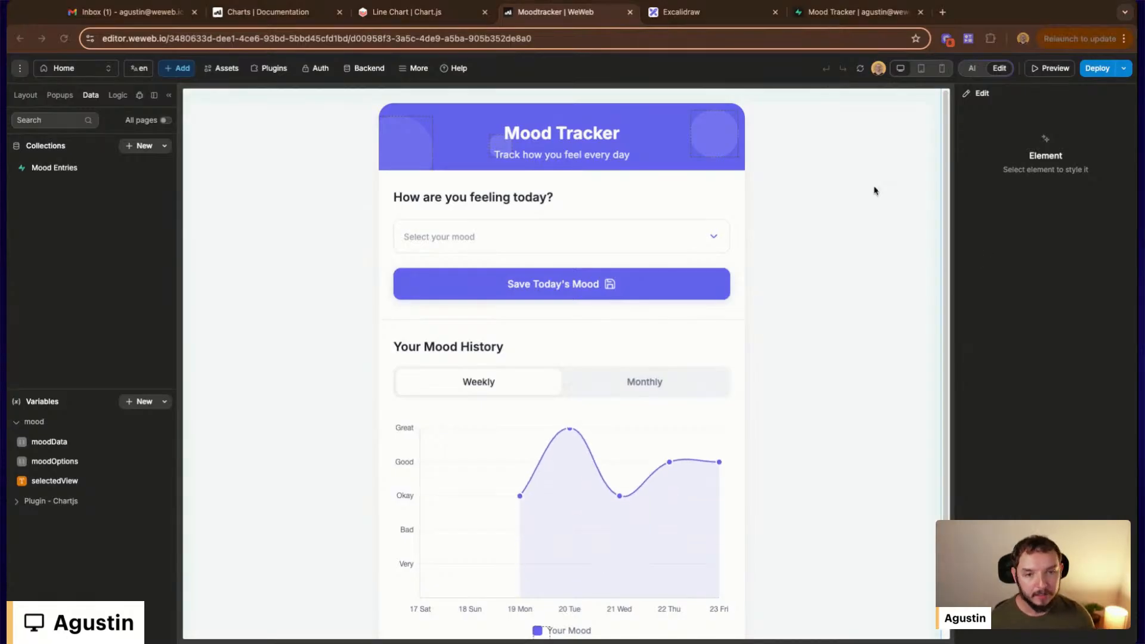
scroll(874, 189, "down", 1)
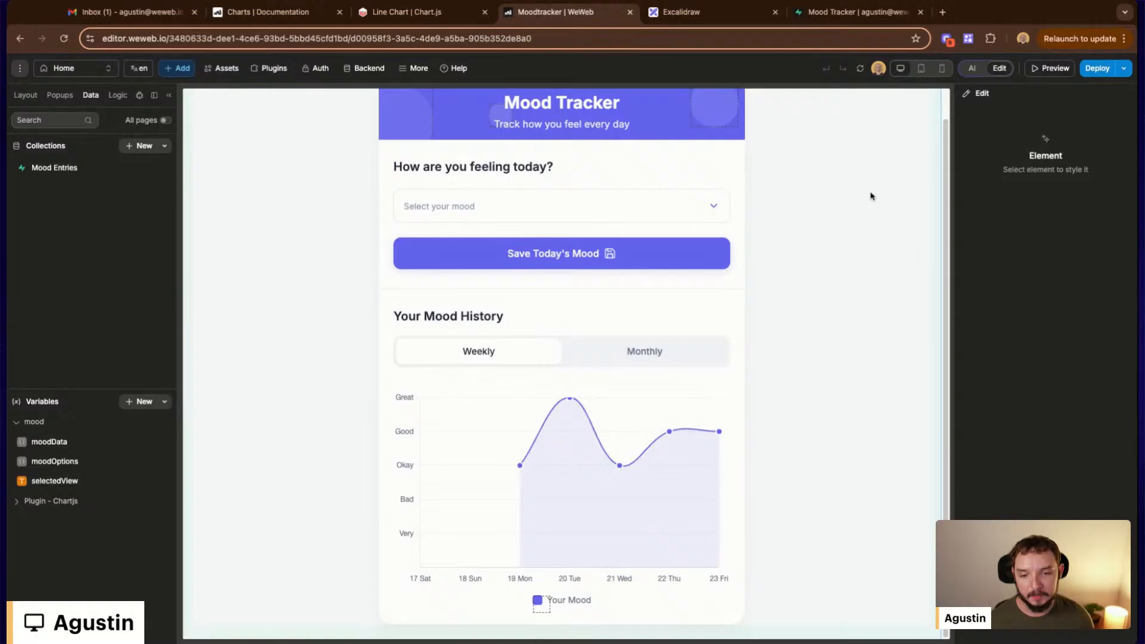
left_click(558, 507)
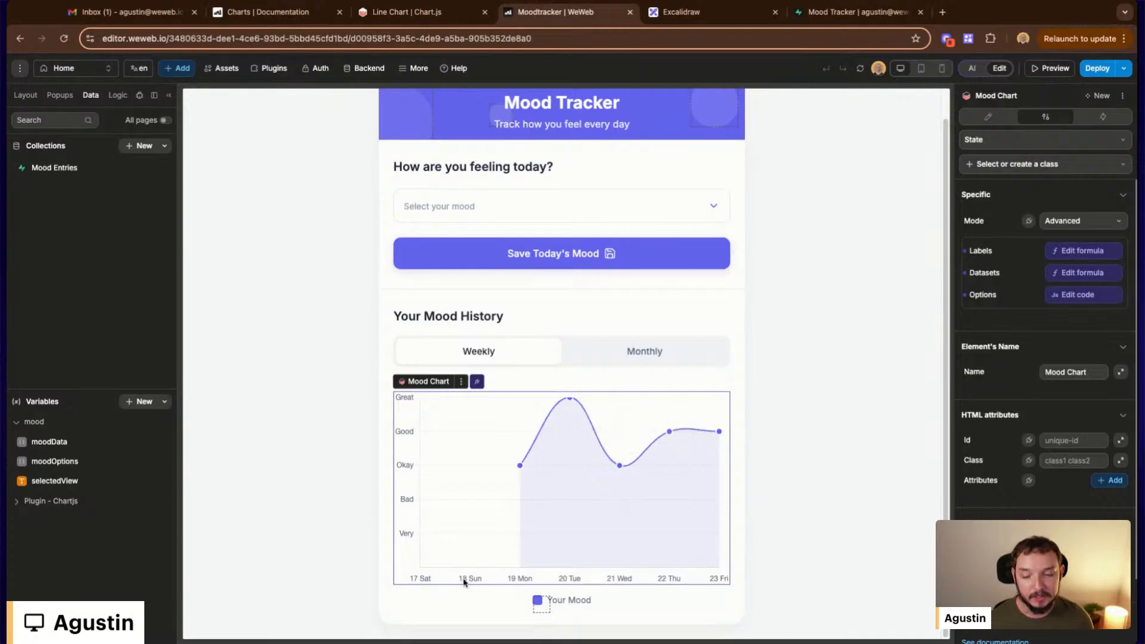
Examine the formula bound to the Mood Chart's Labels, close it, and compare it with the chart's date axis
left_click(1083, 251)
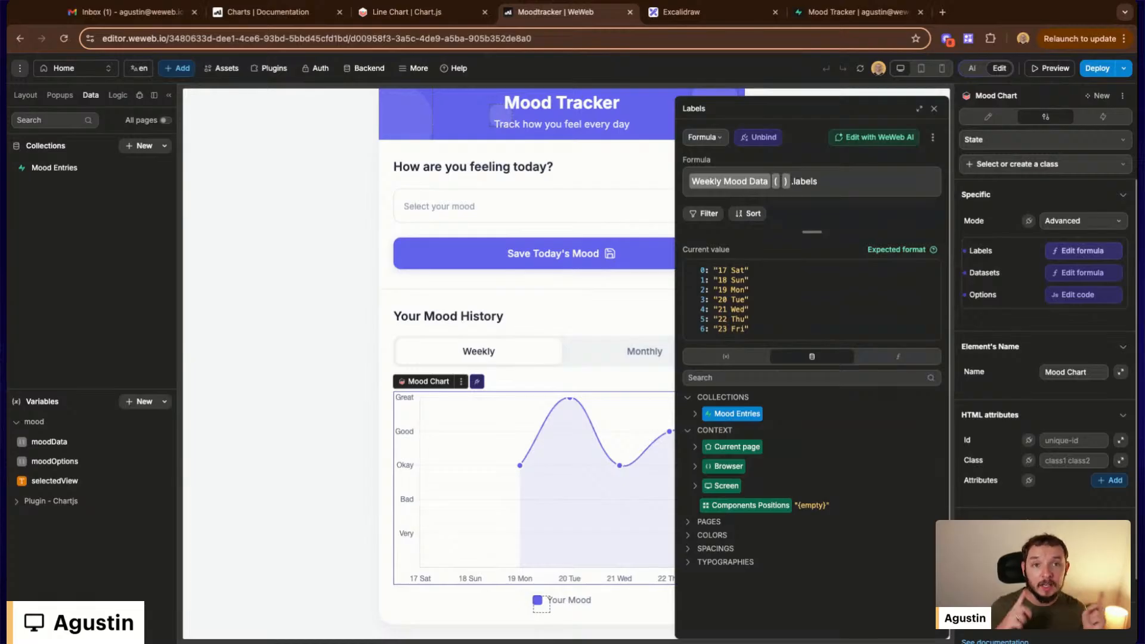
left_click(302, 430)
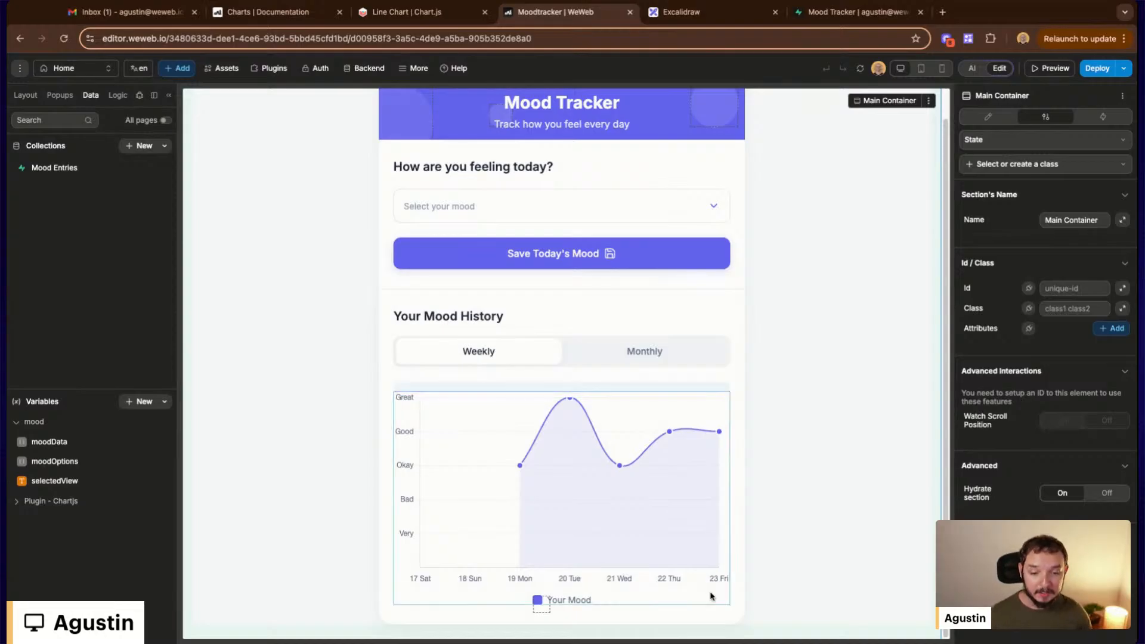
mouse_move(718, 577)
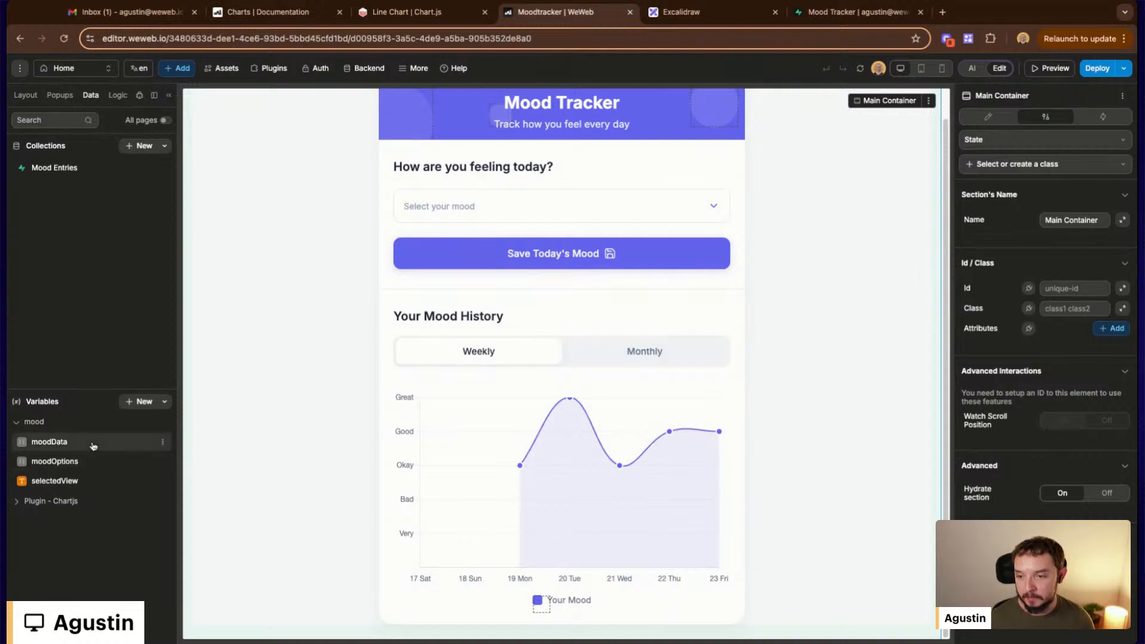
Open the Weekly Mood Data formula's JavaScript code and enlarge the code area
left_click(117, 96)
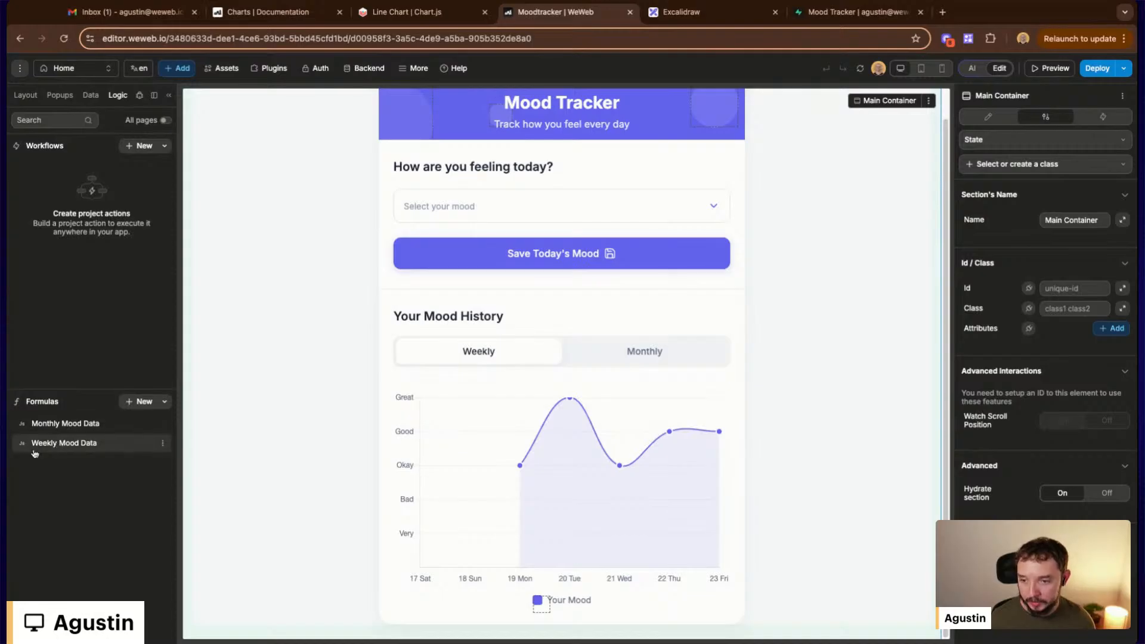
left_click(67, 448)
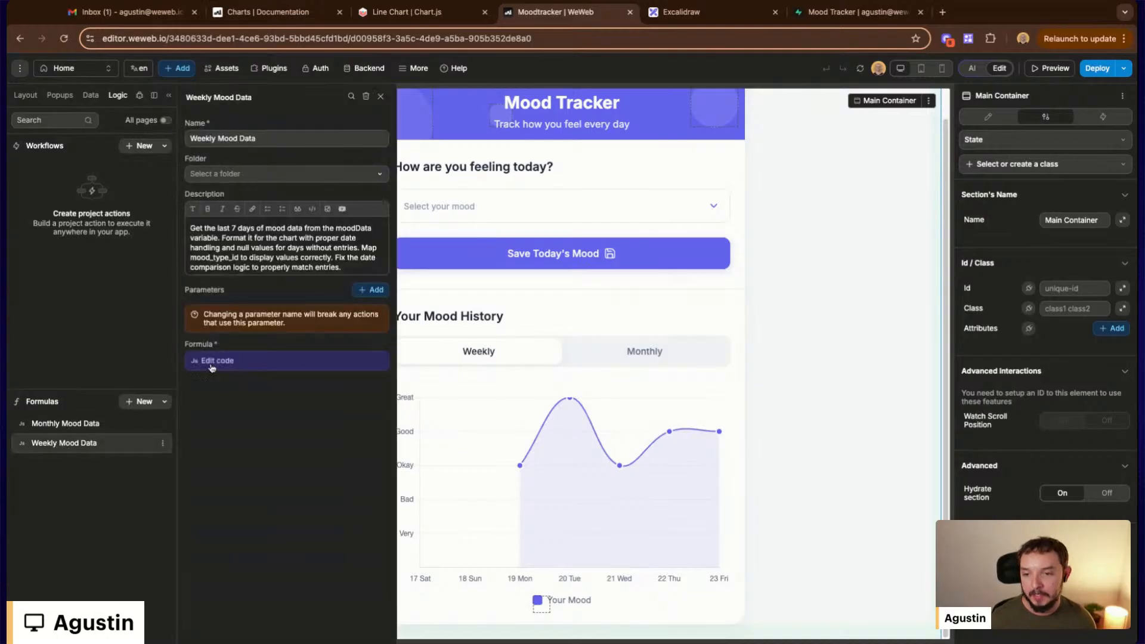
left_click(265, 364)
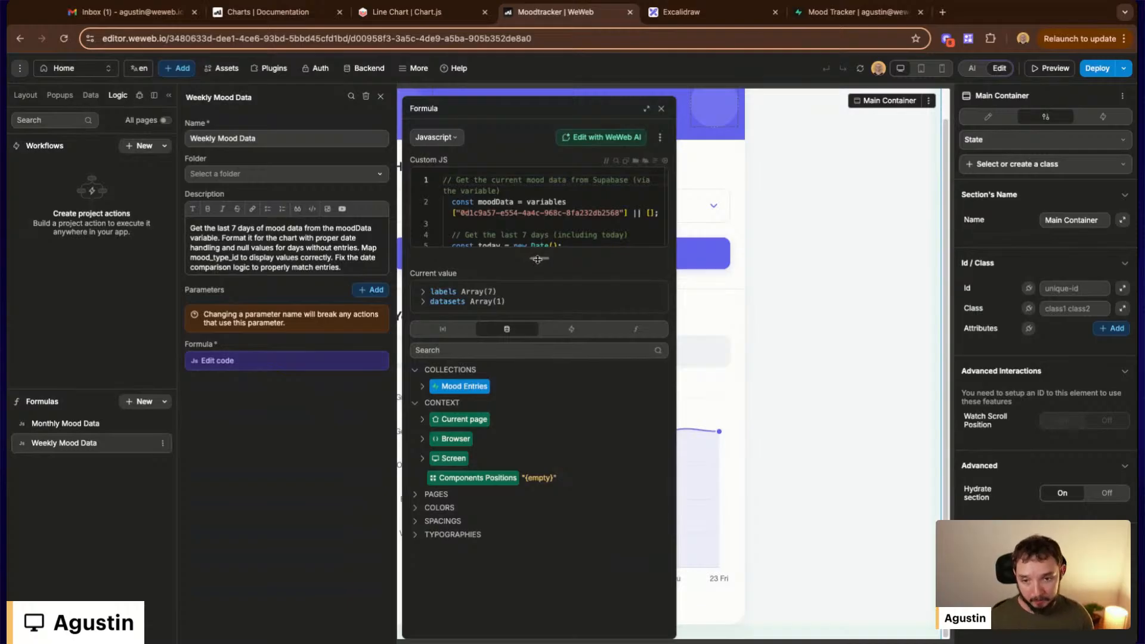
left_click_drag(540, 257, 540, 299)
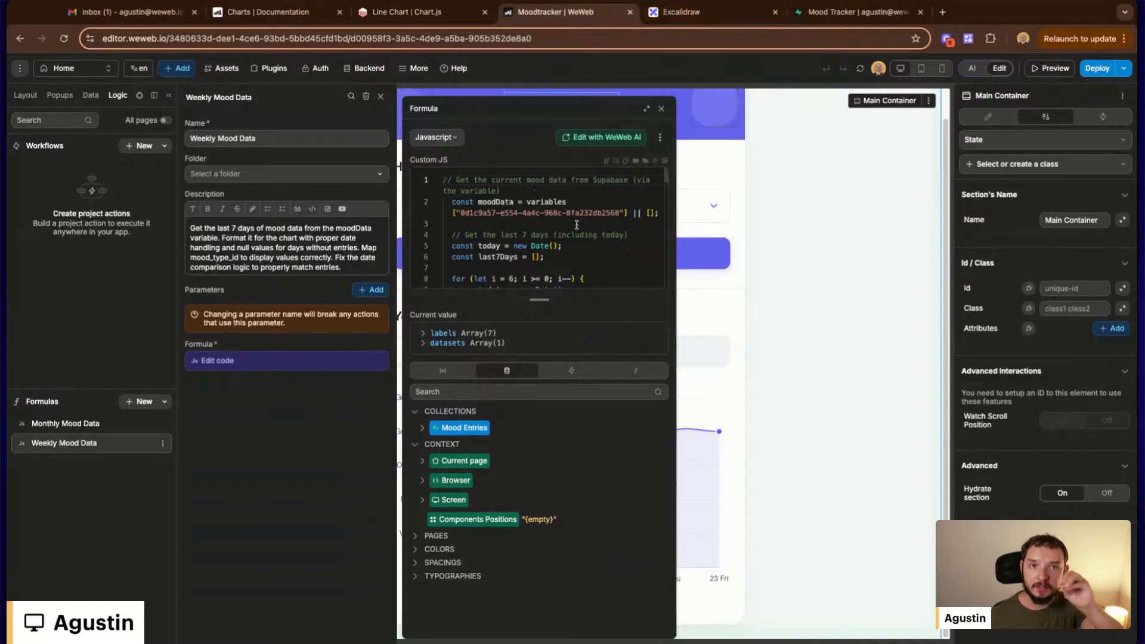
Switch to Excalidraw and examine the note about a formula formatting the ISO date and the Collection-to-Chart flow
left_click(680, 12)
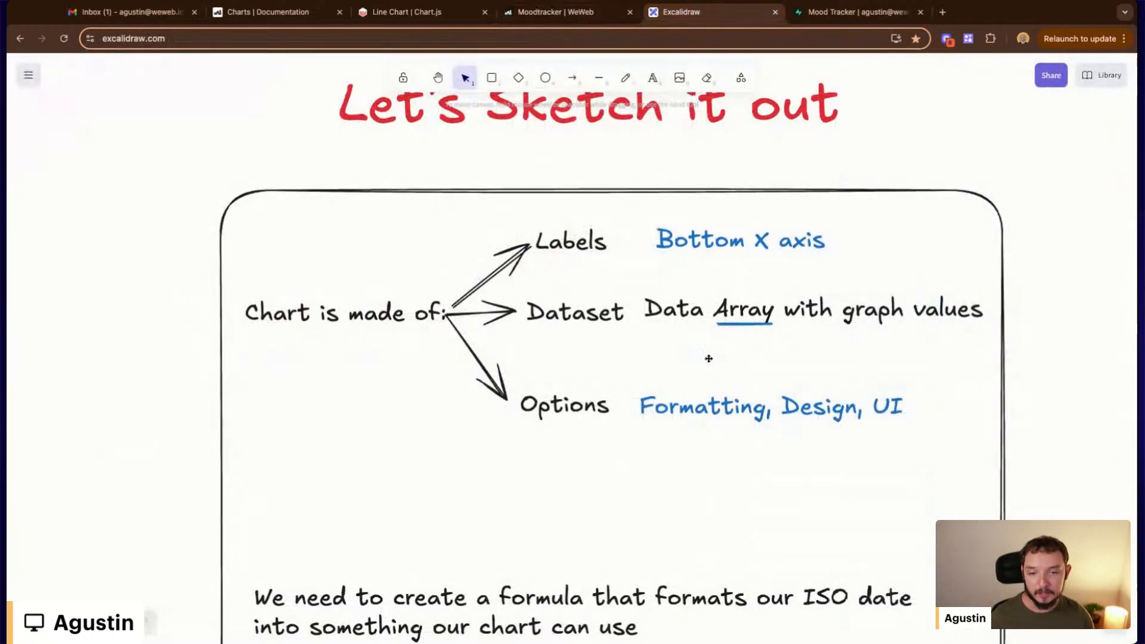
scroll(609, 454, "down", 3)
scroll(609, 455, "down", 5)
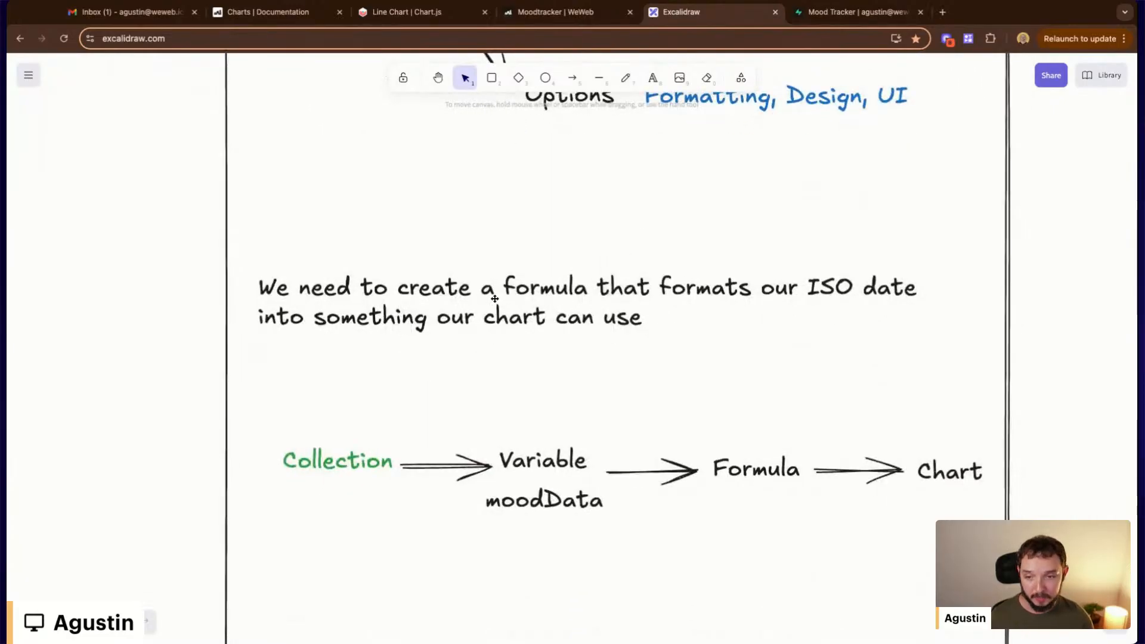
left_click(495, 303)
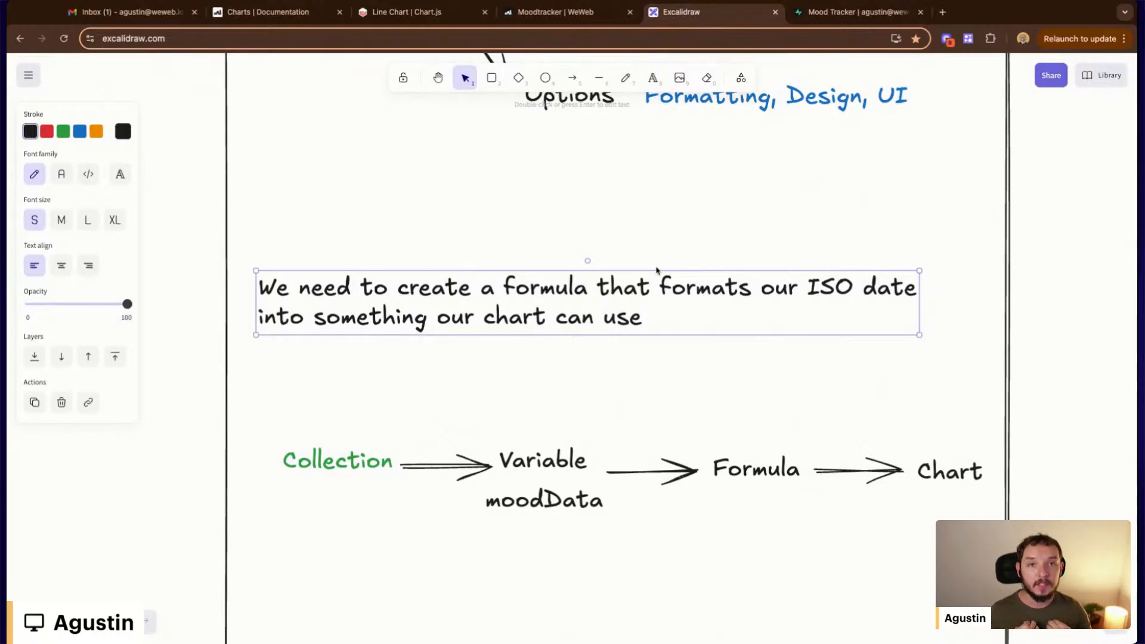
left_click(849, 361)
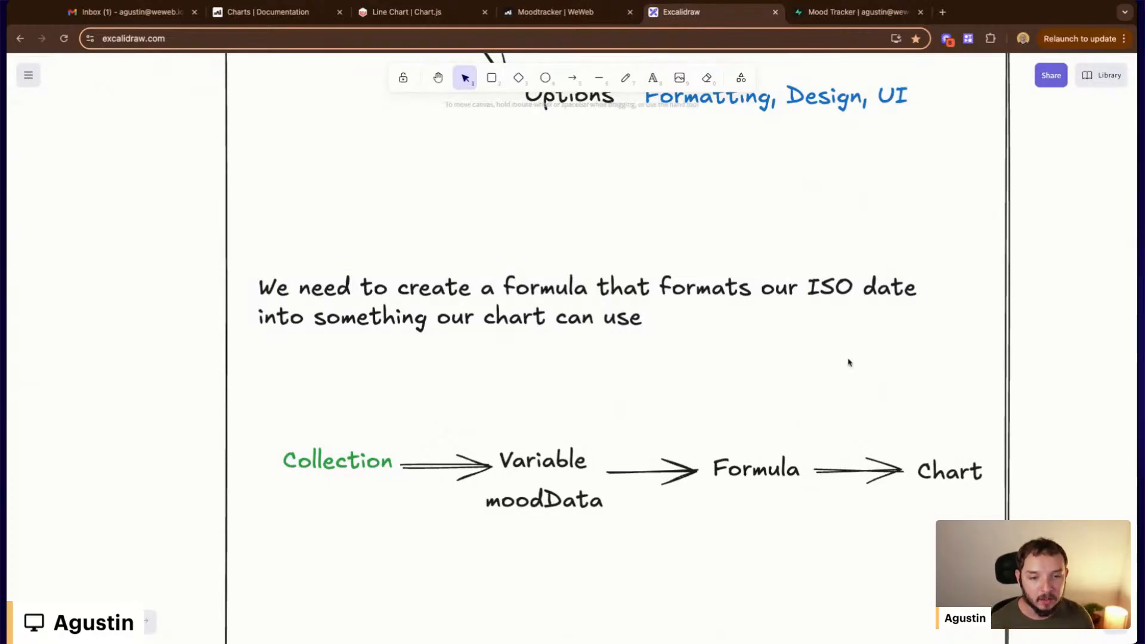
Open and leave the ISO date note in the sketch, and switch to Supabase to examine the mood_entries table's created_at values
left_click(833, 296)
key("Return")
left_click(825, 362)
left_click(839, 17)
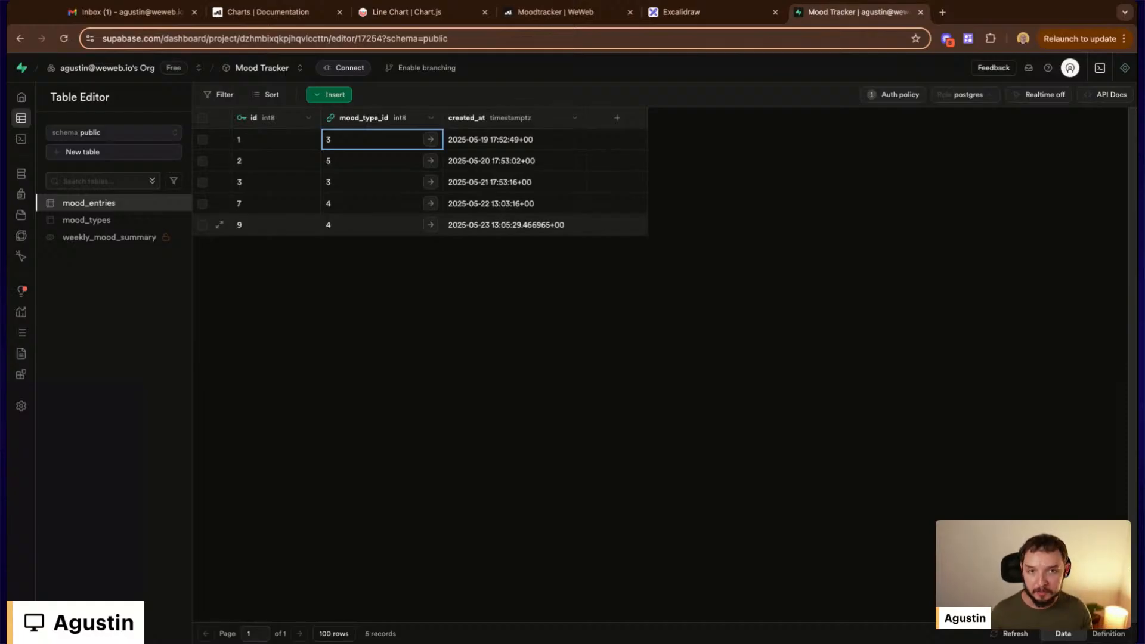
Examine the newest mood entry's created_at value, switch to WeWeb, close the Weekly Mood Data code, and select the Mood Chart
left_click(531, 226)
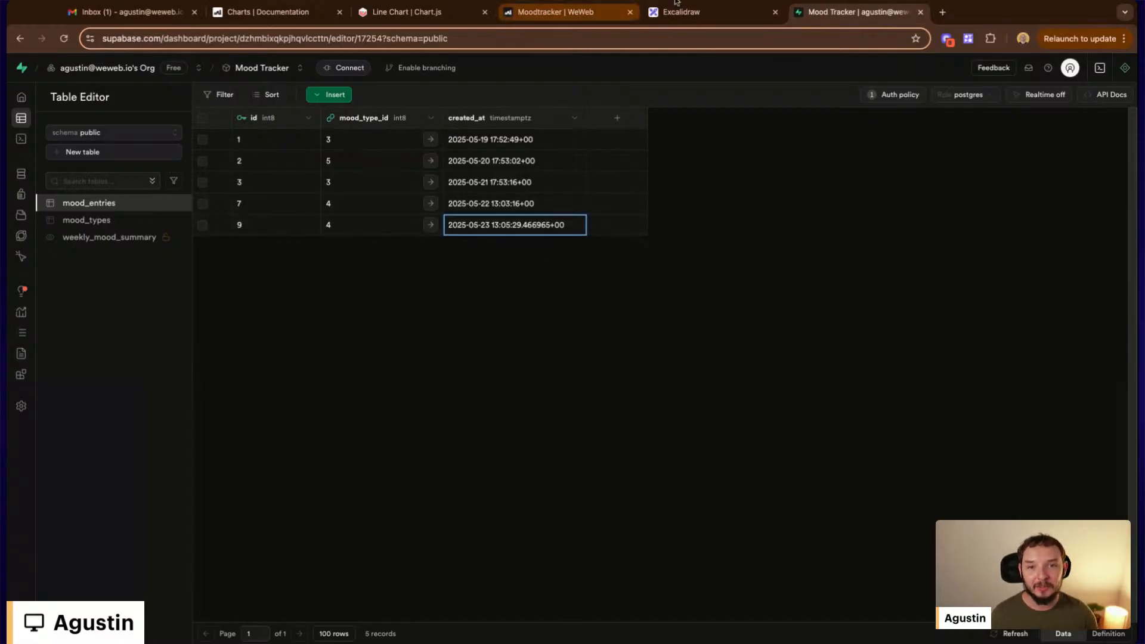
left_click(686, 12)
left_click(546, 17)
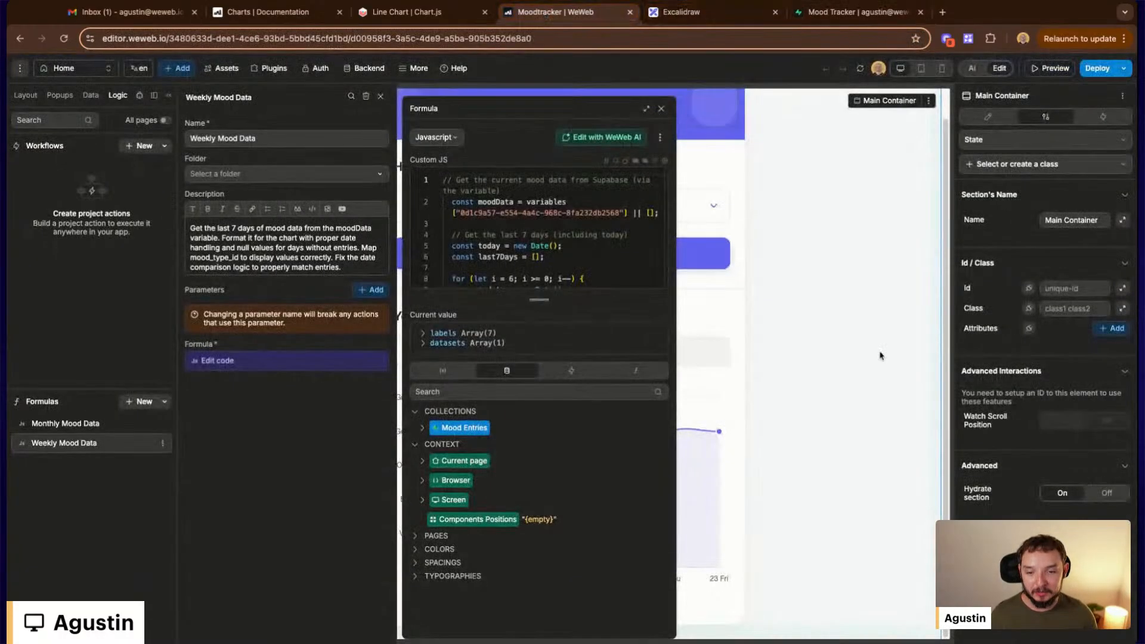
left_click(880, 355)
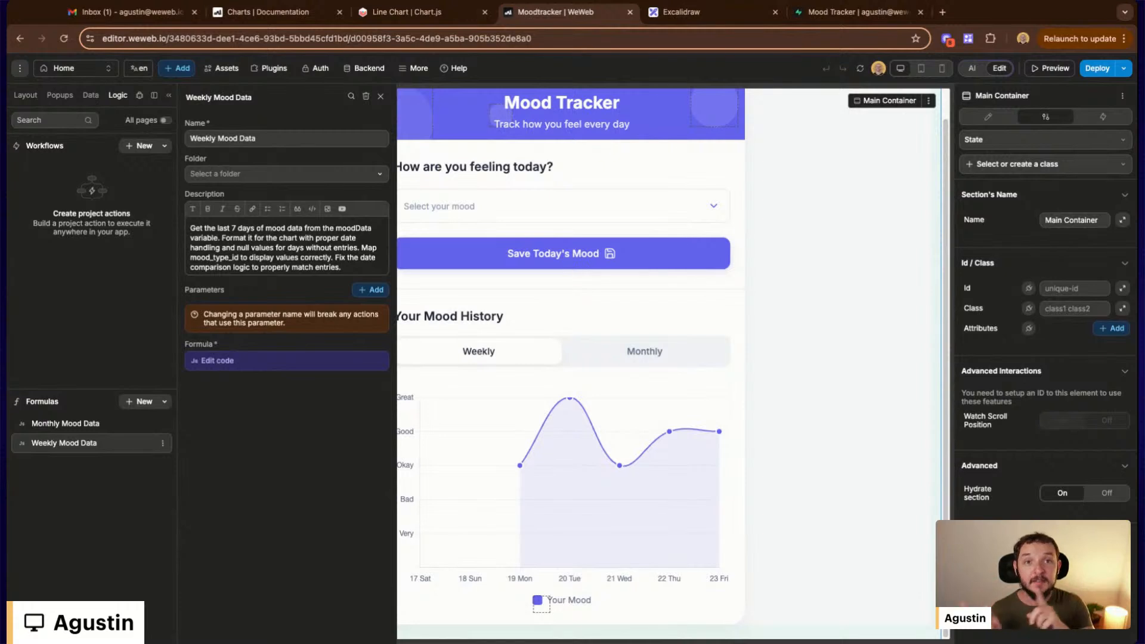
left_click(585, 453)
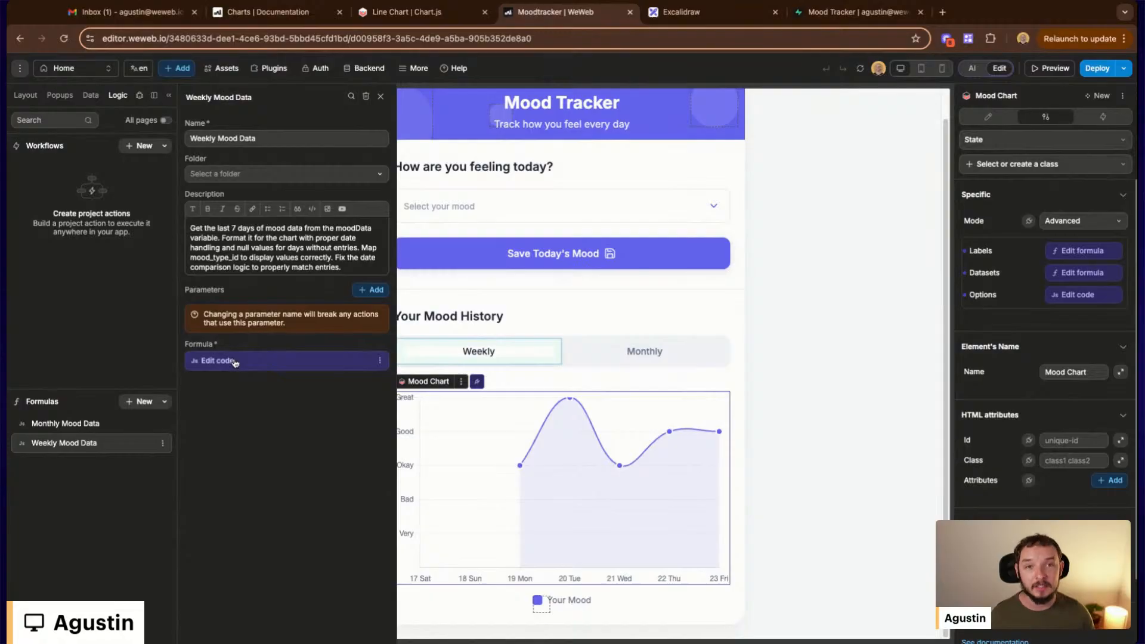
Switch to Excalidraw to examine the Collection-to-Chart flow and compare its Collection stage with the mood_entries table in Supabase
left_click(680, 12)
scroll(395, 391, "down", 3)
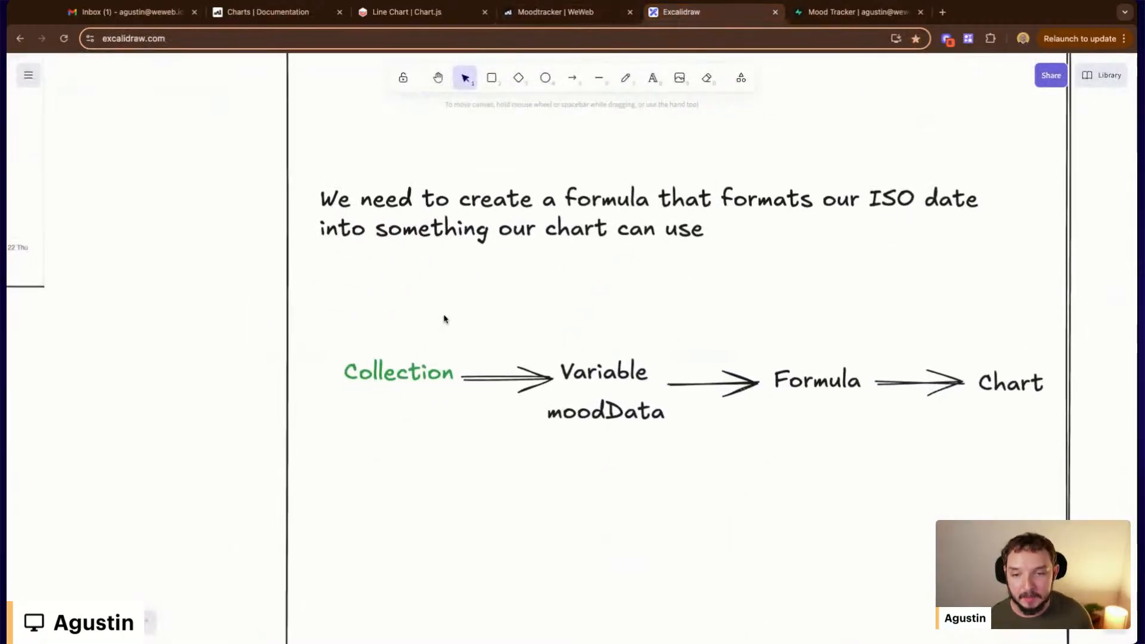
scroll(444, 319, "right", 2)
scroll(444, 319, "left", 4)
left_click(852, 12)
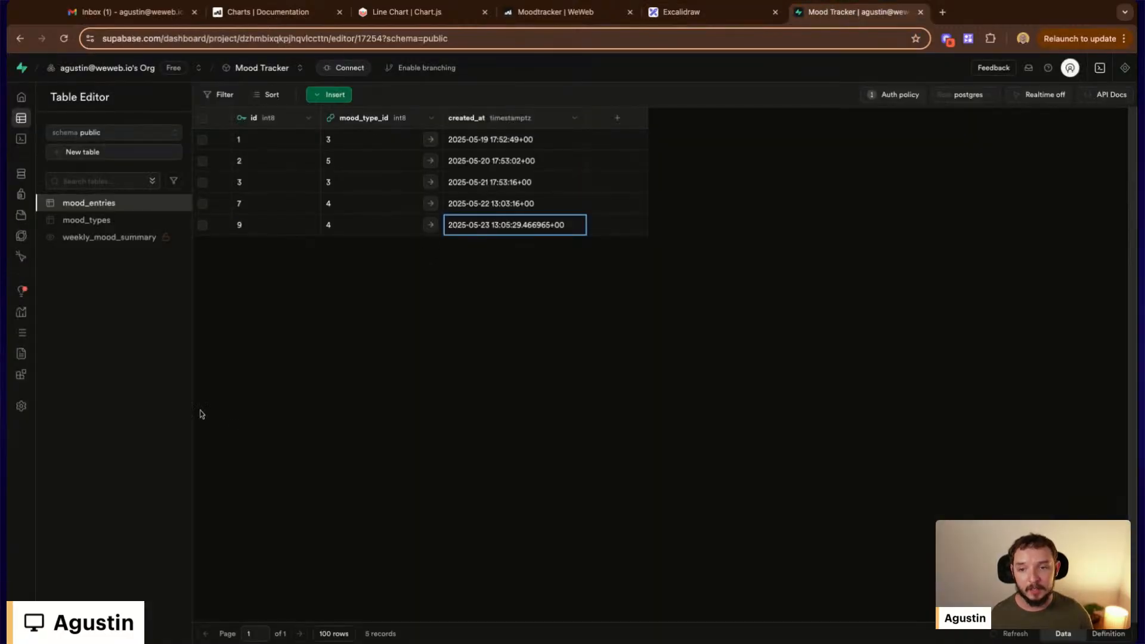
left_click(736, 22)
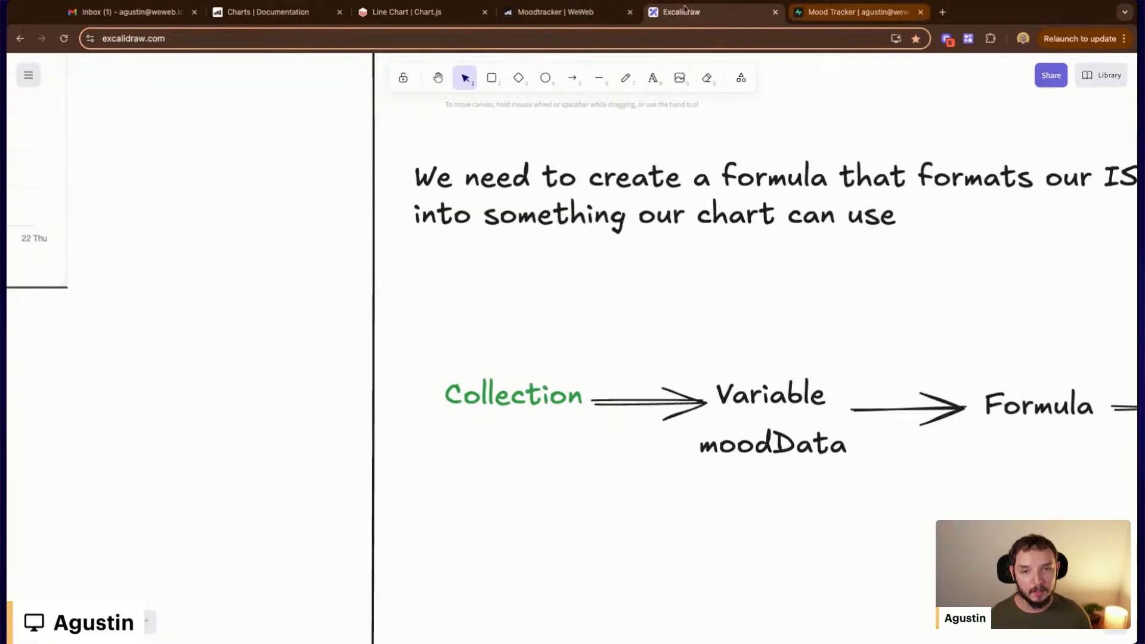
Switch to WeWeb, open the Mood Entries collection's fetched data, and compare it with the mood_entries table in Supabase
left_click(555, 12)
left_click(92, 100)
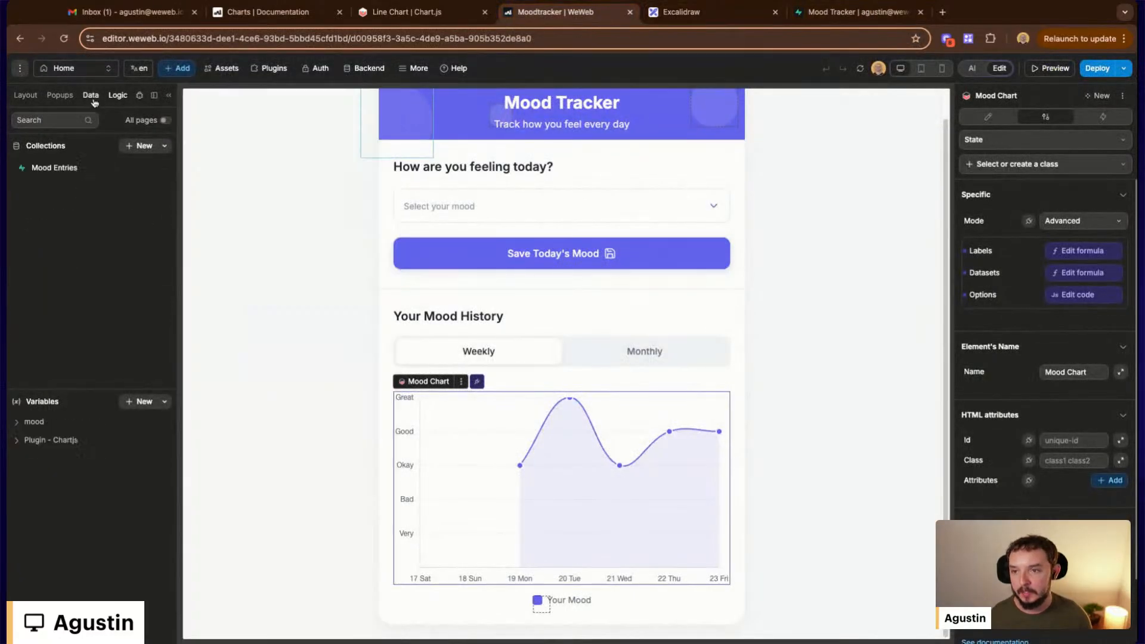
left_click(64, 170)
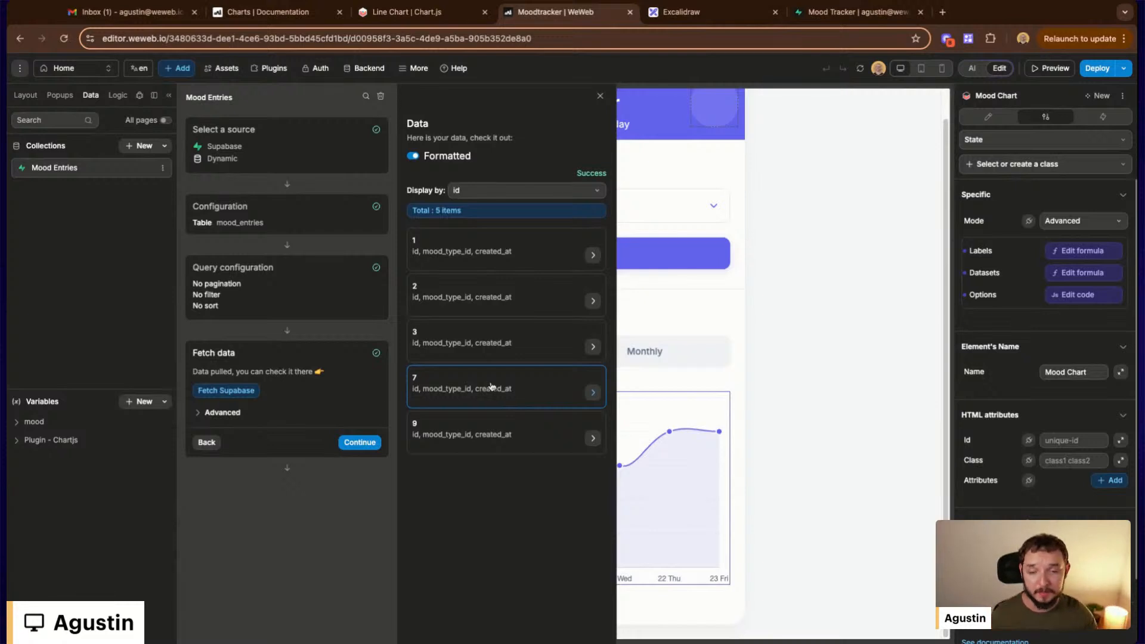
left_click(847, 12)
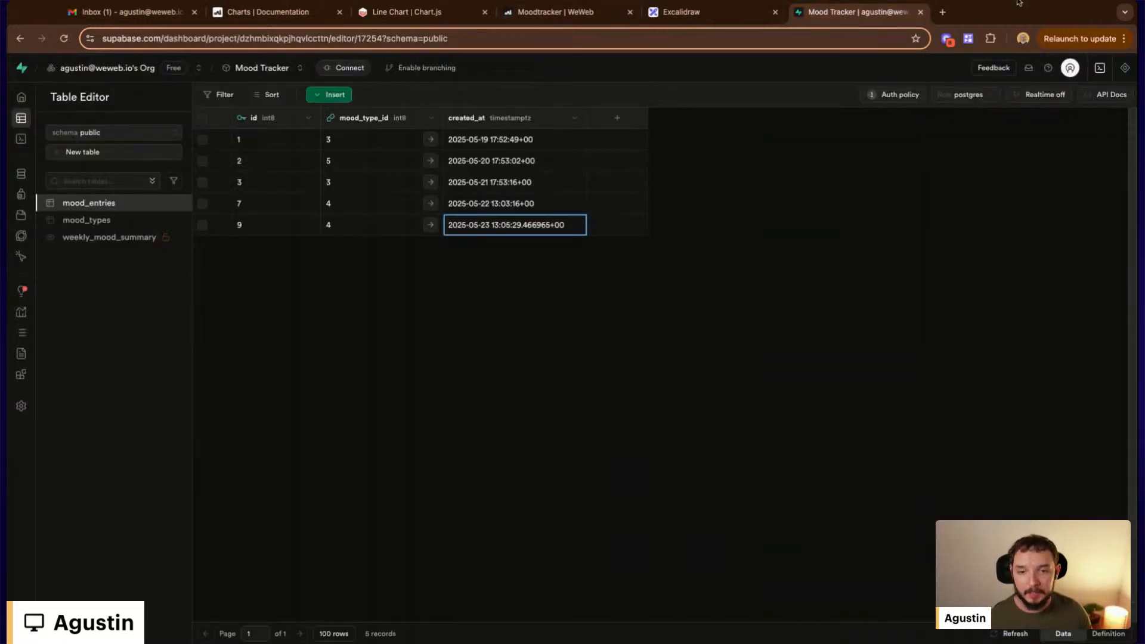
Switch to Excalidraw and point out the Collection, Variable and moodData labels in the flow by selecting each one
left_click(712, 16)
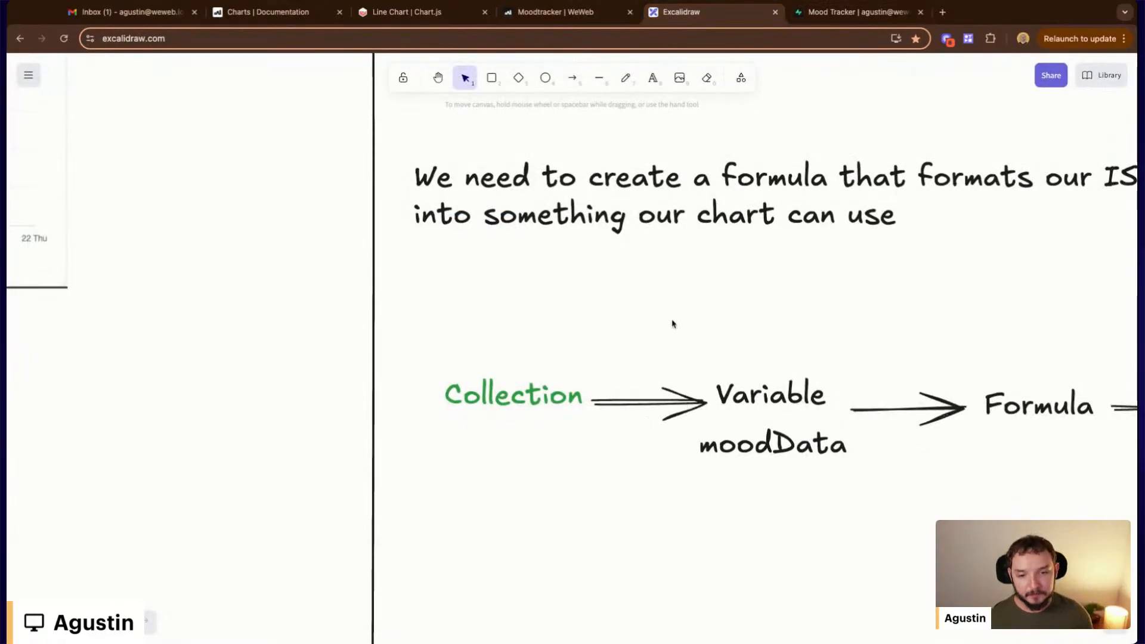
left_click_drag(672, 320, 511, 264)
left_click(367, 327)
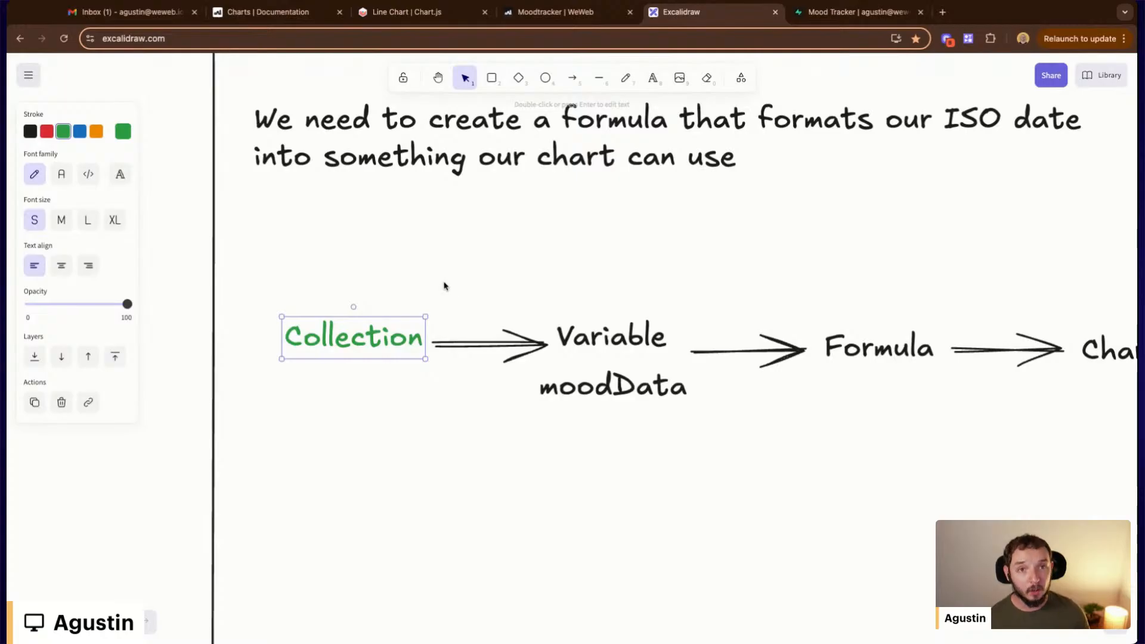
scroll(487, 298, "up", 3)
scroll(486, 298, "down", 3)
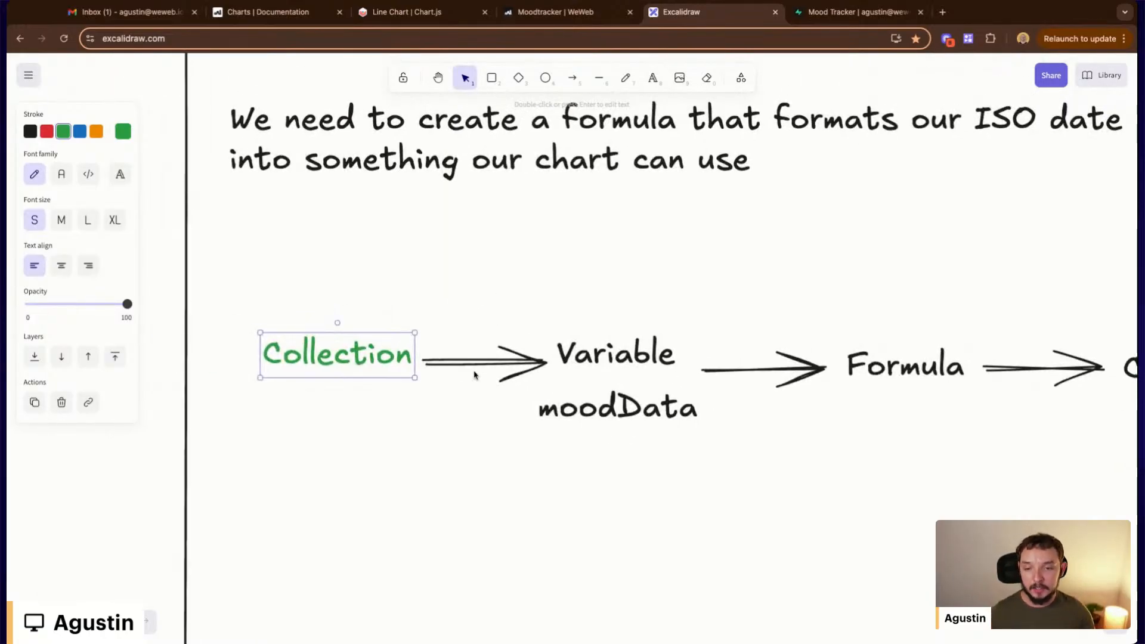
left_click(611, 347)
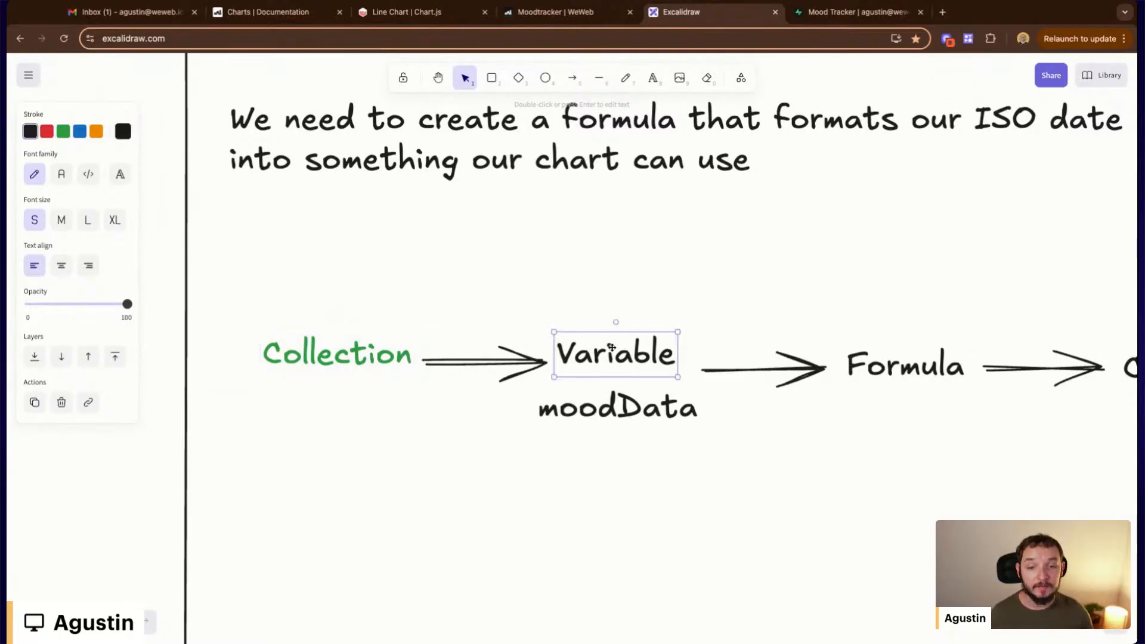
left_click(616, 405)
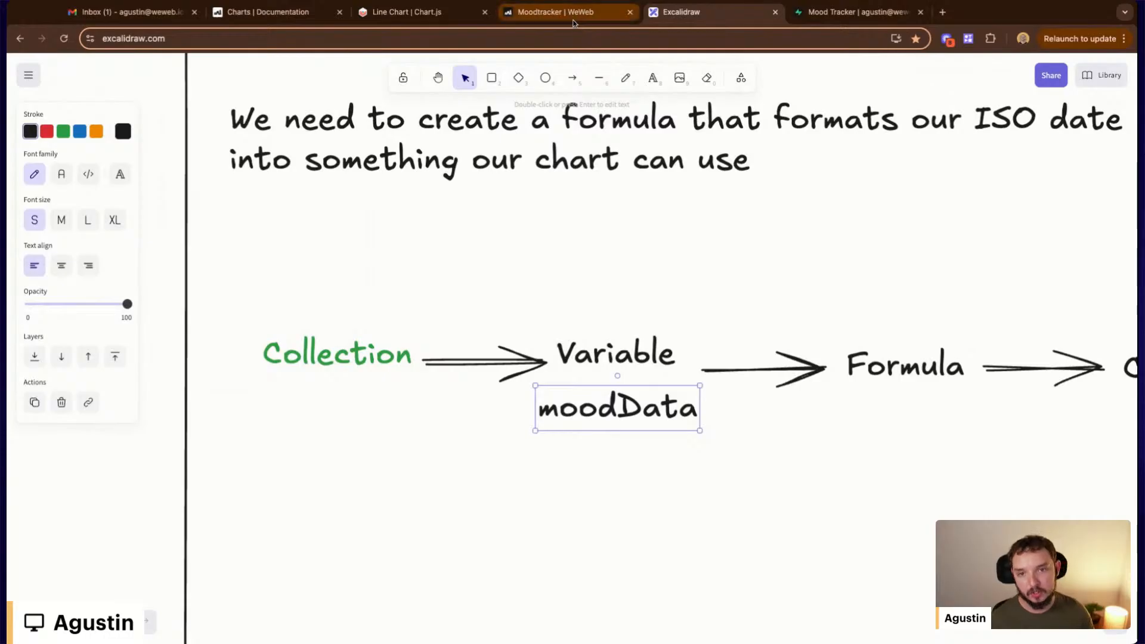
Switch to WeWeb, open the moodData variable in the mood folder, and expand every entry of its current value
left_click(555, 12)
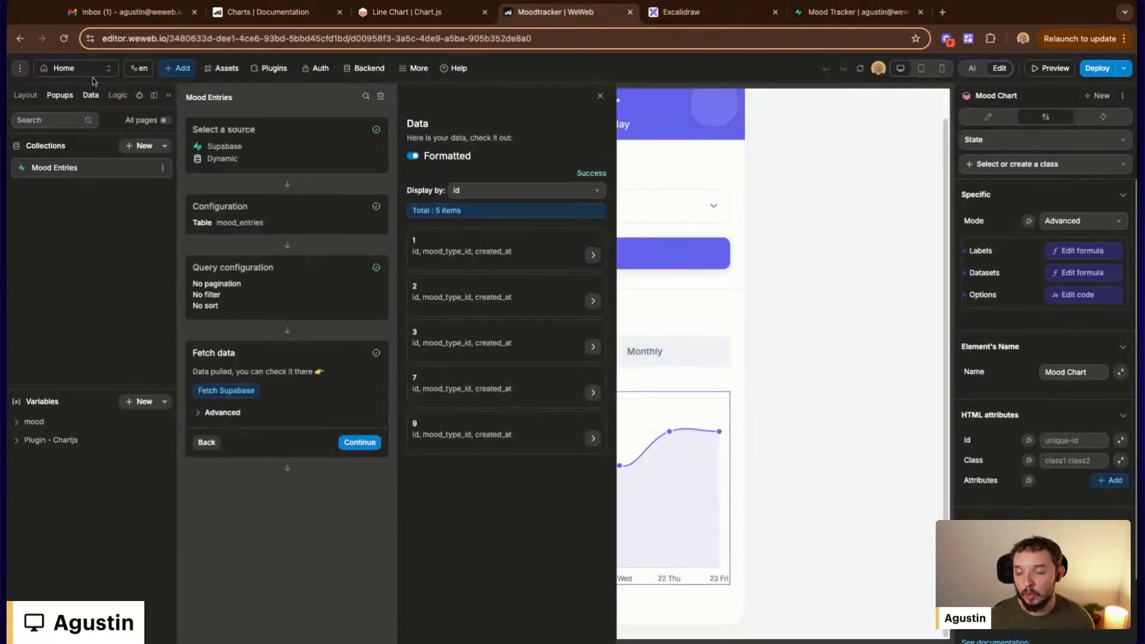
left_click(17, 422)
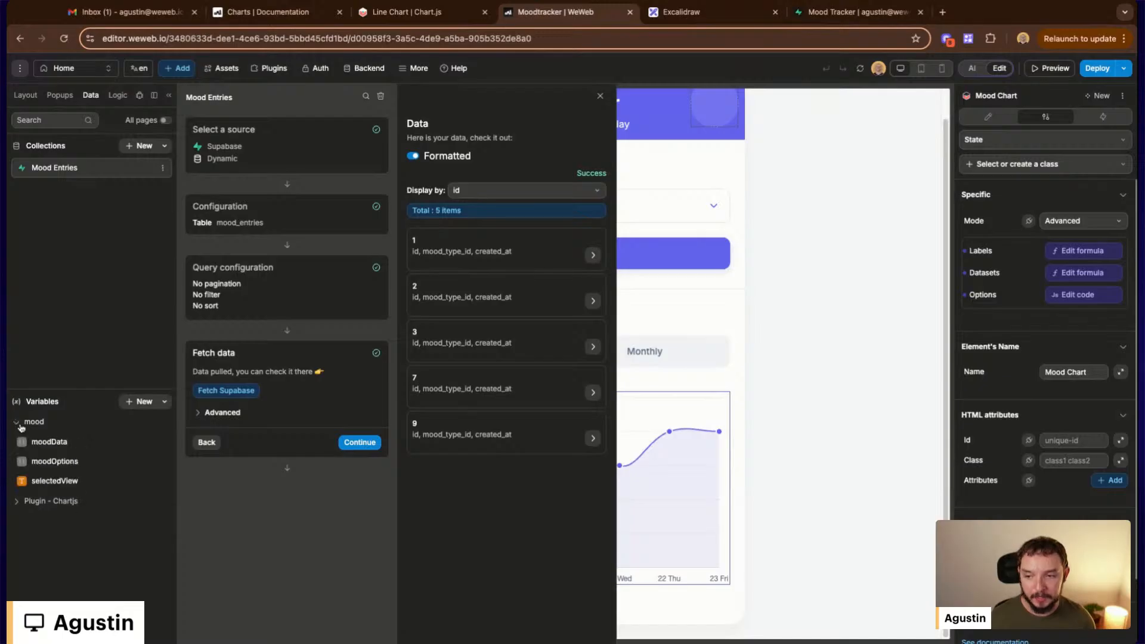
left_click(50, 443)
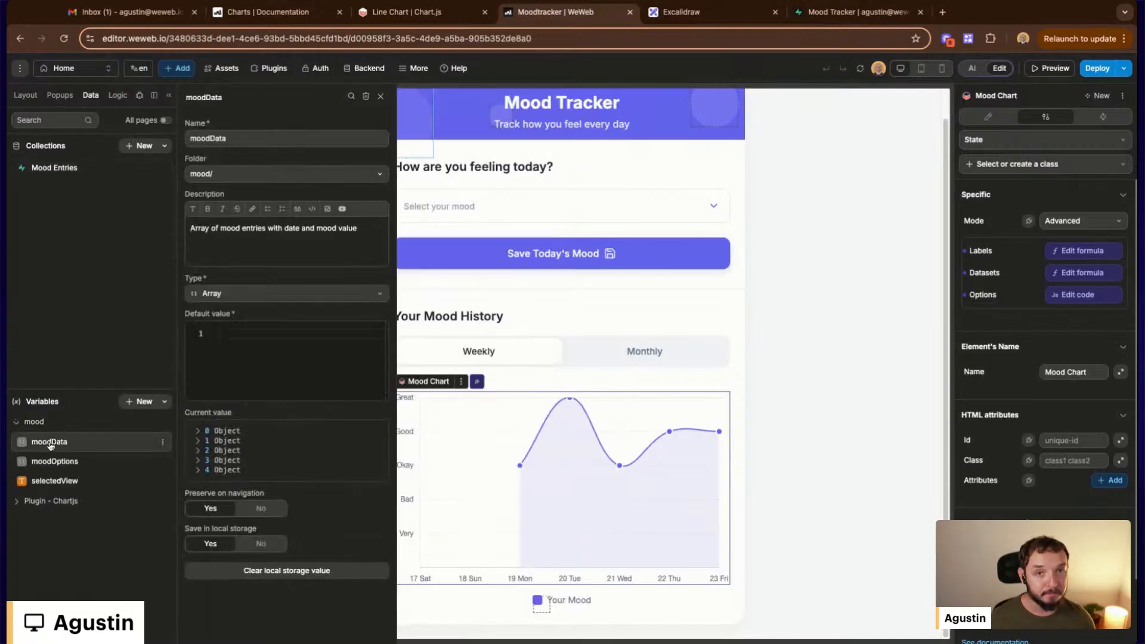
left_click(202, 433)
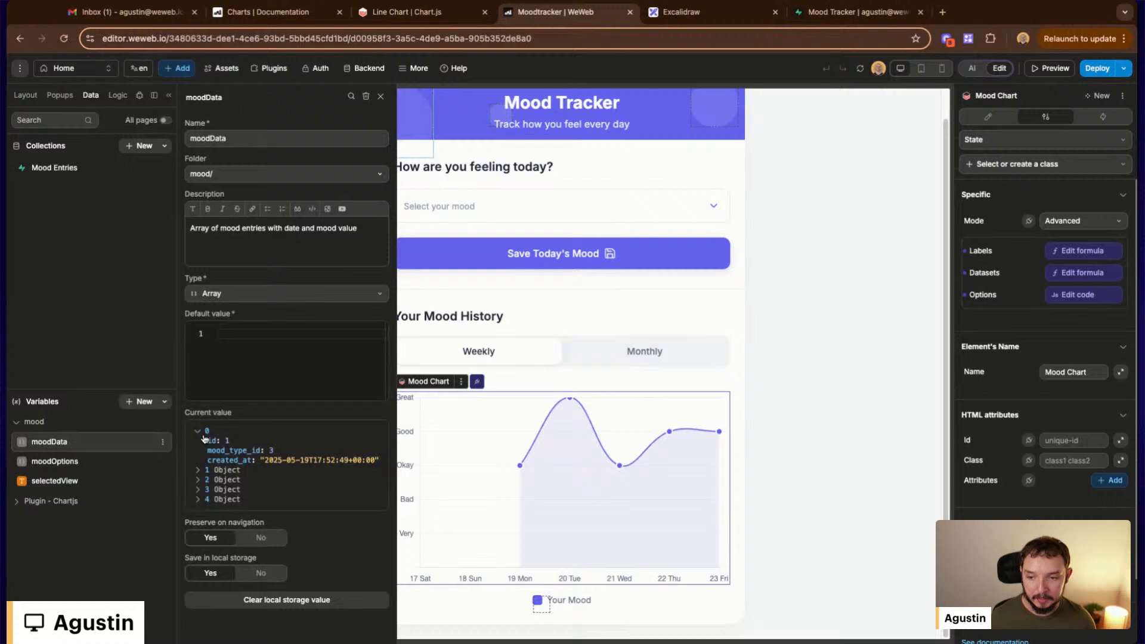
left_click(198, 470)
left_click(197, 509)
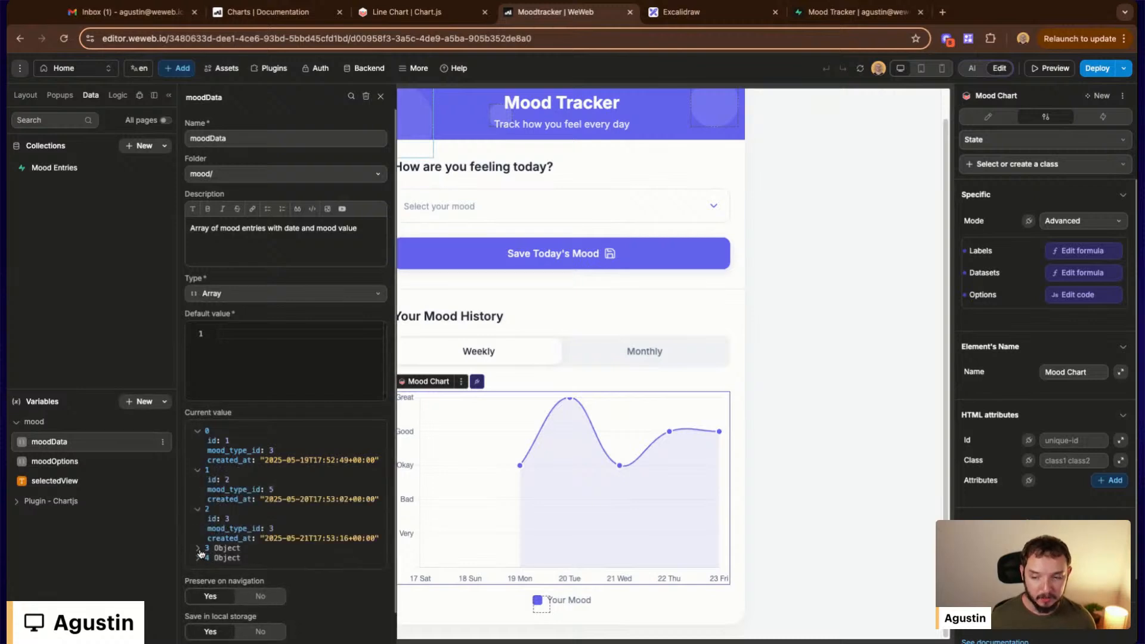
left_click(209, 550)
left_click(200, 588)
scroll(285, 488, "down", 2)
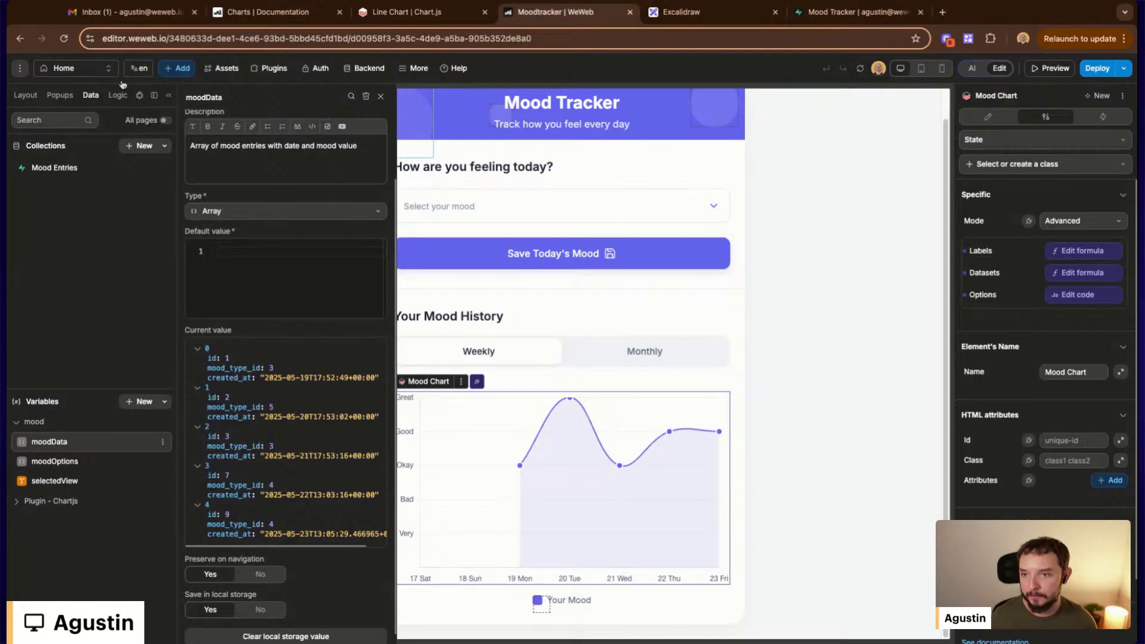
Open the Home page's Fetch Mood Data workflow from the page settings
left_click(113, 71)
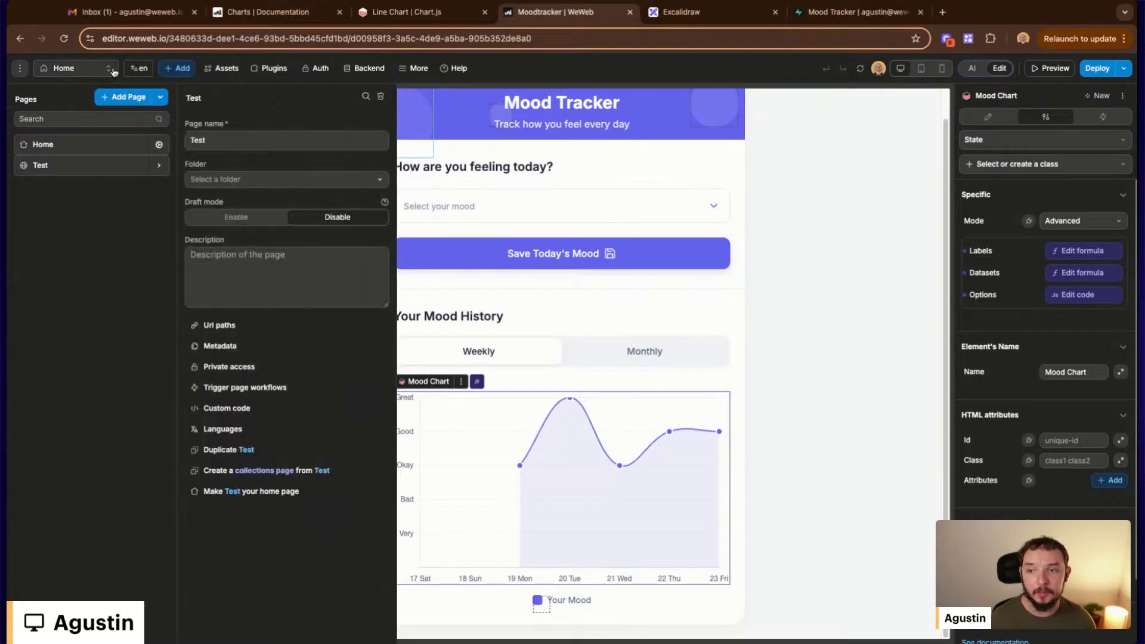
left_click(157, 149)
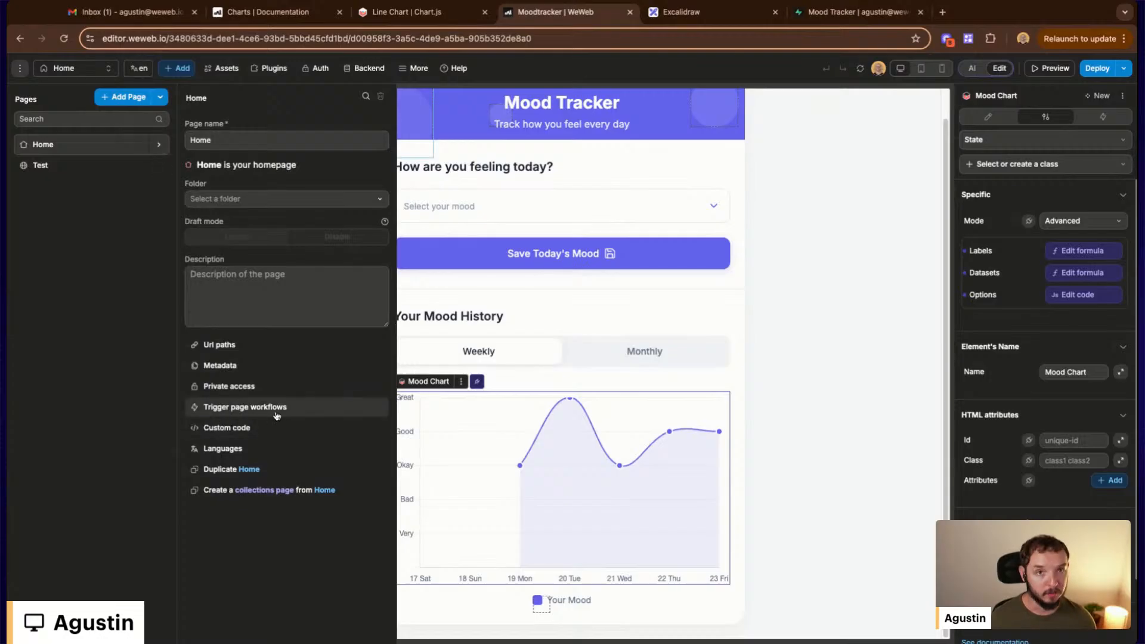
left_click(245, 408)
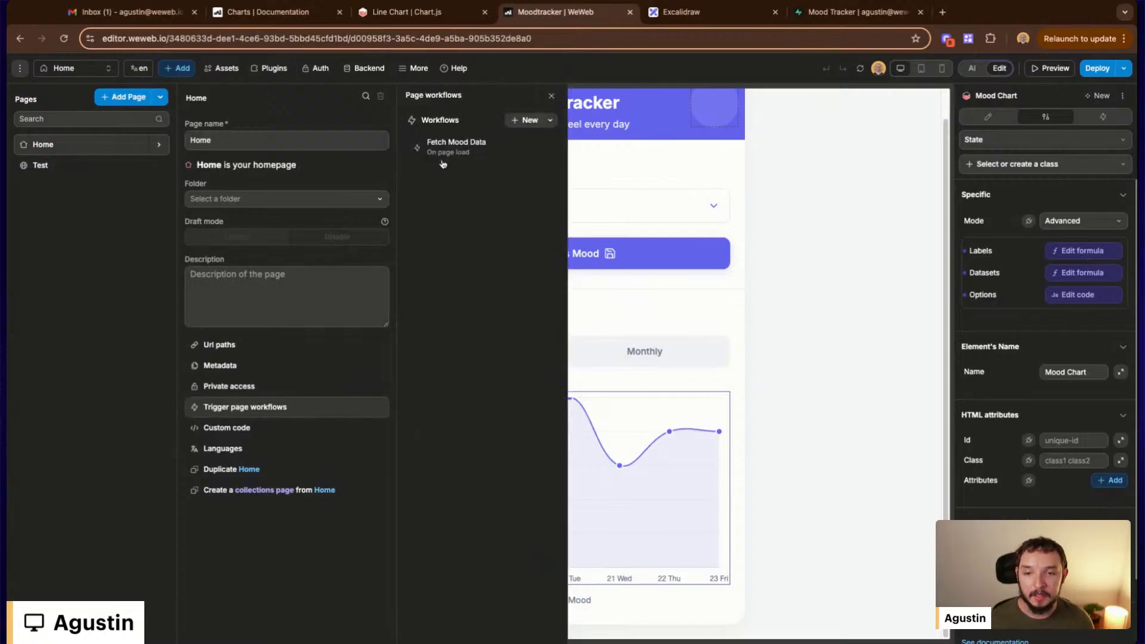
left_click(480, 148)
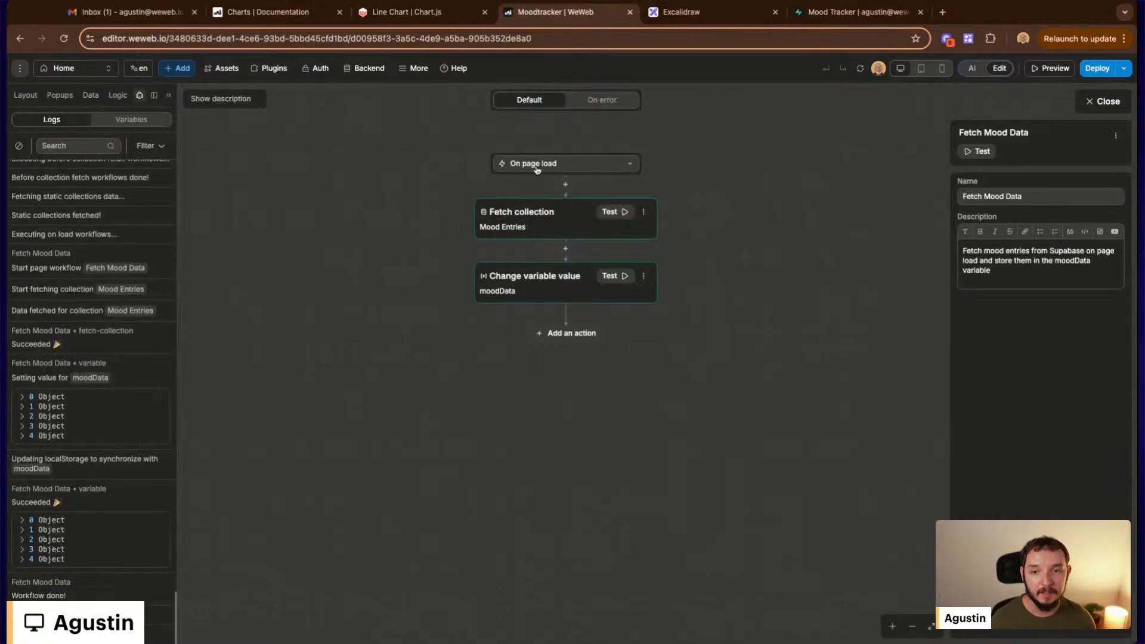
Examine the Fetch collection and Change variable value actions, and open the formula that supplies moodData's value
left_click(548, 220)
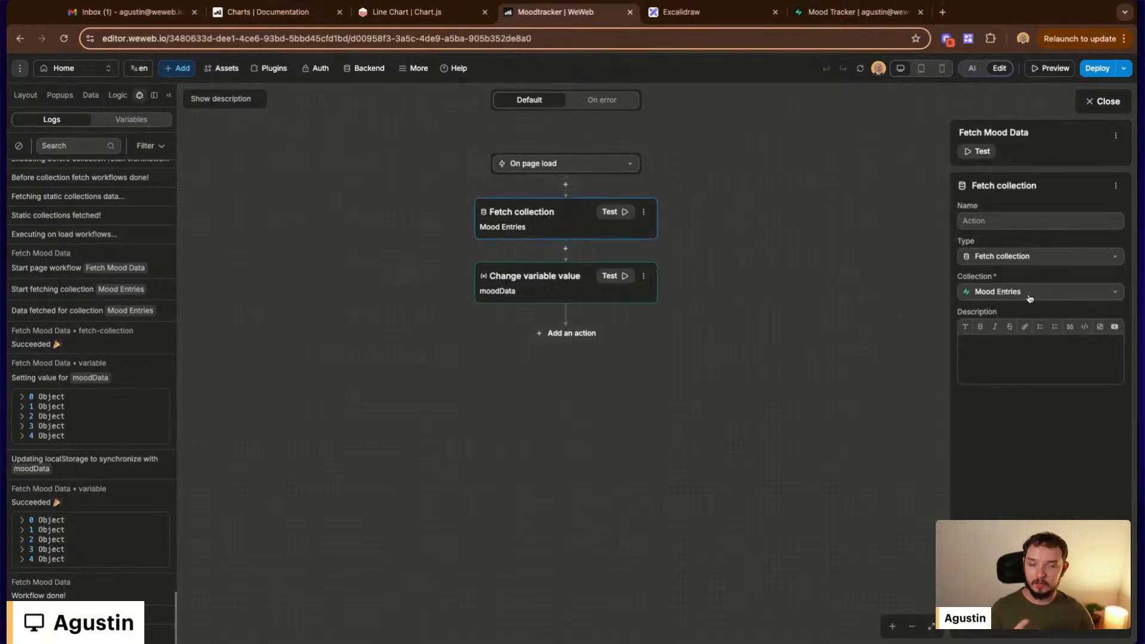
left_click(561, 277)
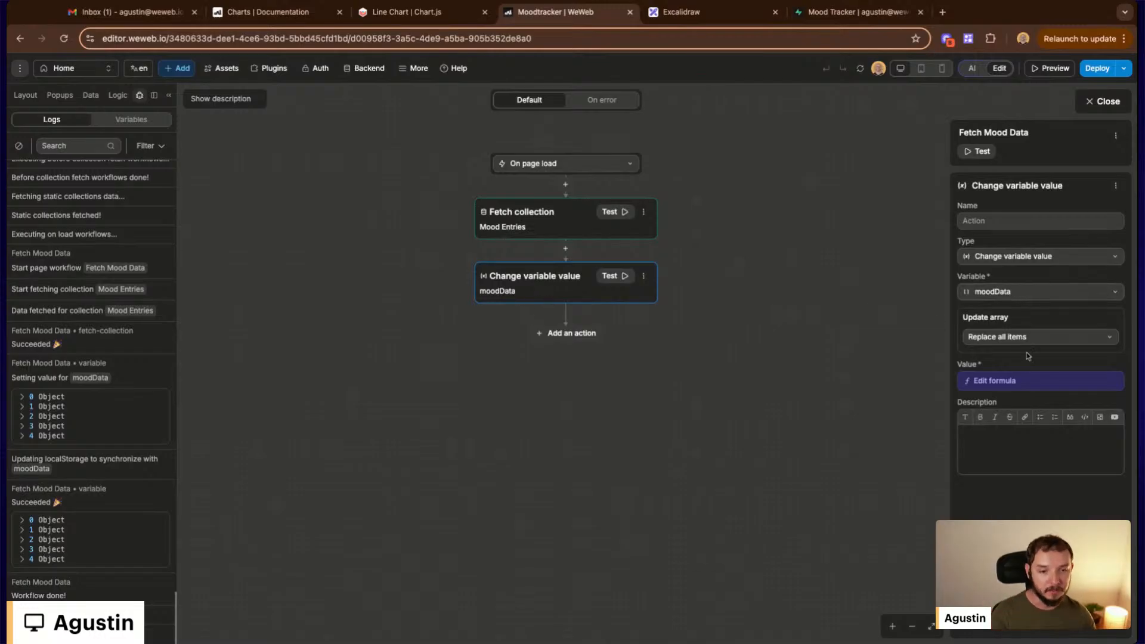
left_click(993, 381)
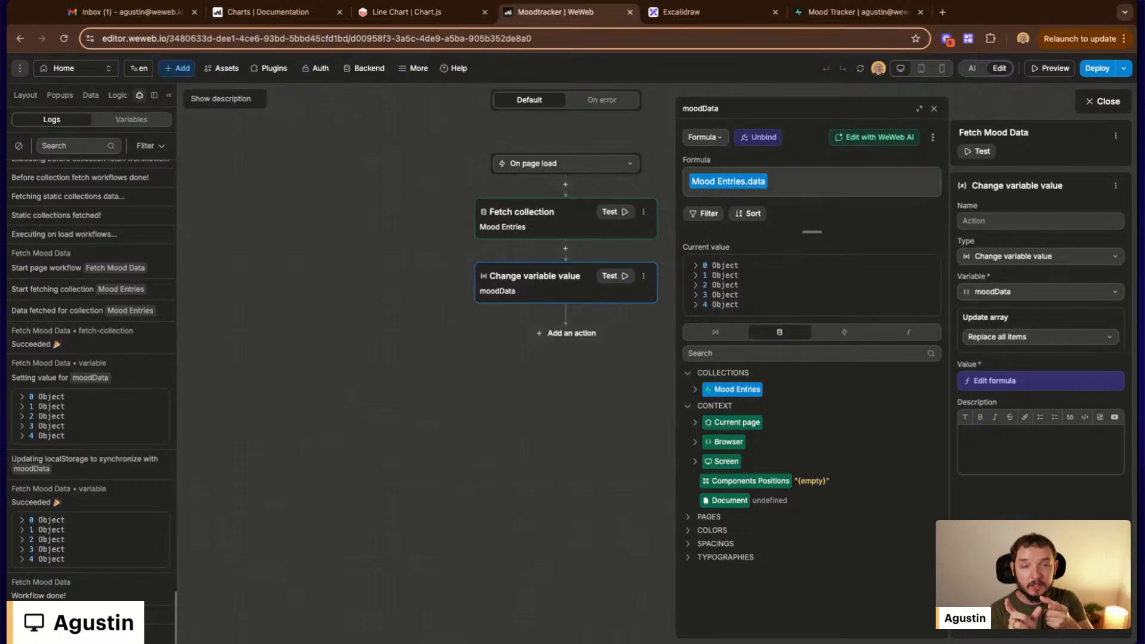
Open the moodData variable alongside the workflow and expand all entries of its current value
left_click(90, 94)
left_click(30, 422)
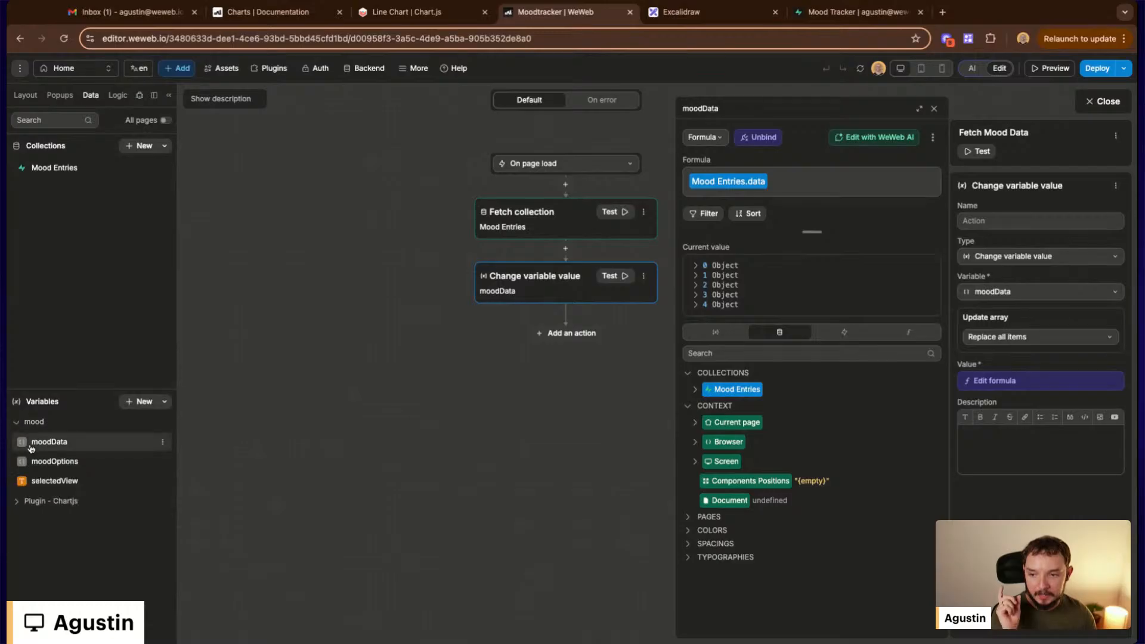
left_click(36, 442)
left_click(198, 431)
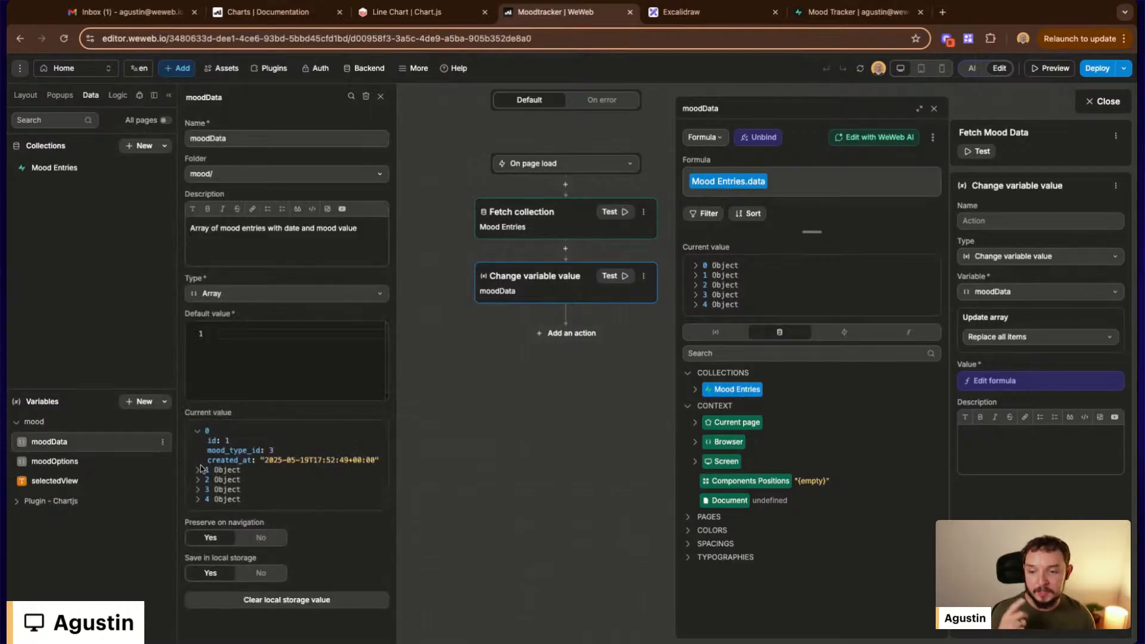
left_click(197, 470)
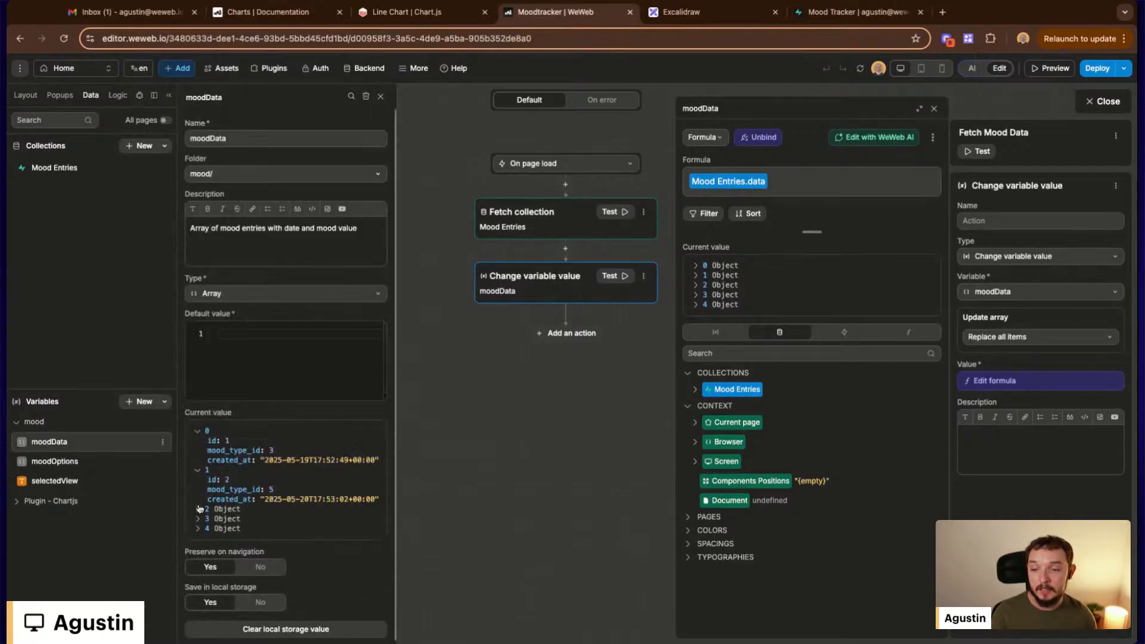
left_click(199, 510)
left_click(197, 548)
left_click(198, 587)
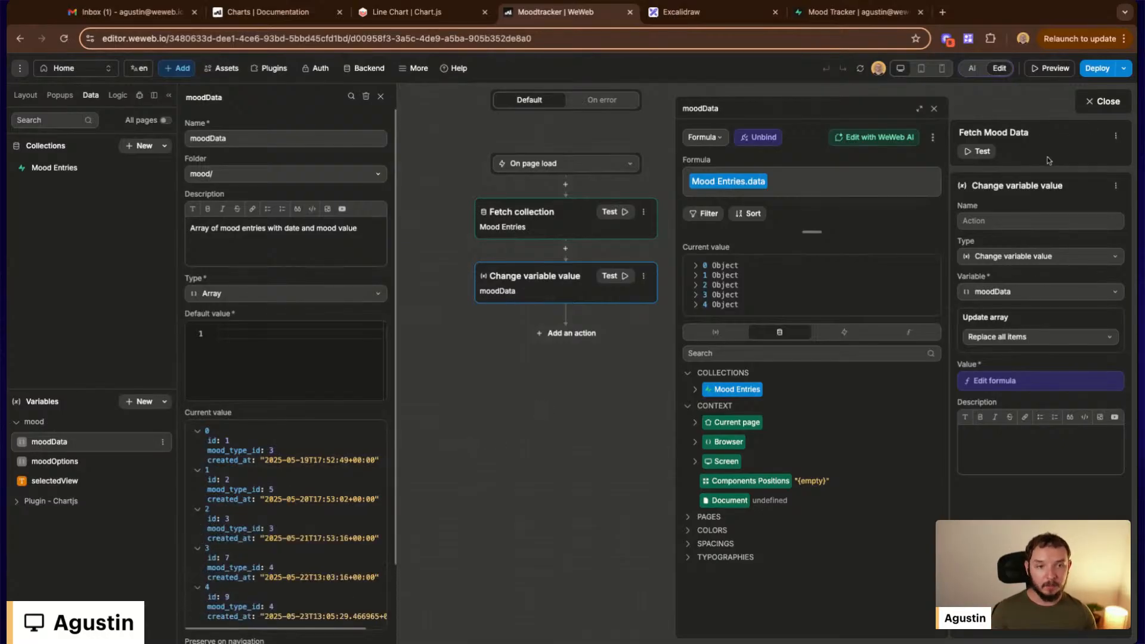
Close the Fetch Mood Data workflow and show the project's workflows and formulas
left_click(1104, 101)
left_click(1105, 102)
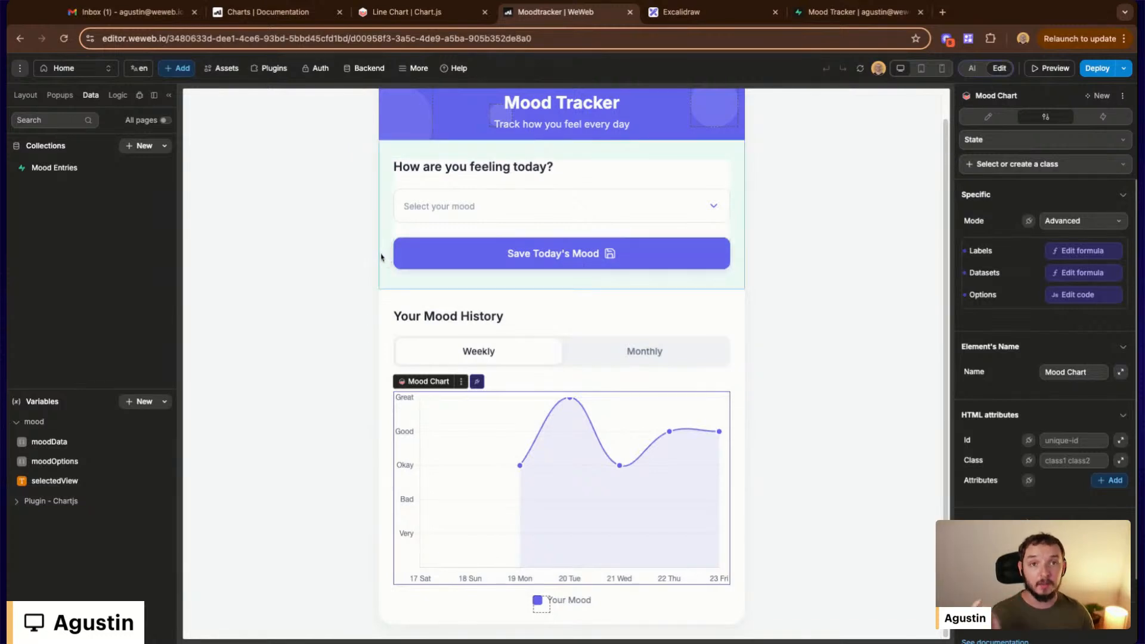
left_click(119, 97)
Switch to Excalidraw, select the Formula label in the flow, and bring the Chart stage into view
left_click(681, 12)
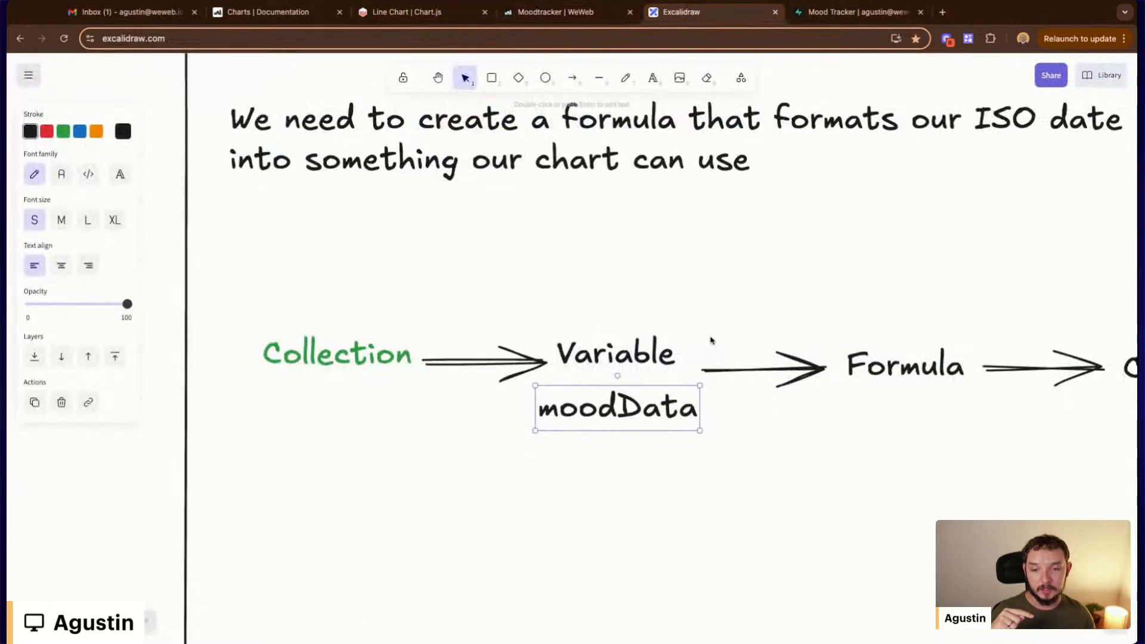
left_click(817, 414)
left_click(886, 385)
left_click_drag(913, 455, 754, 488)
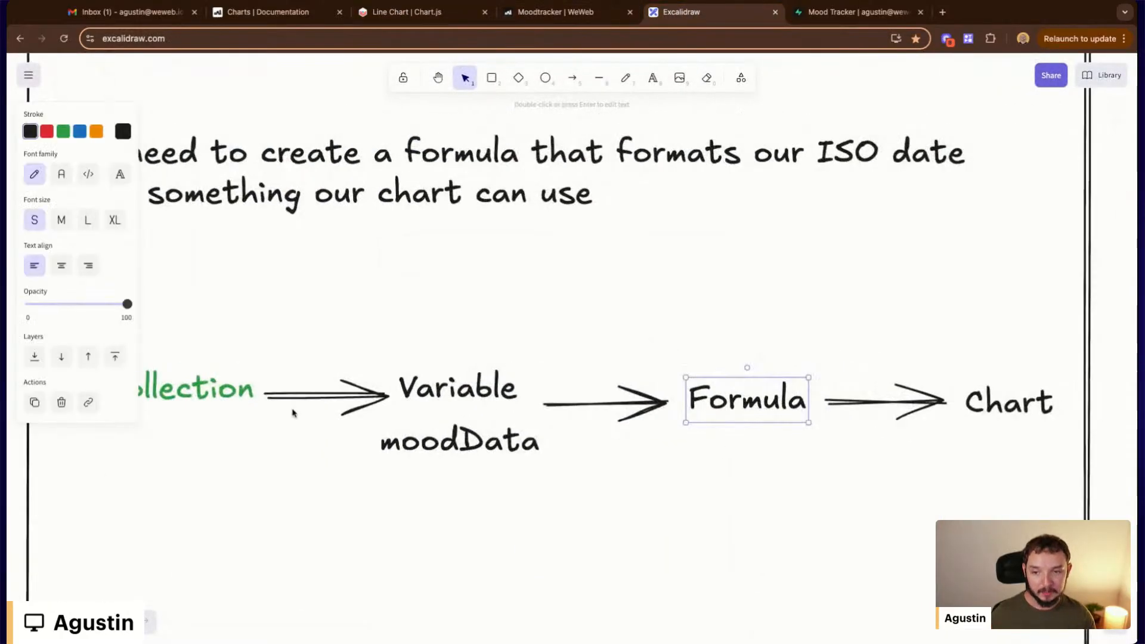
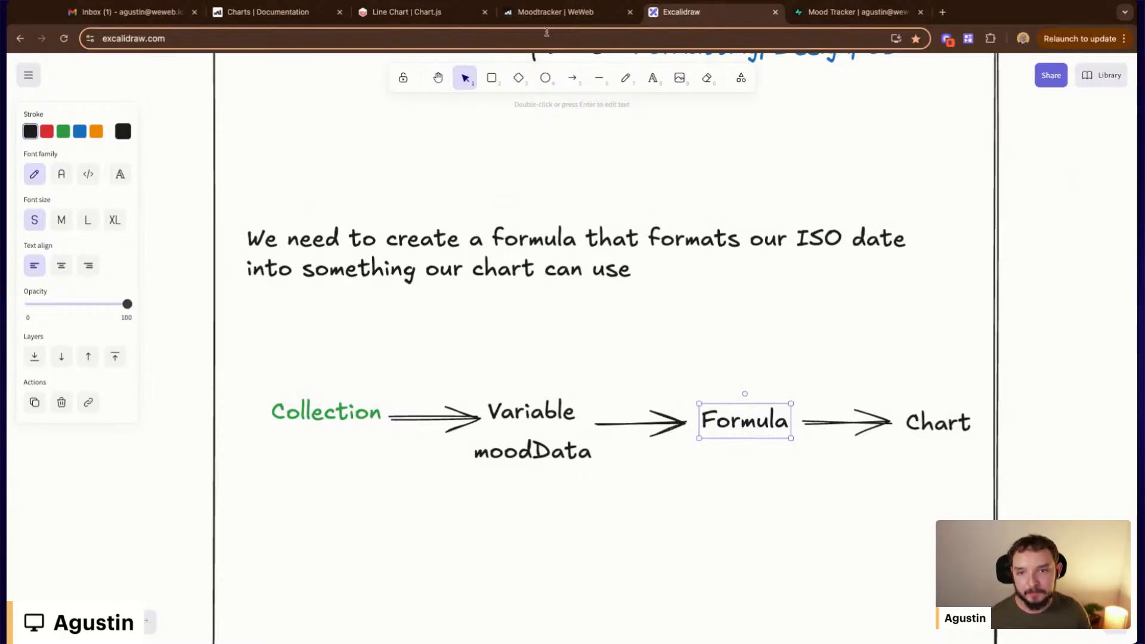
Switch to the WeWeb editor, open the Weekly Mood Data formula's JavaScript code, and skim through it
left_click(555, 18)
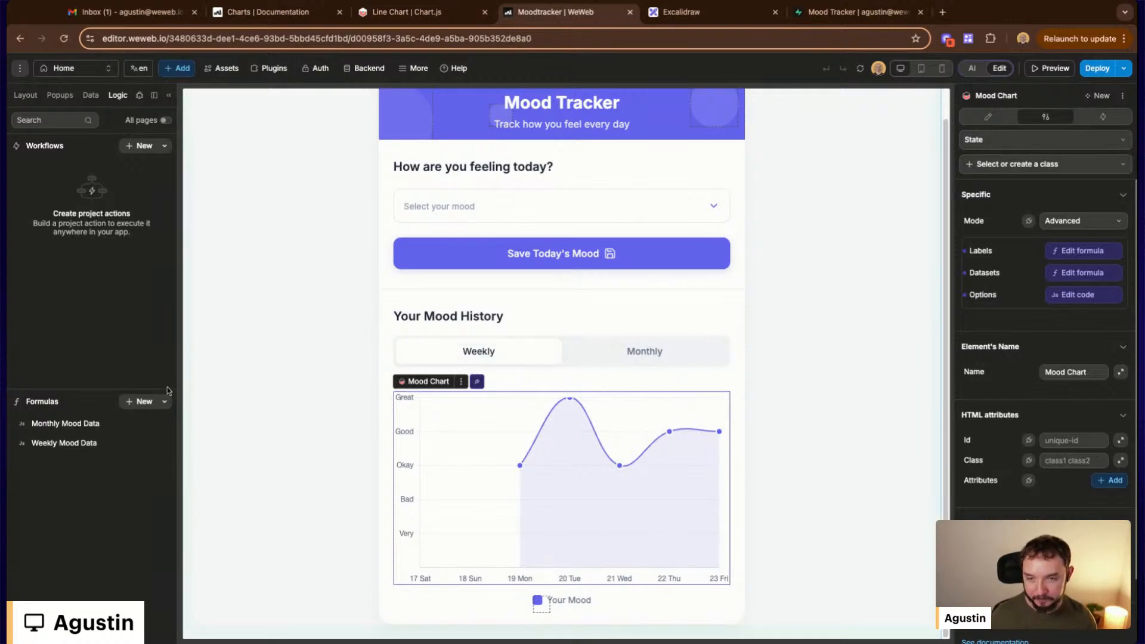
left_click(78, 447)
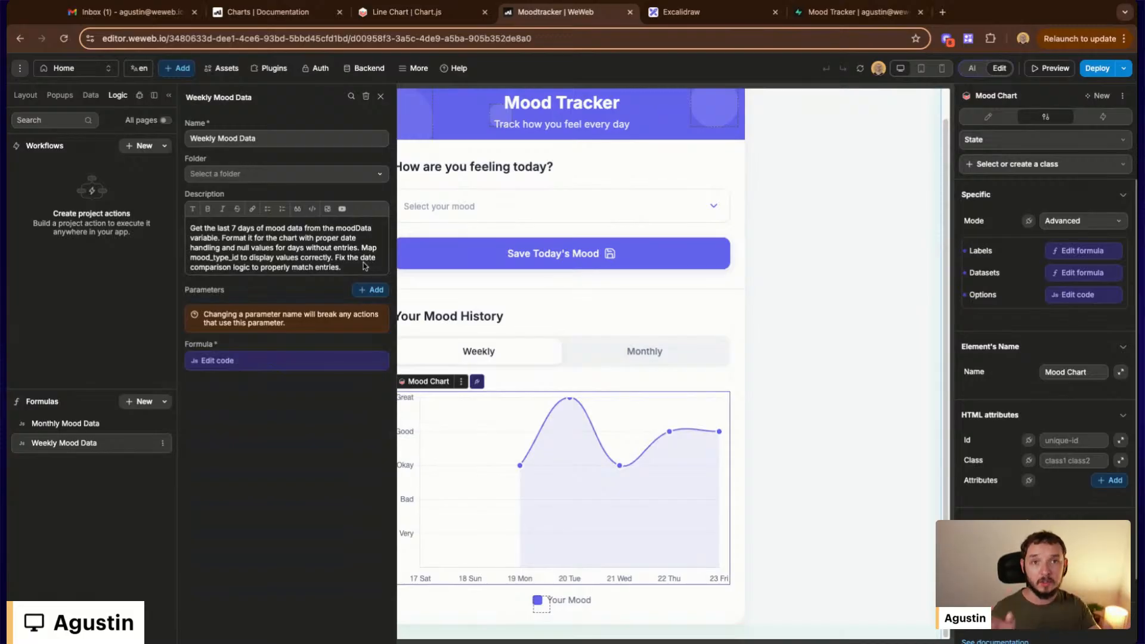
left_click(239, 361)
left_click_drag(540, 258, 537, 425)
left_click(646, 109)
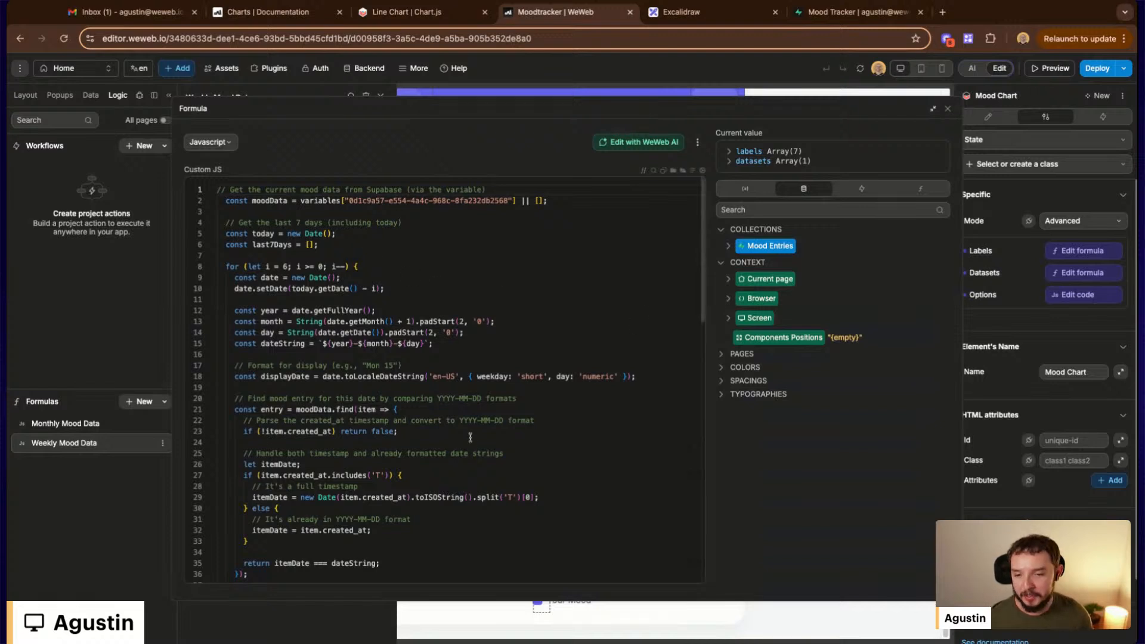
scroll(470, 437, "down", 12)
scroll(466, 430, "up", 12)
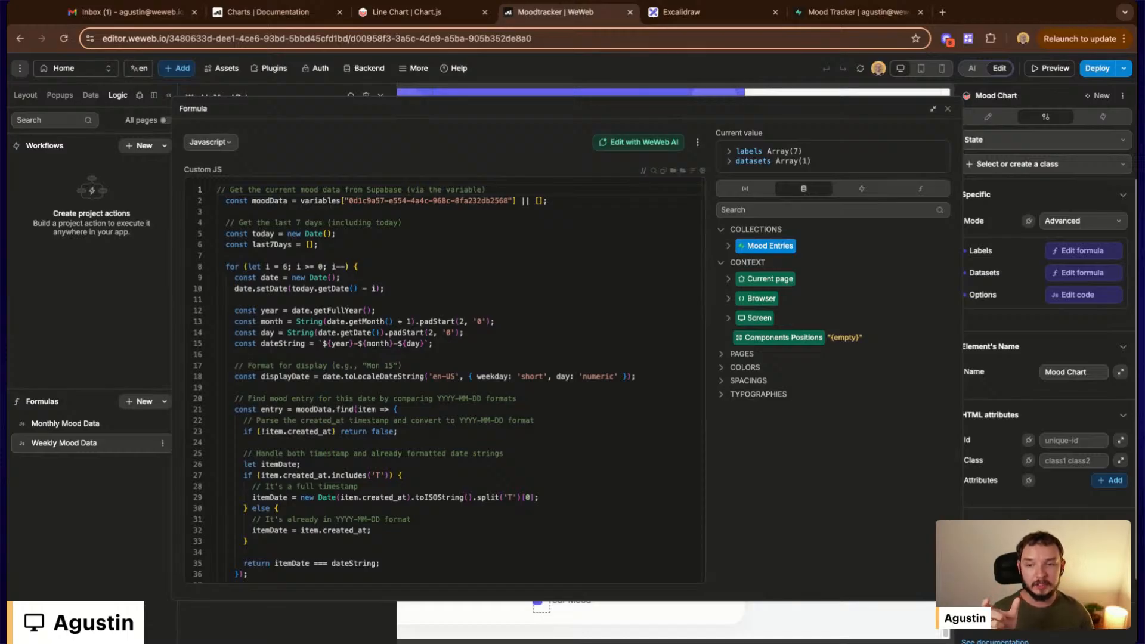
Highlight the moodData variable reference on line 2 and view the labels in the formula's current value
left_click_drag(251, 201, 341, 201)
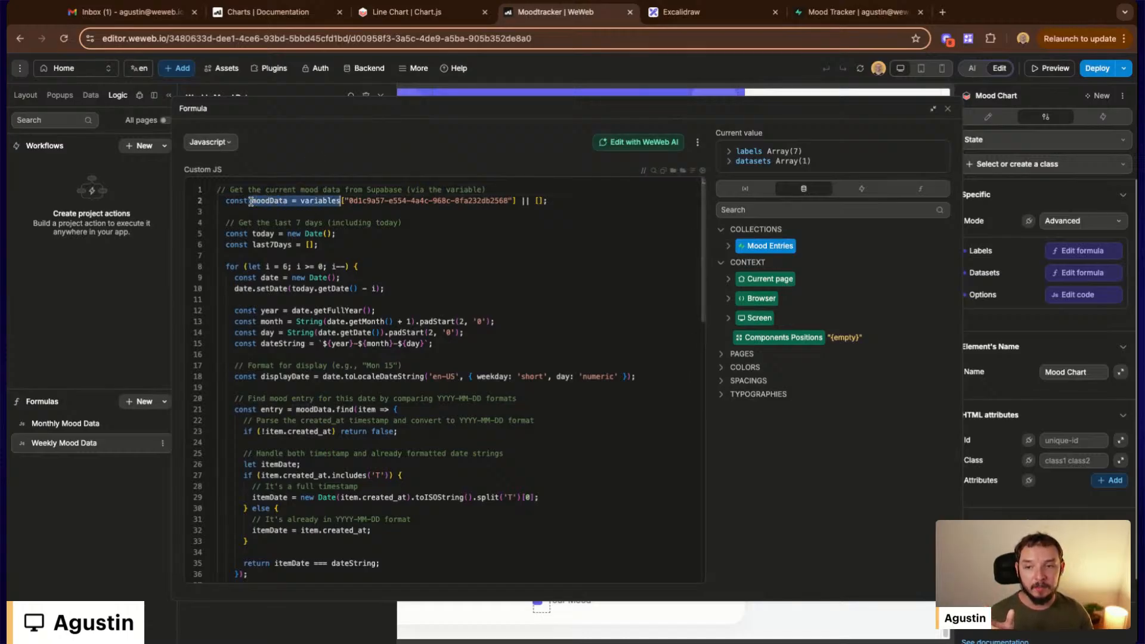
mouse_move(342, 204)
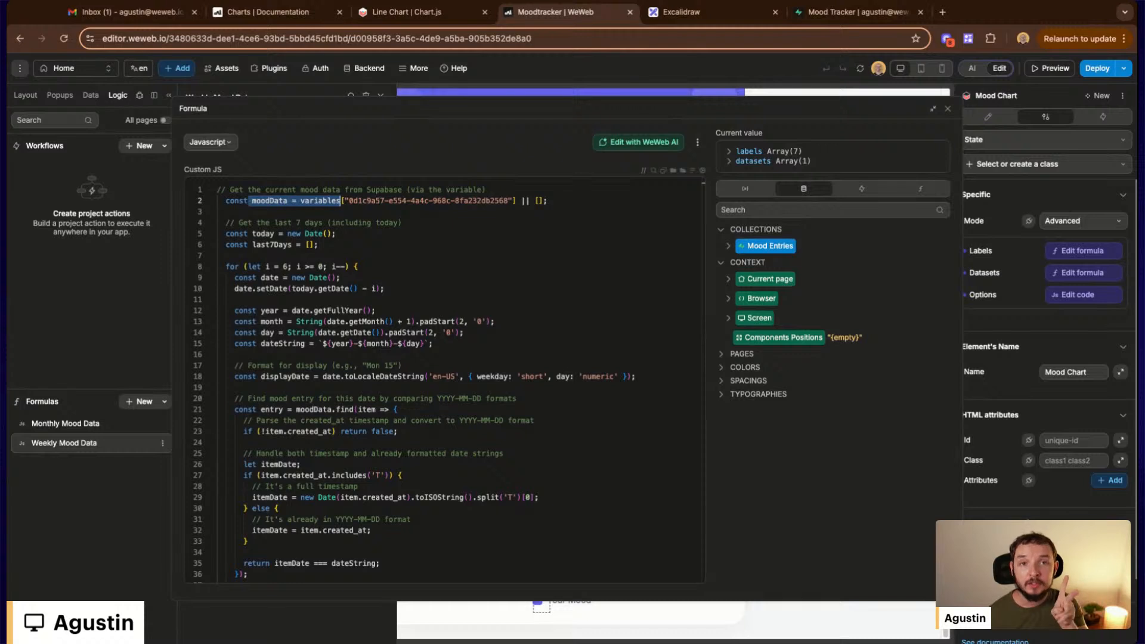
left_click(729, 153)
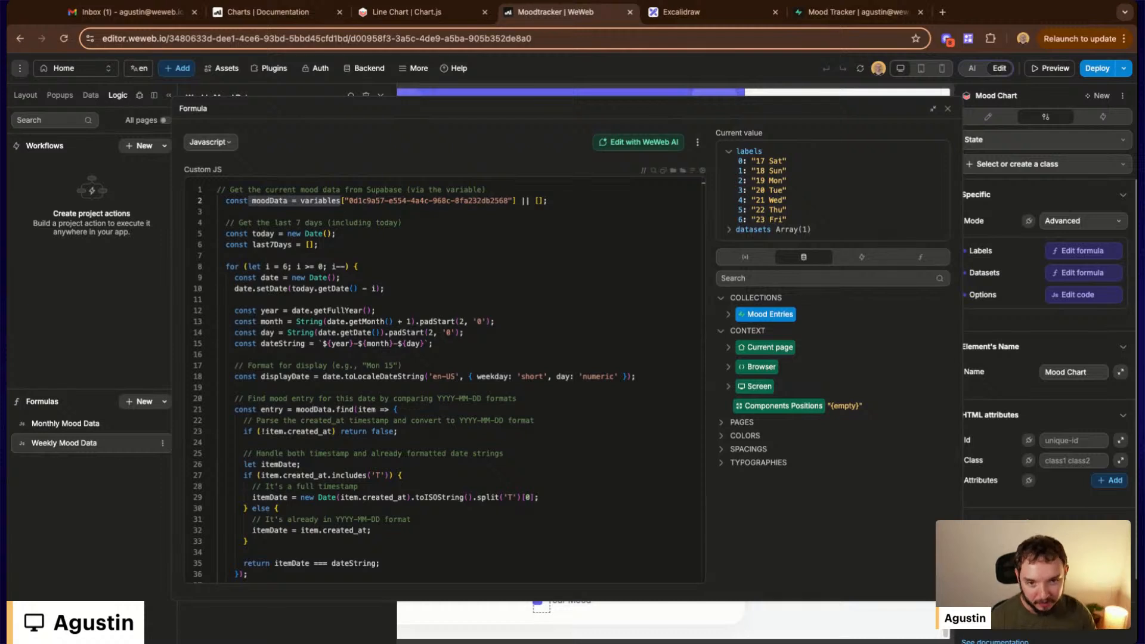
left_click(729, 152)
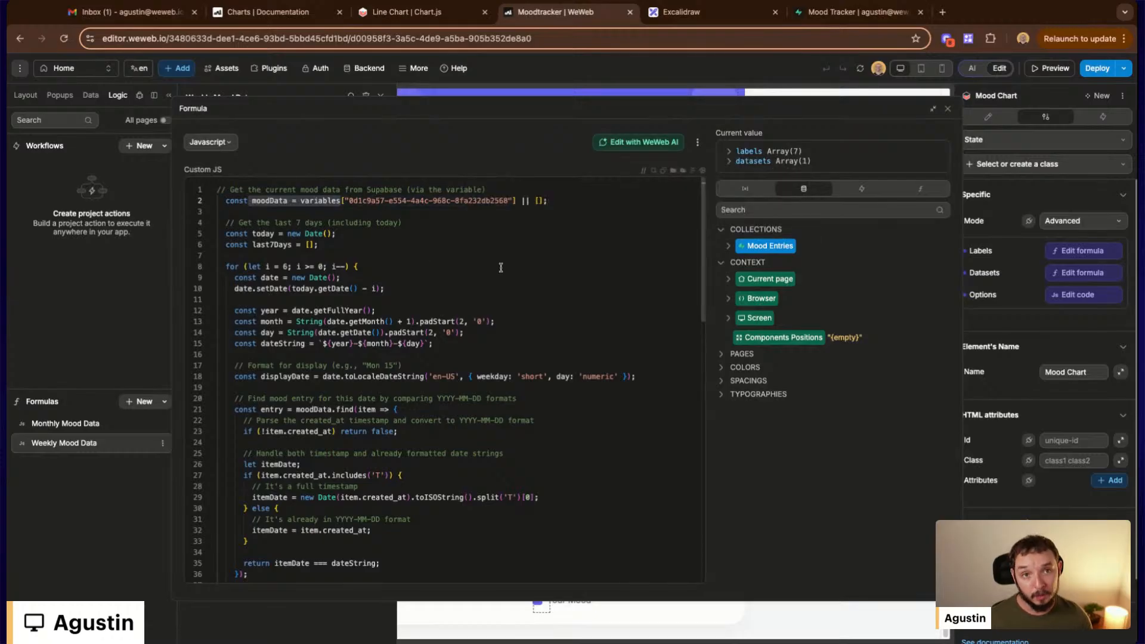
Inspect the moodData variable's details from the code and highlight the comment about getting the last 7 days
mouse_move(398, 206)
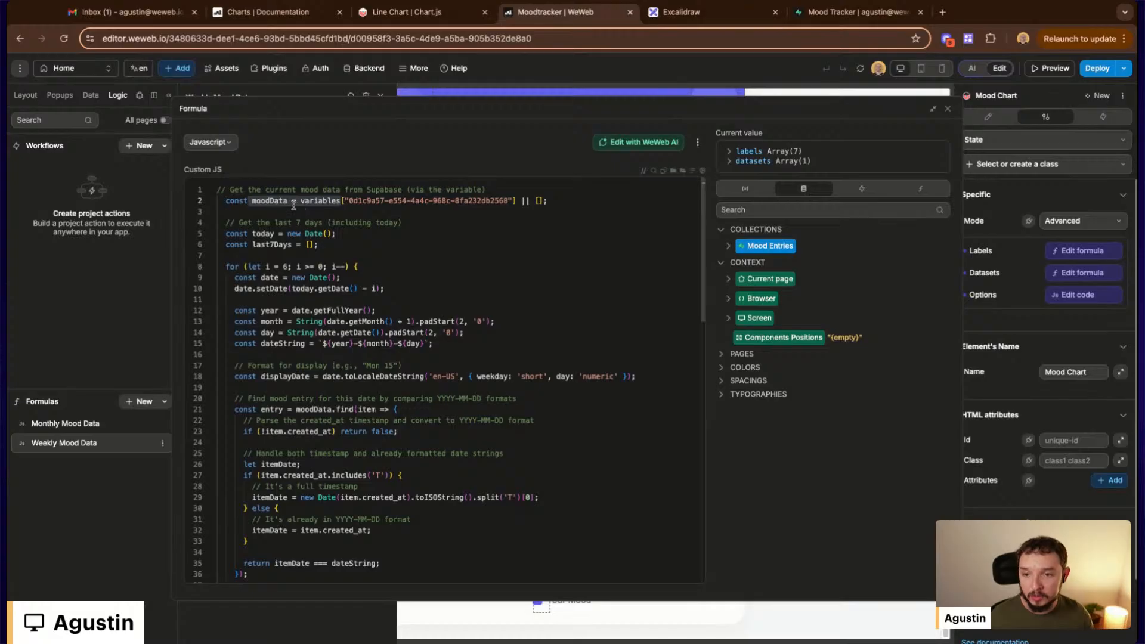
mouse_move(342, 205)
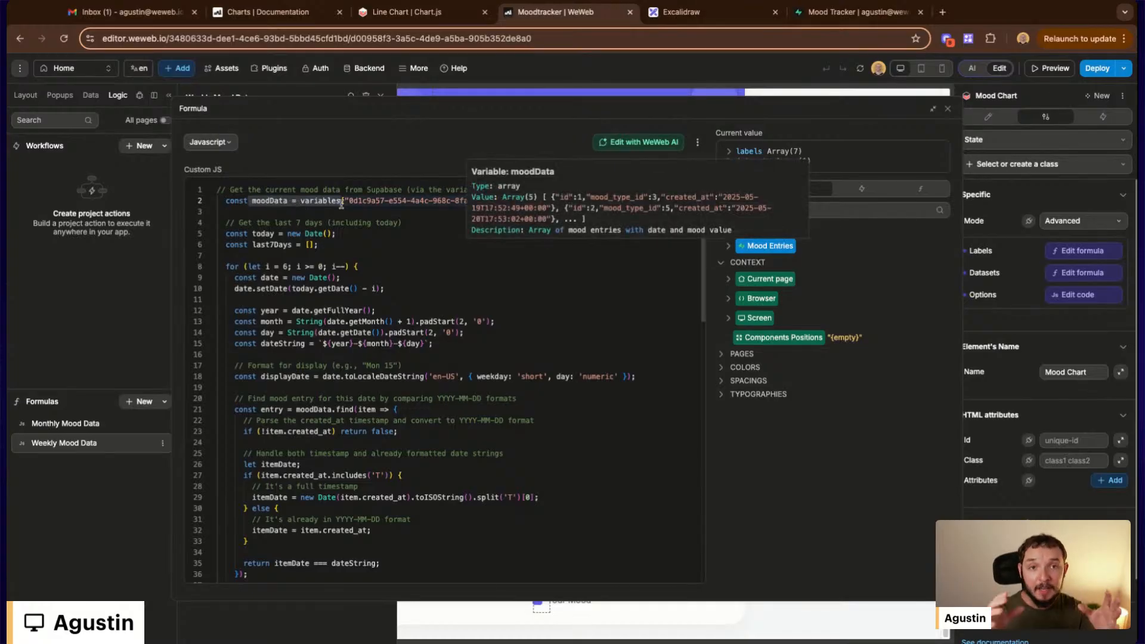
scroll(402, 256, "down", 1)
scroll(402, 256, "up", 1)
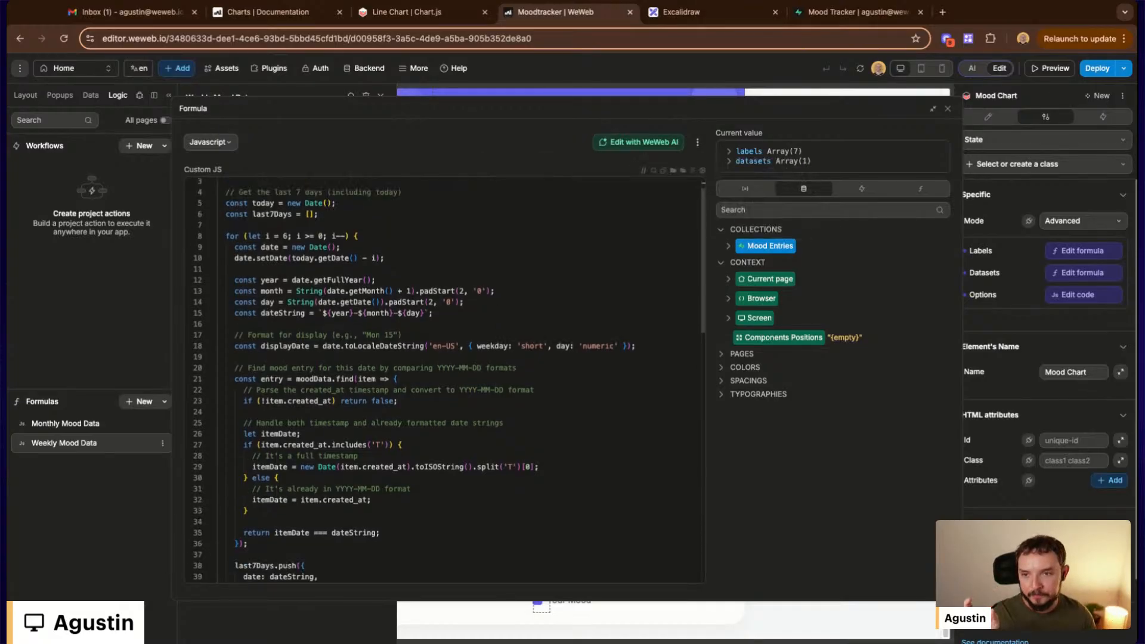
left_click(226, 223)
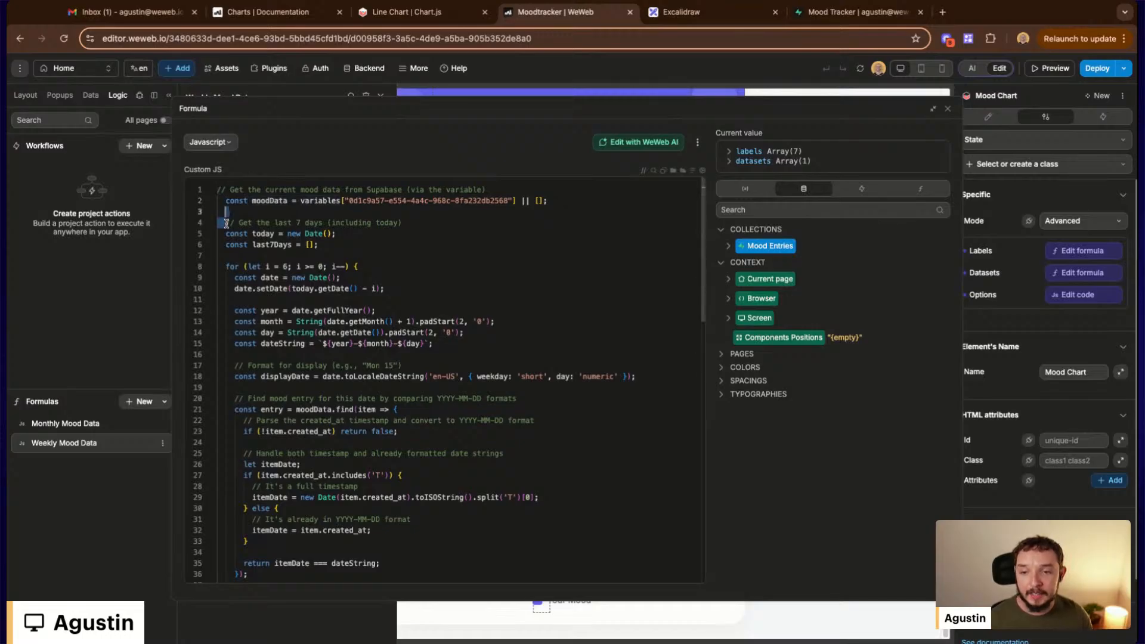
left_click_drag(227, 223, 411, 226)
left_click(418, 229)
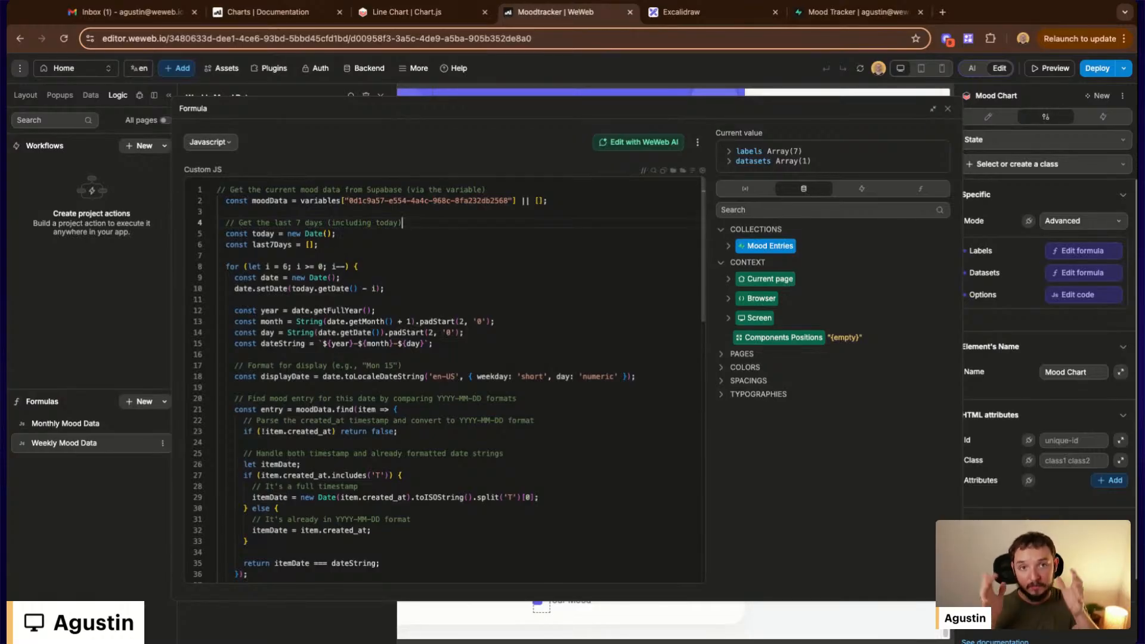
Examine the date-handling code, check the created_at values in Supabase's mood_entries table, and return to the WeWeb formula
scroll(445, 379, "down", 2)
scroll(436, 243, "down", 2)
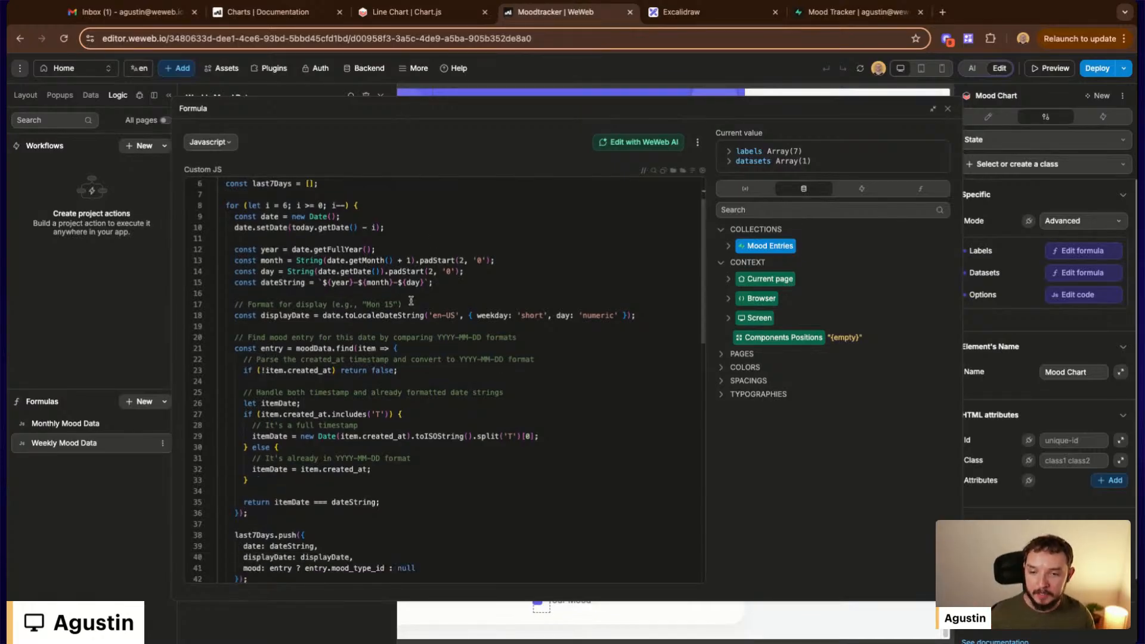
scroll(427, 298, "up", 2)
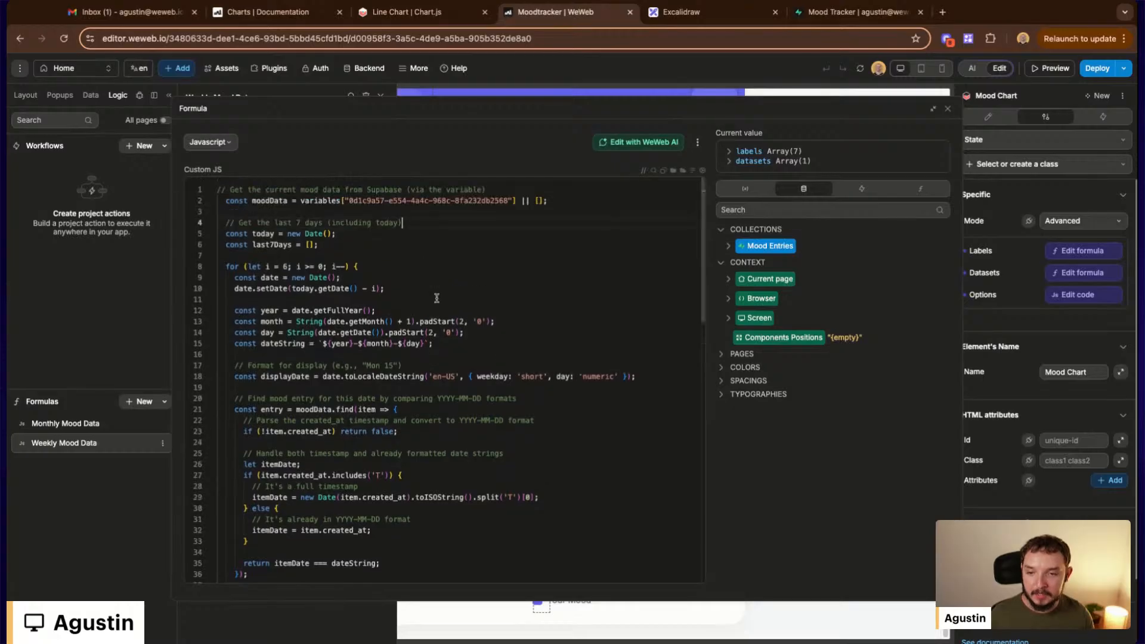
scroll(436, 298, "down", 2)
left_click(859, 12)
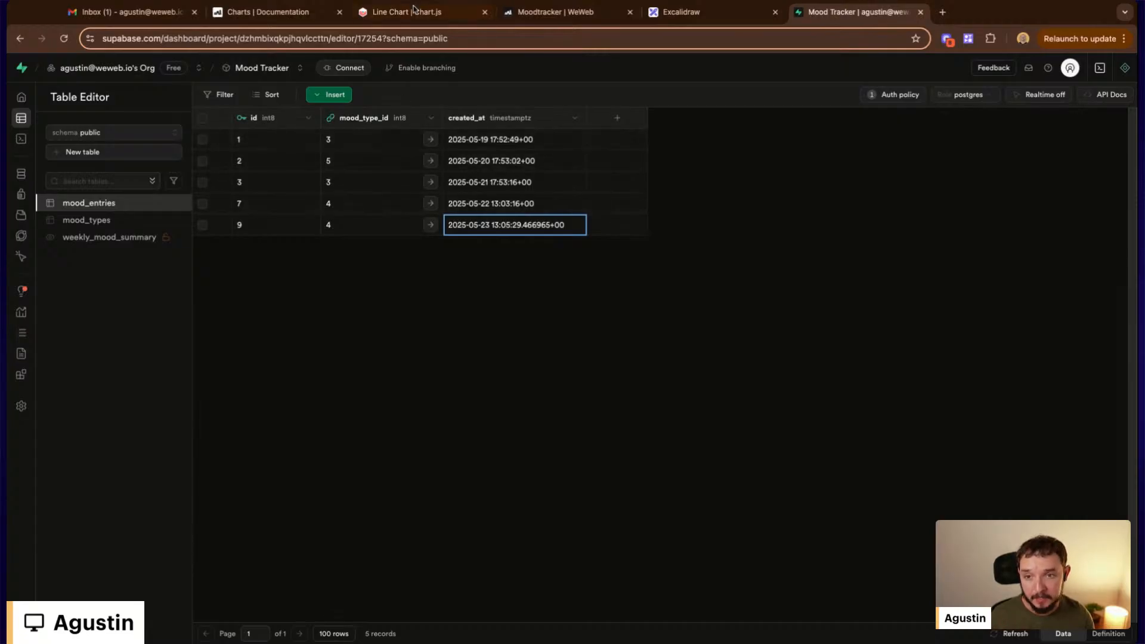
left_click(536, 13)
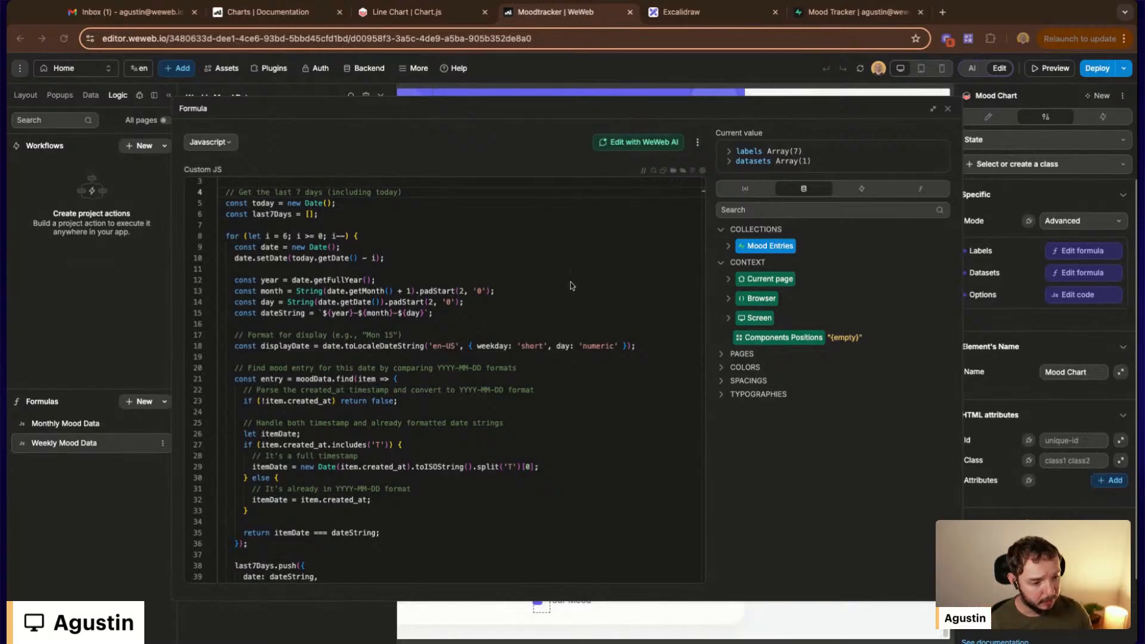
Examine the rest of the code through its return statement and expand labels and datasets in the current value
scroll(572, 284, "down", 3)
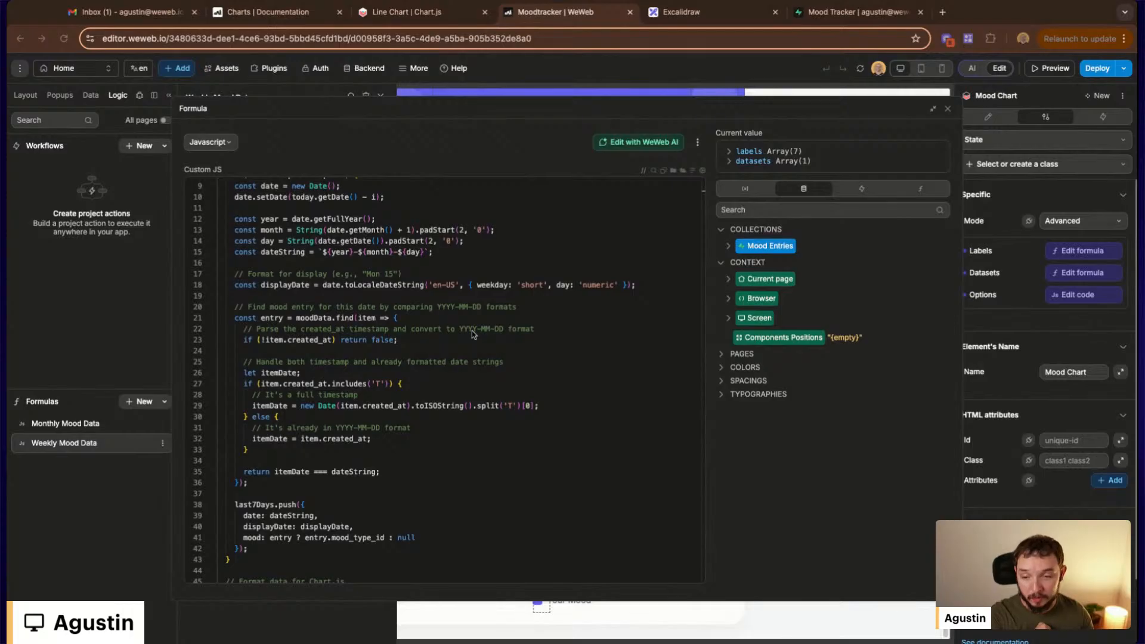
scroll(433, 253, "down", 3)
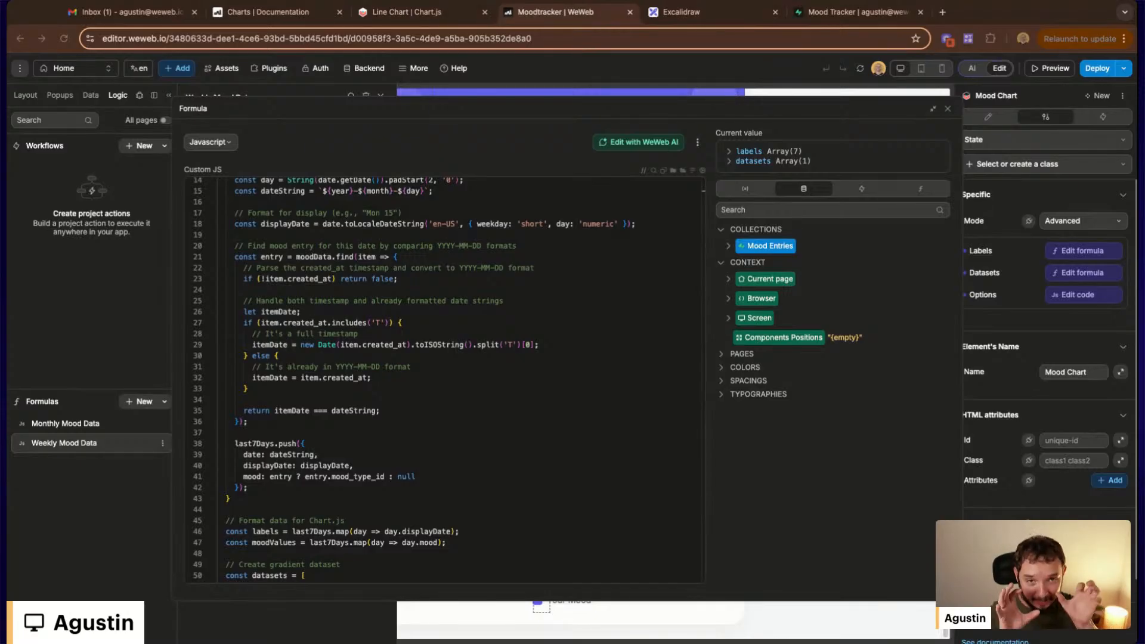
scroll(445, 378, "down", 3)
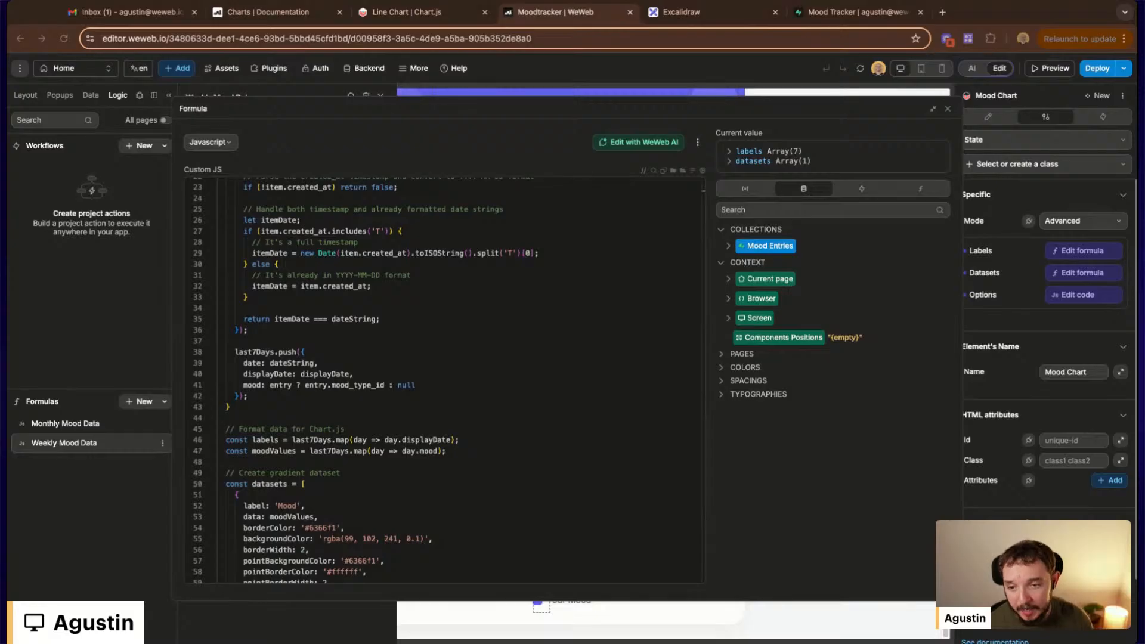
scroll(335, 260, "down", 2)
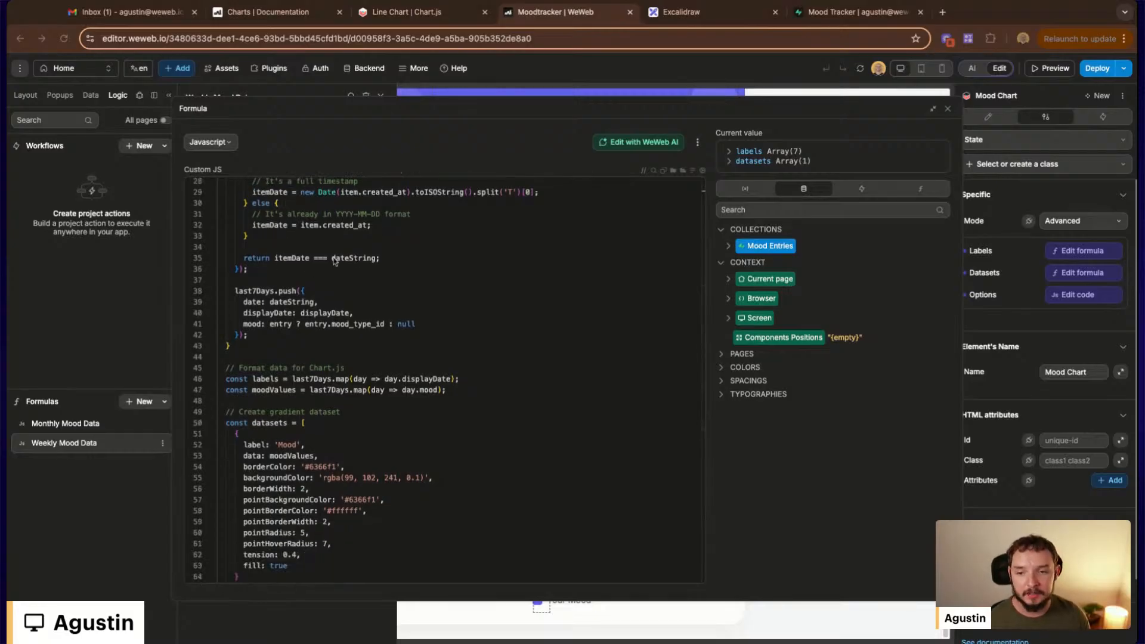
scroll(335, 261, "down", 3)
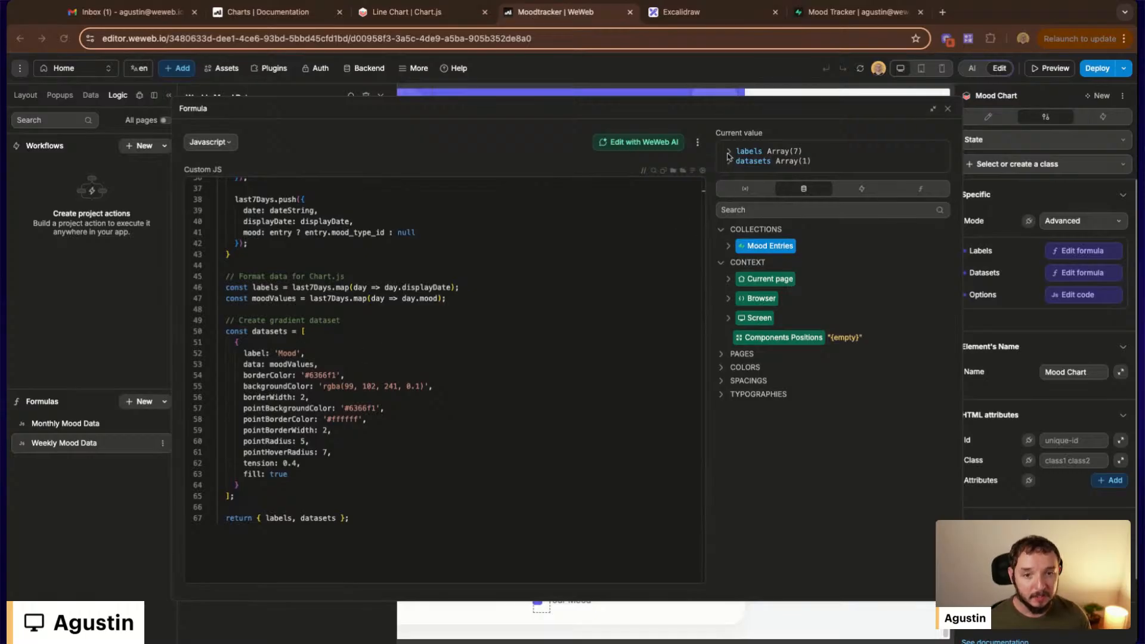
left_click(728, 152)
left_click(728, 230)
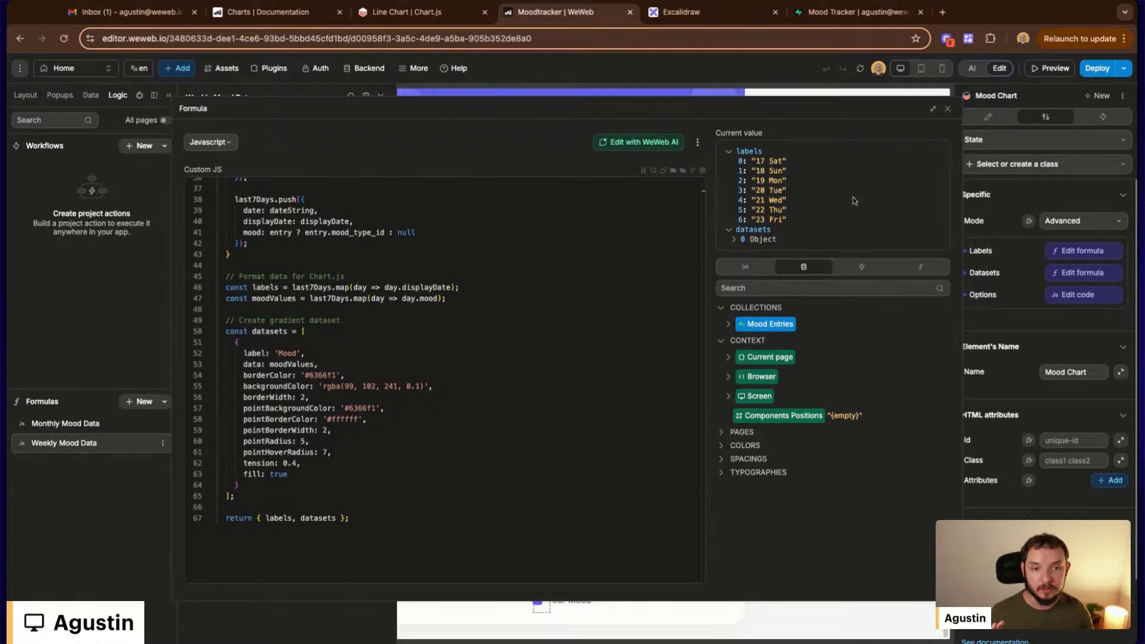
Close the code editor, select the Mood Chart, and open the formula bound to its Labels
left_click(948, 109)
left_click(758, 410)
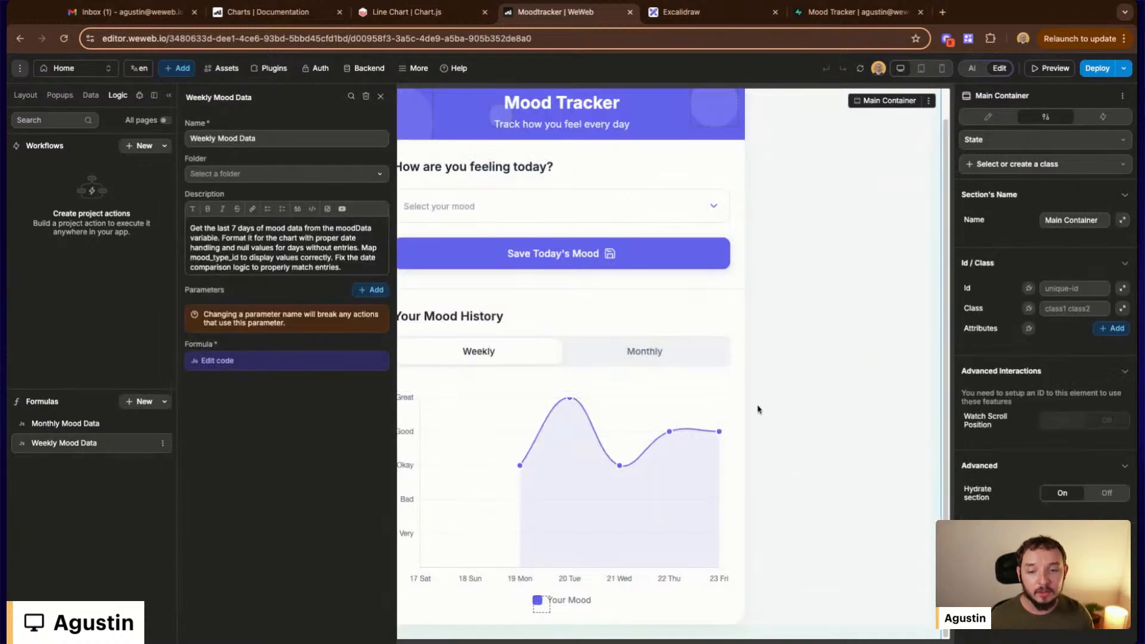
left_click(490, 458)
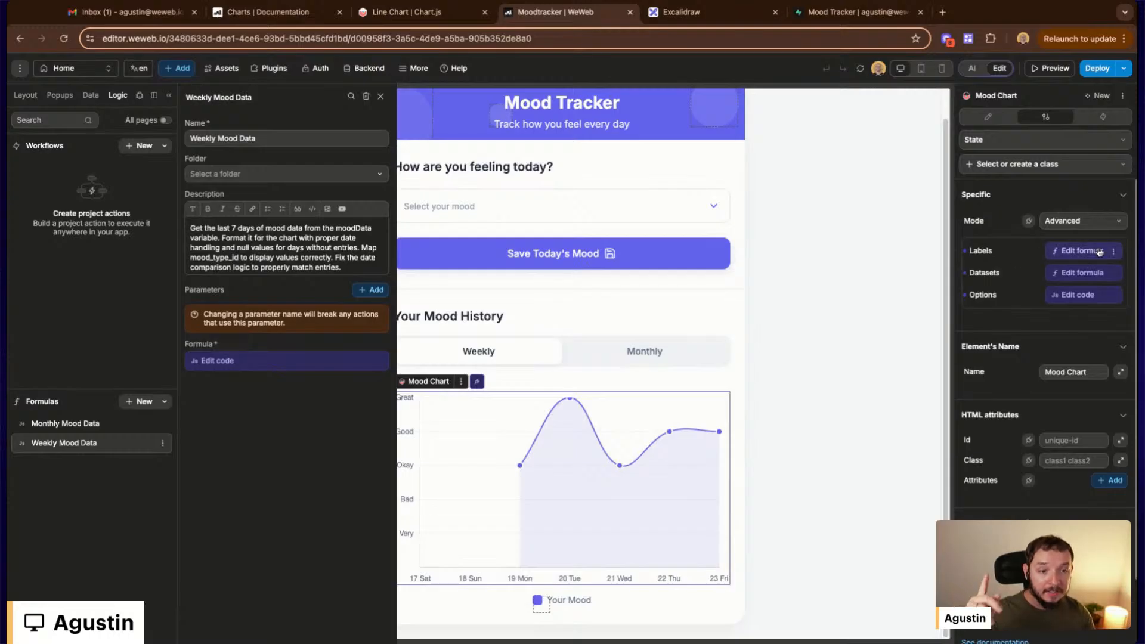
left_click(1081, 250)
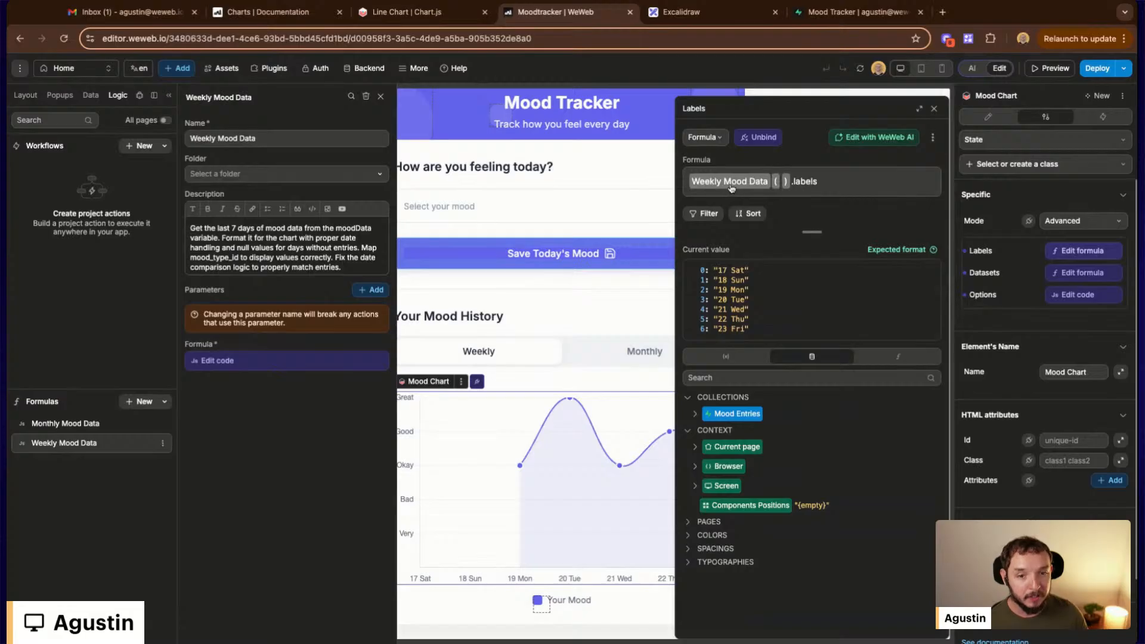
Remove .labels from the Mood Chart's Labels formula, leaving only the Weekly Mood Data call
mouse_move(763, 187)
left_click(838, 183)
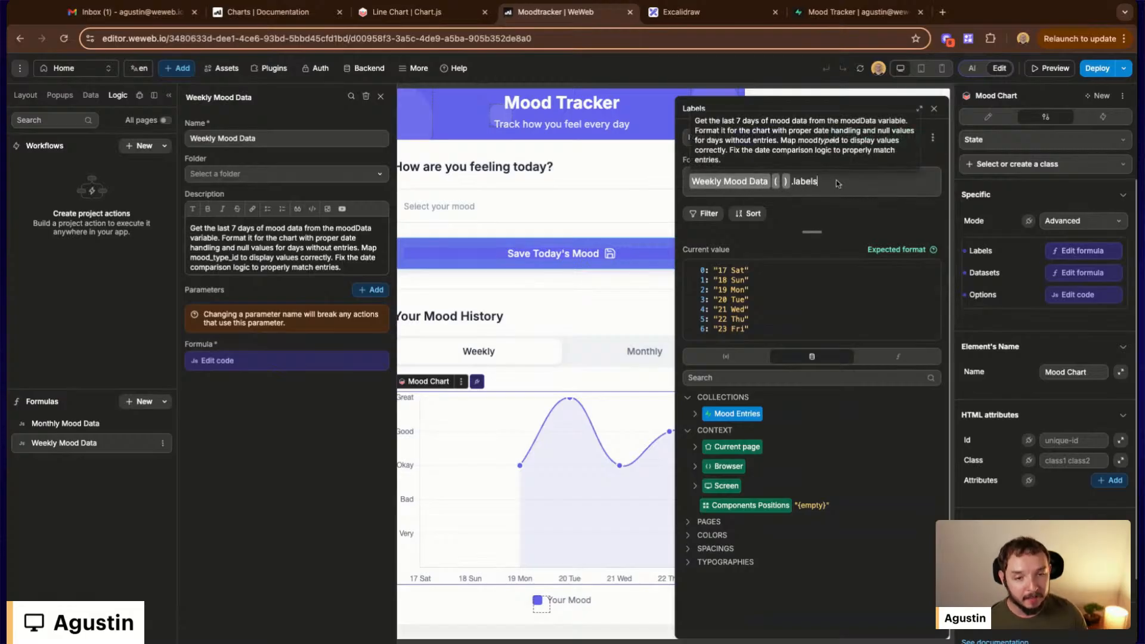
key("BackSpace")
key("BackSpace")
key("BackSpace")
key("BackSpace")
key("BackSpace")
key("BackSpace")
key("BackSpace")
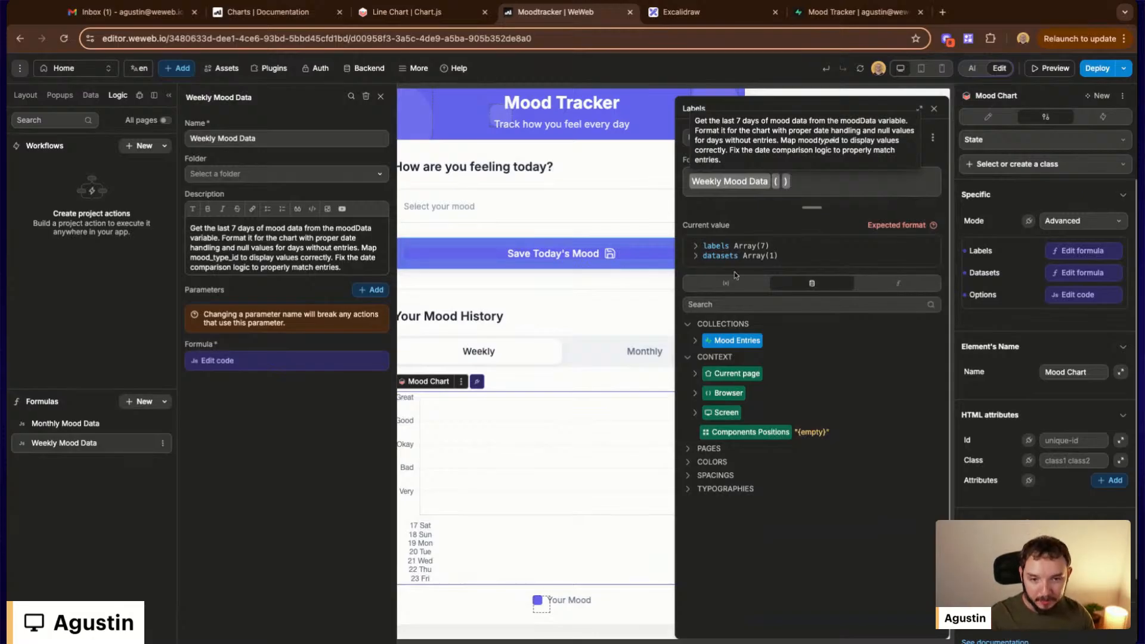
Expand and collapse labels and datasets in the Labels formula's current value to examine the returned structure
left_click(695, 246)
left_click(695, 325)
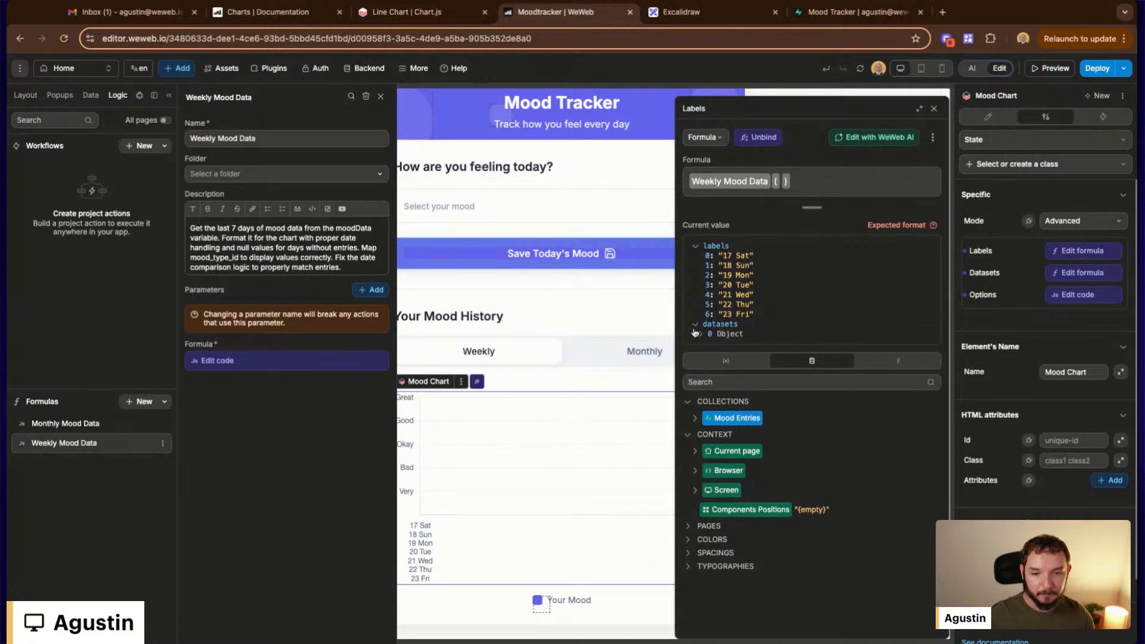
left_click(696, 245)
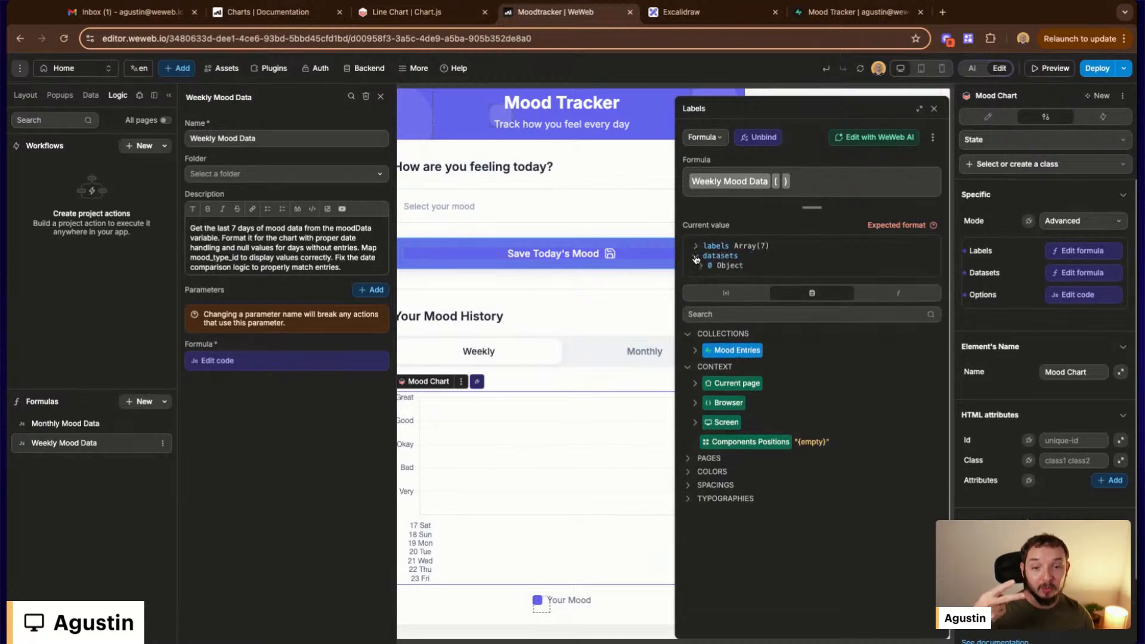
left_click(696, 256)
left_click(695, 246)
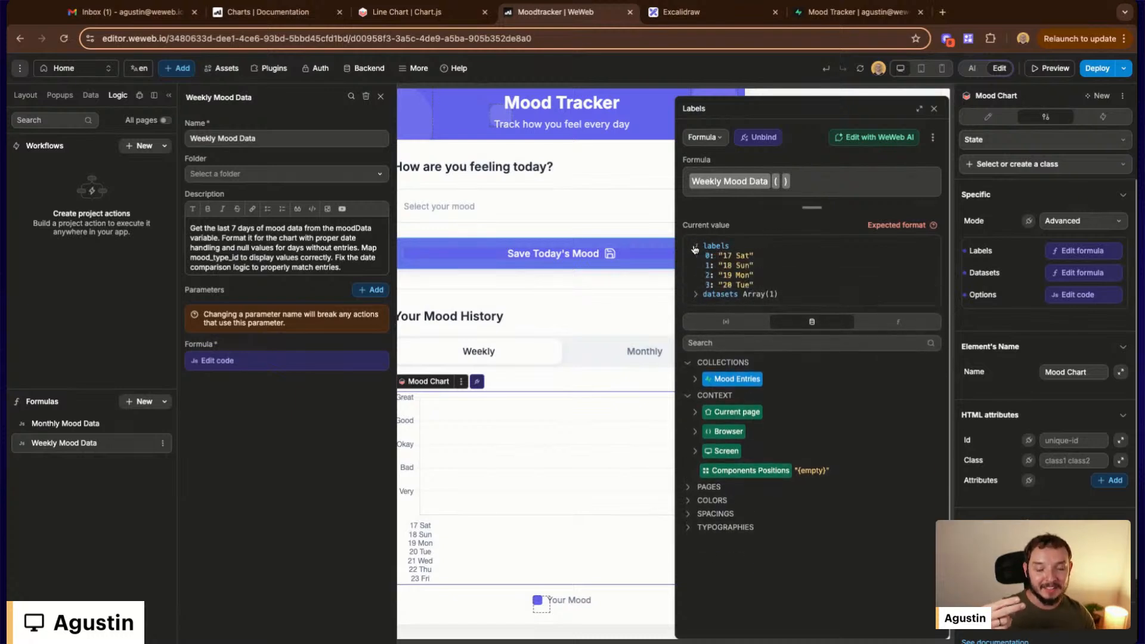
left_click(696, 326)
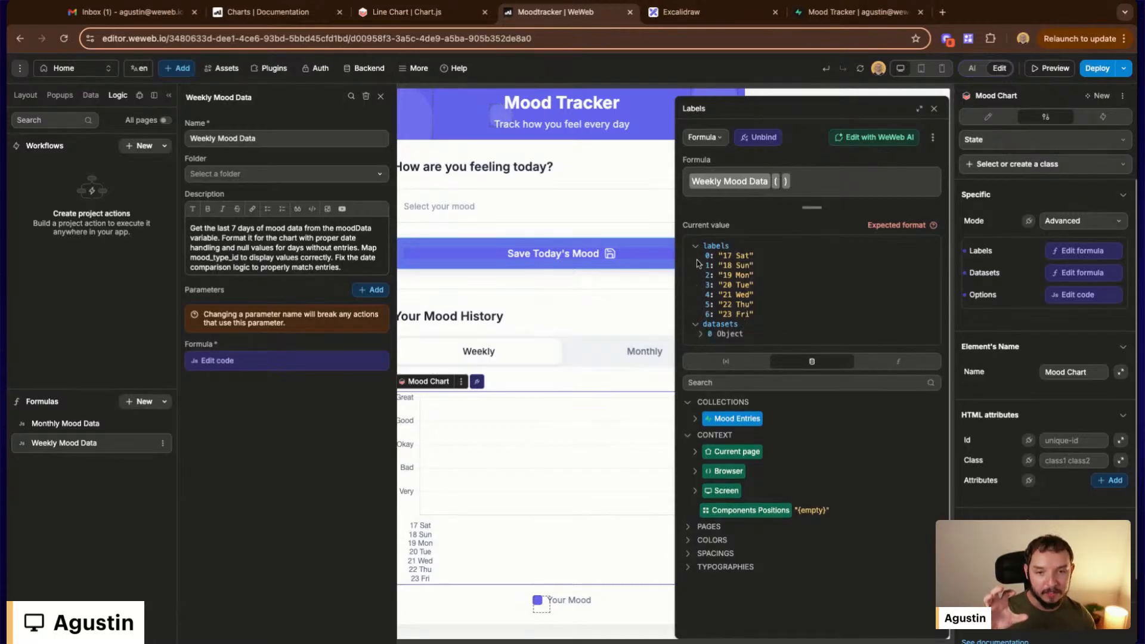
left_click(695, 324)
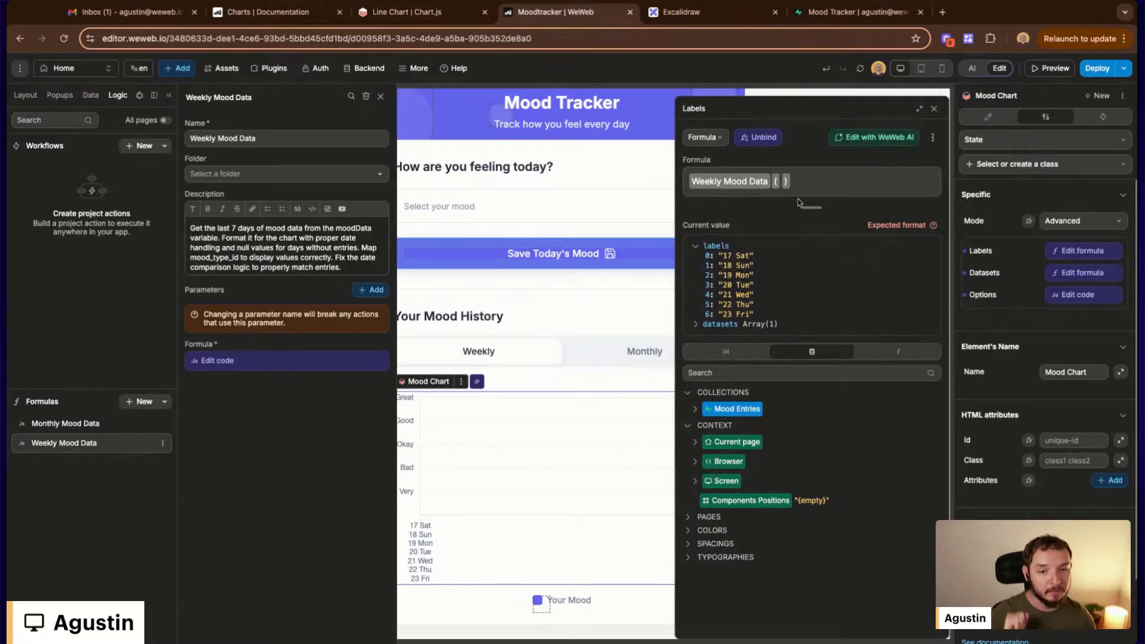
Append .labels to the Weekly Mood Data call in the Mood Chart's Labels formula
type(".labels")
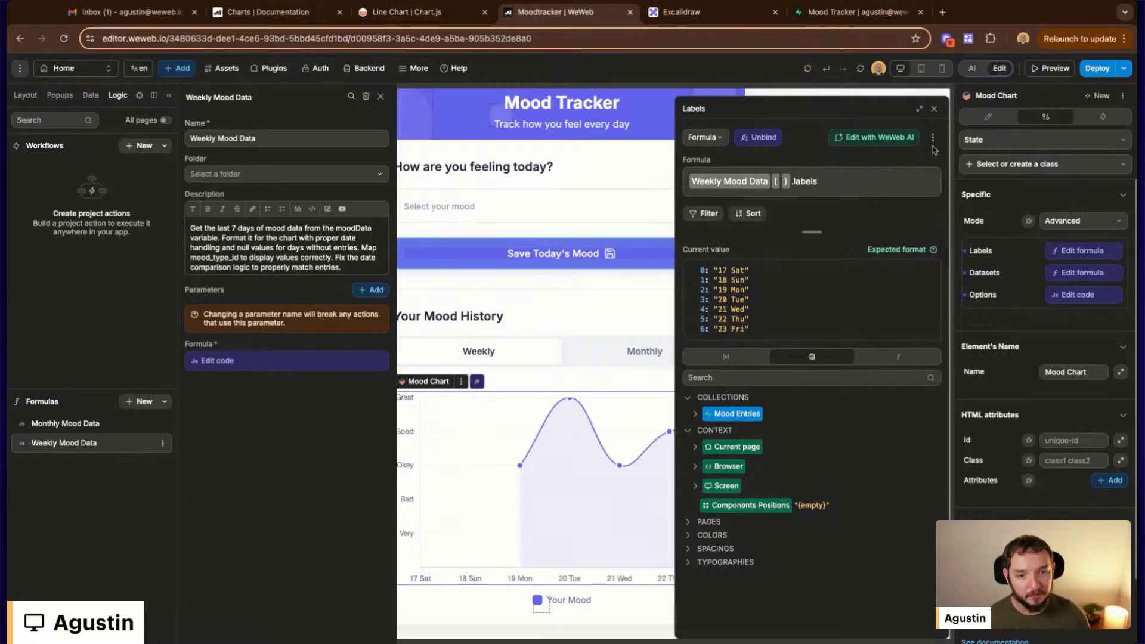
Close the Labels formula, open the Mood Chart's Datasets formula, and expand object 0 in its current value to examine the dataset properties
left_click(935, 110)
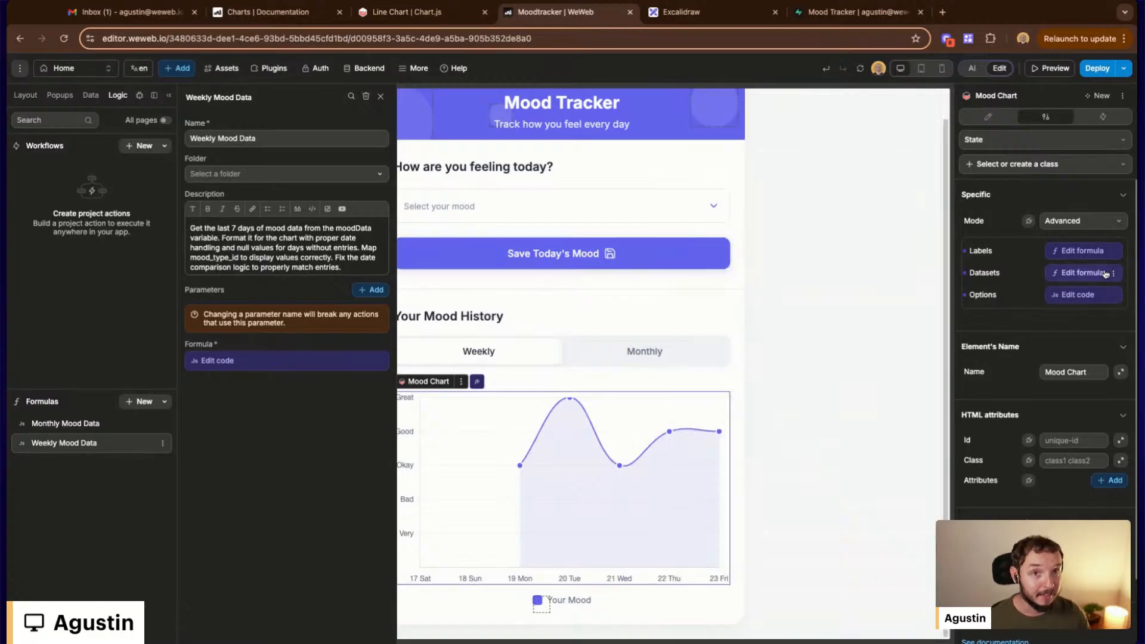
left_click(1082, 273)
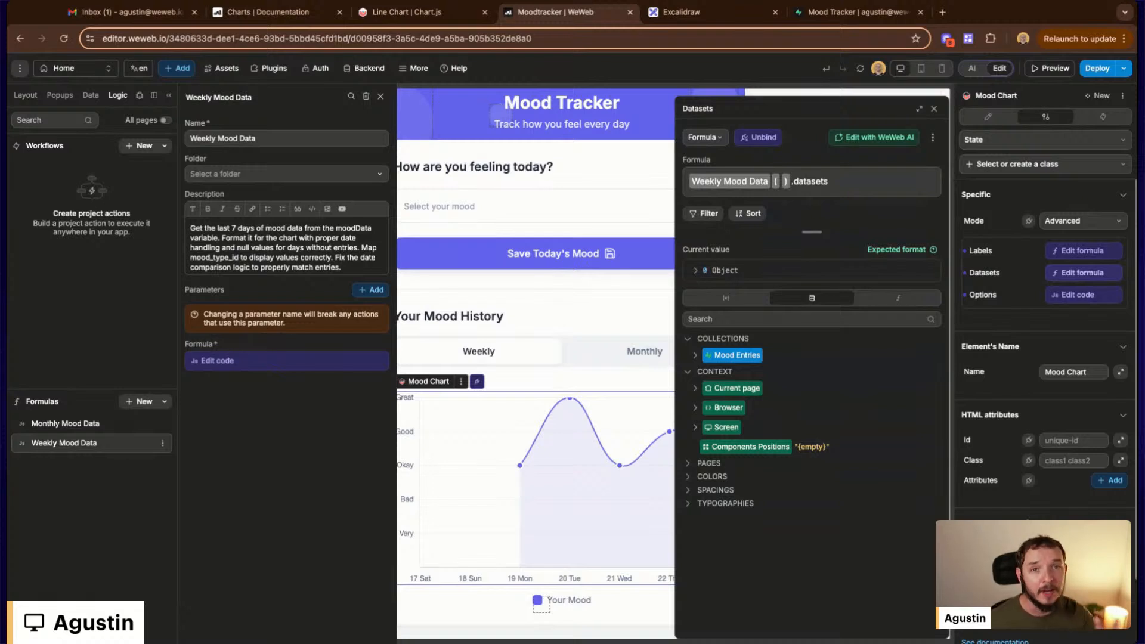
left_click(695, 270)
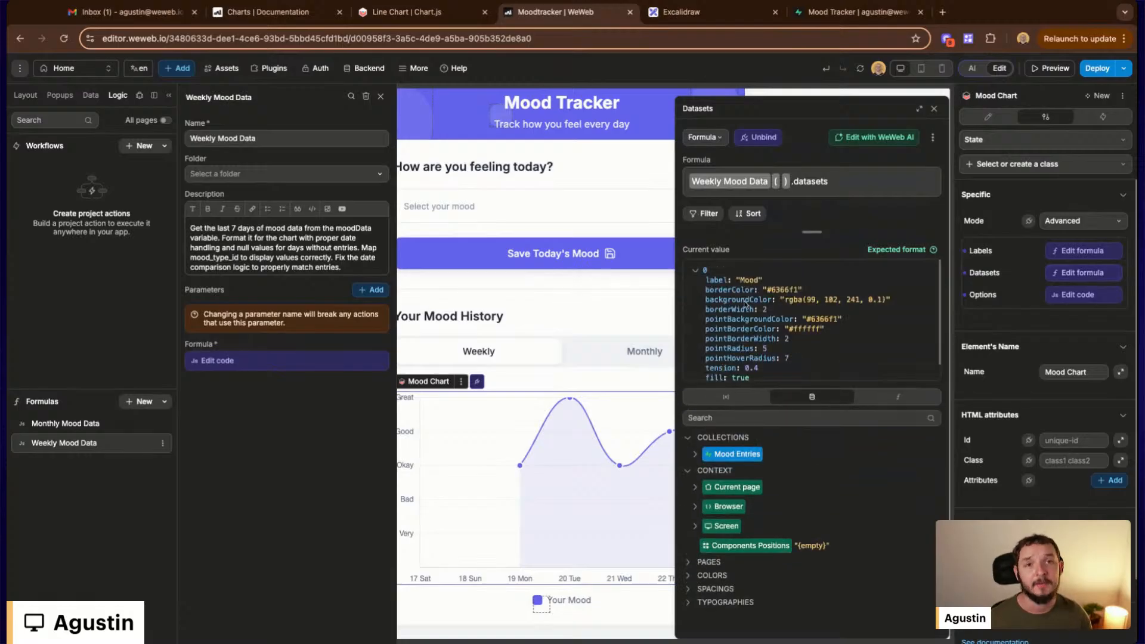
scroll(756, 308, "down", 1)
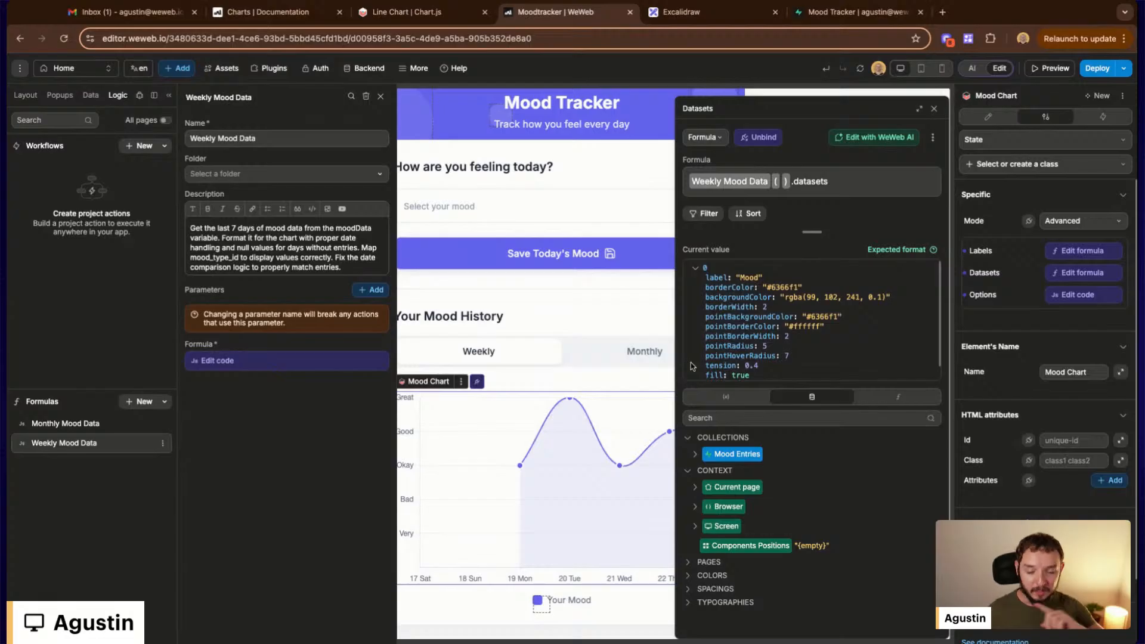
scroll(753, 328, "down", 1)
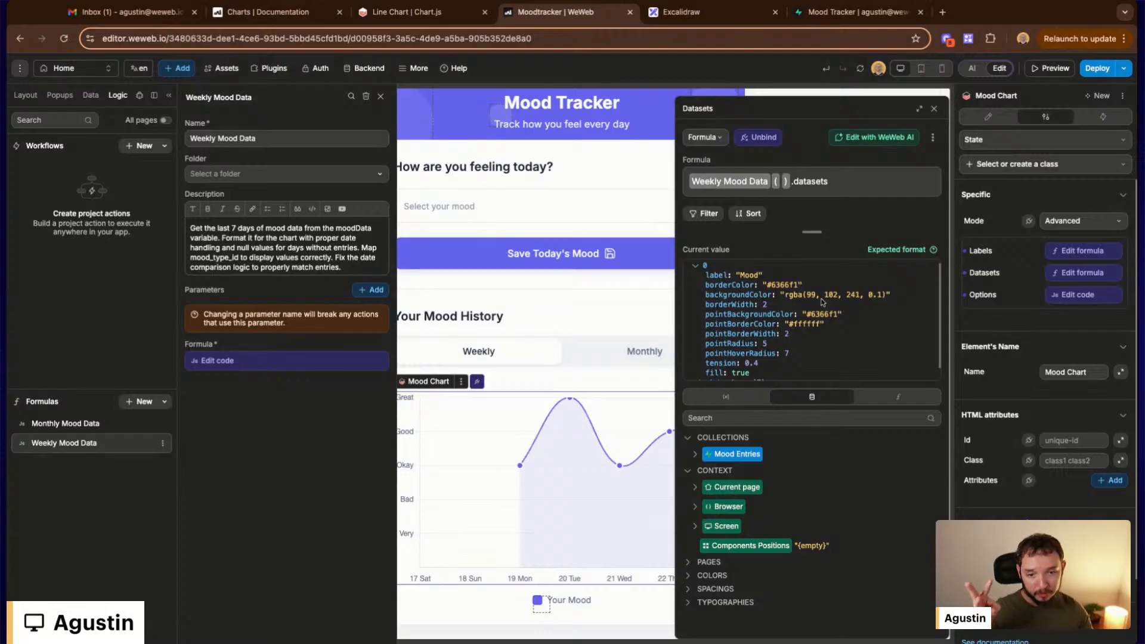
Compare the Chart.js Line Chart setup code with the Datasets value in WeWeb, expanding its data array
left_click(441, 16)
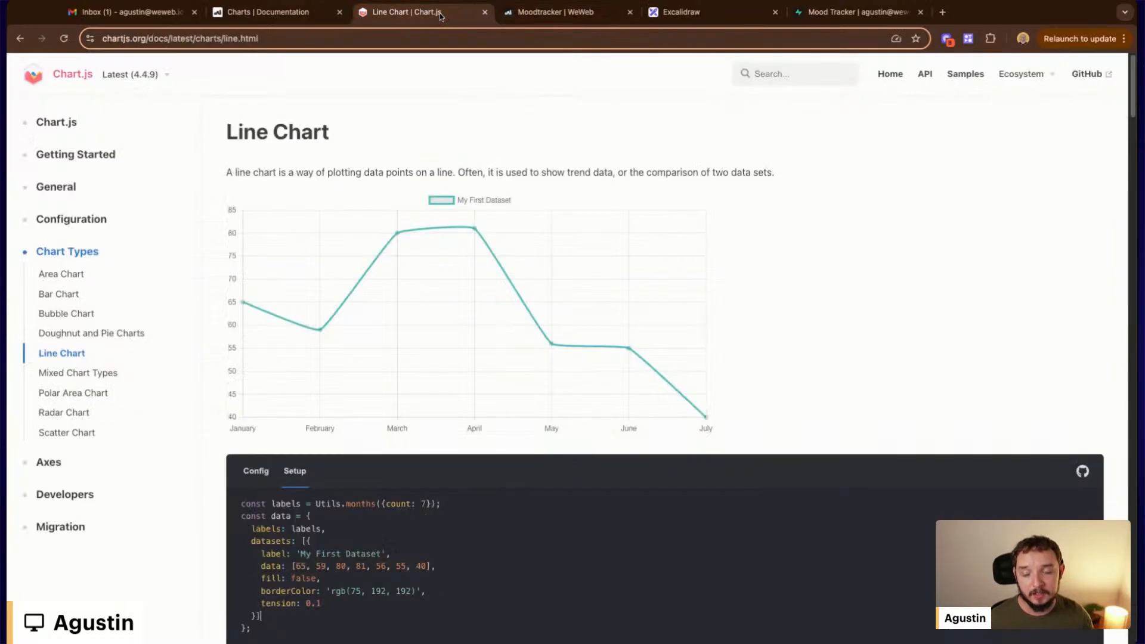
scroll(639, 230, "down", 2)
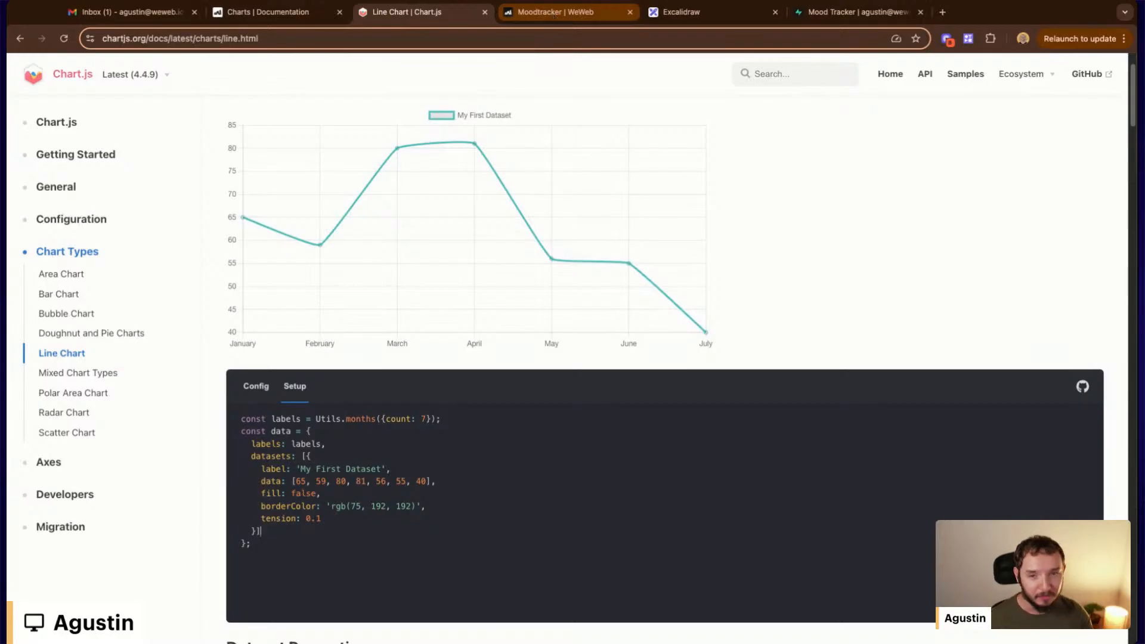
left_click(555, 12)
scroll(771, 330, "down", 1)
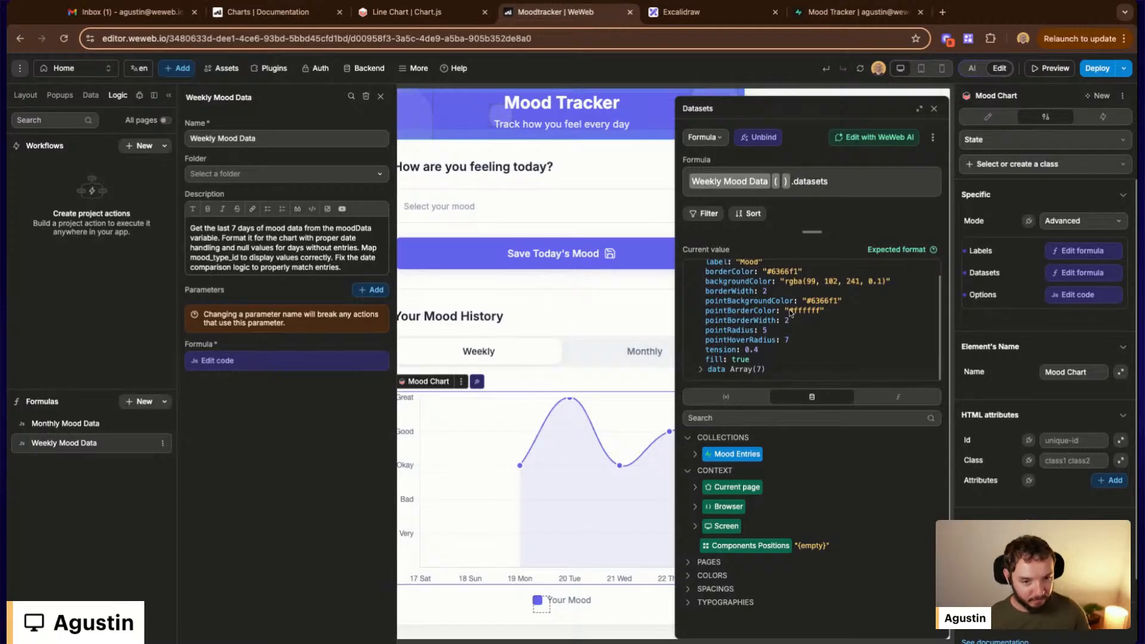
left_click(705, 369)
scroll(709, 358, "down", 2)
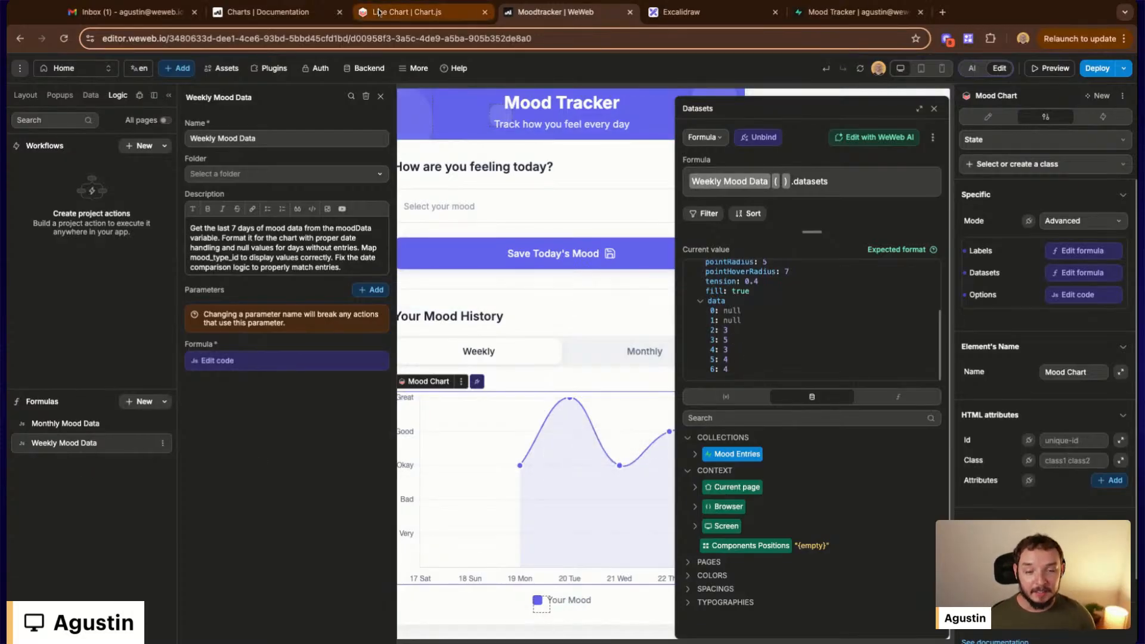
Review the Excalidraw flow from Collection through the moodData Variable and Formula to Chart, highlighting its elements
left_click(681, 12)
left_click_drag(358, 457, 264, 358)
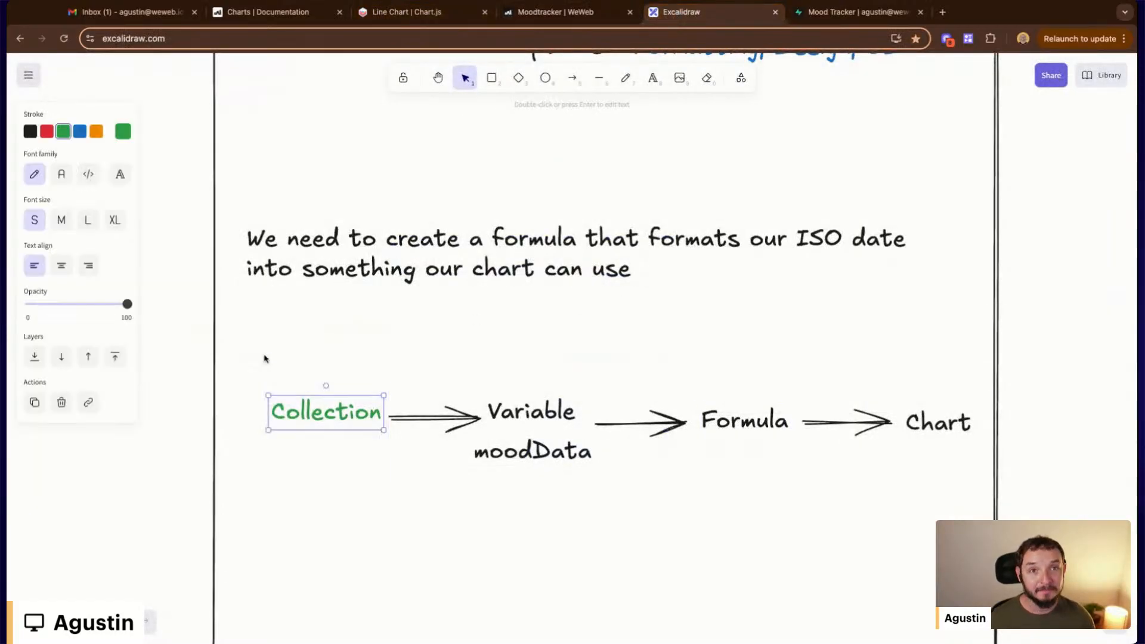
left_click(375, 476)
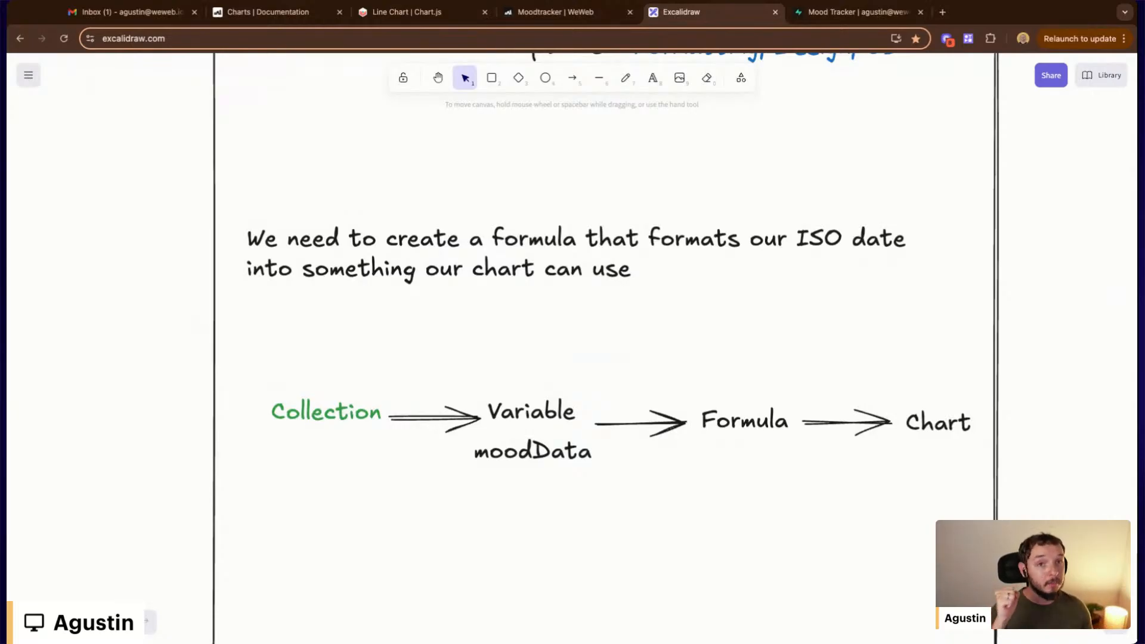
left_click(517, 463)
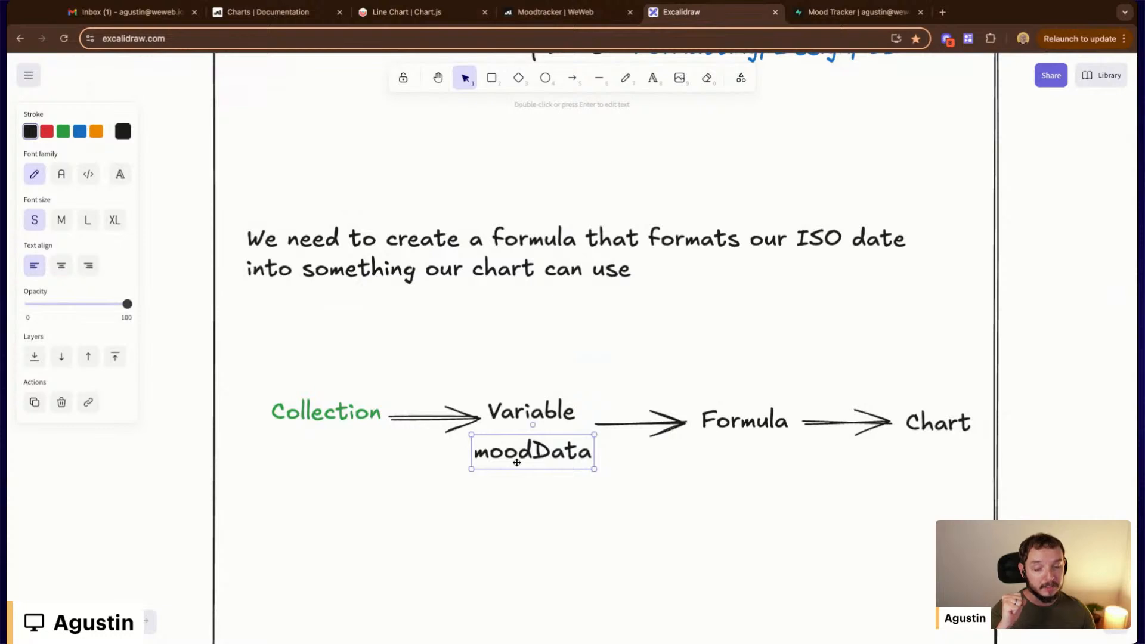
left_click(546, 406)
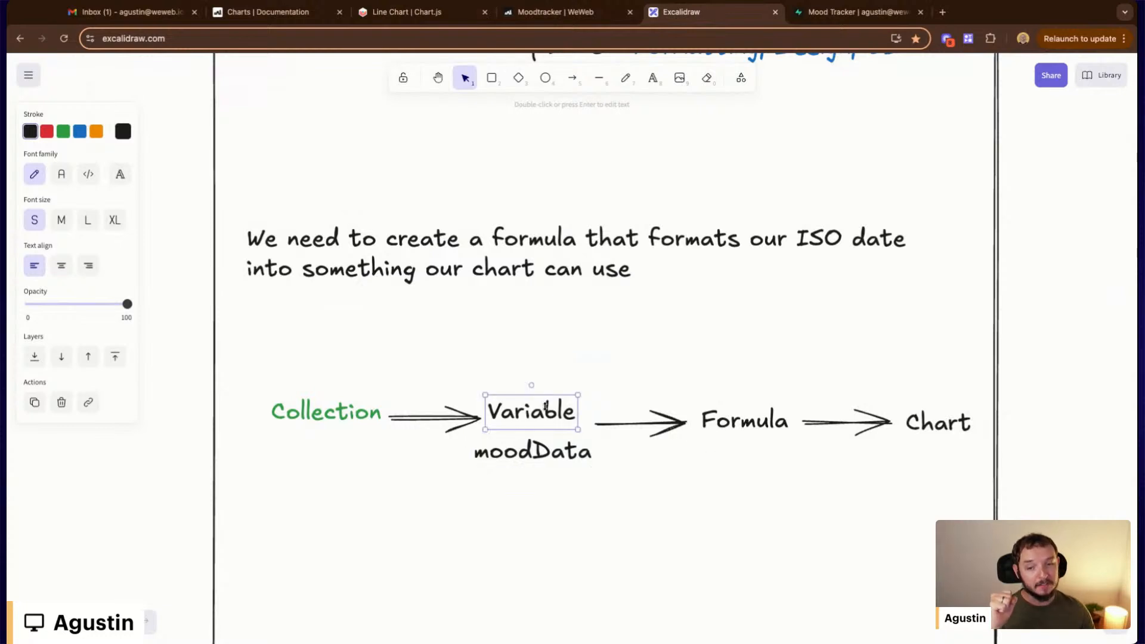
left_click(756, 426)
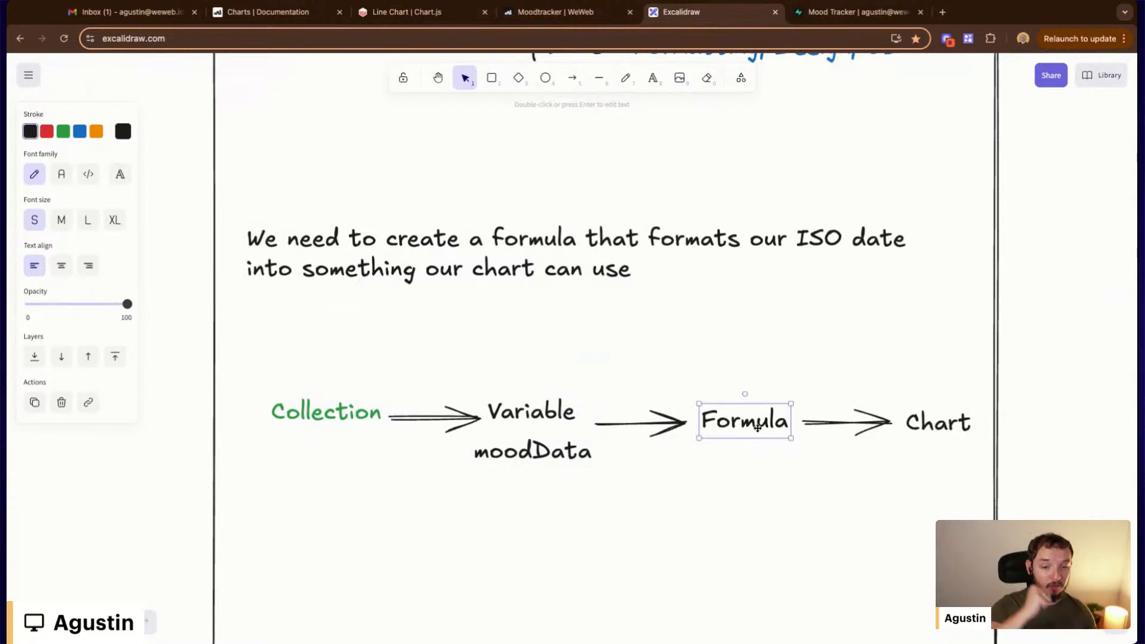
left_click_drag(256, 350, 604, 527)
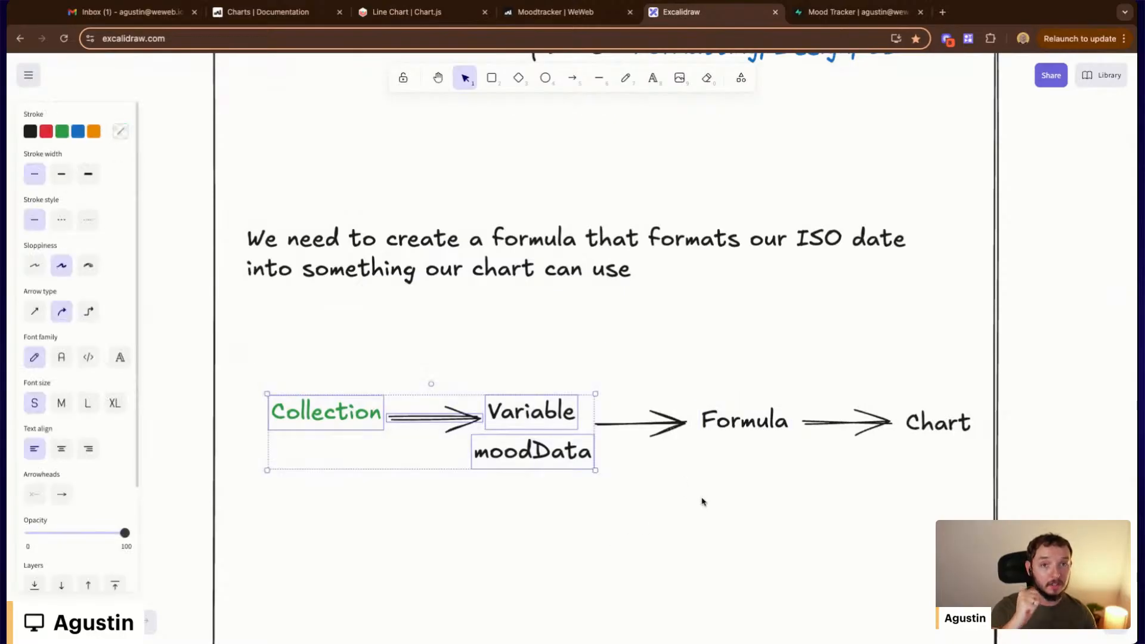
left_click(889, 421)
left_click(911, 427)
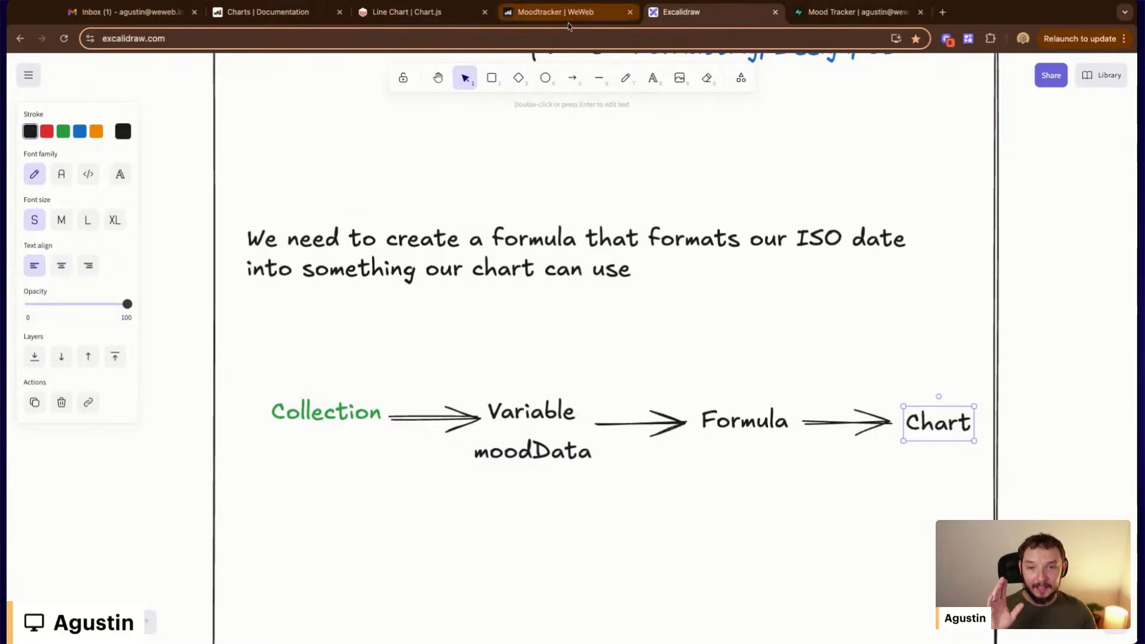
left_click_drag(240, 338, 972, 536)
left_click(911, 447)
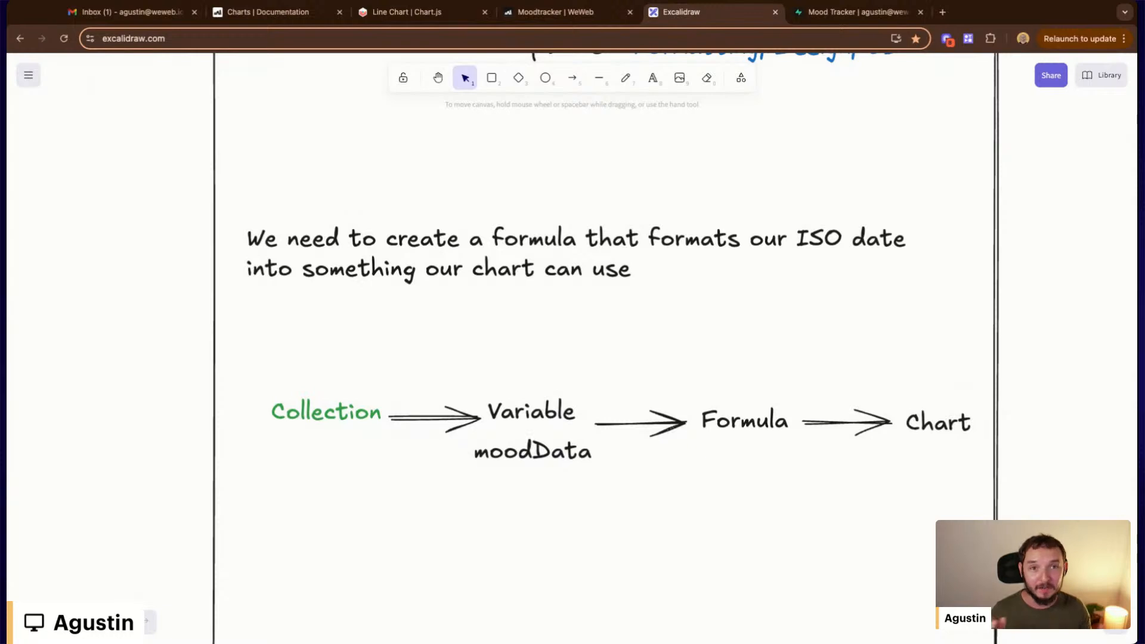
Return to WeWeb and close the Datasets formula and the Weekly Mood Data formula settings
left_click(581, 12)
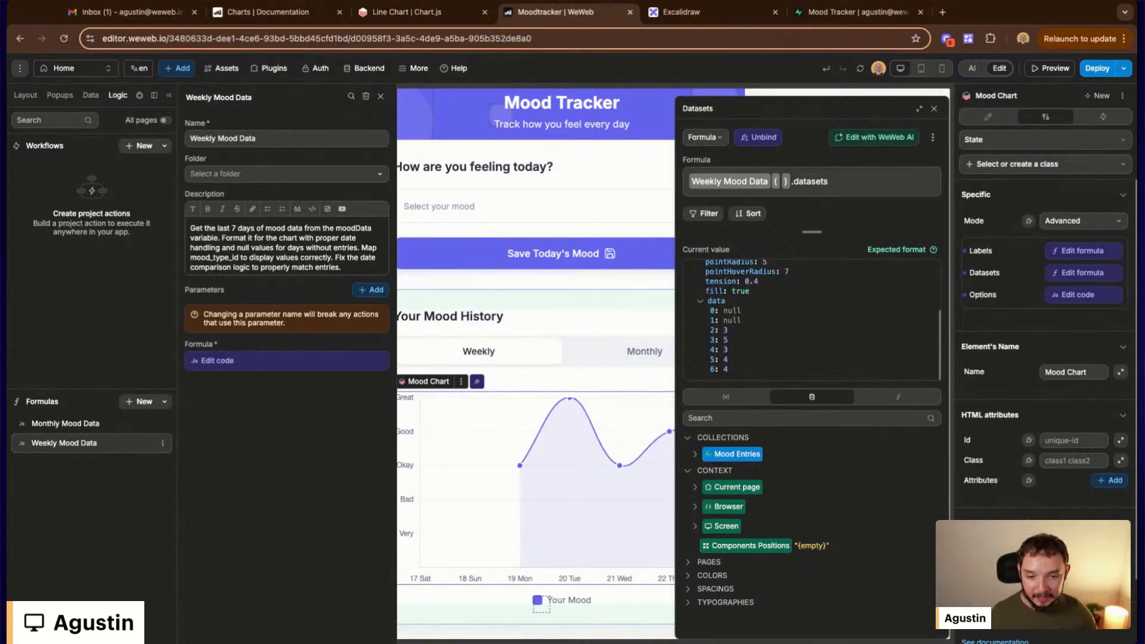
left_click(935, 110)
left_click(382, 97)
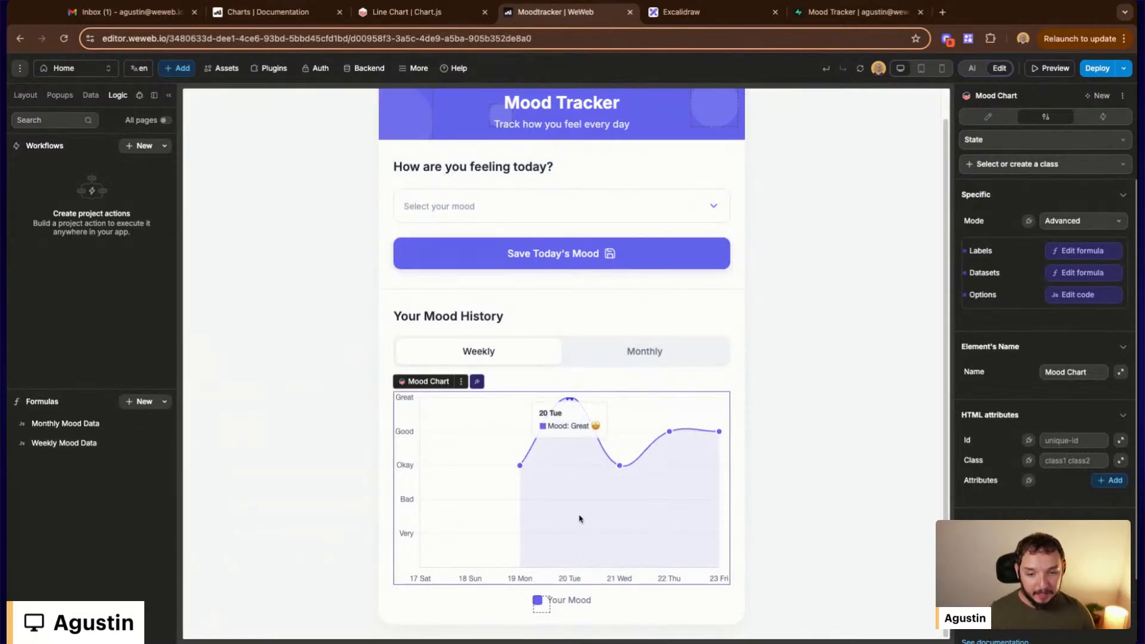
Switch to Supabase and delete the row with id 9 from the mood_entries table
left_click(892, 20)
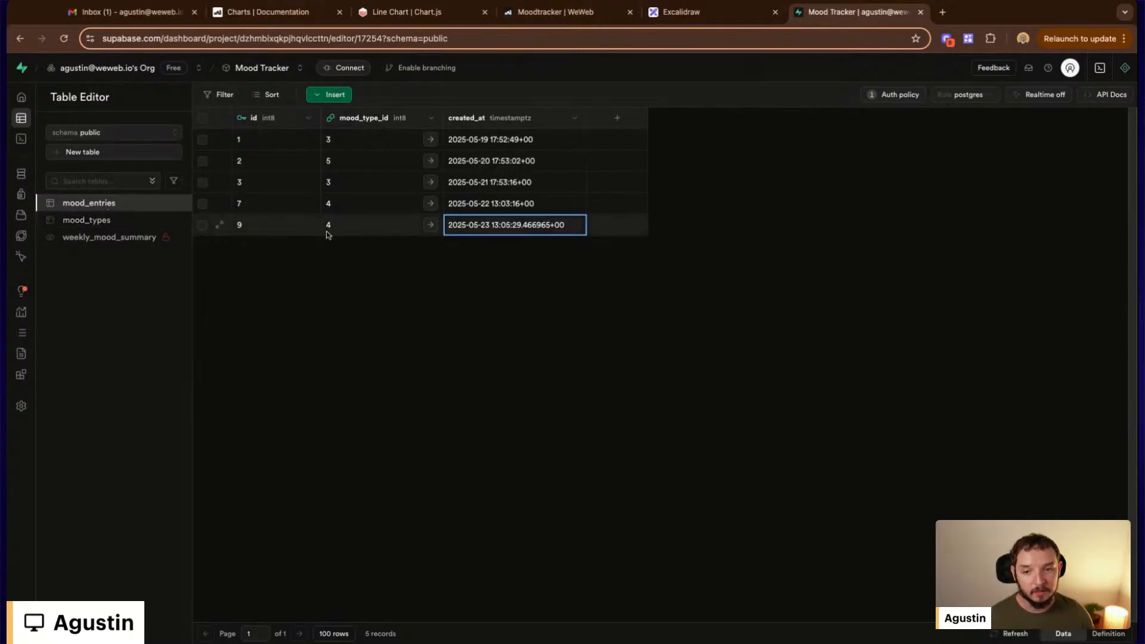
left_click(202, 225)
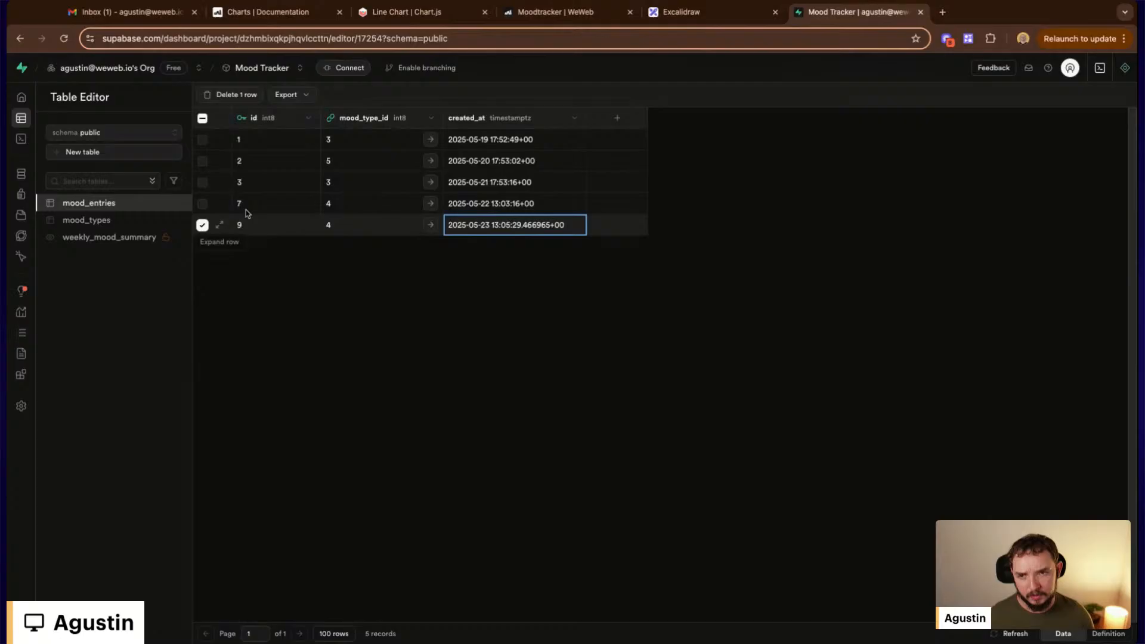
left_click(231, 96)
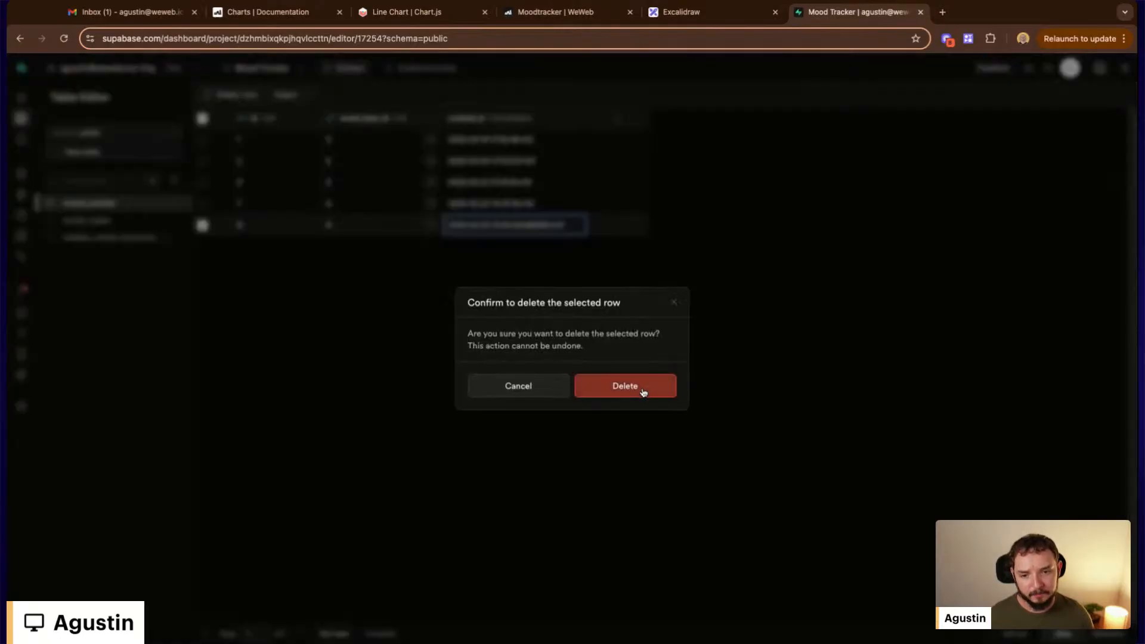
left_click(625, 386)
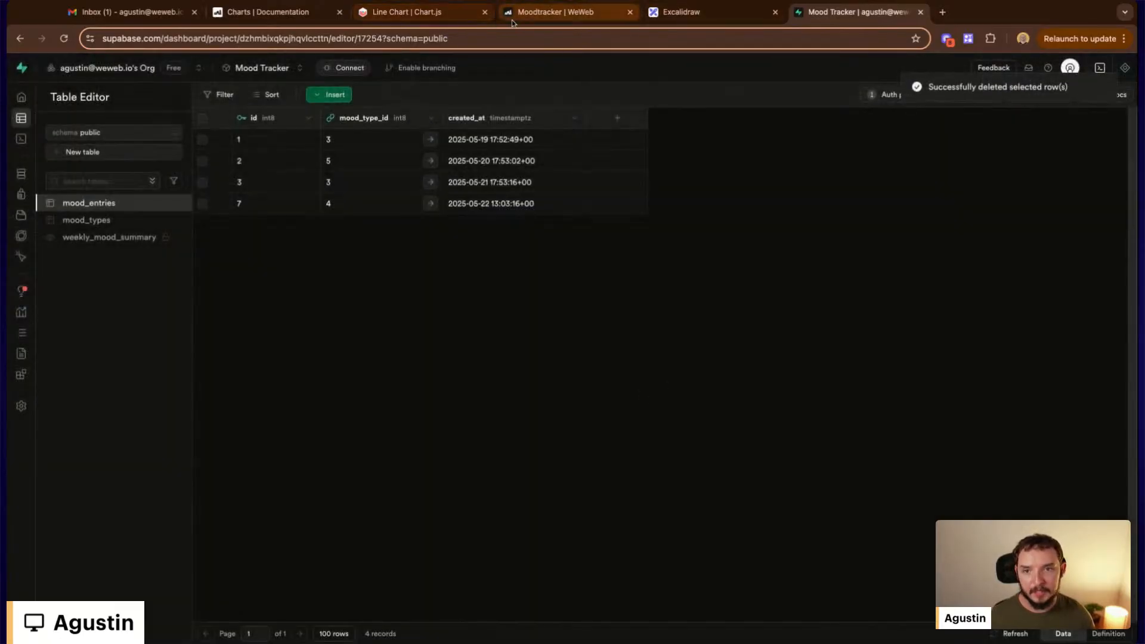
Return to WeWeb and refresh the Mood Tracker page in the editor
left_click(539, 12)
left_click(807, 404)
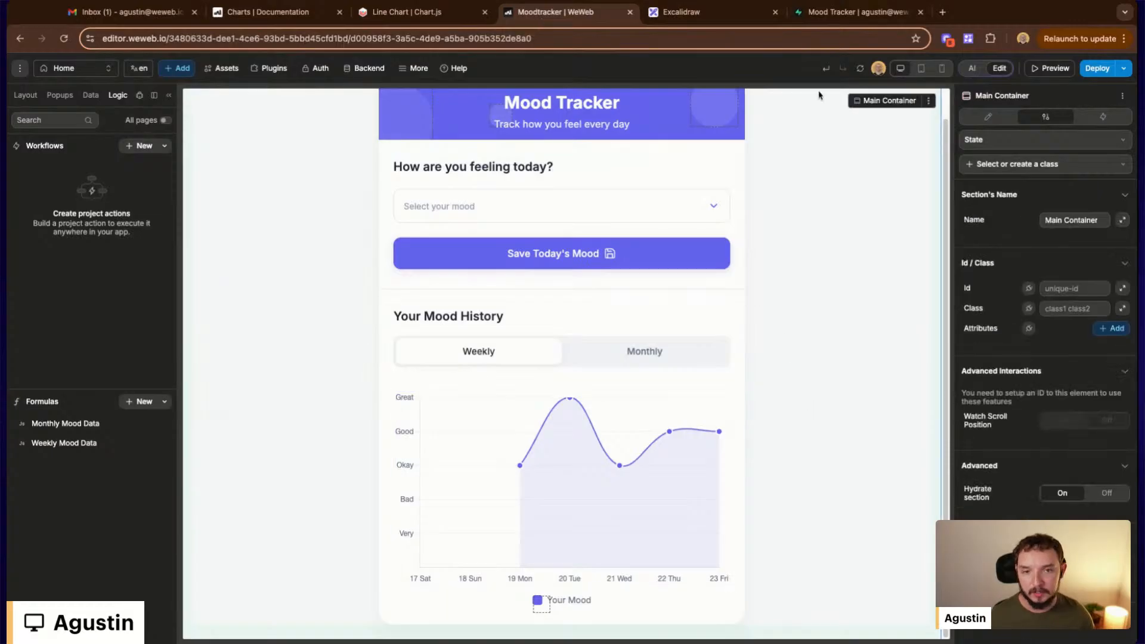
left_click(860, 69)
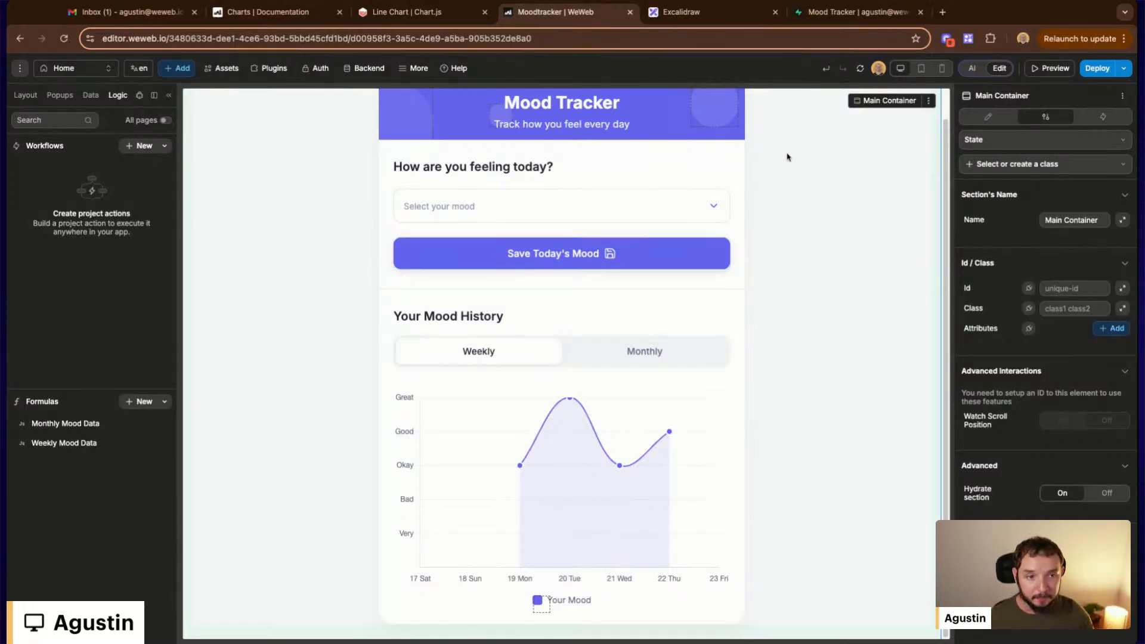
Preview the Mood Tracker page and open the list of moods under "How are you feeling today?"
left_click(628, 257)
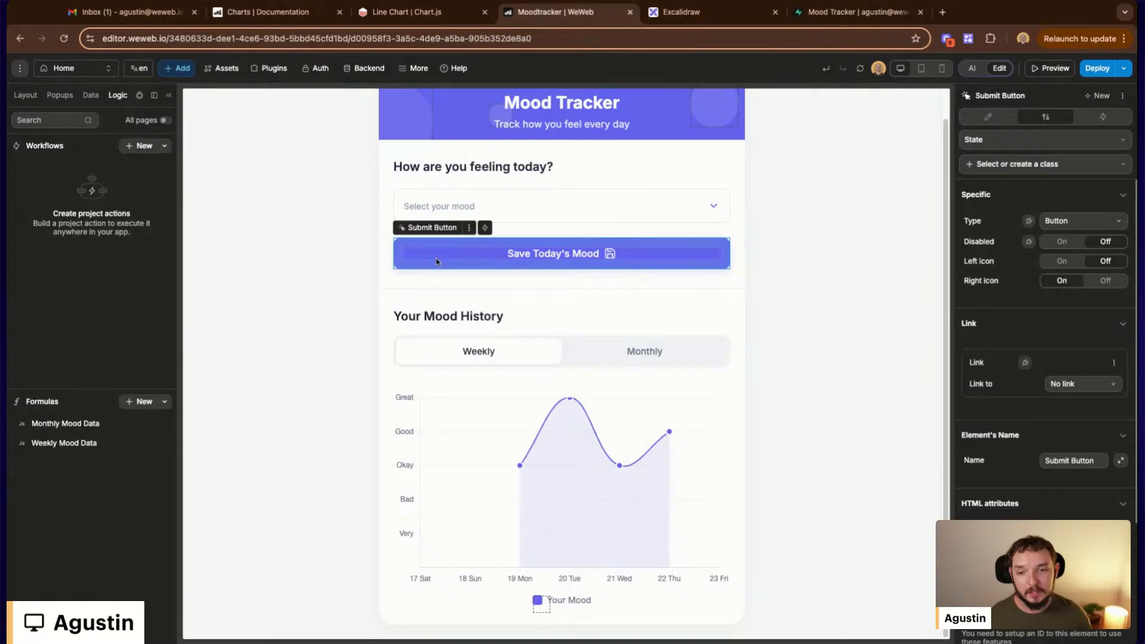
left_click(1051, 69)
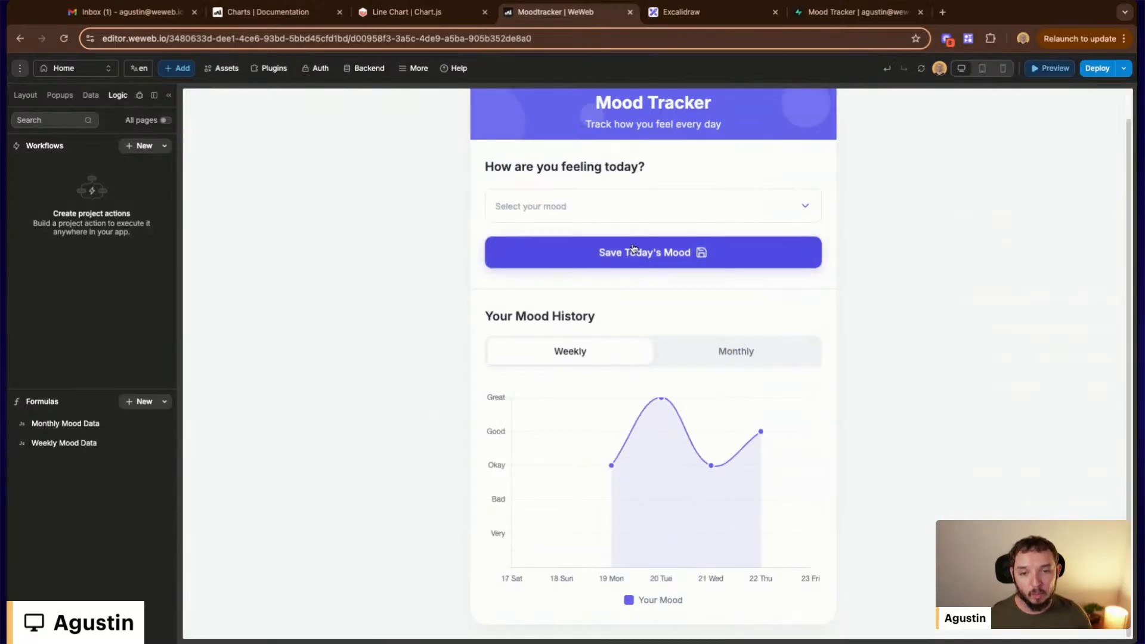
left_click(678, 214)
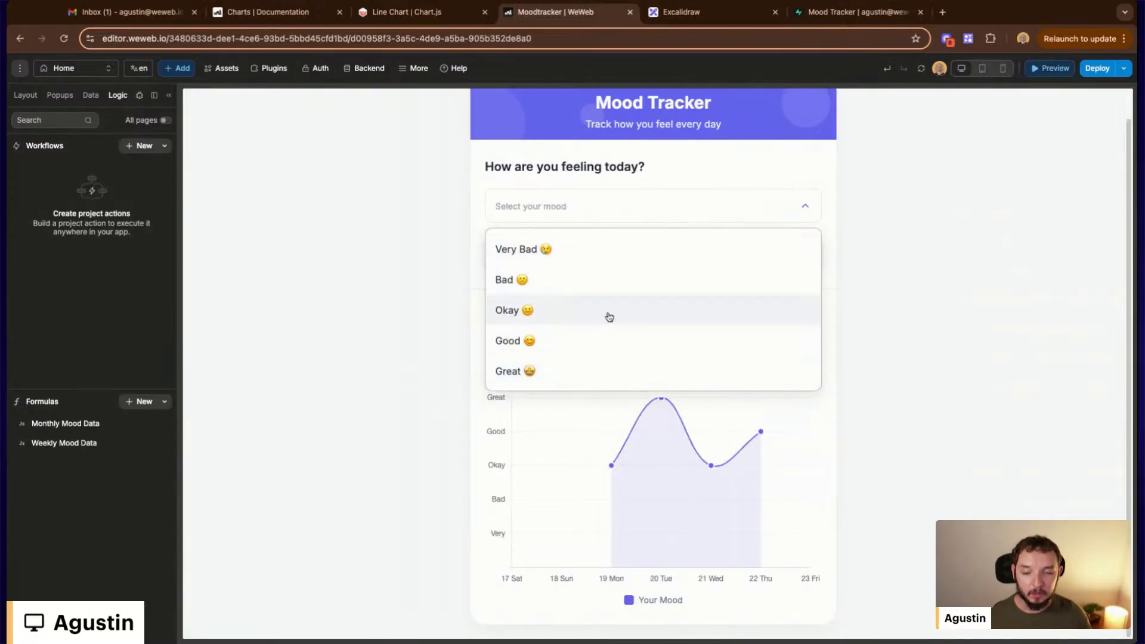
Check the mood names and ids in Supabase's mood_types table and return to the WeWeb preview
left_click(858, 11)
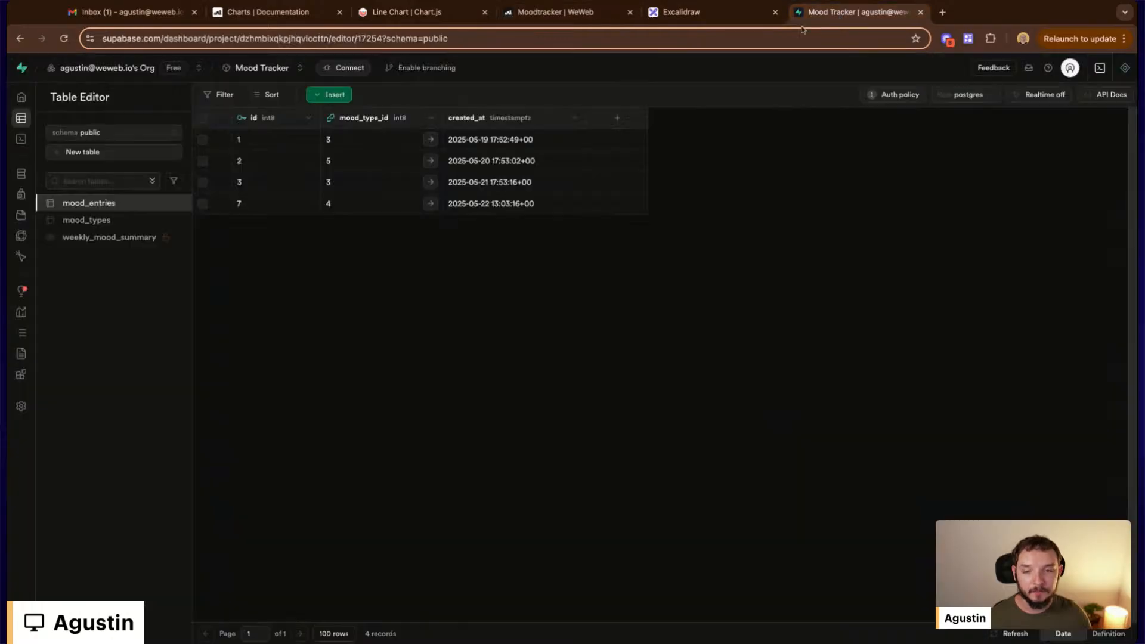
left_click(105, 222)
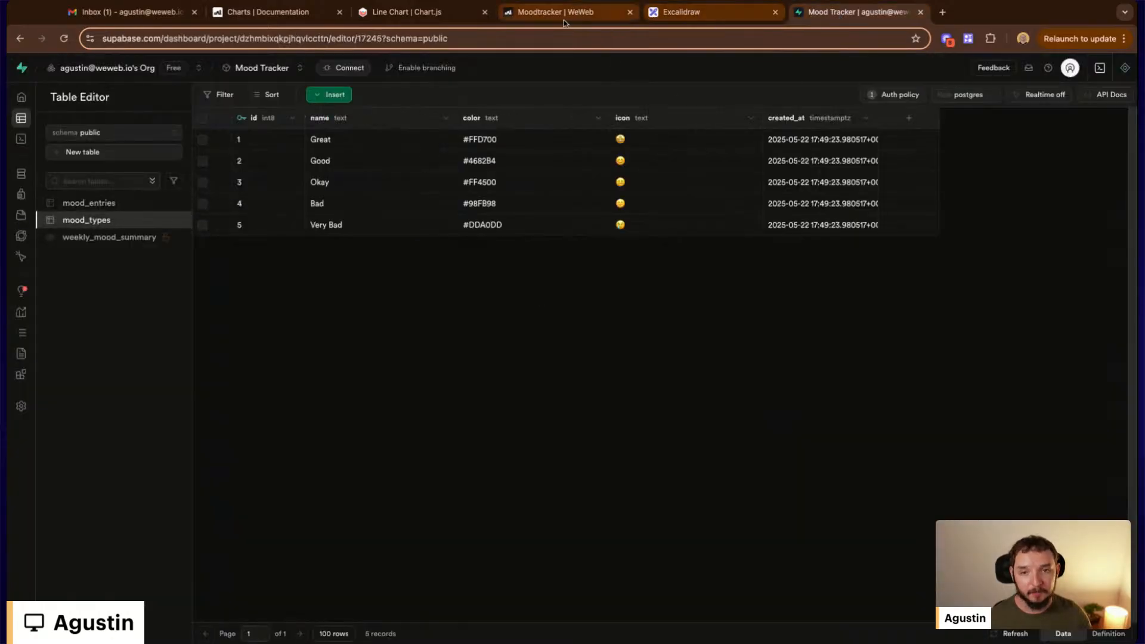
left_click(554, 12)
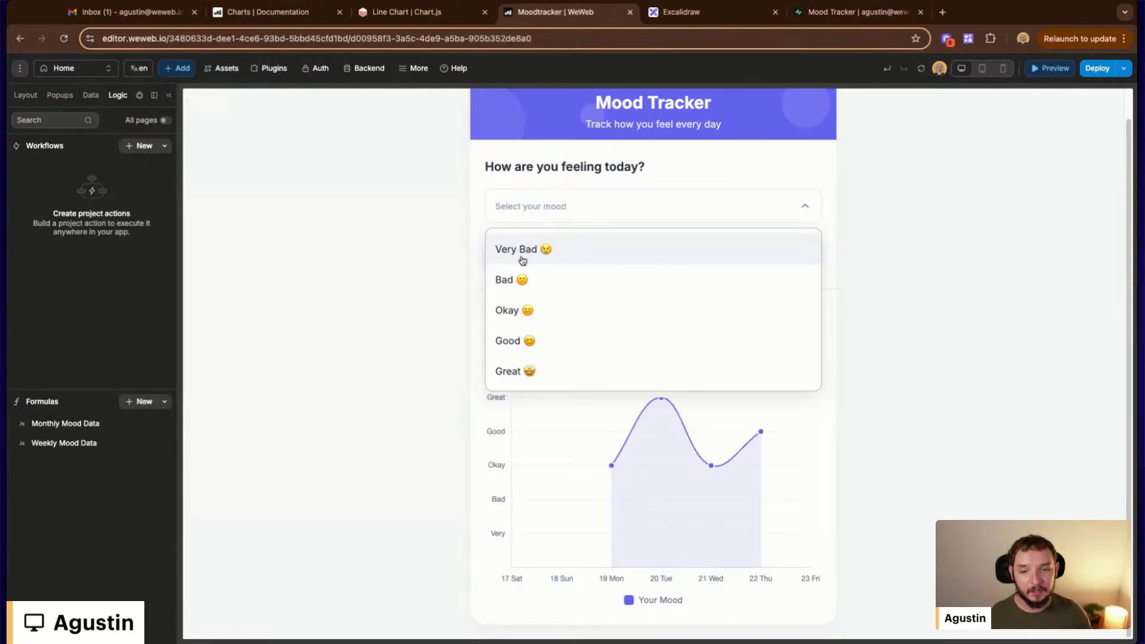
Choose Good as today's mood, save it, and dismiss the success popup
left_click(431, 219)
left_click(619, 214)
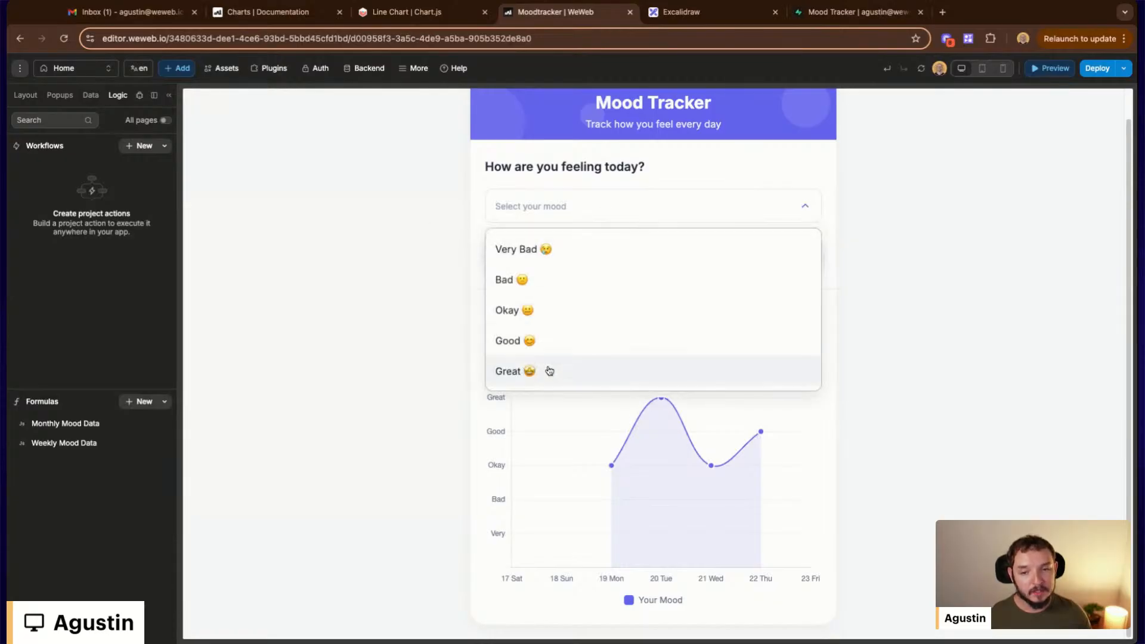
left_click(528, 341)
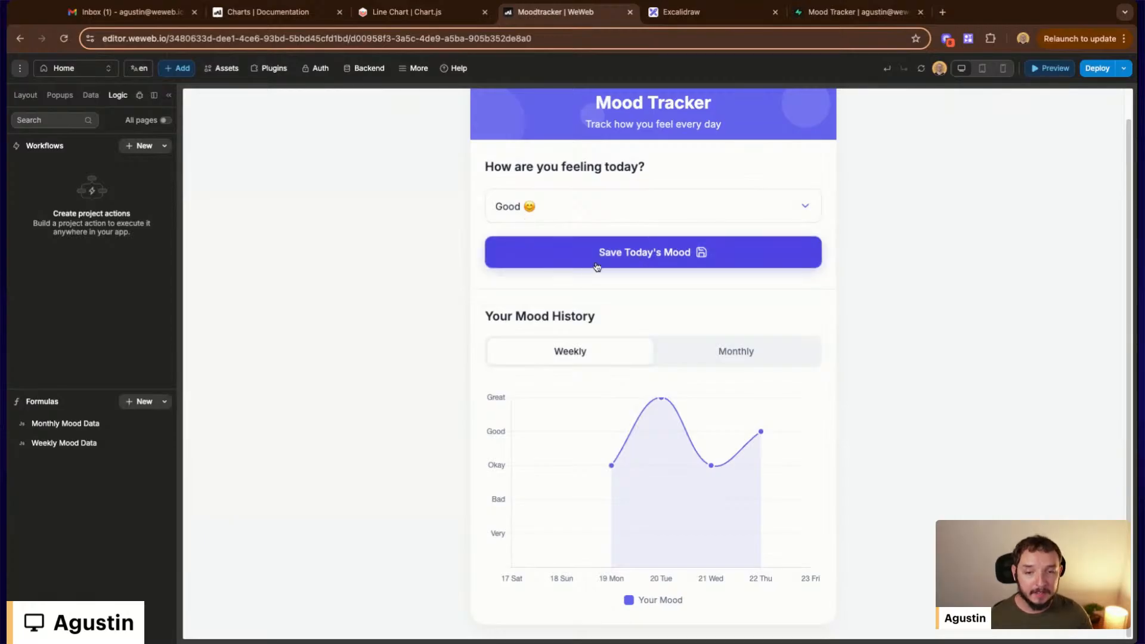
left_click(673, 261)
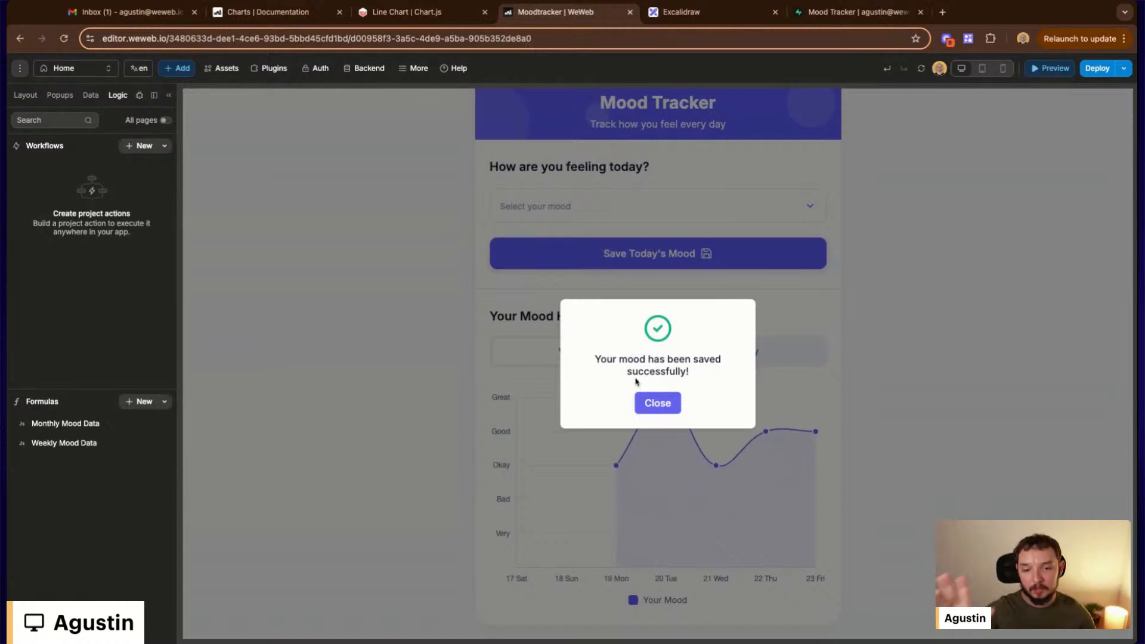
left_click(656, 411)
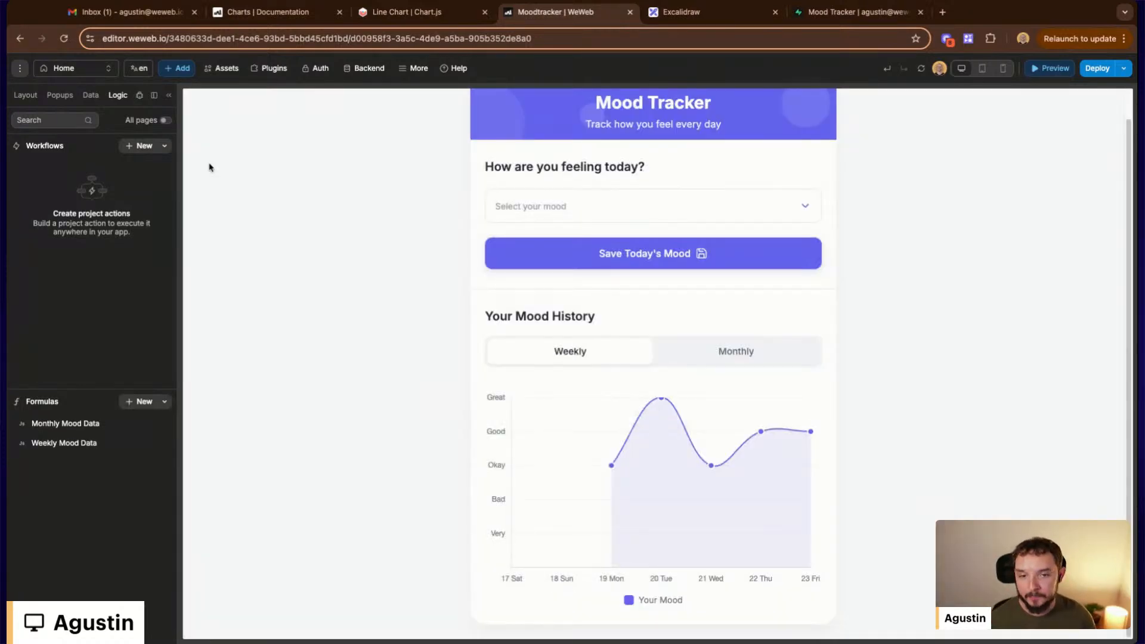
Check the 23 Fri point in the weekly chart, then leave the preview and open the Submit Button's Save Mood Entry workflow
mouse_move(813, 433)
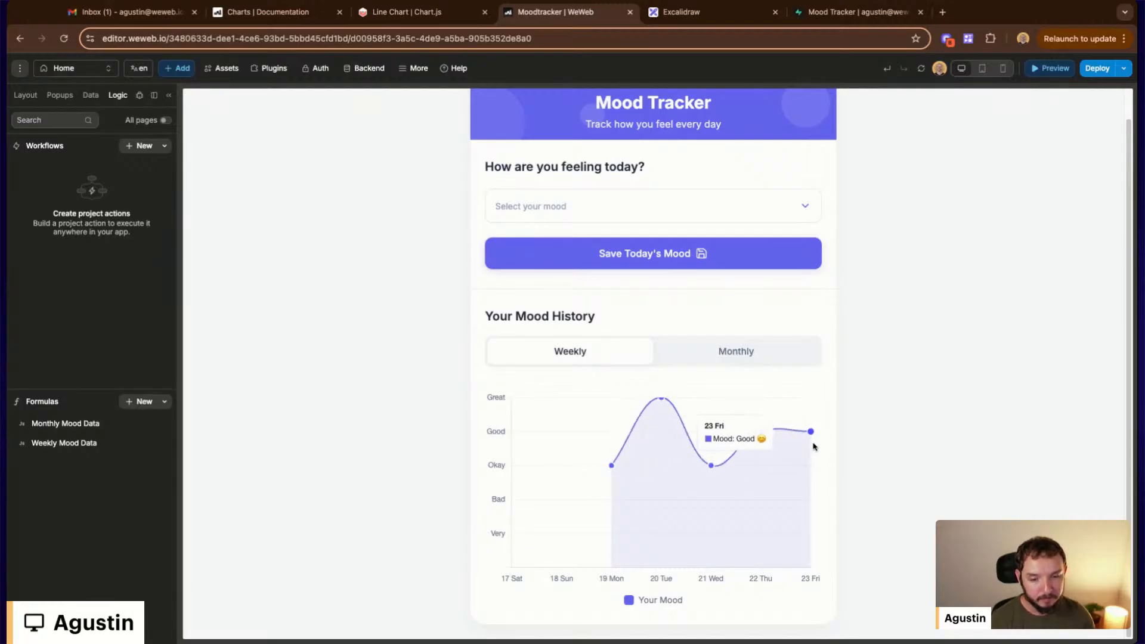
left_click(1047, 68)
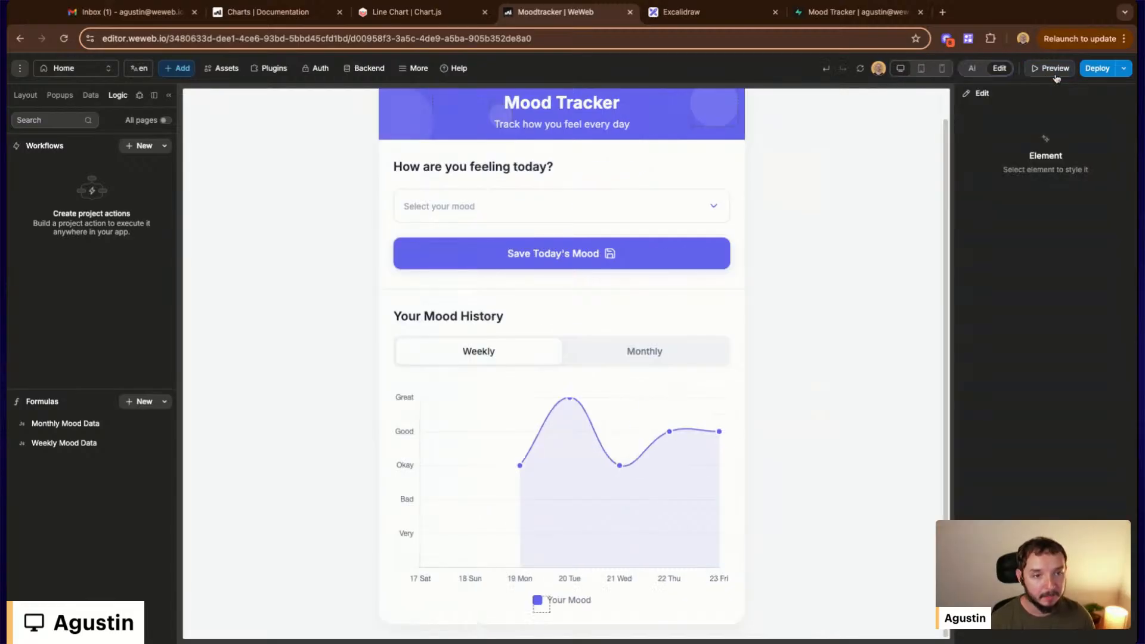
left_click(566, 245)
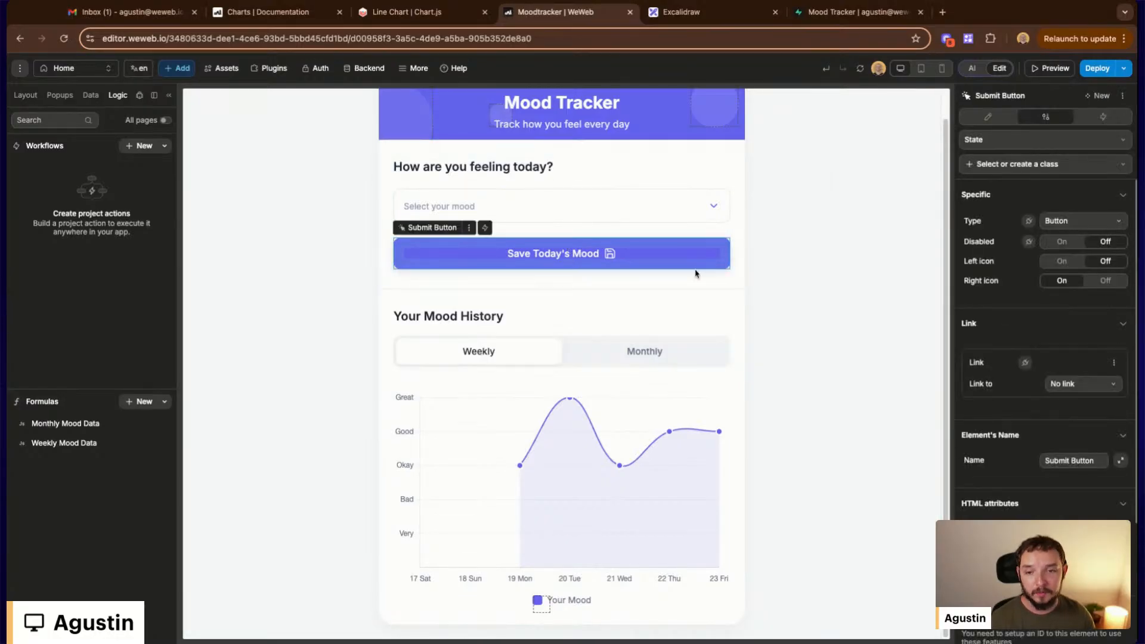
left_click(1103, 117)
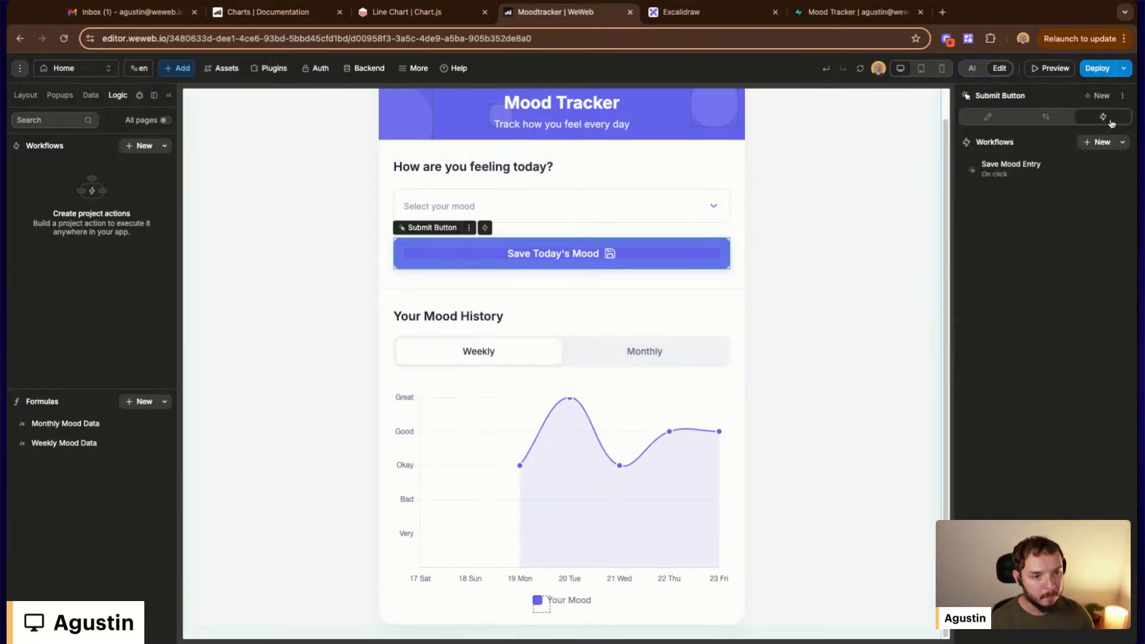
left_click(1034, 171)
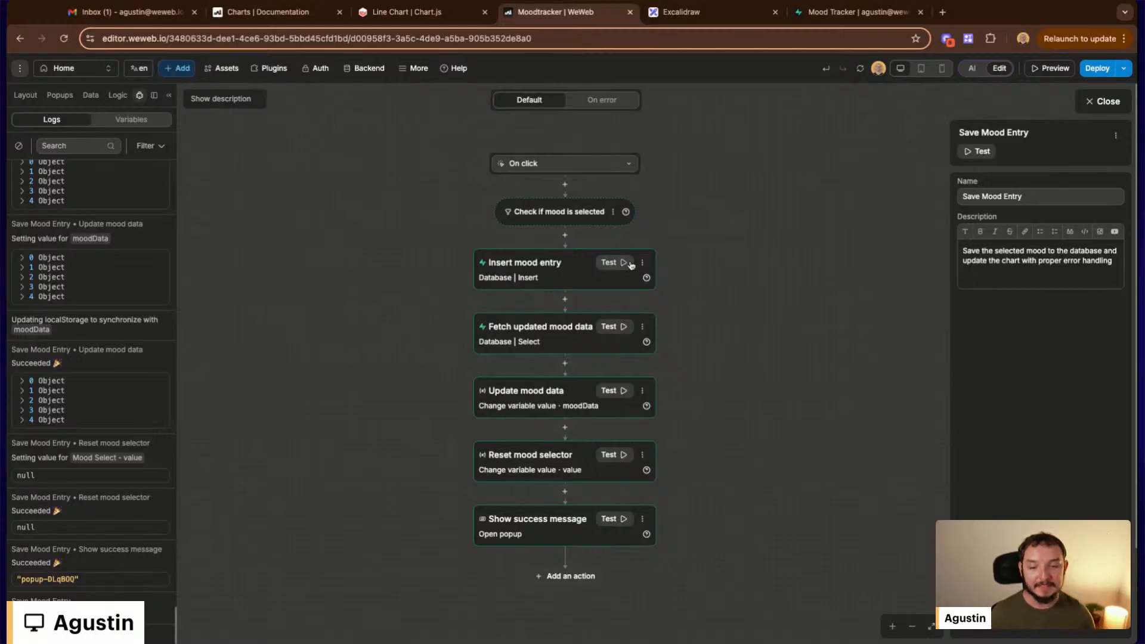
scroll(815, 565, "down", 2)
scroll(815, 564, "up", 2)
left_click(815, 564)
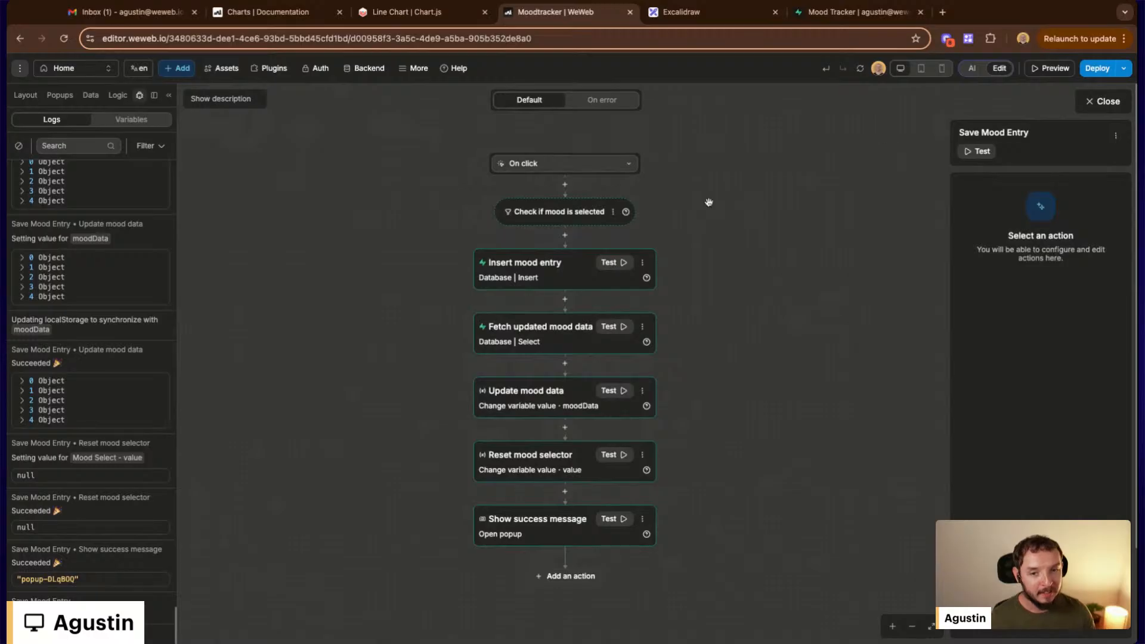
Inspect the Check if mood is selected condition and Insert mood entry's mood_type_id formula, then close the workflow
left_click(579, 221)
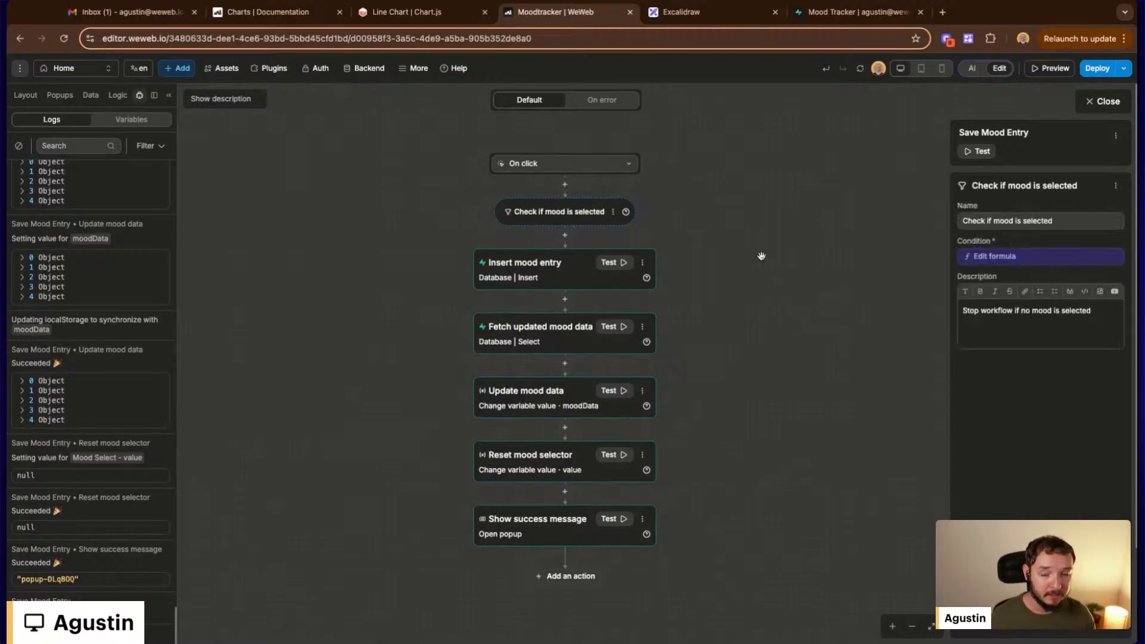
left_click(539, 278)
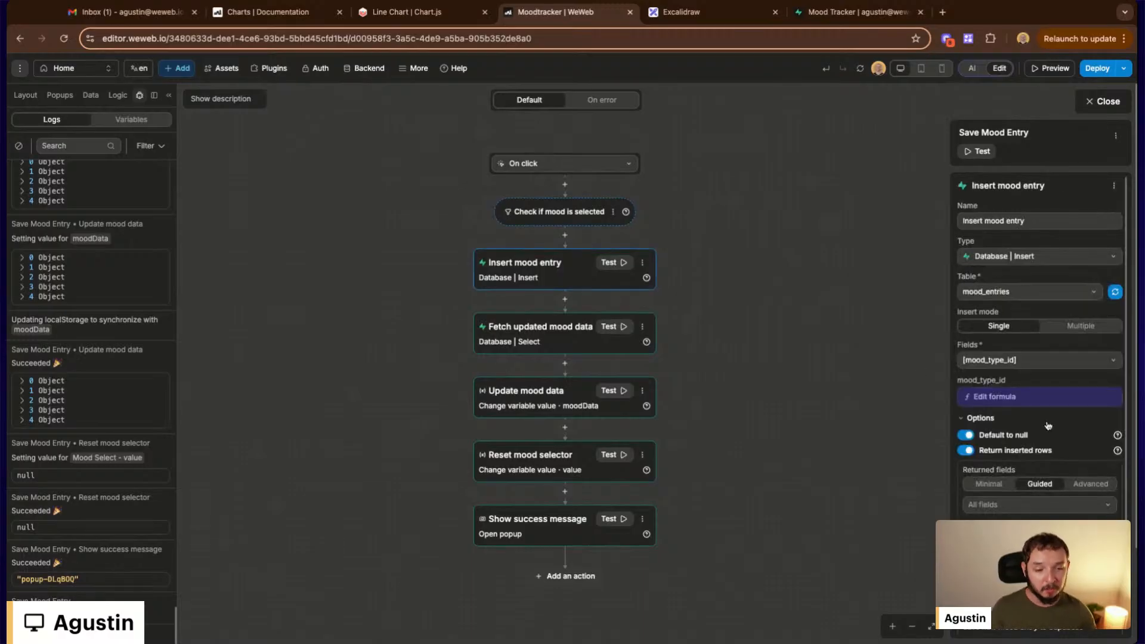
left_click(1020, 398)
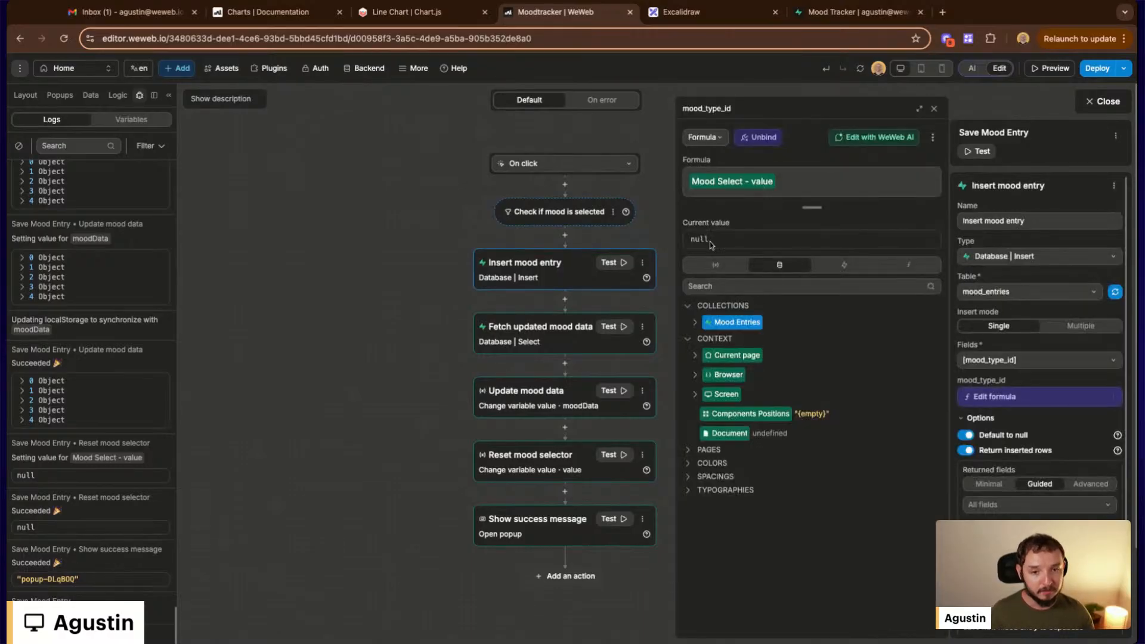
left_click(1105, 101)
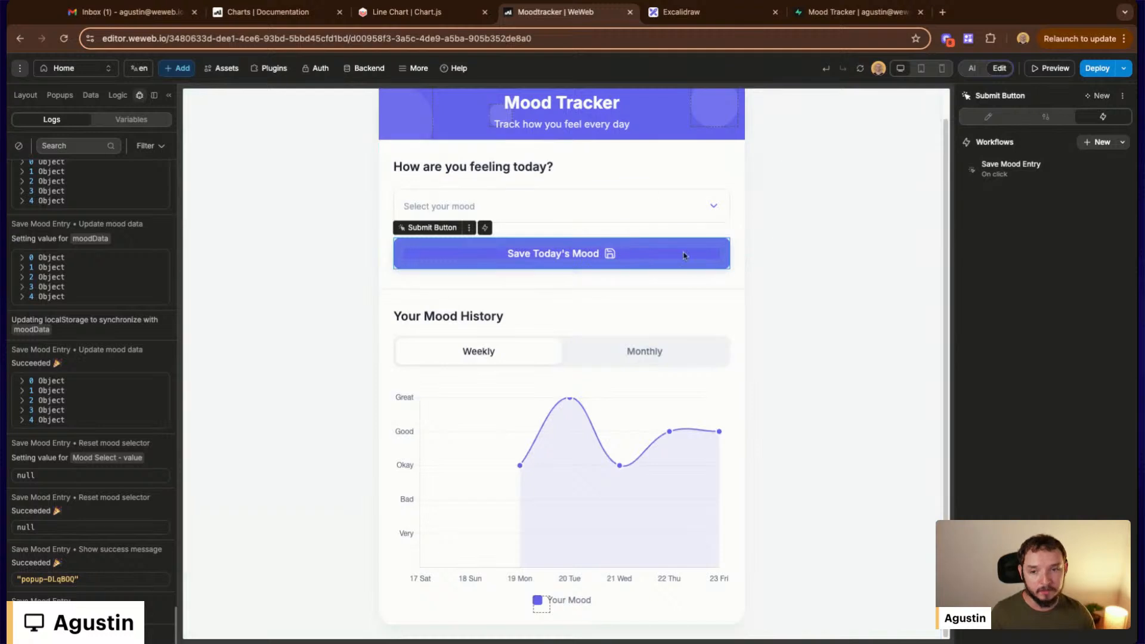
Preview the Mood Tracker page, choose Okay as today's mood without saving it, and return to editing
left_click(1052, 70)
left_click(730, 209)
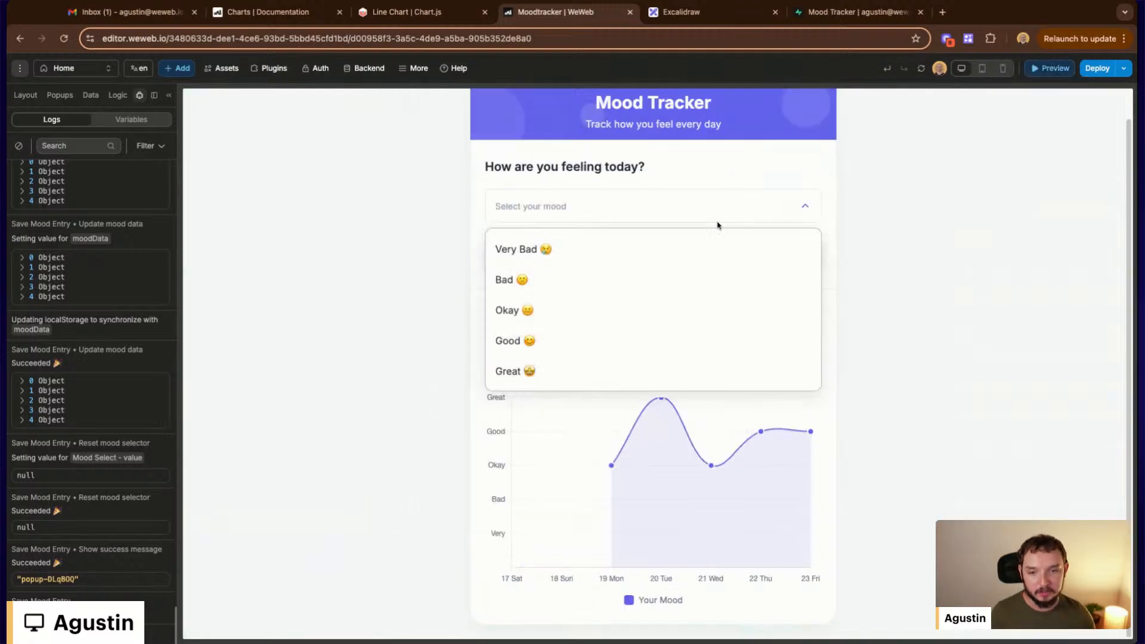
left_click(574, 313)
left_click(1061, 72)
Reopen Save Mood Entry and examine how Insert mood entry's mood_type_id formula uses the Mood Select value, then close the workflow
left_click(635, 250)
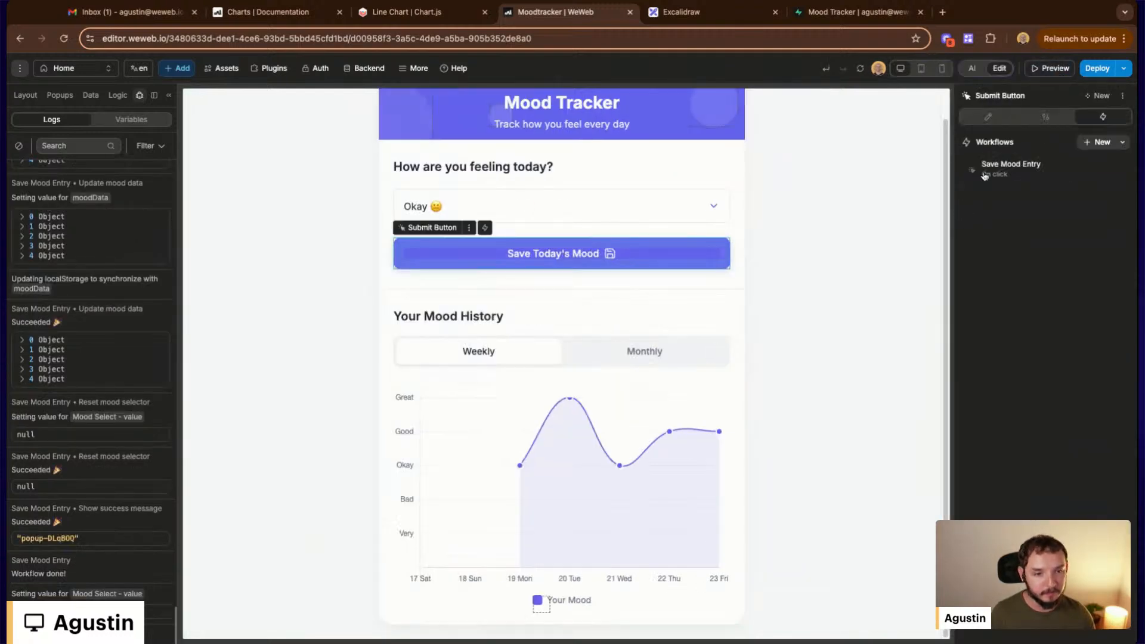
left_click(1008, 184)
left_click(550, 281)
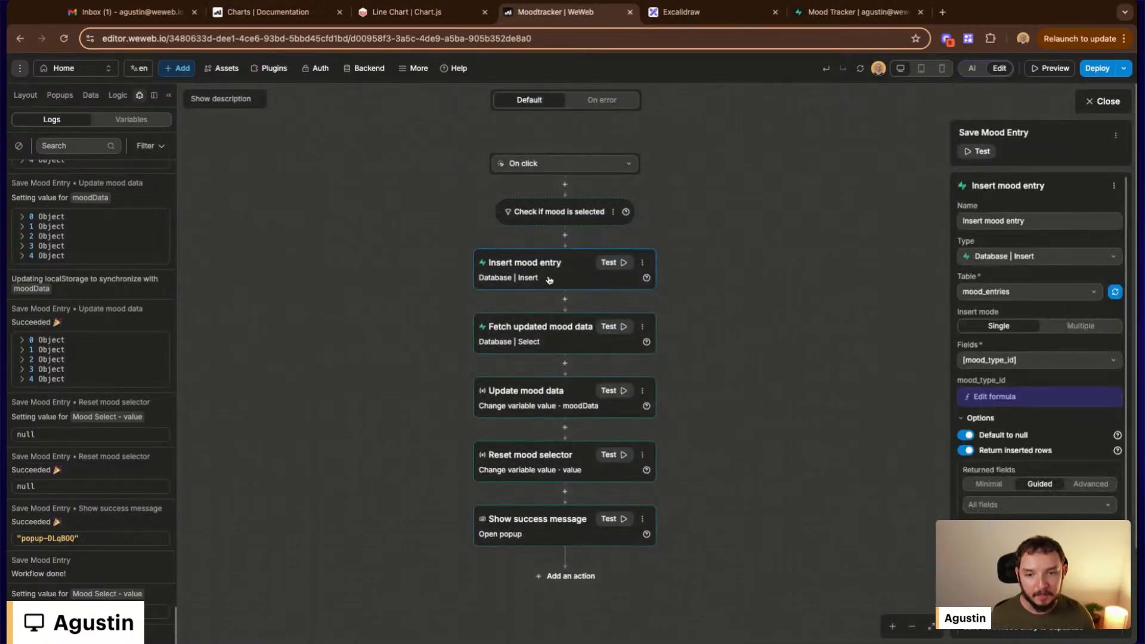
left_click(1018, 399)
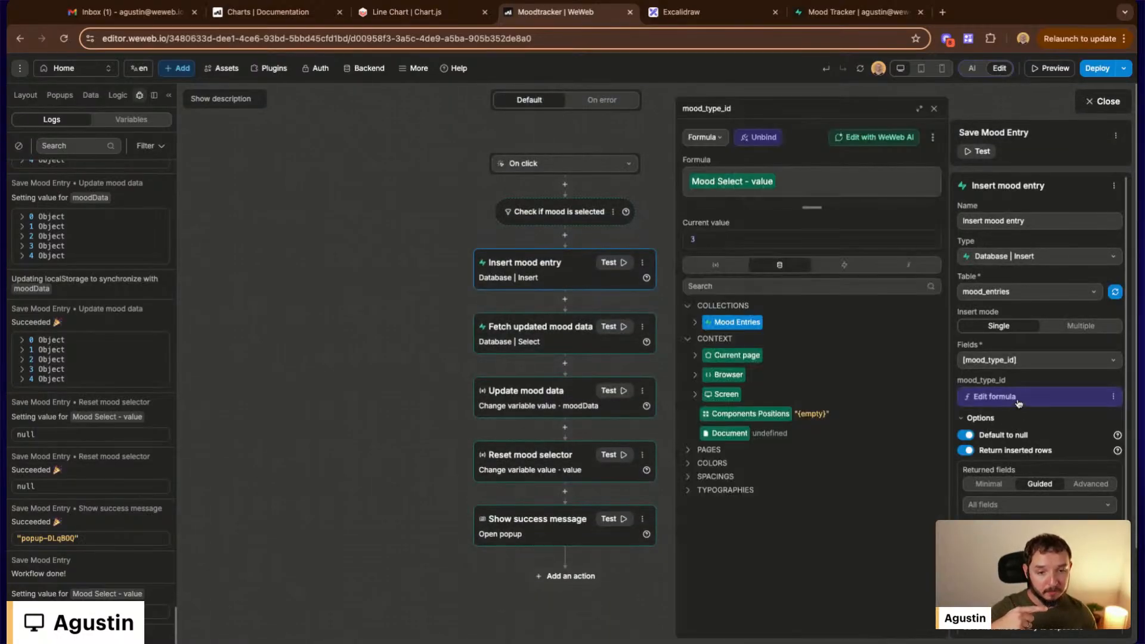
left_click(718, 265)
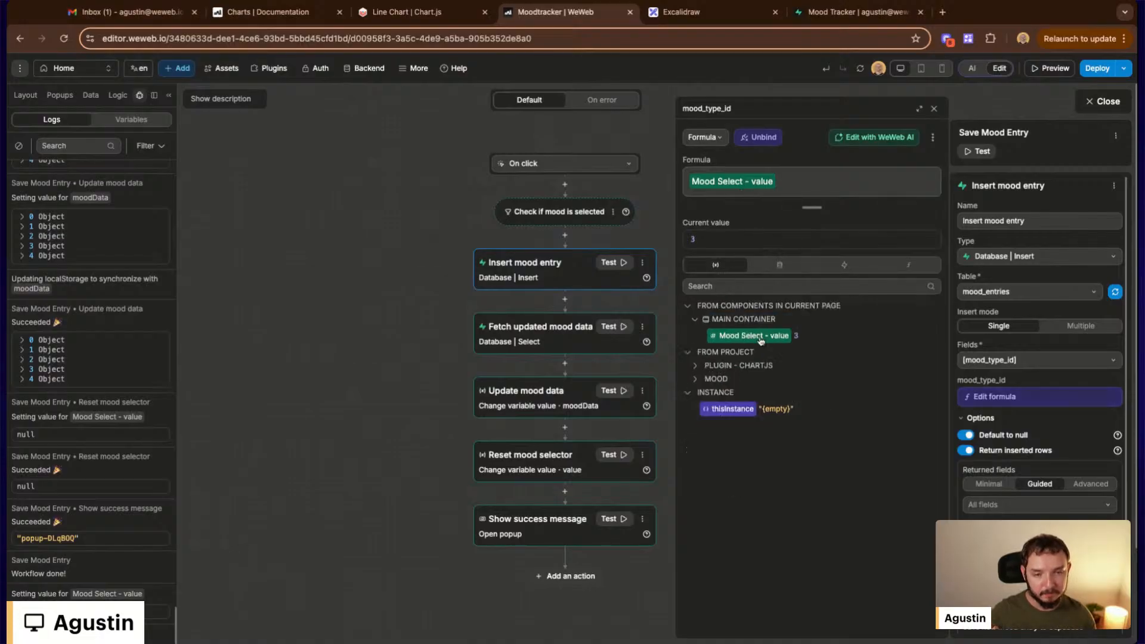
left_click(1105, 101)
Review the Fetch updated mood data and Update mood data actions in Save Mood Entry, and open the moodData variable
left_click(1073, 168)
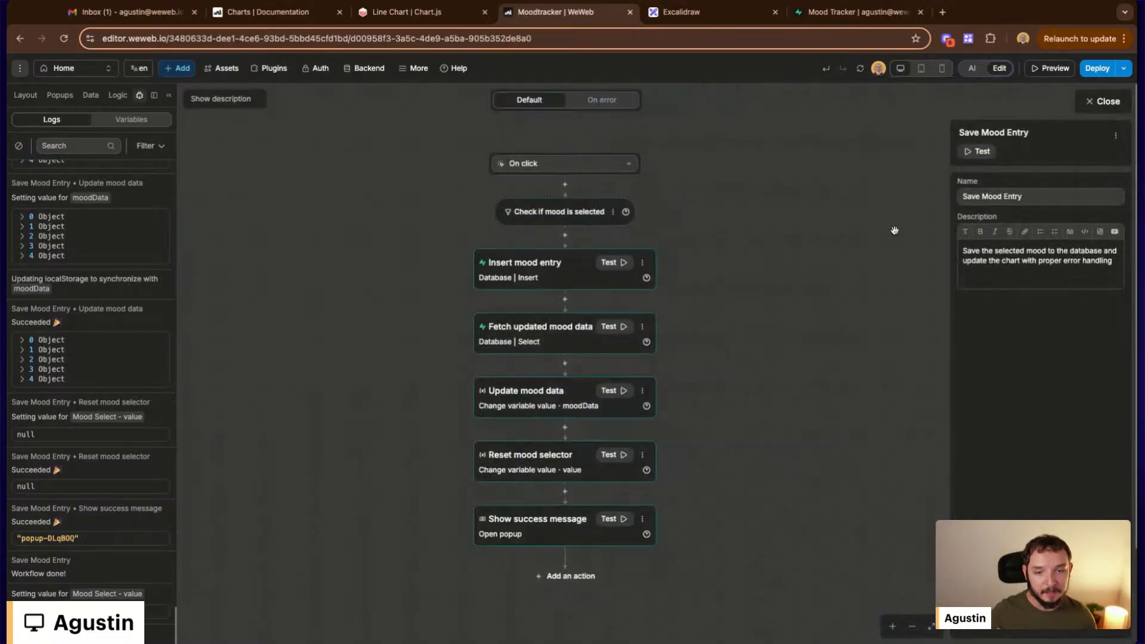
left_click(582, 343)
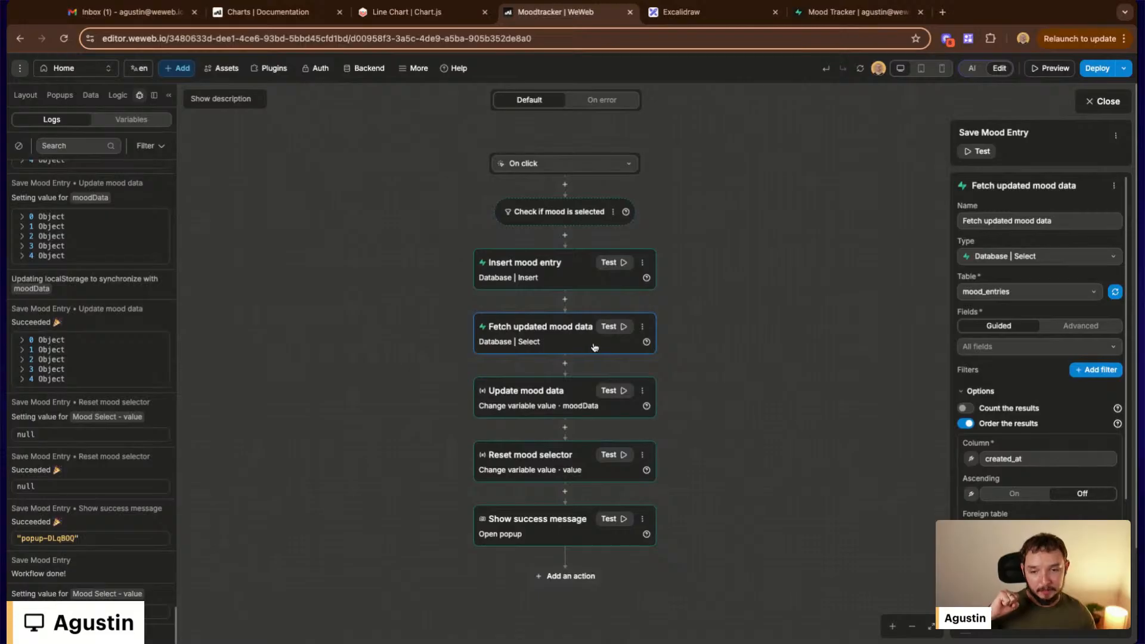
left_click(535, 404)
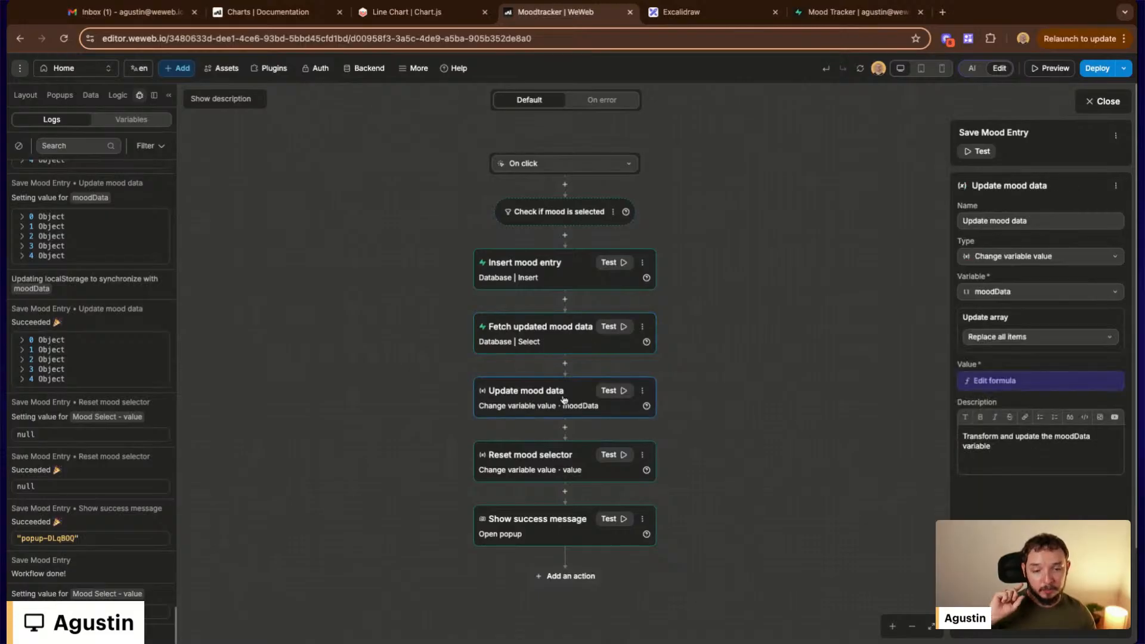
left_click(91, 95)
left_click(34, 421)
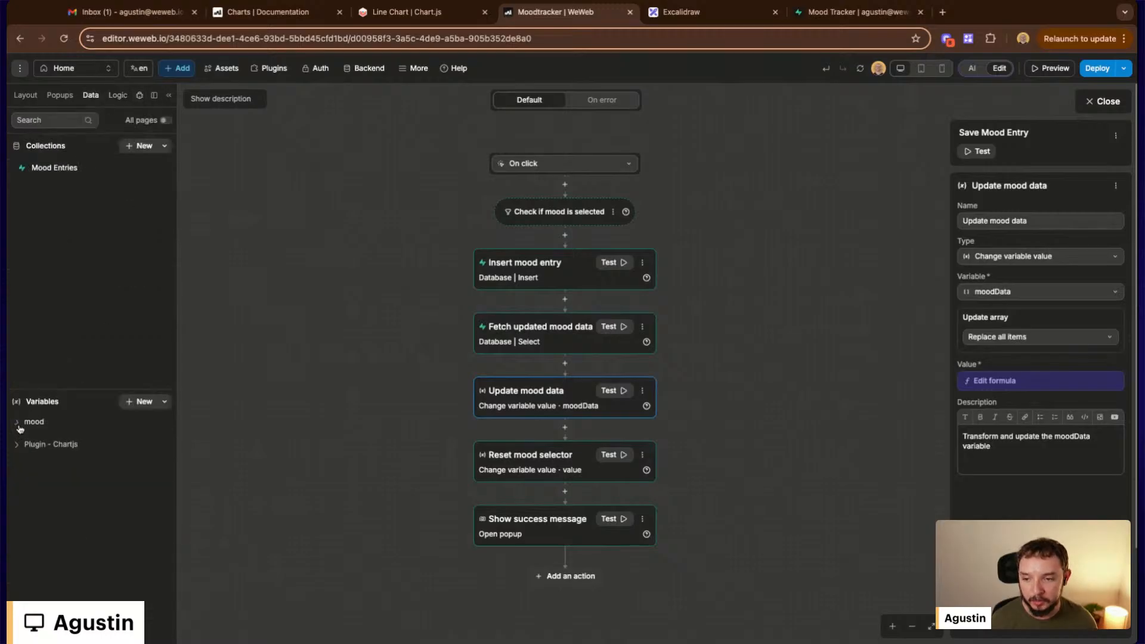
left_click(45, 443)
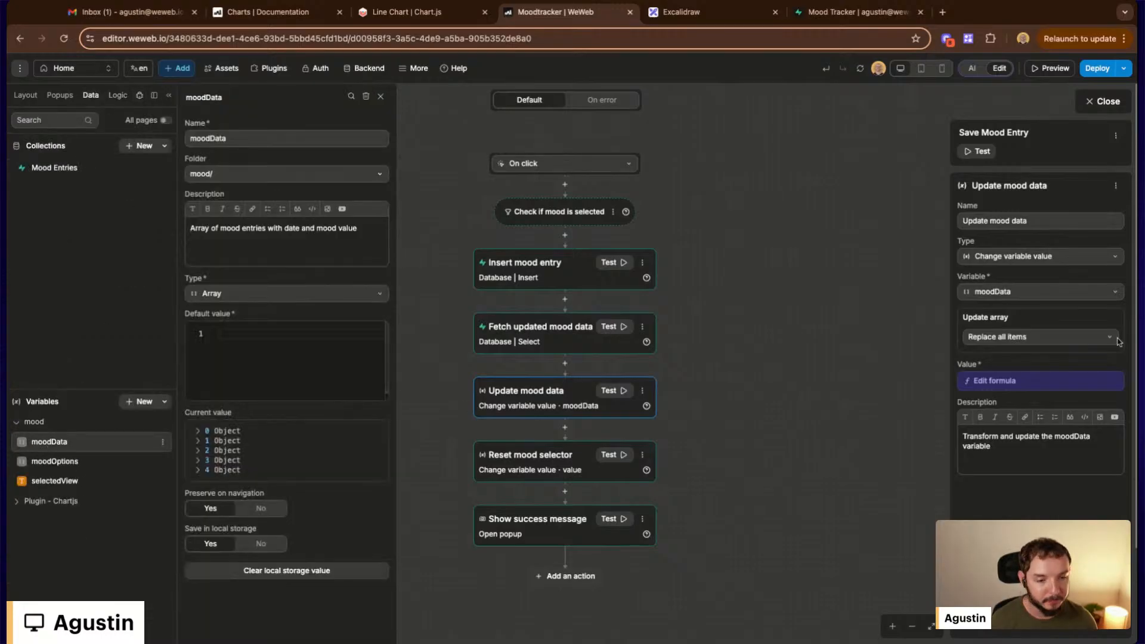
Review the workflow's Show success message action, then return to the page and select the Mood Chart
left_click(564, 466)
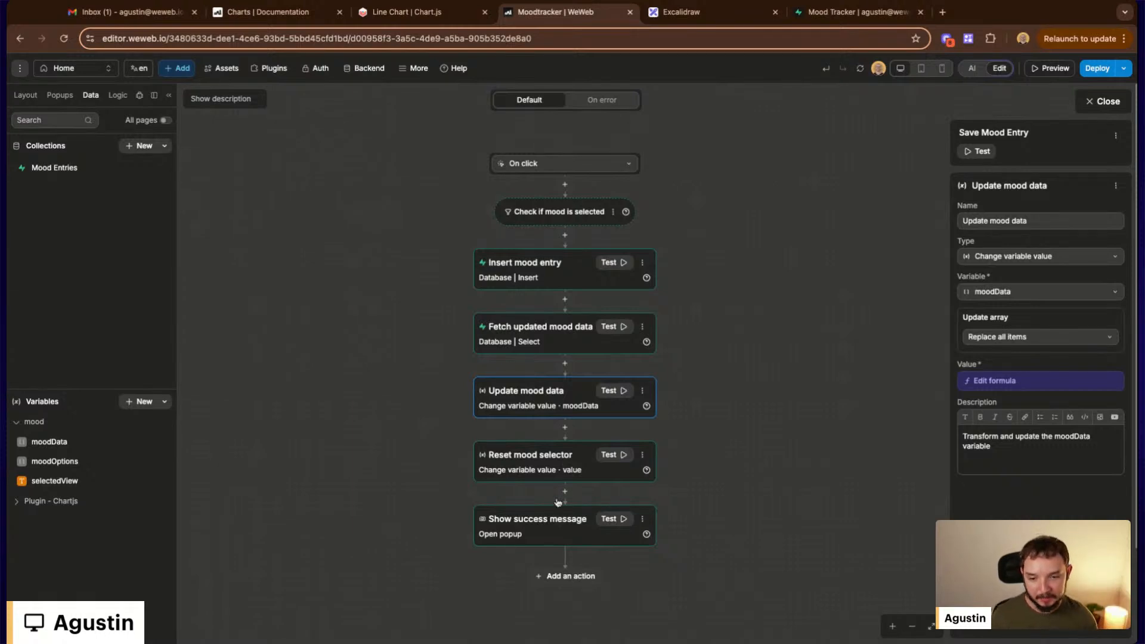
left_click(550, 543)
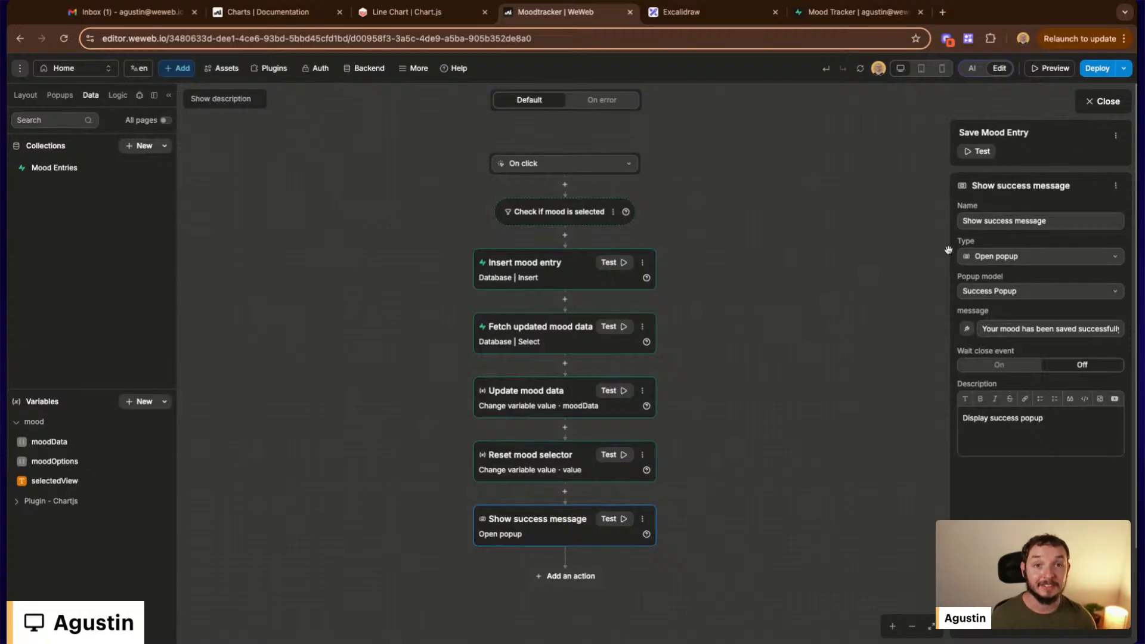
left_click(1121, 106)
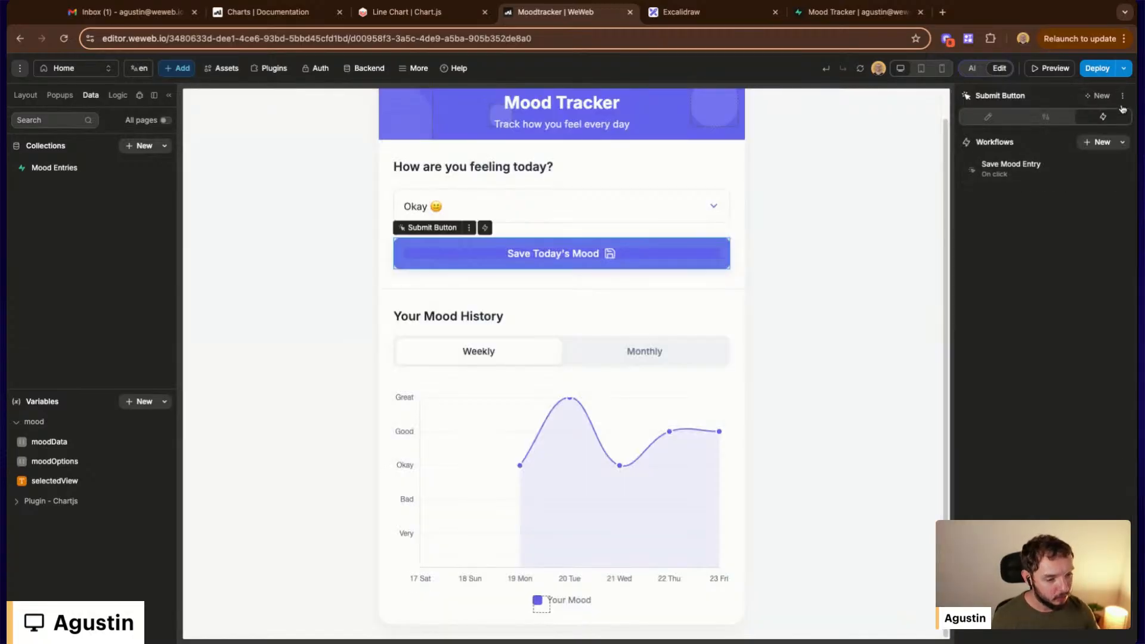
left_click(799, 289)
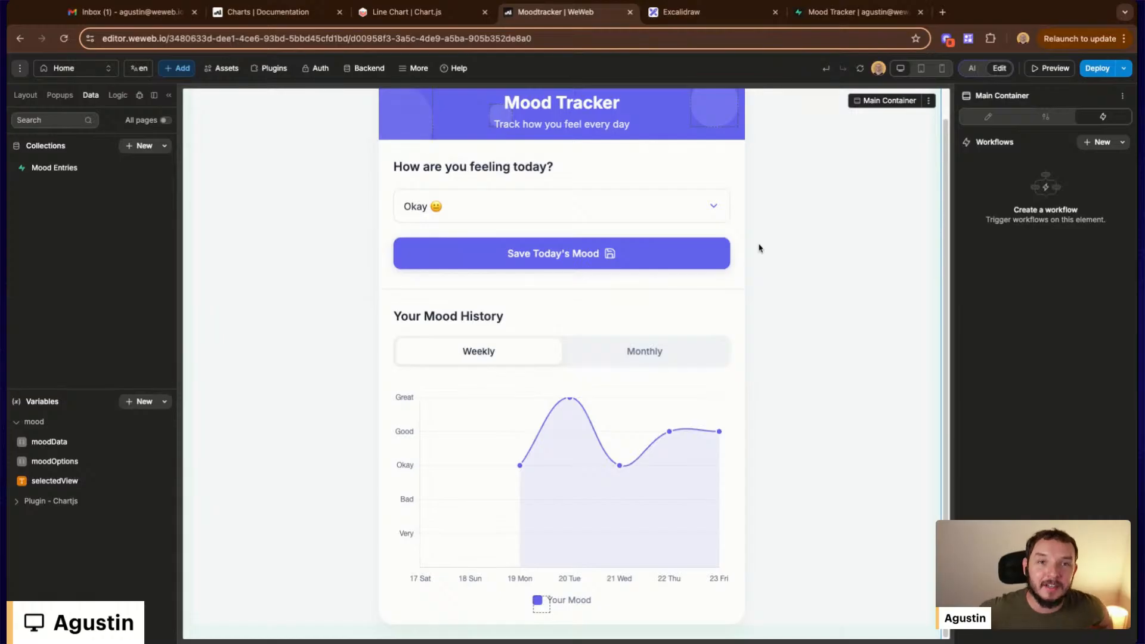
left_click(649, 474)
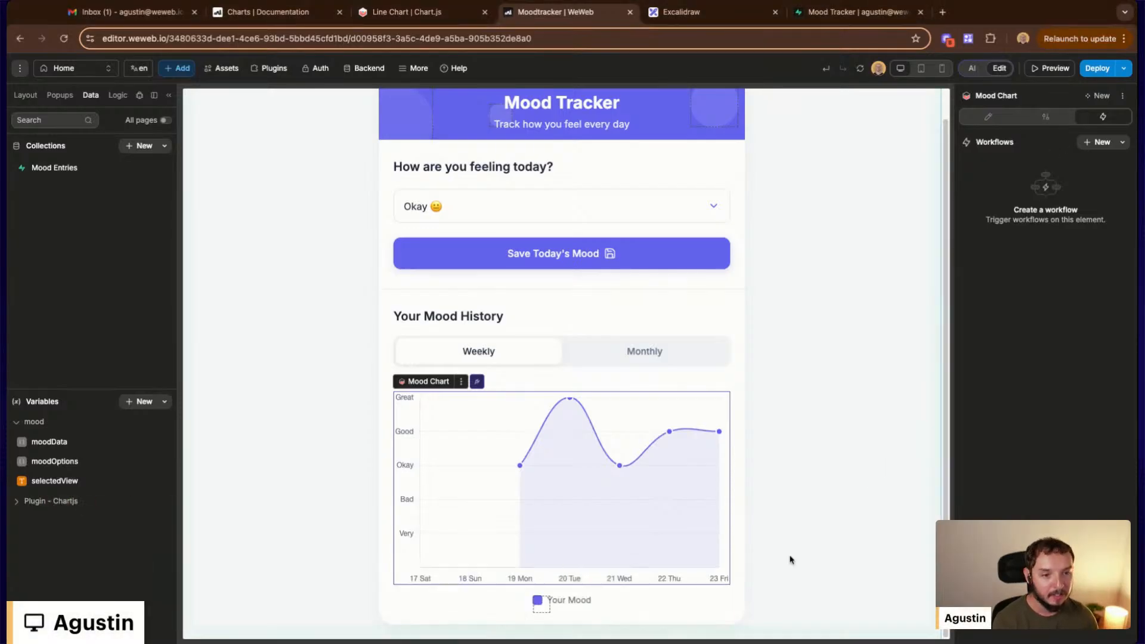
Open the Submit Button's Save Mood Entry workflow again, review the Insert mood entry settings, and close the workflow
left_click(641, 265)
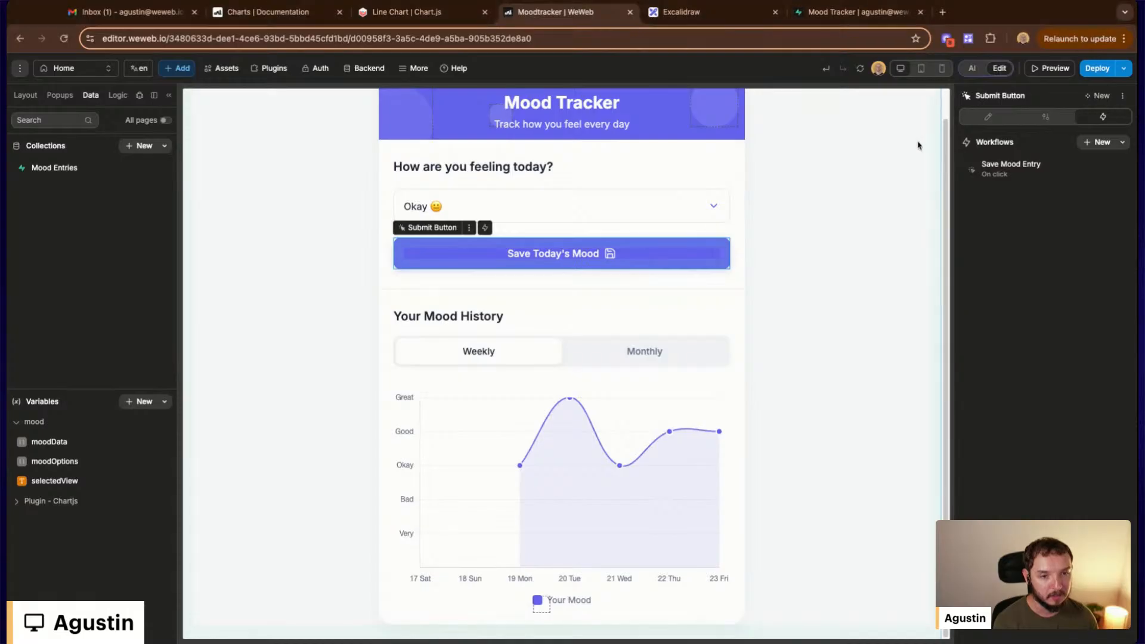
left_click(1012, 179)
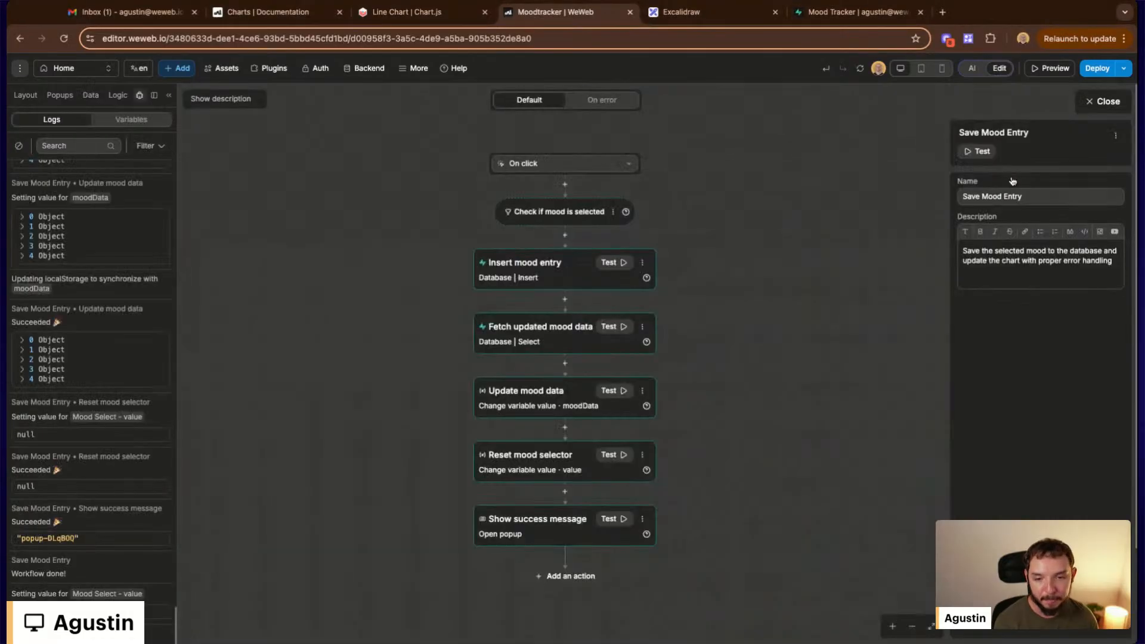
left_click(565, 278)
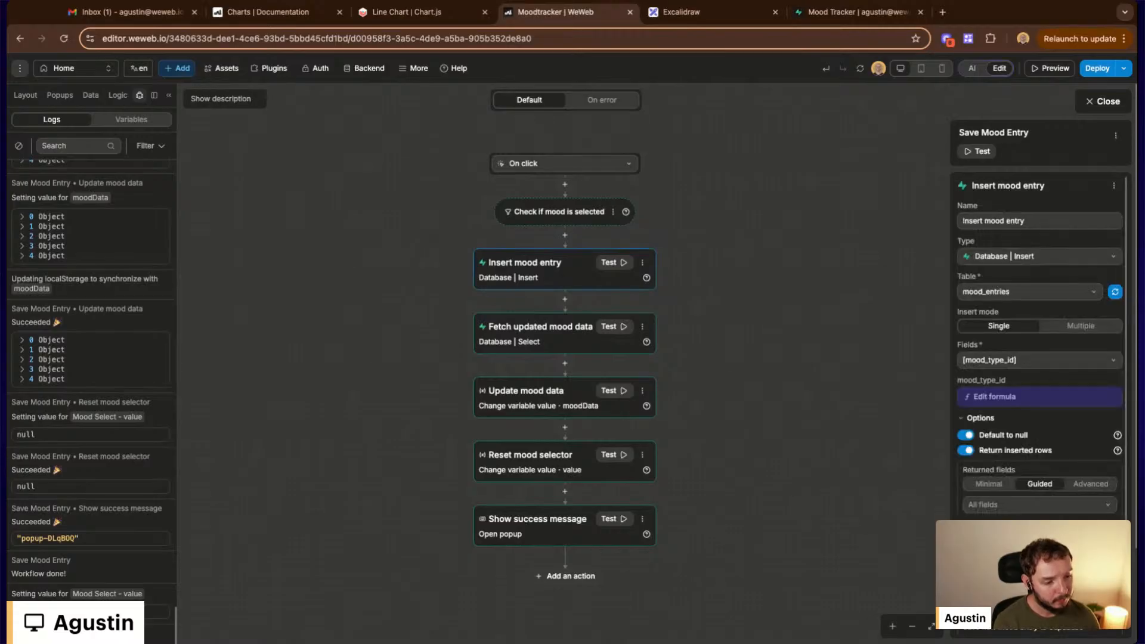
scroll(1015, 345, "down", 1)
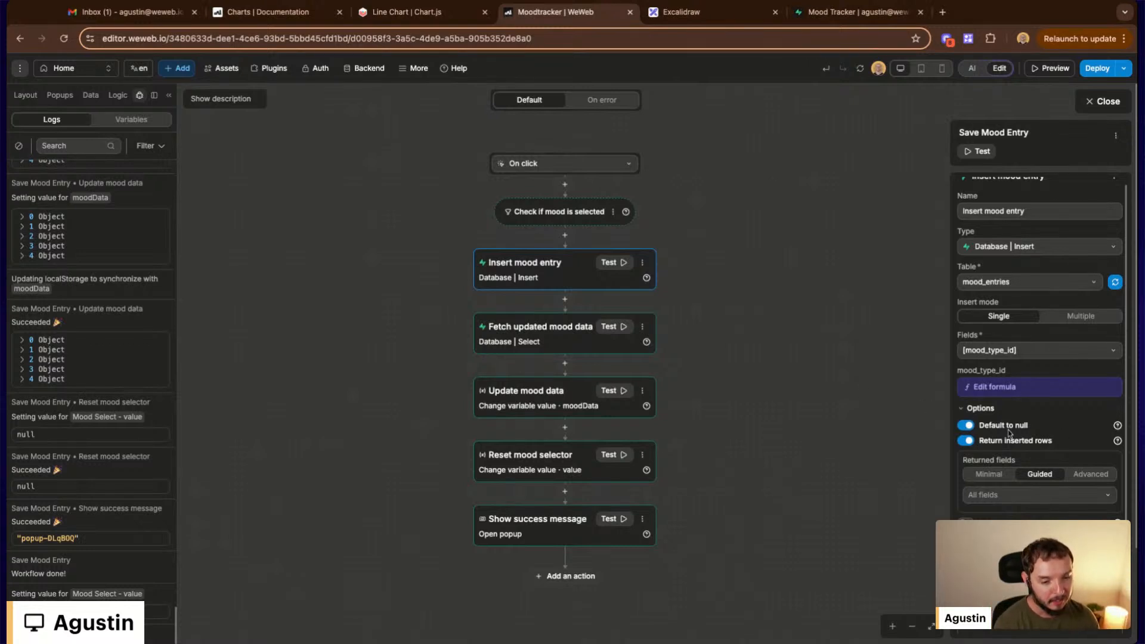
left_click(741, 388)
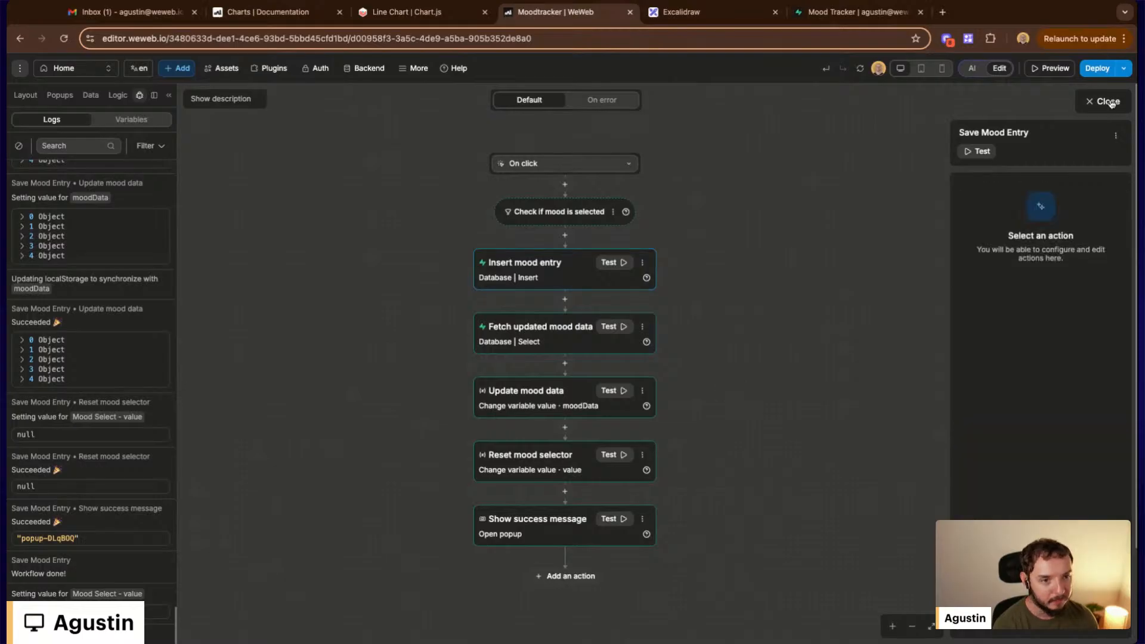
left_click(1109, 102)
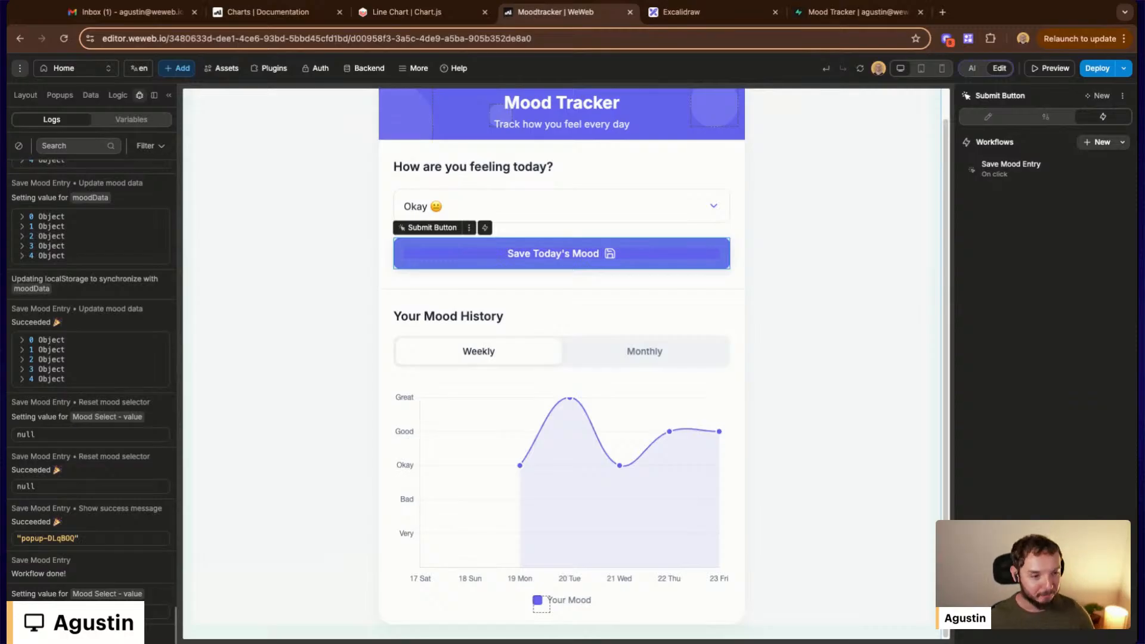
Switch to Excalidraw and review the Collection, moodData variable, Formula and Chart diagram, selecting the Formula text
key("ctrl+Tab")
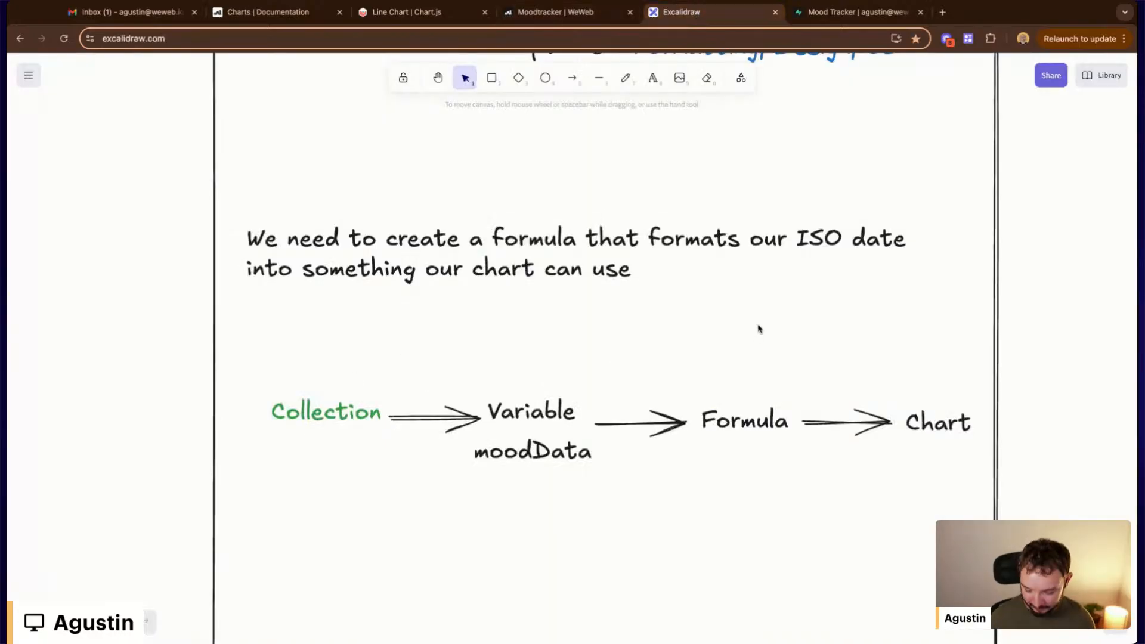
scroll(758, 329, "down", 3)
scroll(762, 325, "up", 1)
left_click_drag(703, 354, 779, 465)
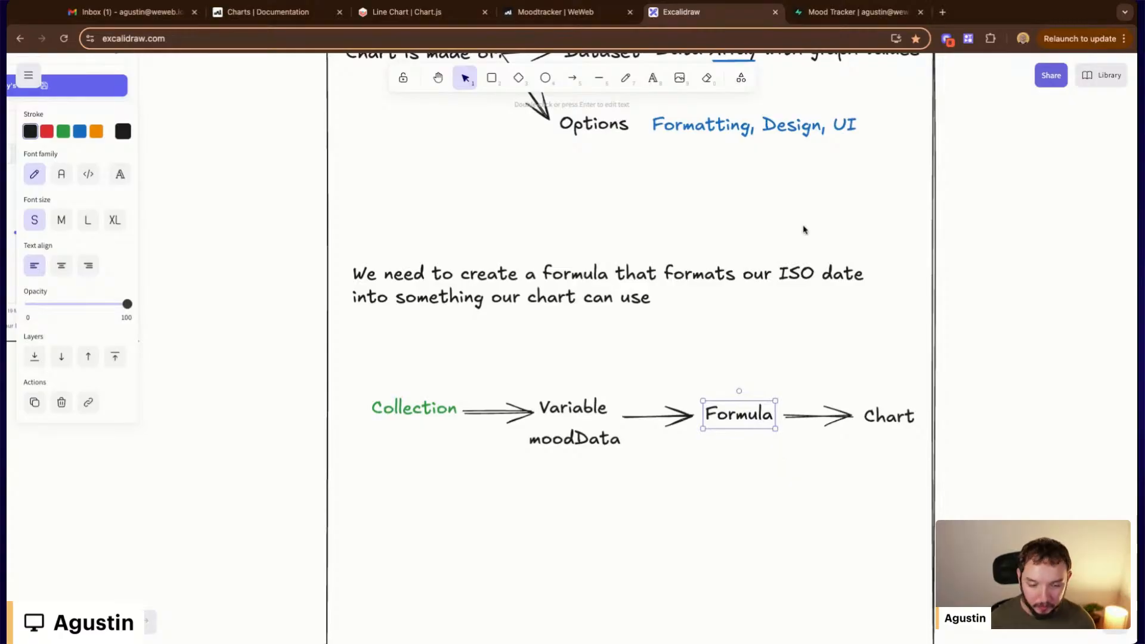
Check the mood_types table in Supabase and return to the Mood Tracker page in WeWeb
left_click(828, 8)
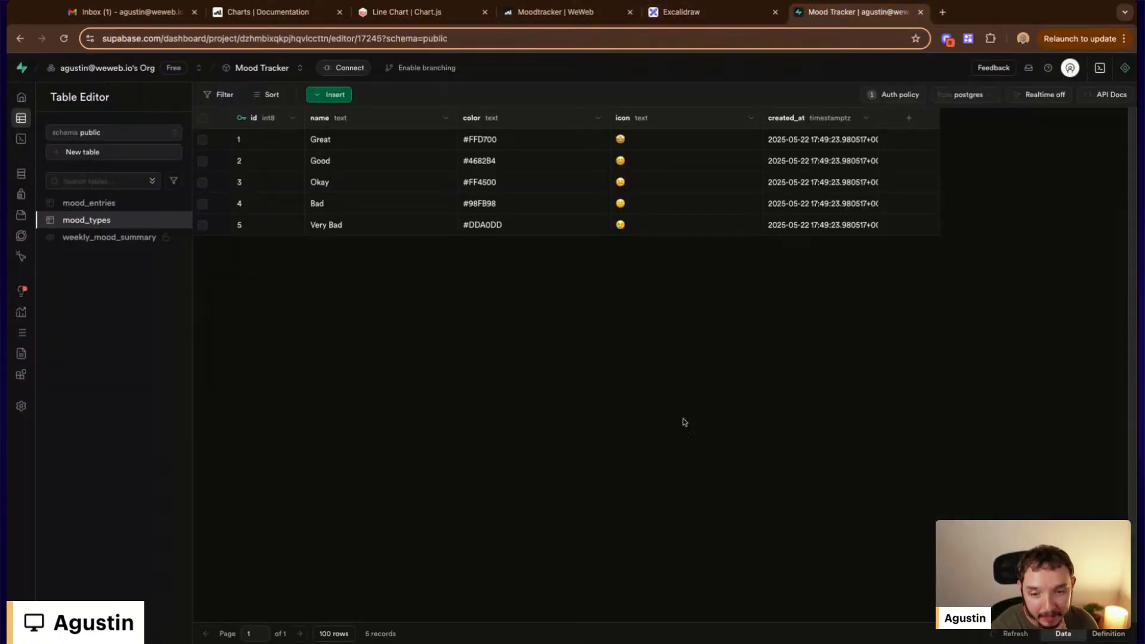
left_click(576, 13)
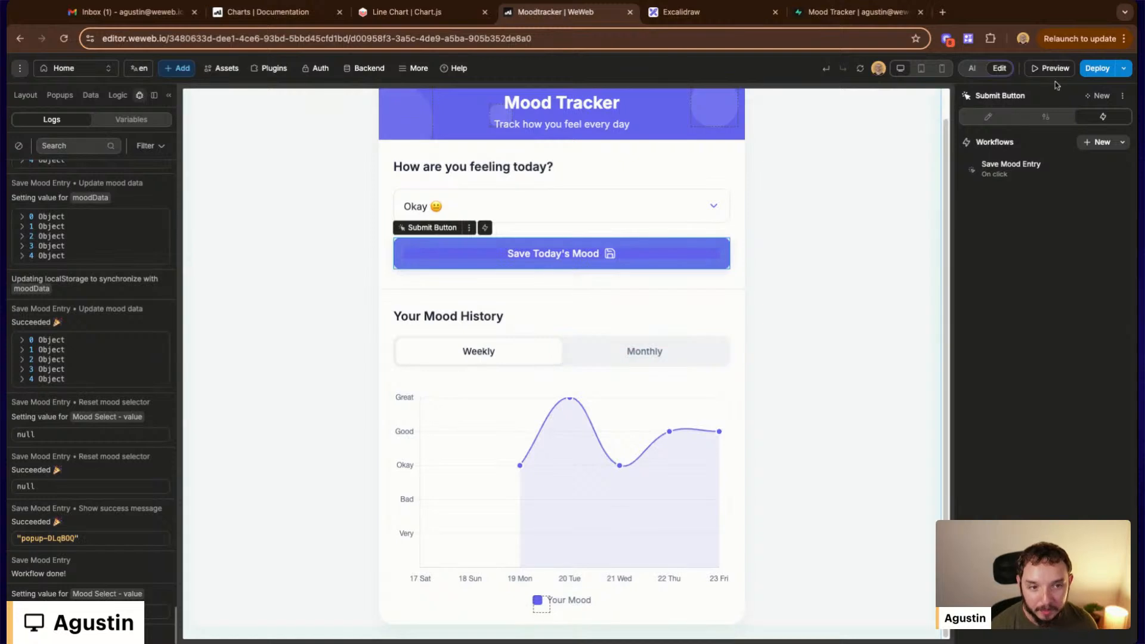
Show the page layout tree, select the Mood Chart and review the JavaScript code of its Options setting
left_click(27, 95)
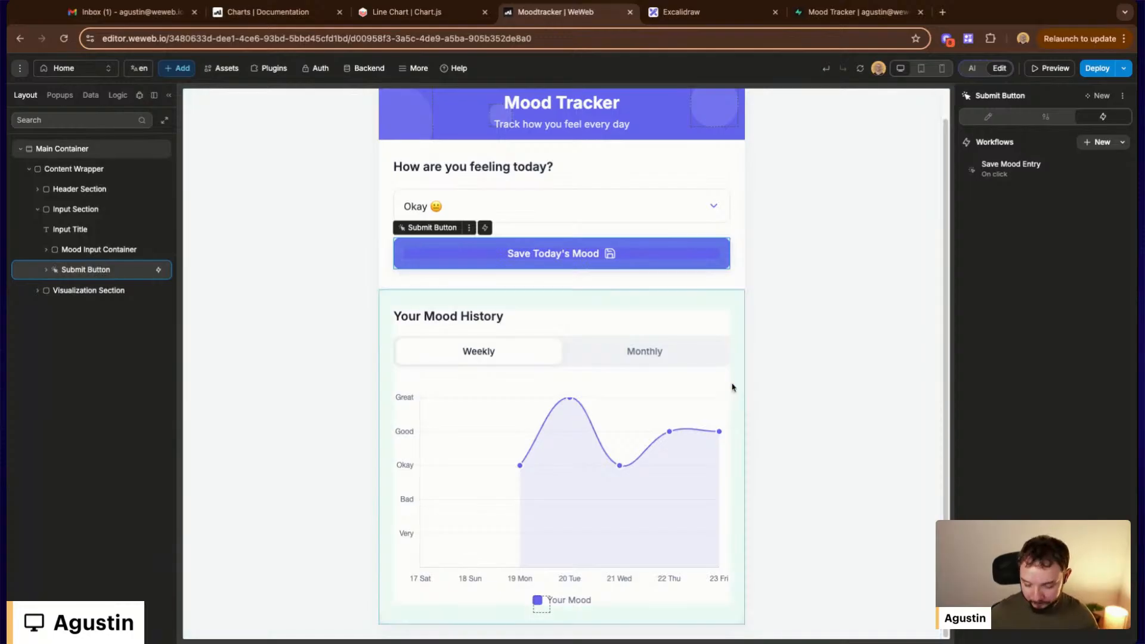
left_click(664, 404)
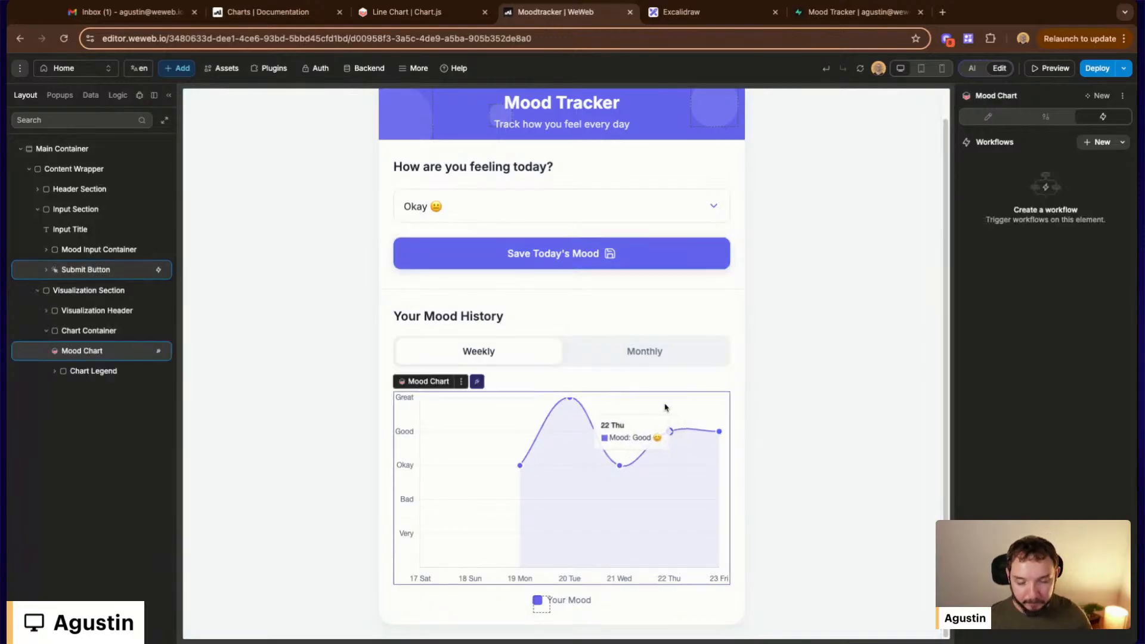
left_click(1065, 118)
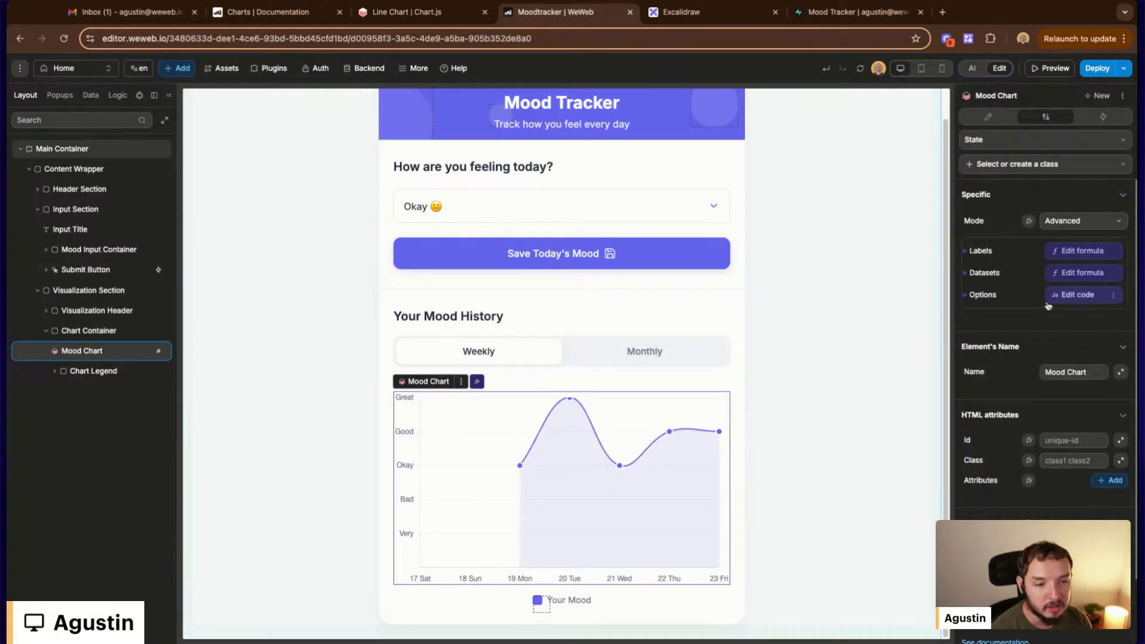
left_click(1081, 300)
left_click(811, 258)
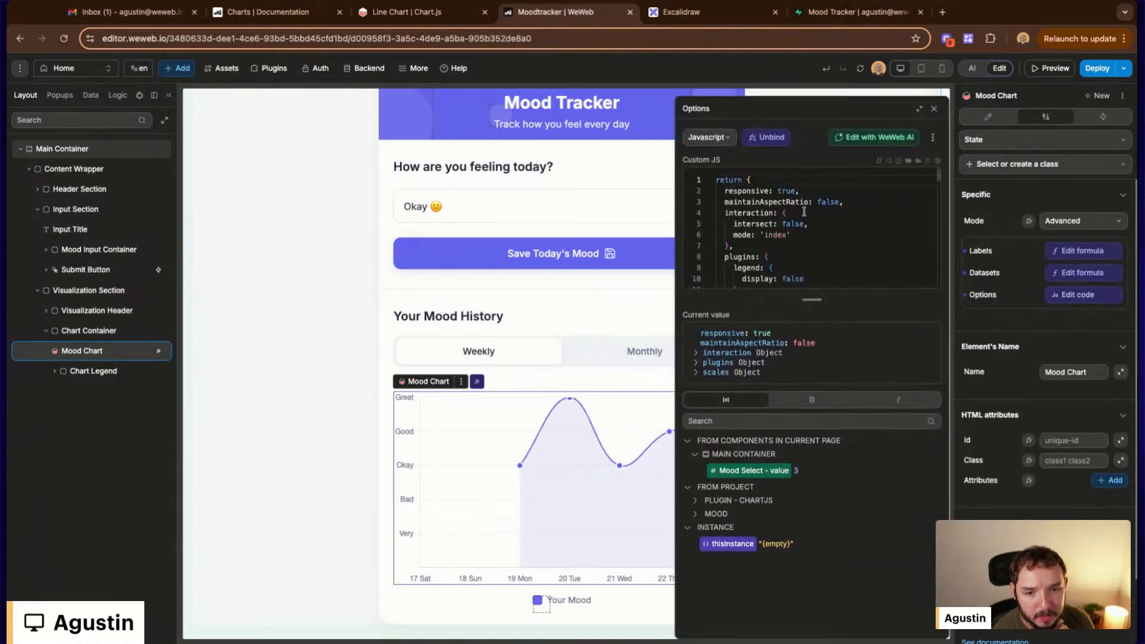
scroll(802, 210, "down", 2)
scroll(801, 209, "down", 5)
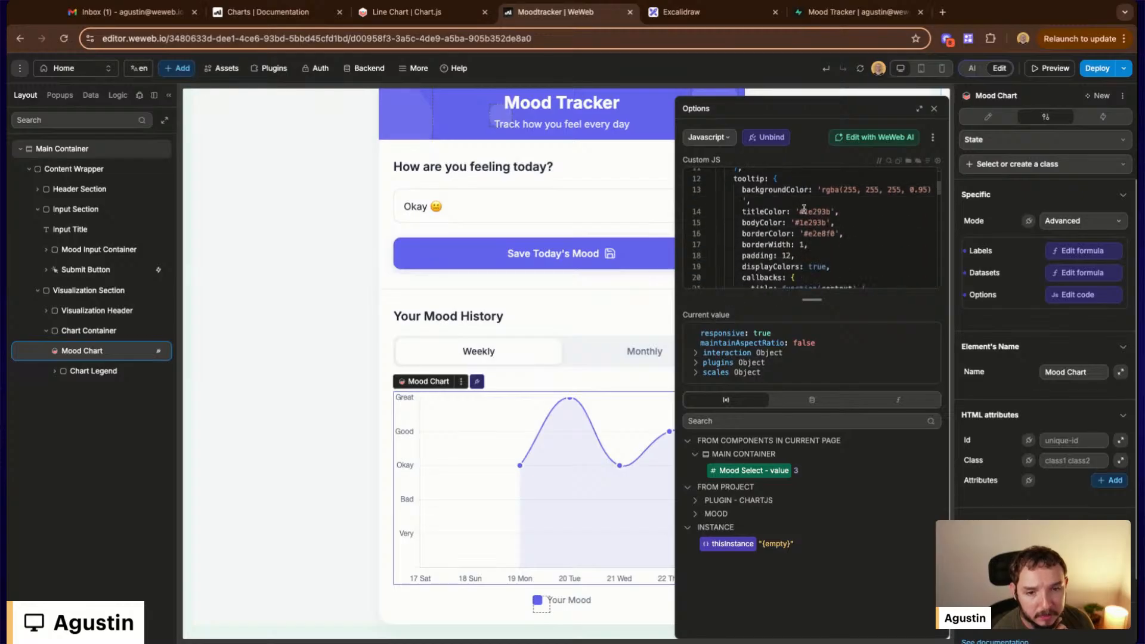
scroll(802, 209, "down", 2)
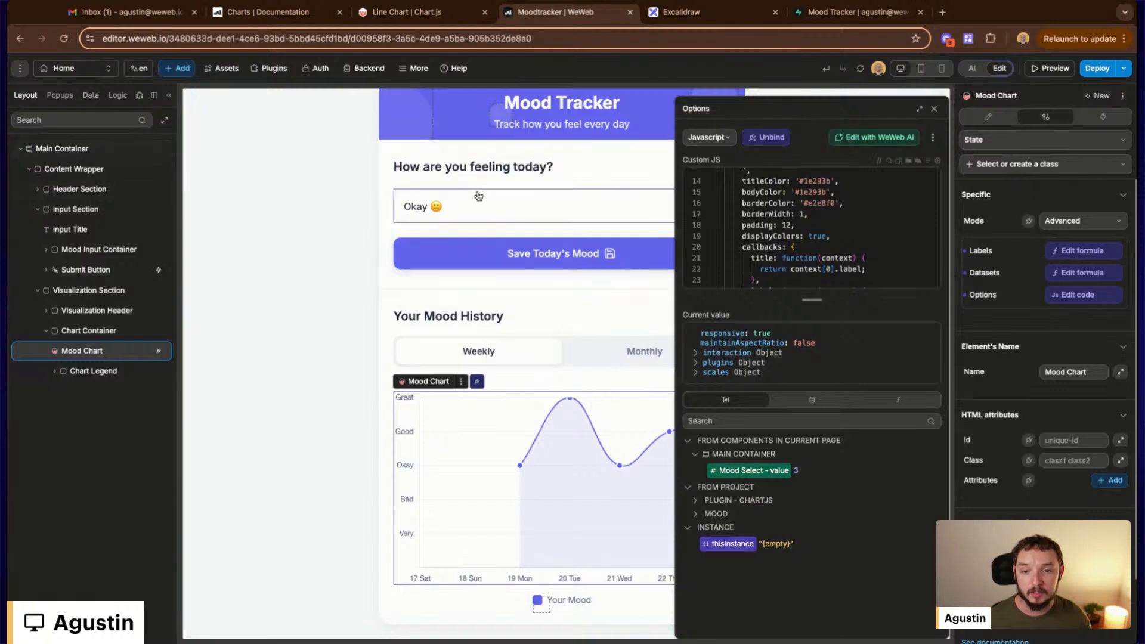
Examine the page structure by expanding the Header Section and Mood Input Container and selecting the Header Title, Header Section and Input Section
scroll(406, 171, "up", 2)
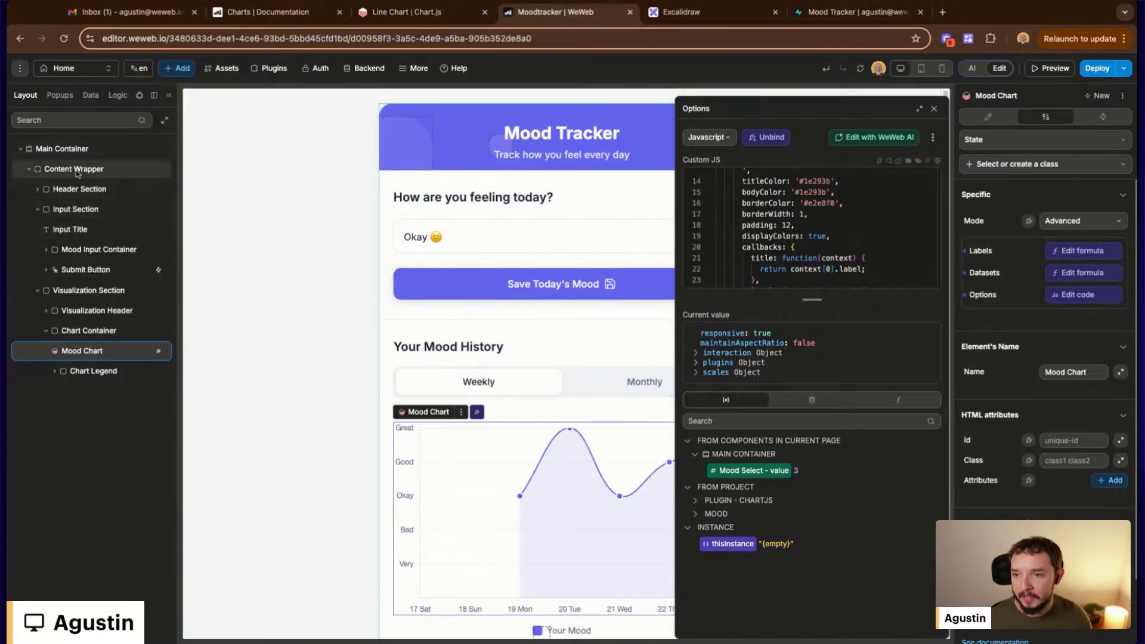
left_click(38, 189)
left_click(43, 209)
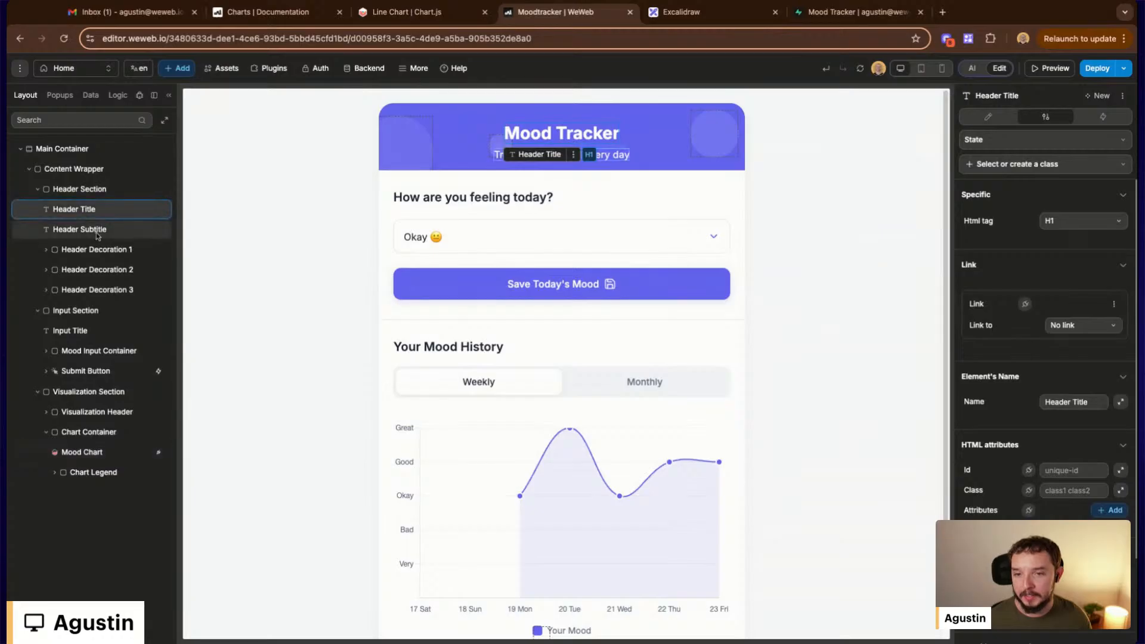
left_click(440, 113)
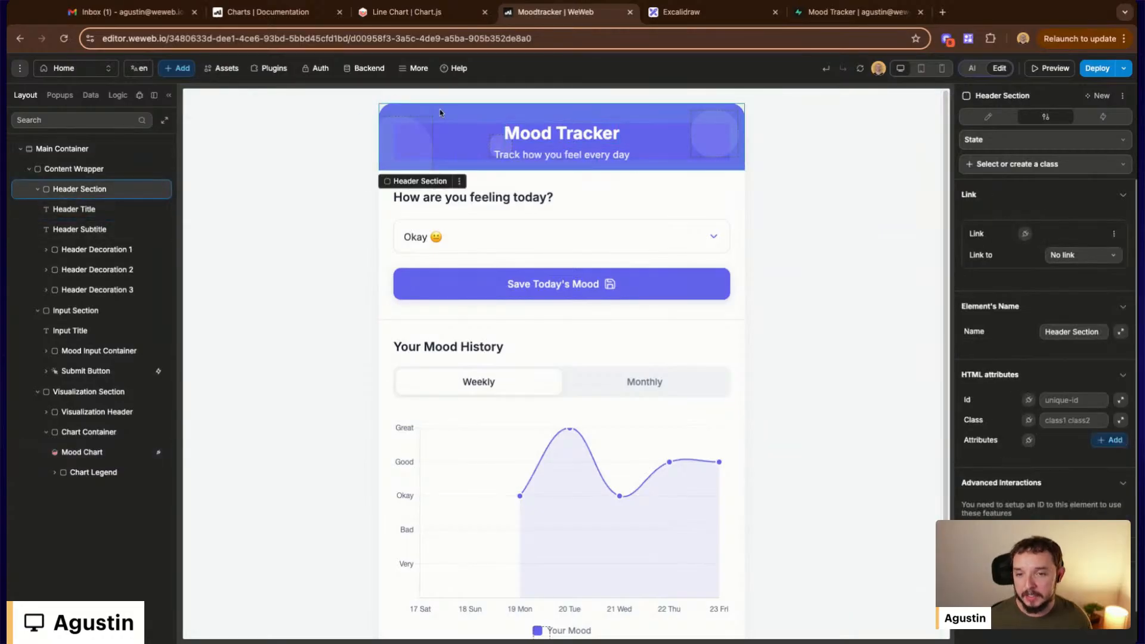
left_click(636, 192)
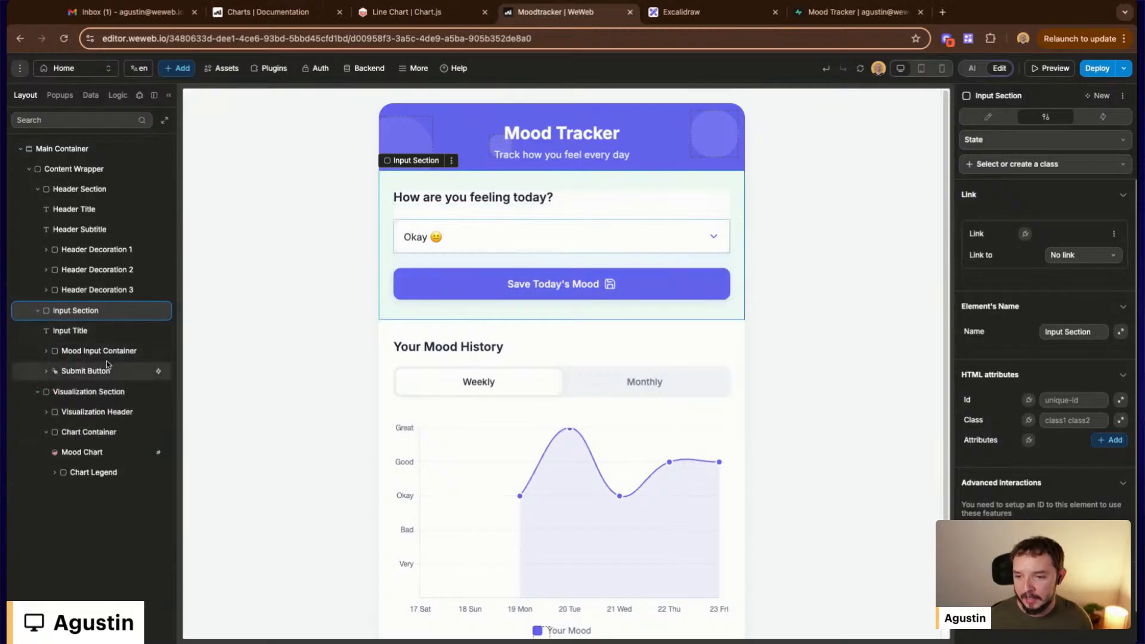
left_click(44, 356)
left_click(45, 353)
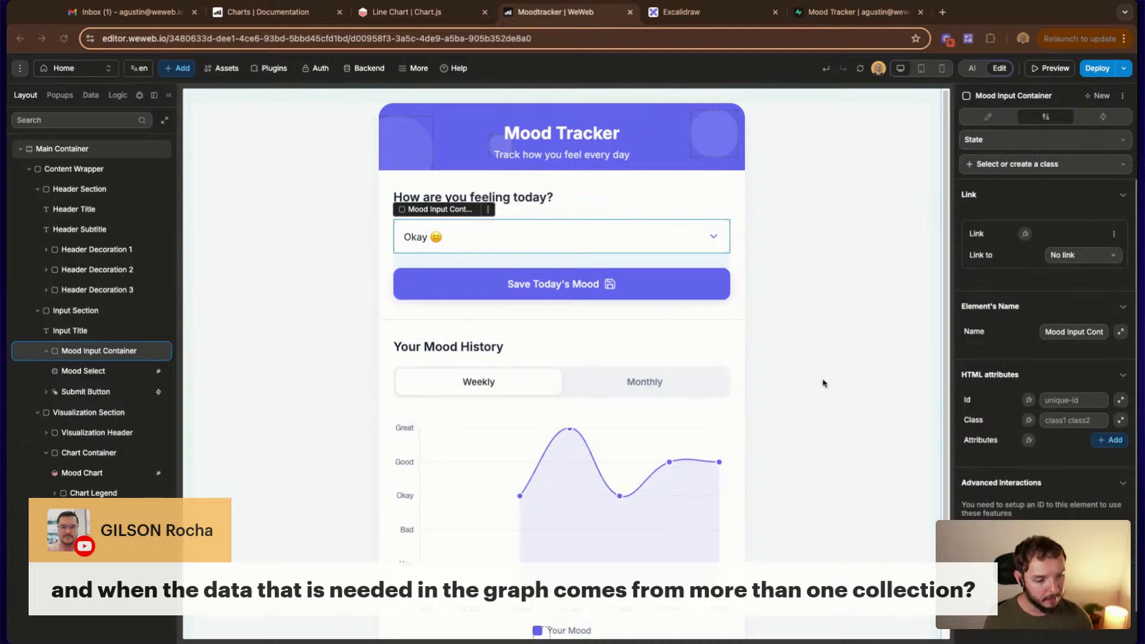
Open the Test page, dismiss the announcement popup and set the line chart's Mode to Guided
left_click(546, 487)
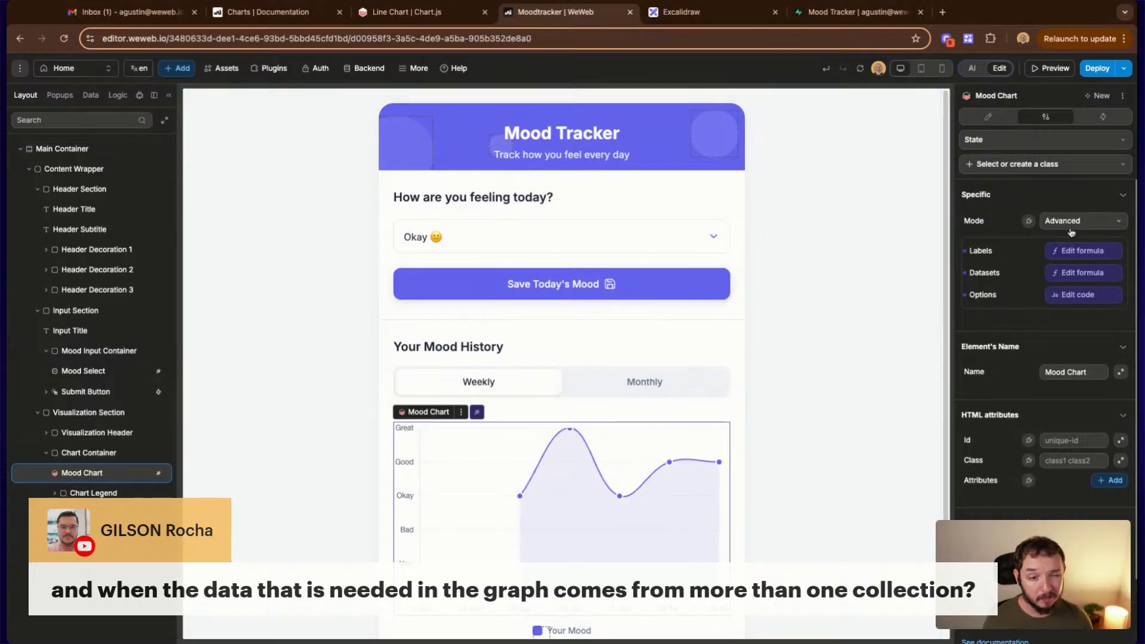
left_click(64, 68)
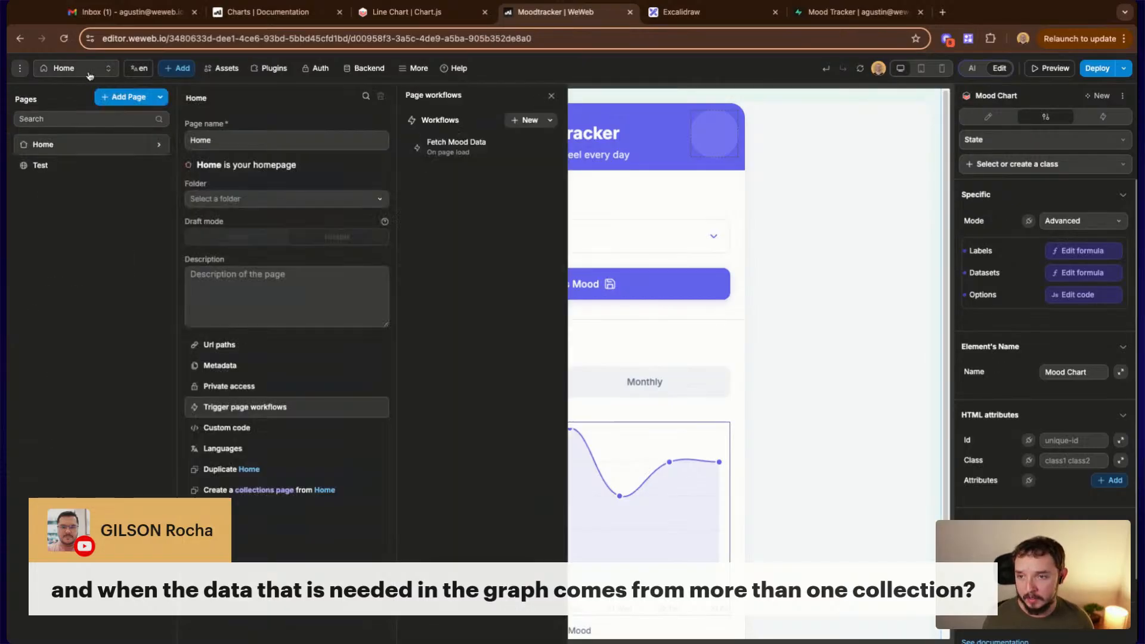
left_click(65, 169)
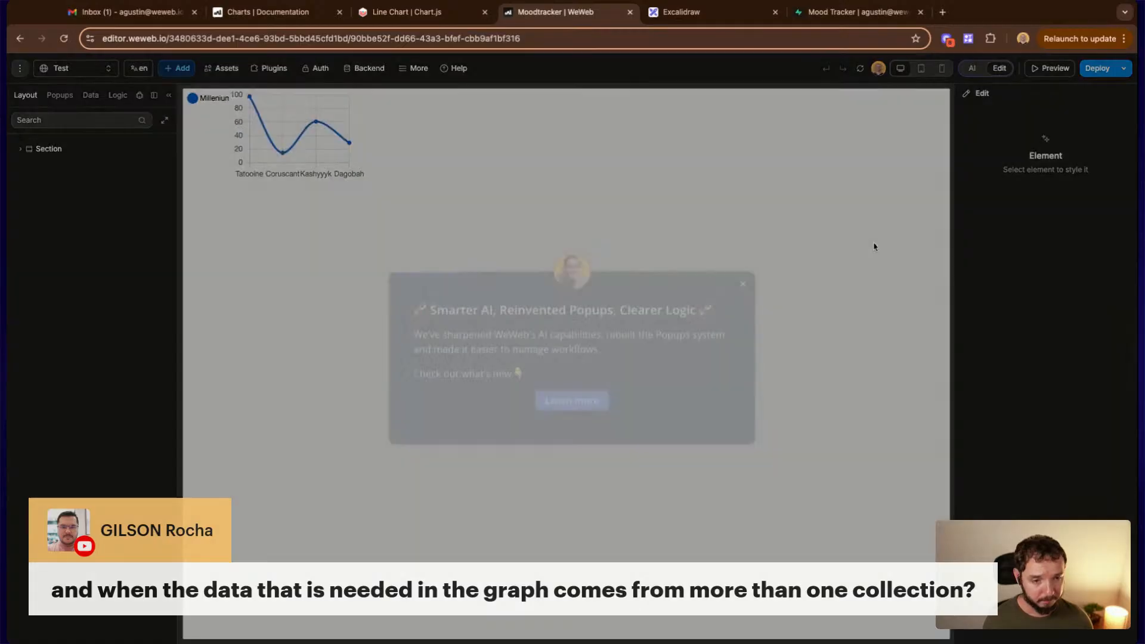
left_click(742, 284)
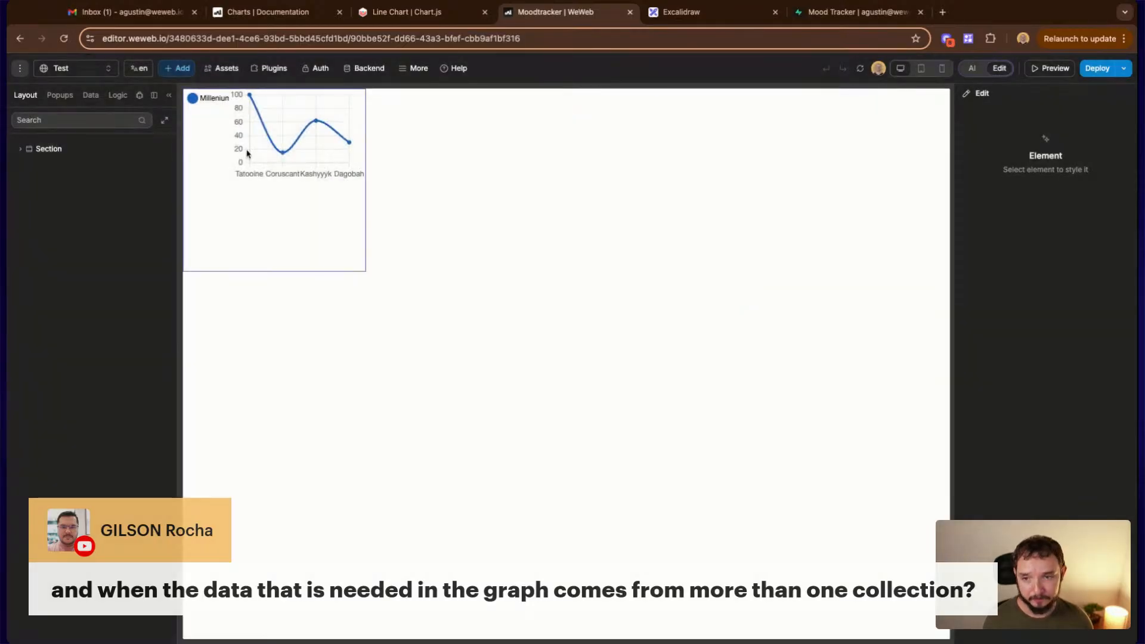
left_click(1084, 220)
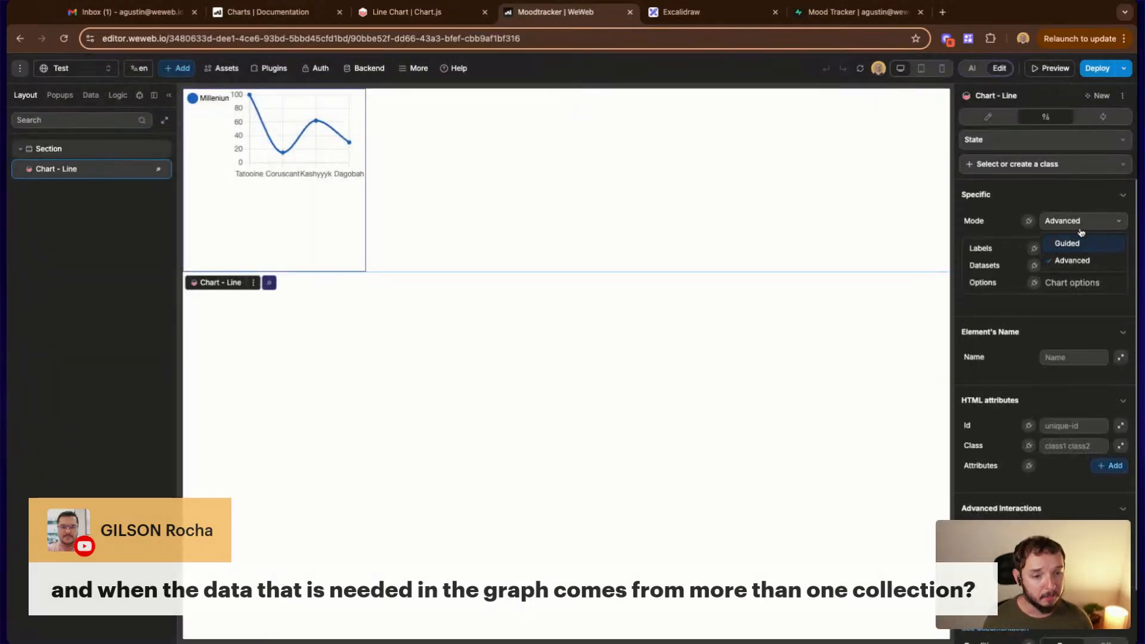
left_click(1075, 242)
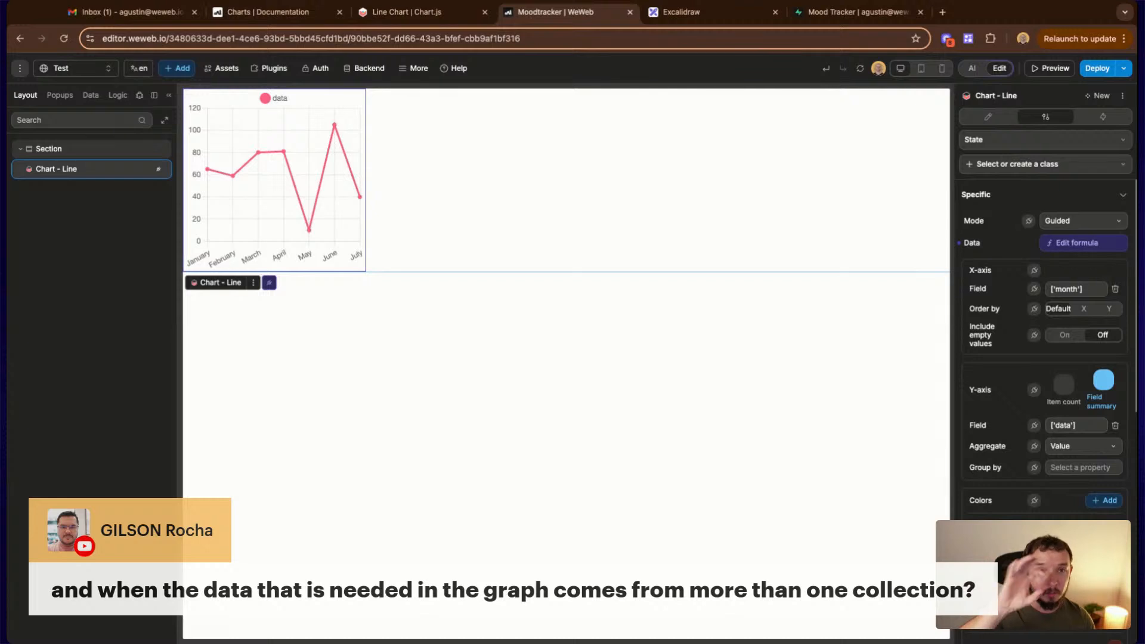
Review the line chart's Aggregate options, keeping Value, and view the properties available for Group by
left_click(1084, 452)
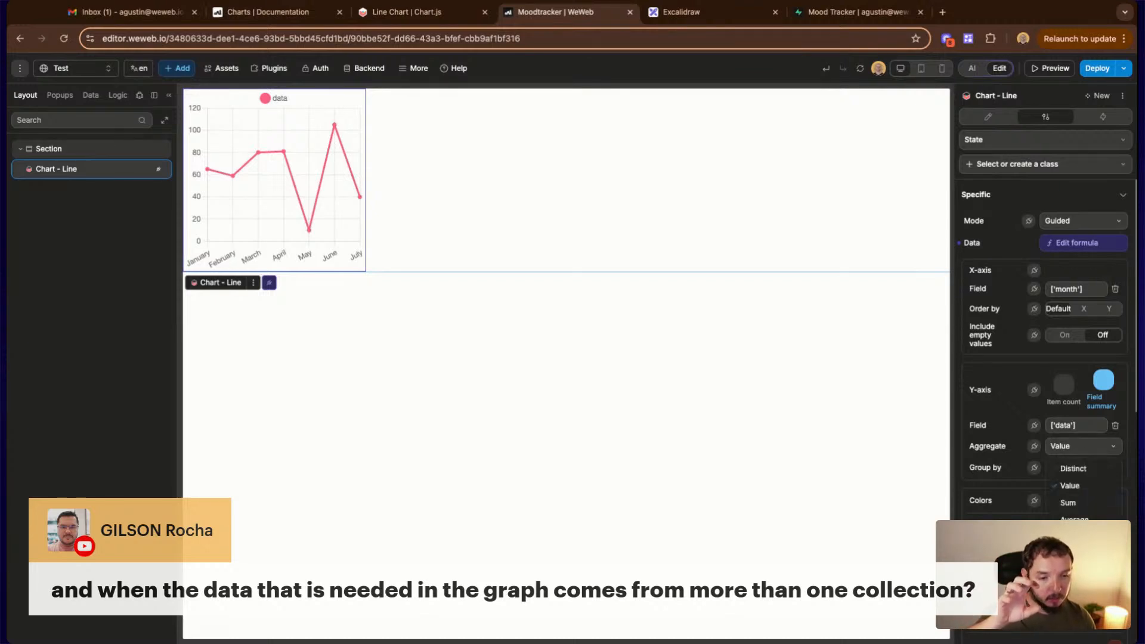
left_click(1069, 486)
left_click(1078, 472)
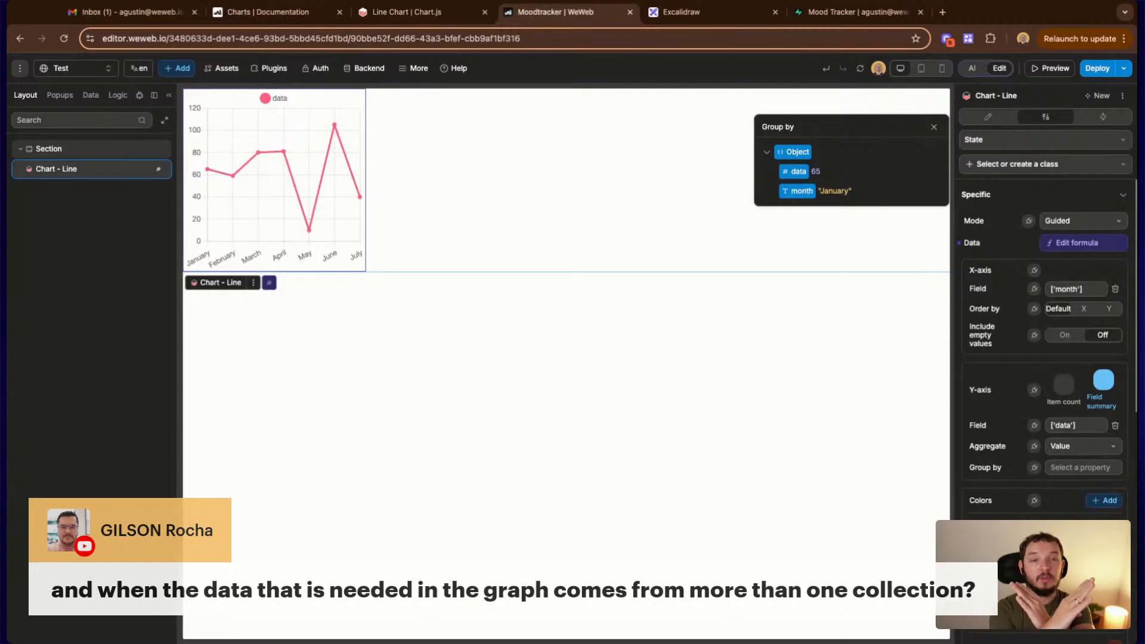
Look through the Chart.js Line Chart page and the WeWeb Charts documentation, dismissing the video suggestions
left_click(417, 12)
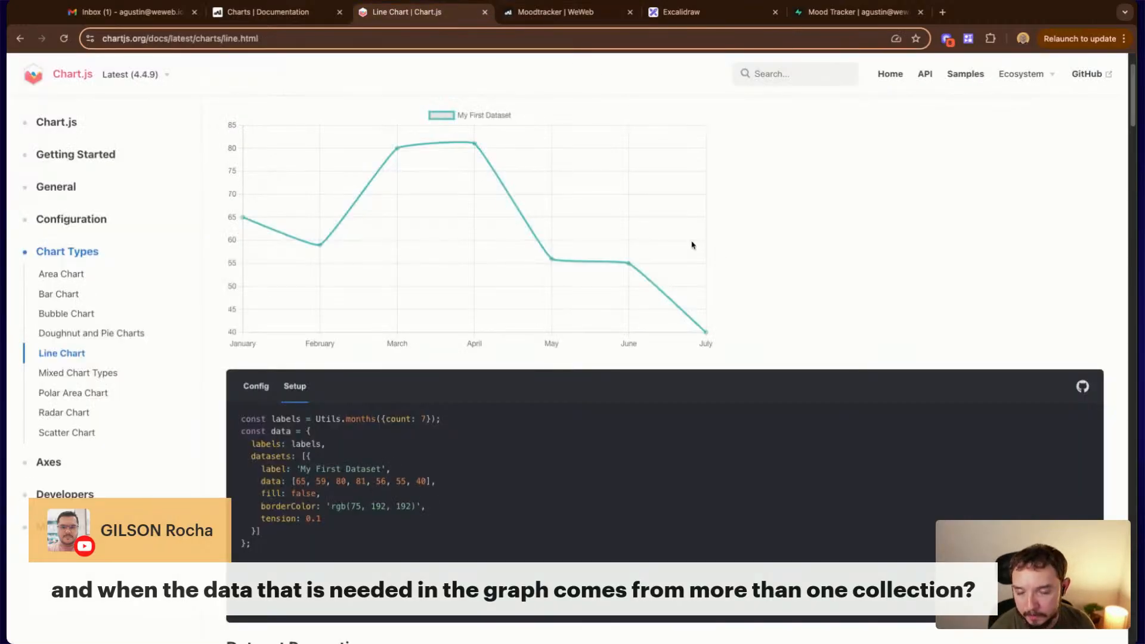
left_click(268, 12)
scroll(683, 289, "up", 4)
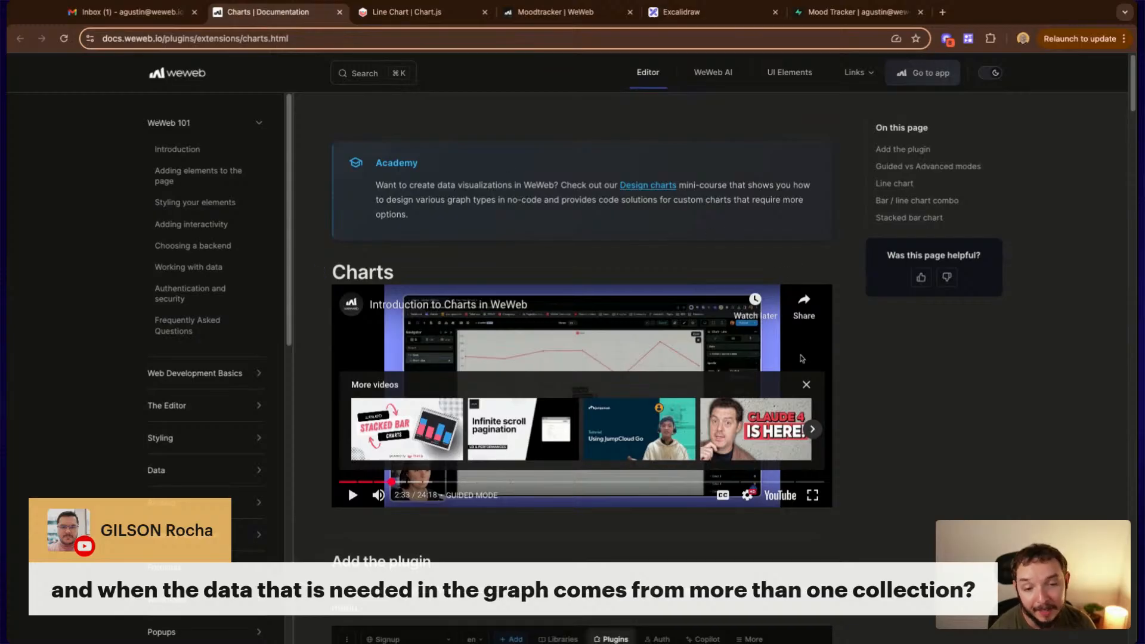
left_click(807, 385)
scroll(749, 277, "down", 15)
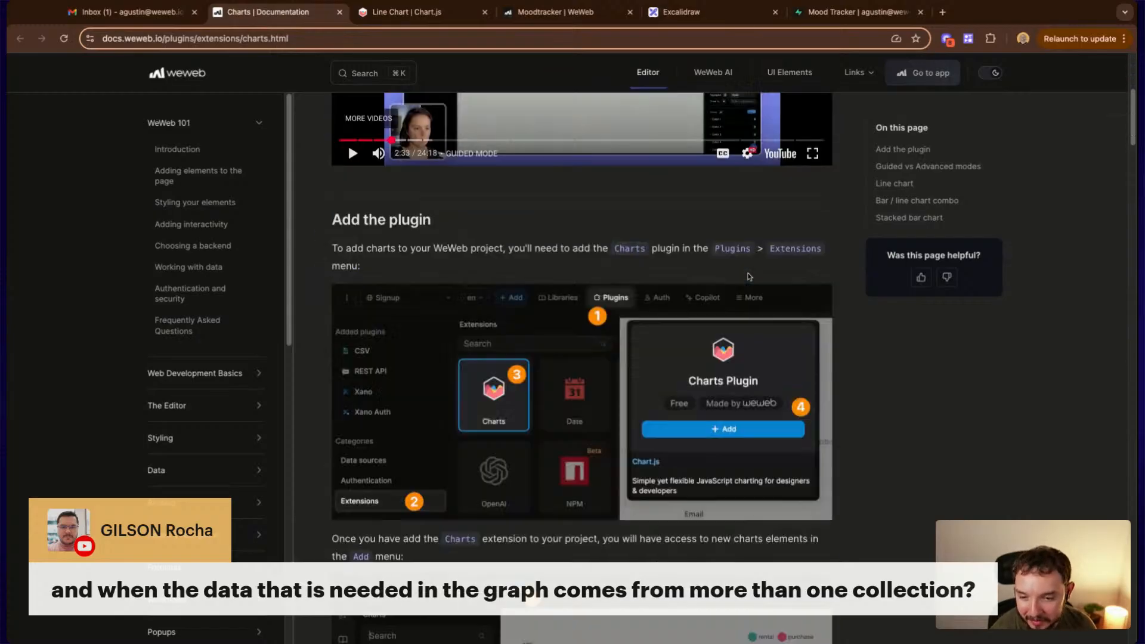
left_click(454, 21)
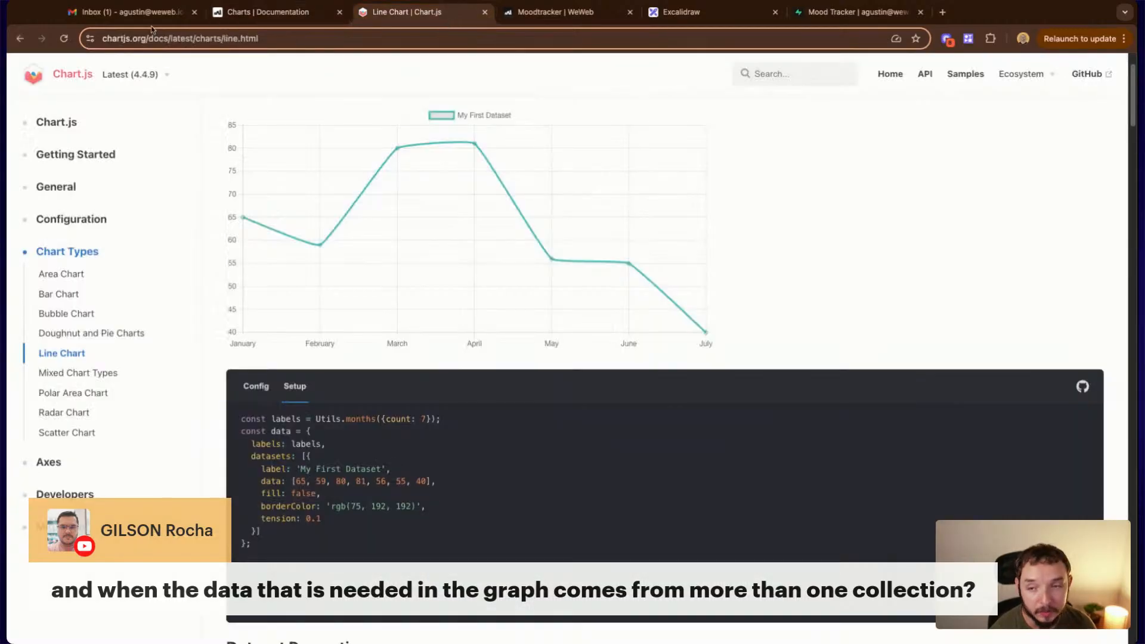
left_click(266, 15)
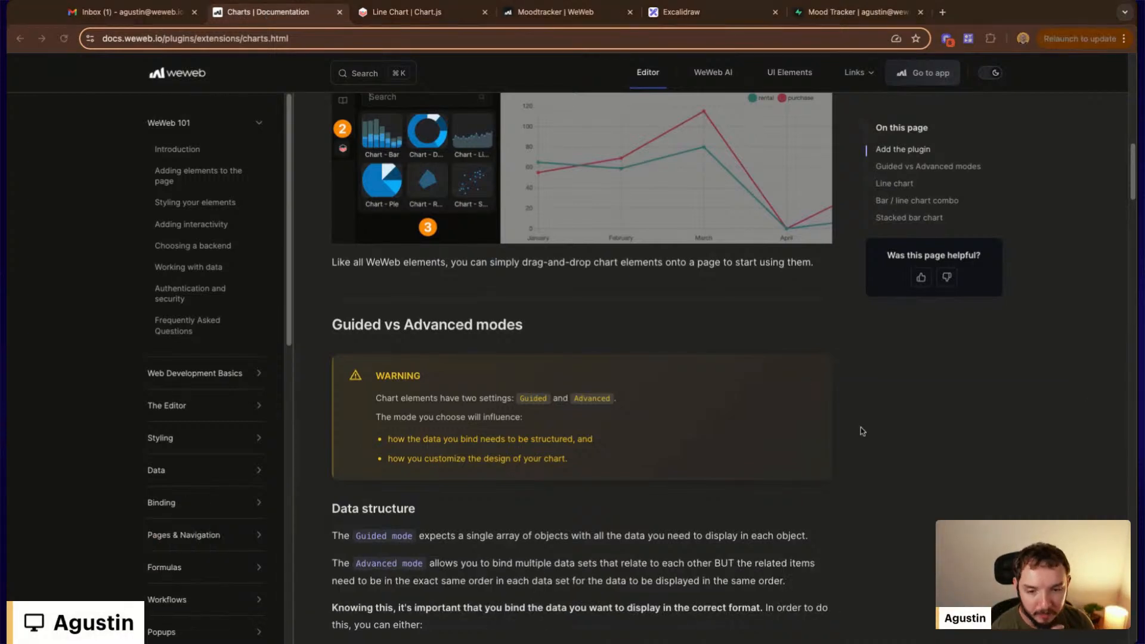
Read the documentation on Guided vs Advanced modes and the Guided mode example for the line chart
scroll(861, 427, "down", 15)
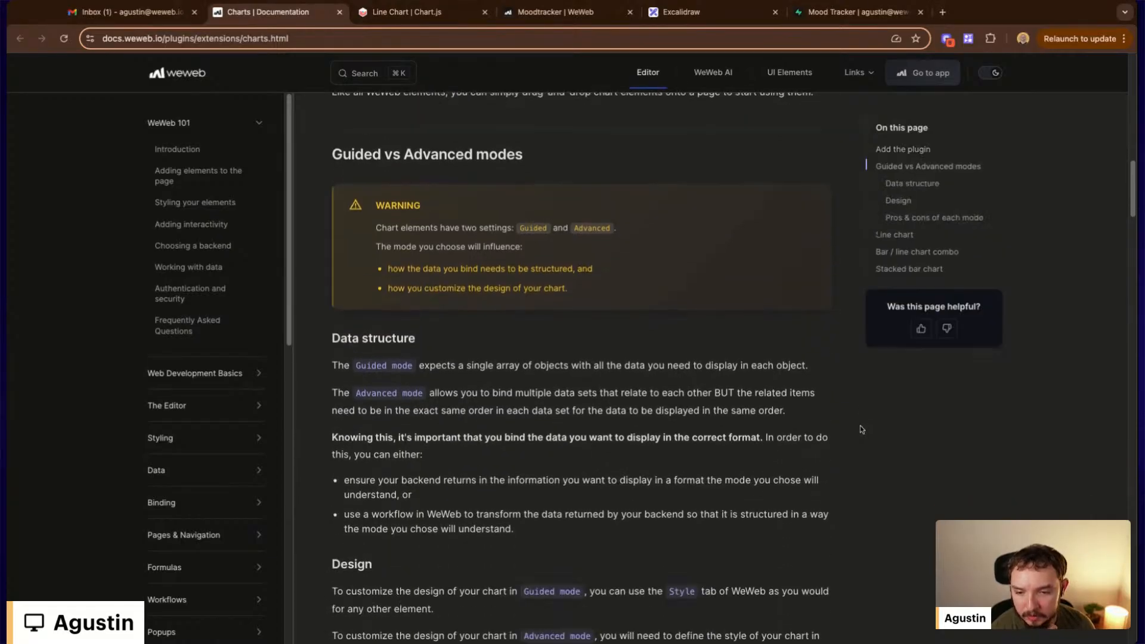
scroll(860, 425, "down", 8)
scroll(860, 425, "up", 4)
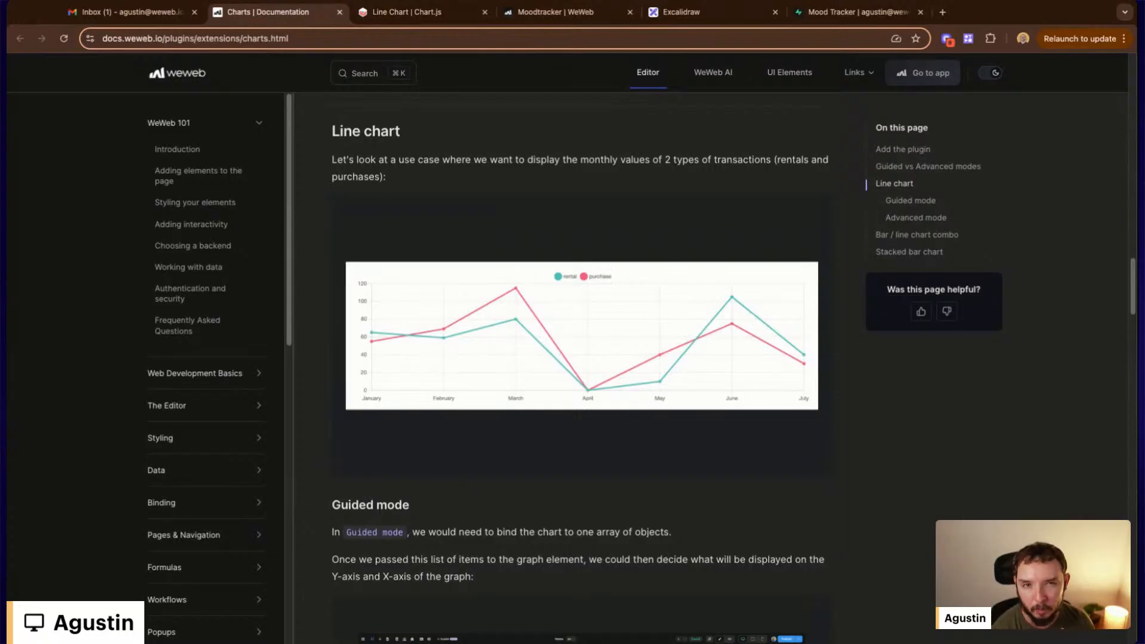
scroll(552, 356, "down", 1)
scroll(561, 351, "down", 3)
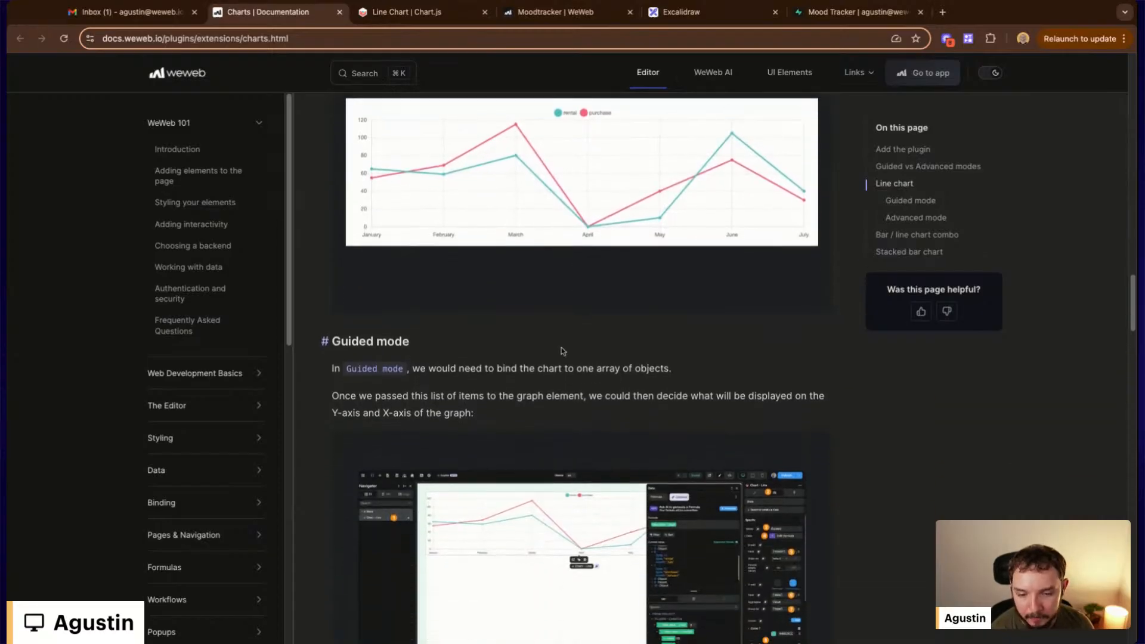
scroll(646, 316, "down", 4)
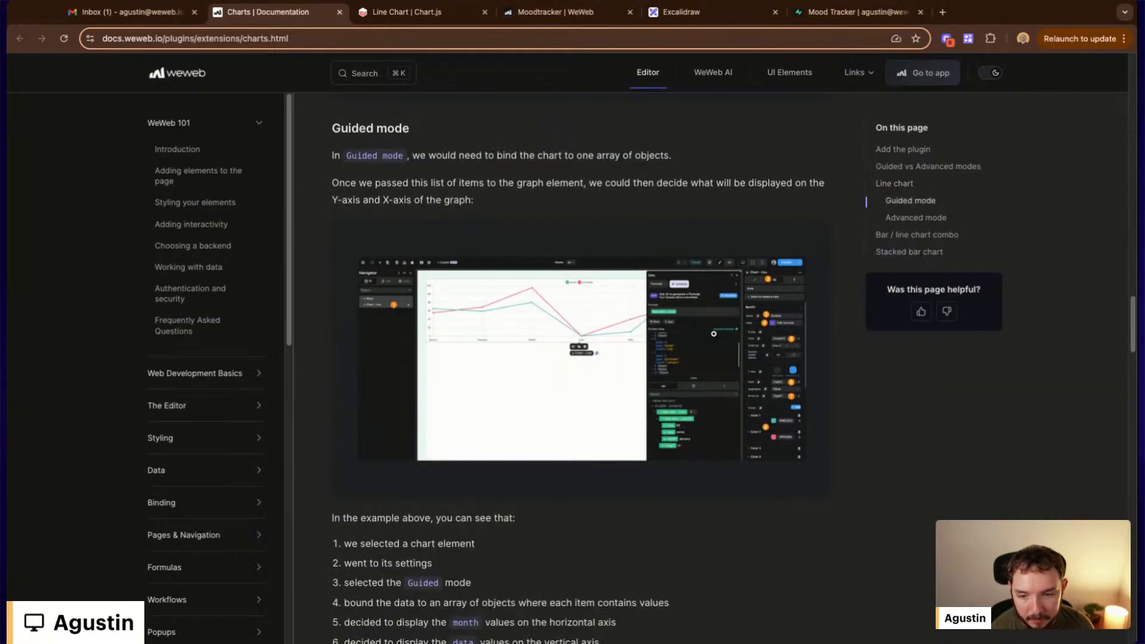
Read the line chart's Advanced mode section on Labels and Datasets and enlarge the Datasets screenshot
scroll(714, 334, "down", 1)
scroll(714, 333, "down", 3)
scroll(714, 334, "down", 8)
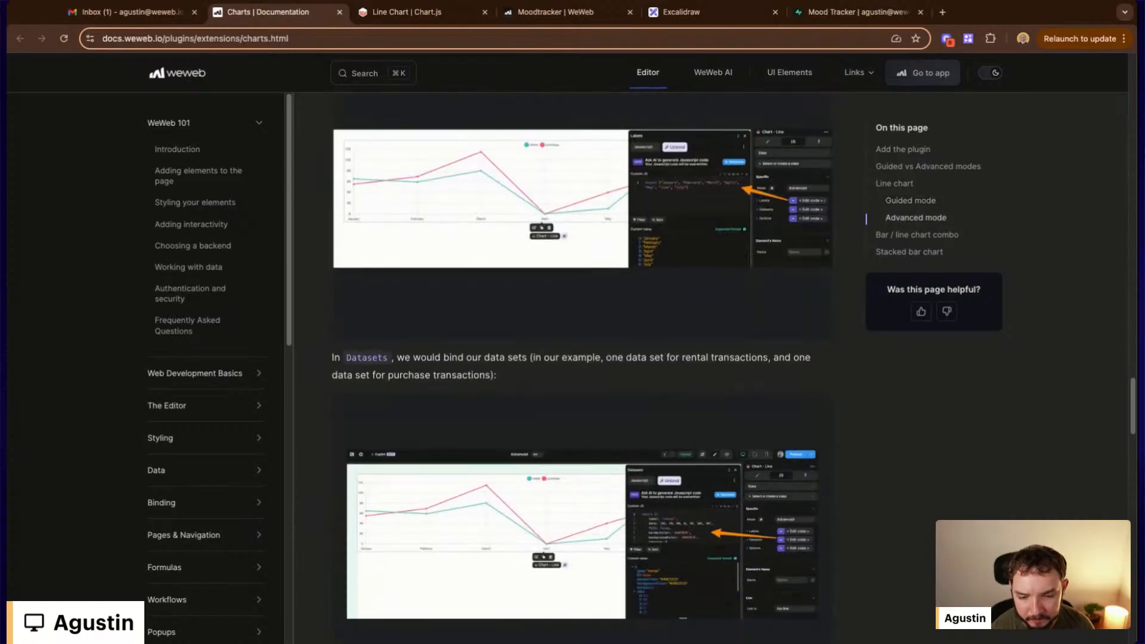
scroll(582, 358, "up", 2)
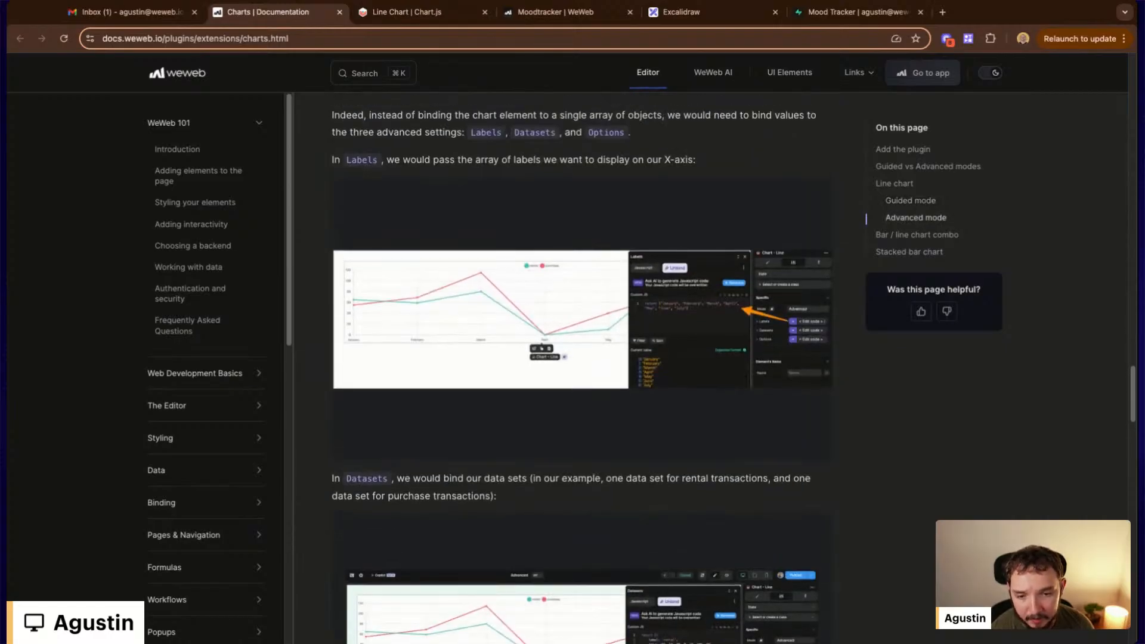
scroll(654, 473, "up", 2)
scroll(655, 473, "down", 4)
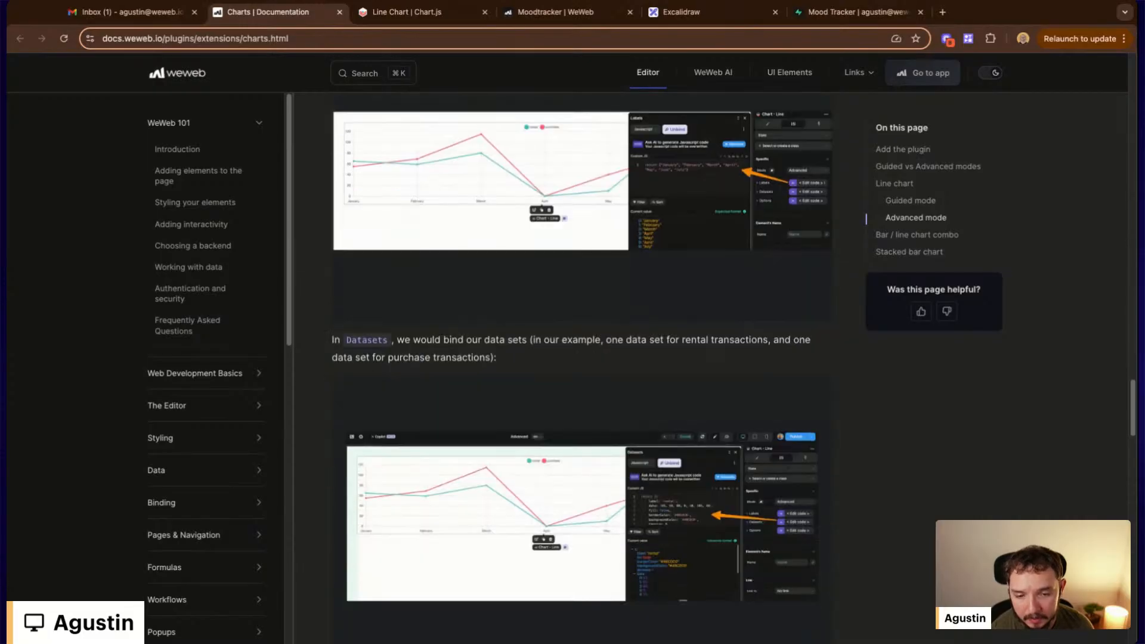
left_click(654, 473)
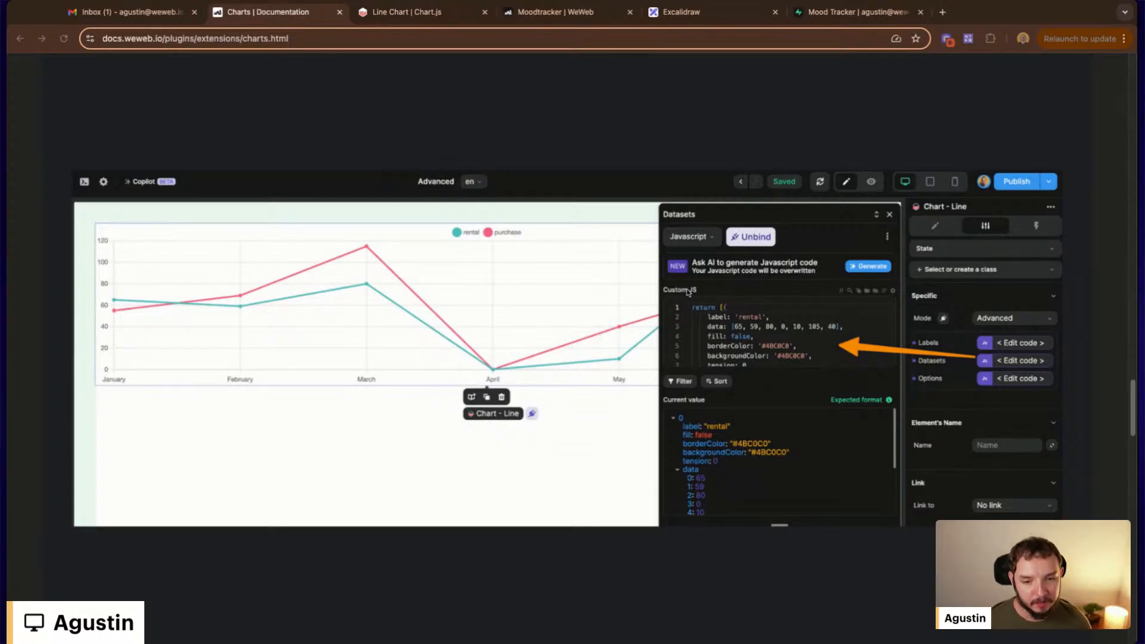
Switch back to the Moodtracker project in the WeWeb editor and open its Home page
left_click(851, 13)
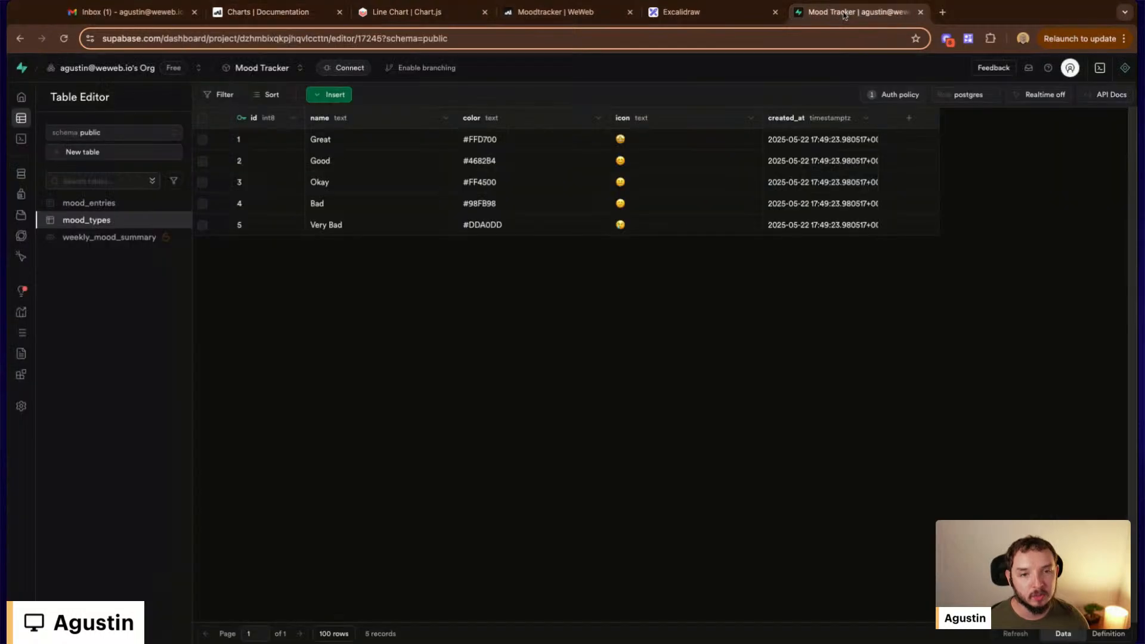
left_click(530, 13)
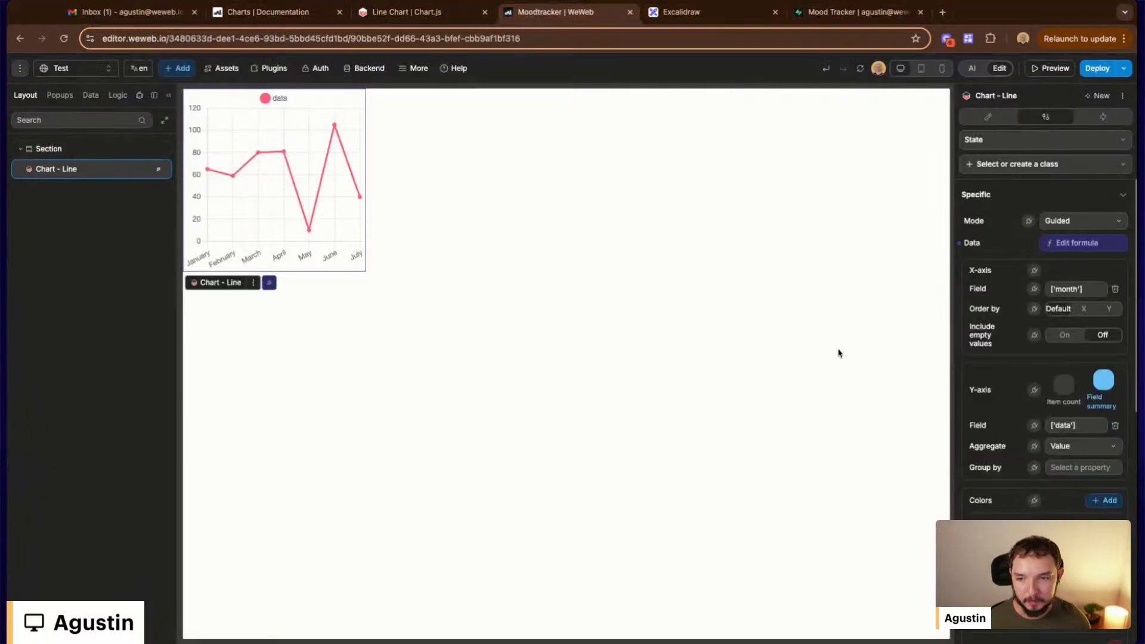
left_click(103, 70)
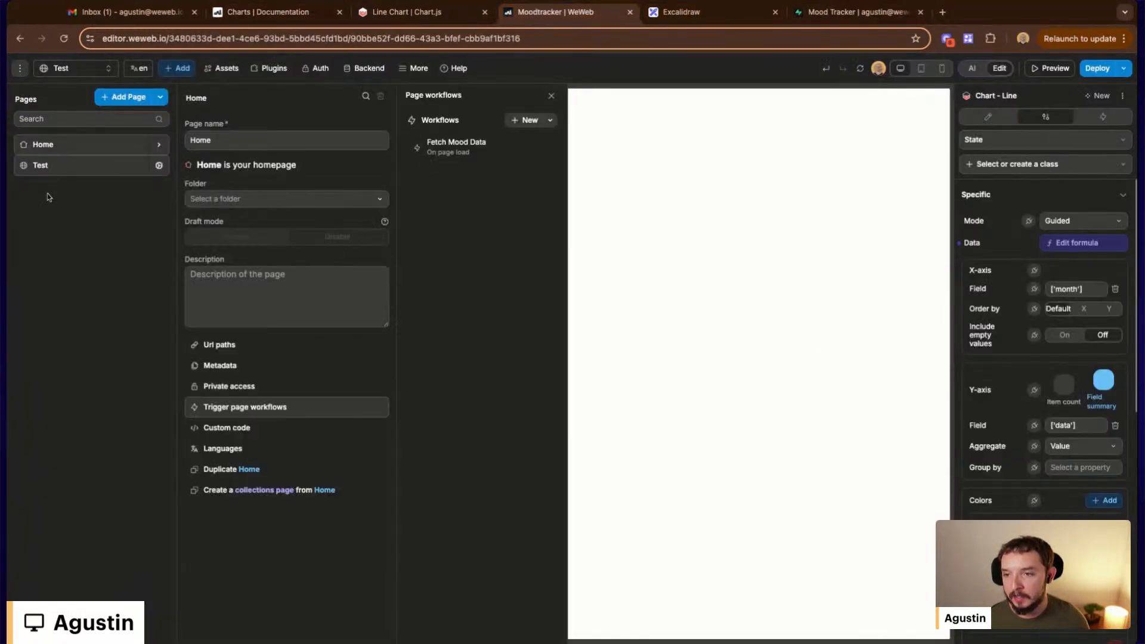
left_click(56, 154)
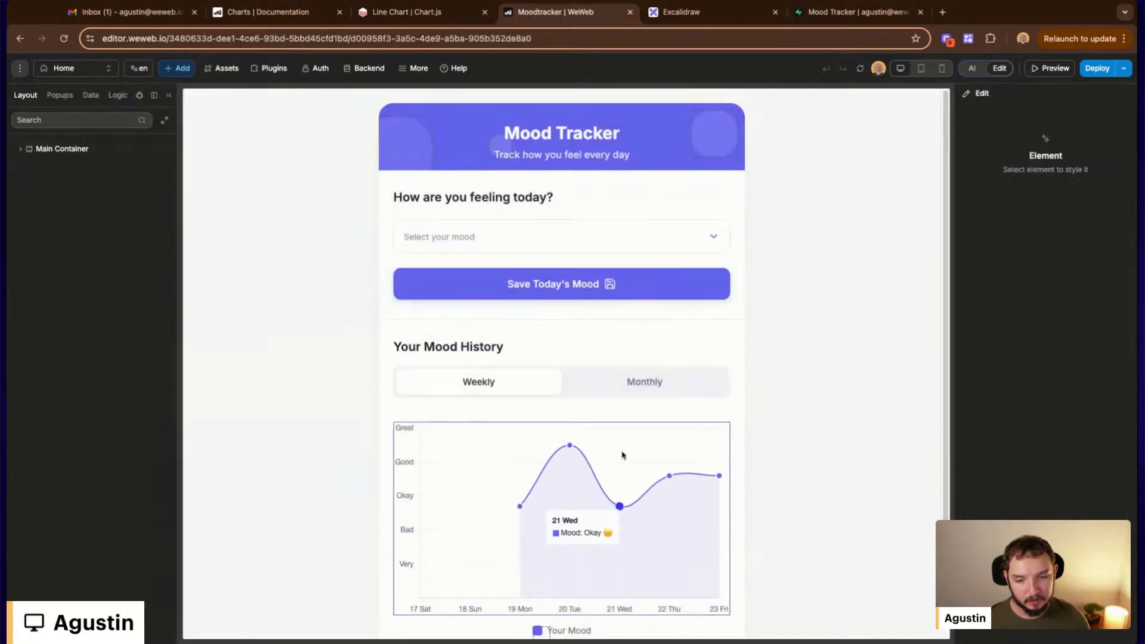
Open the Datasets binding of the Mood Chart and expand object 0 in its current value
left_click(491, 458)
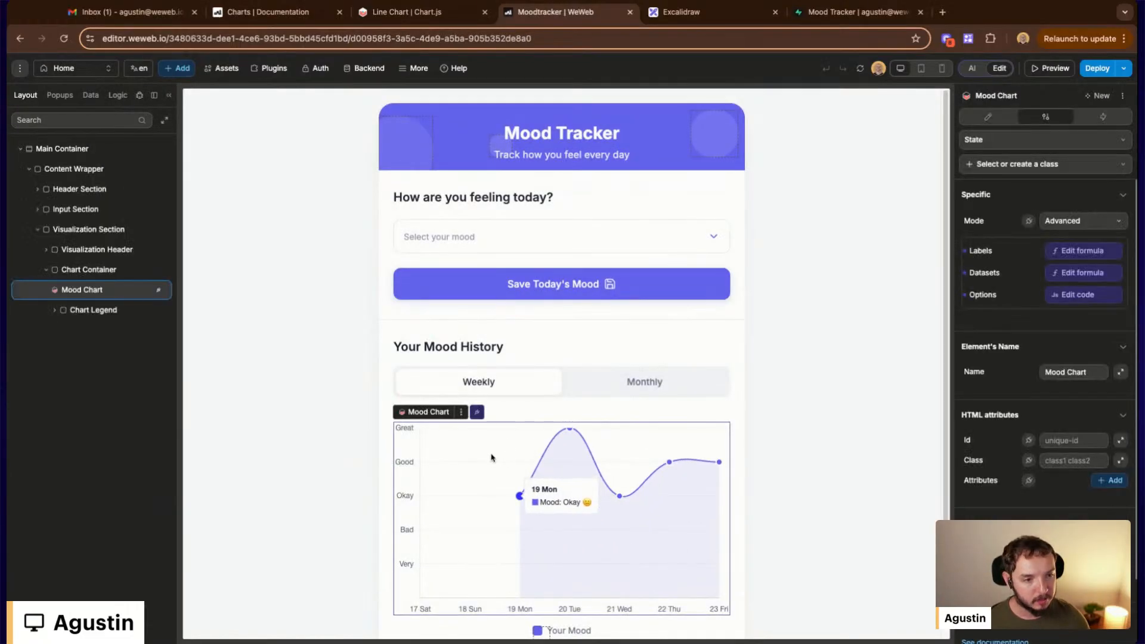
left_click(1058, 275)
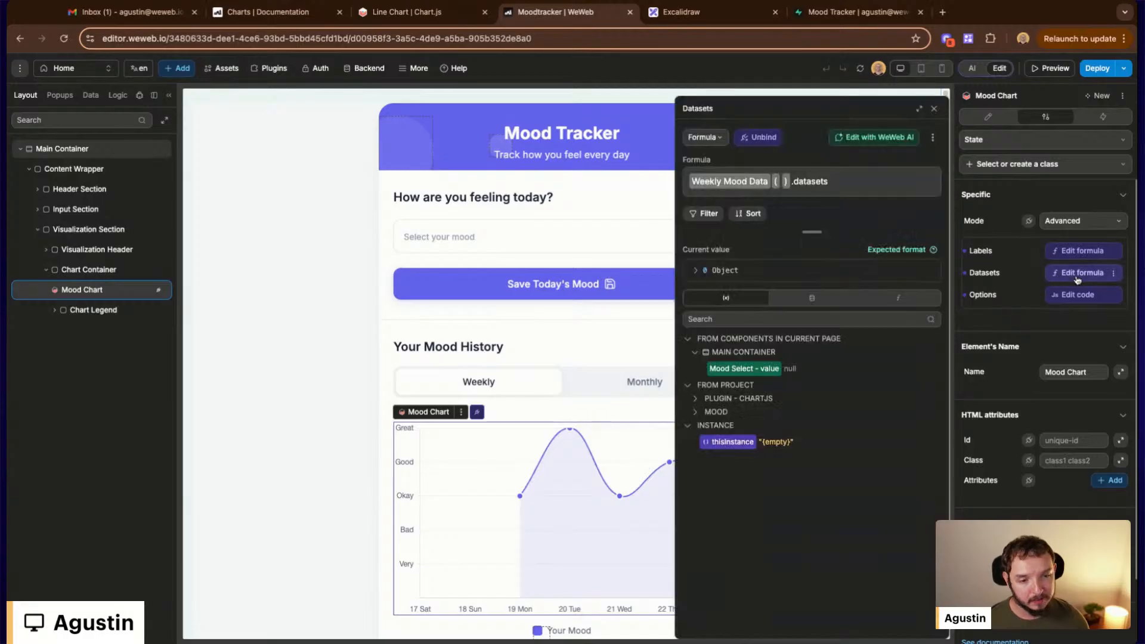
left_click(697, 272)
left_click(697, 272)
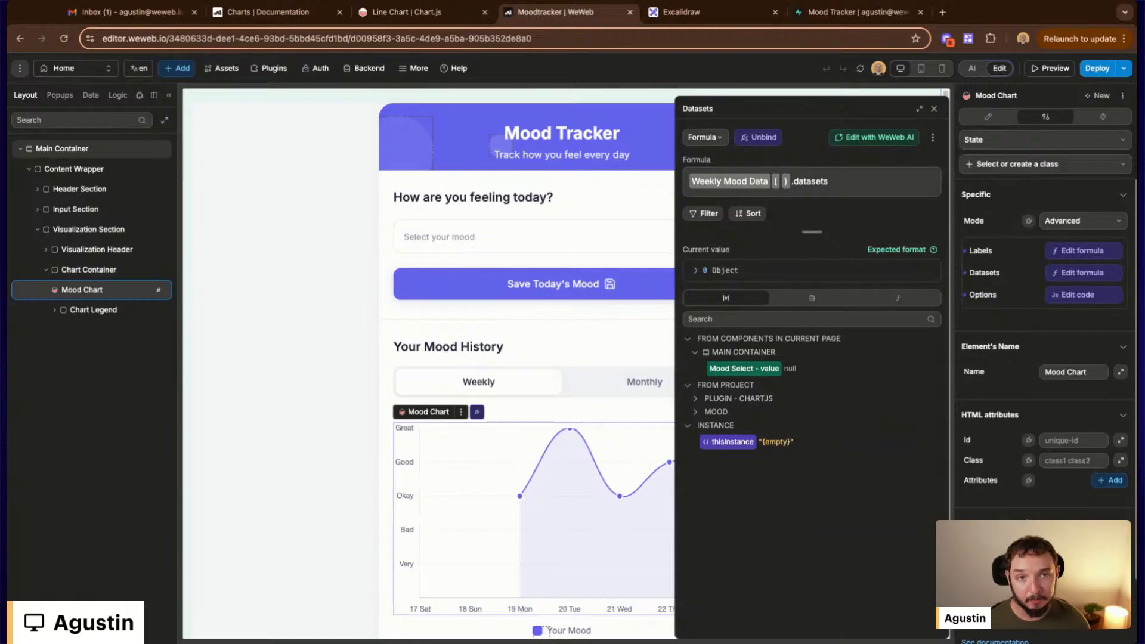
left_click(697, 272)
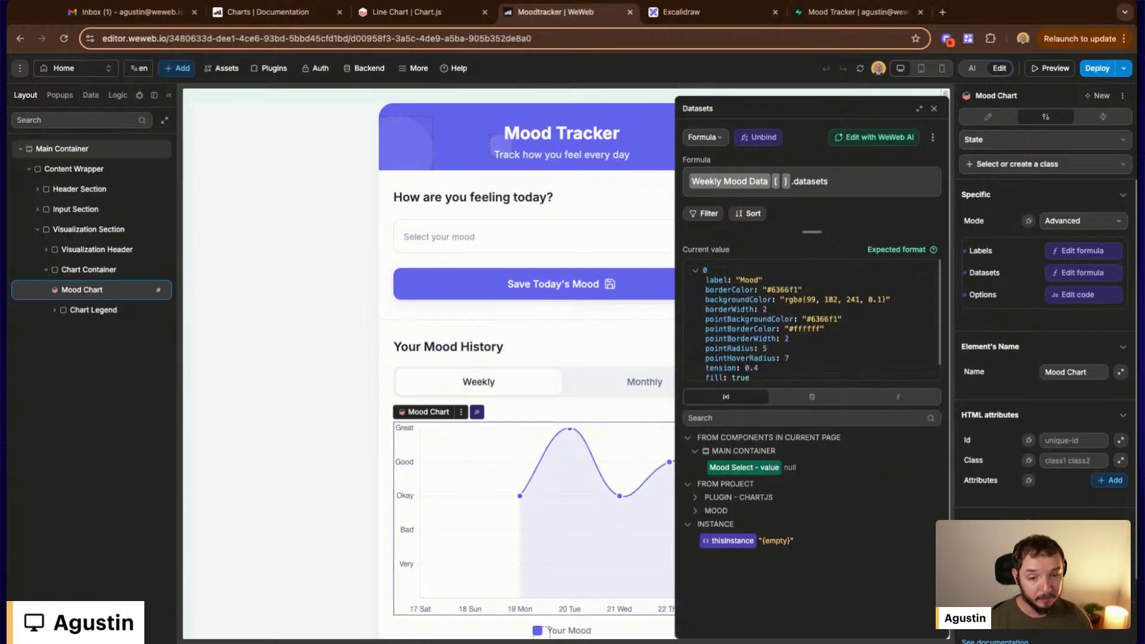
Examine the moodData variable in the mood folder, expanding entries 1 to 4 of its current value
left_click(90, 96)
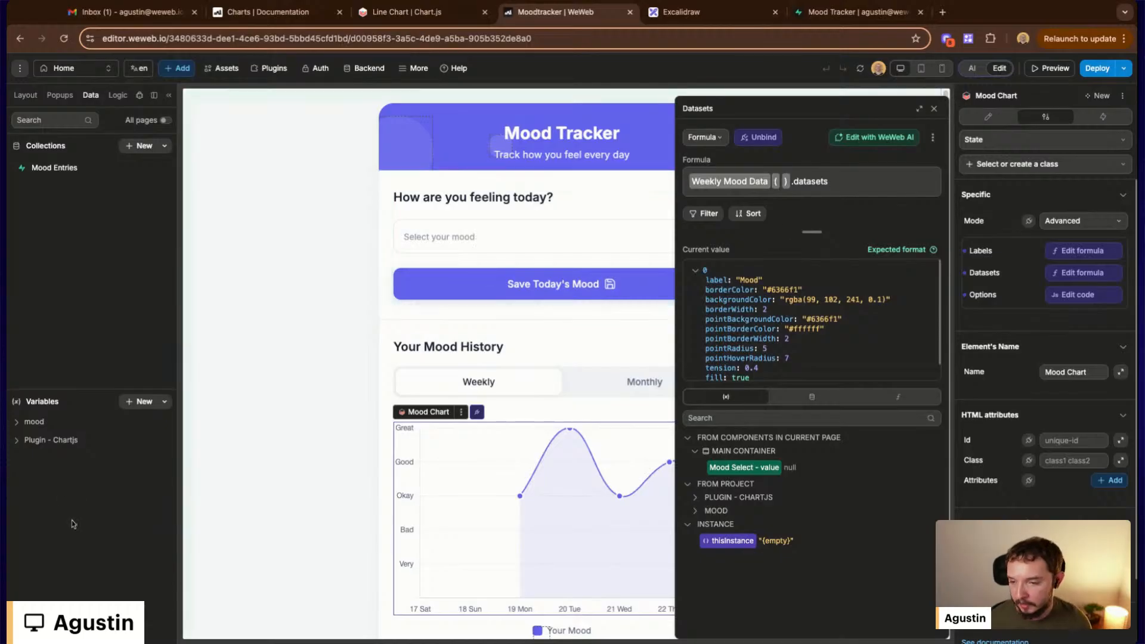
left_click(33, 422)
left_click(51, 443)
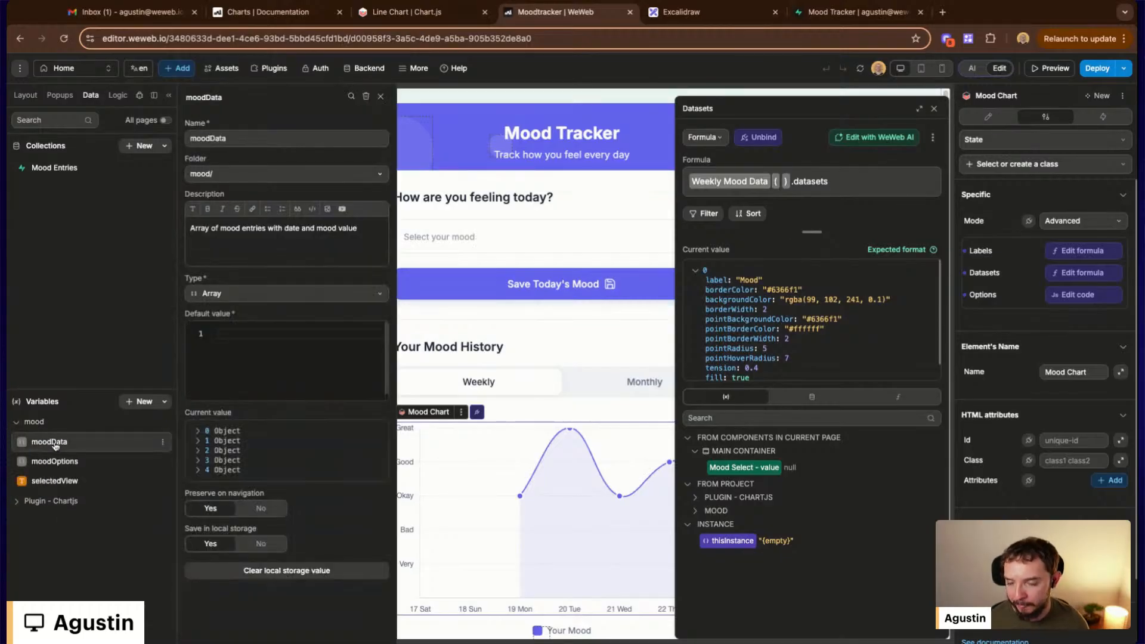
left_click(197, 440)
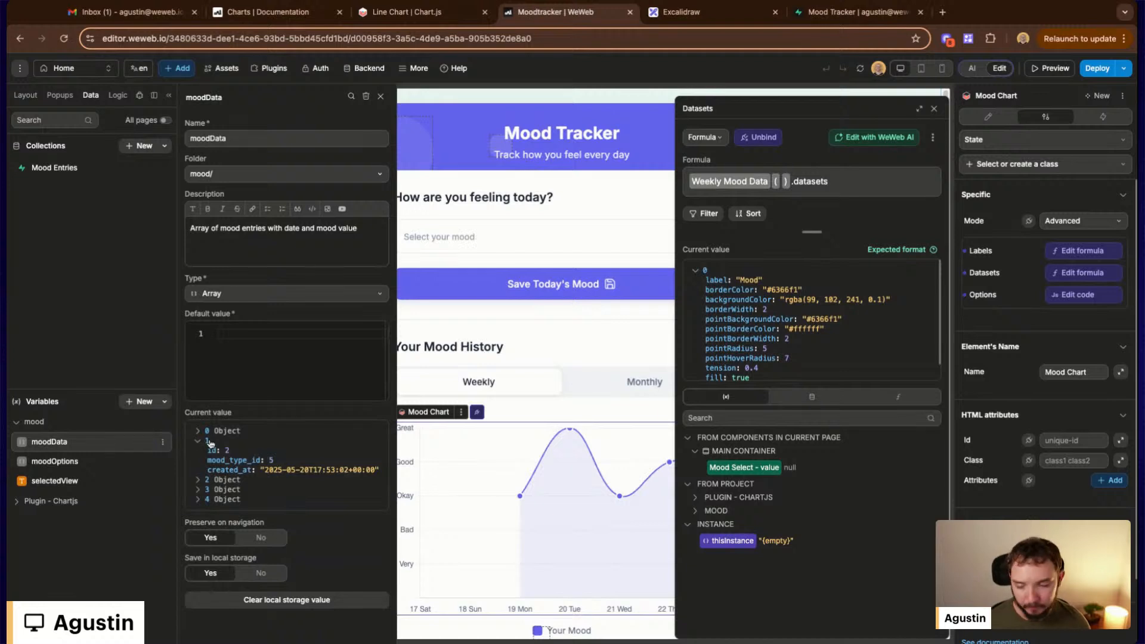
left_click(198, 480)
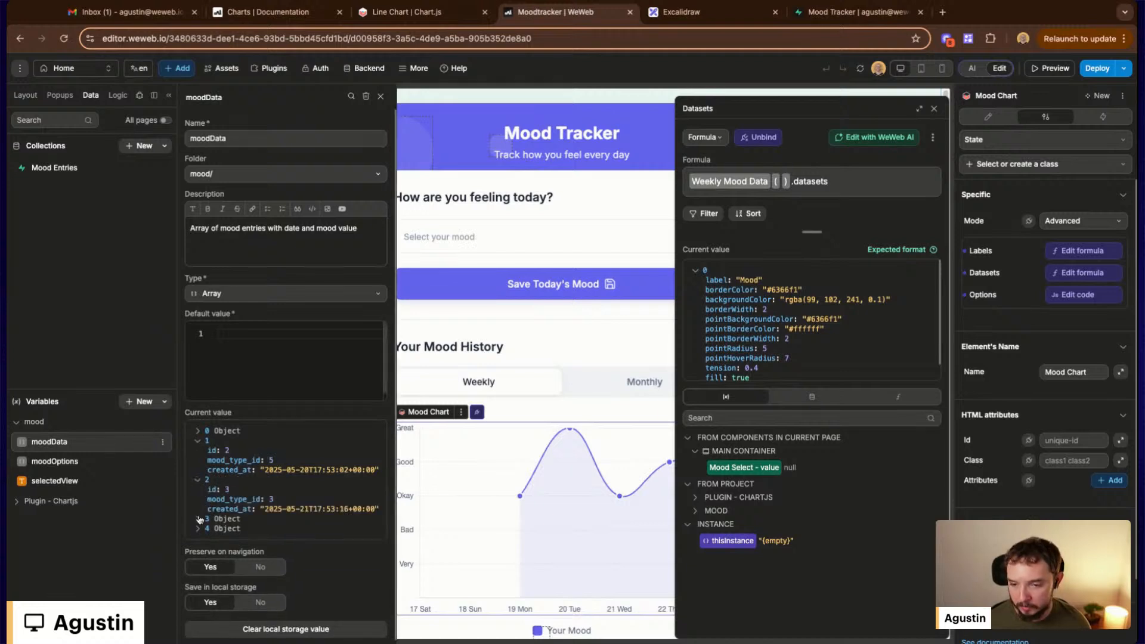
left_click(198, 519)
left_click(198, 558)
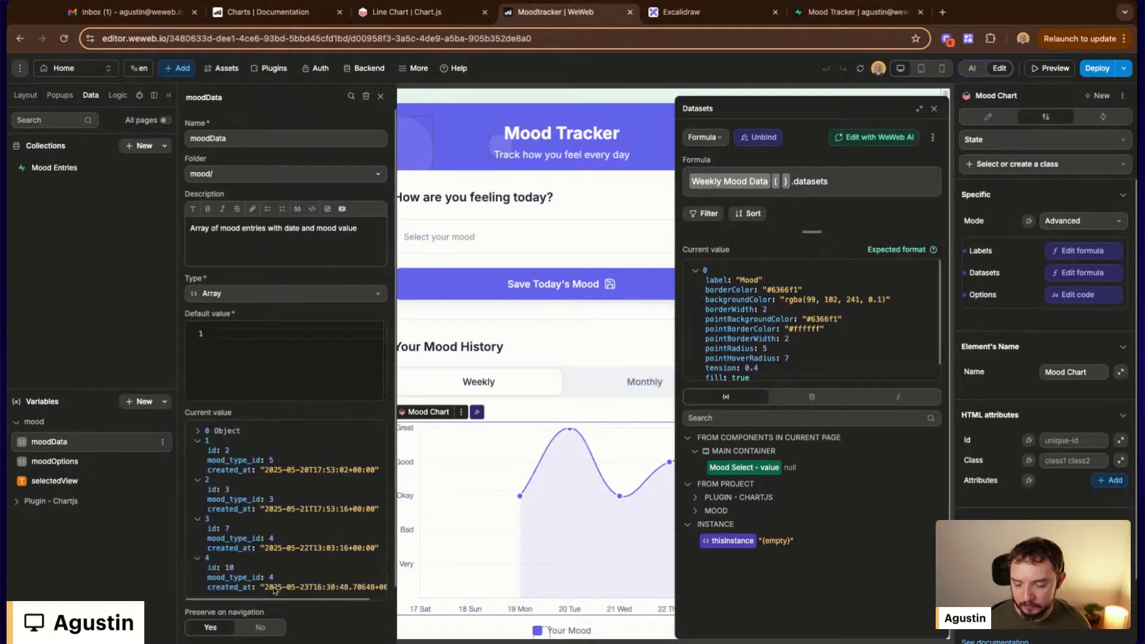
scroll(275, 478, "down", 1)
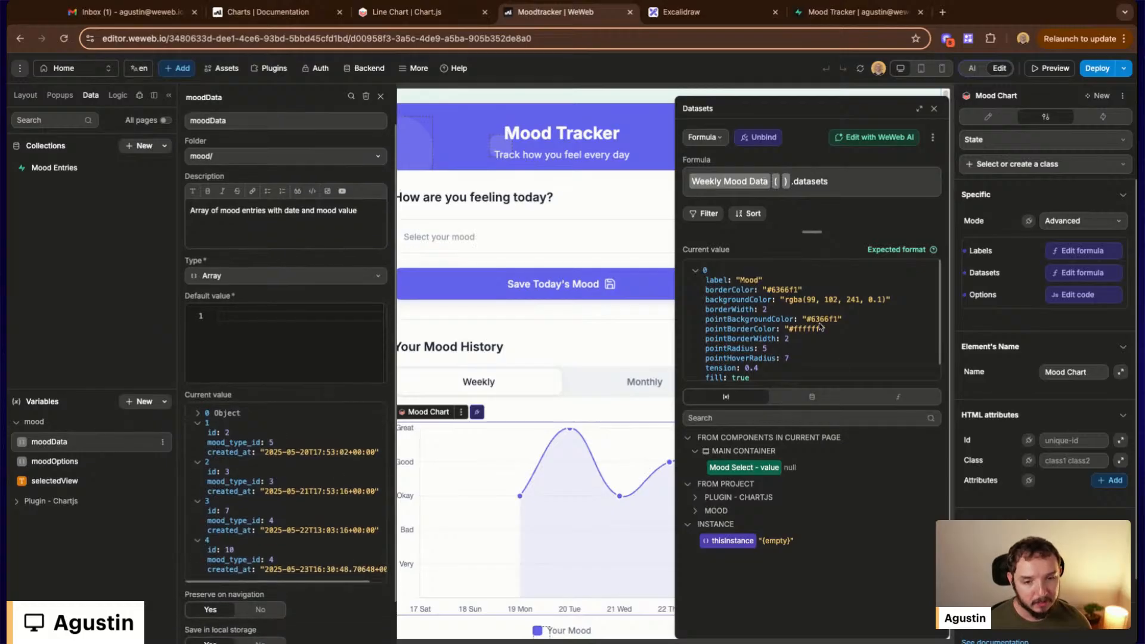
Open the code of the Weekly Mood Data formula and read through to its return statement
left_click(118, 95)
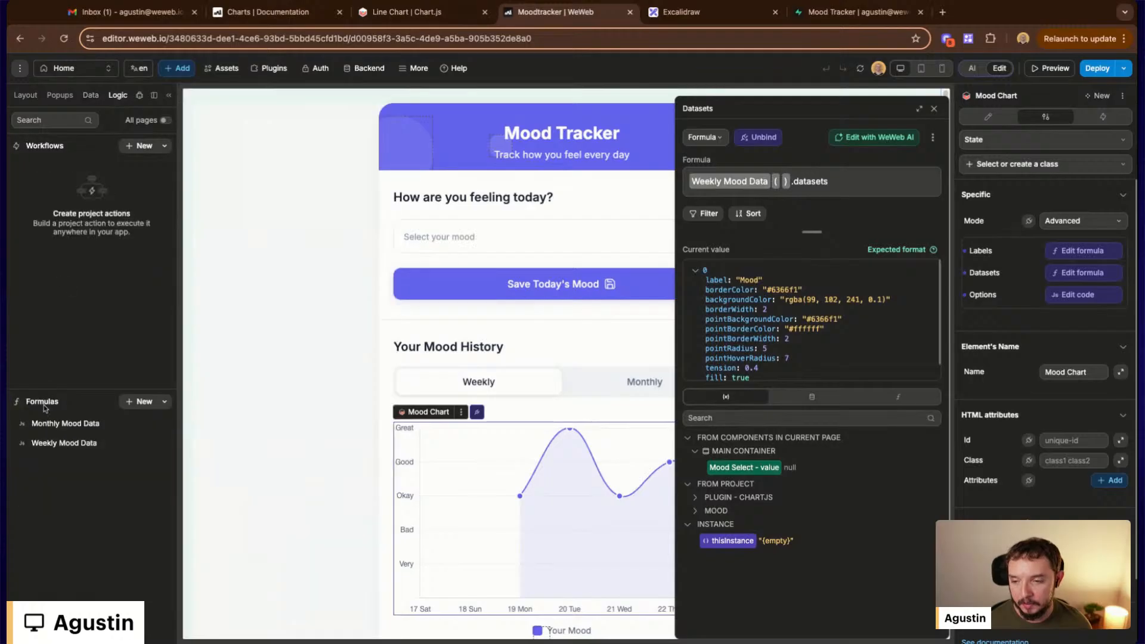
left_click(75, 443)
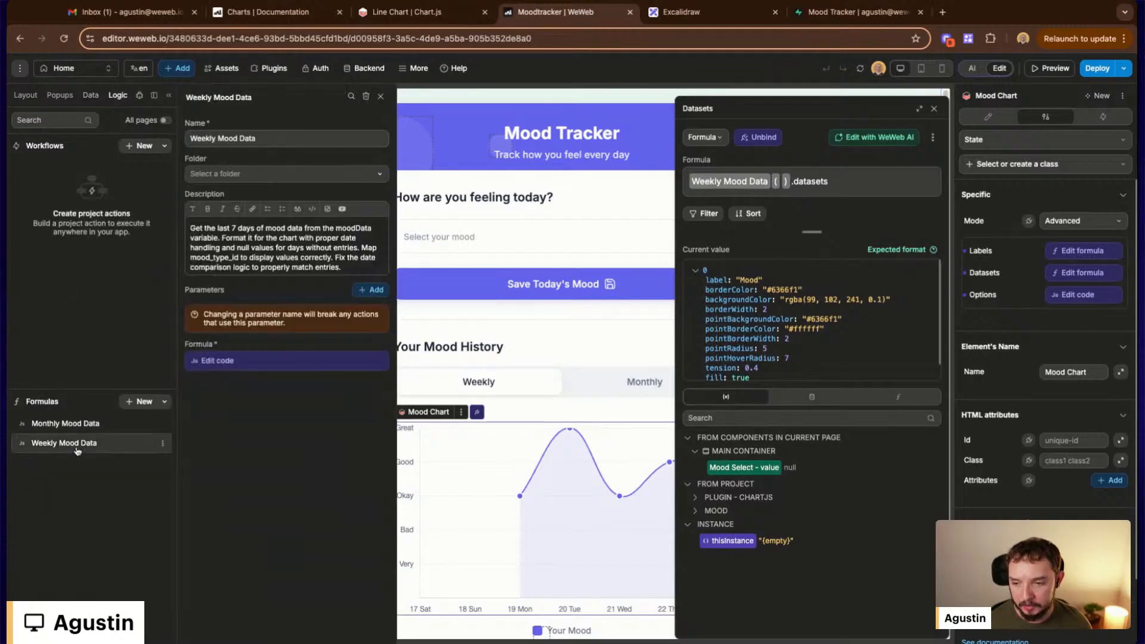
left_click(226, 360)
left_click(529, 258)
scroll(552, 274, "down", 5)
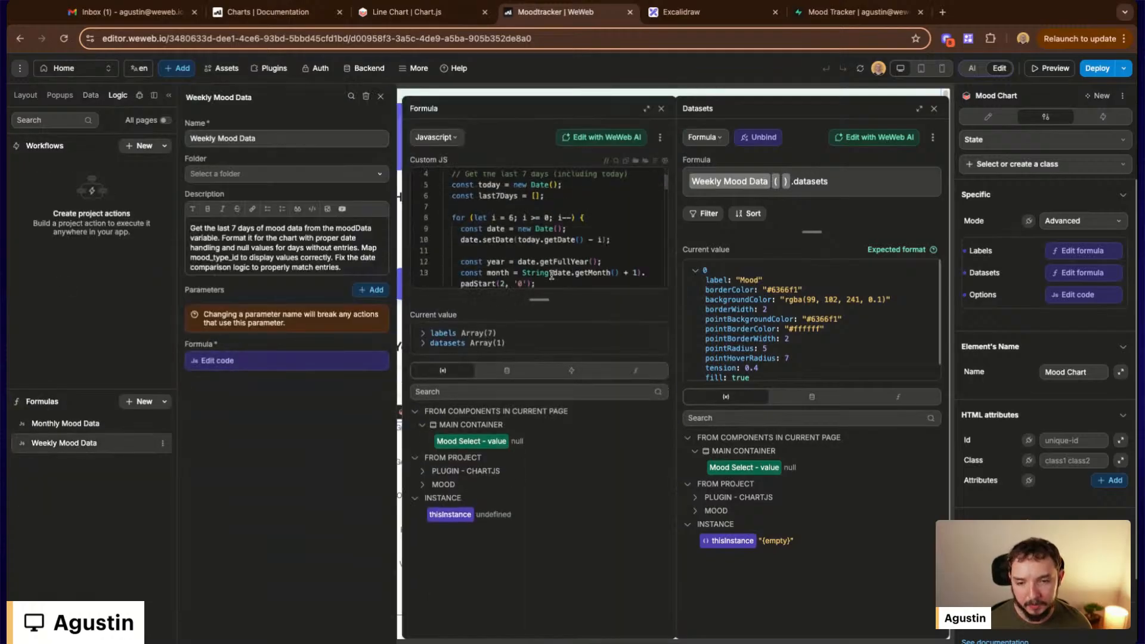
scroll(552, 274, "down", 8)
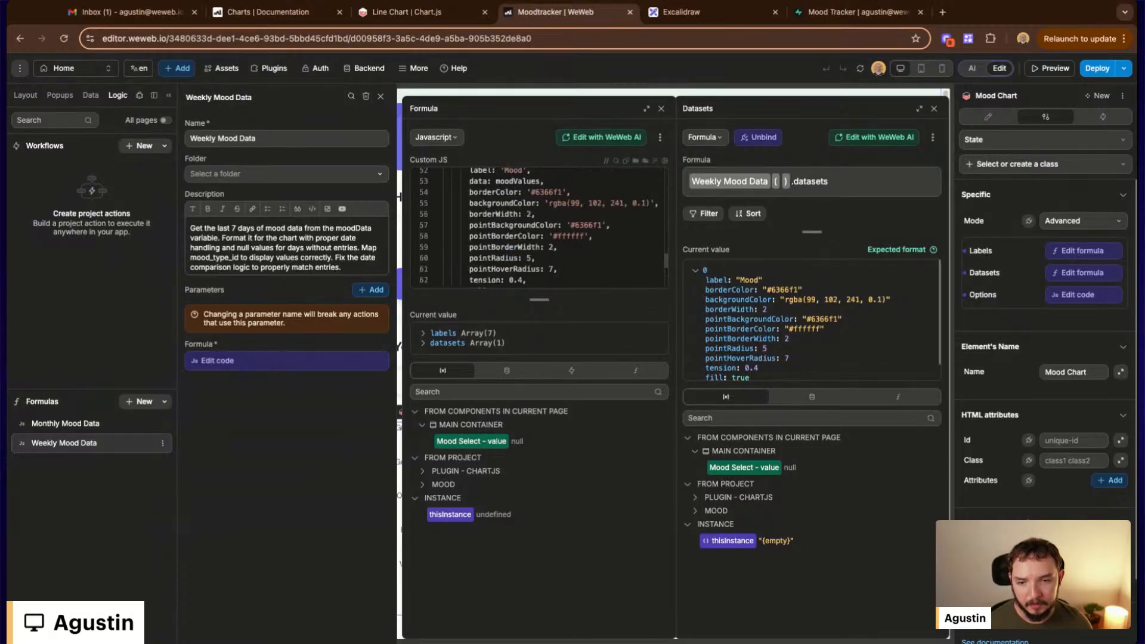
scroll(511, 234, "down", 3)
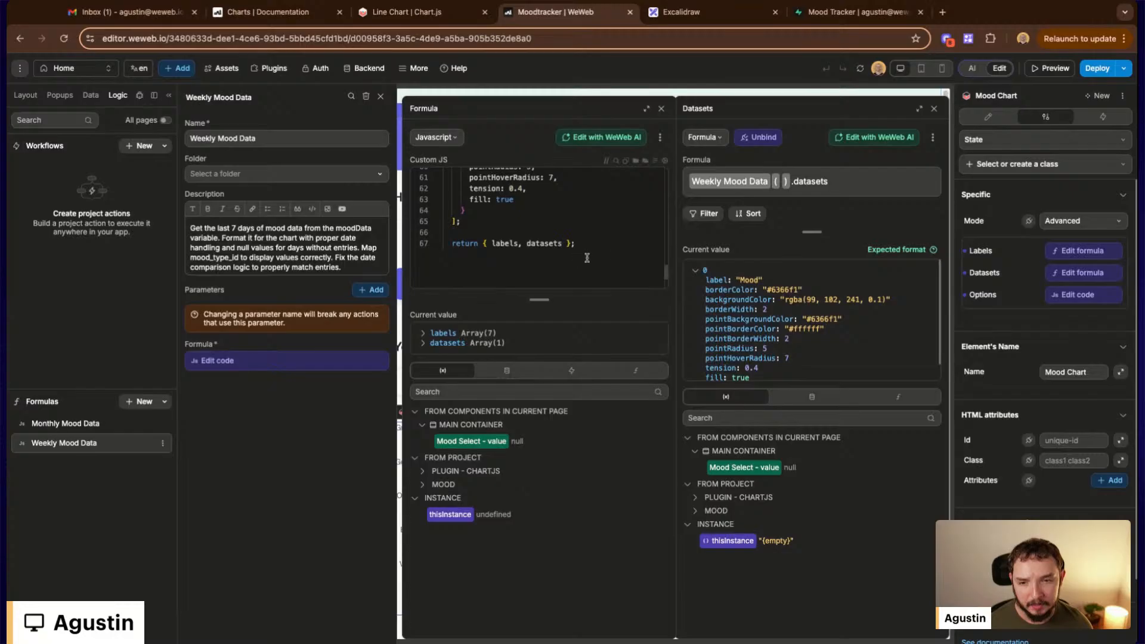
Compare the gradient dataset definition in the Weekly Mood Data code with the current value of the Mood Chart's Datasets
scroll(606, 255, "up", 5)
scroll(607, 254, "down", 1)
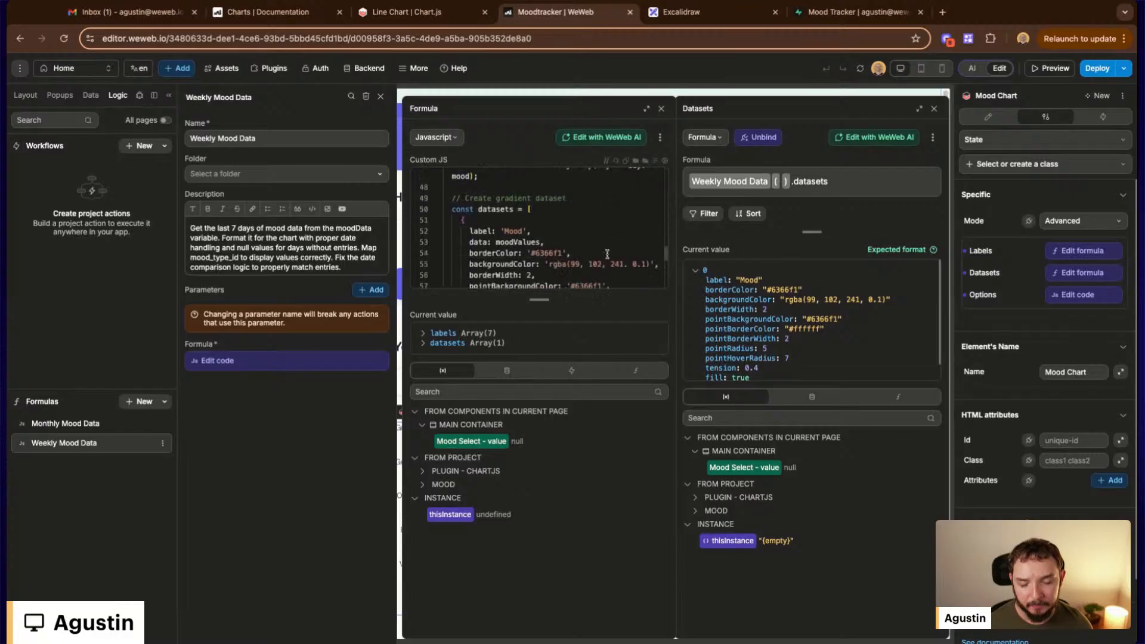
scroll(607, 254, "down", 1)
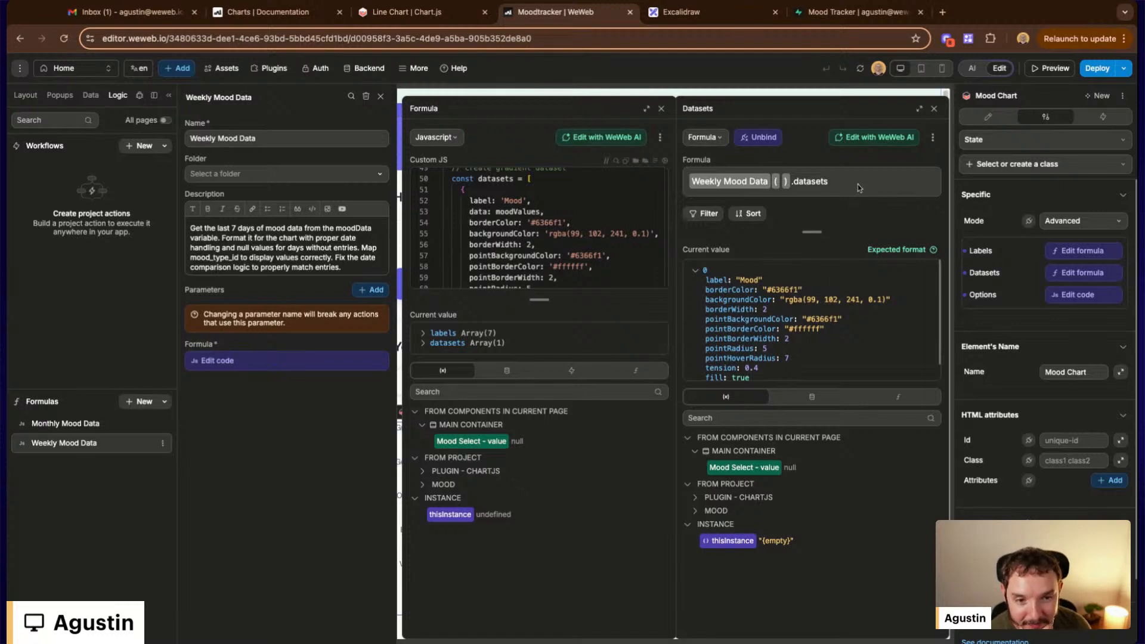
scroll(801, 349, "down", 1)
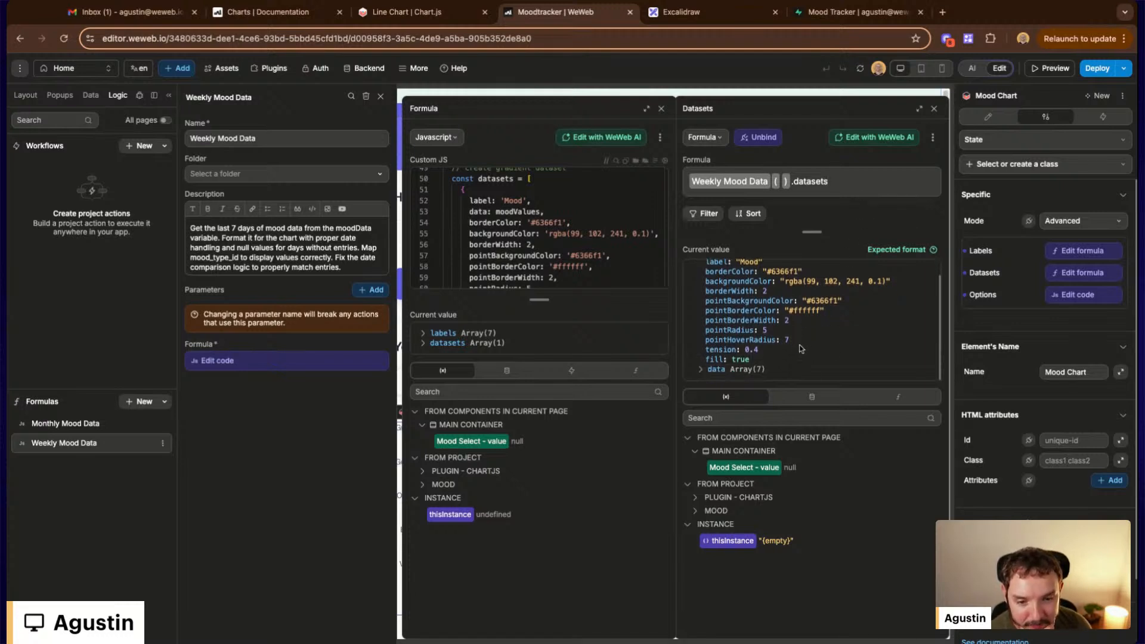
scroll(570, 231, "up", 1)
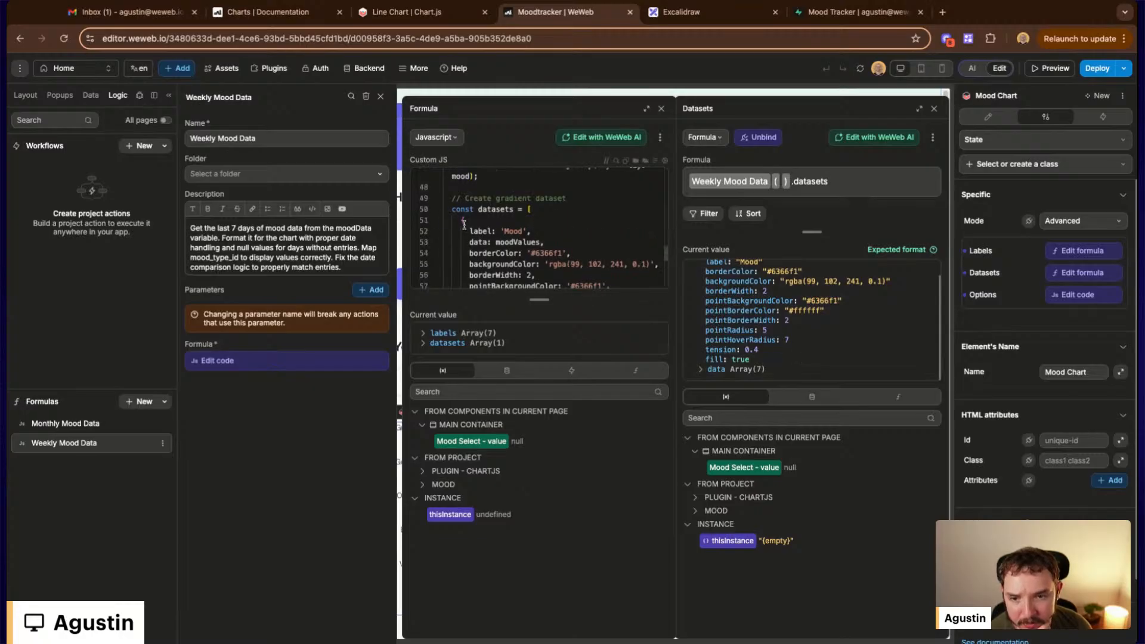
scroll(727, 293, "up", 1)
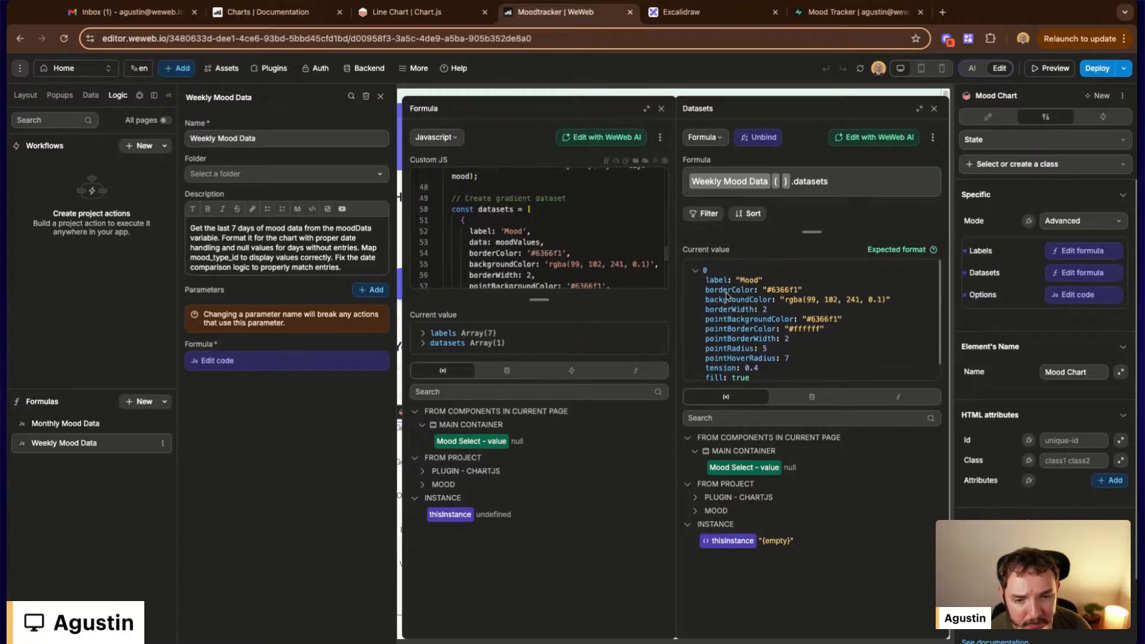
Switch the Mood Chart's Datasets binding to JavaScript and replace its code with the 'Mood' dataset object copied from the Weekly Mood Data formula
left_click_drag(462, 221, 466, 271)
scroll(464, 272, "down", 1)
scroll(549, 274, "up", 1)
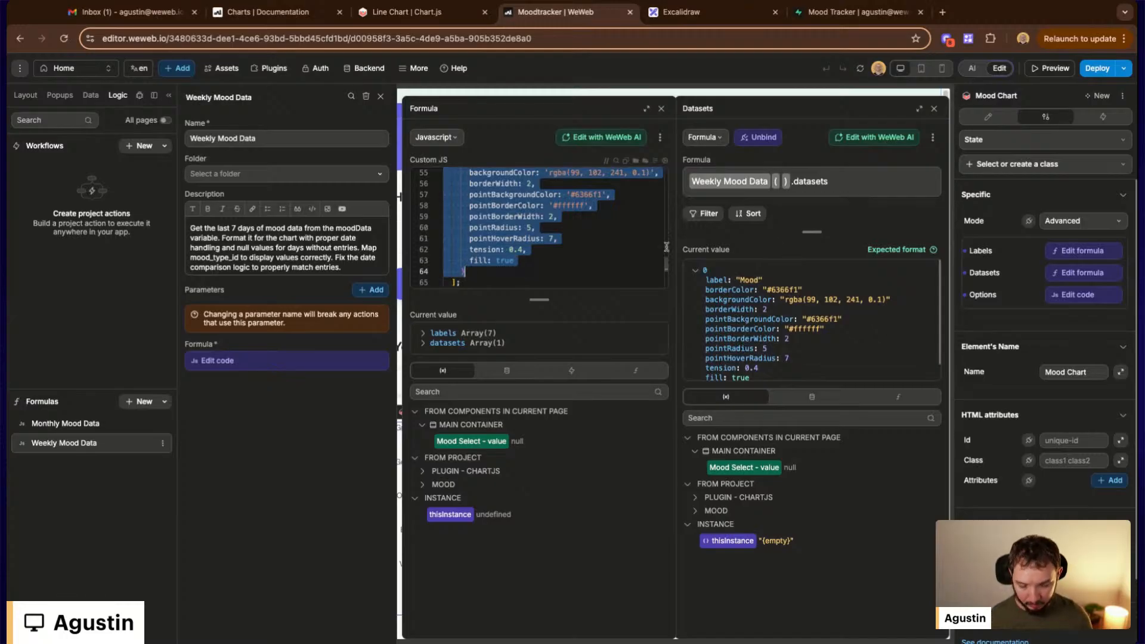
left_click(857, 206)
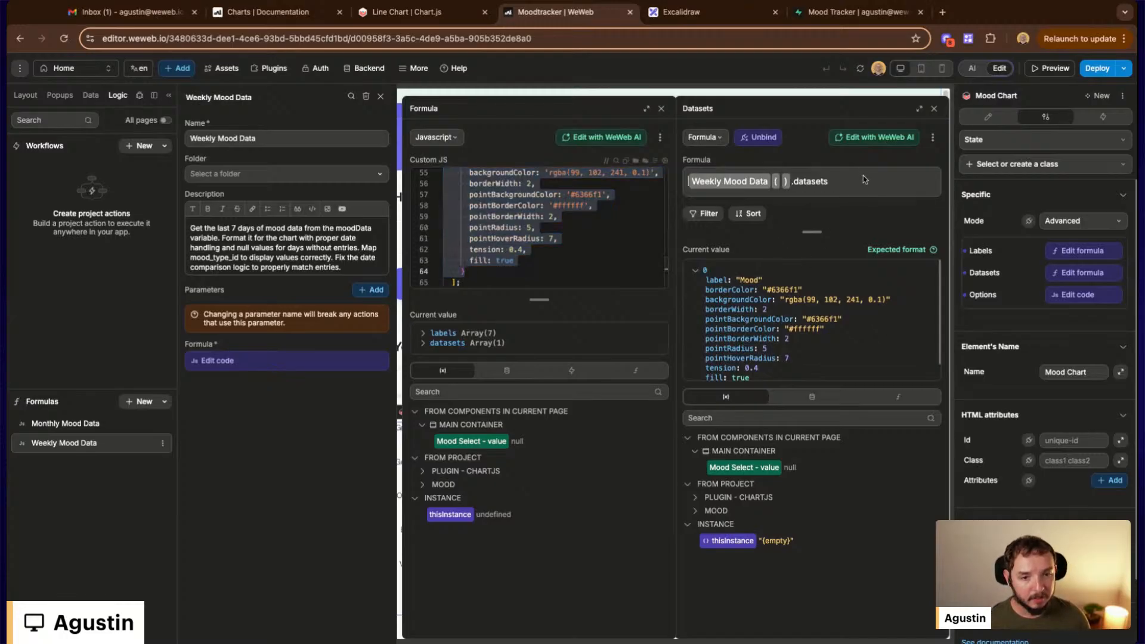
left_click(703, 137)
left_click(709, 178)
key("ctrl+a")
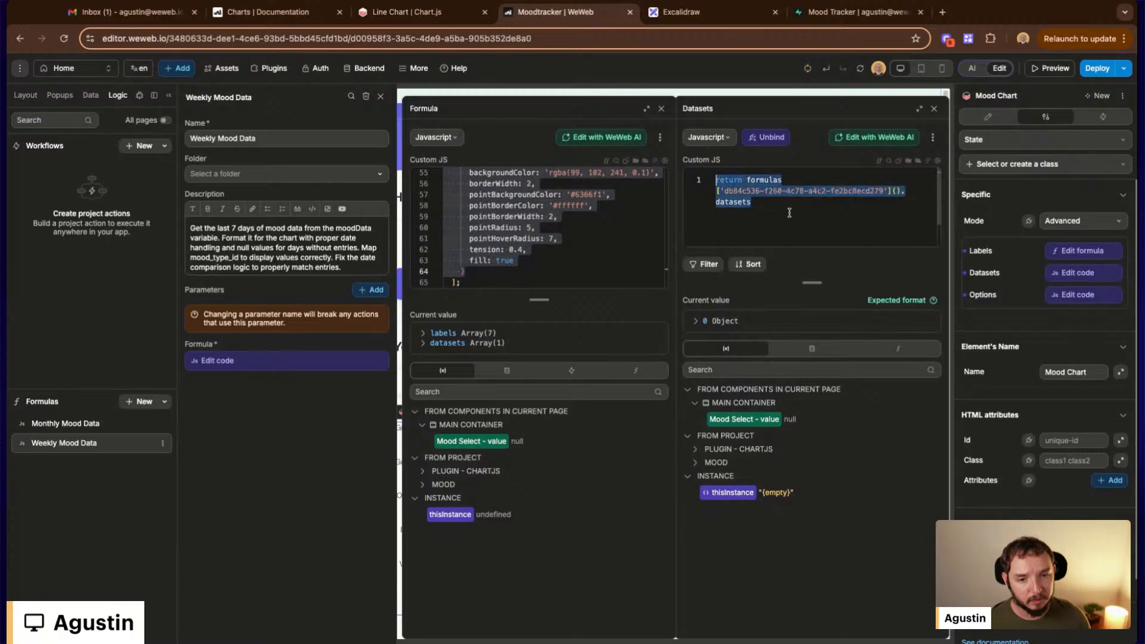
key("ctrl+v")
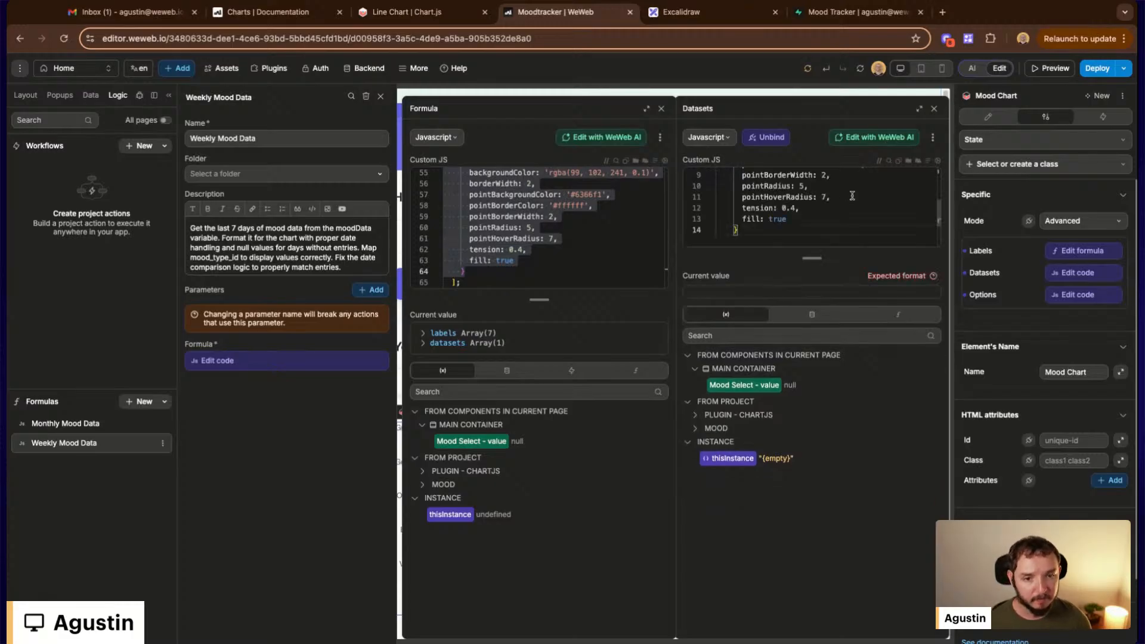
Close the Weekly Mood Data formula and its settings, and review the Mood Chart's Datasets code
left_click(660, 109)
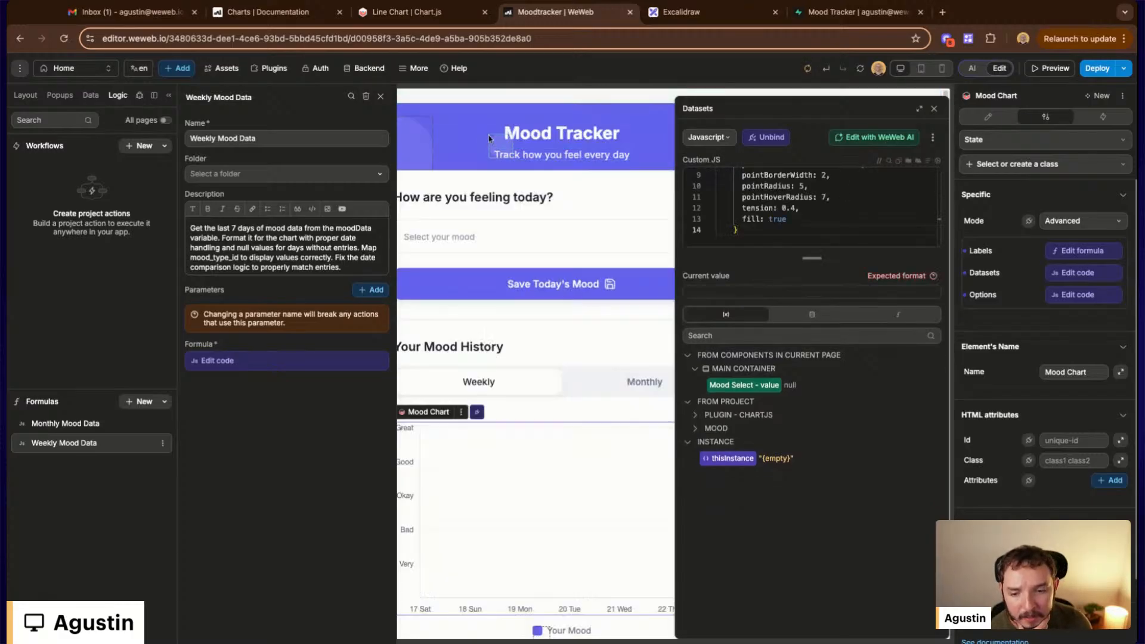
left_click(381, 97)
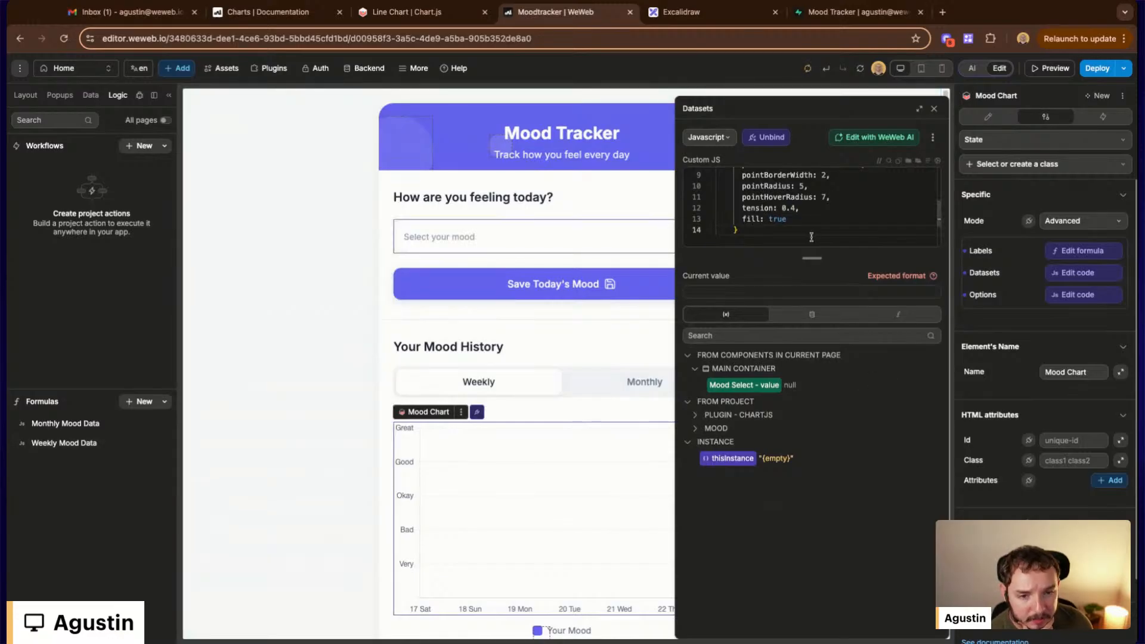
scroll(808, 232, "up", 3)
left_click(735, 183)
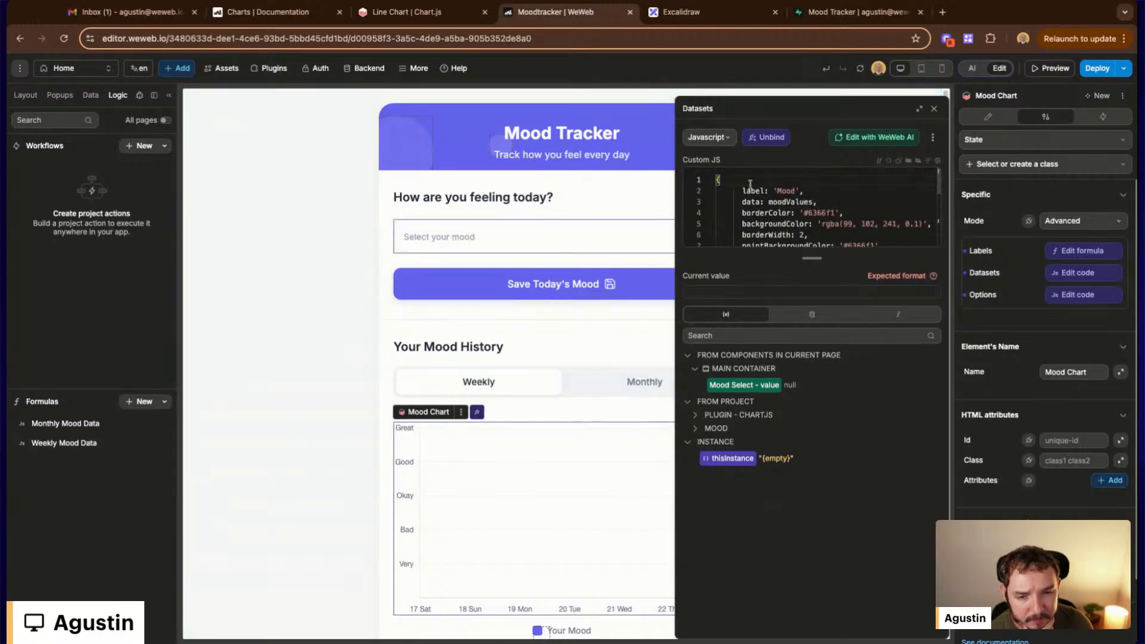
scroll(782, 238, "down", 1)
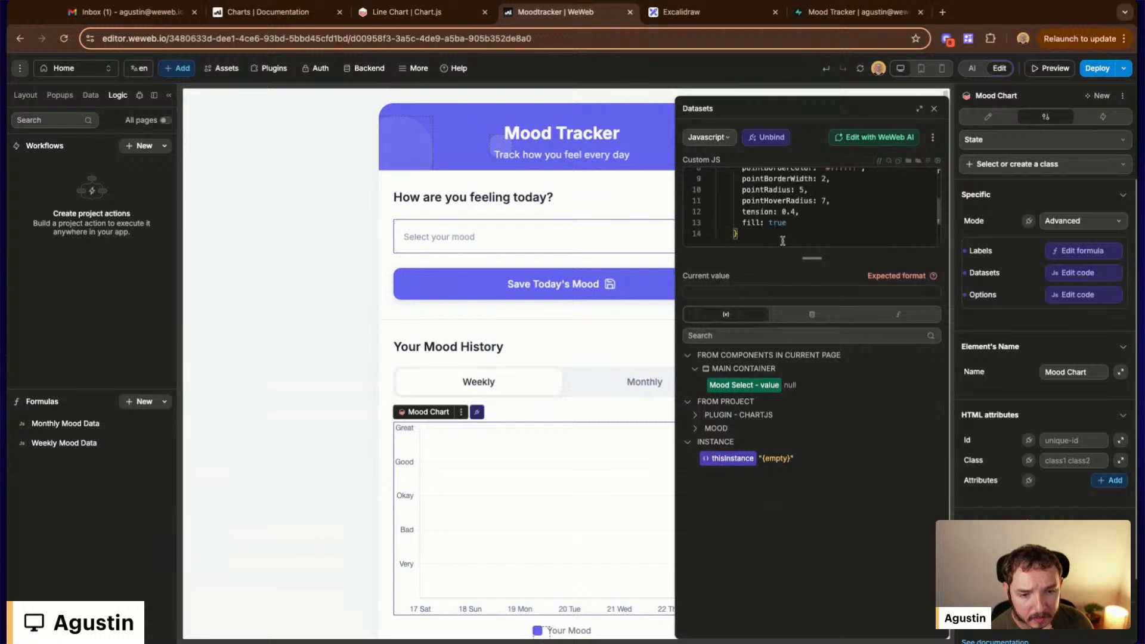
scroll(782, 240, "up", 1)
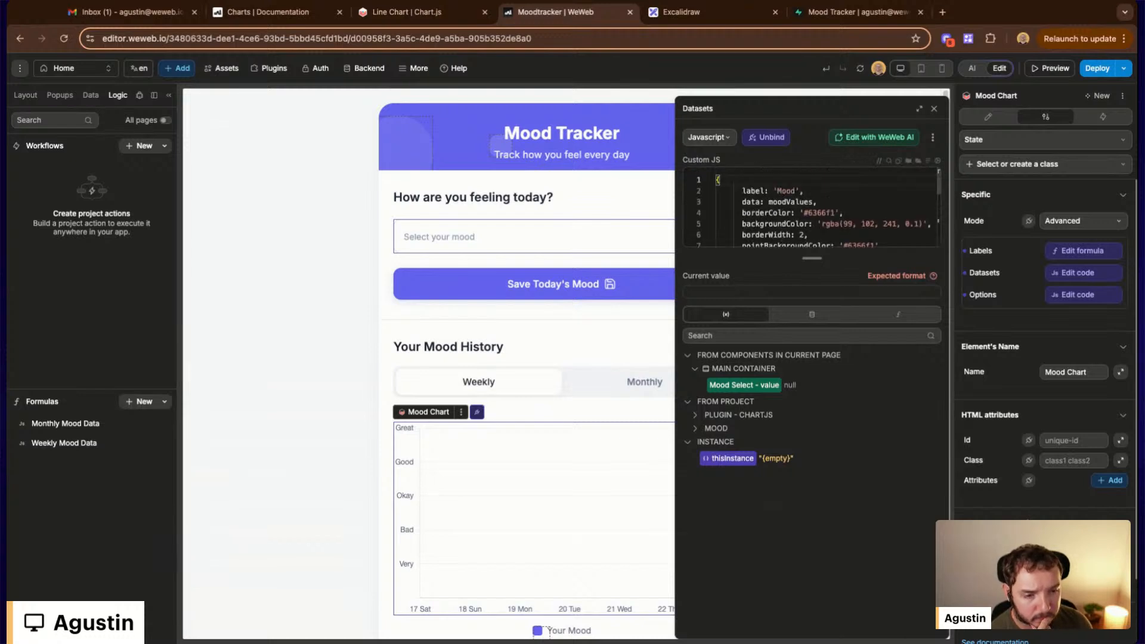
Check the Chart.js line chart setup and the WeWeb Charts documentation's Datasets example, and return to the Moodtracker project
left_click(415, 13)
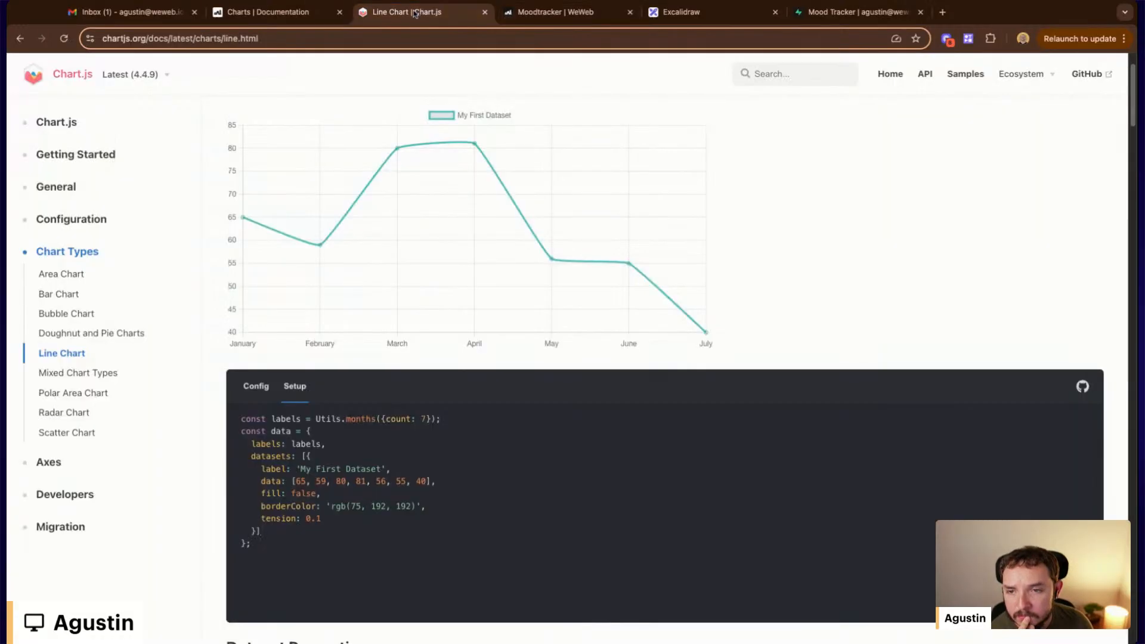
left_click(295, 13)
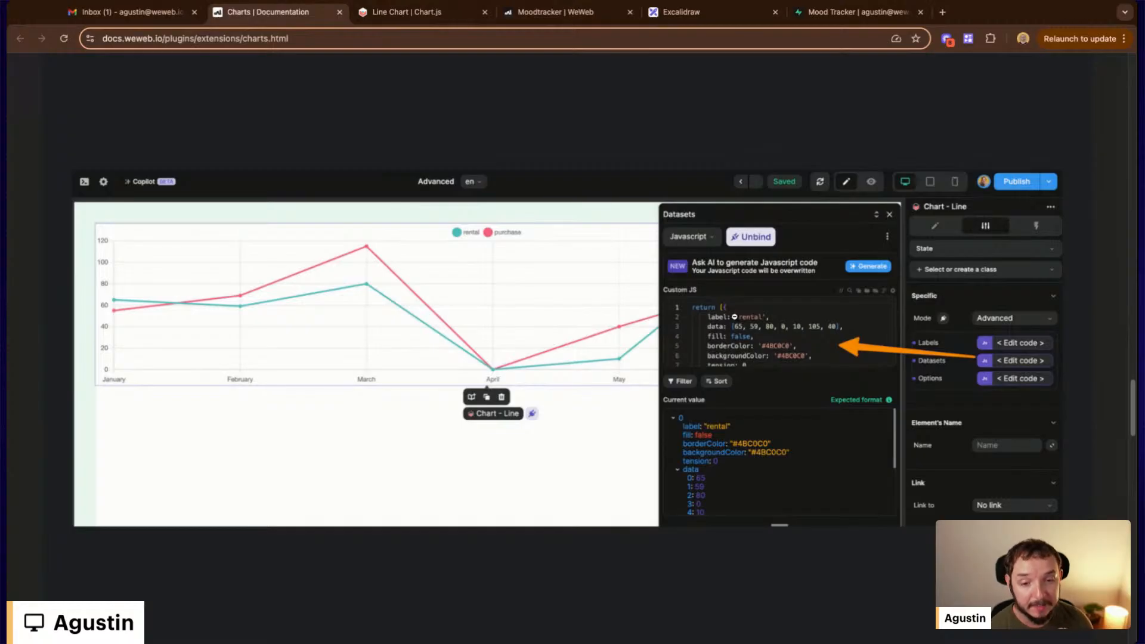
left_click(843, 14)
left_click(734, 12)
left_click(584, 16)
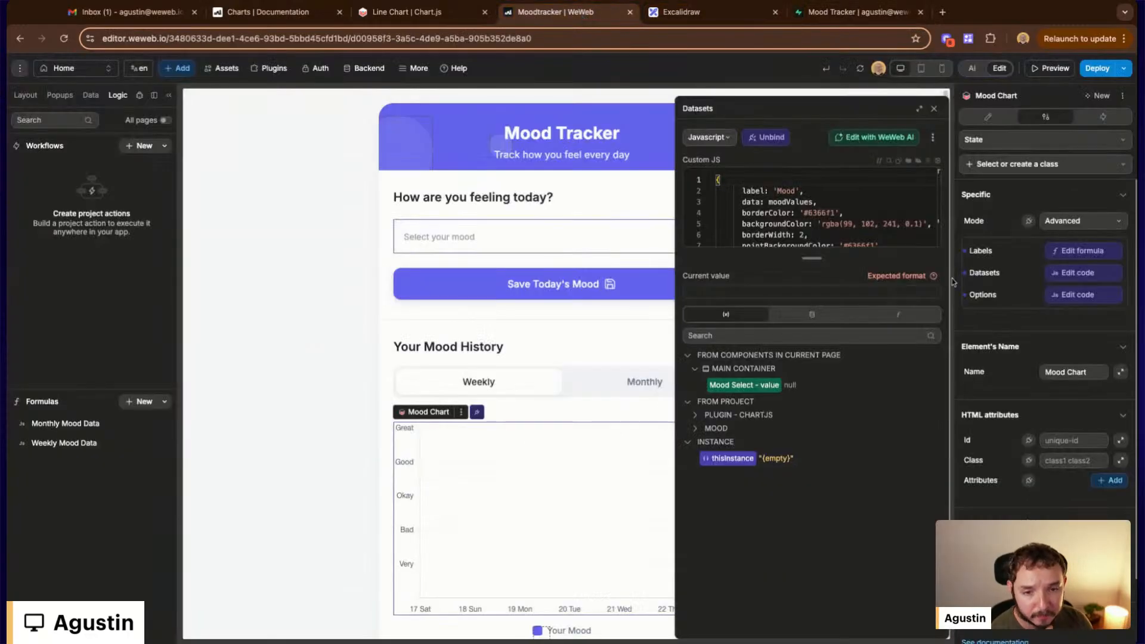
Reopen the Weekly Mood Data formula's code and copy the complete const datasets array, including its declaration
left_click(84, 443)
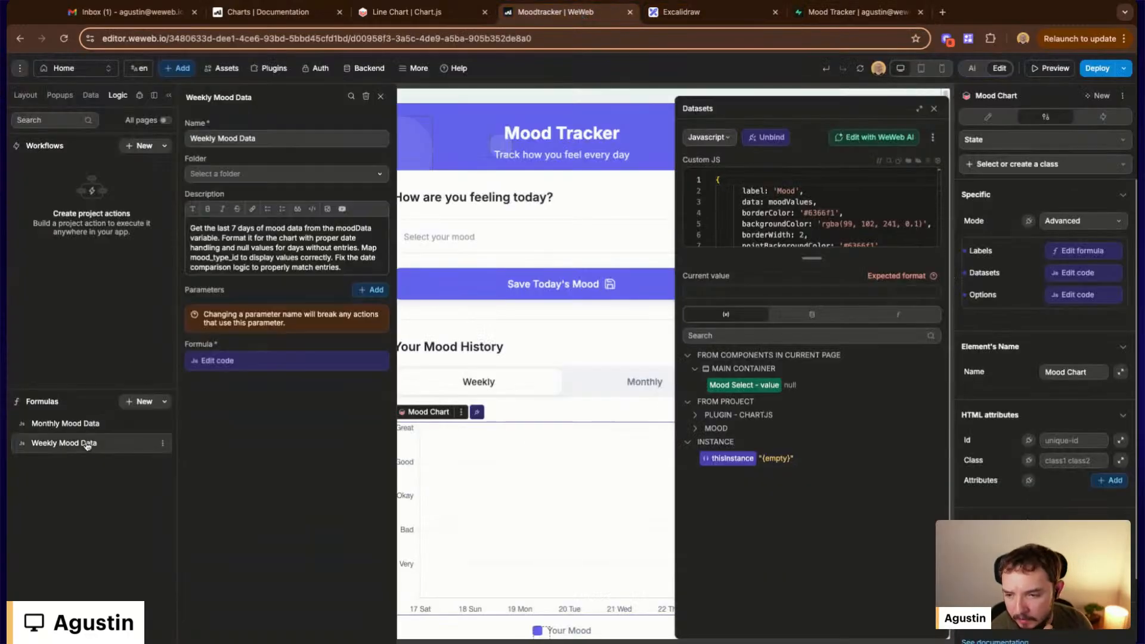
left_click(261, 361)
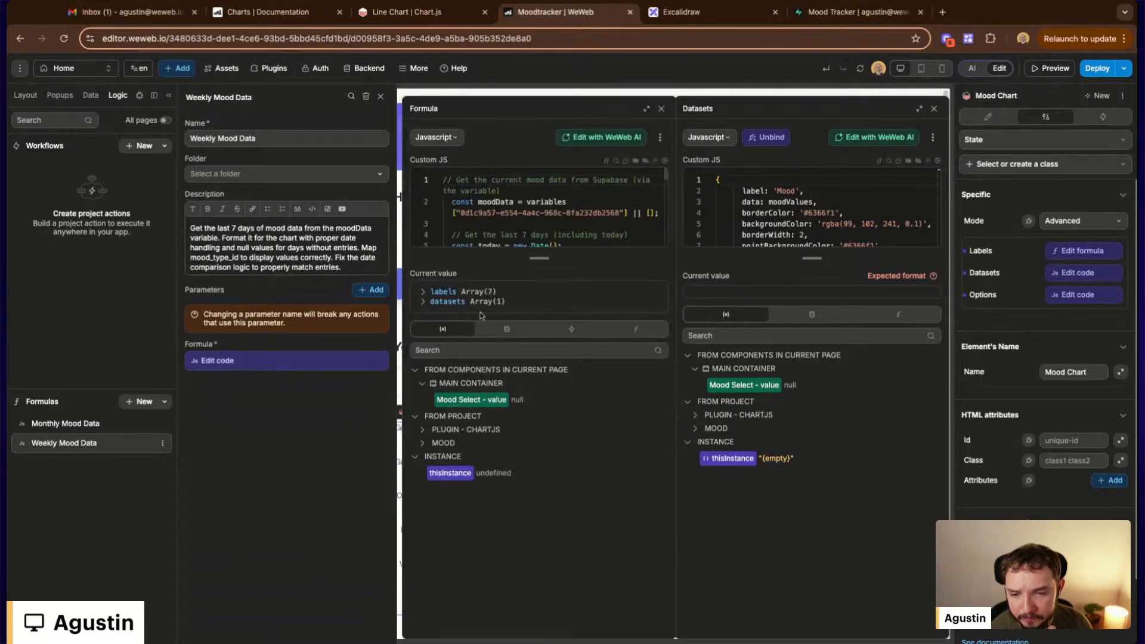
left_click_drag(539, 258, 539, 299)
scroll(545, 251, "down", 10)
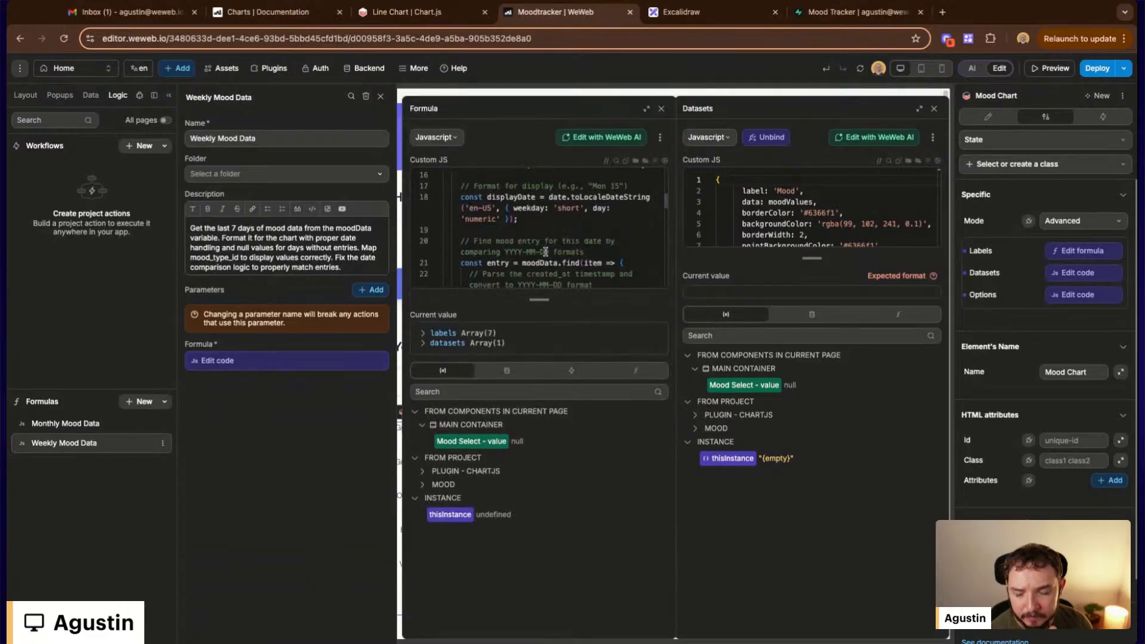
scroll(545, 251, "down", 5)
scroll(466, 272, "up", 4)
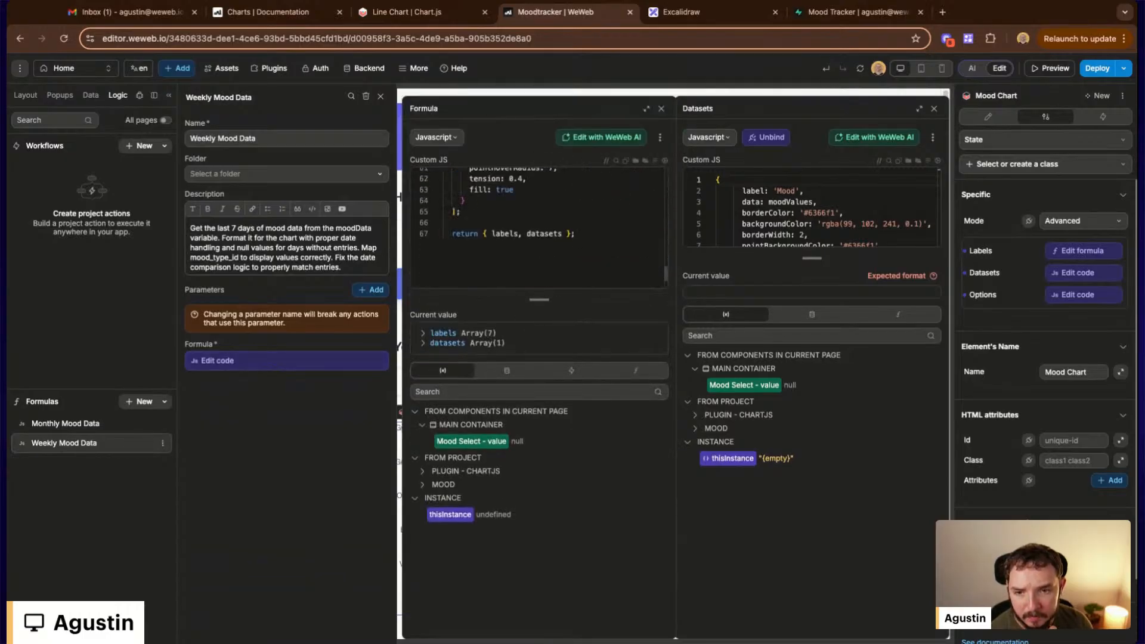
scroll(467, 271, "up", 1)
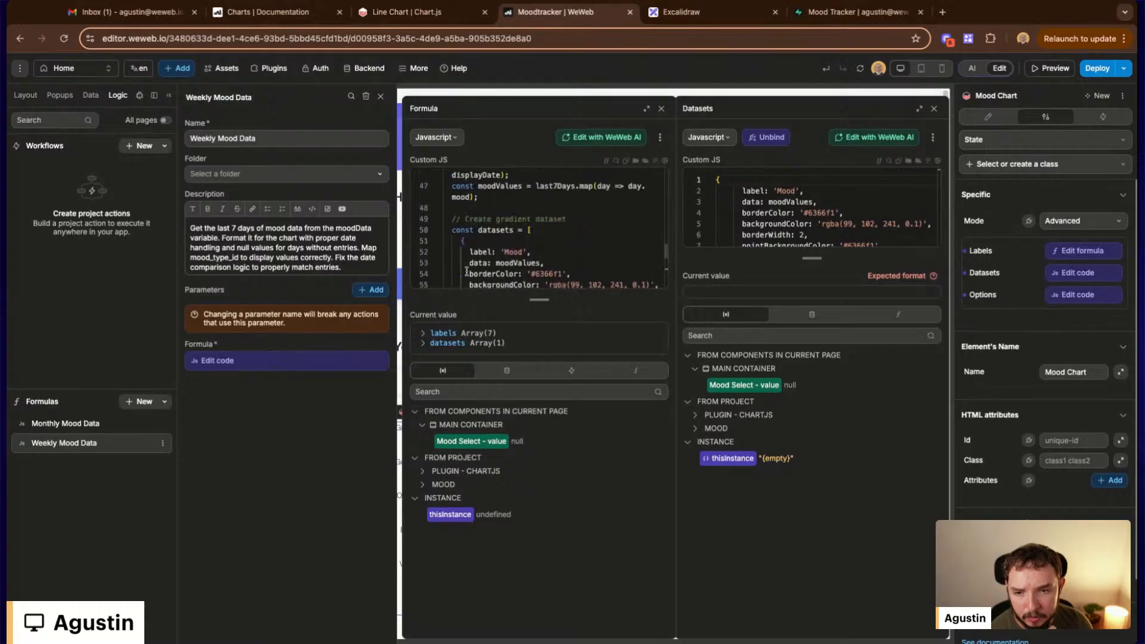
left_click(458, 251, "shift")
left_click(451, 230, "shift")
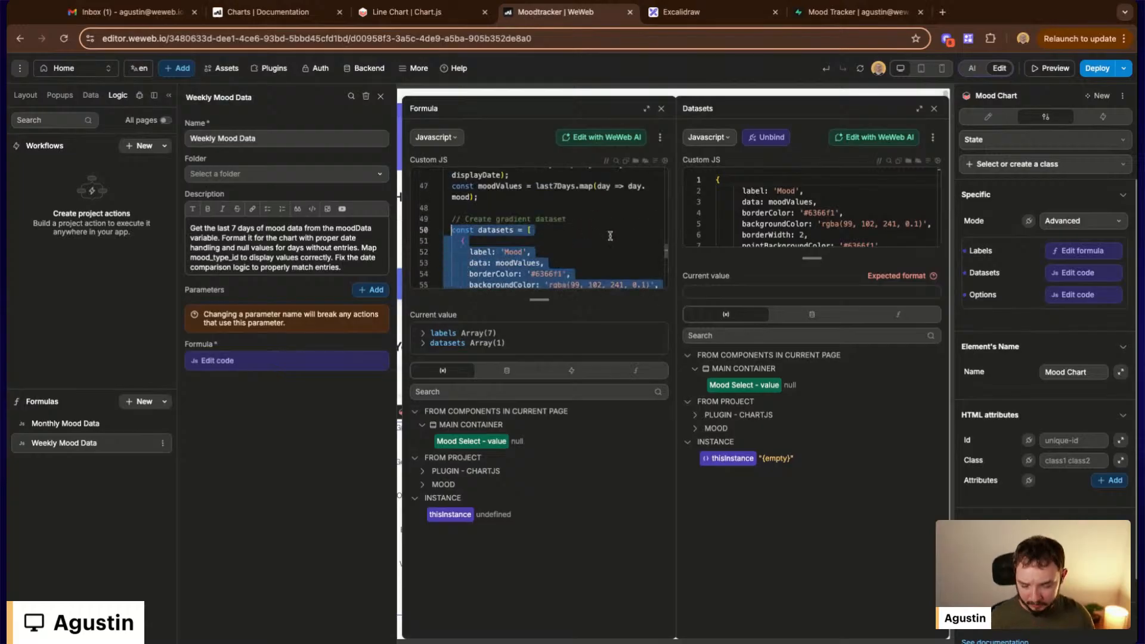
Replace all of the Mood Chart's Datasets code with the const datasets block copied from the Weekly Mood Data formula
left_click(1061, 195)
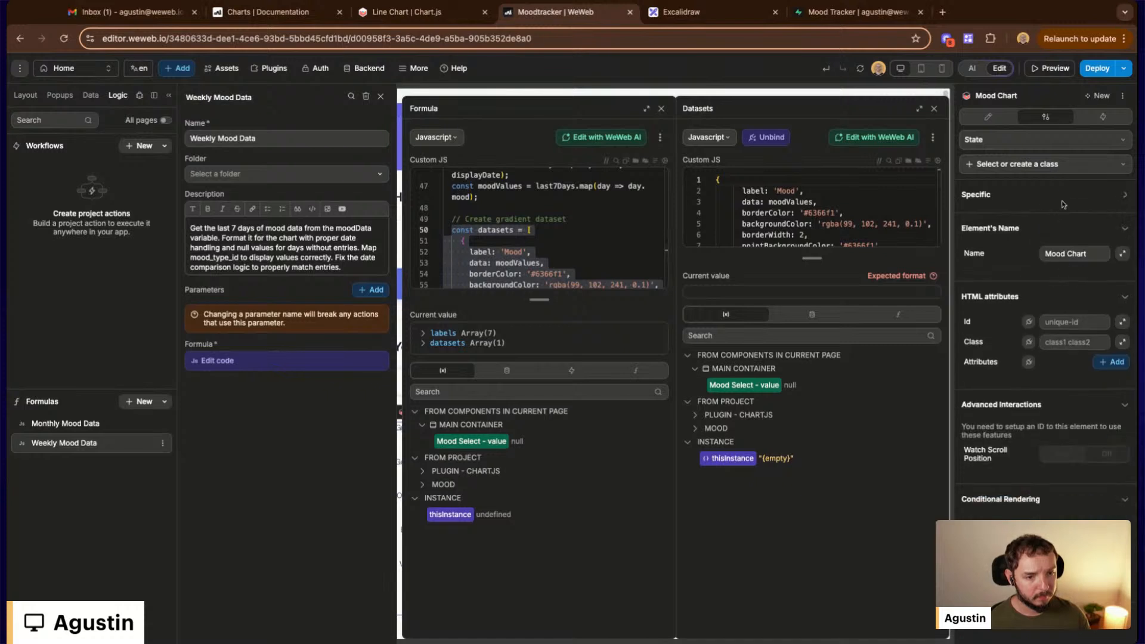
left_click(1060, 195)
left_click(1086, 273)
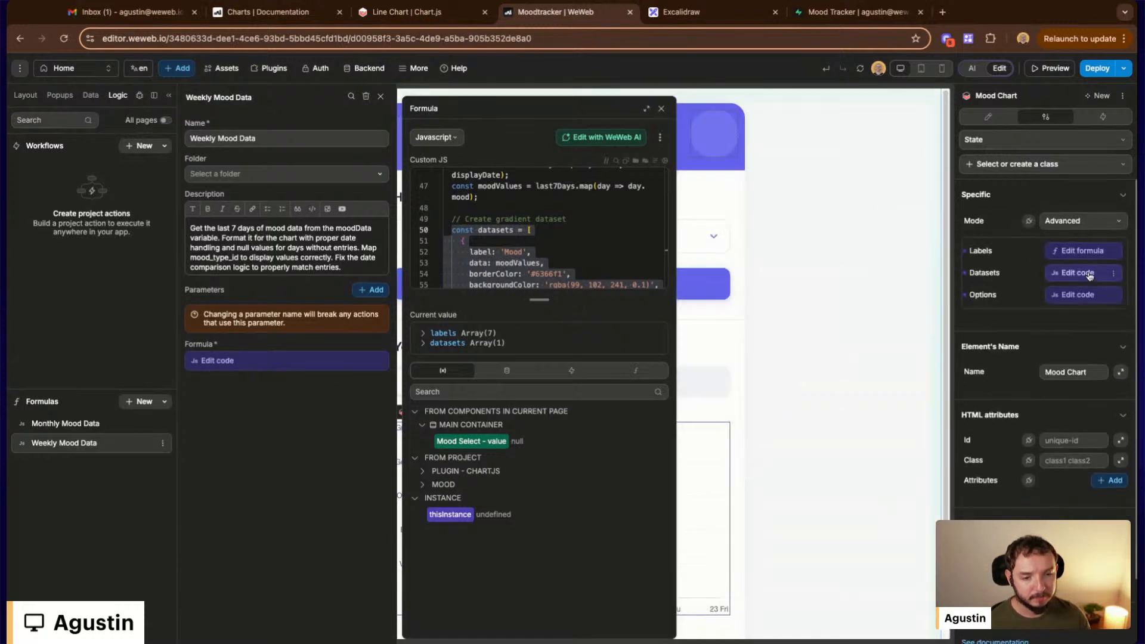
left_click(1090, 275)
left_click(794, 236)
key("super+a")
key("BackSpace")
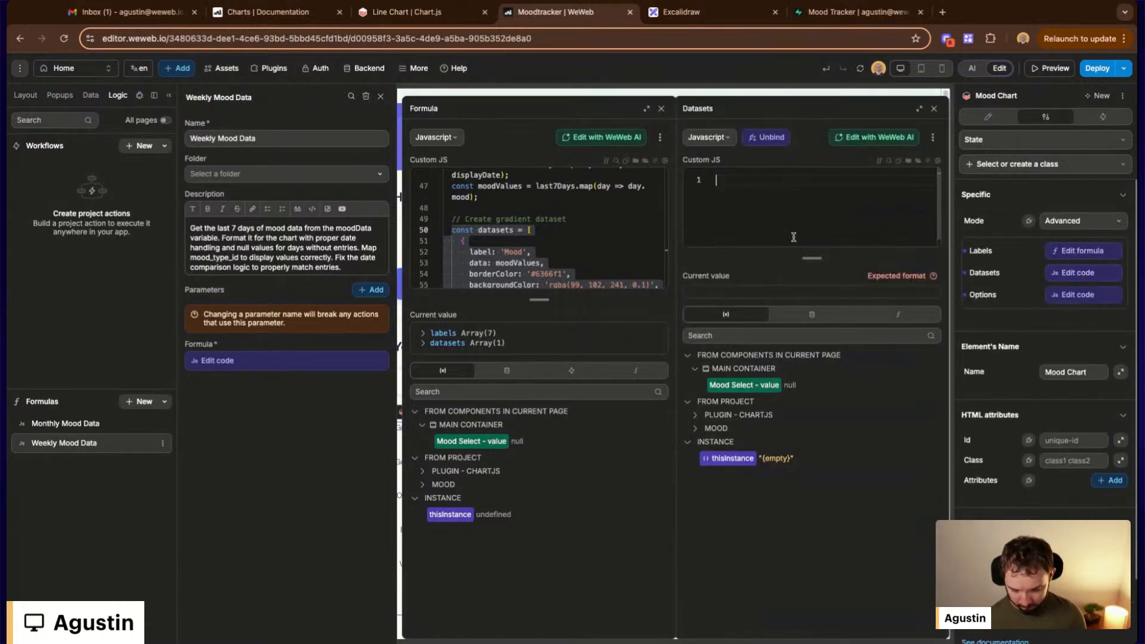
key("super+v")
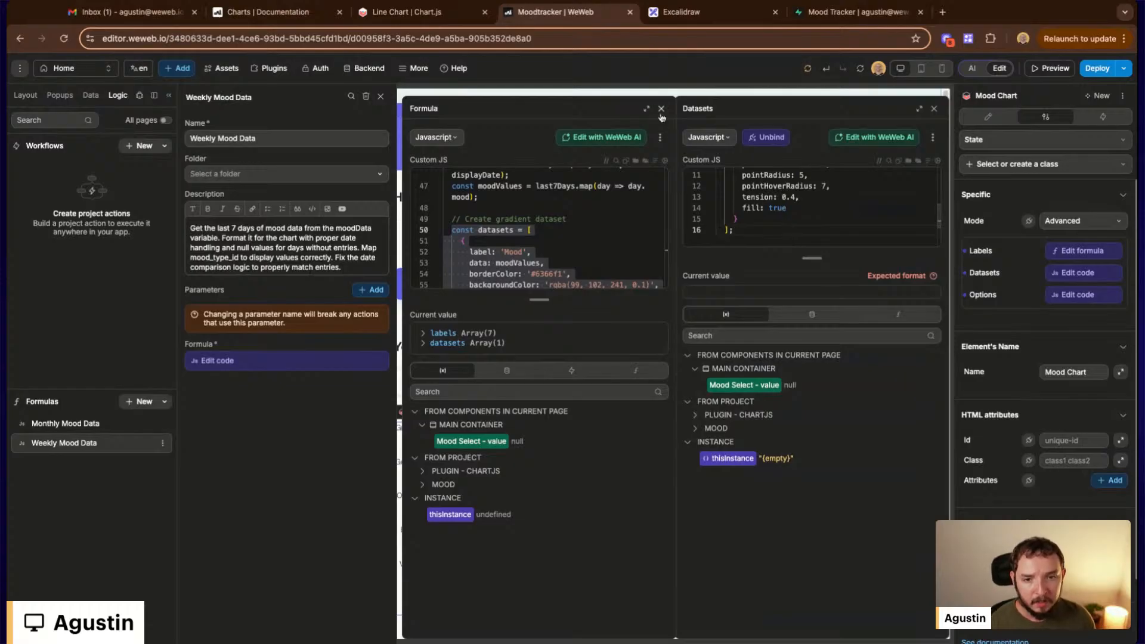
Close the formula's code and remove the trailing semicolon after the datasets array in the Mood Chart's Datasets code
left_click(661, 108)
left_click(754, 227)
key("BackSpace")
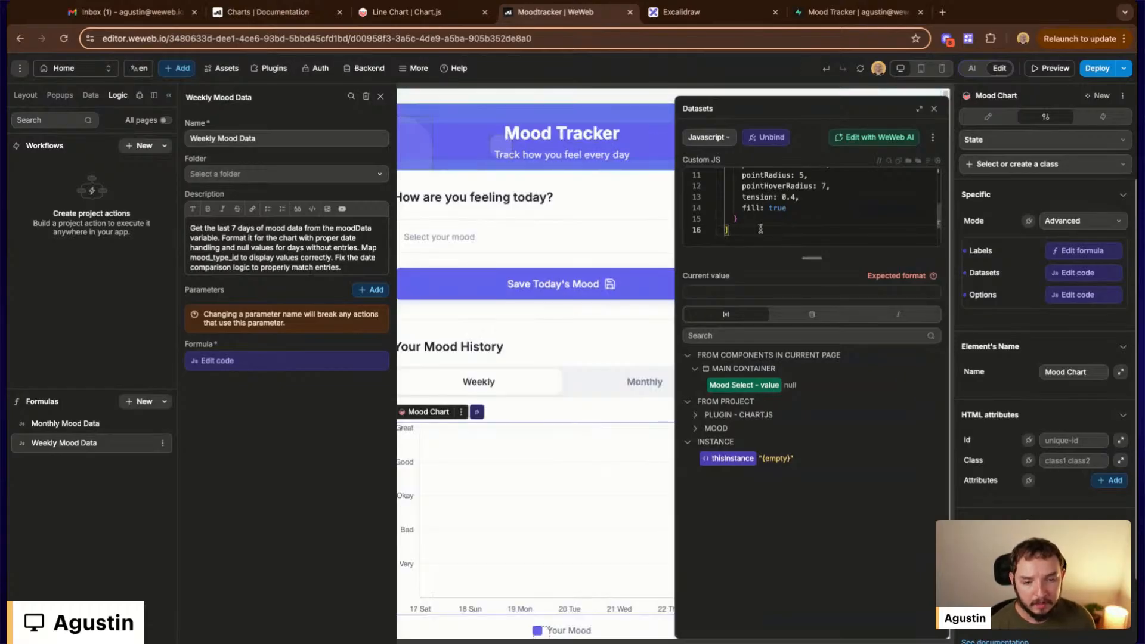
scroll(753, 227, "up", 4)
left_click(743, 179)
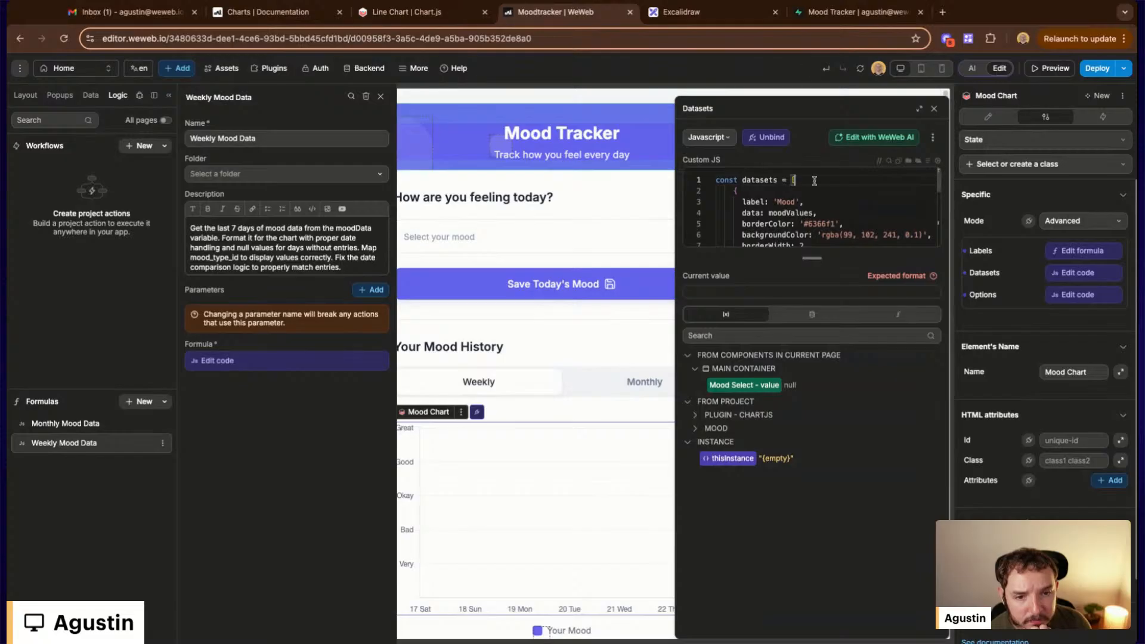
scroll(742, 197, "down", 4)
left_click(738, 234)
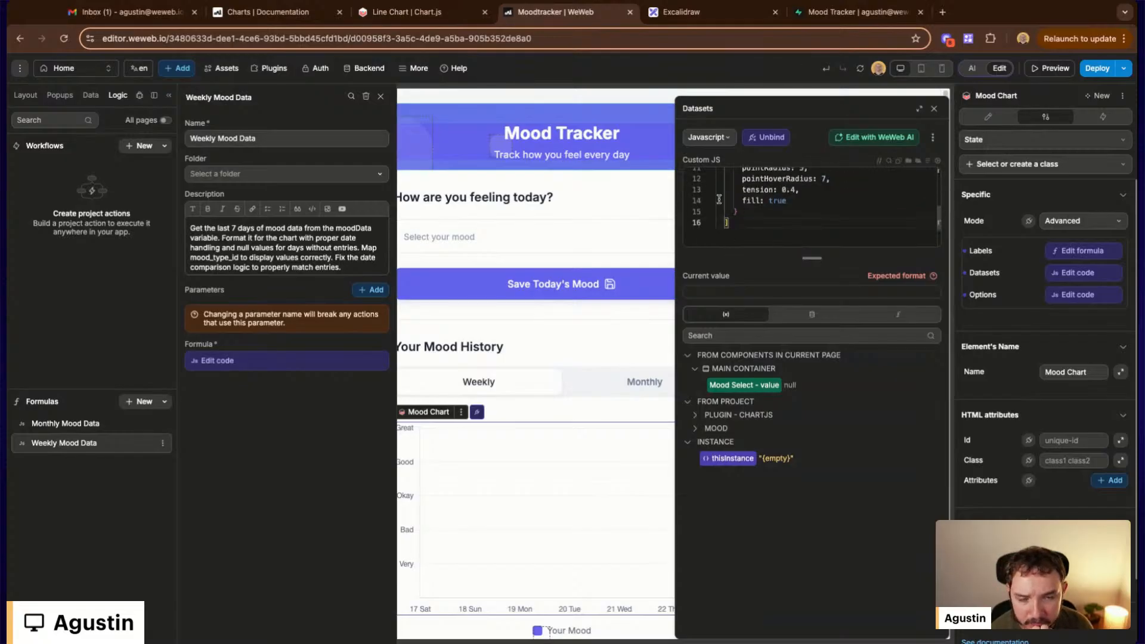
Copy the sample JavaScript array with the rental and purchase datasets from the Advanced mode section of the WeWeb Charts documentation
left_click(287, 16)
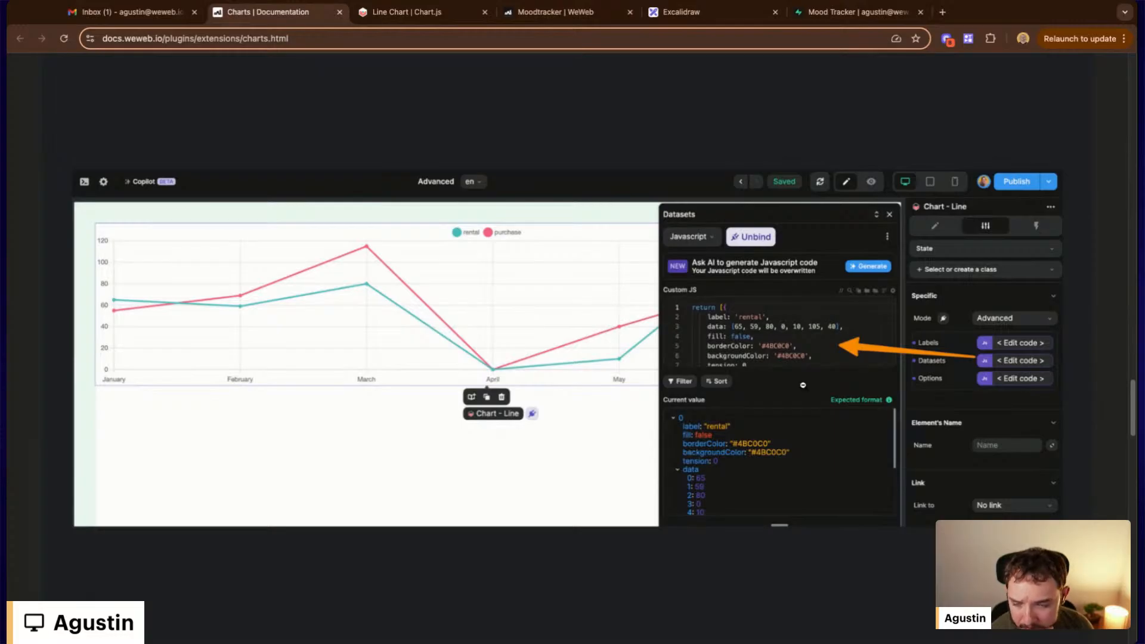
left_click(1098, 82)
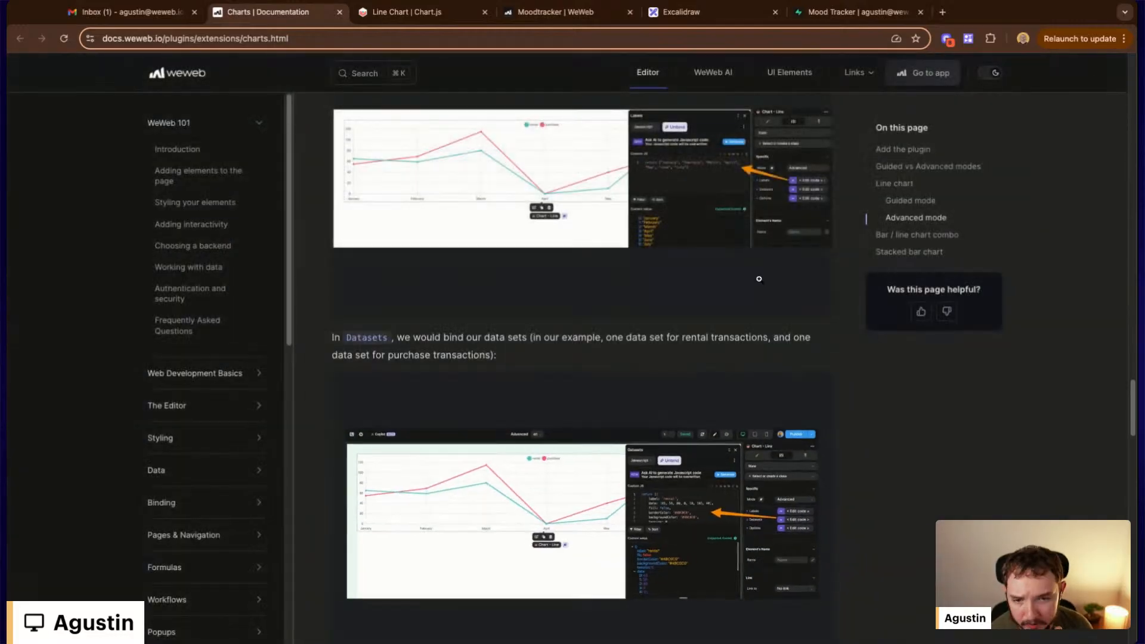
scroll(759, 277, "down", 2)
scroll(758, 277, "down", 9)
scroll(760, 280, "up", 3)
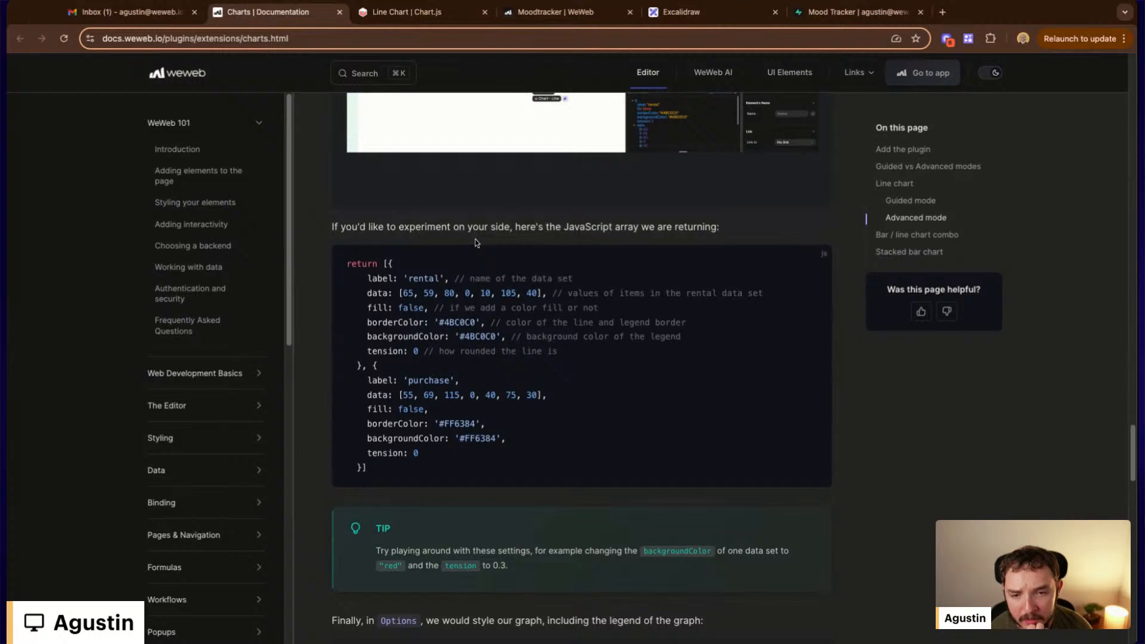
scroll(475, 243, "up", 4)
scroll(477, 243, "down", 4)
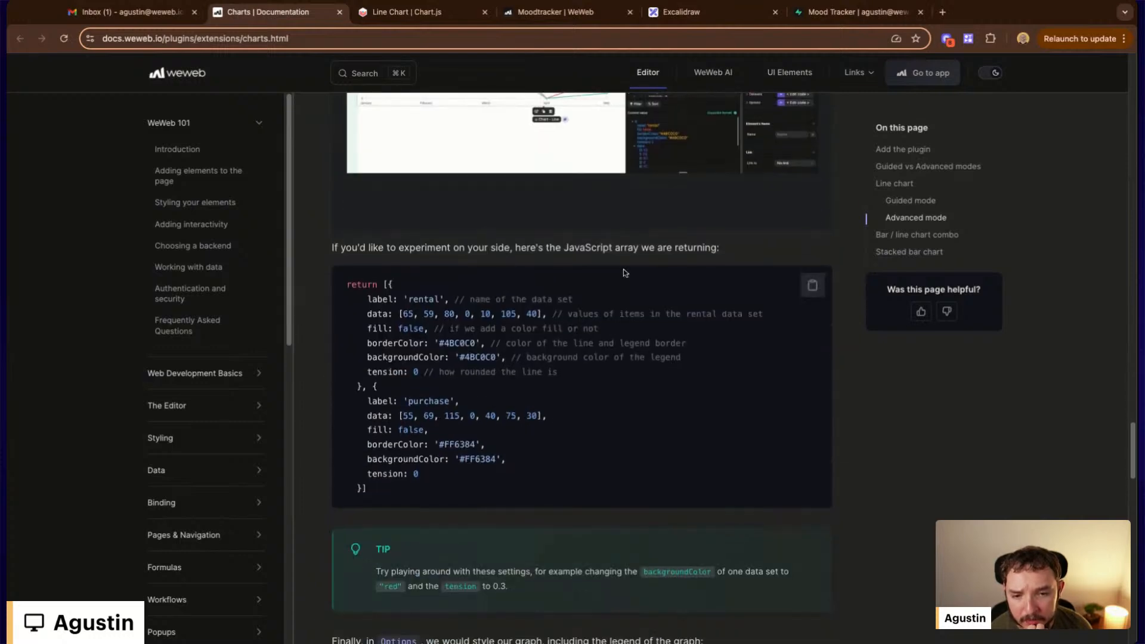
left_click_drag(624, 273, 379, 502)
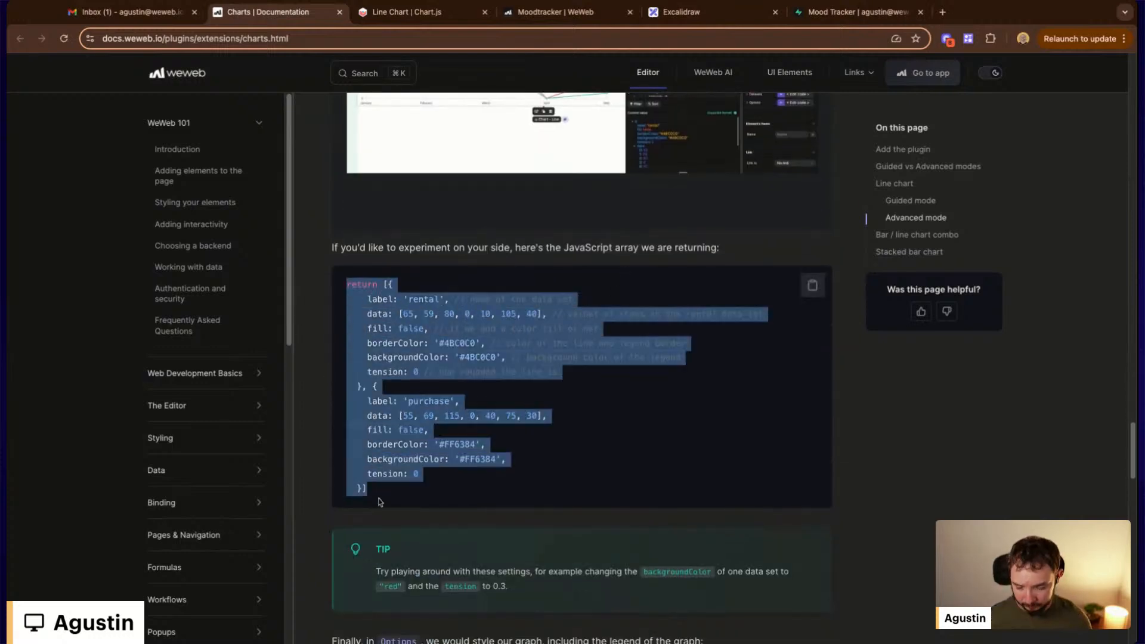
Back in the Moodtracker project, replace the Mood Chart's Datasets code with the copied sample array and close the code editor
left_click(557, 9)
left_click(761, 236)
key("super+a")
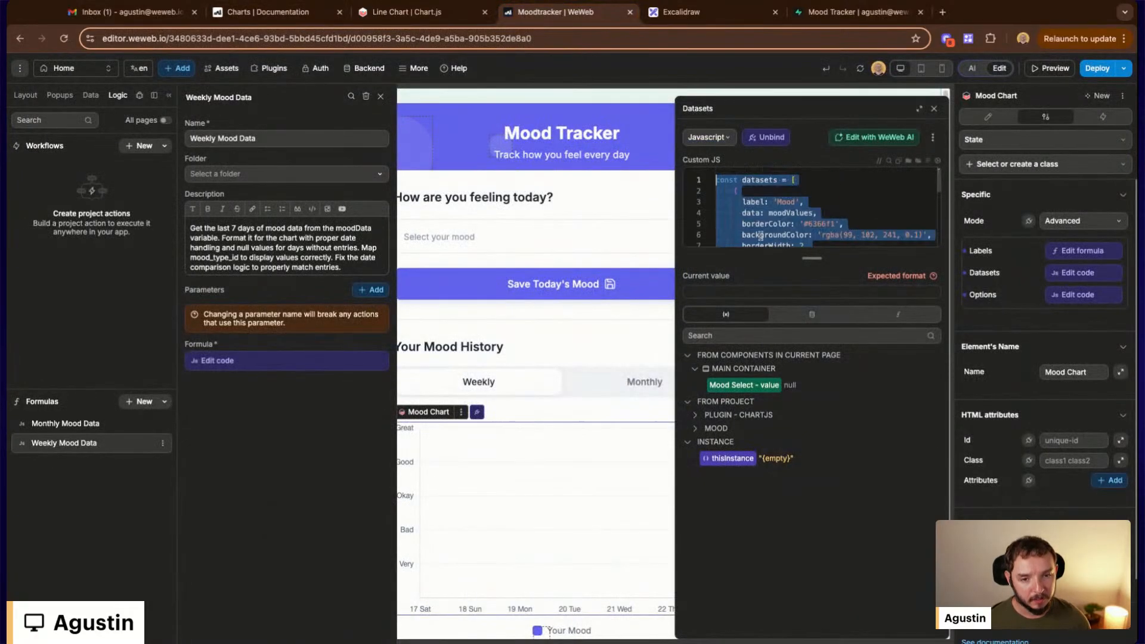
key("super+v")
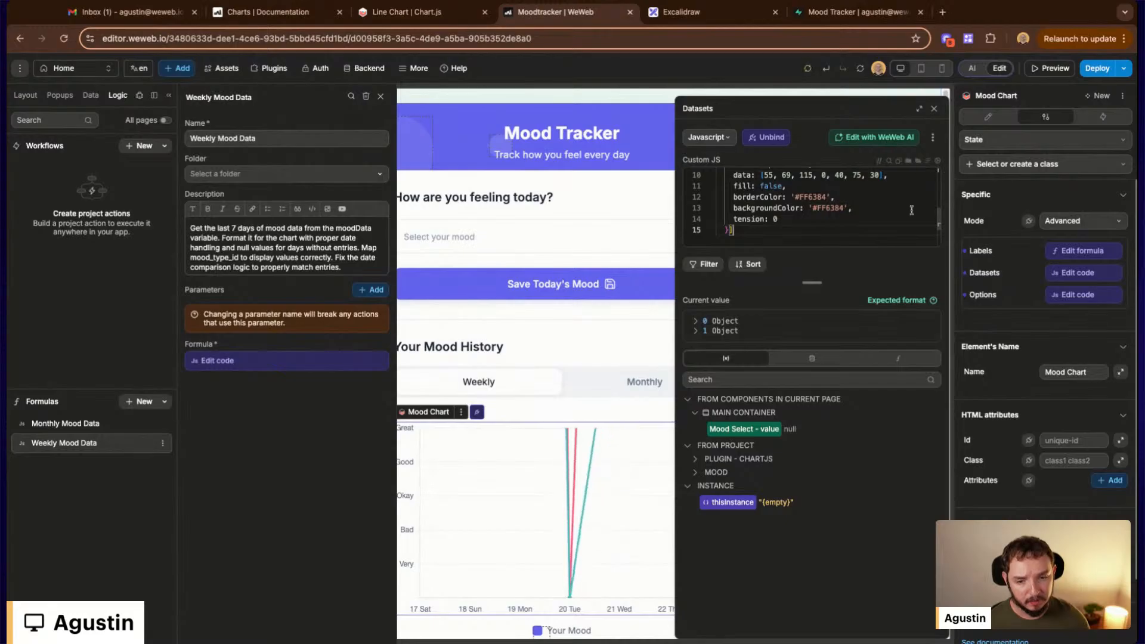
left_click(940, 109)
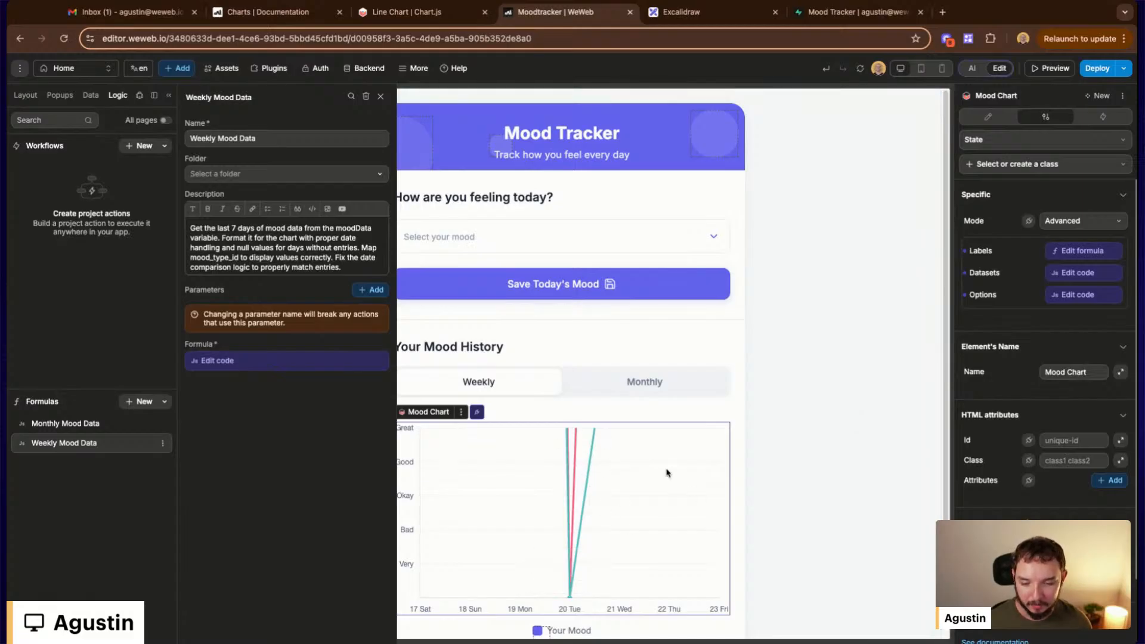
Close the Weekly Mood Data settings and reopen the Mood Chart's Datasets code
left_click(380, 96)
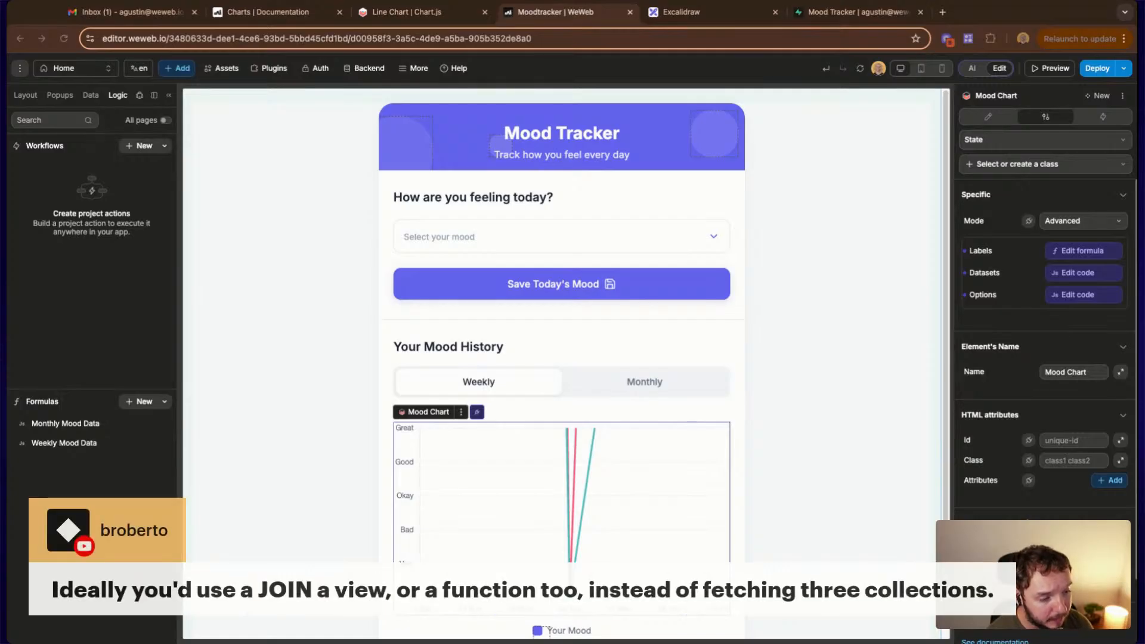
left_click(858, 215)
left_click(1085, 280)
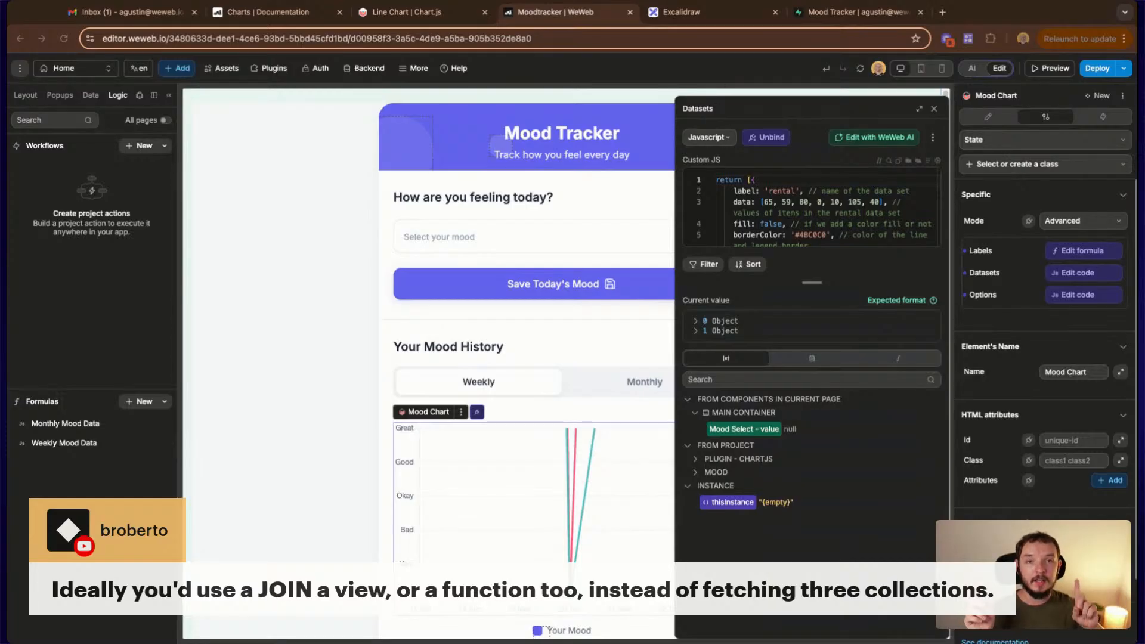
Switch to the Supabase Mood Tracker project, examine the weekly_mood_summary view's SQL and rows, and close the SQL editor
left_click(859, 13)
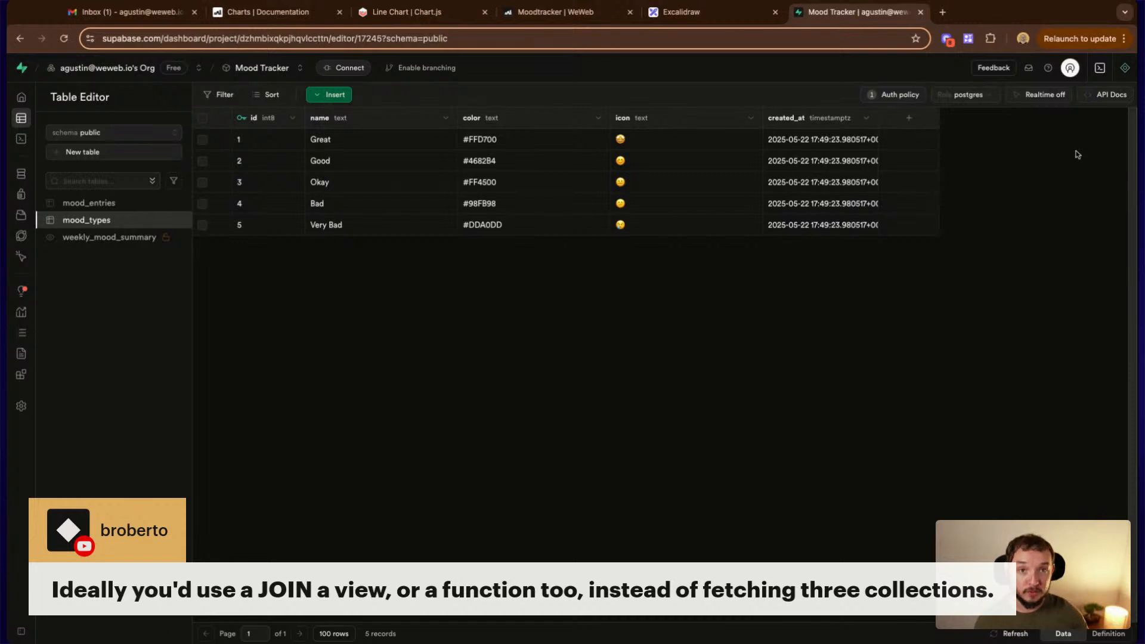
left_click(1100, 68)
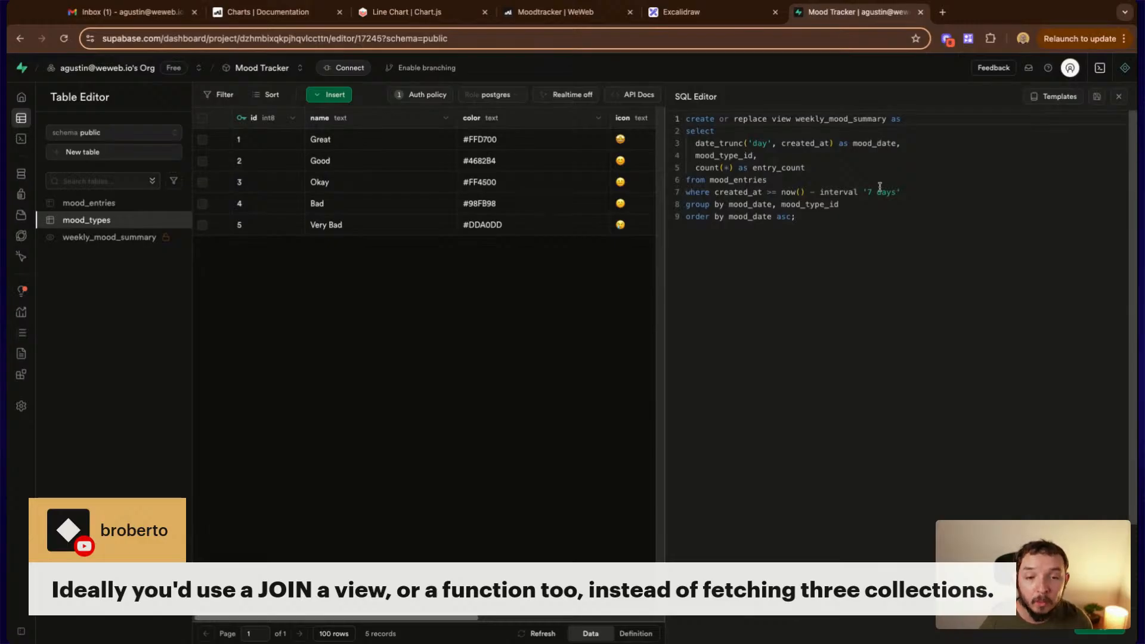
left_click(105, 238)
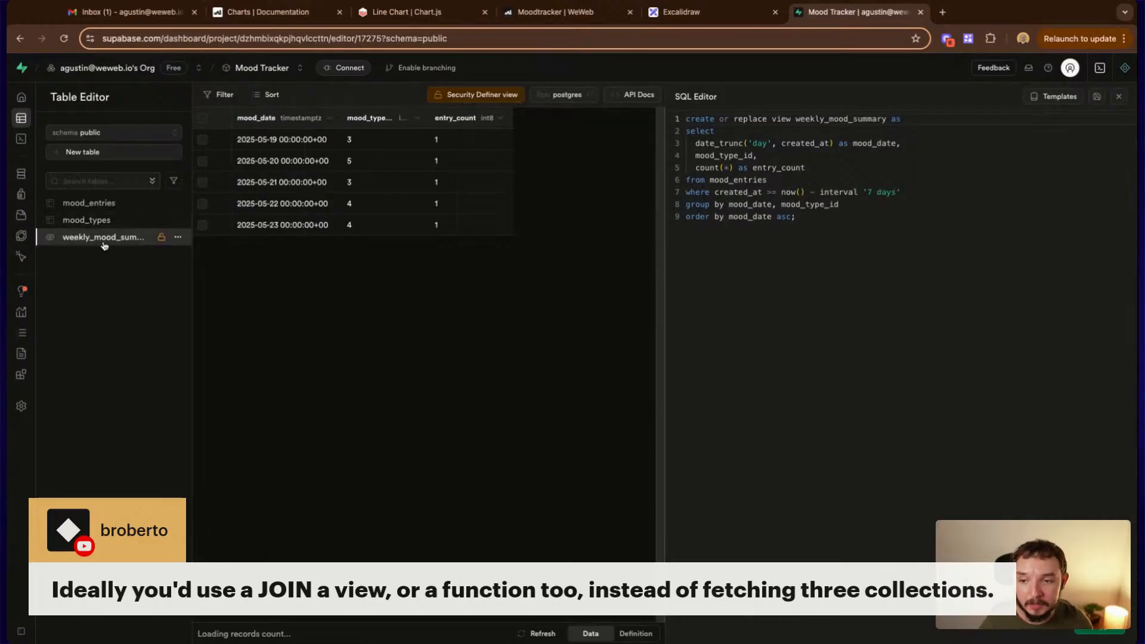
left_click(1120, 98)
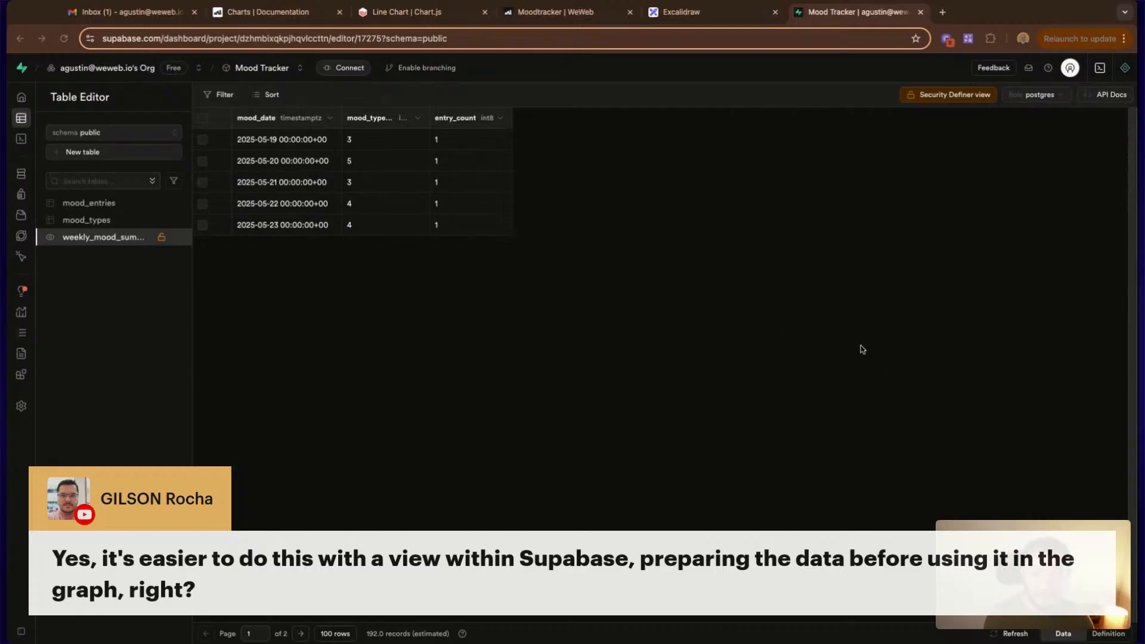
Switch to the Moodtracker project in WeWeb and open the Weekly Mood Data formula's code alongside the Mood Chart's Datasets code
left_click(558, 14)
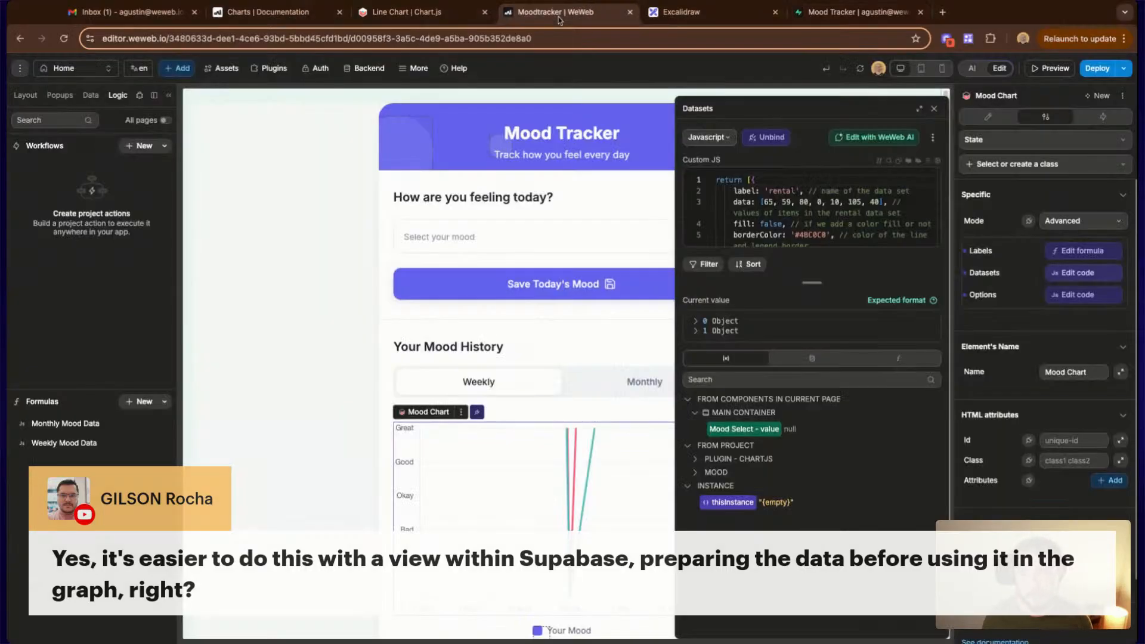
left_click(76, 449)
left_click(256, 362)
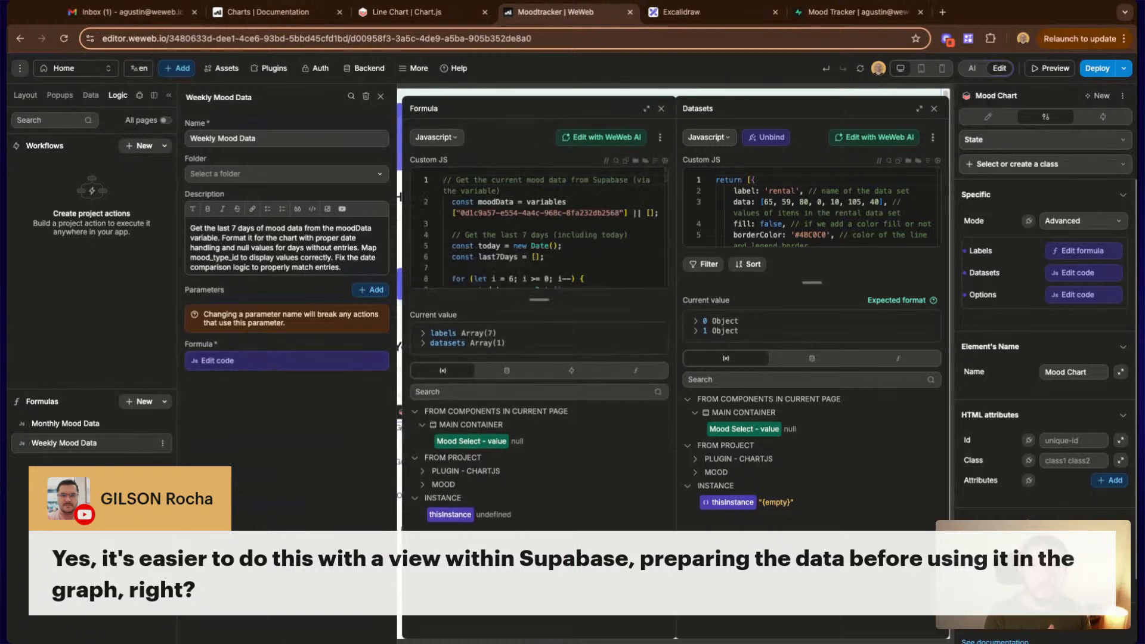
Switch to the Excalidraw board and examine the sketched flow from Collection through Variable moodData and Formula to Chart
left_click(854, 13)
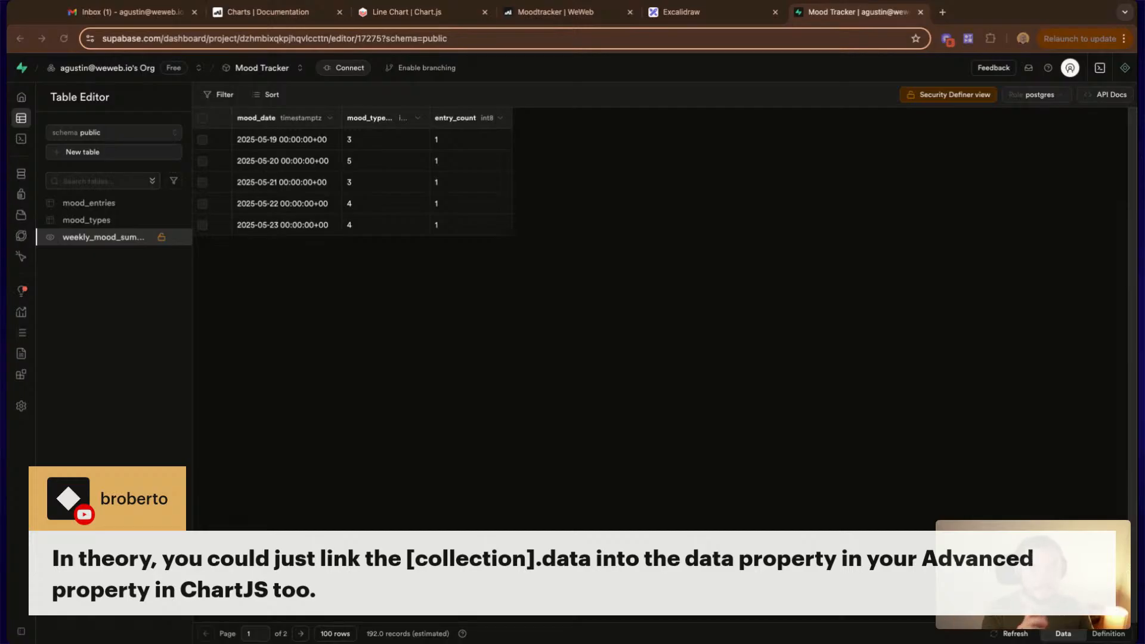
left_click(709, 12)
left_click(694, 458)
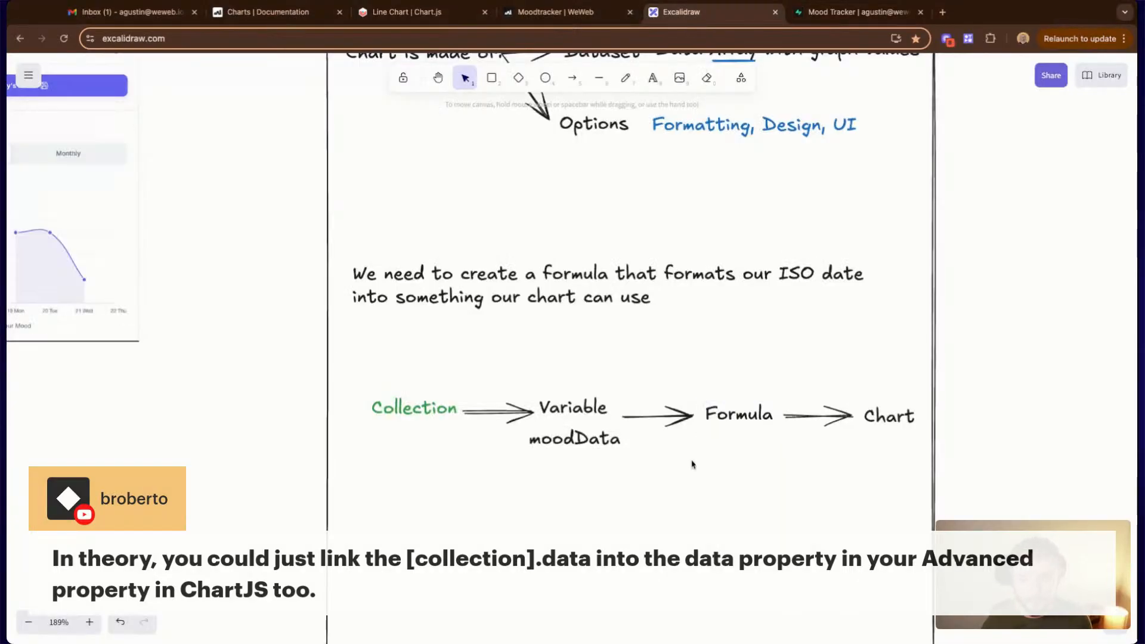
scroll(695, 475, "down", 1)
scroll(738, 463, "down", 5)
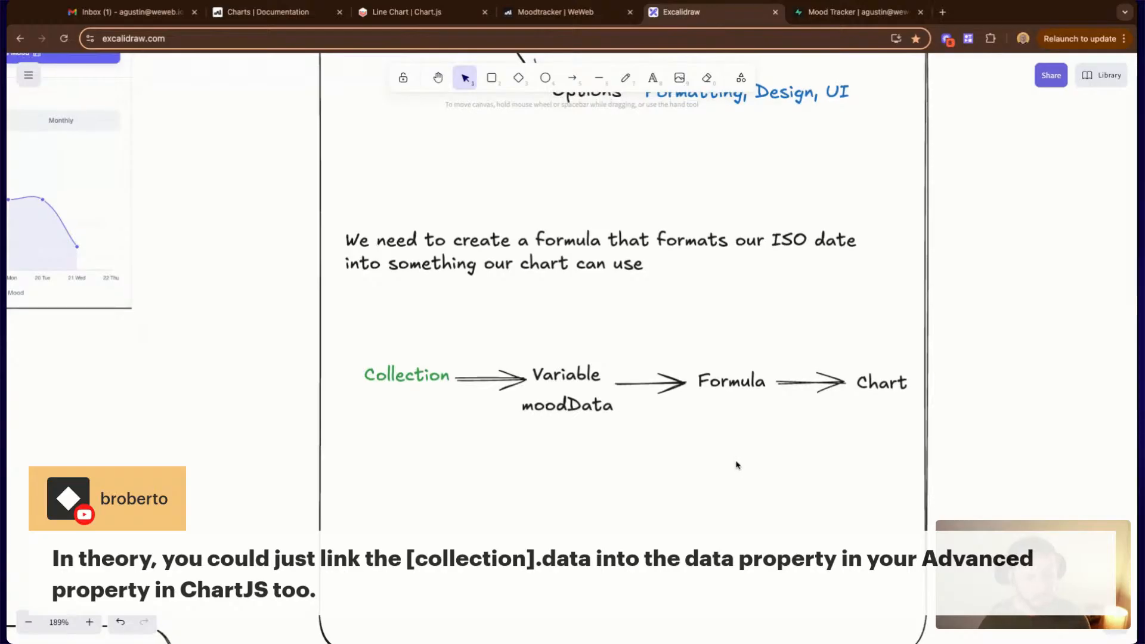
scroll(734, 471, "up", 2, "ctrl")
scroll(739, 358, "down", 4, "ctrl")
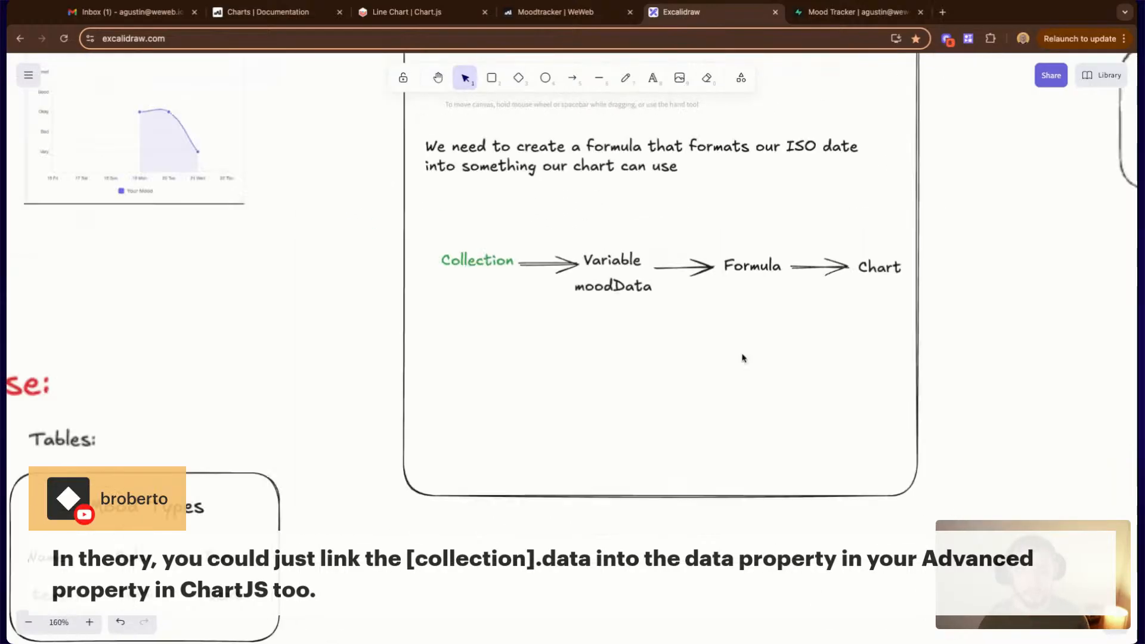
scroll(731, 346, "up", 2, "ctrl")
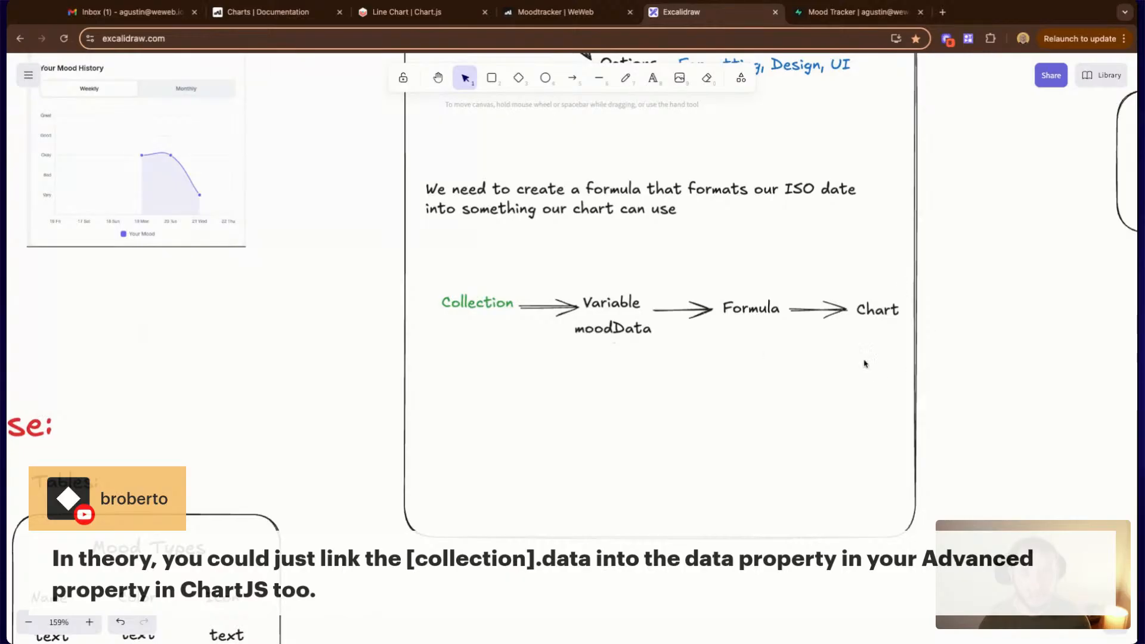
left_click_drag(843, 282, 910, 349)
left_click(857, 407)
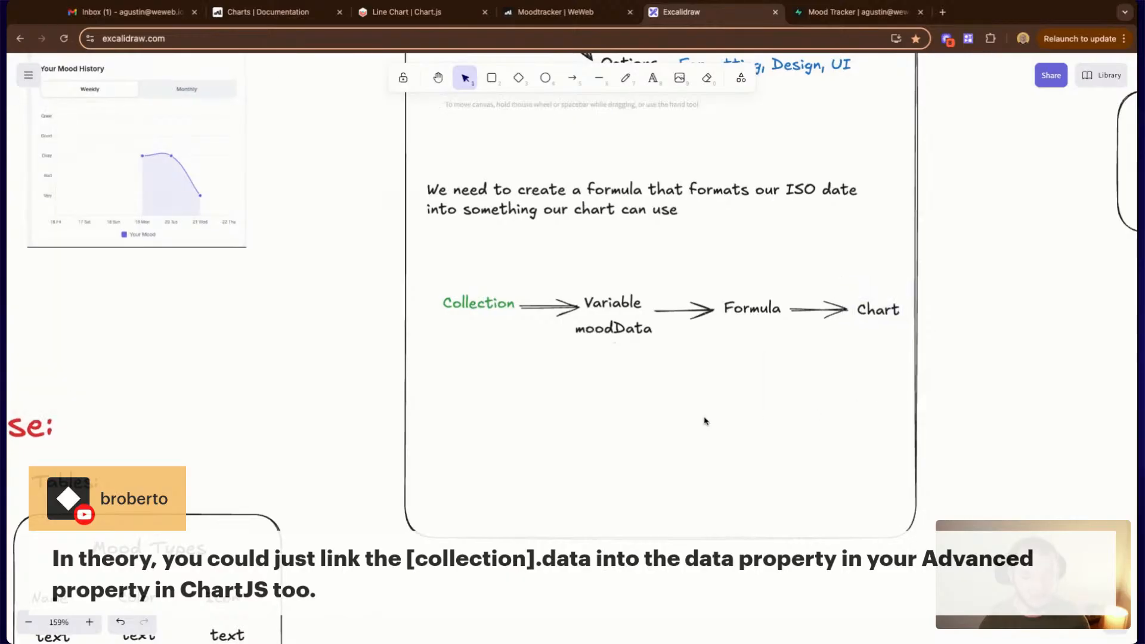
scroll(656, 345, "left", 3)
scroll(656, 346, "down", 2)
left_click(585, 264)
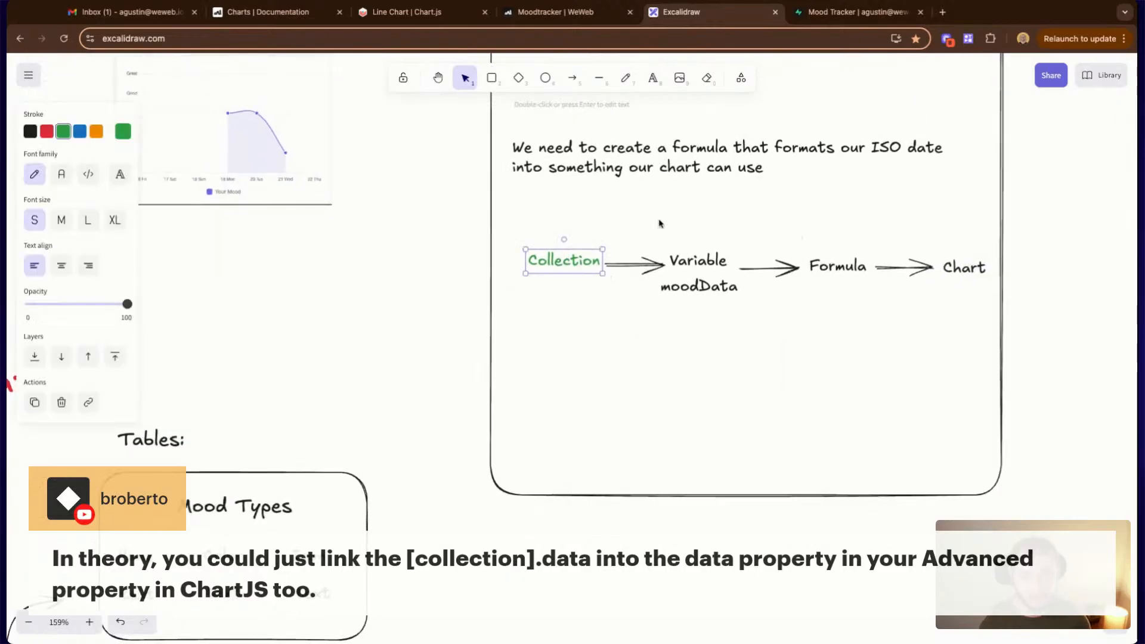
left_click_drag(659, 222, 890, 352)
left_click(867, 401)
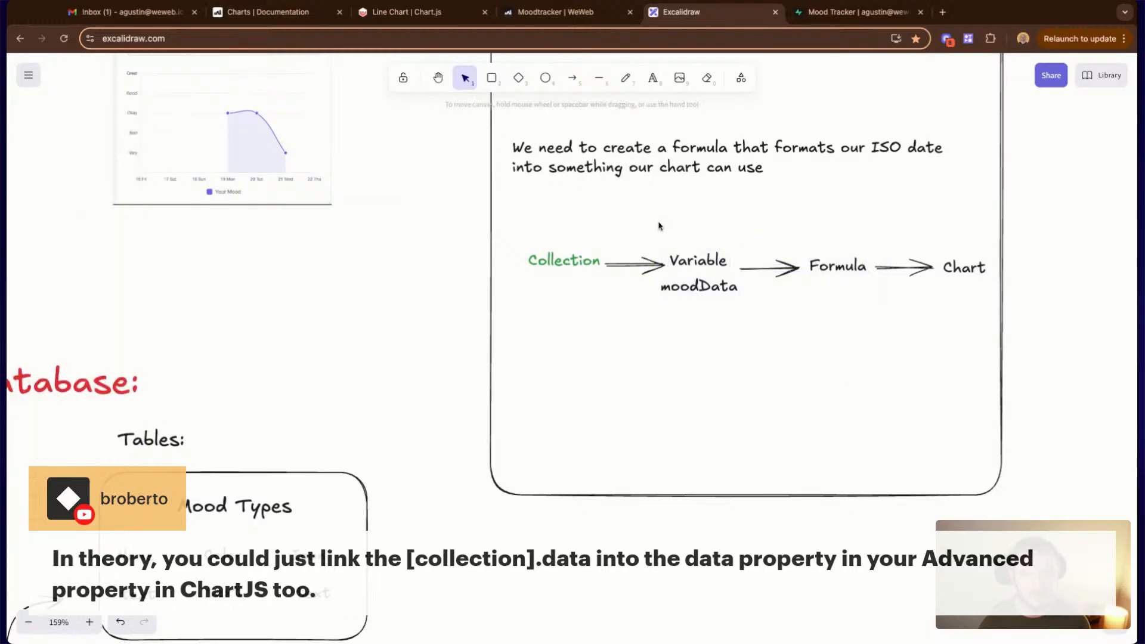
left_click_drag(659, 225, 886, 341)
left_click(887, 341)
scroll(754, 292, "down", 1)
Duplicate the green Collection label into a stack of three copies below the existing flow
left_click(577, 202)
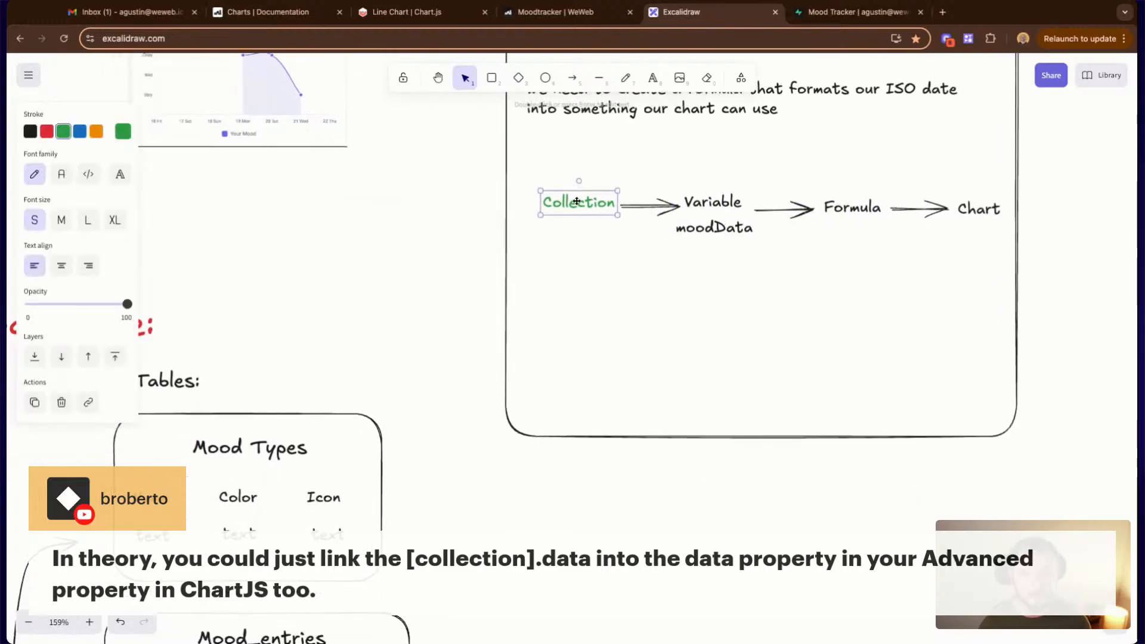
left_click_drag(580, 205, 570, 402)
left_click(643, 400)
scroll(623, 365, "up", 1)
scroll(624, 368, "up", 1)
left_click(569, 352)
left_click(647, 405)
scroll(647, 406, "right", 1)
Place another copy of the Collection label beside the stack's middle row and open its text for editing
left_click(511, 370)
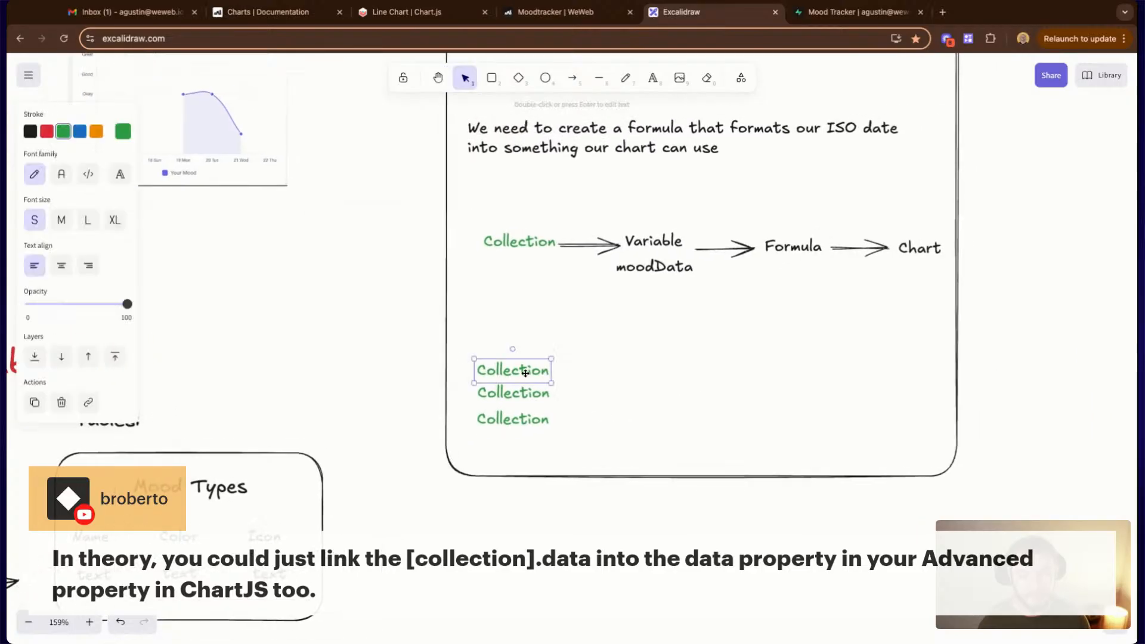
left_click_drag(511, 370, 611, 391)
left_click(718, 386)
double_click(612, 391)
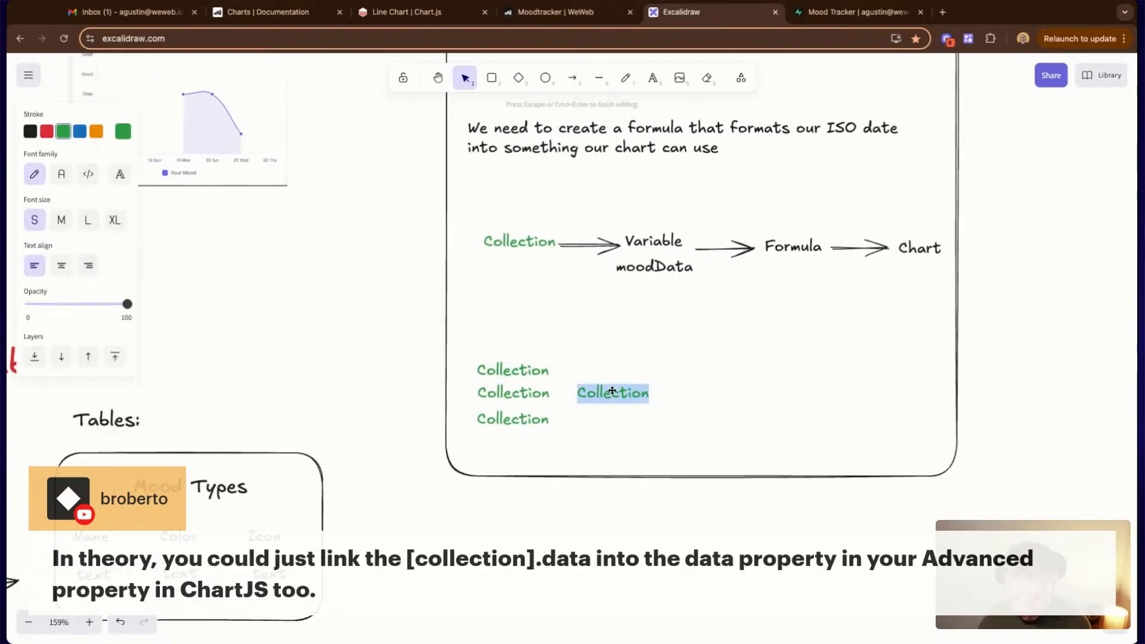
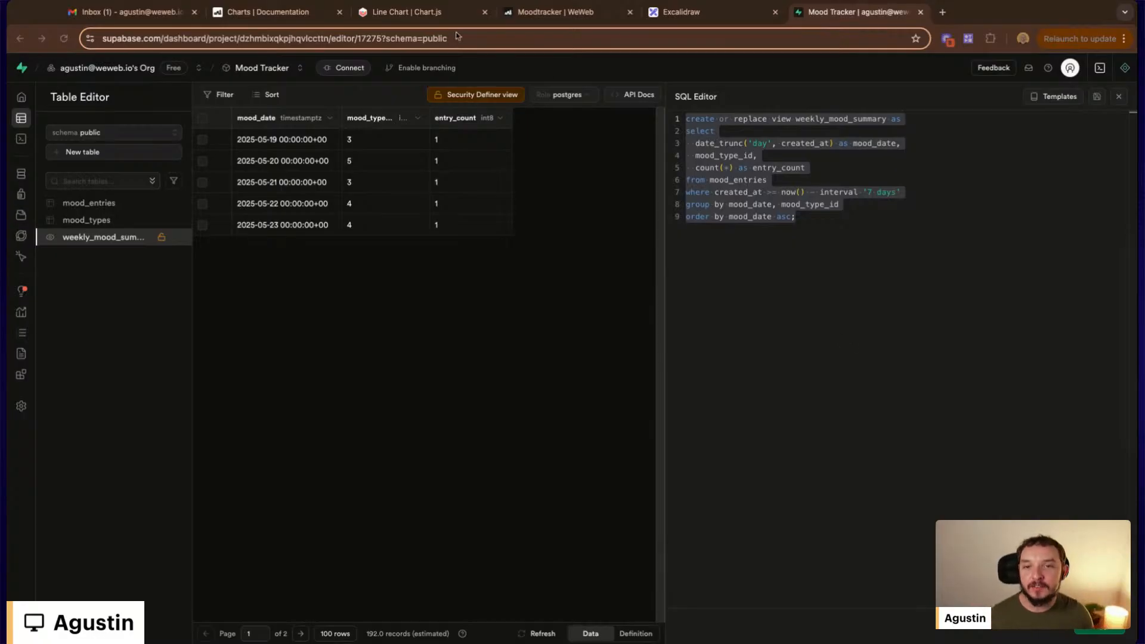
Return to the Moodtracker project and close the Datasets and Formula code editors and the Weekly Mood Data settings
left_click(581, 22)
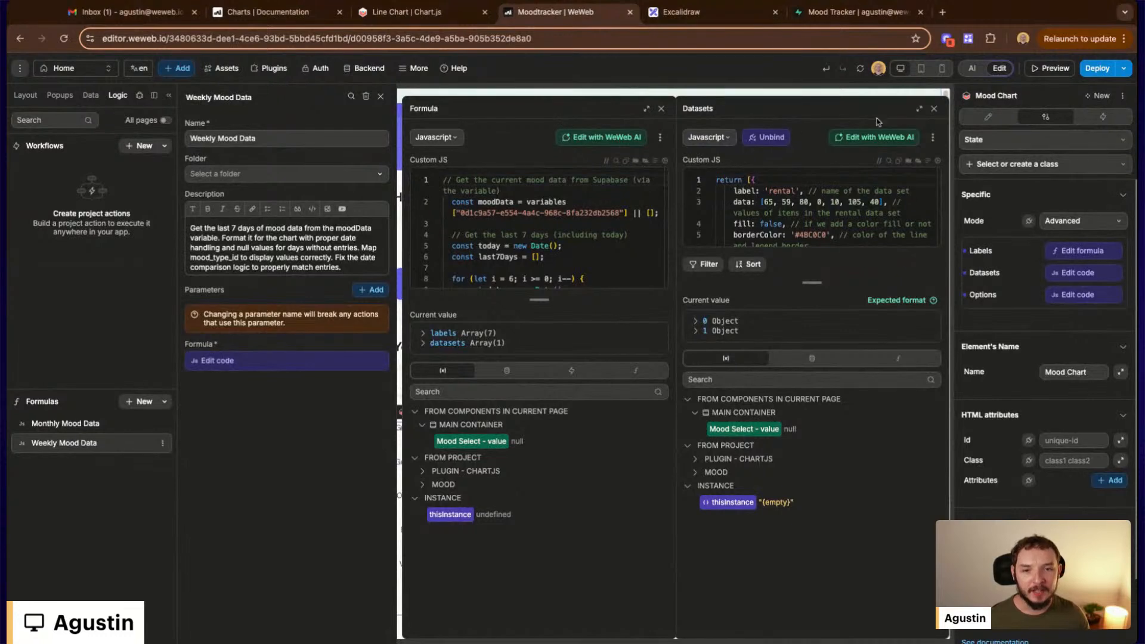
left_click(938, 109)
left_click(660, 109)
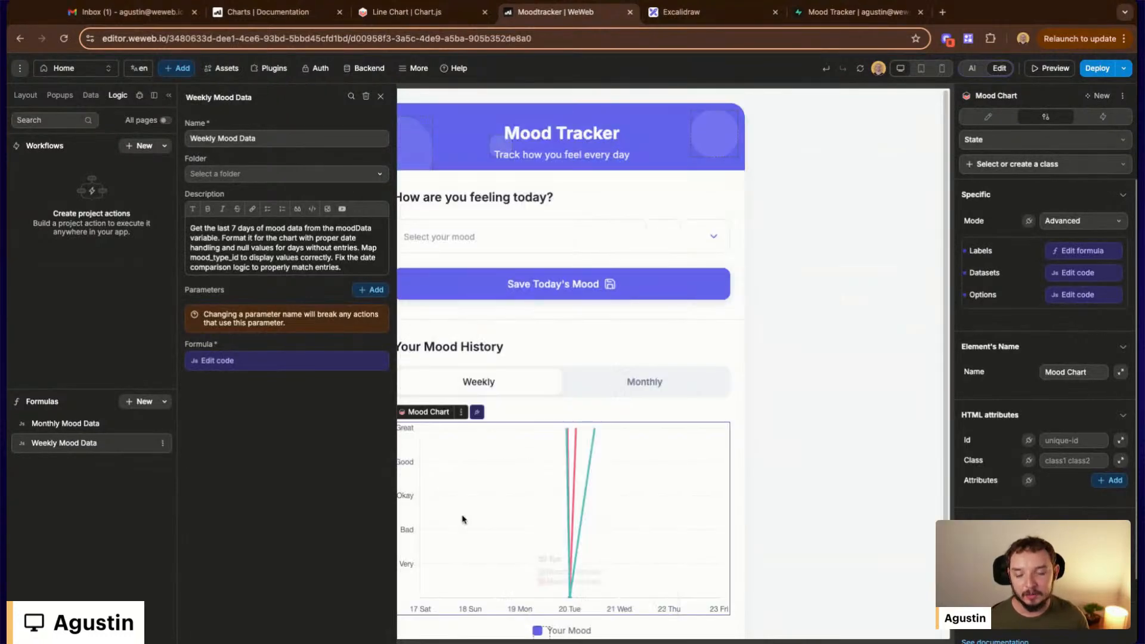
left_click(381, 96)
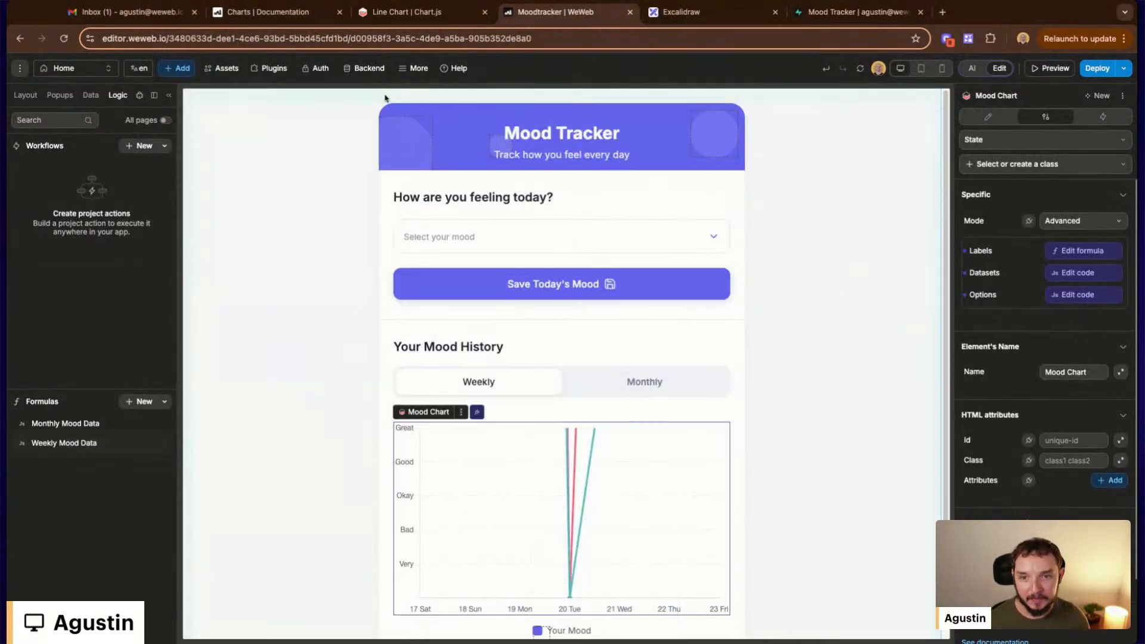
Back on the Excalidraw board, copy the lower flow's arrow into the gap between Variable moodData and Formula
left_click(701, 13)
scroll(718, 396, "up", 2)
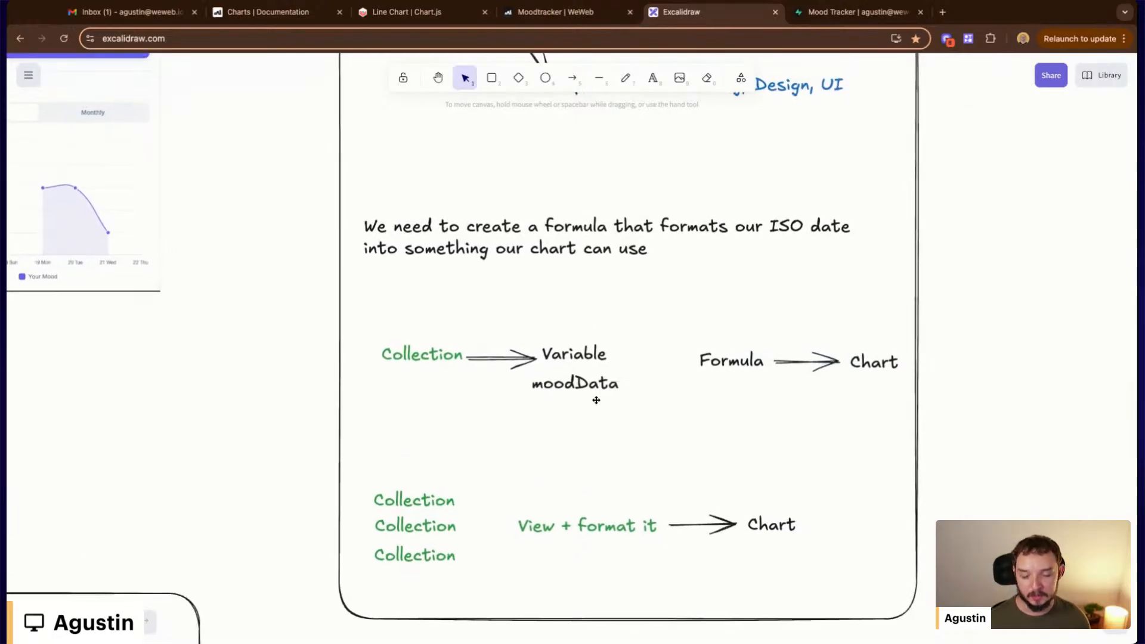
left_click(690, 529)
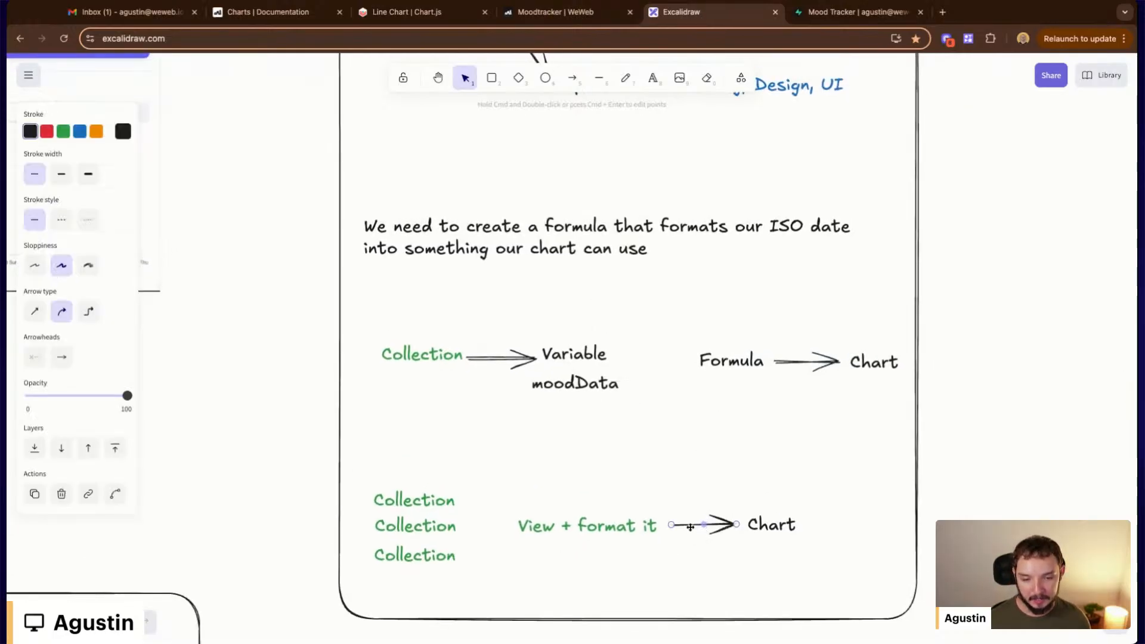
left_click_drag(718, 526, 776, 391)
left_click(681, 406)
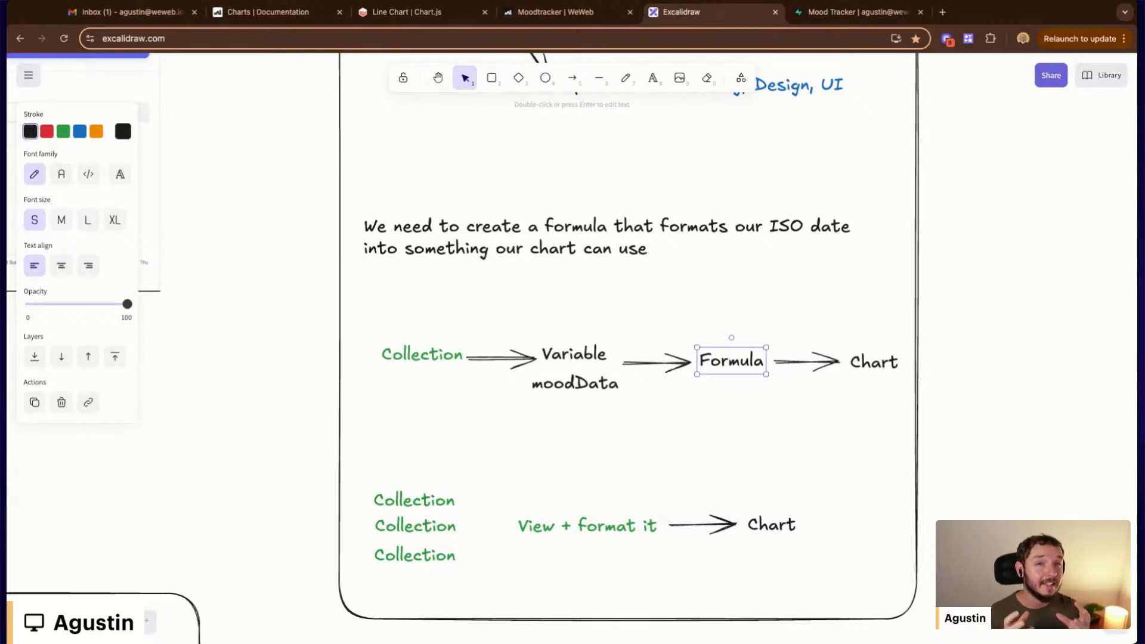
left_click(799, 365)
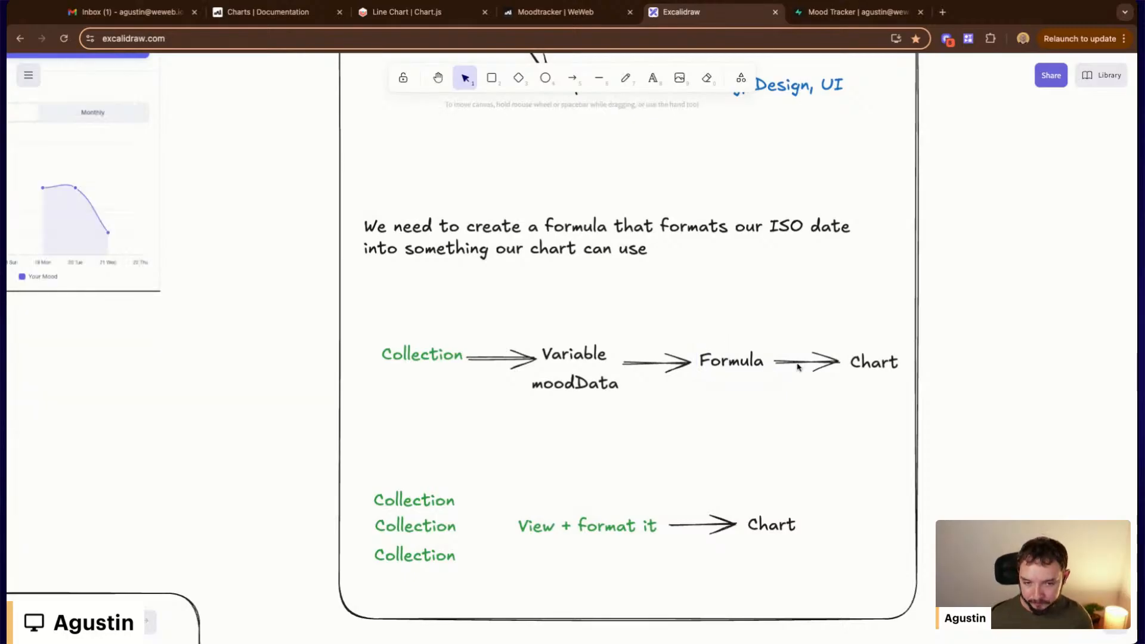
scroll(693, 411, "up", 3)
scroll(695, 448, "down", 1)
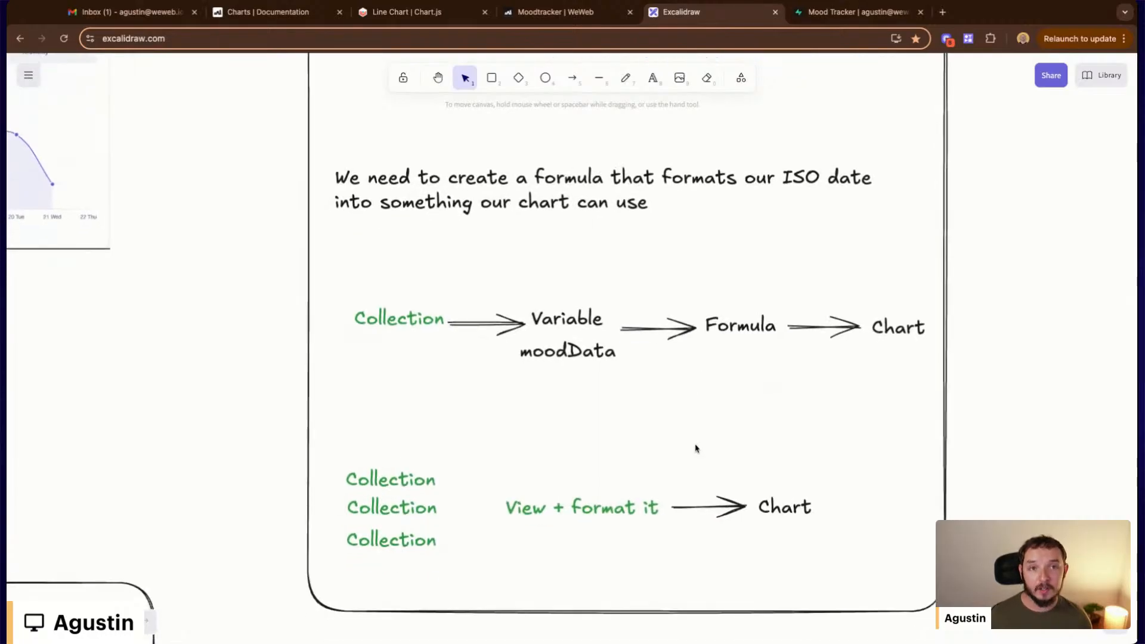
Copy the arrow before Formula into the lower flow, between the stacked Collection labels and View + format it
left_click(686, 327)
left_click_drag(682, 329, 489, 491)
left_click_drag(710, 449, 706, 408)
left_click(673, 330)
left_click_drag(673, 330, 449, 505)
left_click(686, 422)
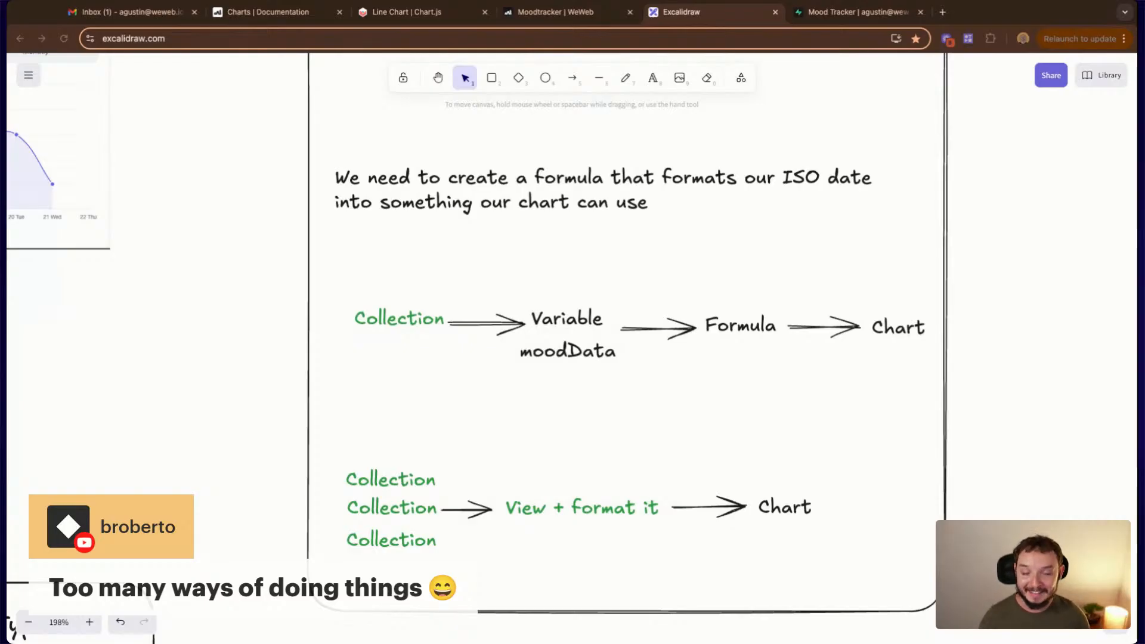
Select the entire lower flow from the Collection stack to Chart and shift it toward the centre of its frame
left_click(843, 581)
left_click_drag(344, 433, 793, 558)
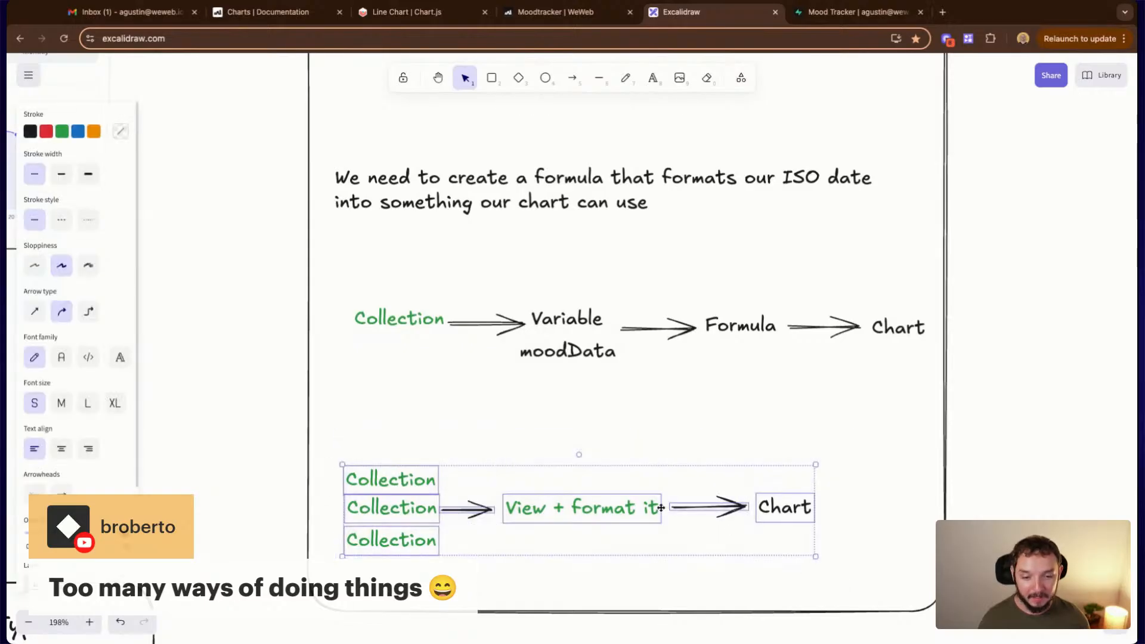
left_click_drag(567, 510, 614, 502)
left_click(770, 250)
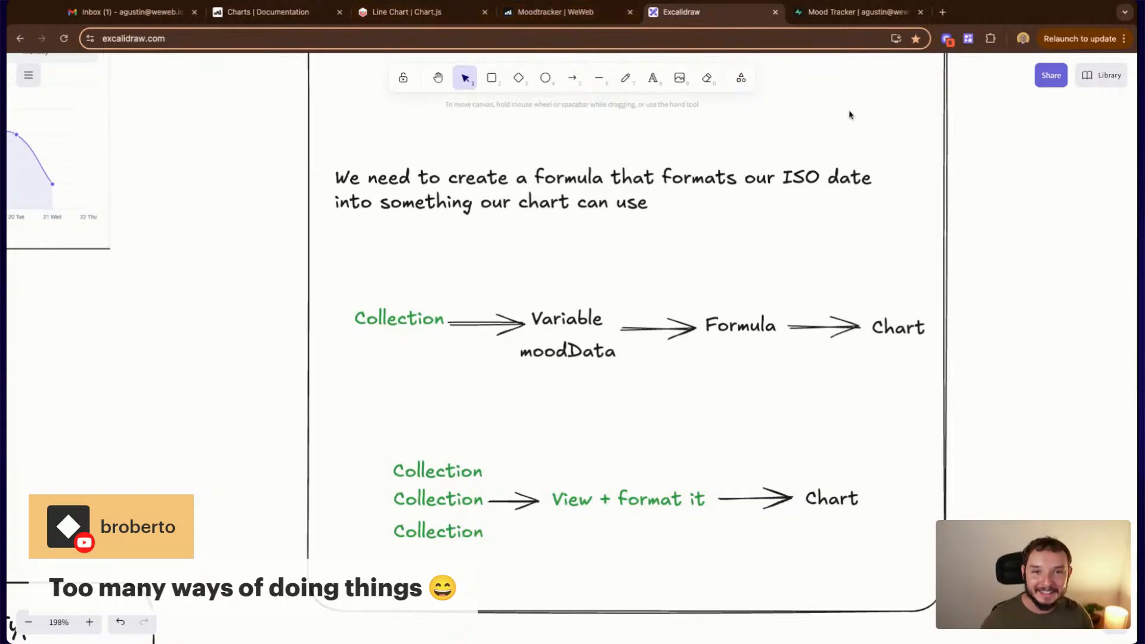
Review the whole sketch, focusing on the chart breakdown into Labels, Dataset and Options
scroll(967, 272, "down", 5)
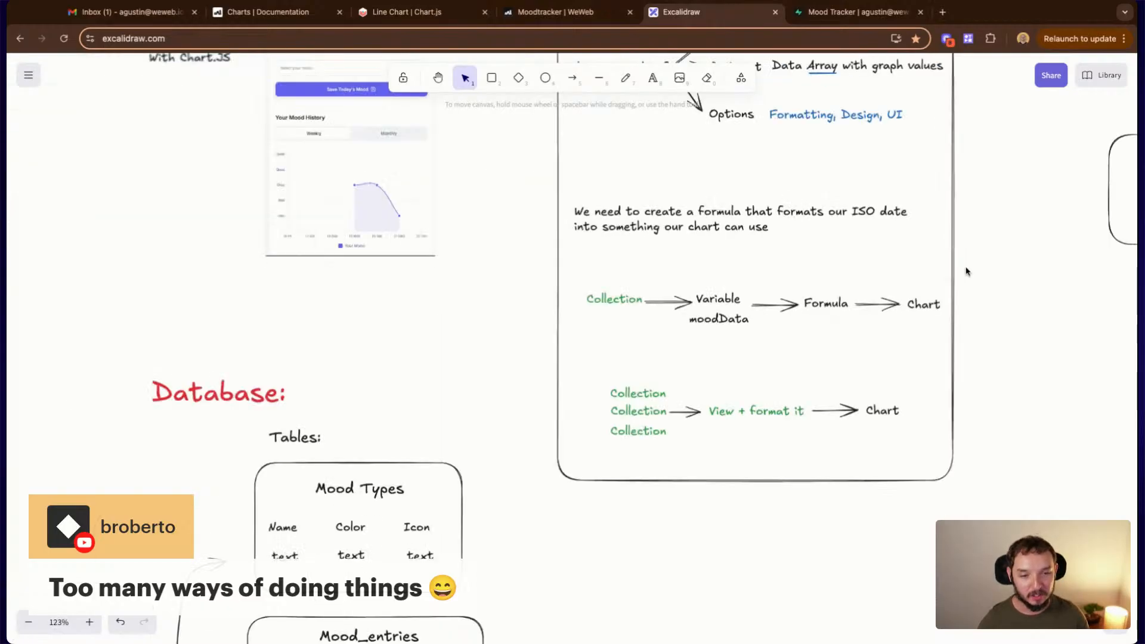
scroll(964, 238, "up", 5)
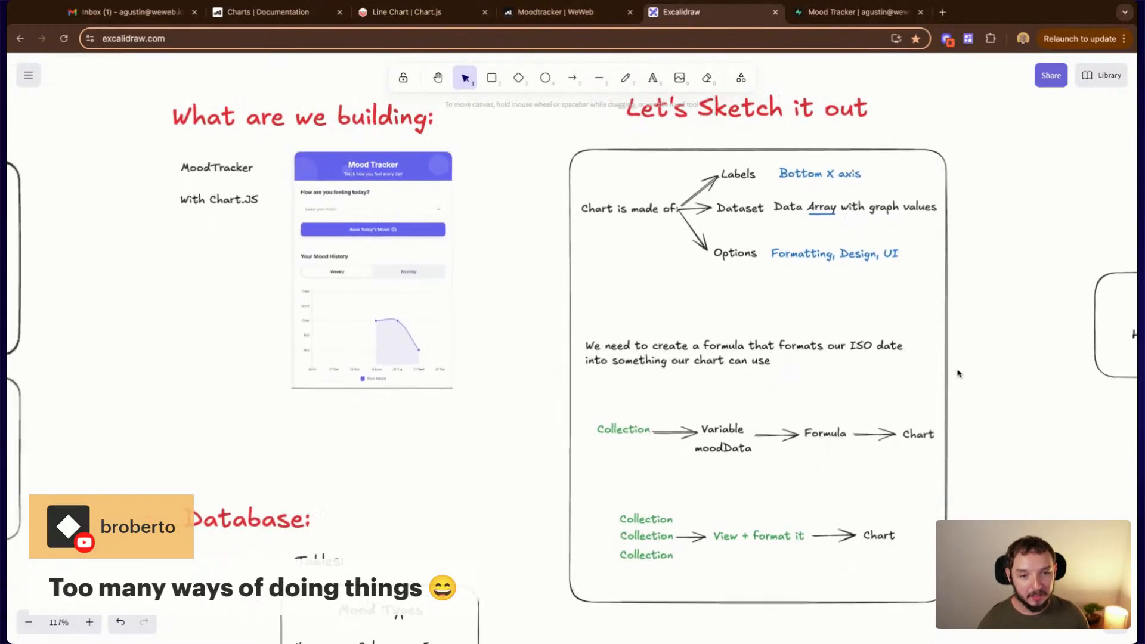
right_click(959, 373)
left_click(989, 311)
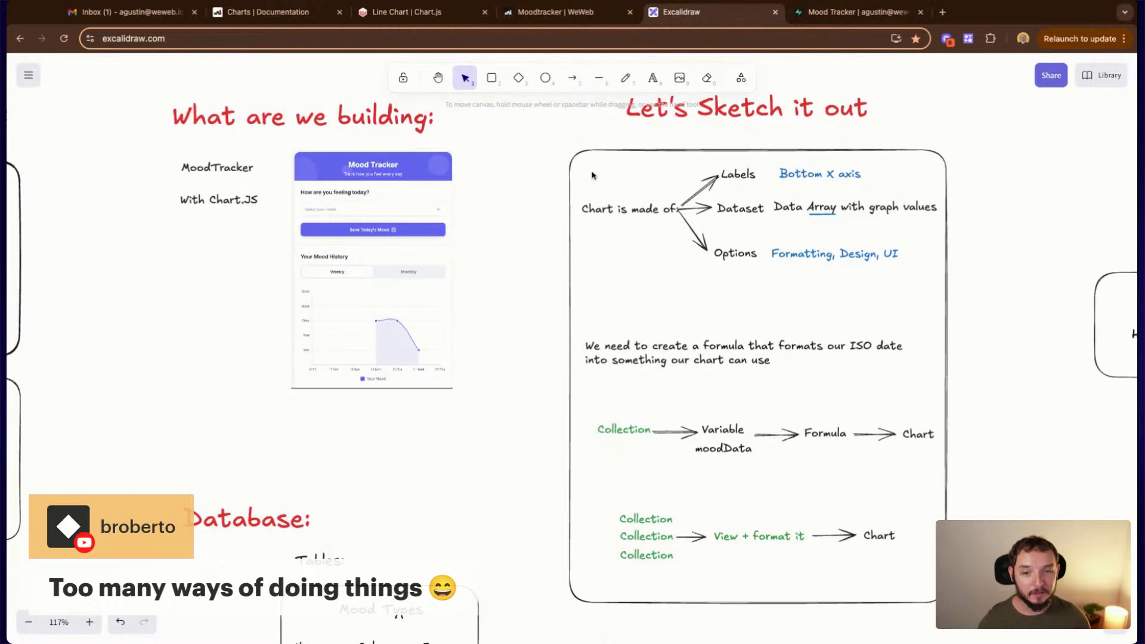
left_click_drag(577, 159, 885, 291)
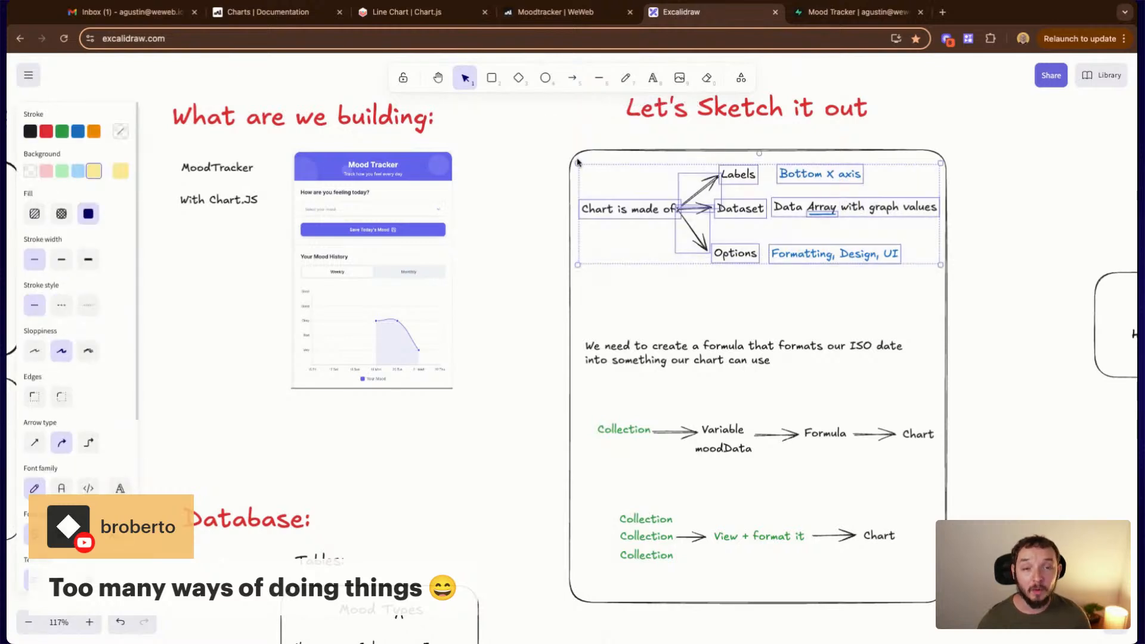
left_click(918, 301)
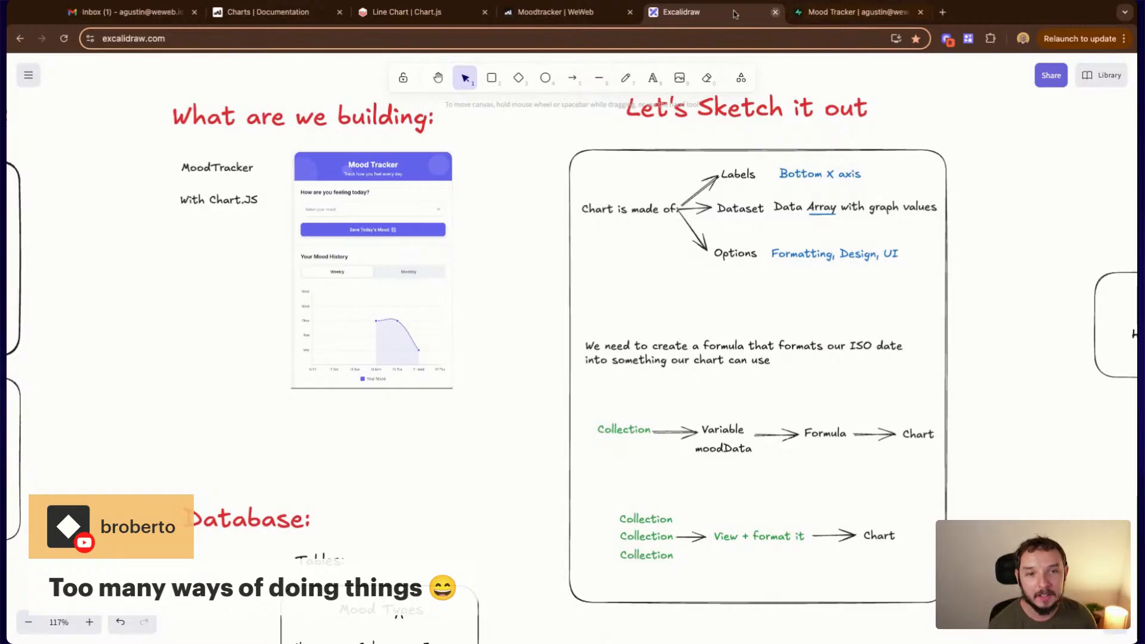
In the Moodtracker project, roll the edit history back to the second-oldest Mood Chart edit and reselect the chart
left_click(580, 12)
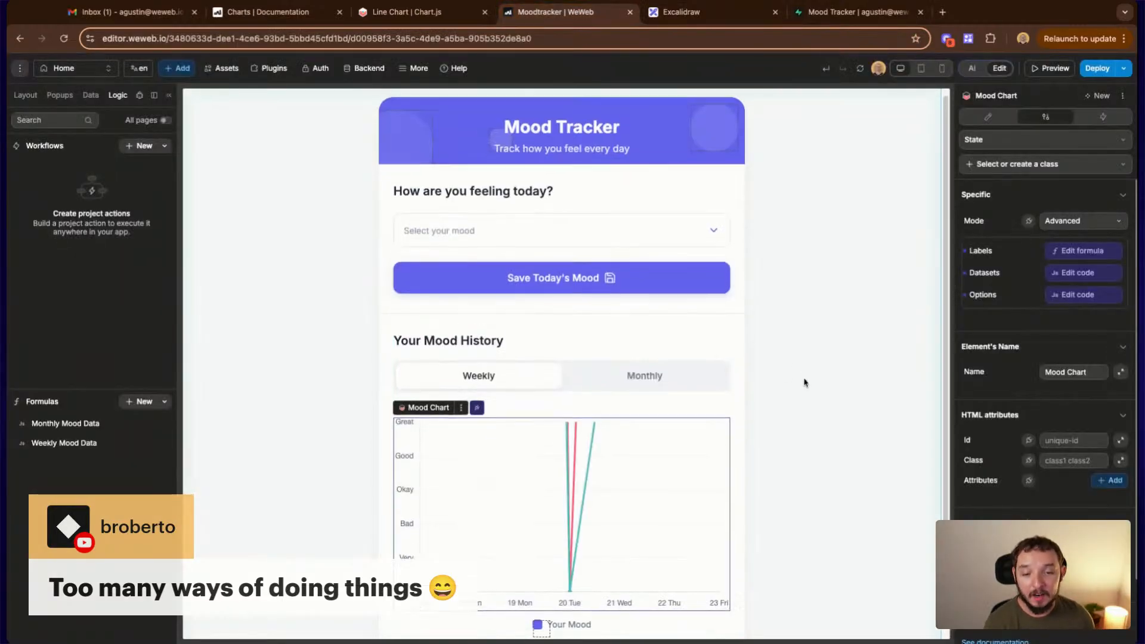
scroll(799, 383, "down", 1)
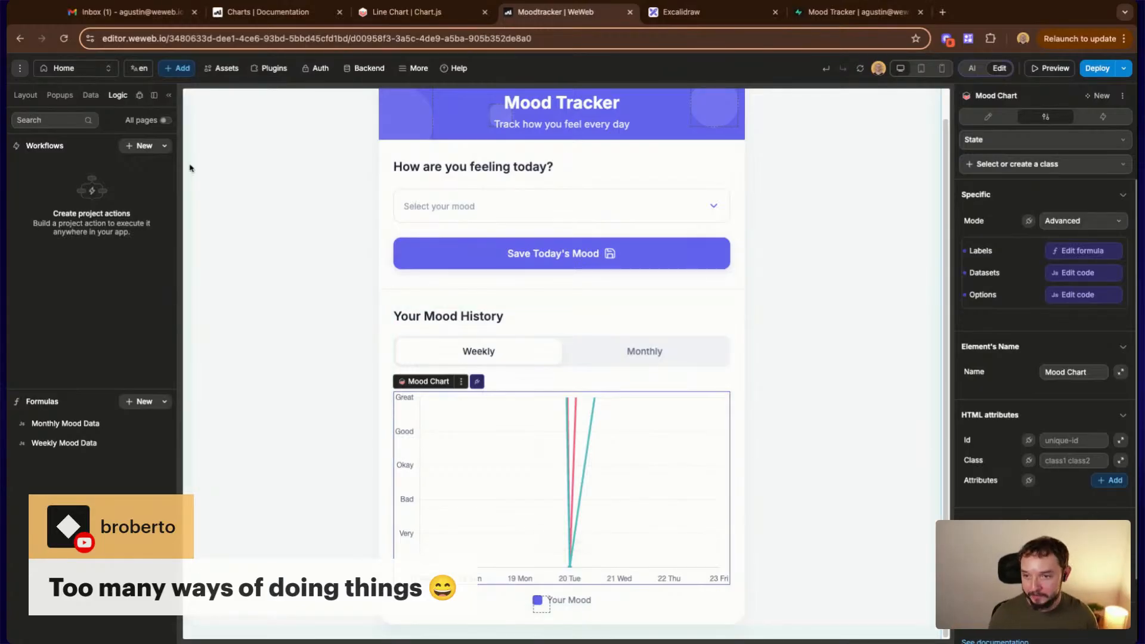
mouse_move(842, 71)
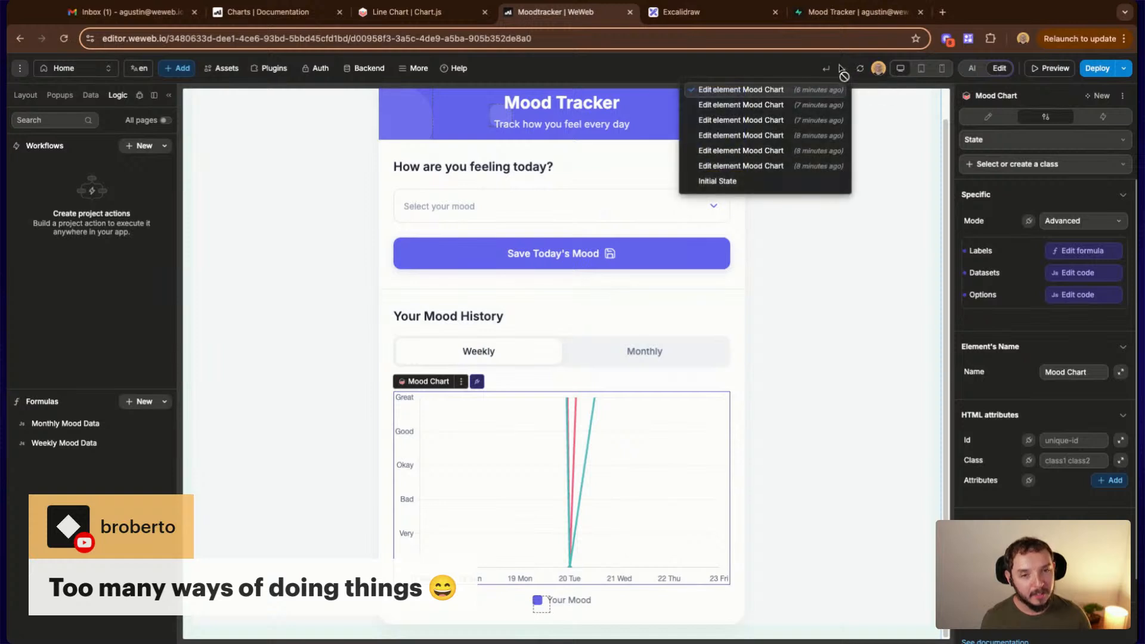
left_click(758, 152)
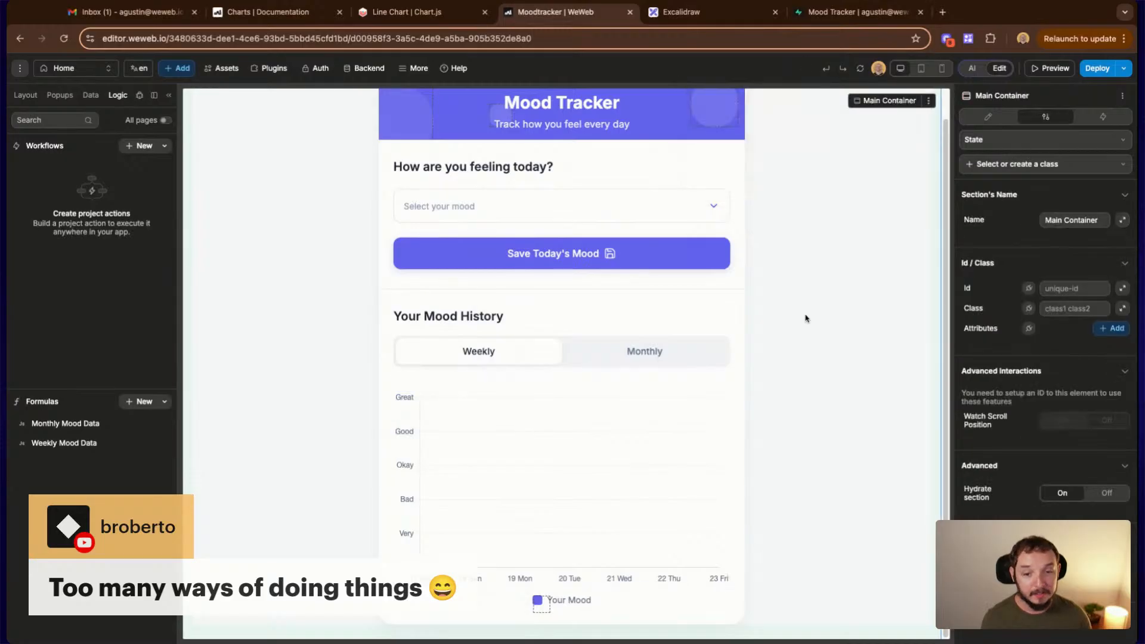
left_click(564, 504)
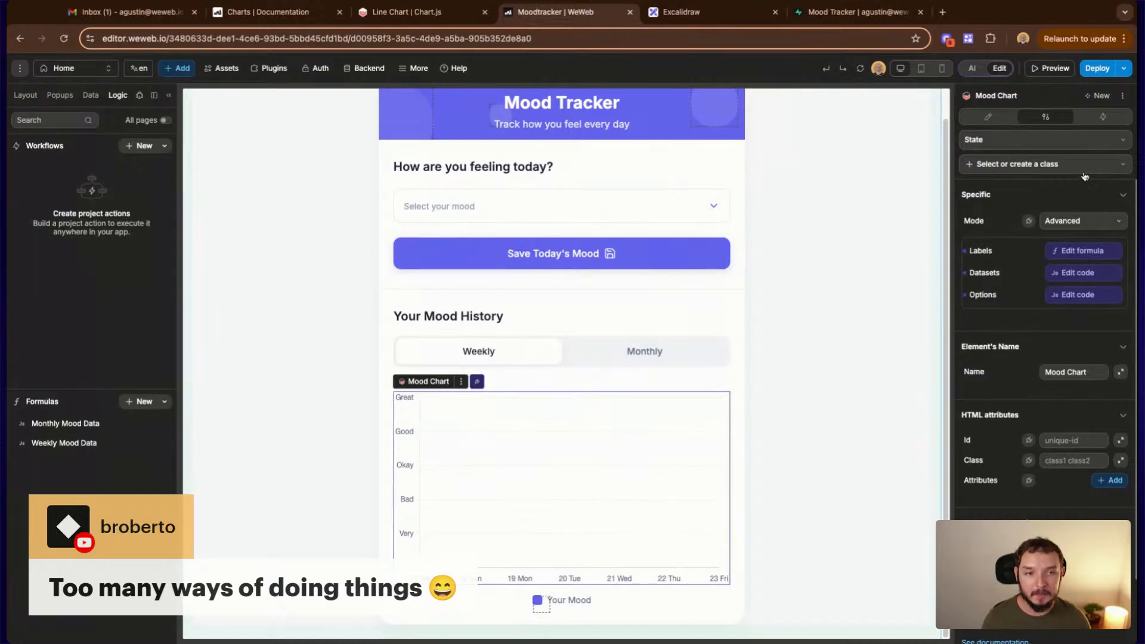
Open the Mood Chart's Datasets binding and switch it from JavaScript to Formula mode
left_click(988, 117)
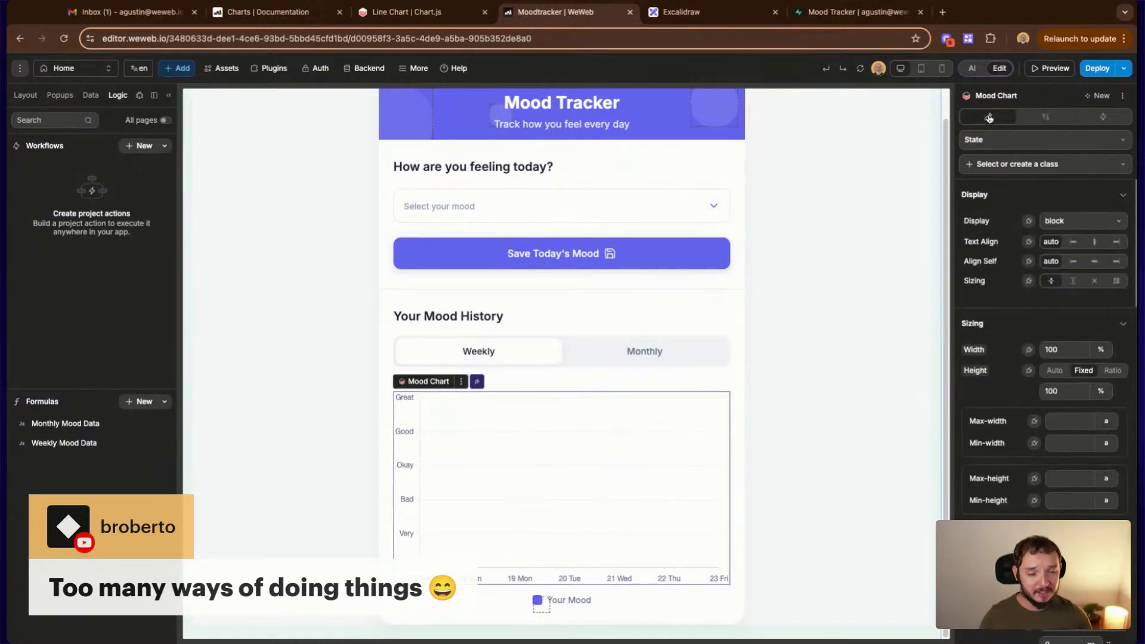
scroll(1058, 343, "down", 10)
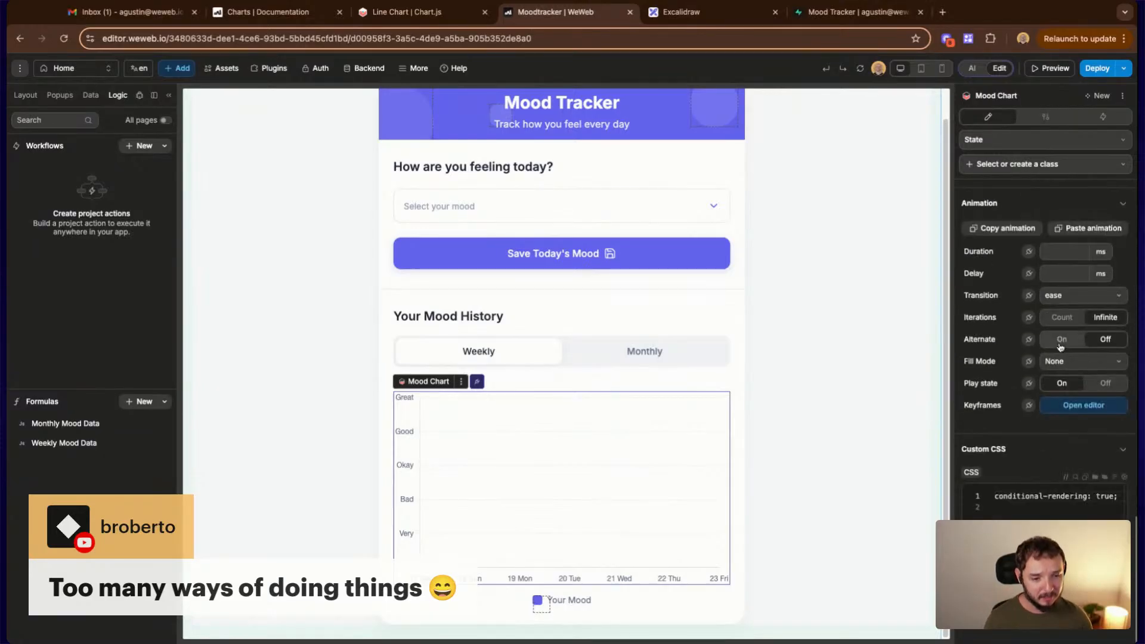
left_click(1045, 117)
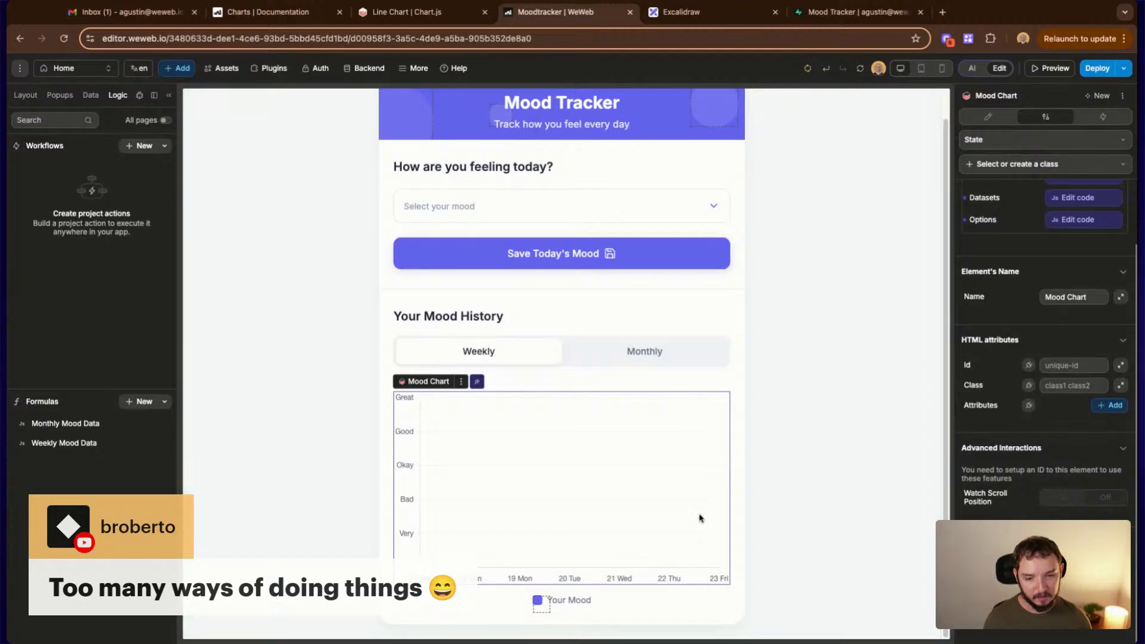
scroll(1071, 283, "up", 2)
left_click(1072, 278)
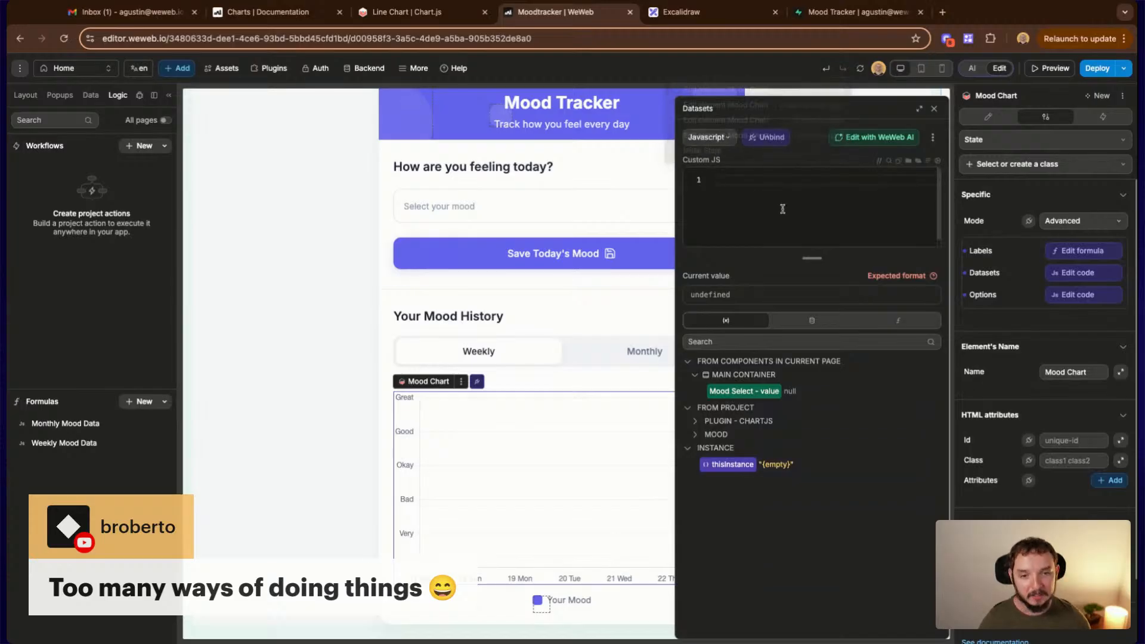
left_click(710, 138)
left_click(713, 159)
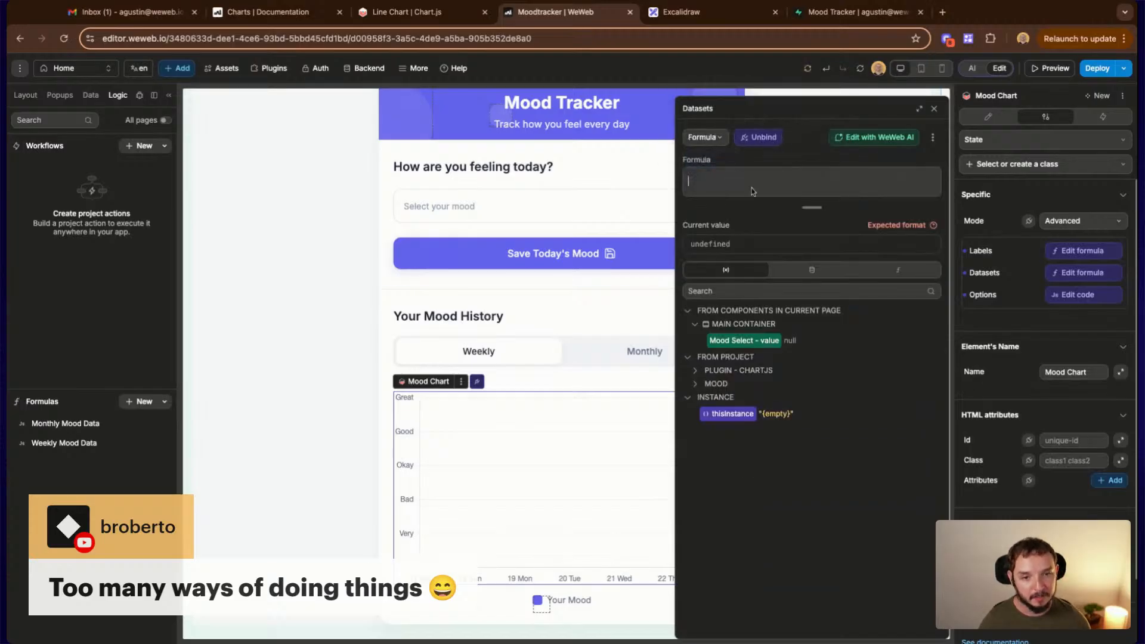
Bind the chart's datasets to the project formula Weekly Mood Data() with .datasets appended, then close the binding editor
left_click(816, 278)
left_click(891, 275)
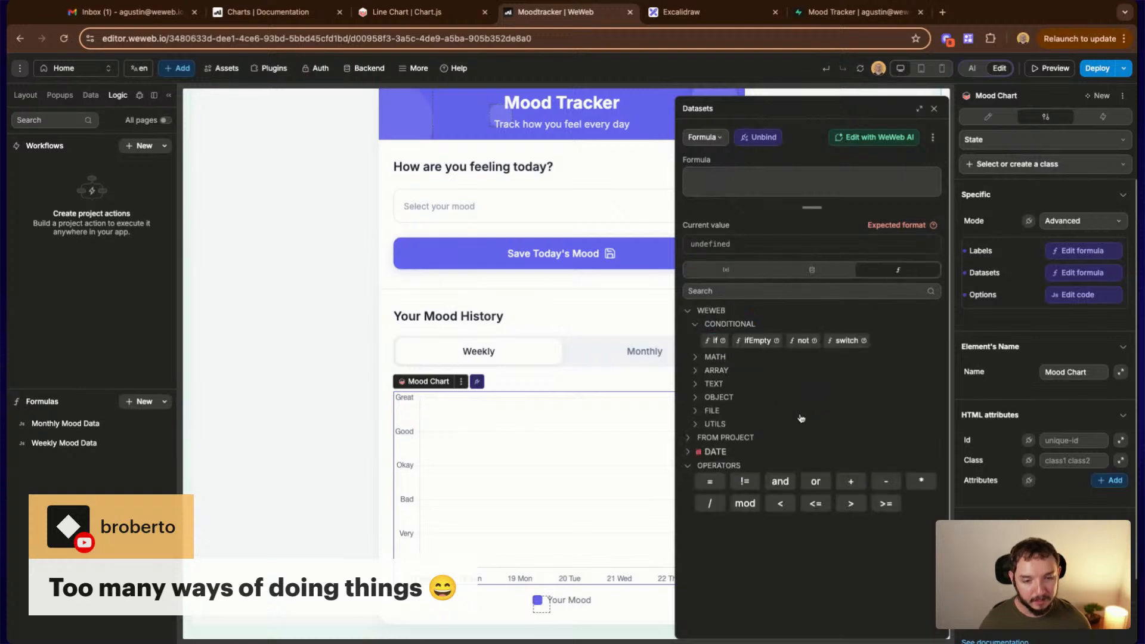
left_click(690, 441)
left_click(731, 475)
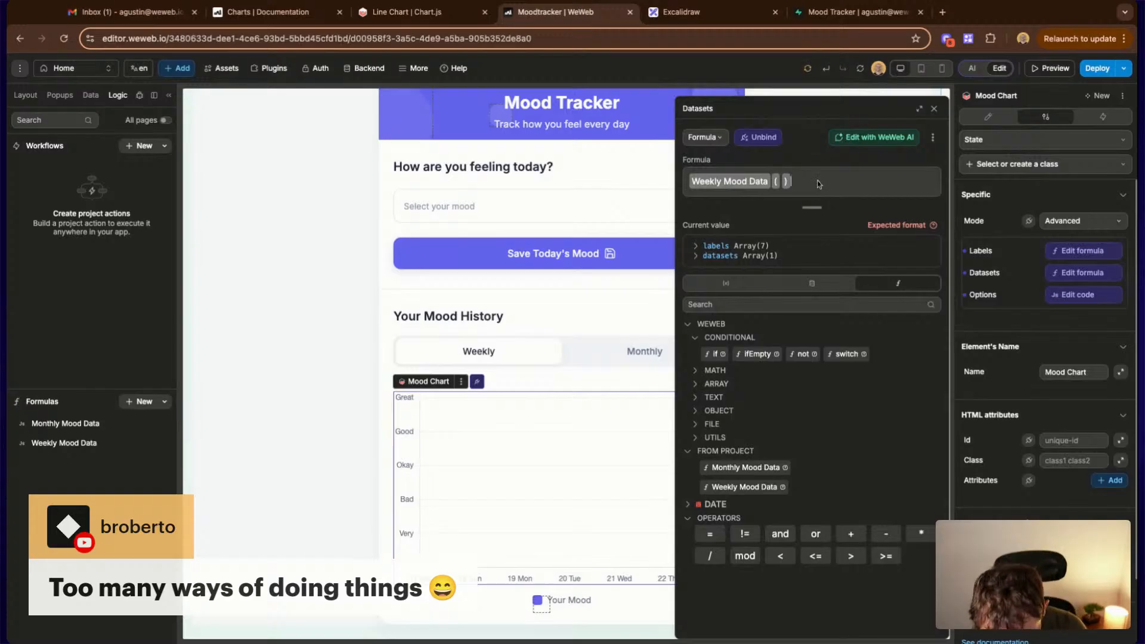
type(".datasets")
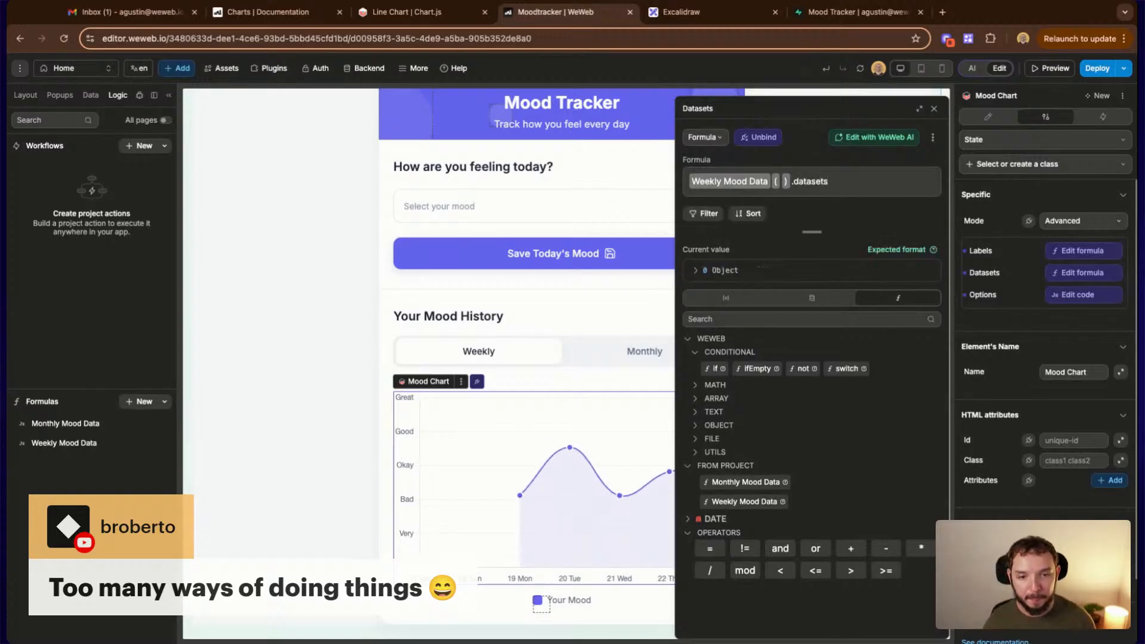
left_click(934, 109)
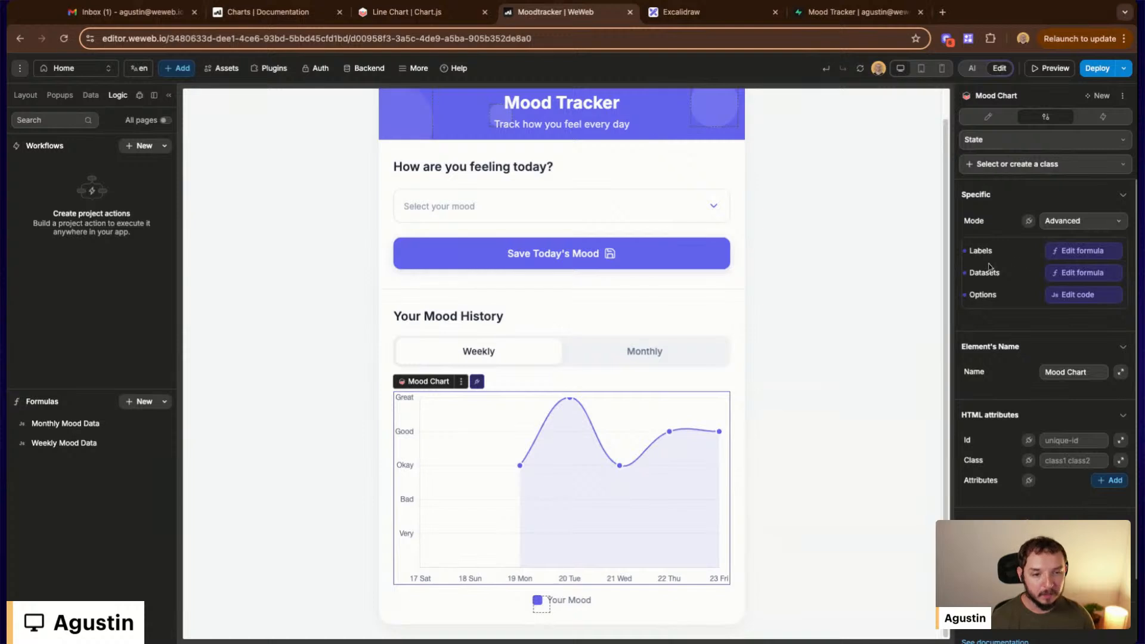
Reopen the Datasets binding, convert its formula to JavaScript and examine the resulting return statement
left_click(1072, 280)
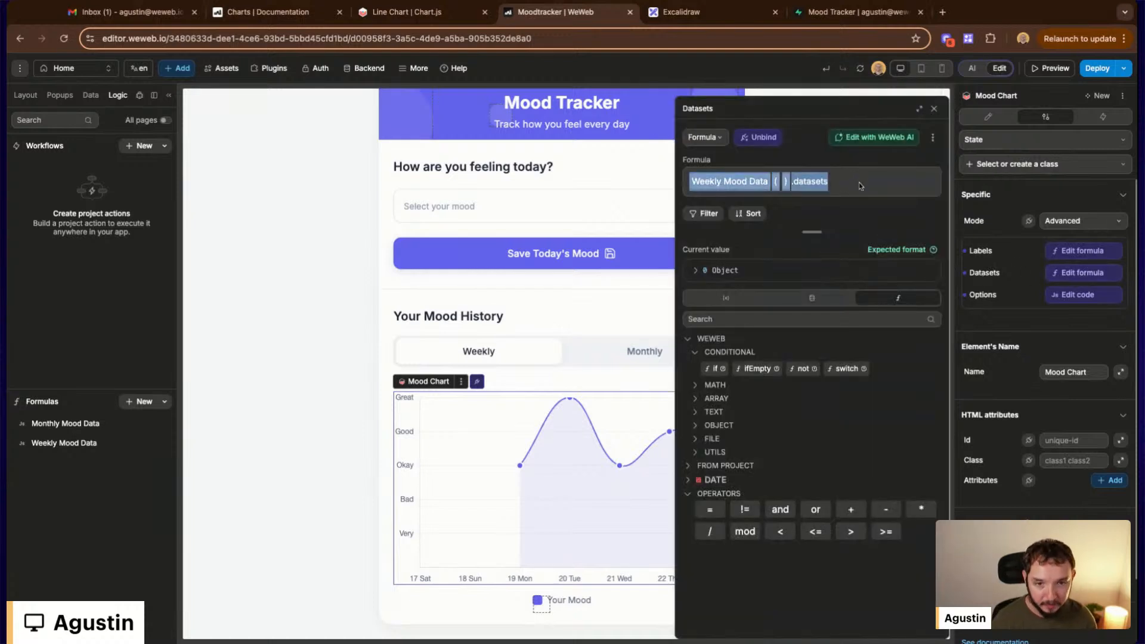
left_click(704, 138)
left_click(717, 176)
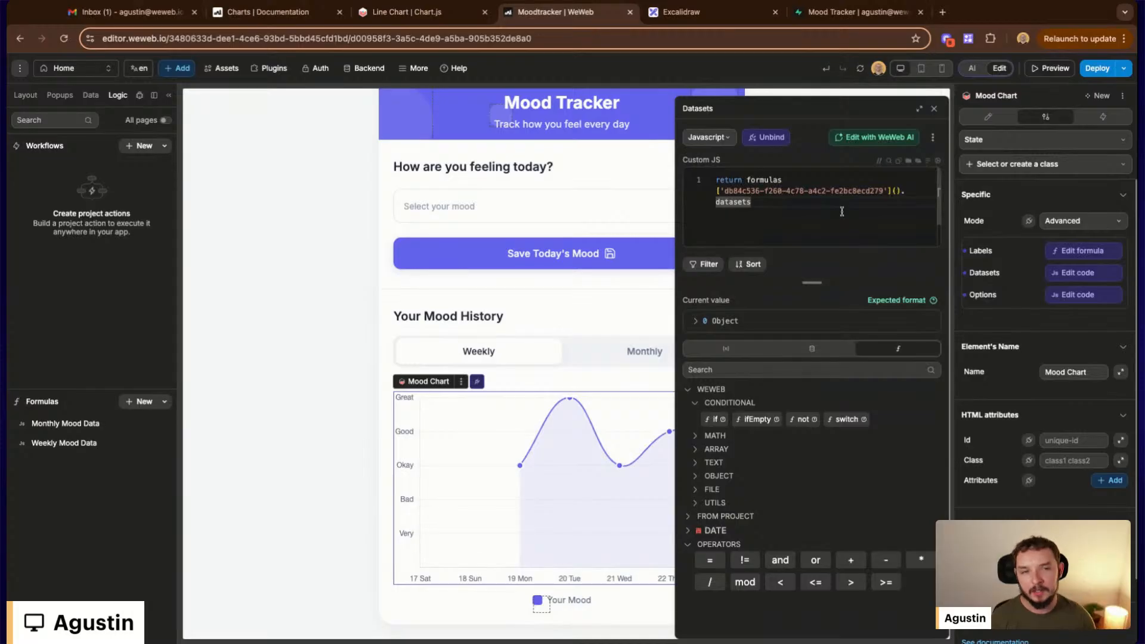
mouse_move(730, 193)
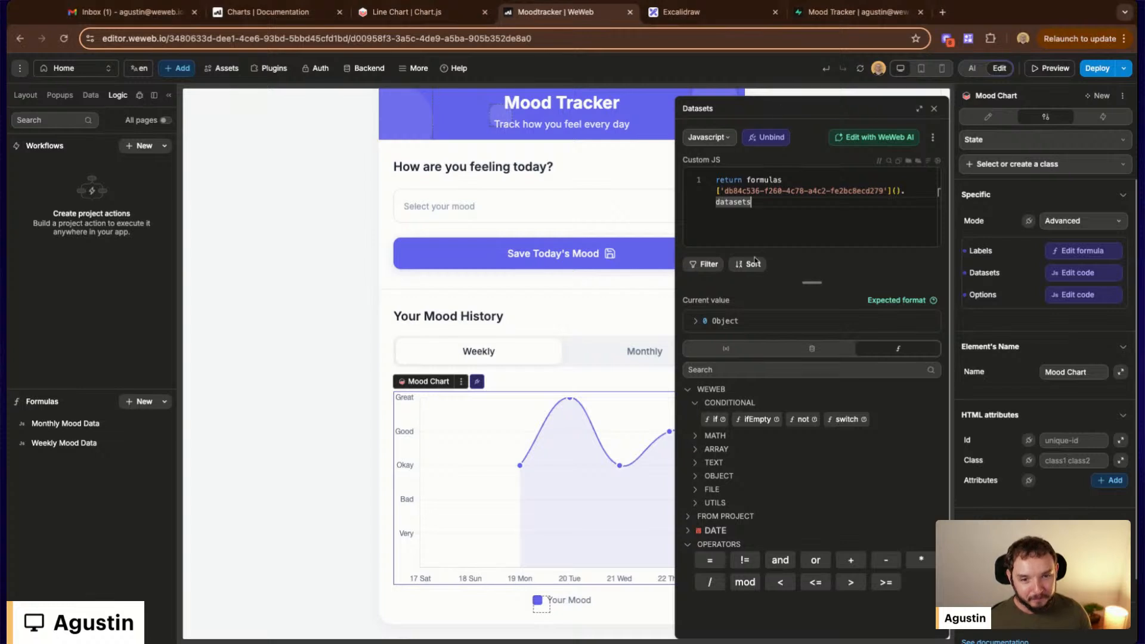
left_click(775, 220)
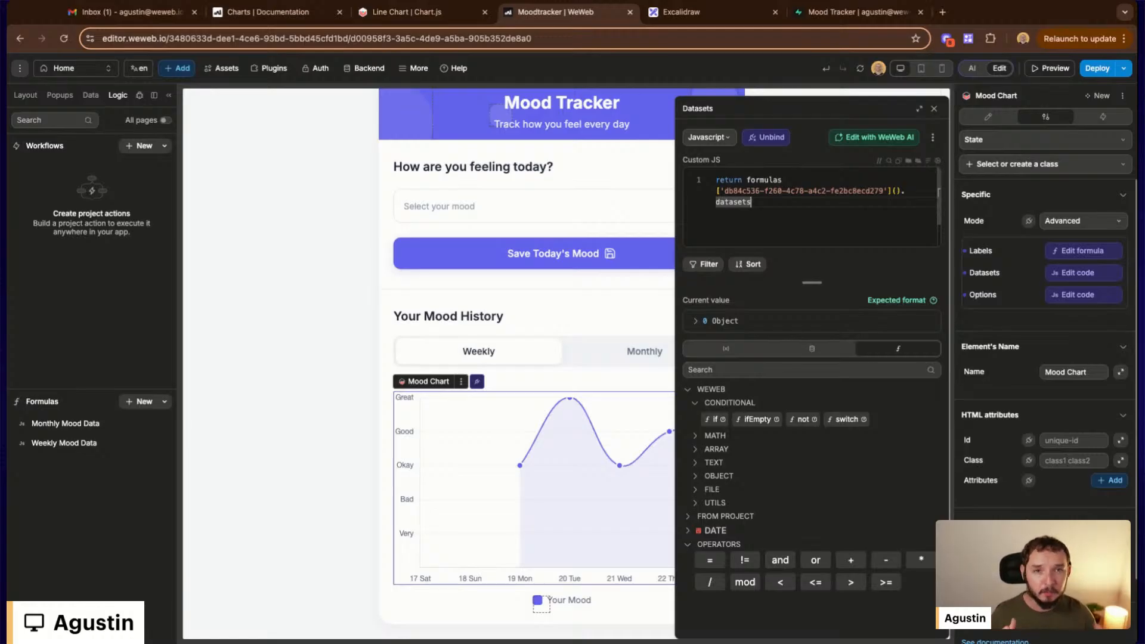
left_click_drag(752, 203, 709, 184)
left_click(717, 180)
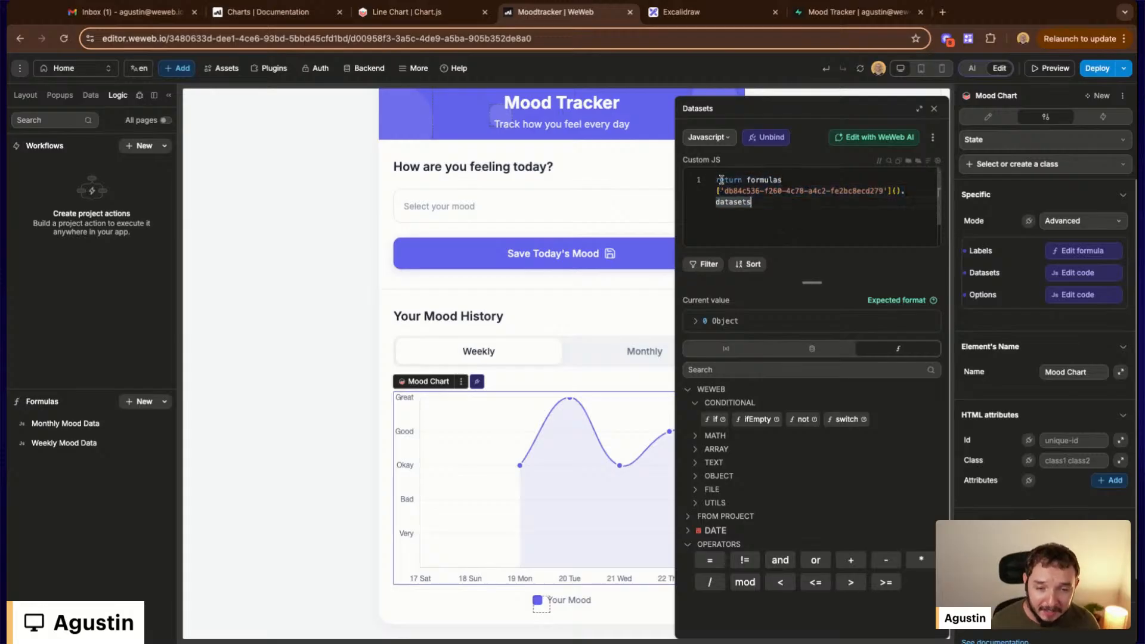
mouse_move(772, 179)
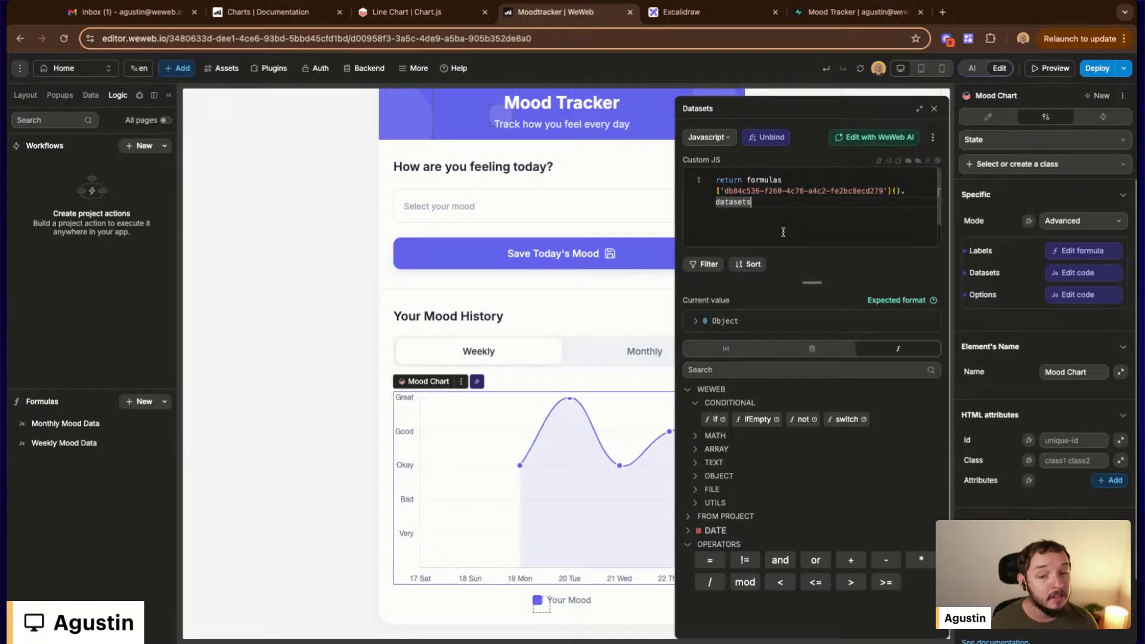
Return the Datasets binding to Formula mode without AI conversion and rebuild it as Weekly Mood Data().datasets
left_click(709, 137)
left_click(719, 158)
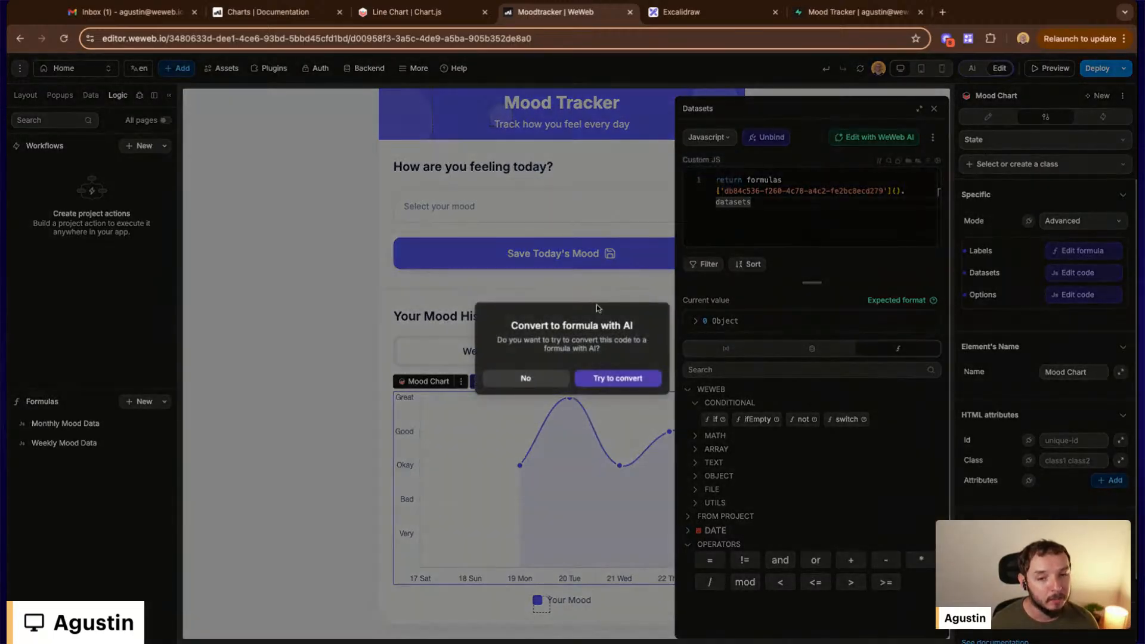
left_click(526, 379)
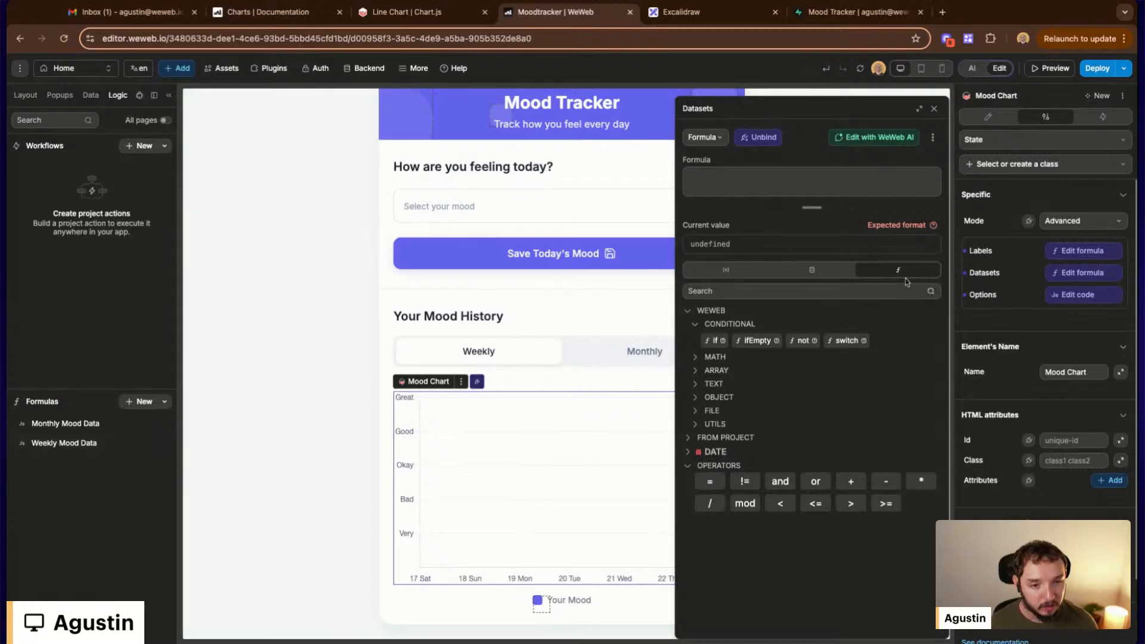
left_click(811, 270)
left_click(898, 270)
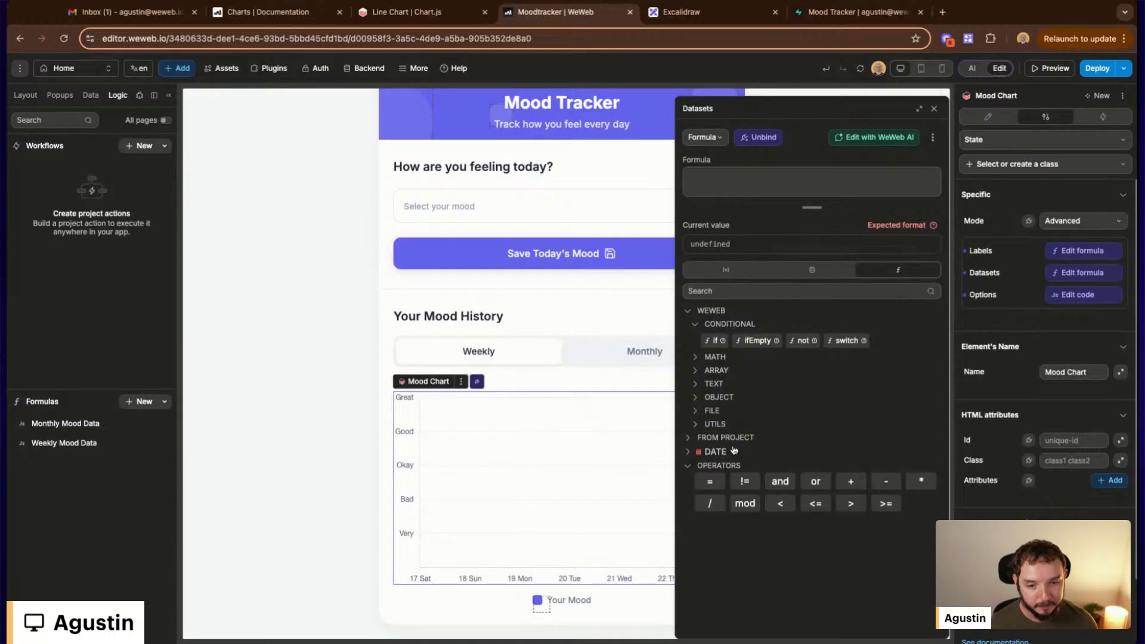
left_click(688, 440)
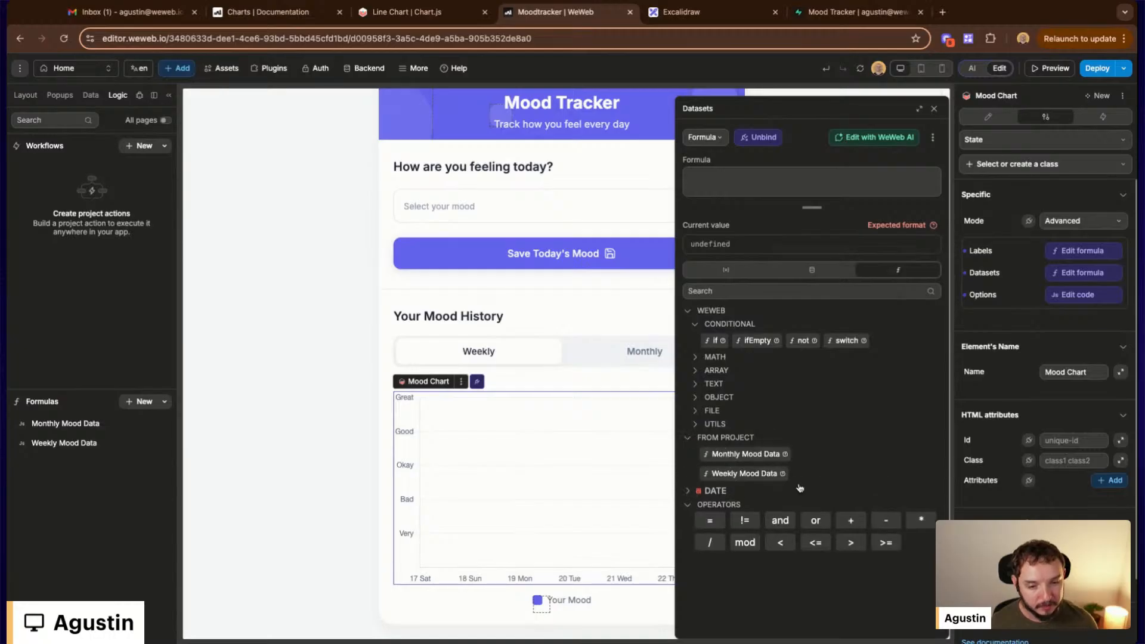
left_click(771, 474)
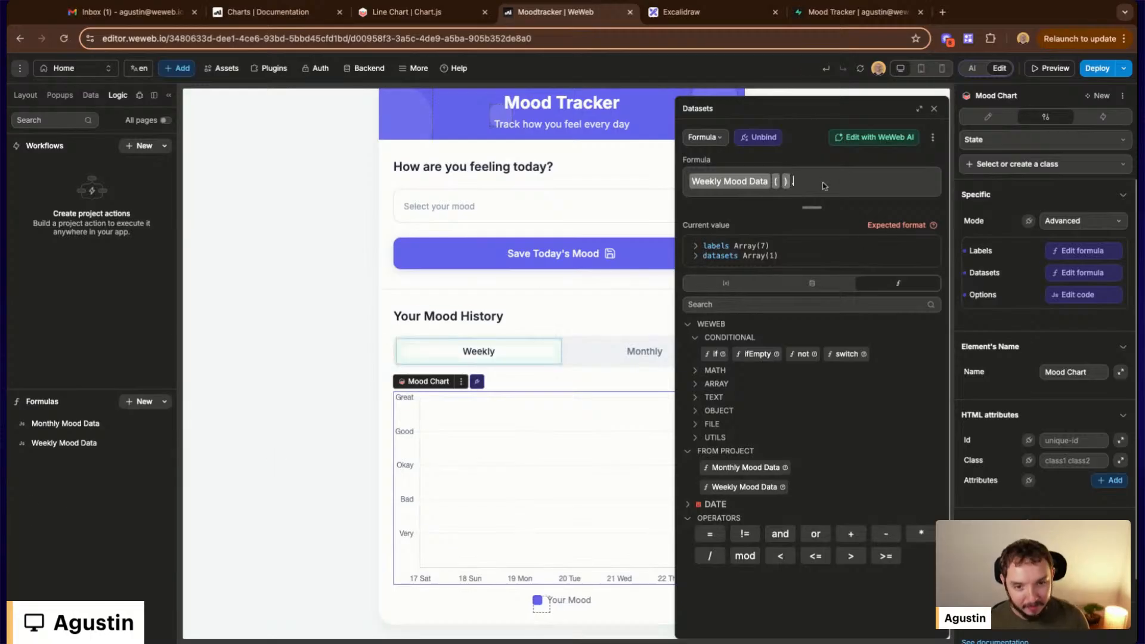
type(".datasets")
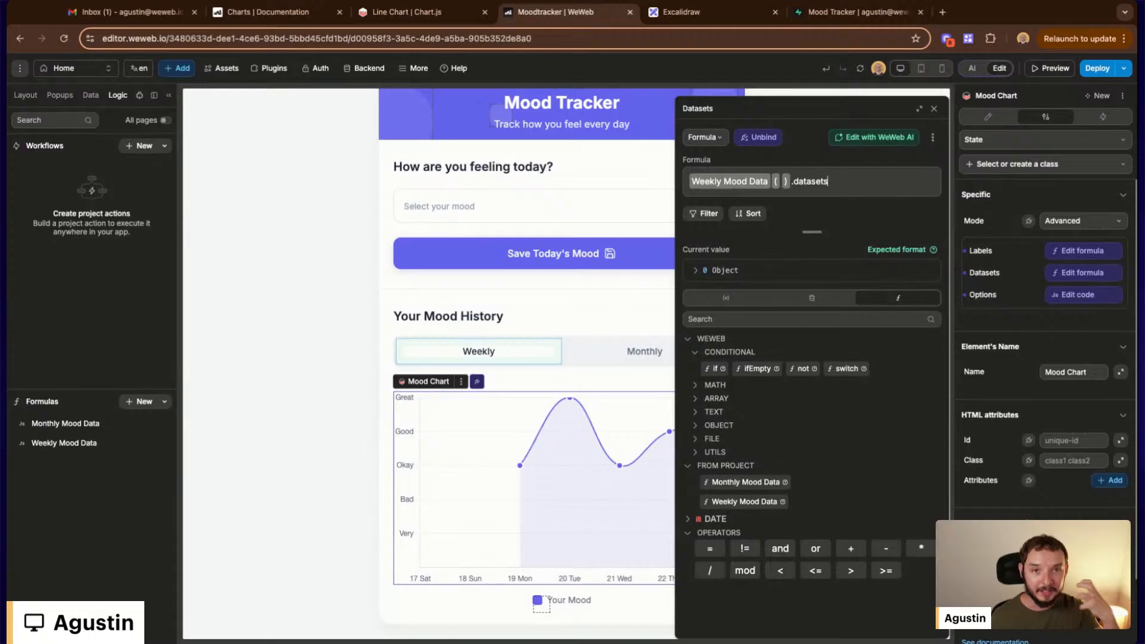
left_click(934, 109)
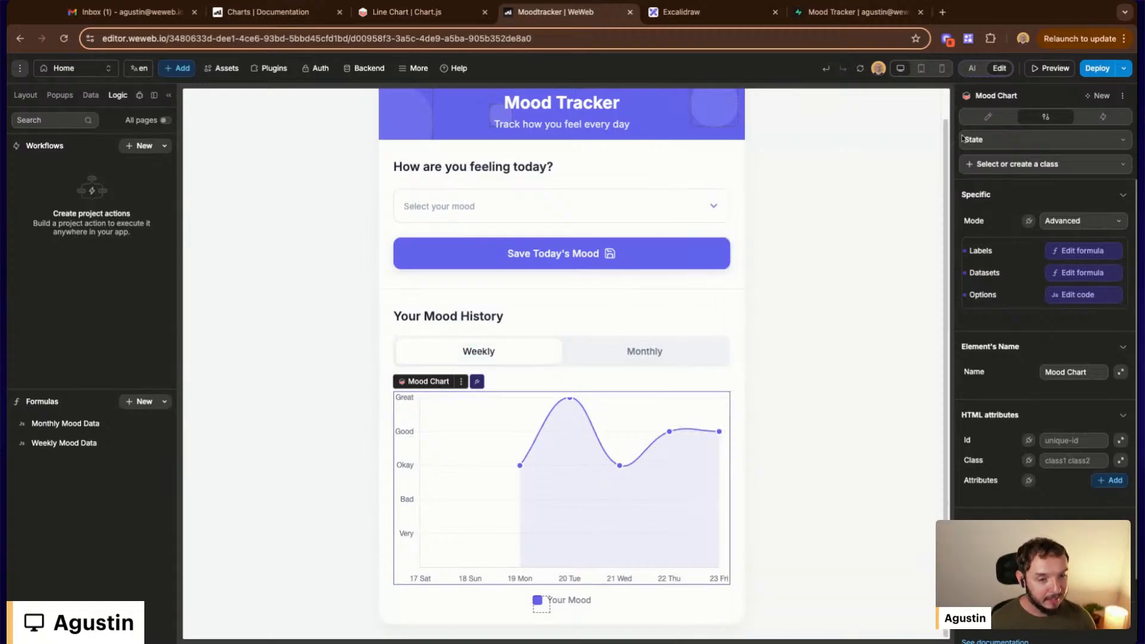
Review the Save Mood Entry workflow on the Save Today's Mood button and delete it from the button
left_click(765, 302)
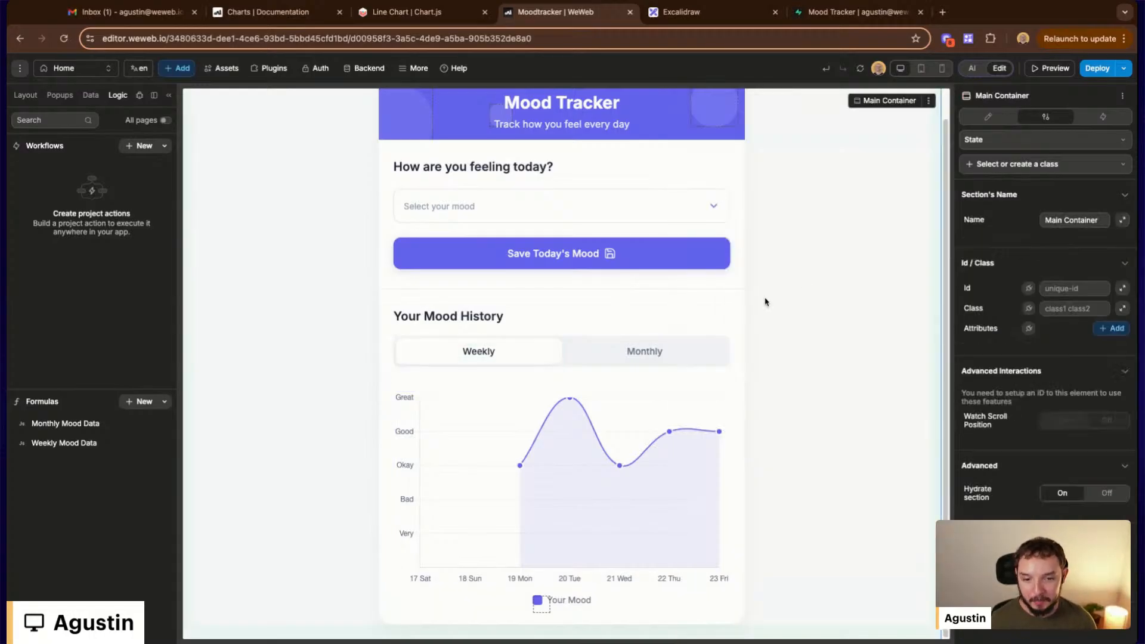
scroll(764, 302, "up", 1)
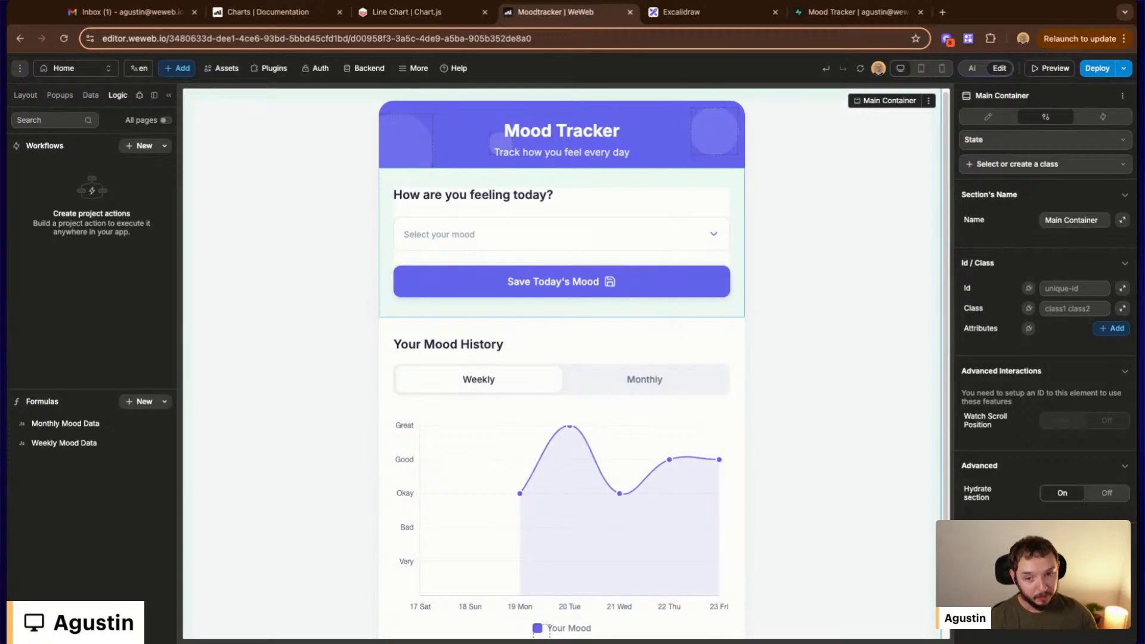
left_click(639, 268)
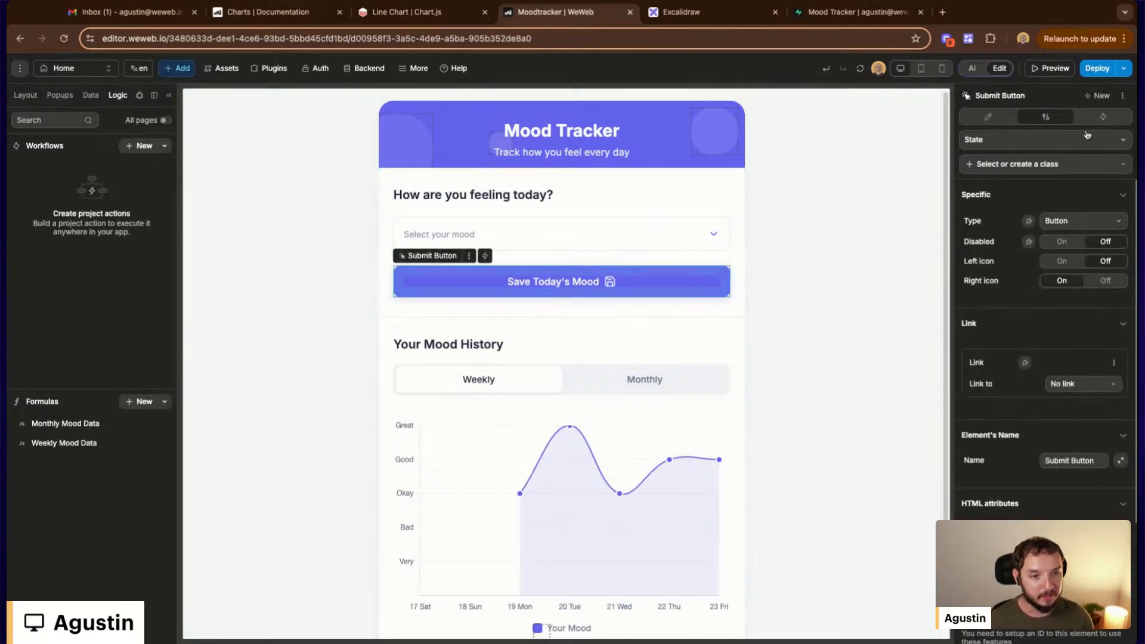
left_click(1103, 116)
left_click(1014, 167)
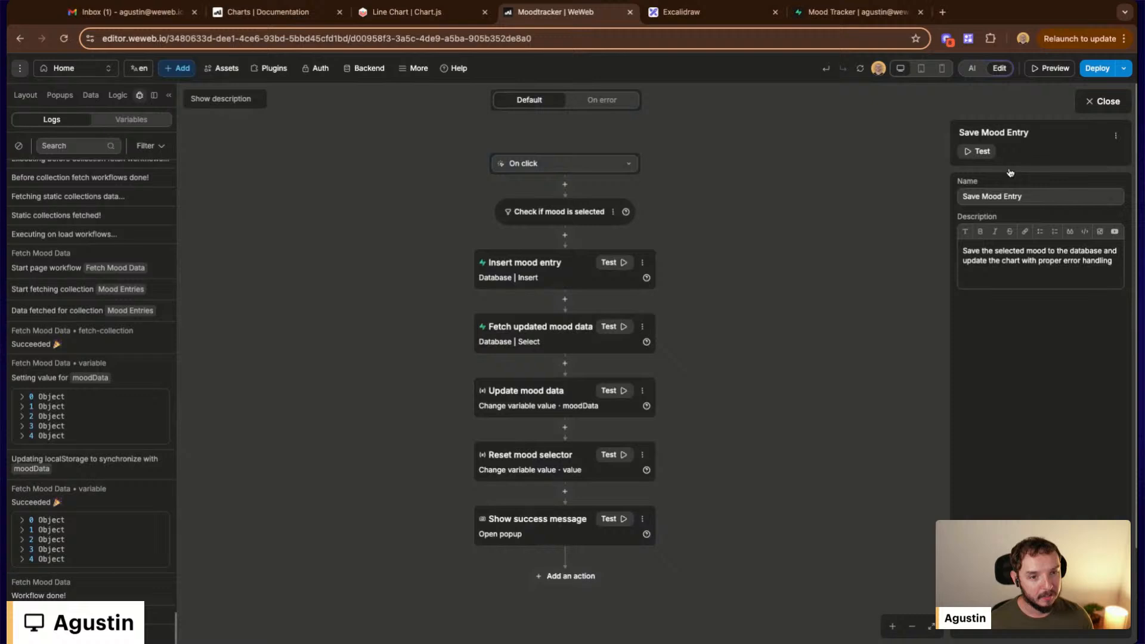
left_click(1100, 110)
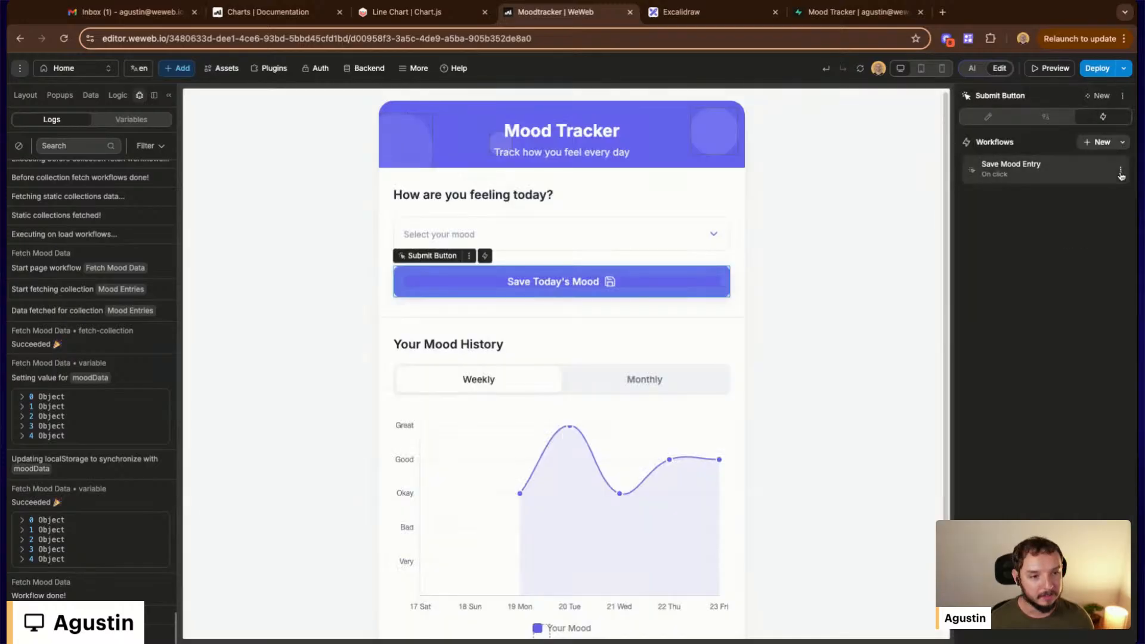
left_click(1121, 173)
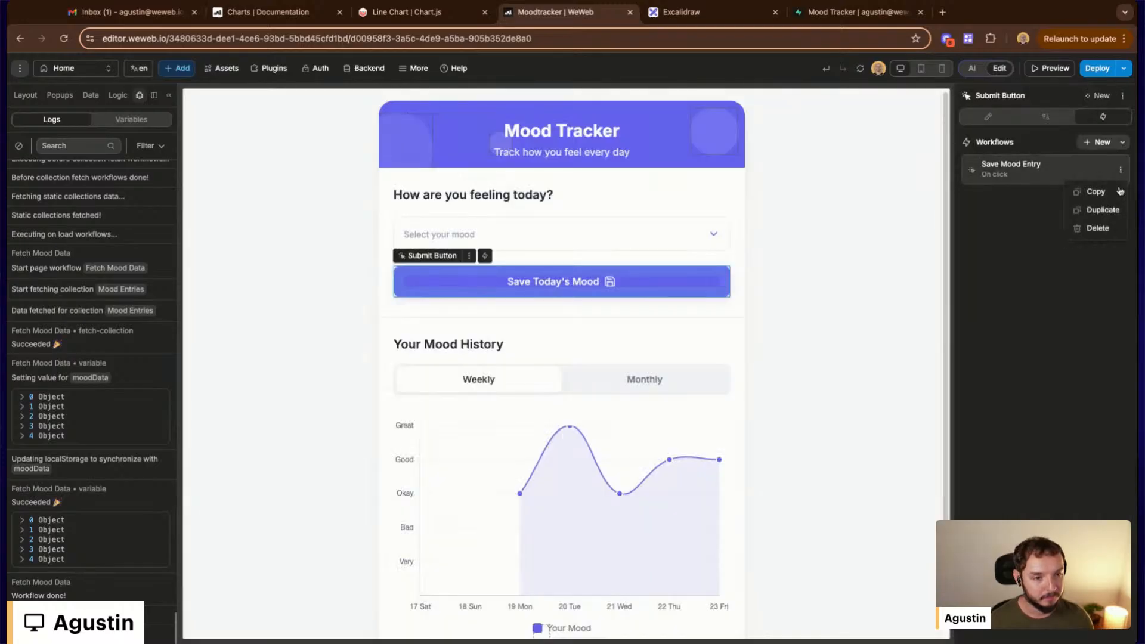
left_click(1100, 229)
left_click(643, 379)
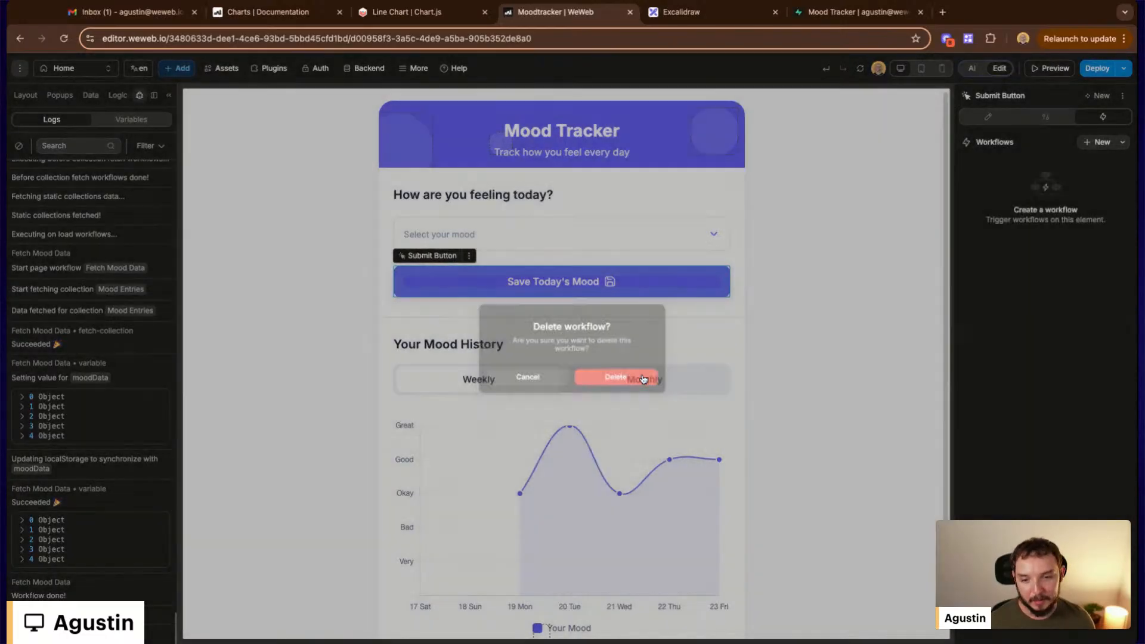
In a new WeWeb AI chat, submit the prompt "I want to be able to submit a new mood for today and connect it to supabase"
left_click(990, 118)
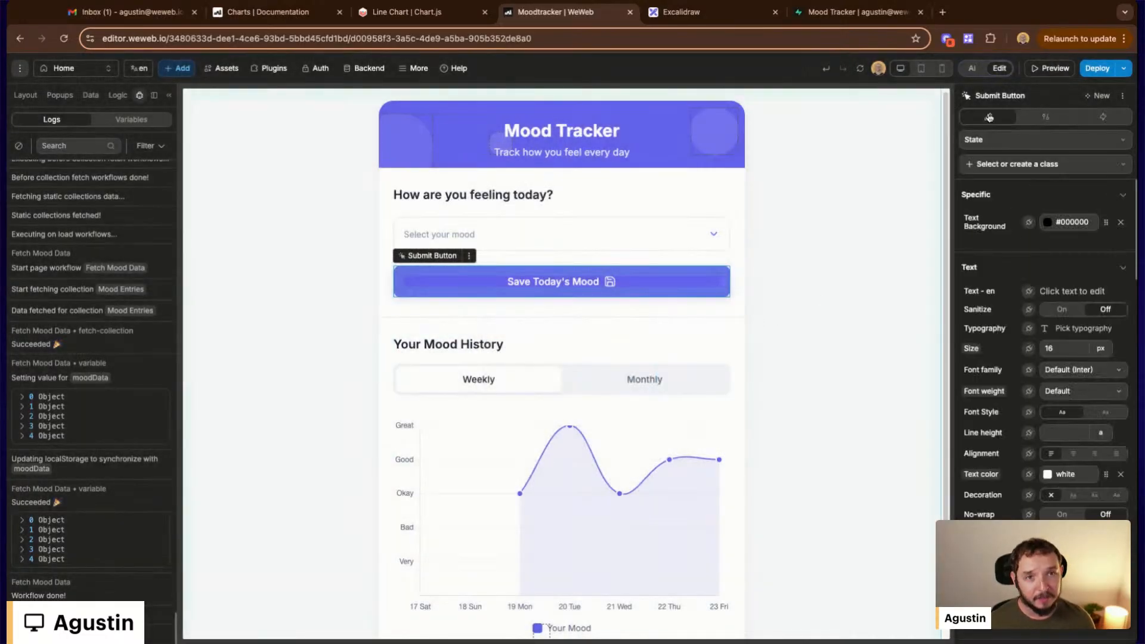
left_click(973, 68)
left_click(1100, 97)
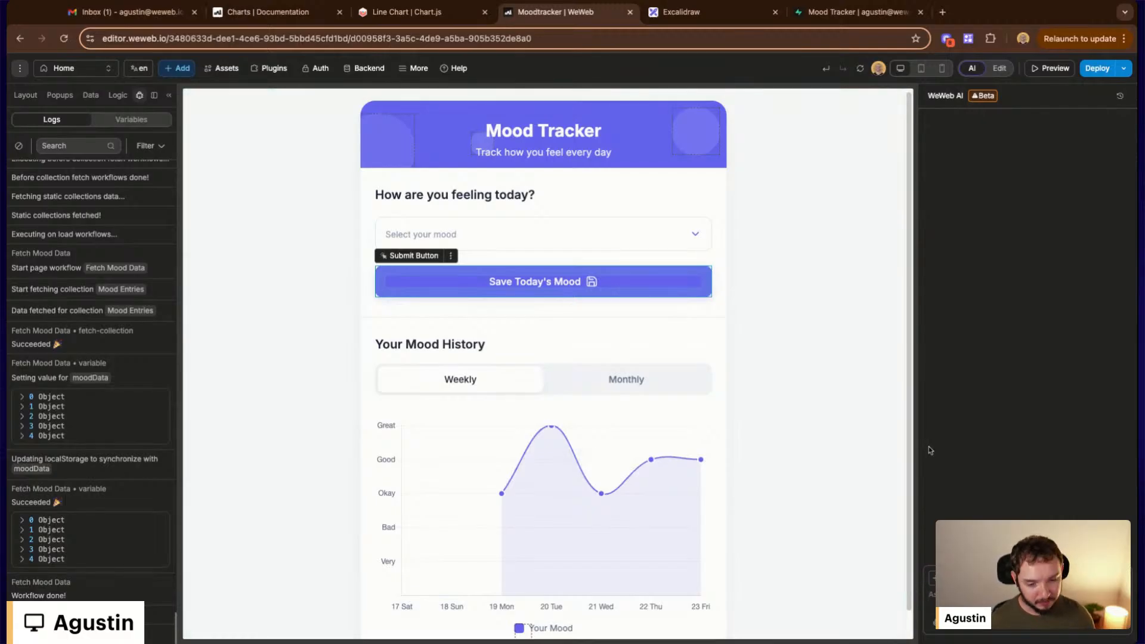
type("I w")
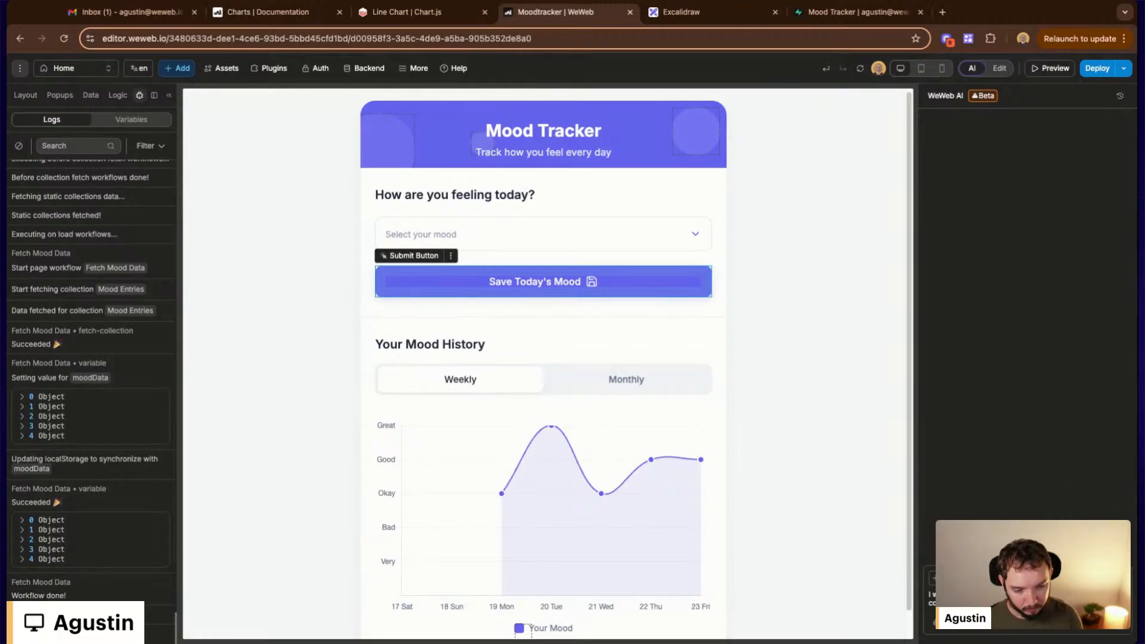
left_click(1119, 624)
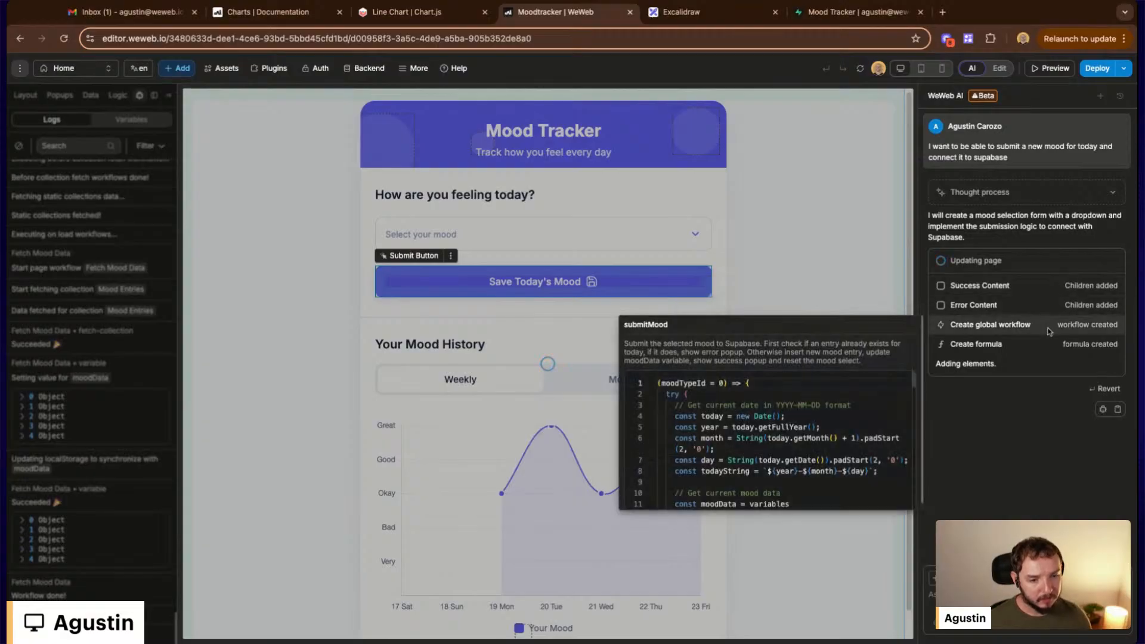
mouse_move(1045, 341)
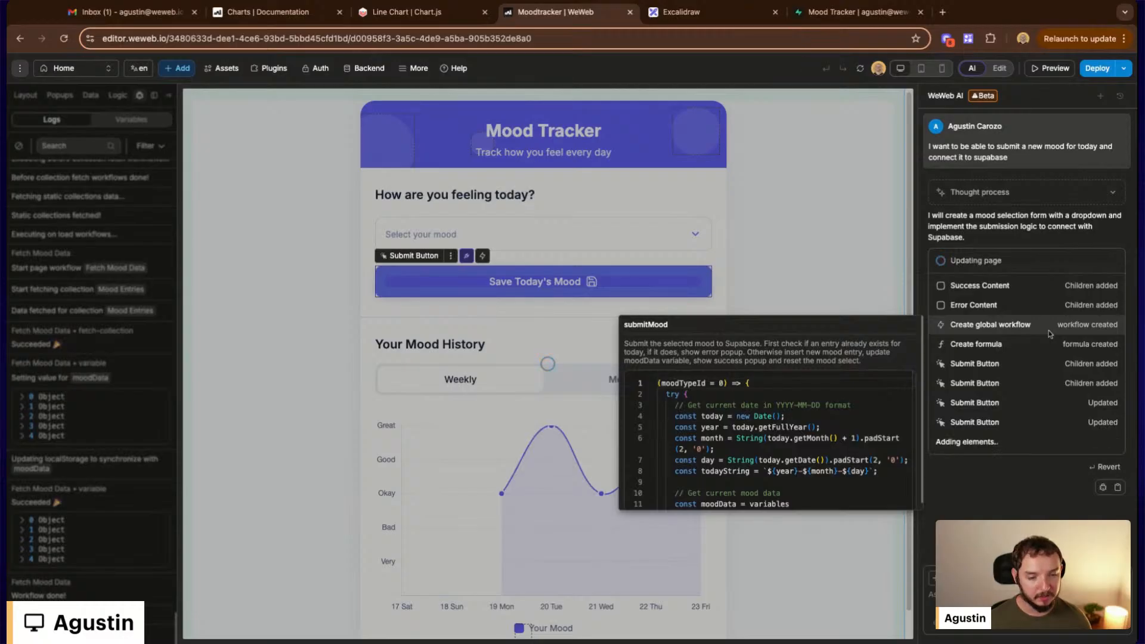
mouse_move(1007, 450)
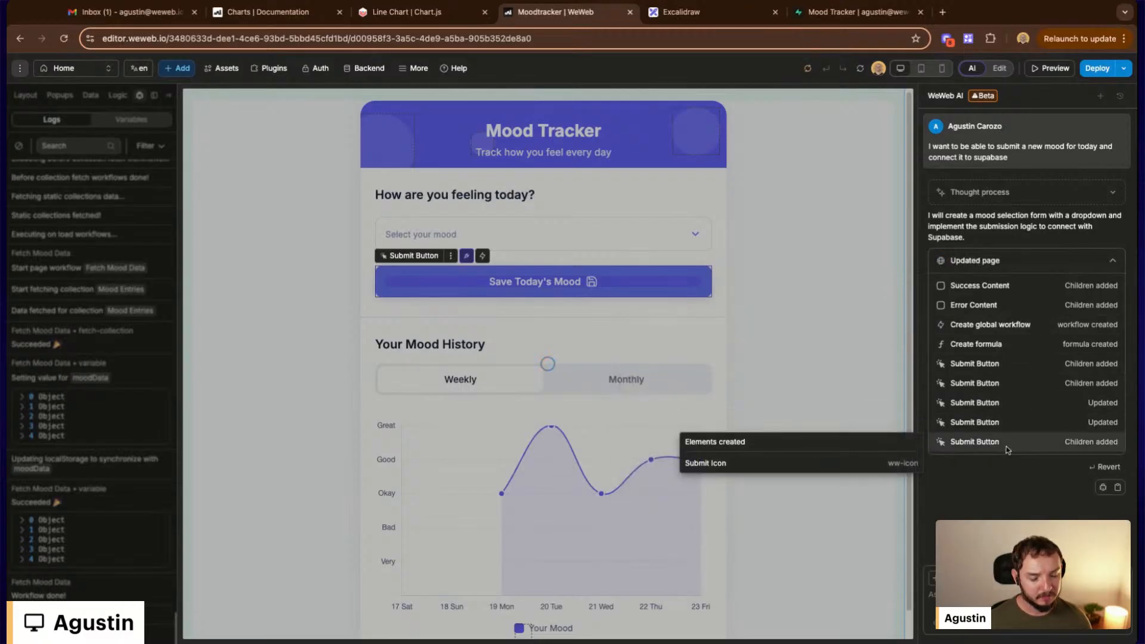
Stop the running WeWeb AI generation and revert its page changes along with the last prompt
mouse_move(1007, 352)
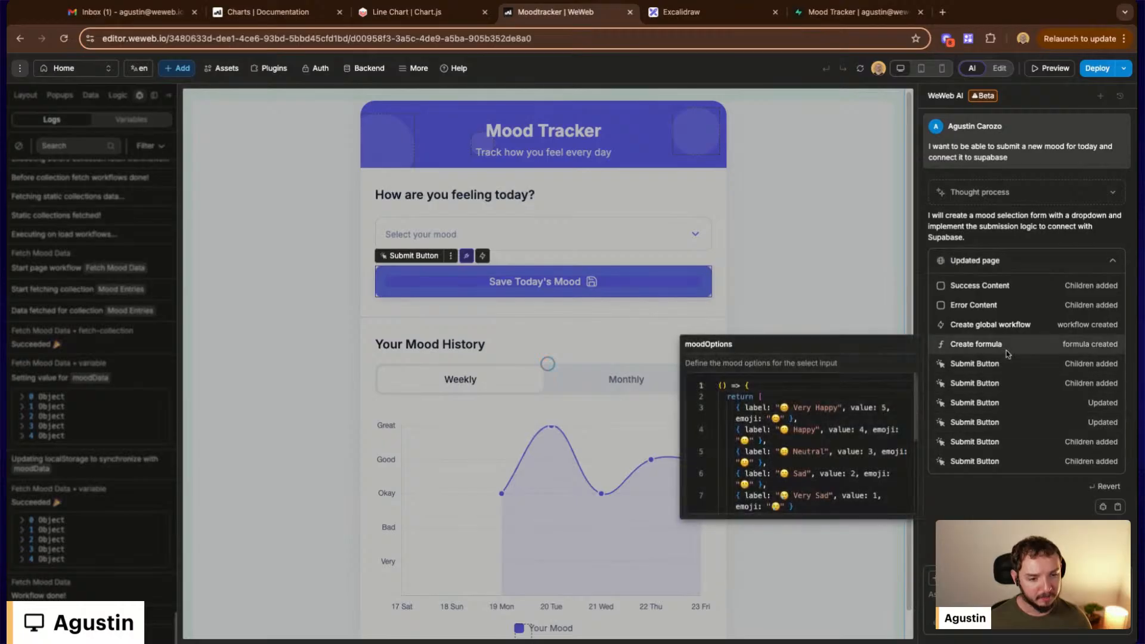
mouse_move(995, 471)
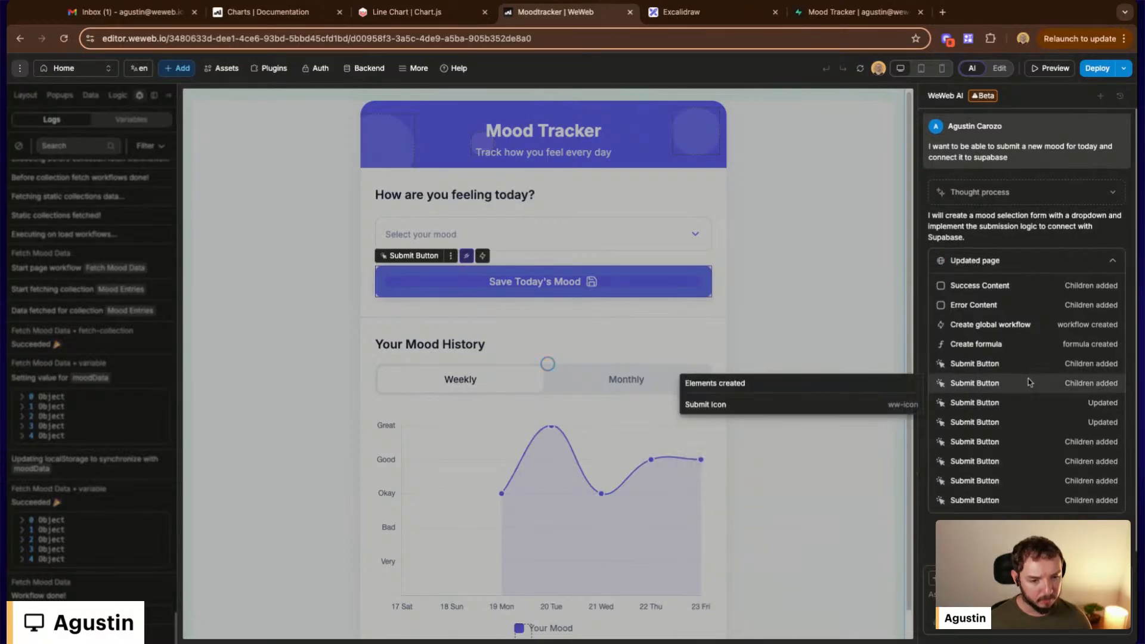
mouse_move(1022, 424)
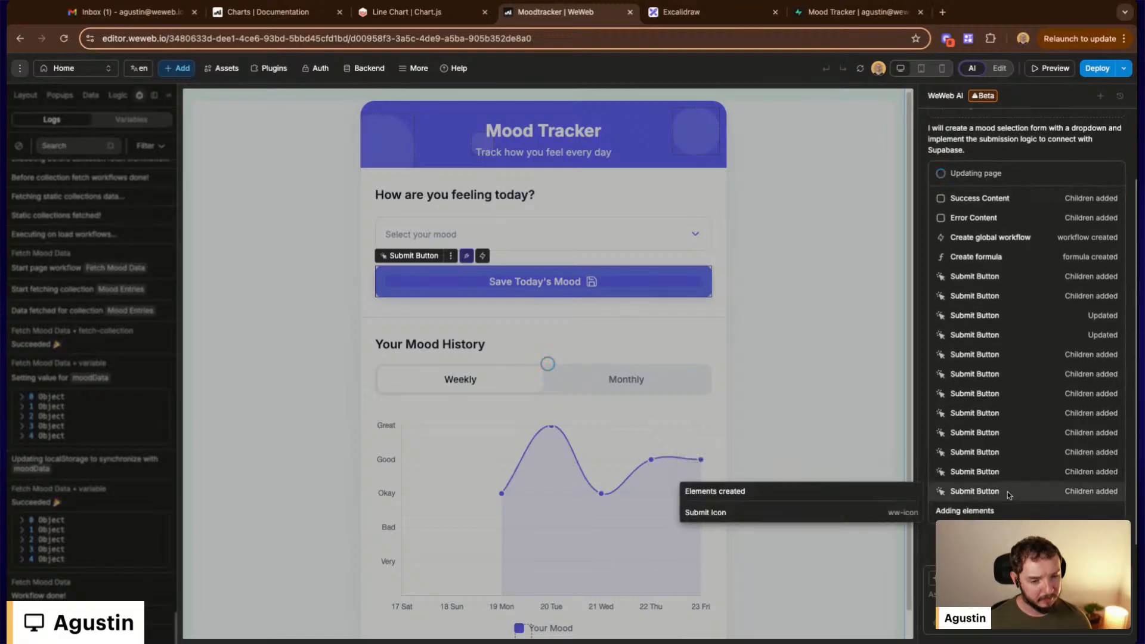
left_click(1116, 619)
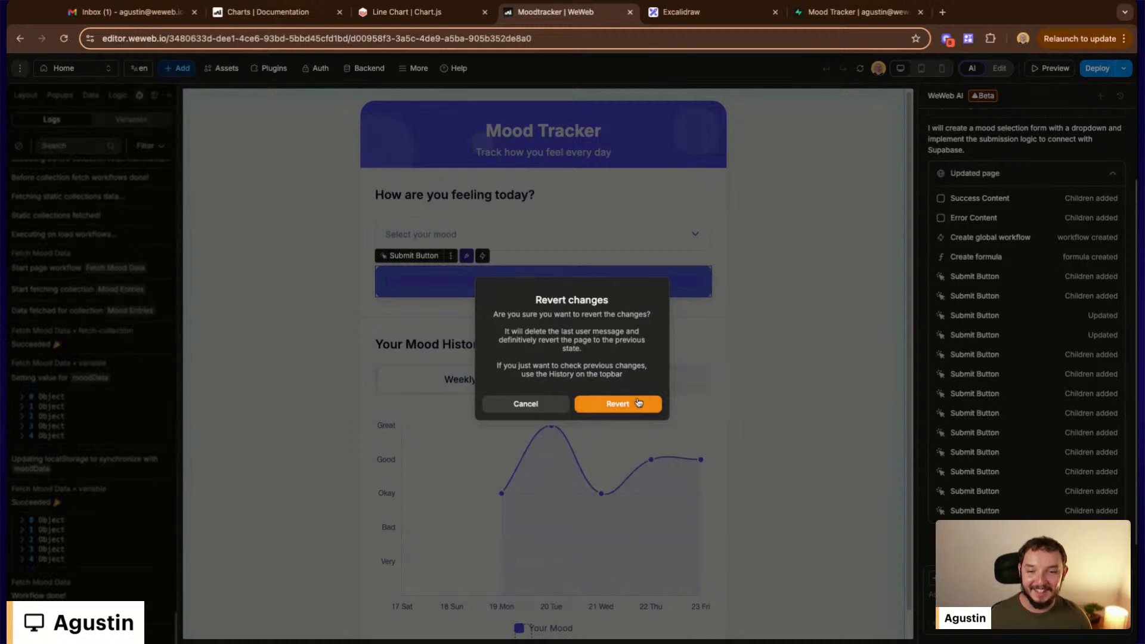
left_click(639, 403)
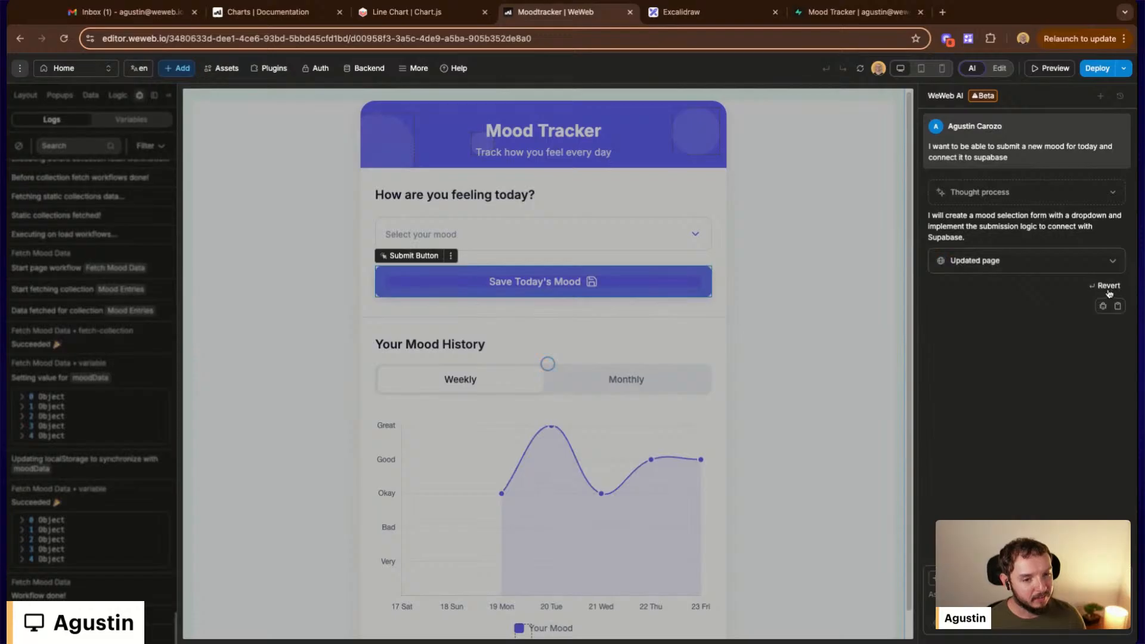
left_click(1108, 289)
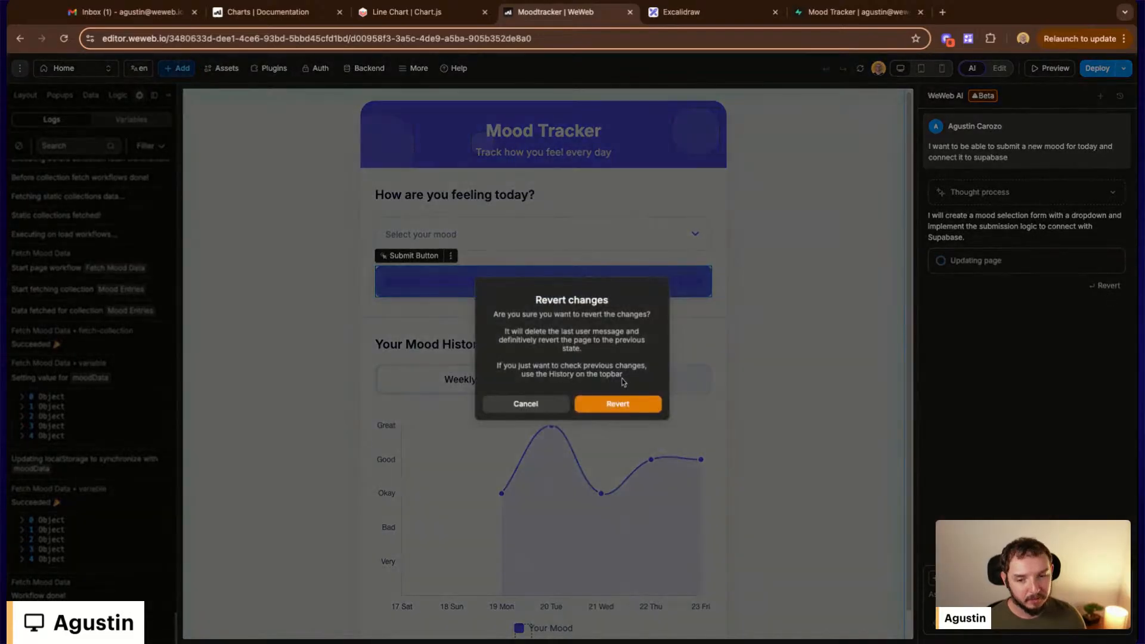
left_click(616, 406)
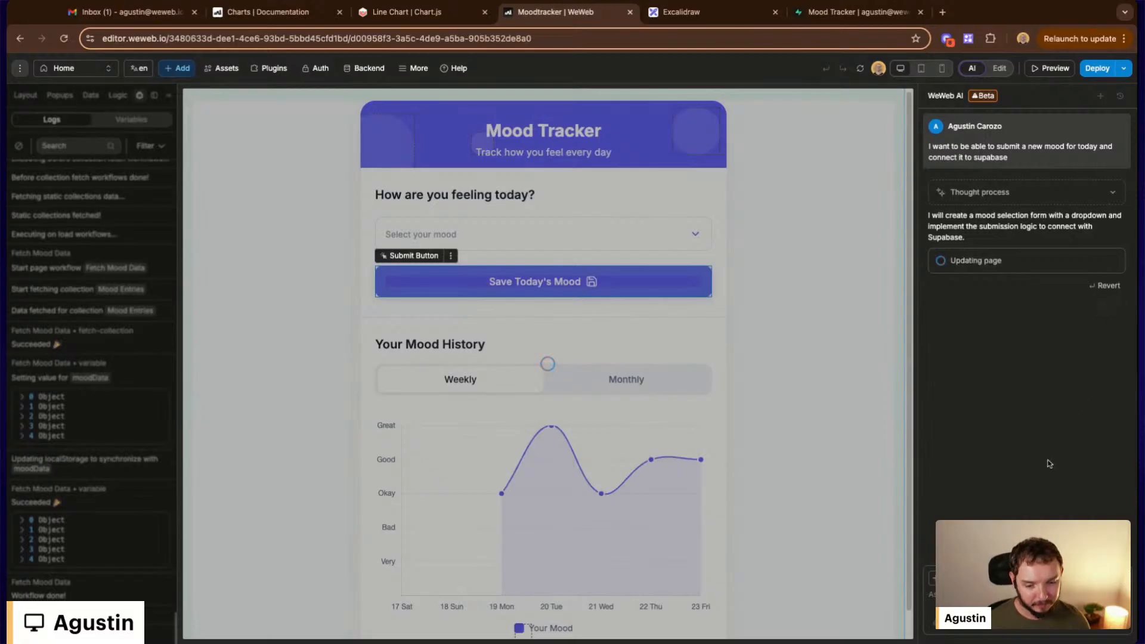
Check the Submit Button's workflows in the editor after the revert
mouse_move(981, 96)
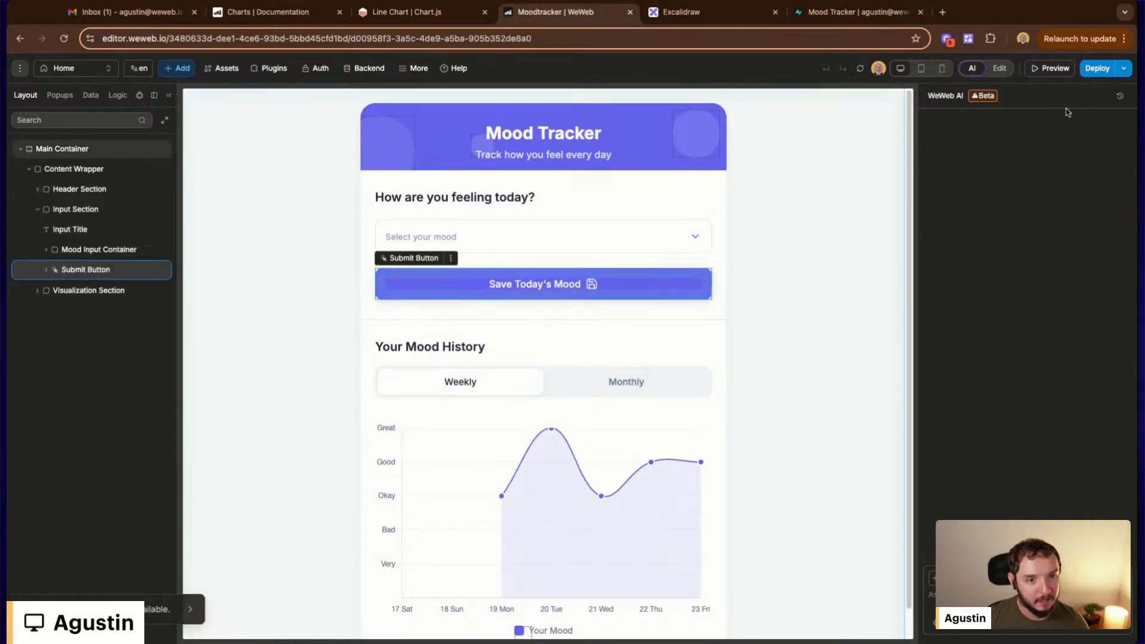
left_click(999, 68)
left_click(1100, 118)
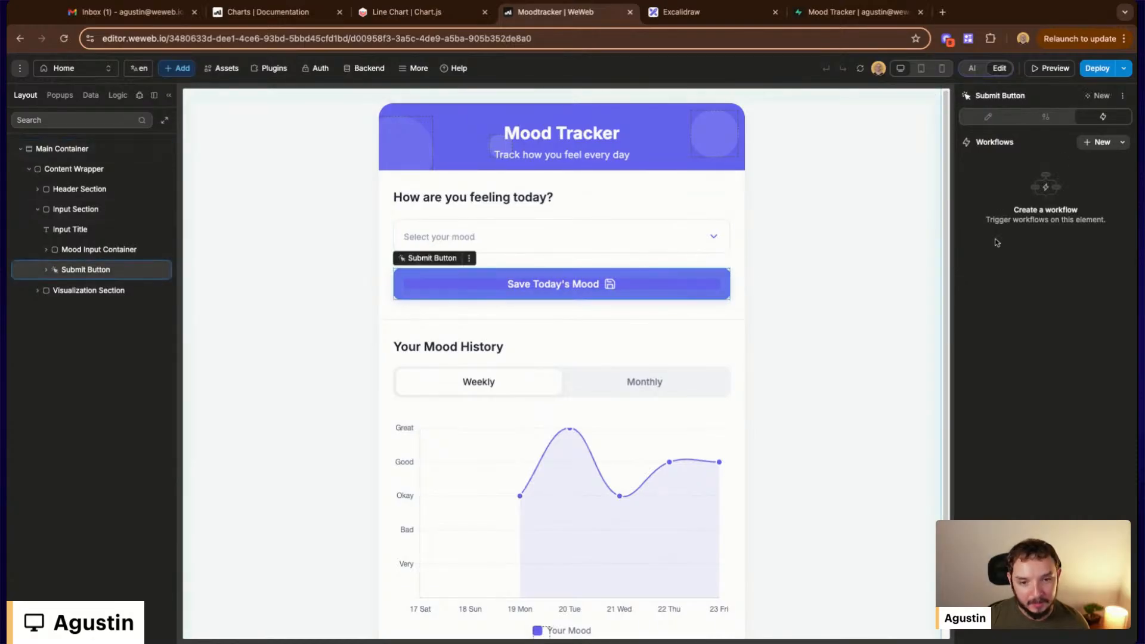
Submit the prompt "When I click this button I want to submit a new mood" to WeWeb AI for the Submit Button
left_click(973, 69)
type("W")
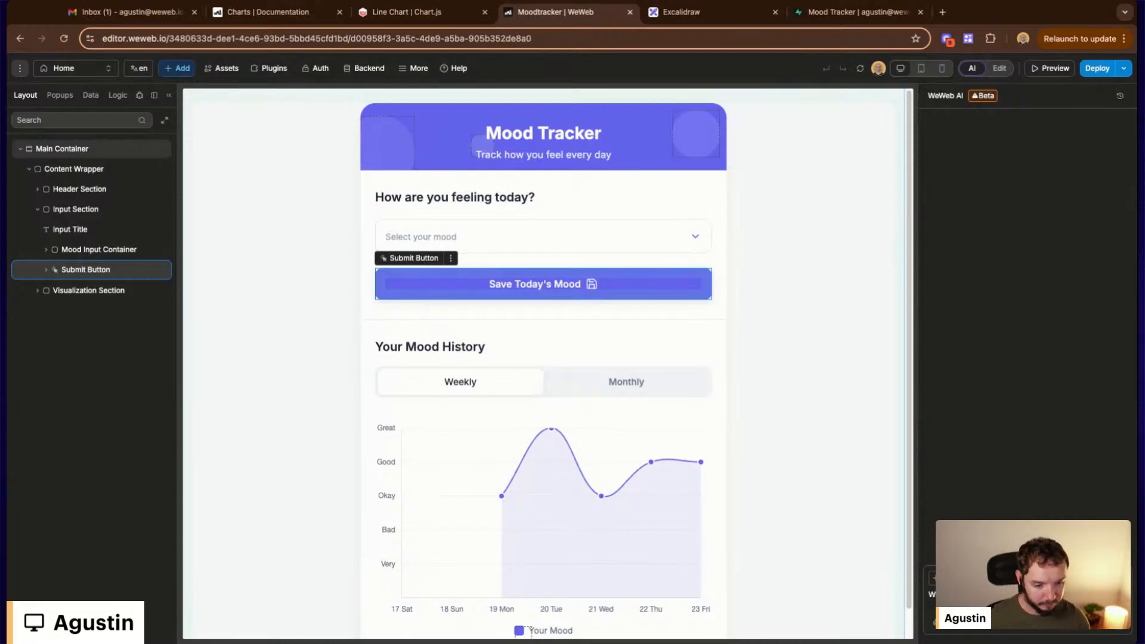
key("Return")
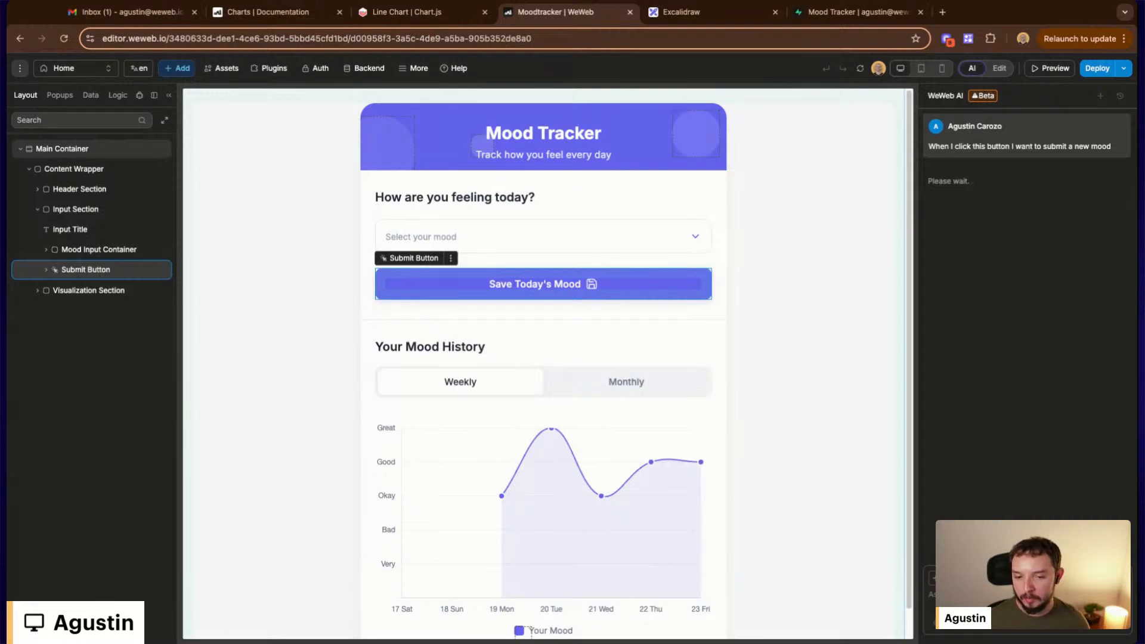
Review the Home page's Fetch Mood Data workflow and its On page load trigger, and close it
left_click(109, 69)
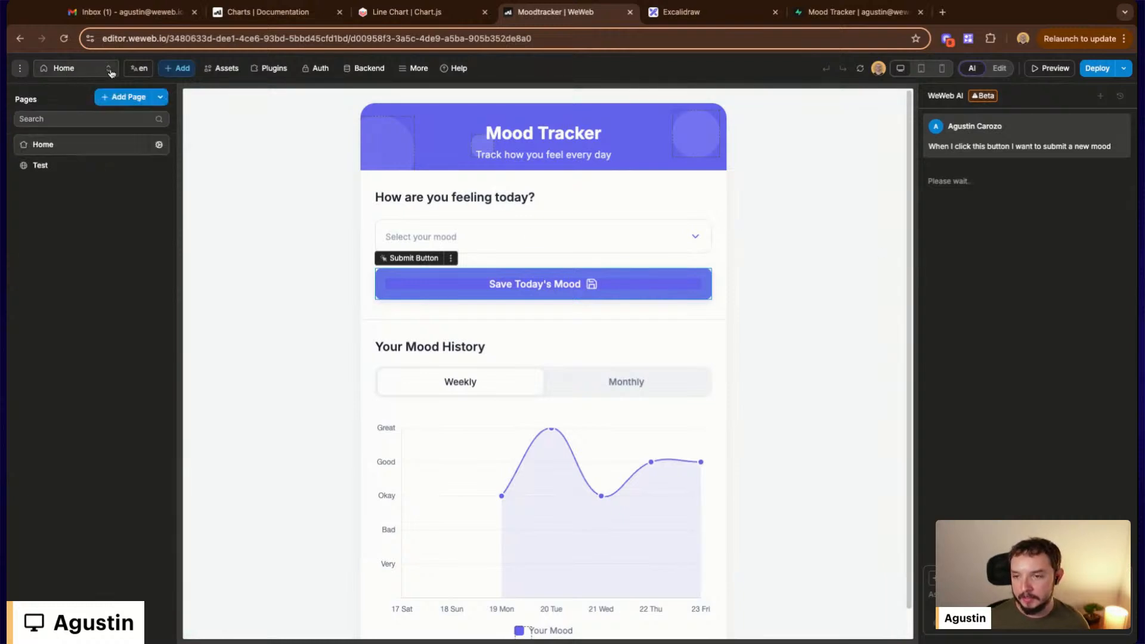
left_click(159, 144)
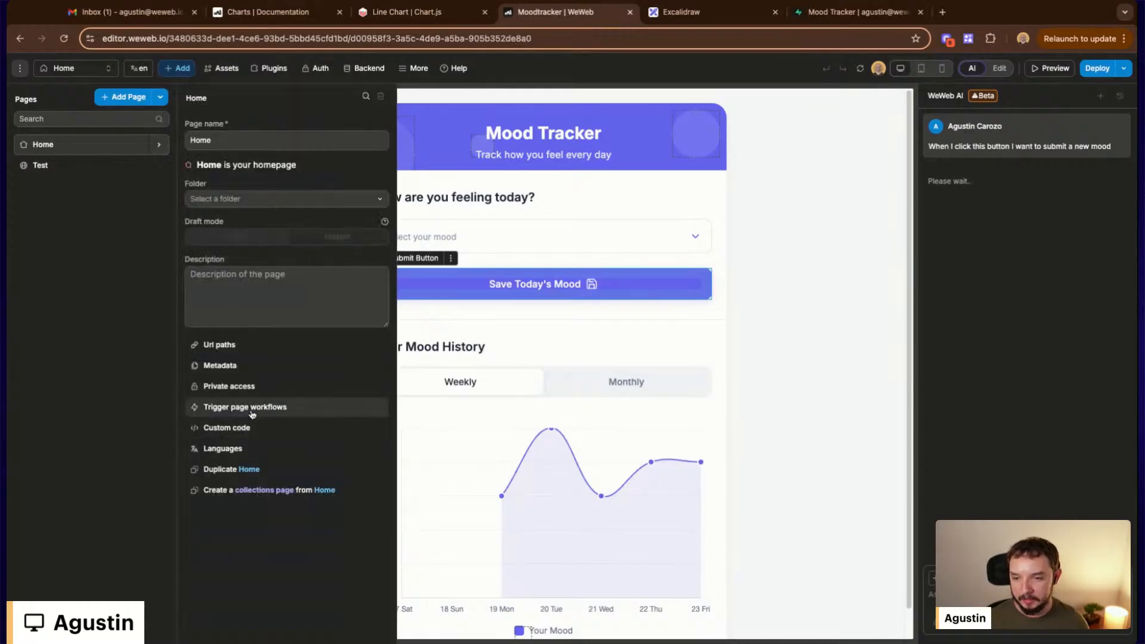
left_click(253, 412)
left_click(496, 154)
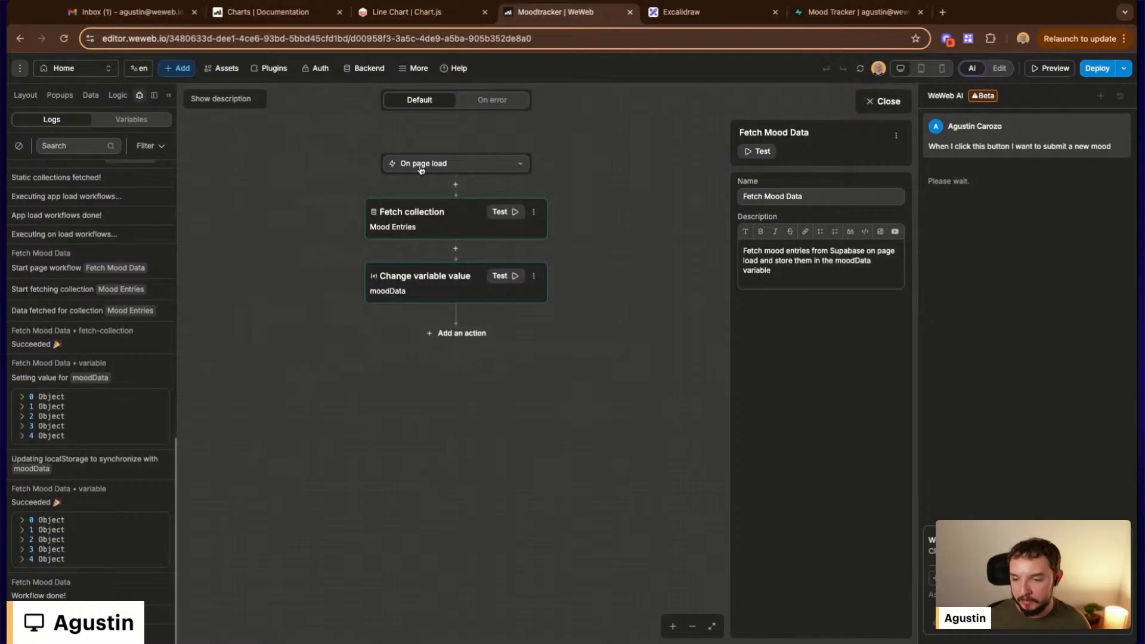
left_click(888, 101)
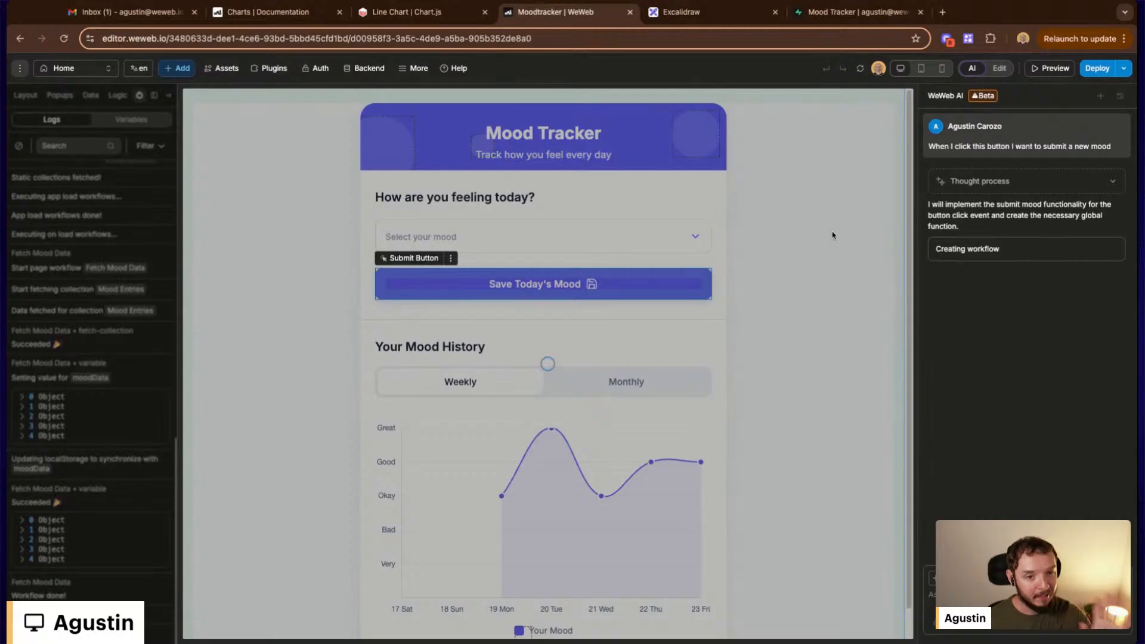
Inspect the AI's list of page updates and open the created submitMood global workflow
mouse_move(1012, 249)
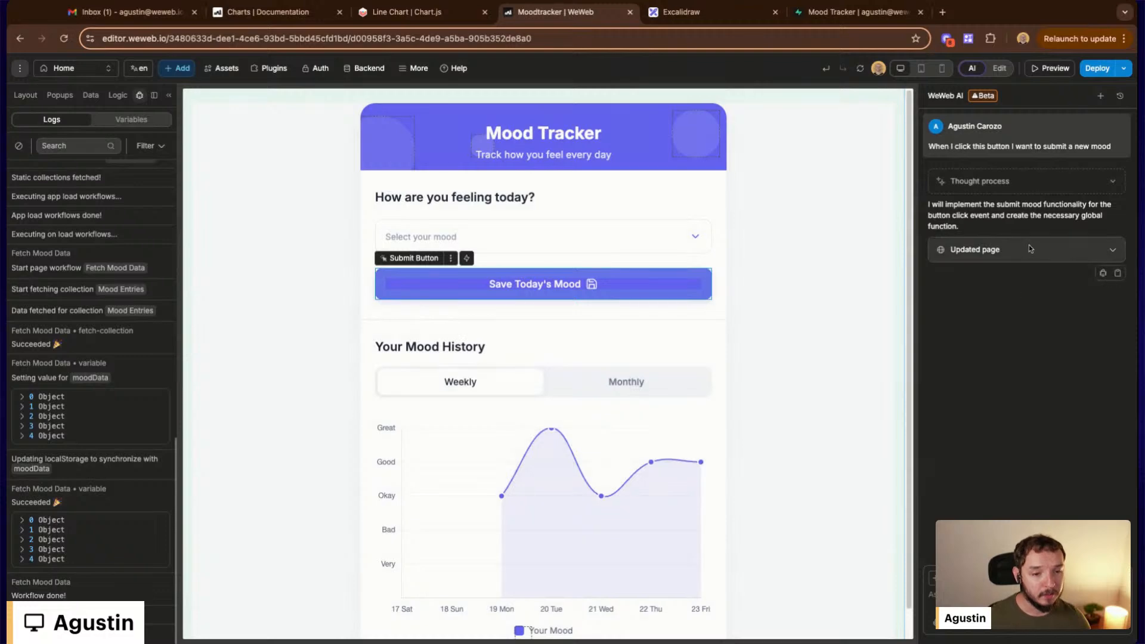
left_click(1112, 251)
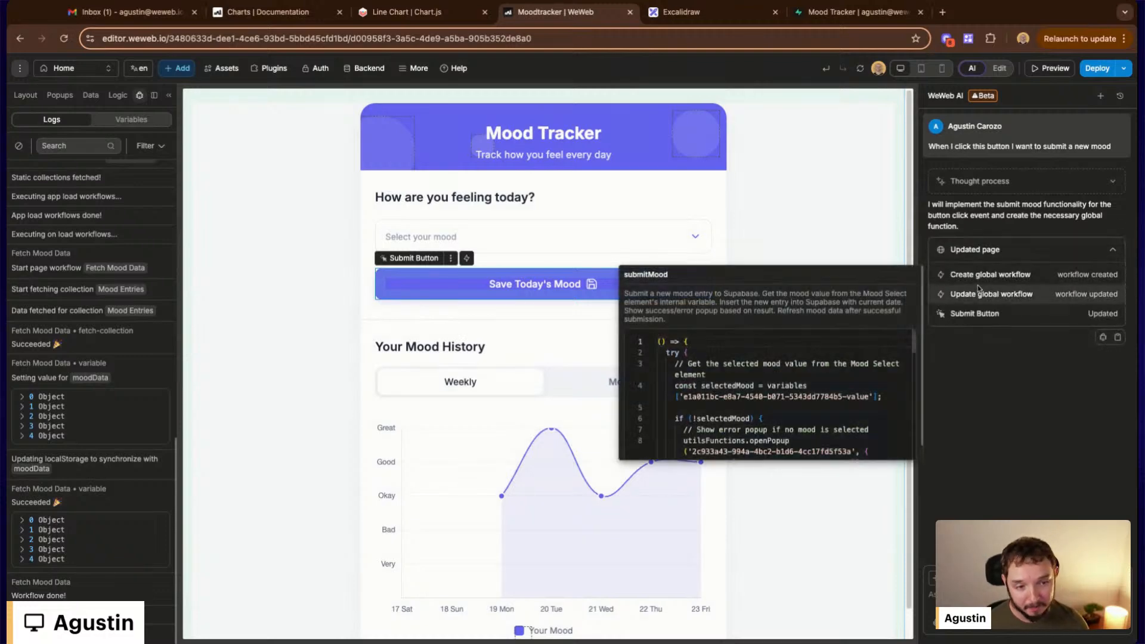
mouse_move(1020, 278)
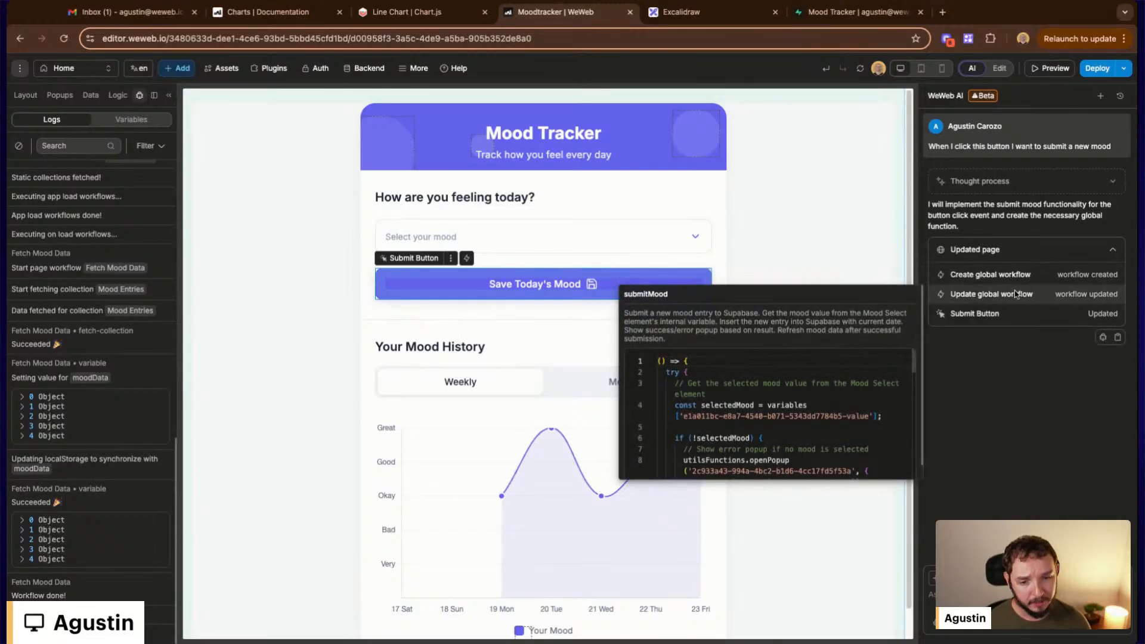
left_click(1018, 280)
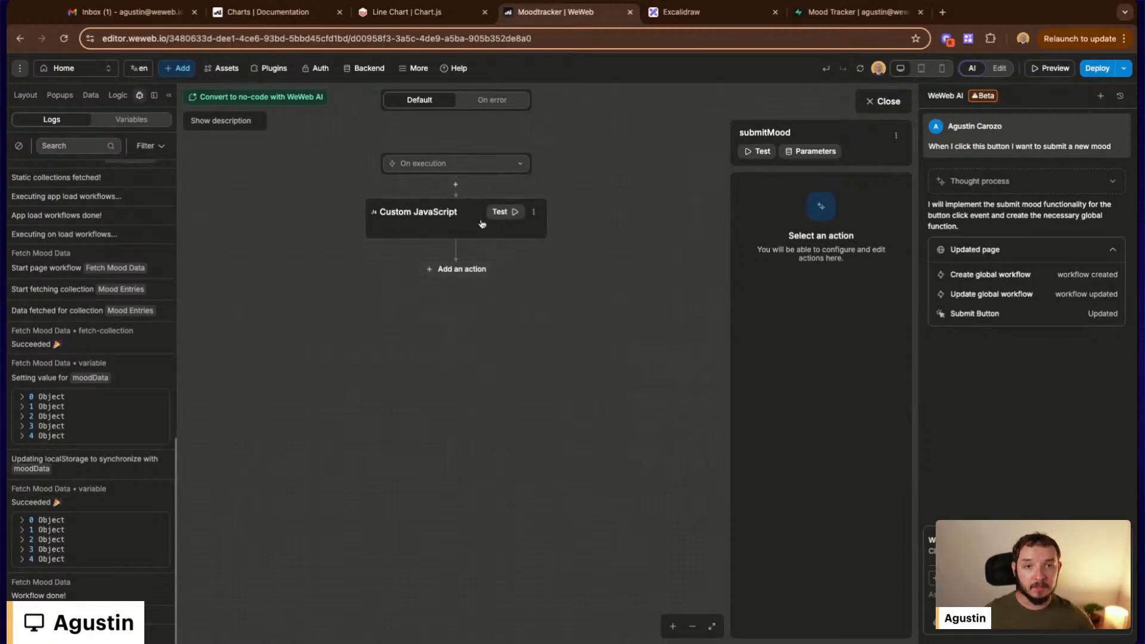
Read through submitMood's Custom JavaScript code and convert the workflow to no-code with WeWeb AI
left_click(462, 221)
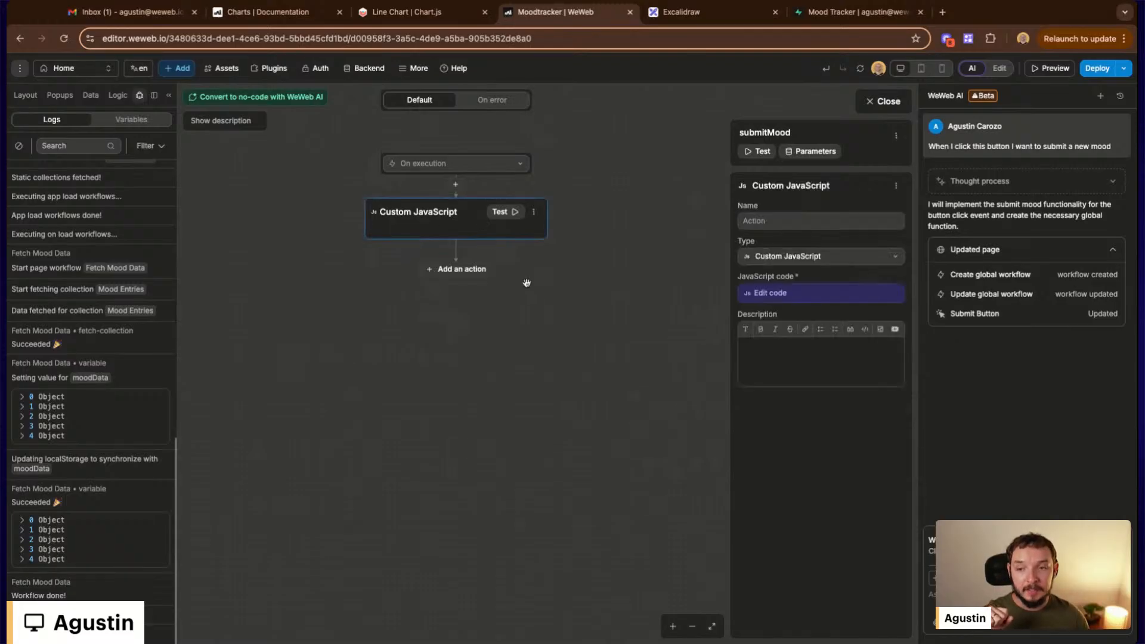
left_click(776, 292)
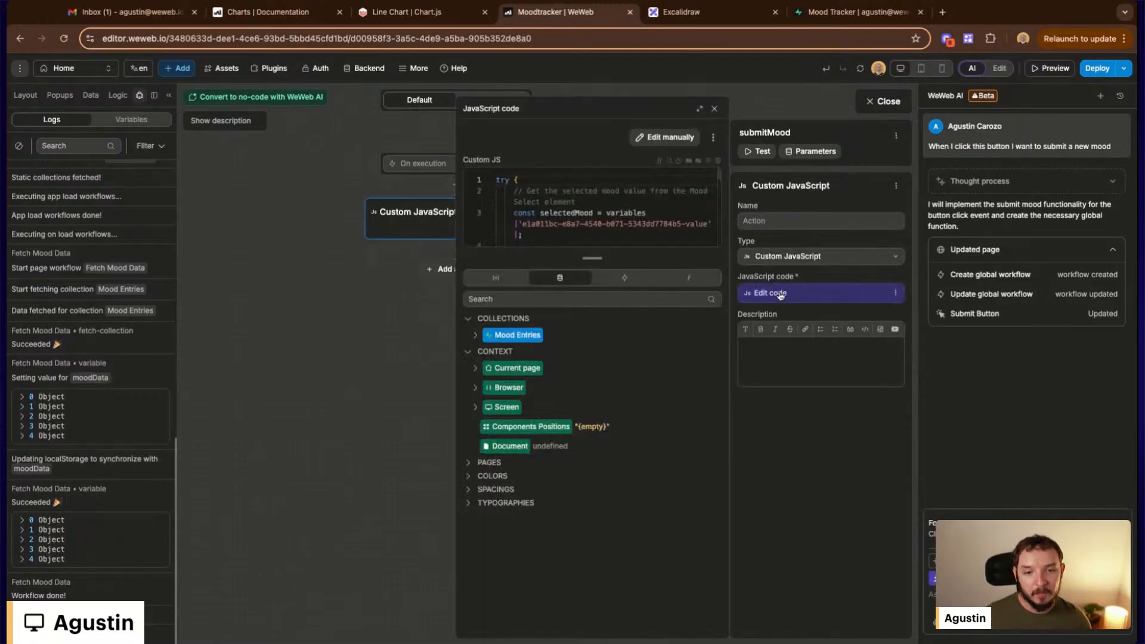
scroll(596, 210, "down", 15)
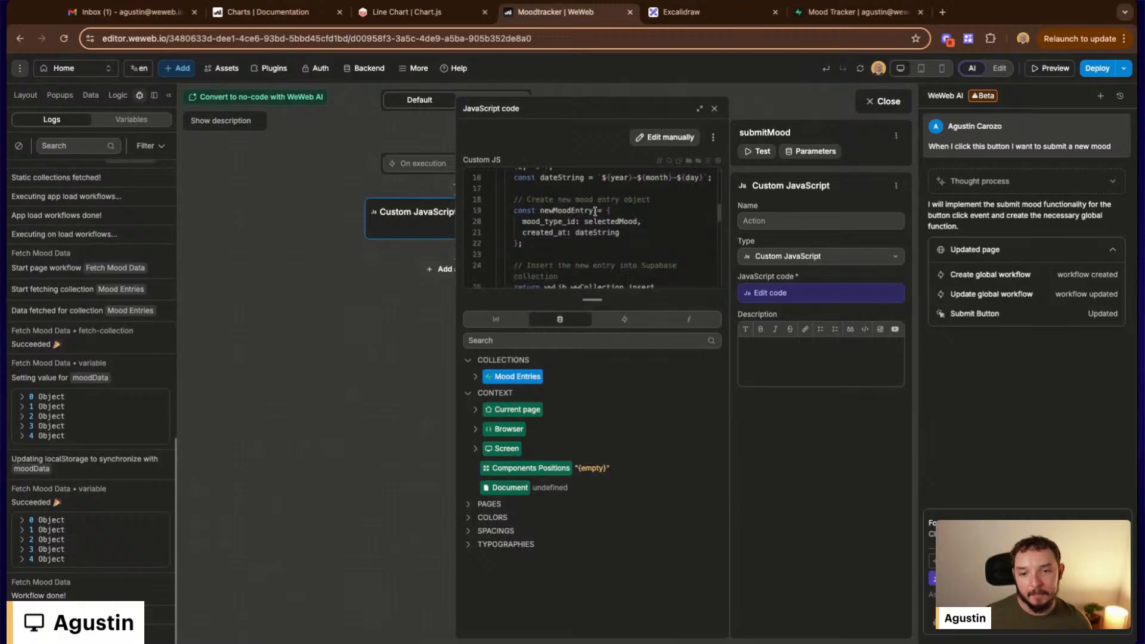
scroll(599, 215, "up", 15)
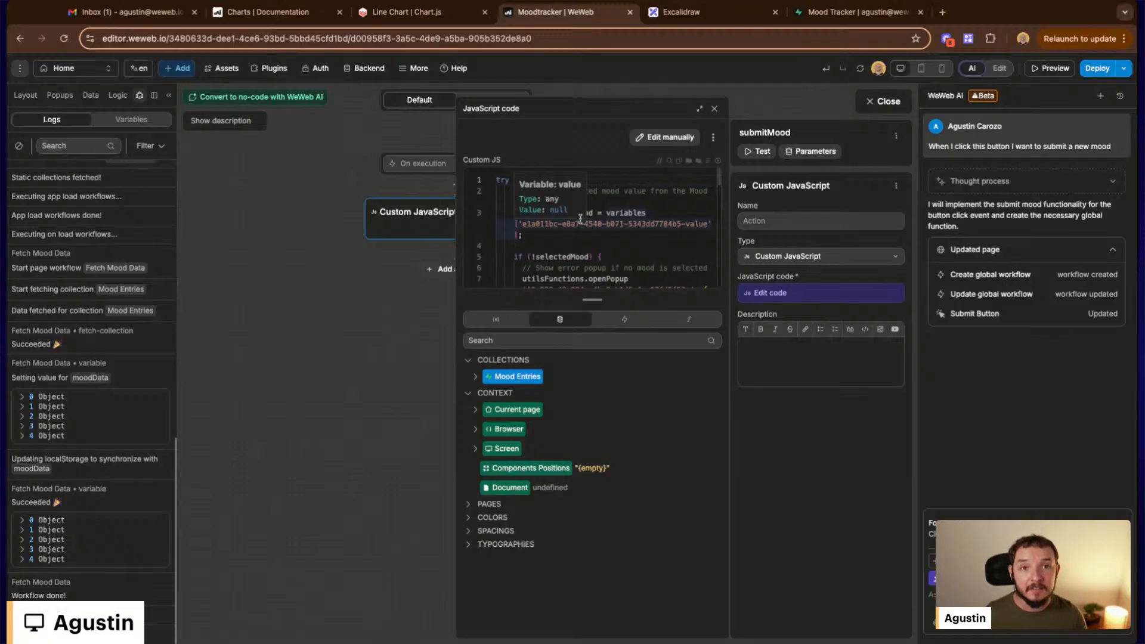
left_click(715, 108)
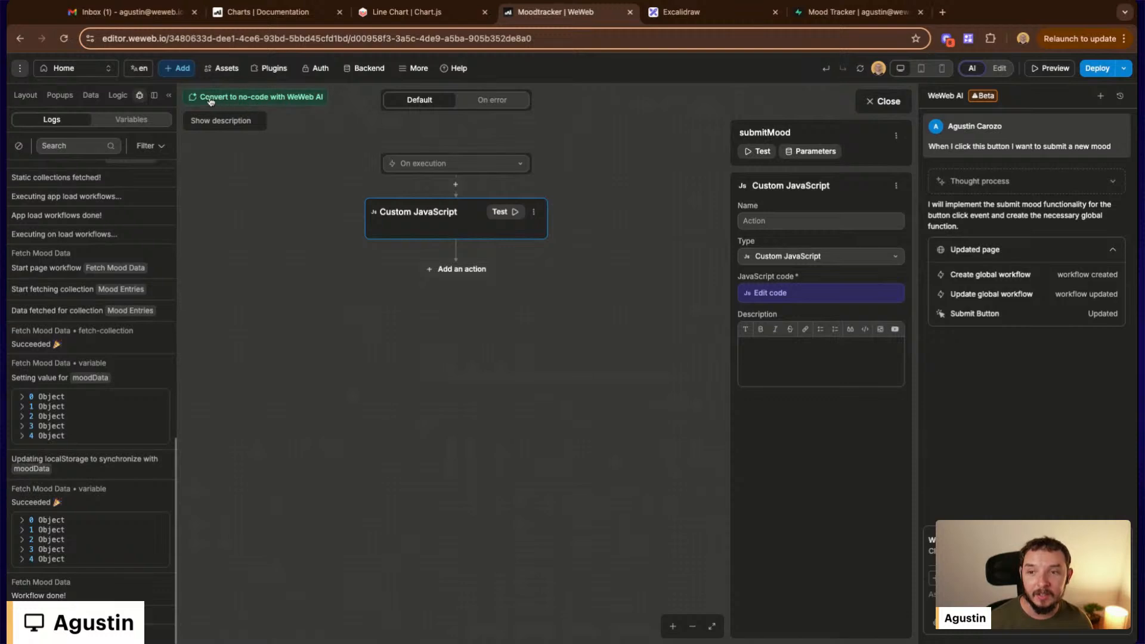
left_click(296, 100)
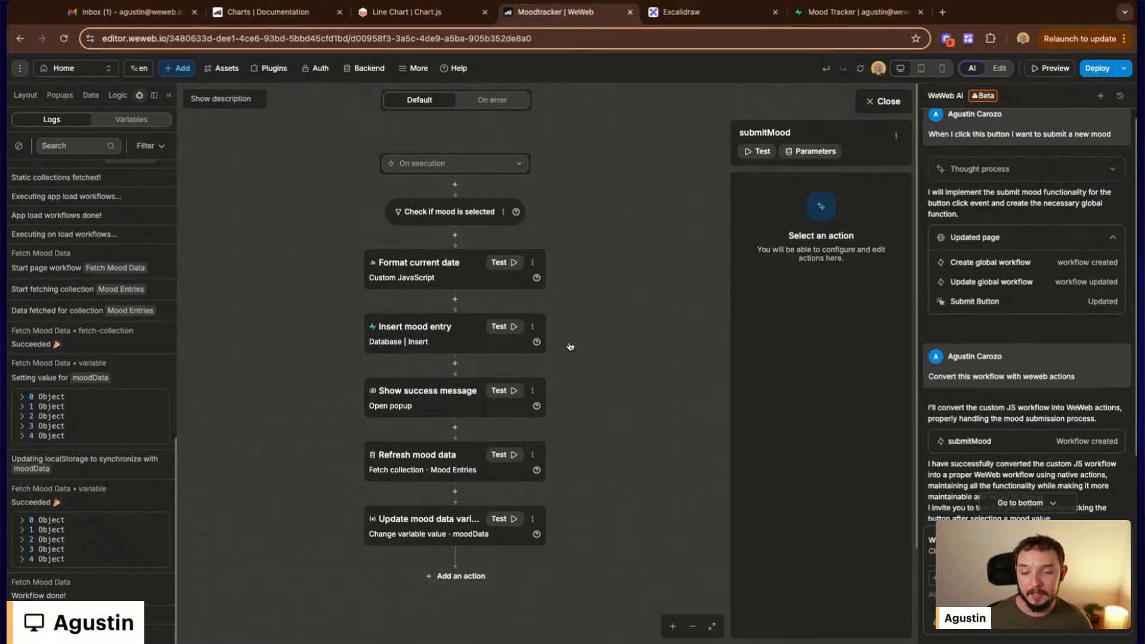
Examine the JavaScript code of the Format current date action in the converted submitMood workflow
left_click(433, 274)
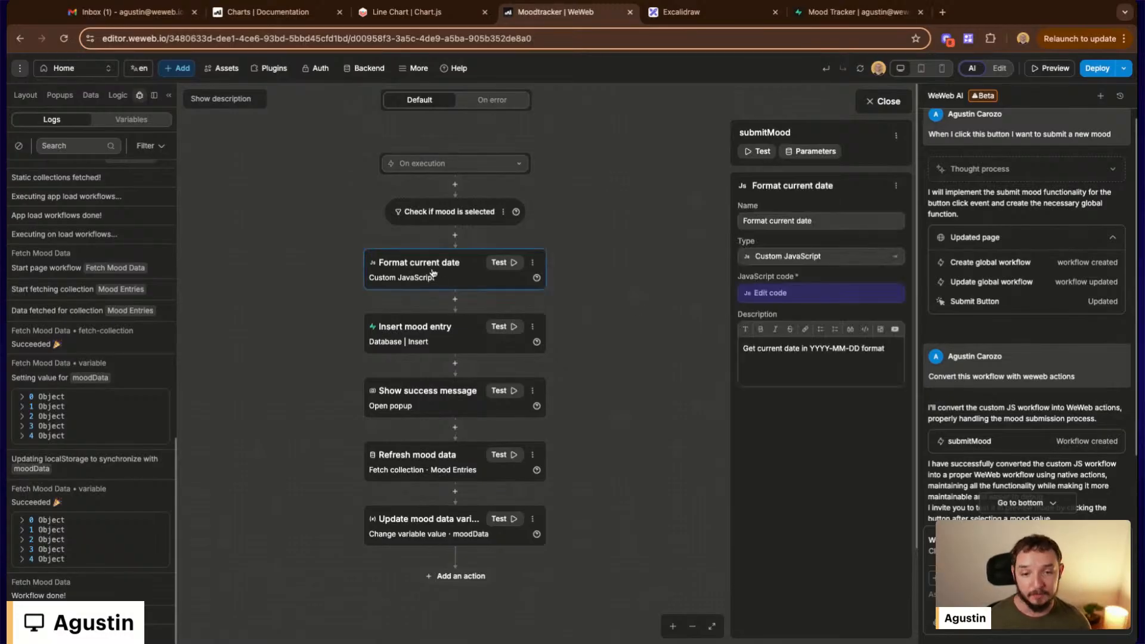
left_click(807, 300)
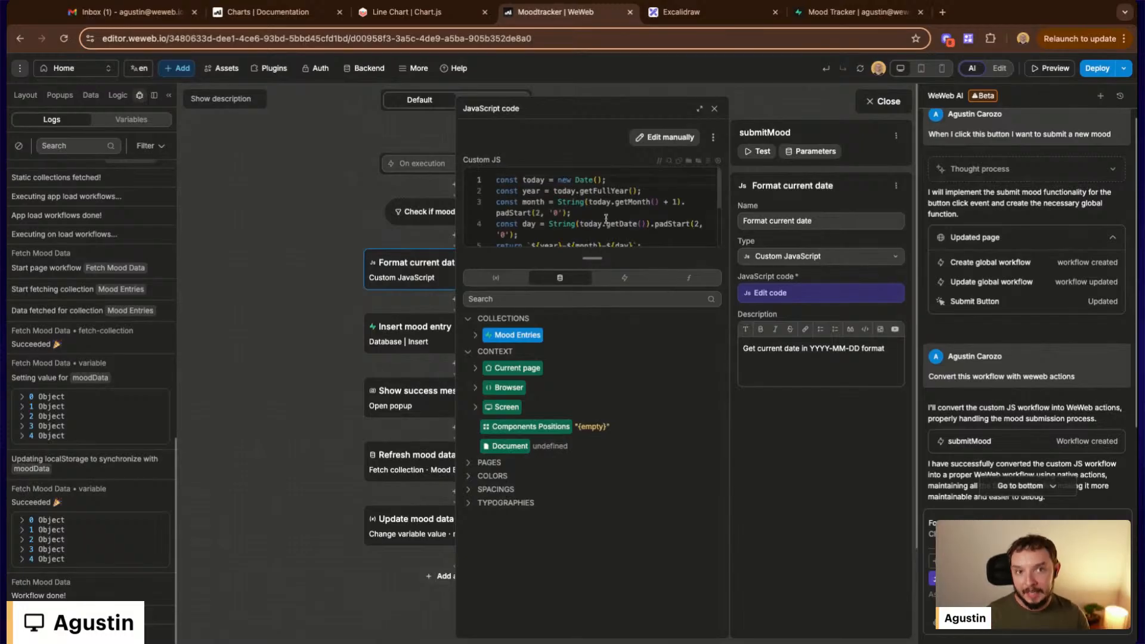
left_click(714, 109)
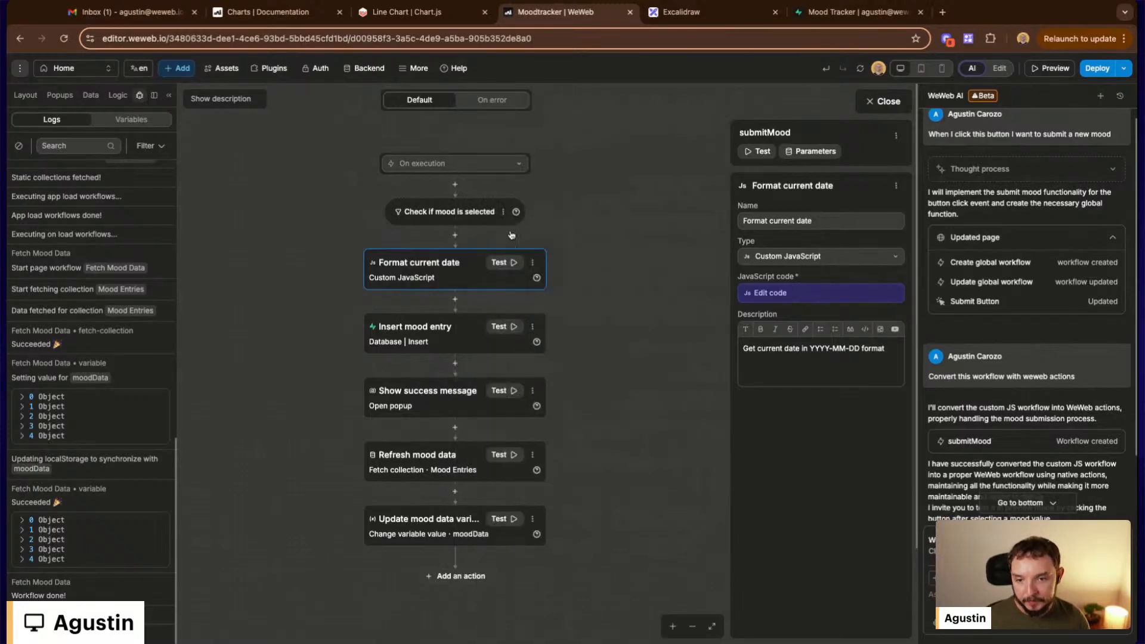
Review the insert, success message, refresh and variable update actions of submitMood, recheck the insert's fields, and close the workflow
left_click(451, 332)
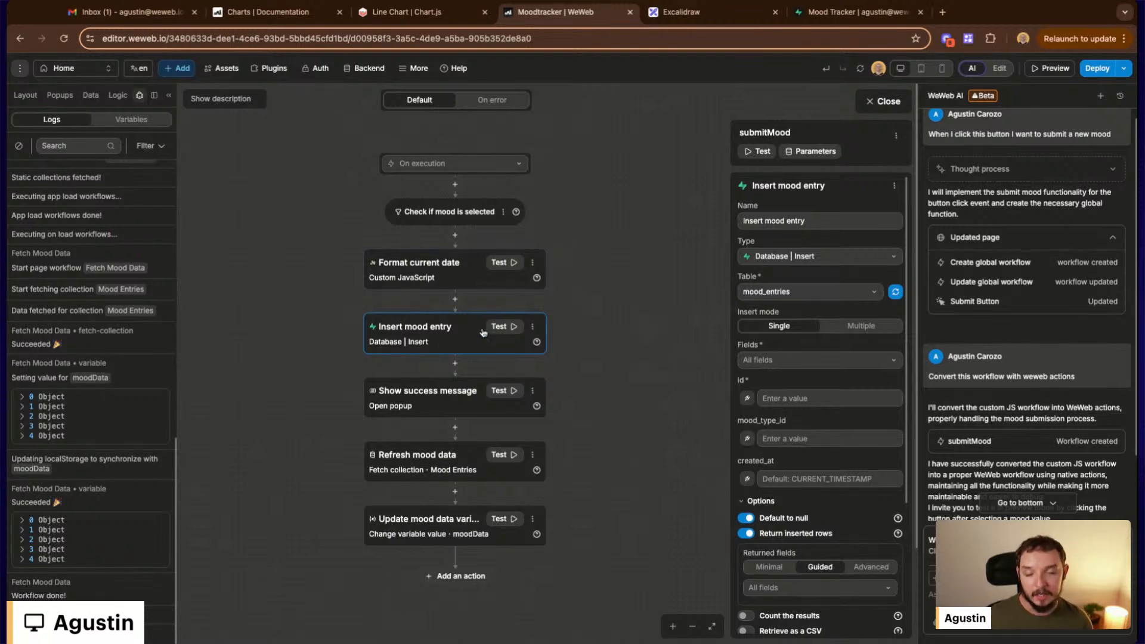
left_click(427, 416)
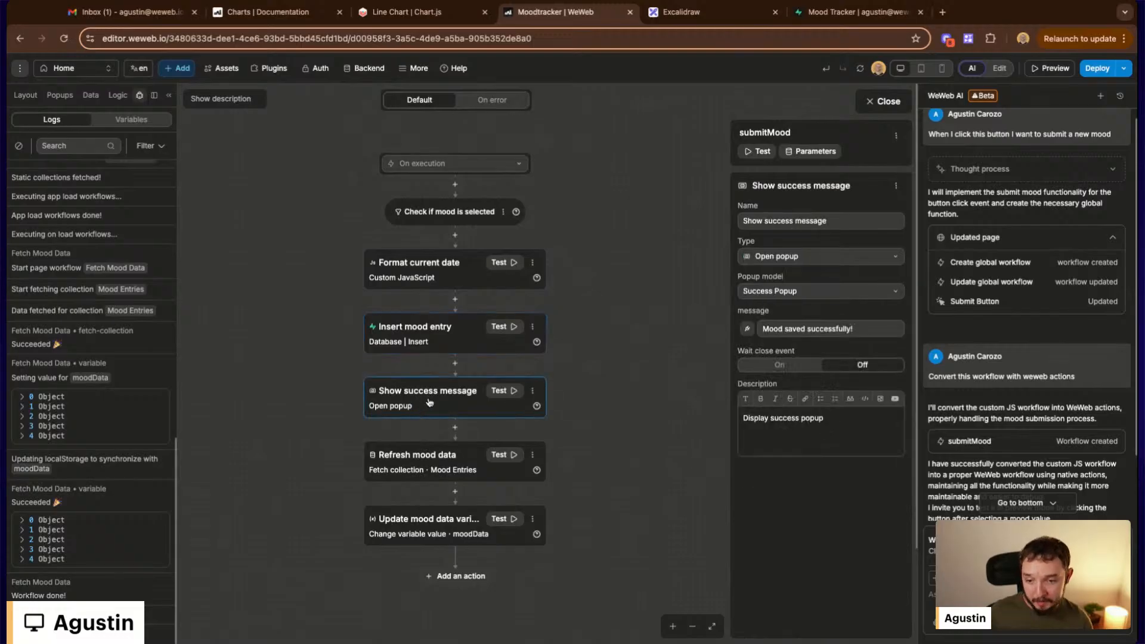
left_click(444, 478)
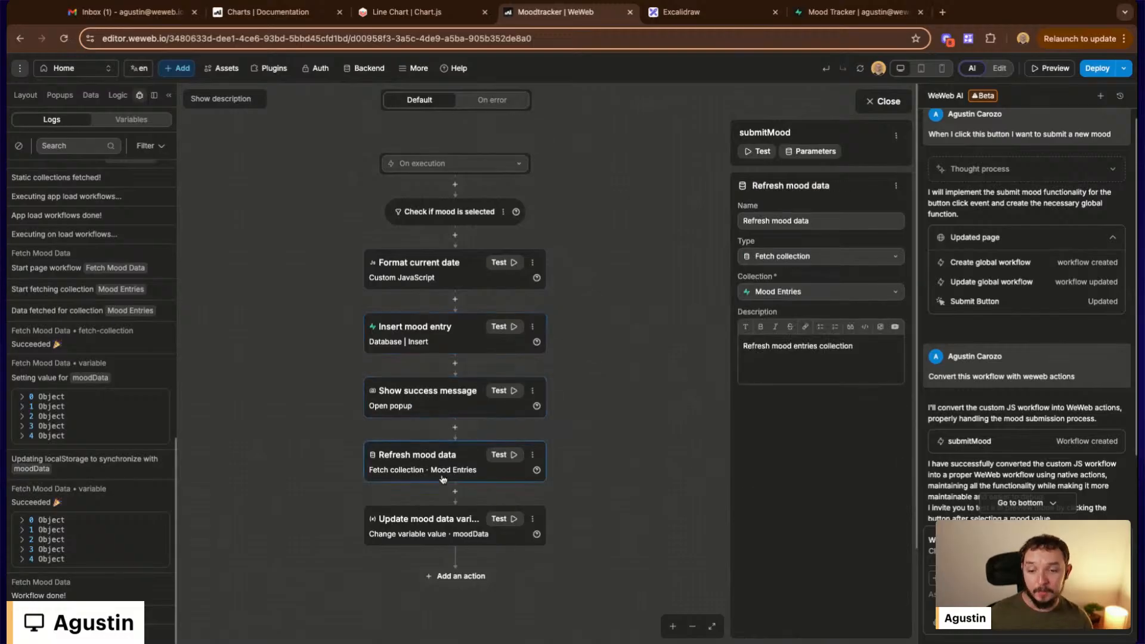
left_click(450, 536)
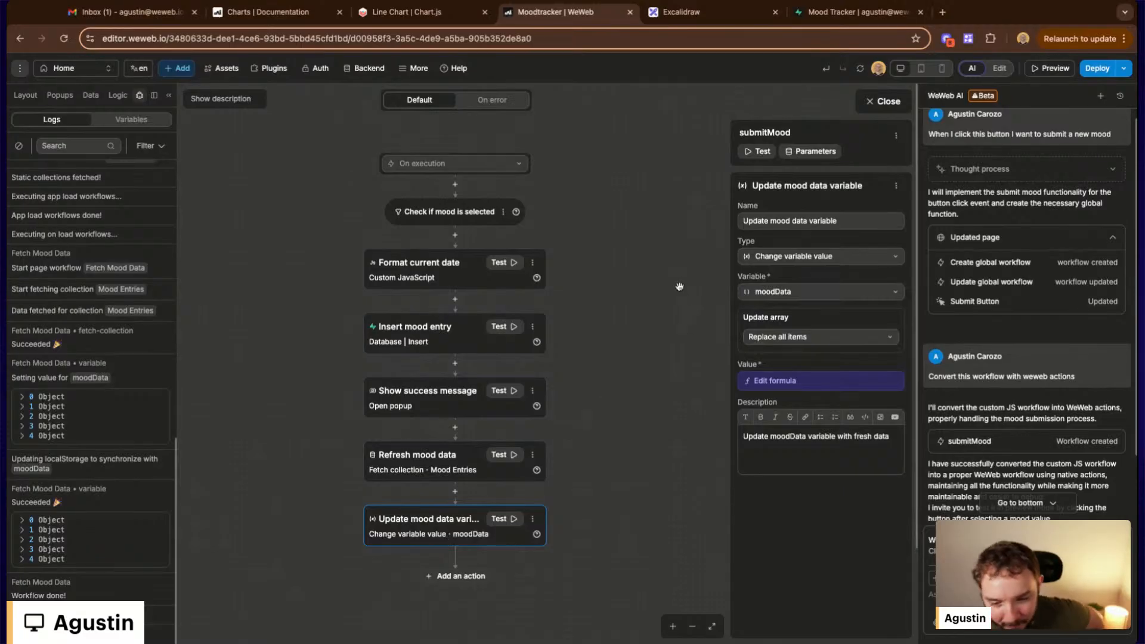
left_click(424, 321)
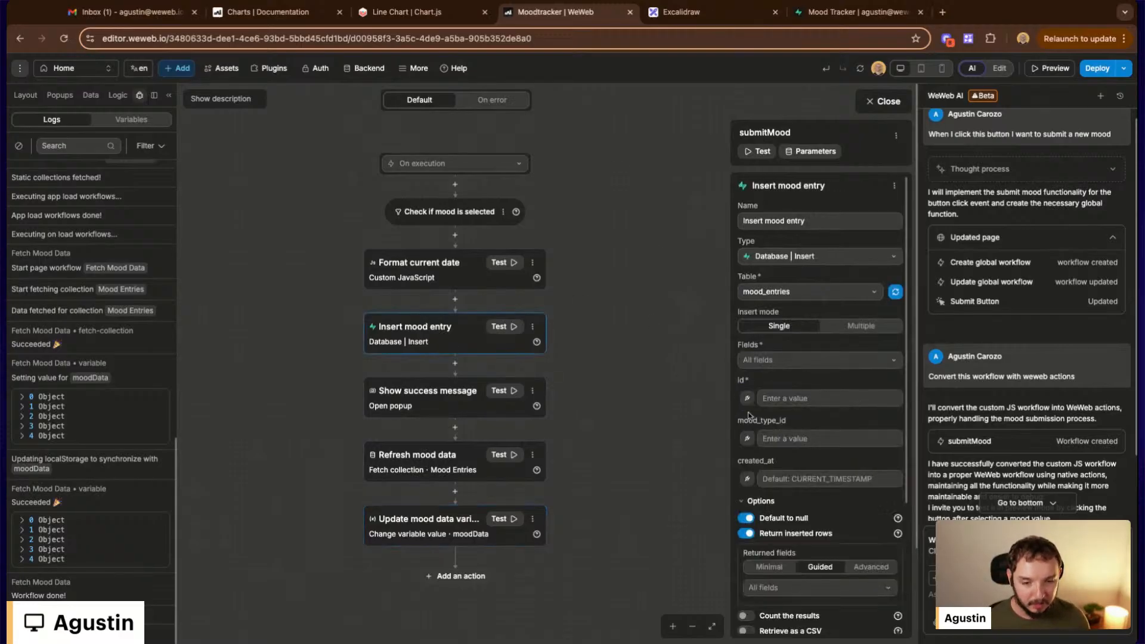
left_click(883, 101)
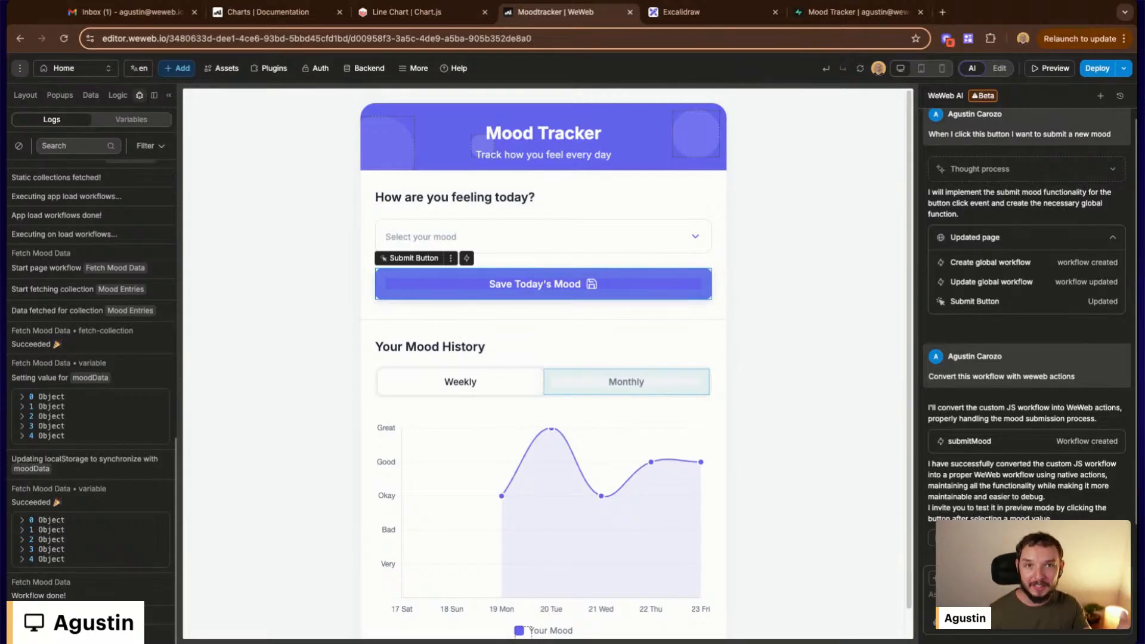
Switch to Supabase, close the SQL Editor beside the weekly mood summary view, and return to WeWeb to review the AI's conversion reply
left_click(888, 13)
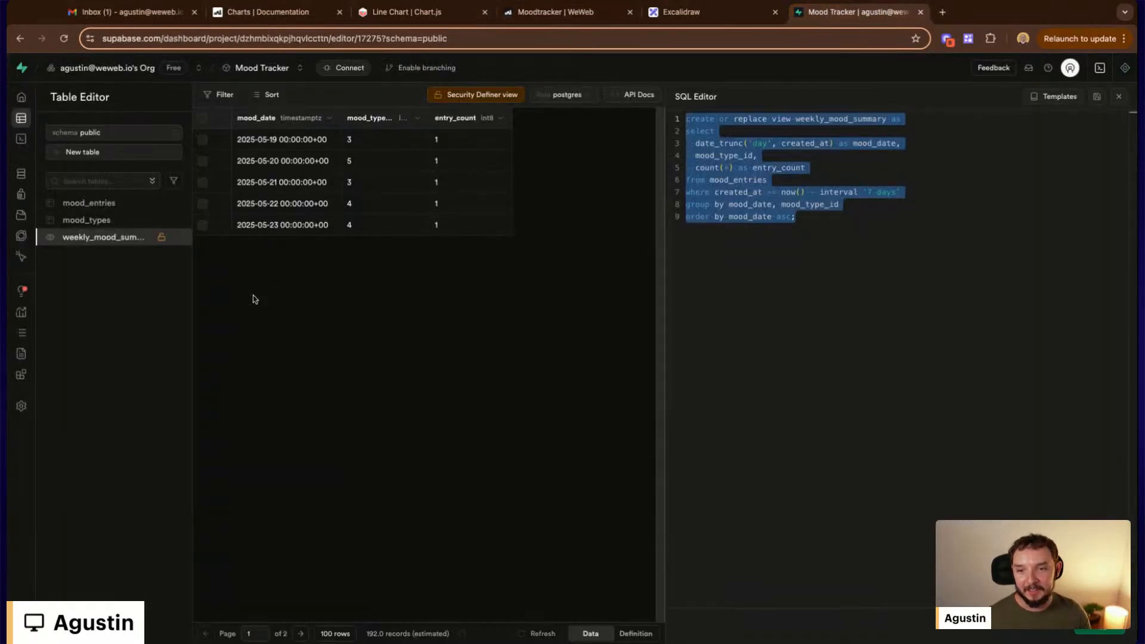
left_click(1118, 96)
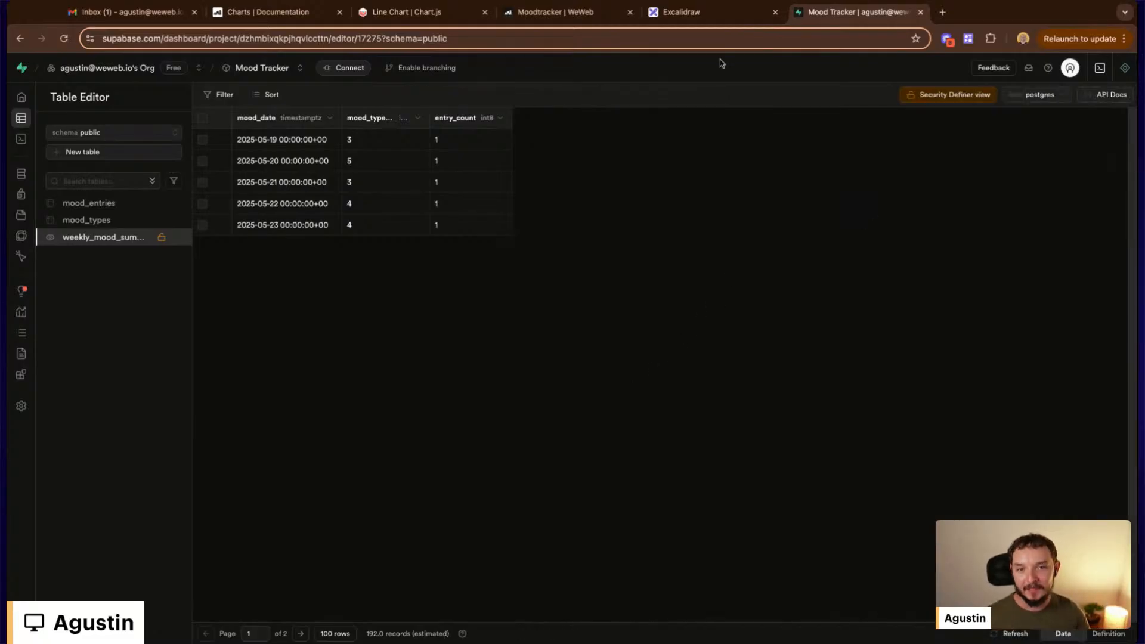
left_click(571, 13)
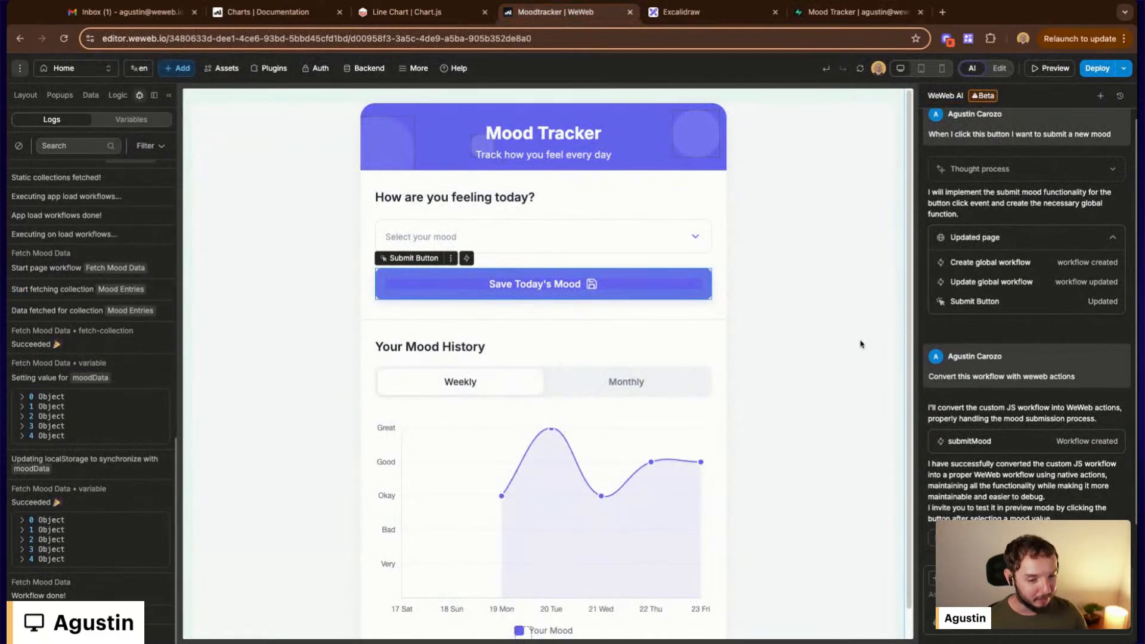
scroll(1091, 388, "down", 1)
mouse_move(1017, 401)
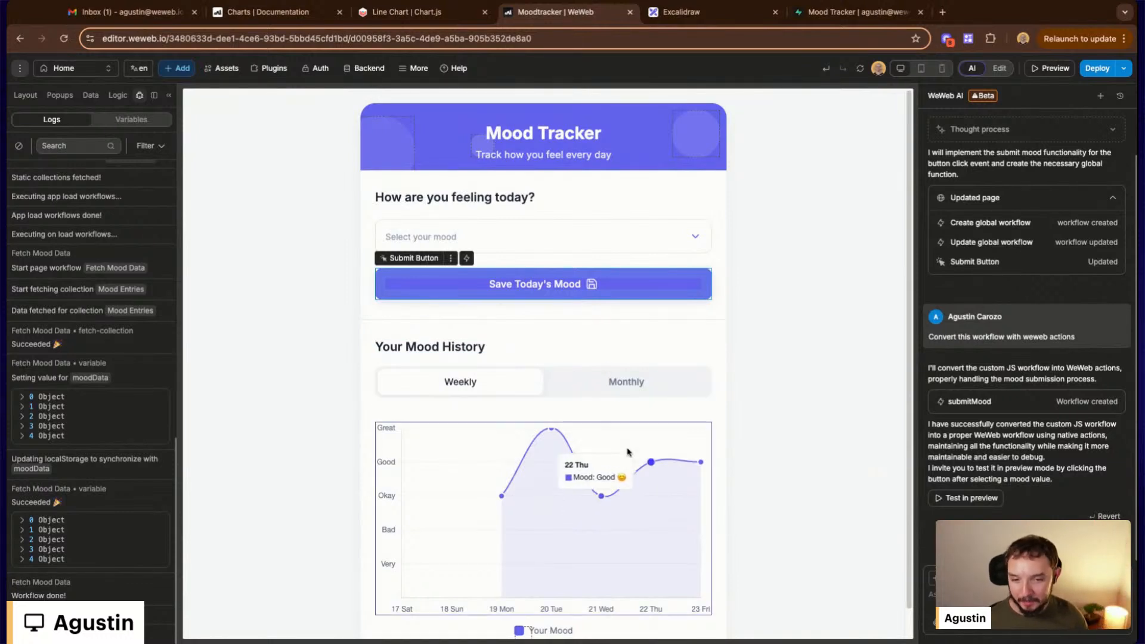
Examine the Mood Tracker page's element hierarchy, including the Mood Chart, Header Section and Main Container
left_click(653, 464)
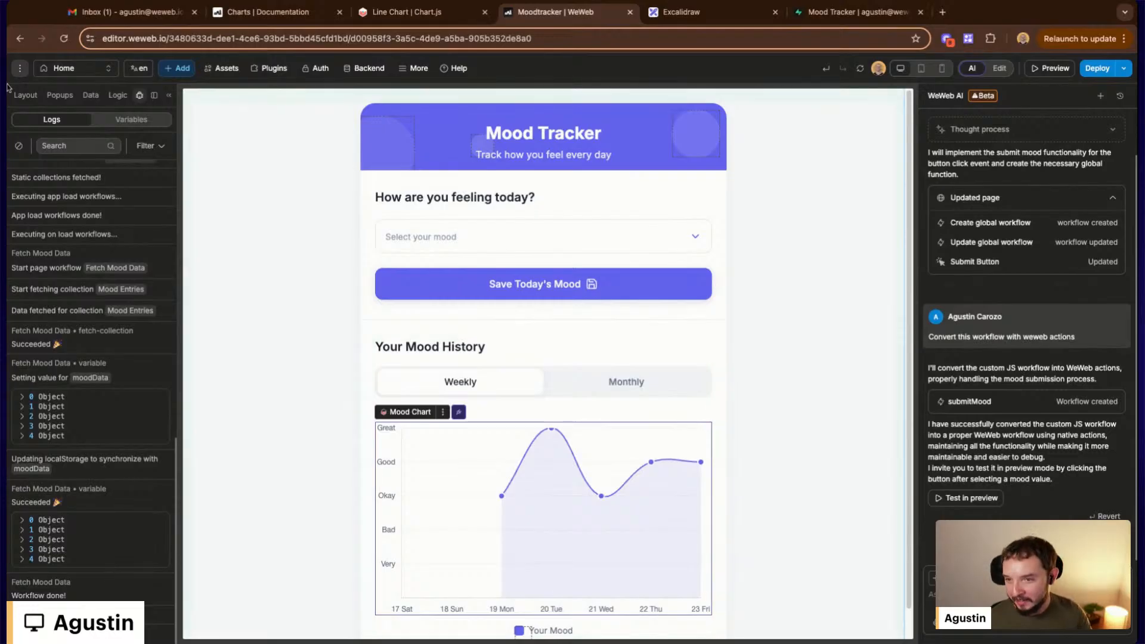
left_click(24, 95)
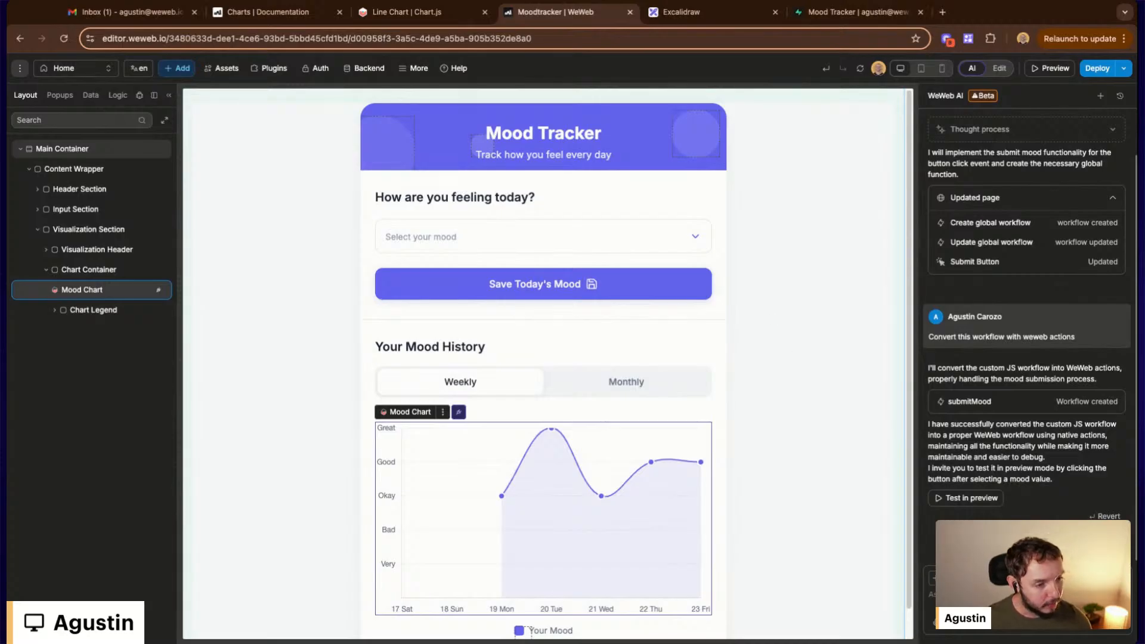
left_click(785, 399)
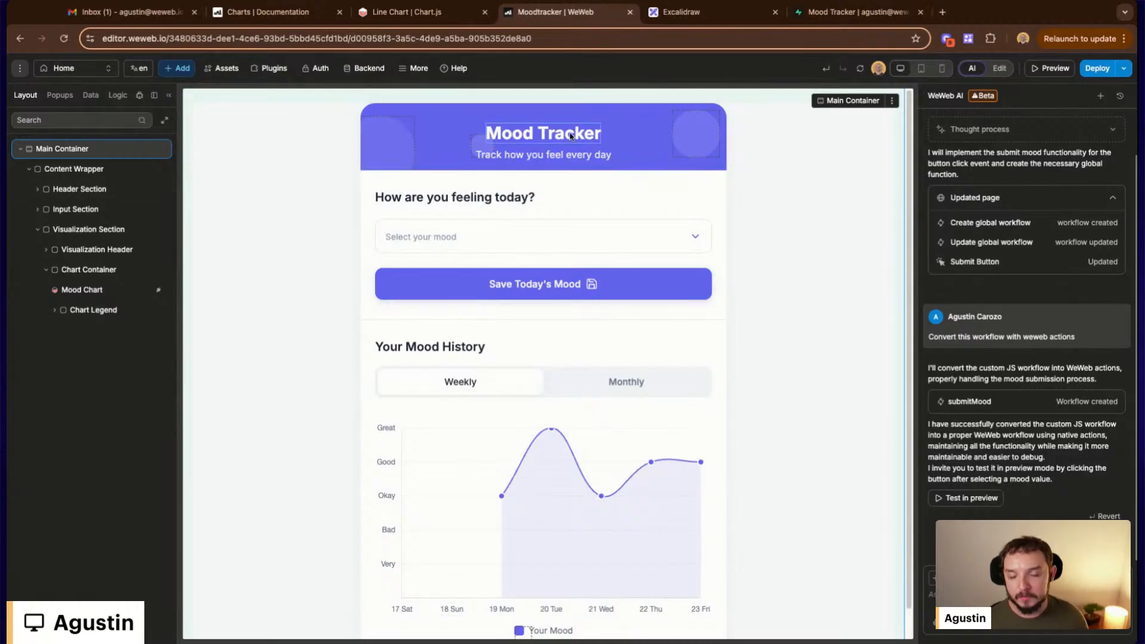
left_click(457, 121)
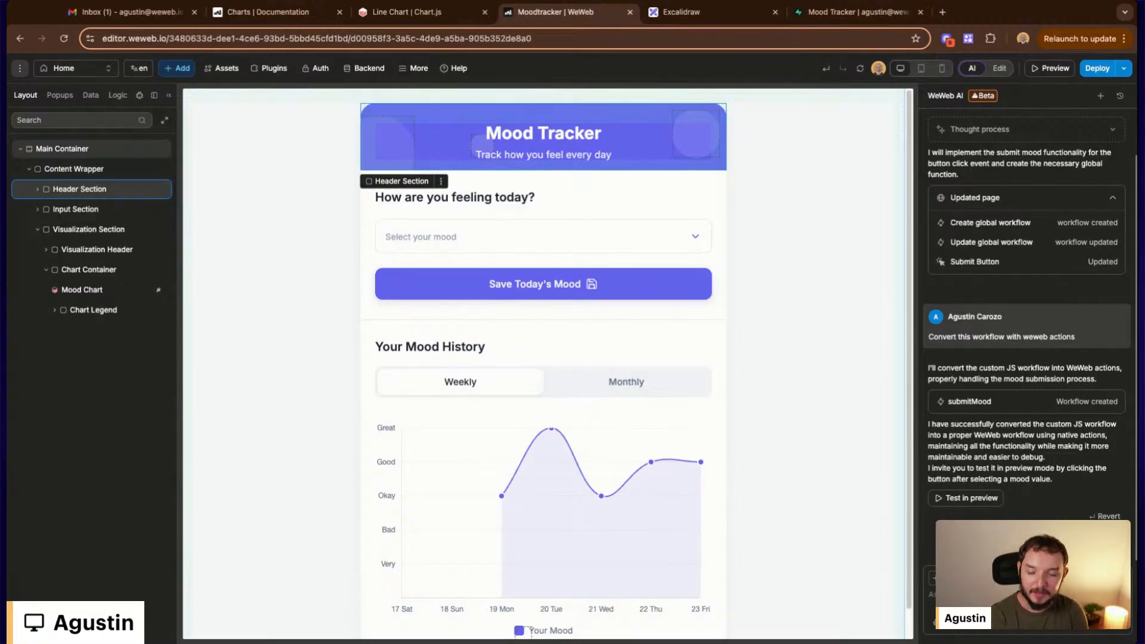
scroll(442, 302, "down", 1)
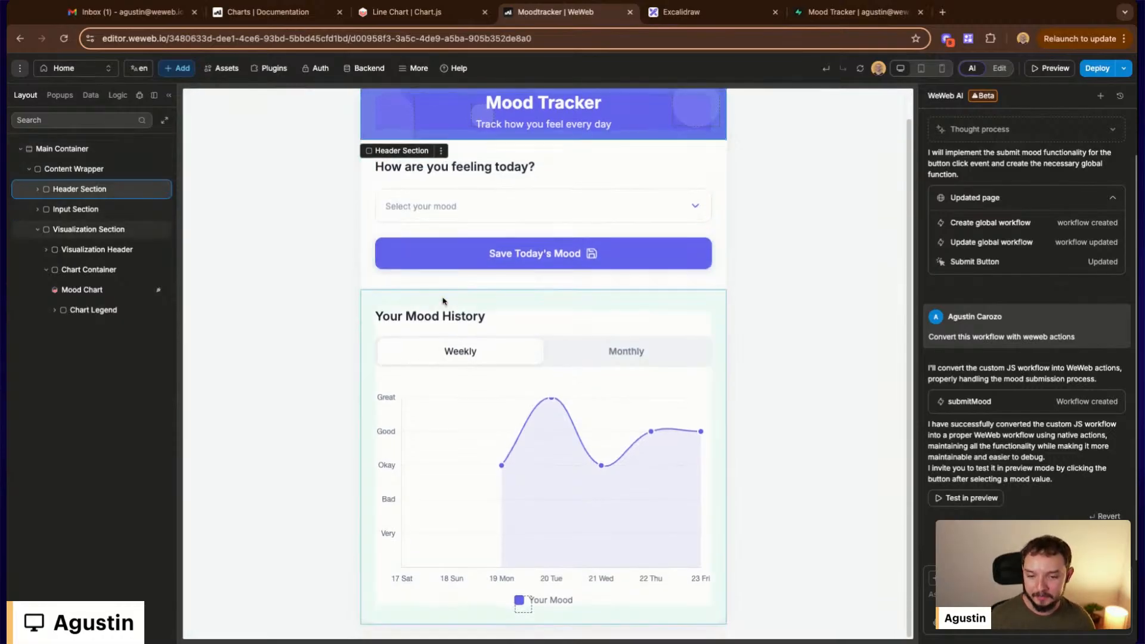
scroll(523, 419, "up", 1)
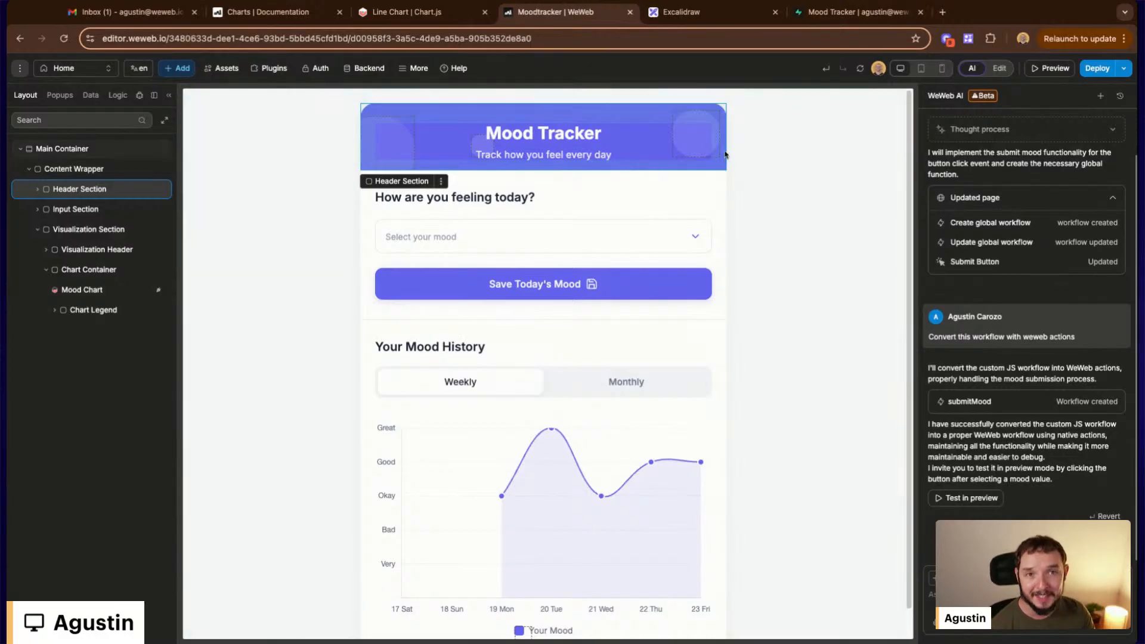
left_click(860, 200)
left_click(19, 149)
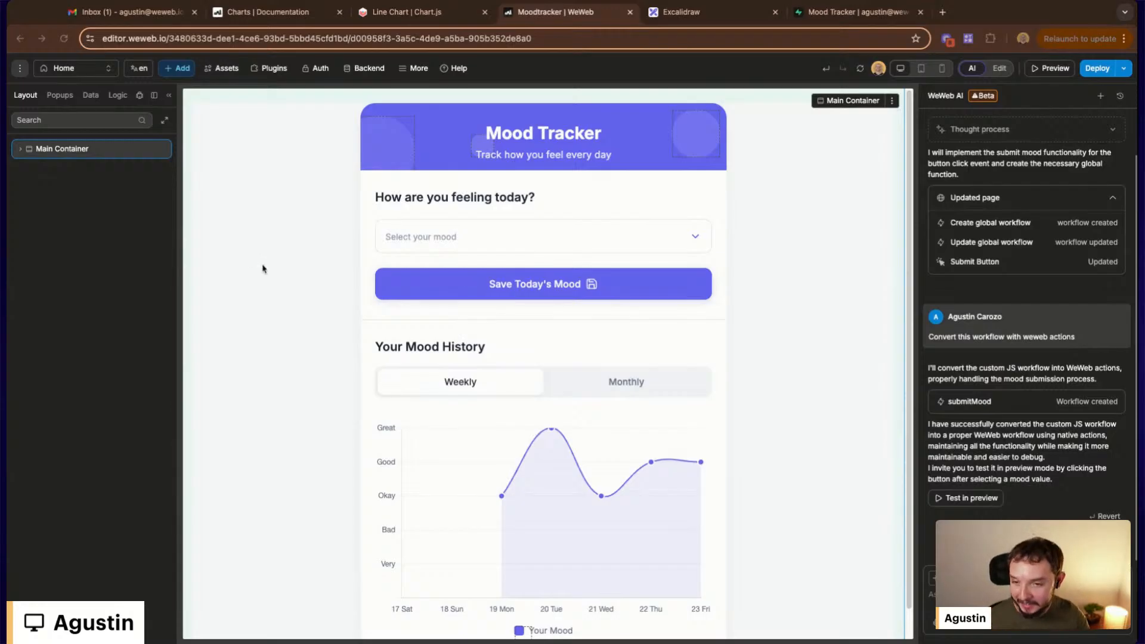
left_click(20, 149)
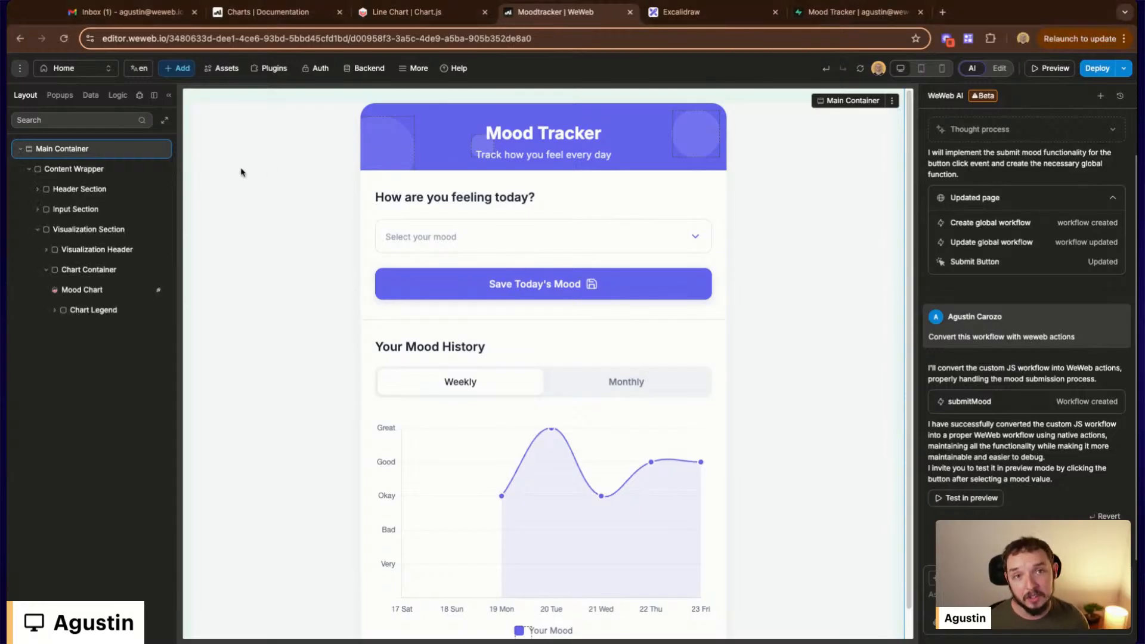
Review the project's popup area and read its quick help on popup components, the Open popup action and opened instances
left_click(60, 96)
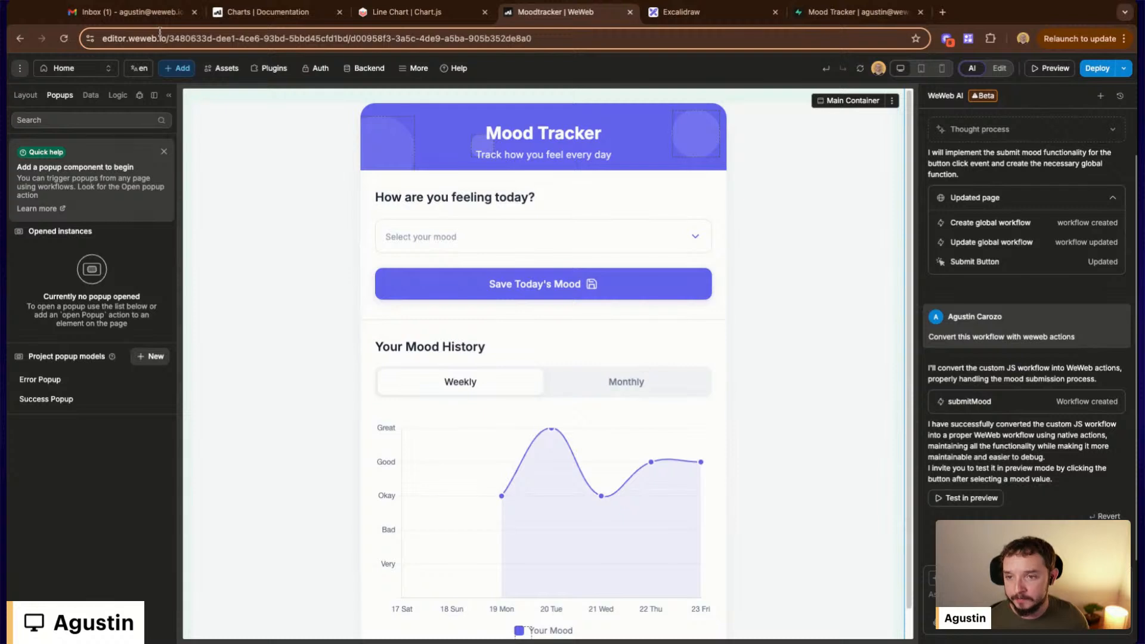
left_click(88, 69)
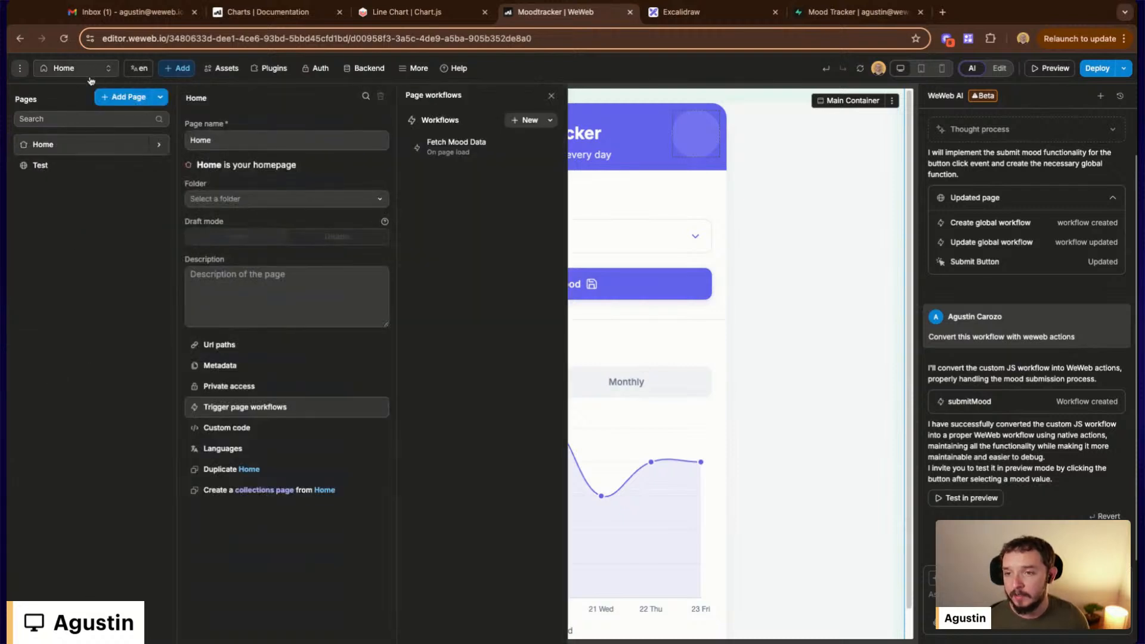
left_click(89, 70)
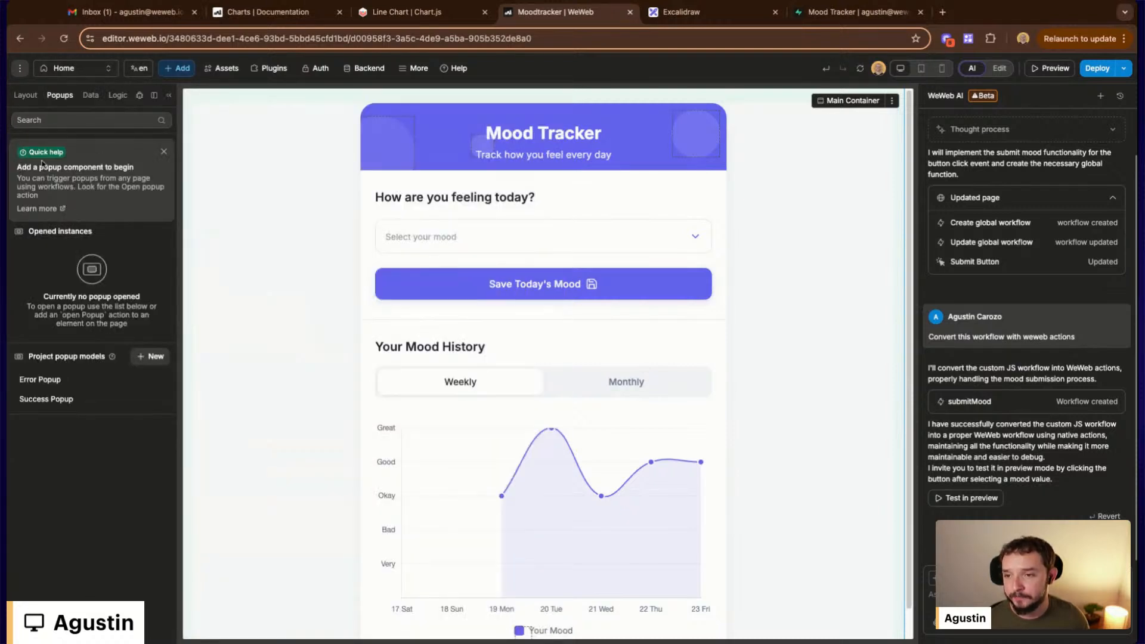
left_click_drag(48, 167, 102, 166)
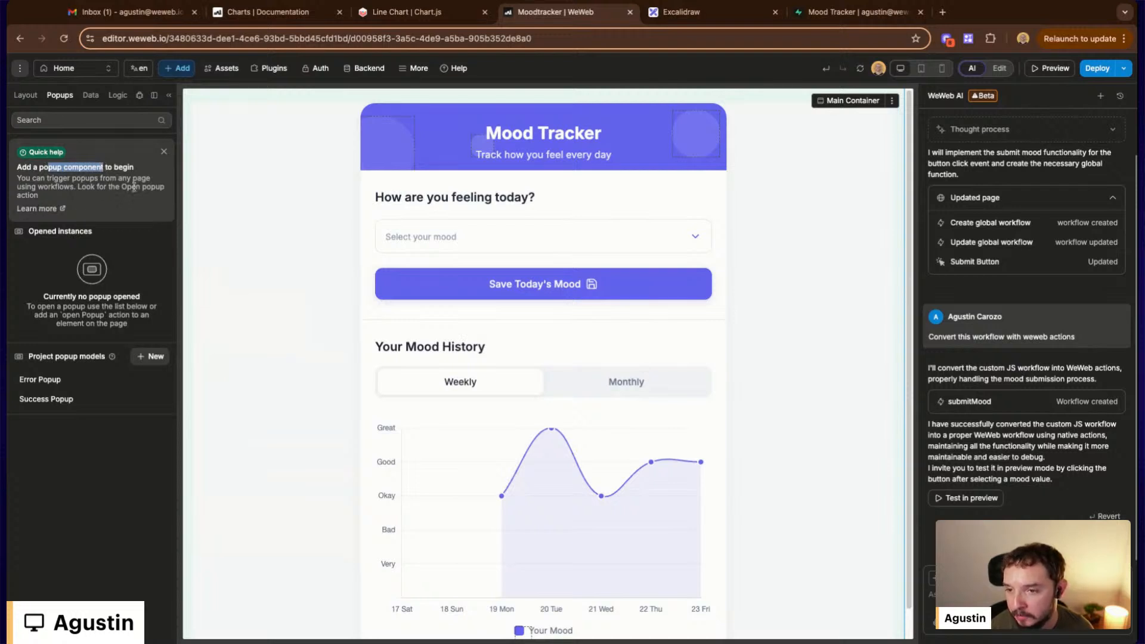
left_click_drag(126, 186, 166, 190)
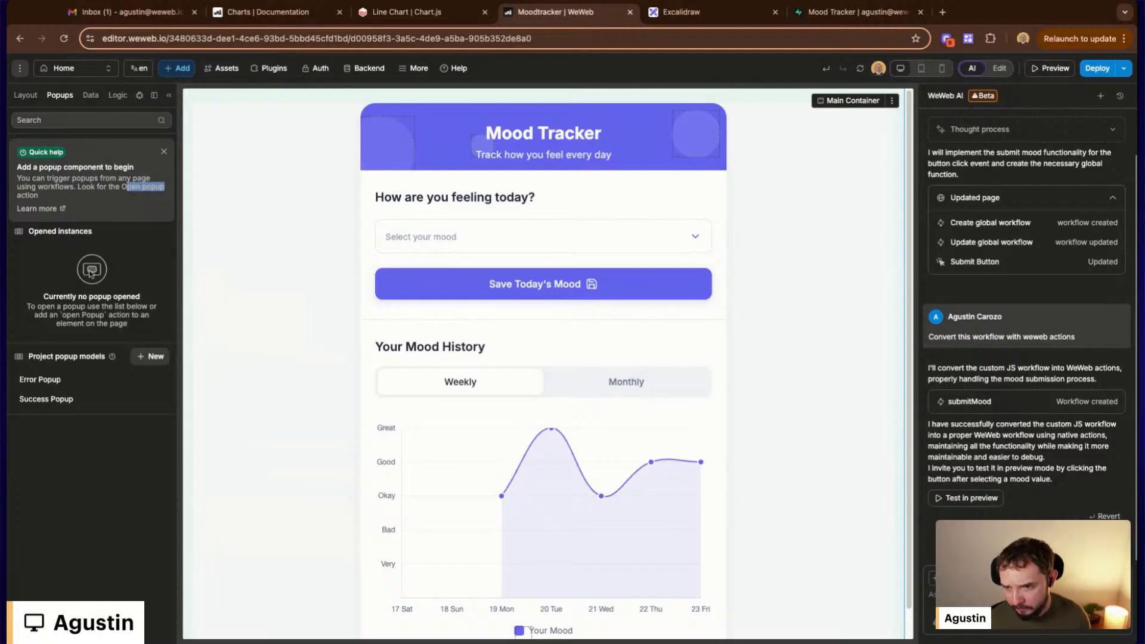
left_click_drag(31, 307, 136, 325)
left_click(136, 326)
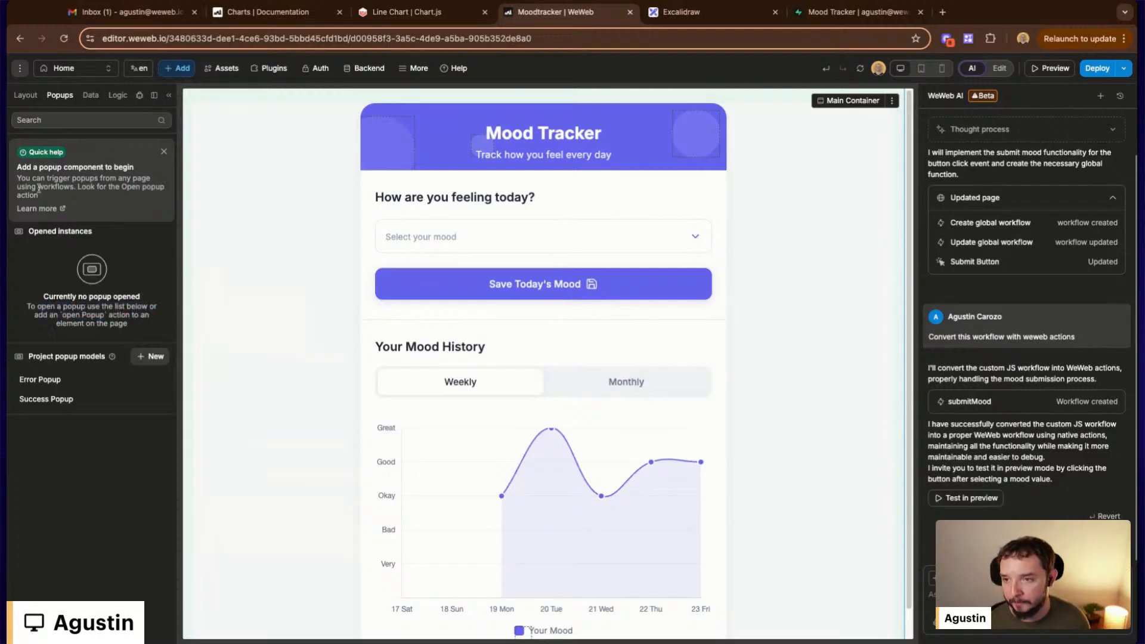
Open WeWeb's Working with popups documentation and read the popup system's advantages, including centralized management and reusability
left_click(42, 211)
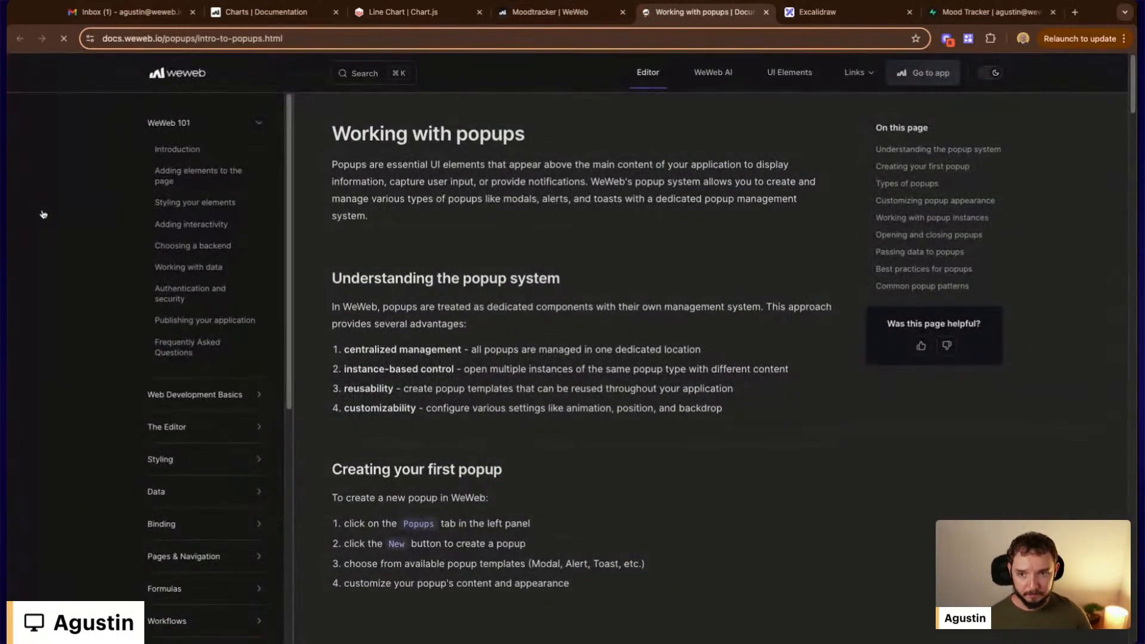
scroll(501, 296, "down", 2)
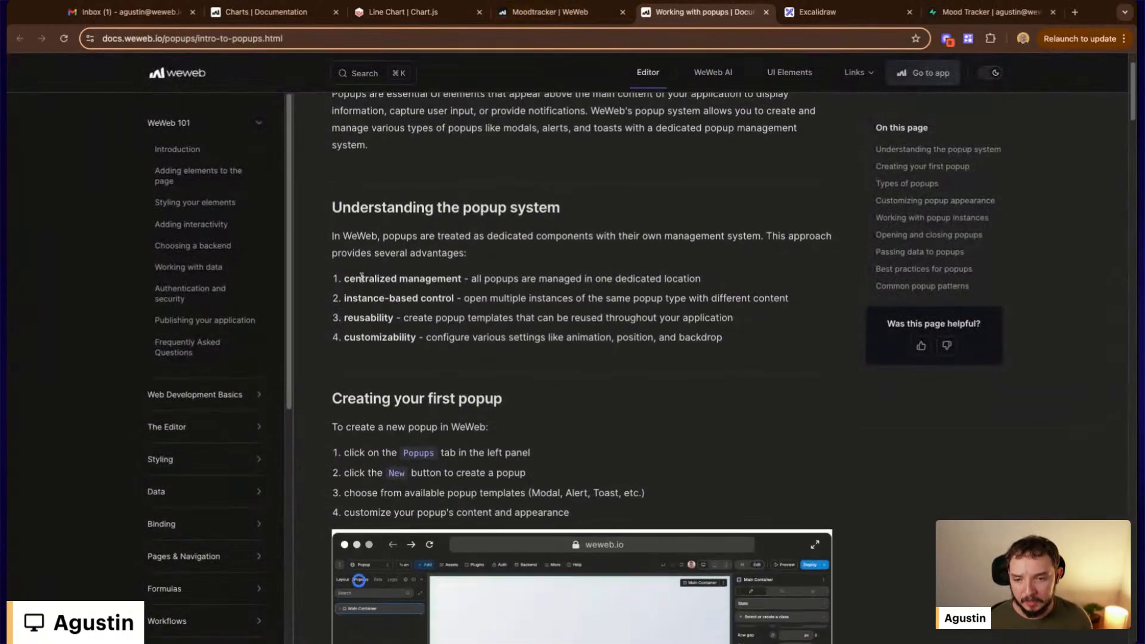
left_click_drag(431, 278, 346, 277)
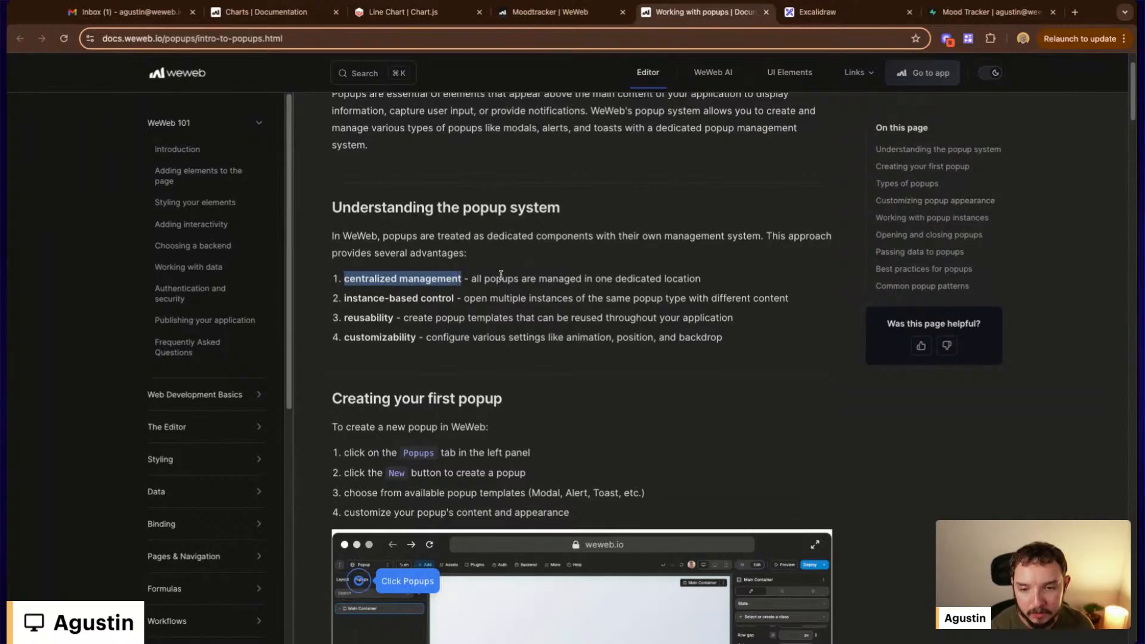
left_click_drag(501, 276, 701, 278)
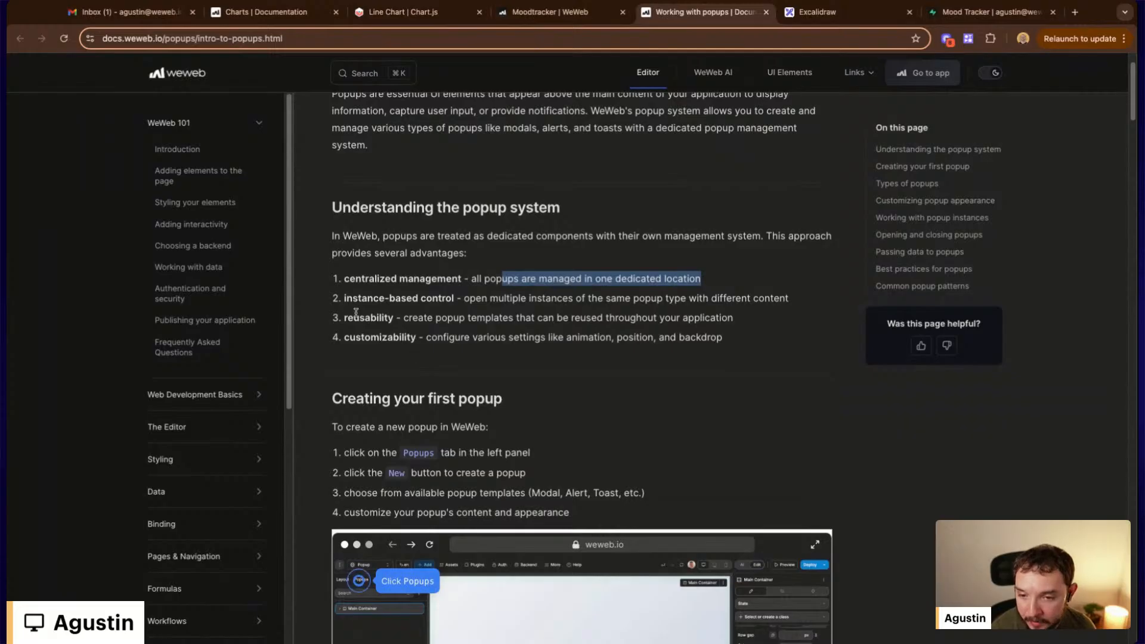
left_click_drag(347, 318, 369, 317)
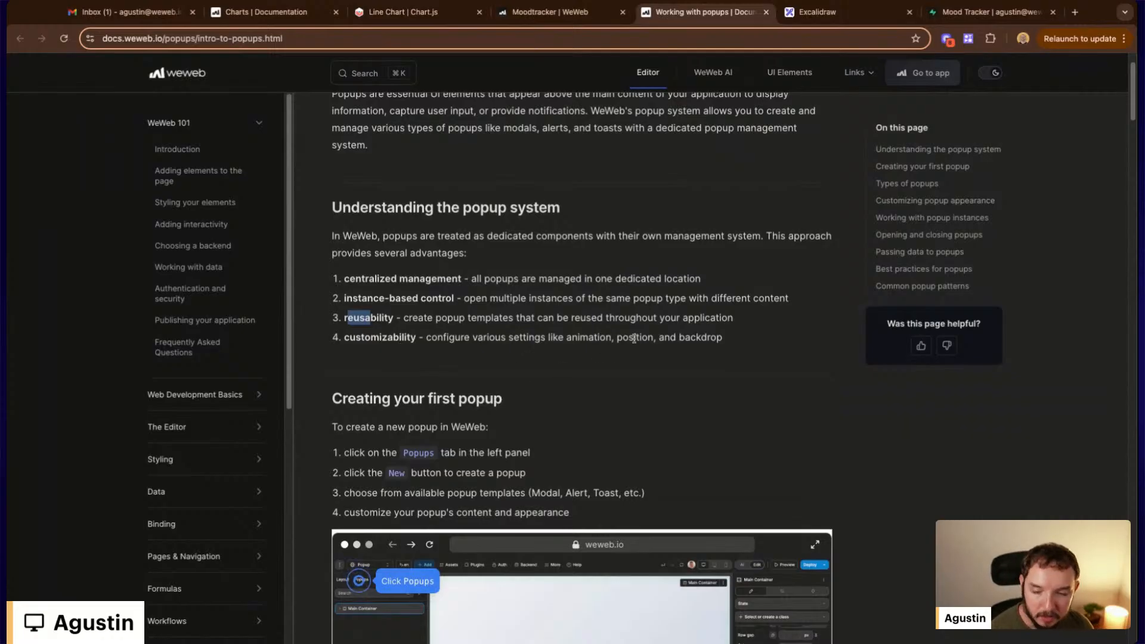
Read the documentation sections on creating a first popup, the popup types, and the common and position settings
scroll(633, 338, "down", 5)
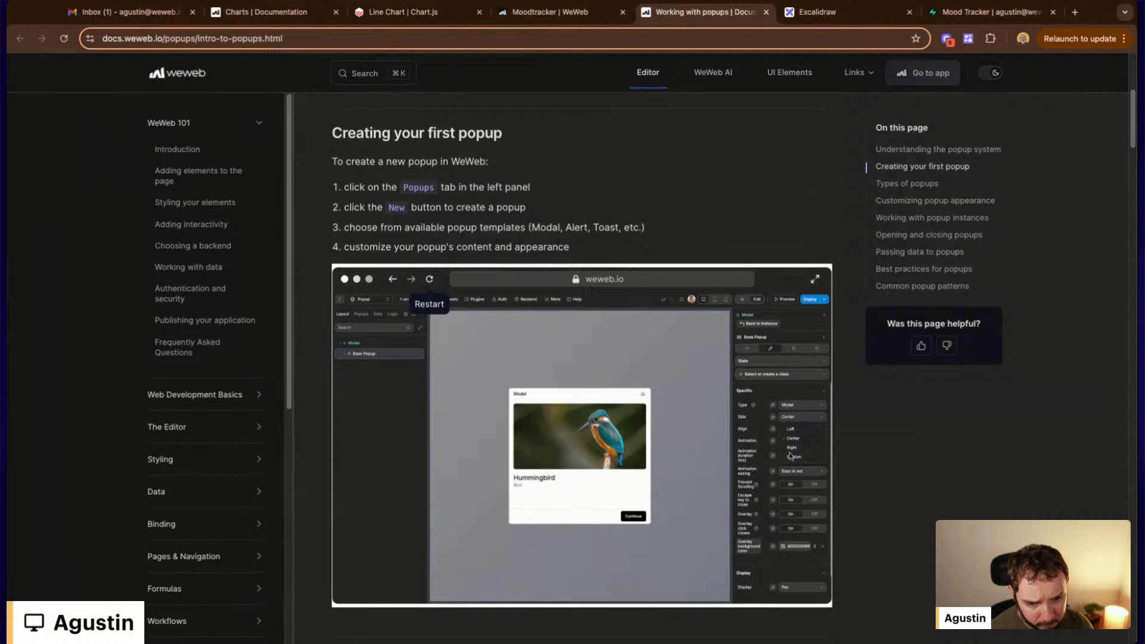
scroll(789, 452, "down", 5)
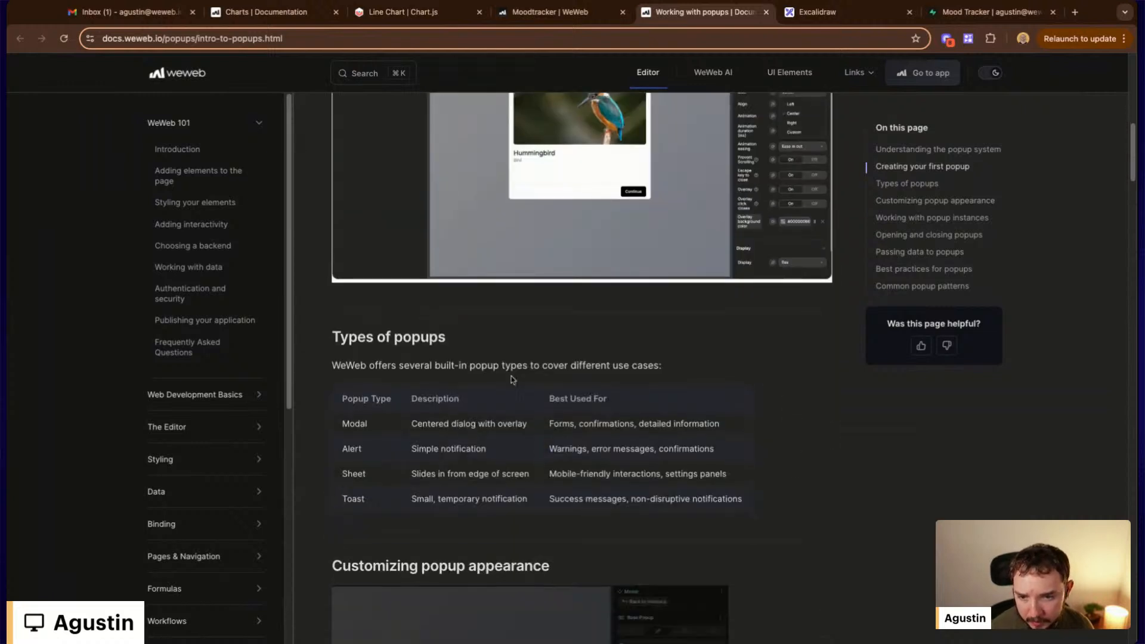
scroll(509, 379, "down", 1)
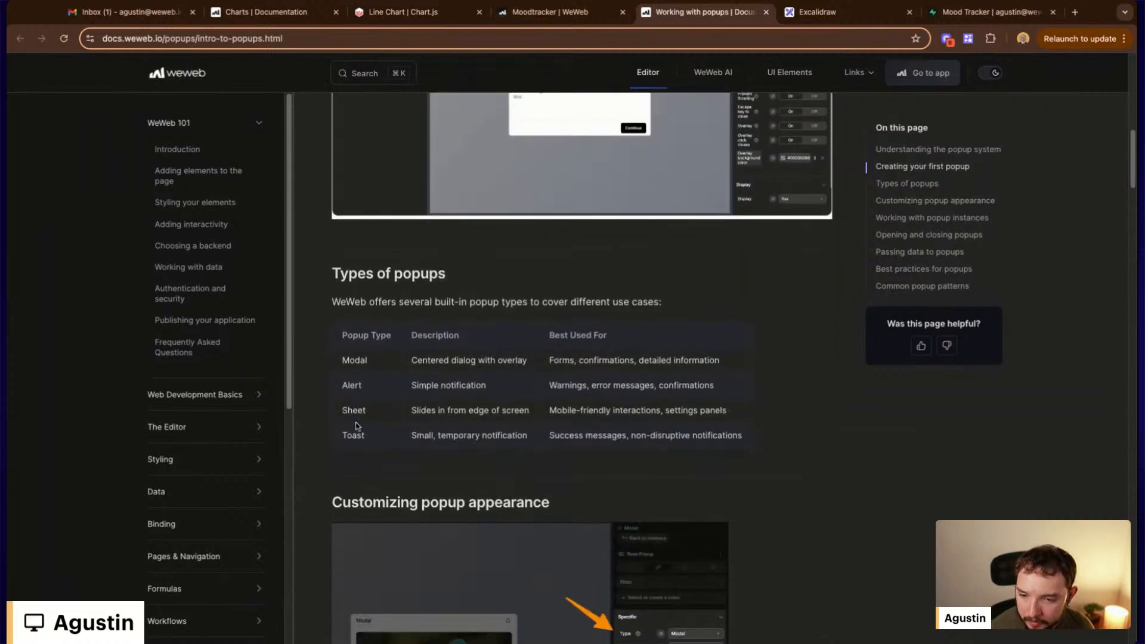
scroll(357, 427, "down", 3)
scroll(358, 427, "down", 1)
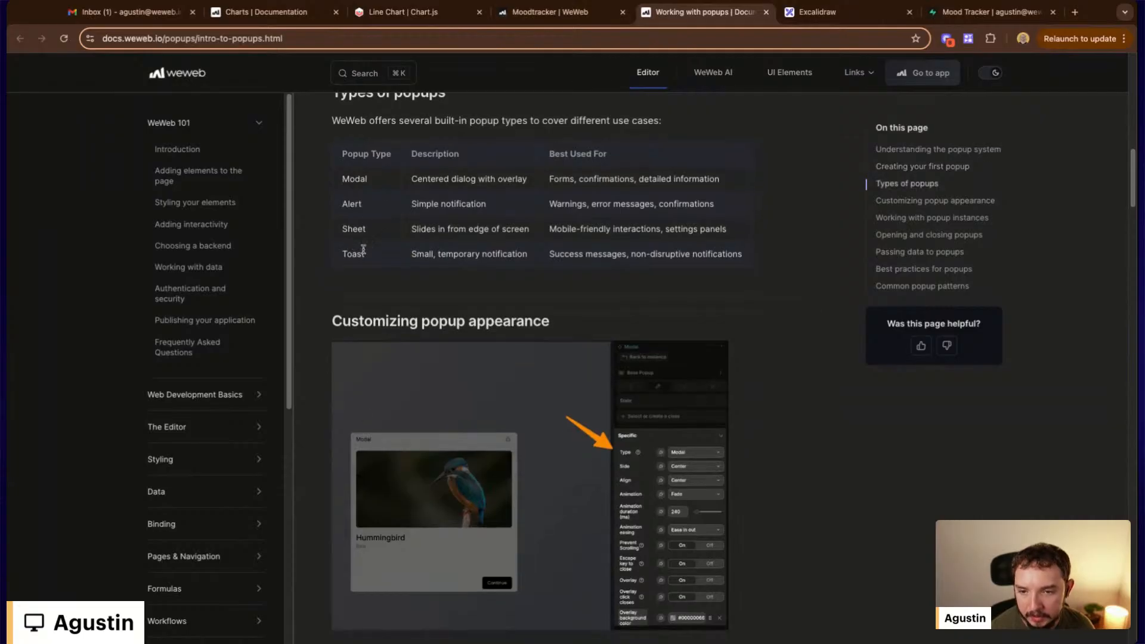
scroll(596, 307, "down", 2)
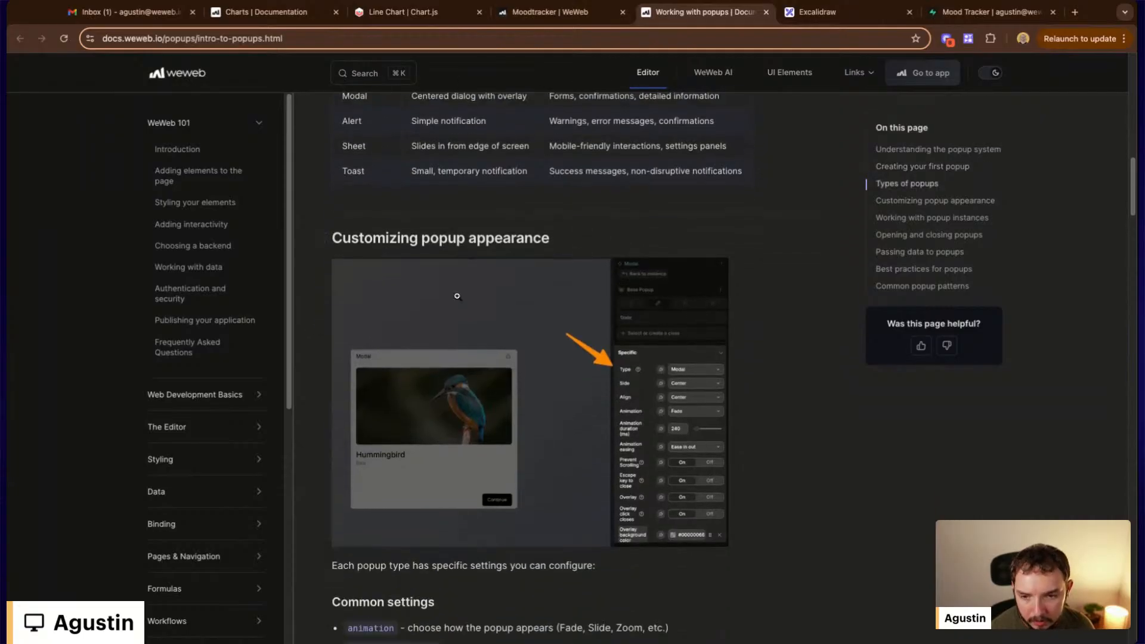
scroll(457, 296, "down", 7)
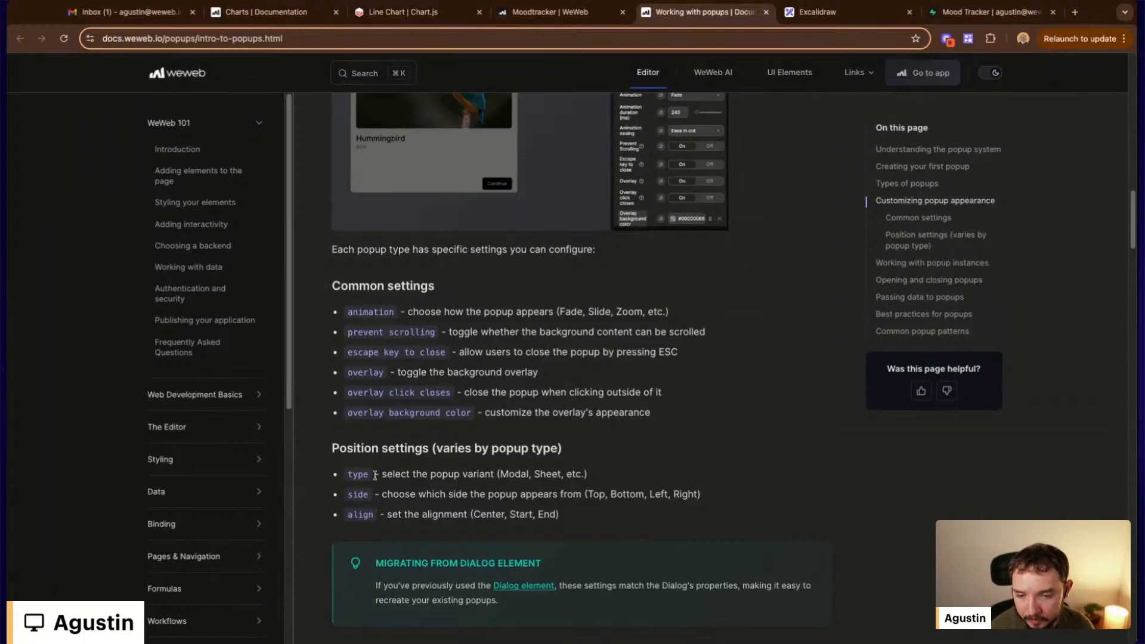
Read the documentation on popup instances and managing them, and compare its illustration with the Mood Tracker project's own popup list
scroll(427, 318, "down", 9)
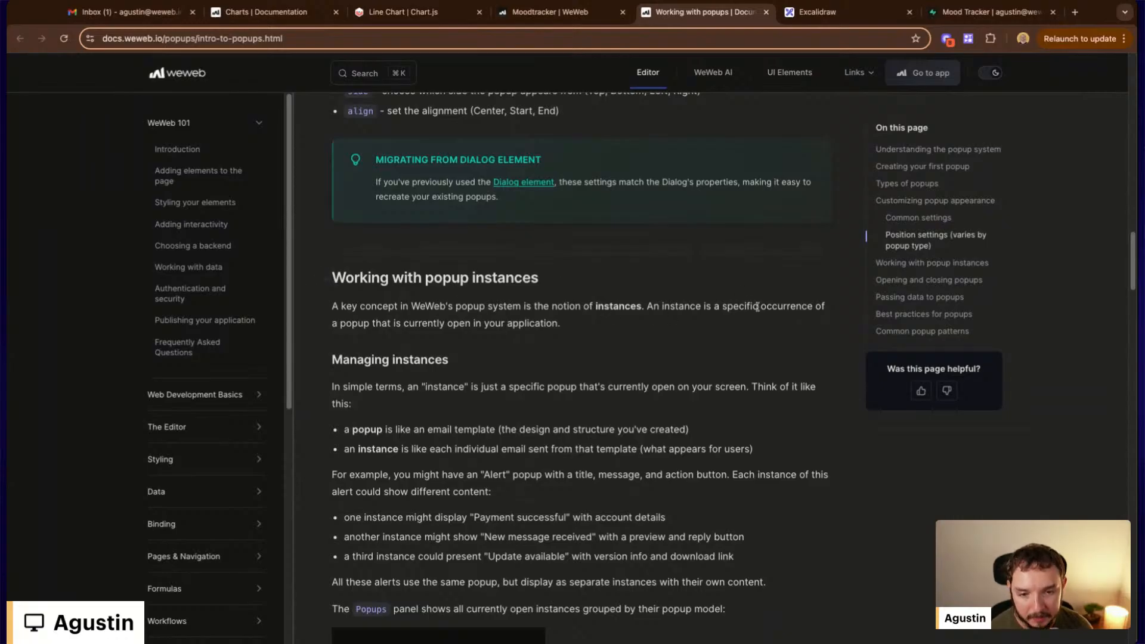
scroll(501, 236, "down", 3)
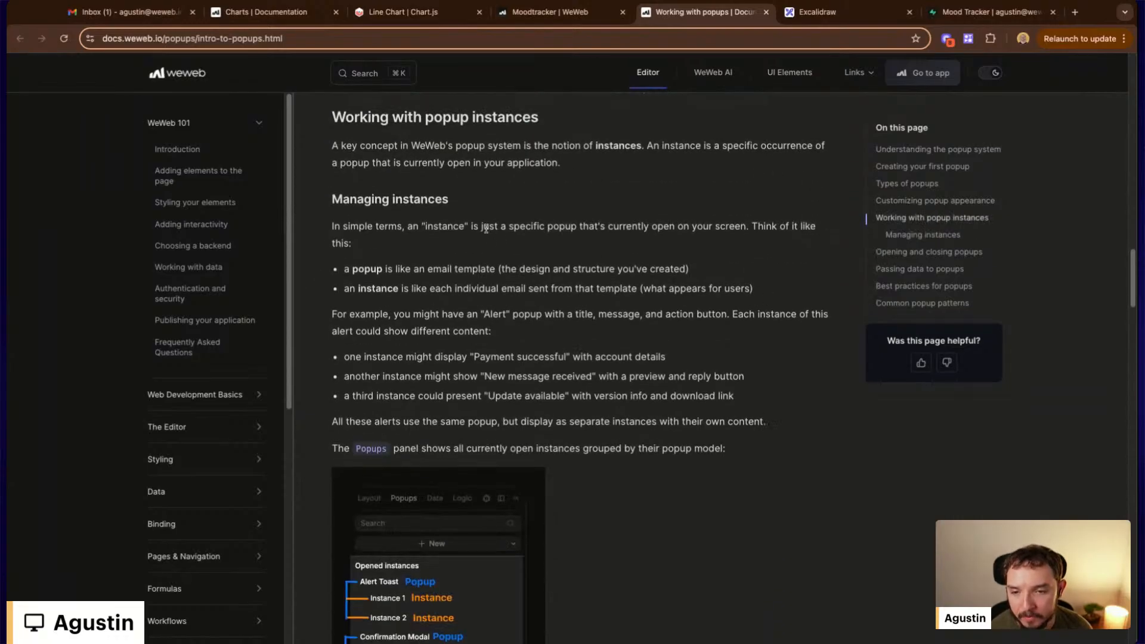
scroll(485, 228, "down", 4)
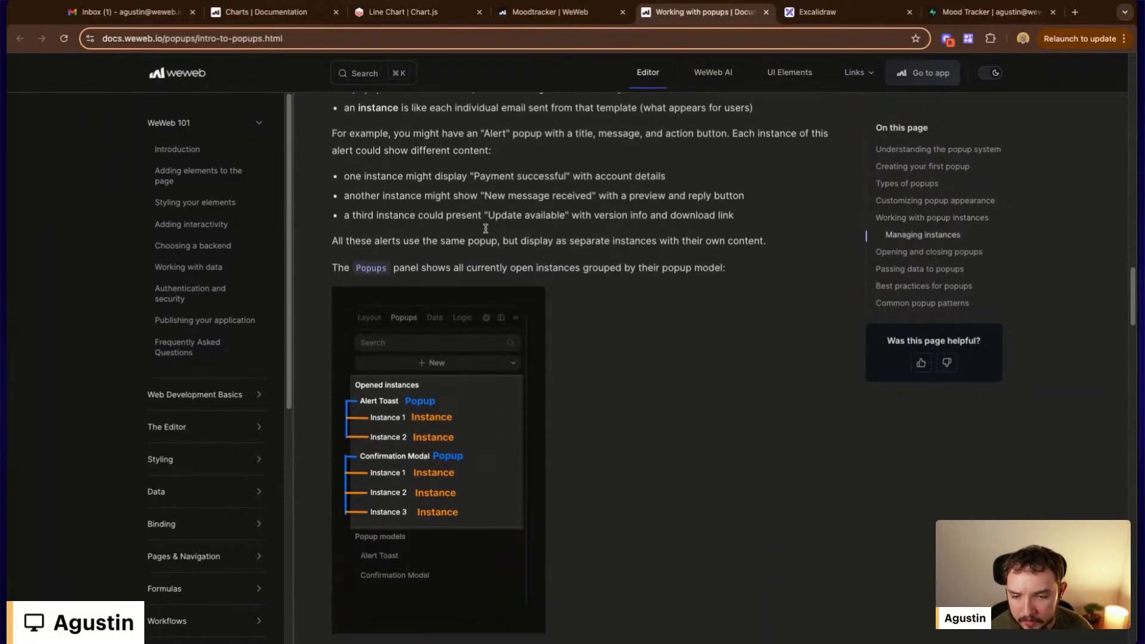
scroll(486, 228, "up", 2)
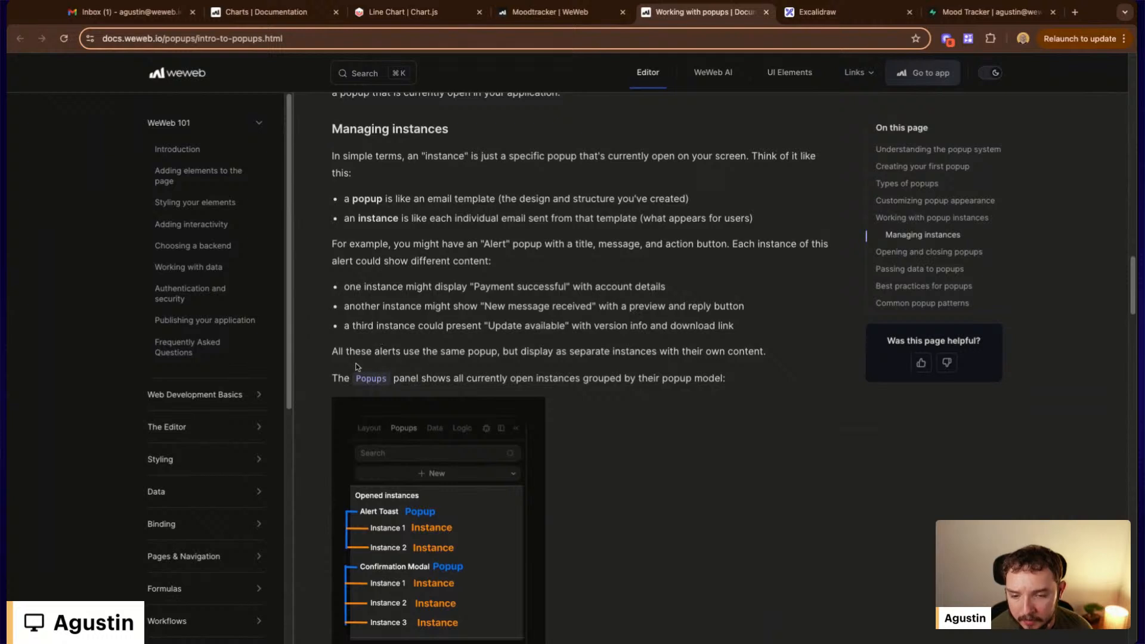
scroll(635, 342, "down", 3)
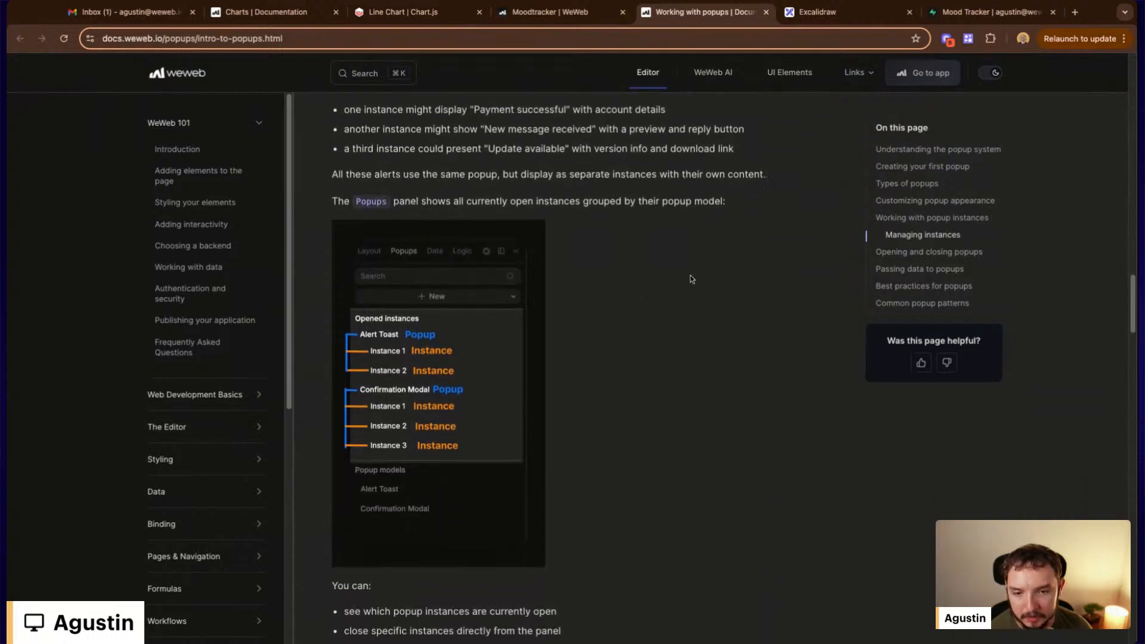
scroll(693, 282, "down", 1)
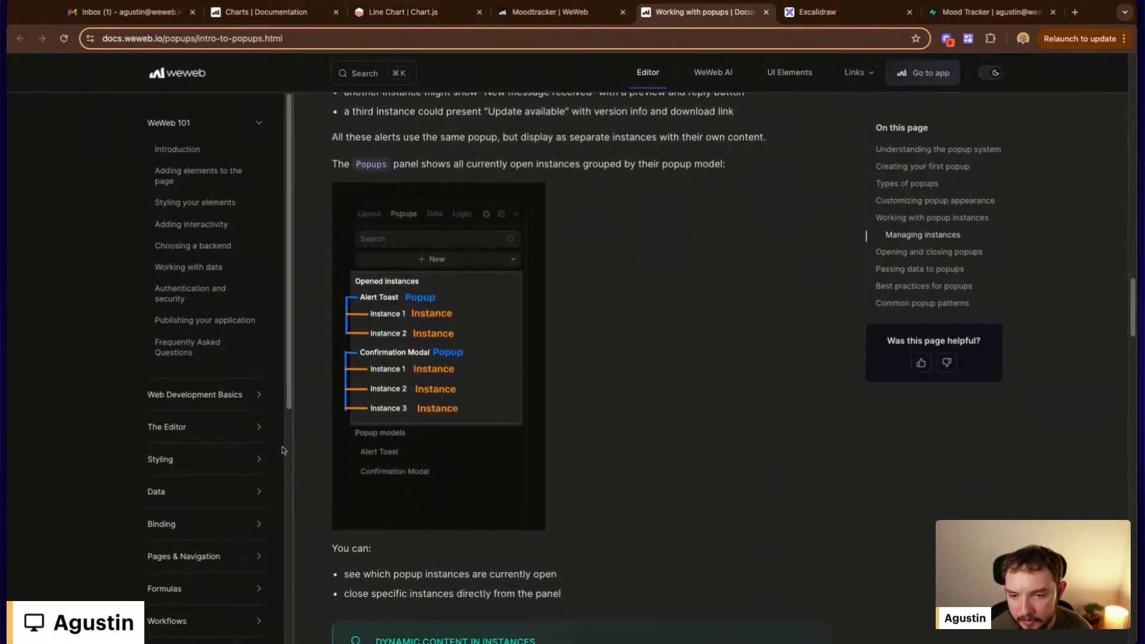
left_click(554, 12)
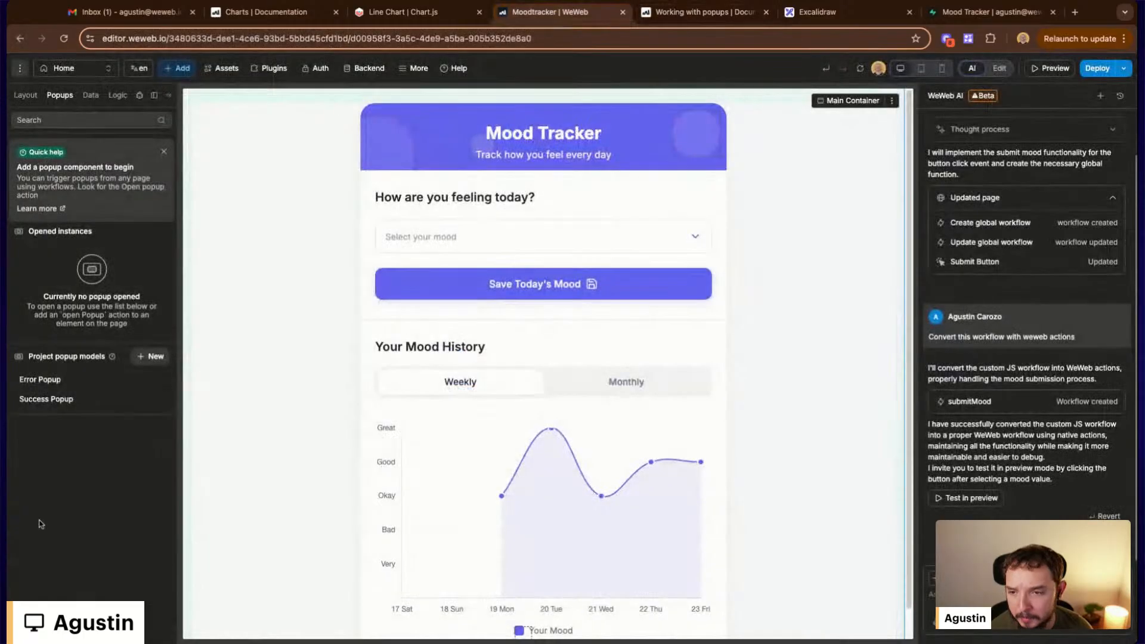
left_click(718, 12)
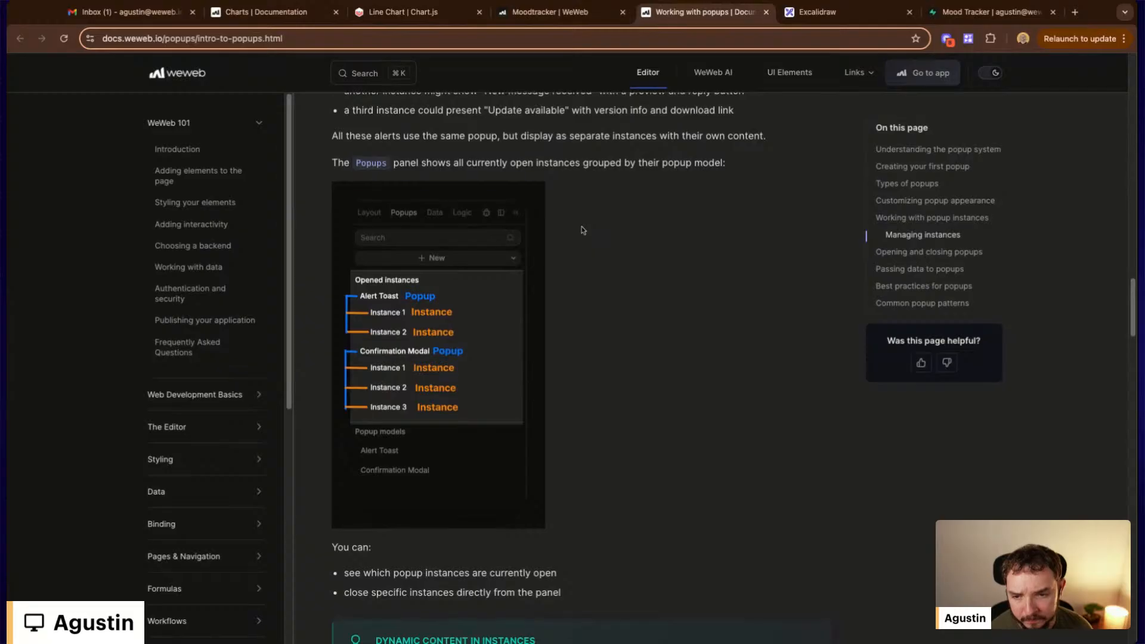
scroll(537, 257, "down", 5)
left_click_drag(388, 296, 556, 297)
left_click_drag(378, 315, 615, 316)
Read the documentation sections on opening and closing popups through workflows and on passing data to popups with properties
scroll(615, 314, "down", 3)
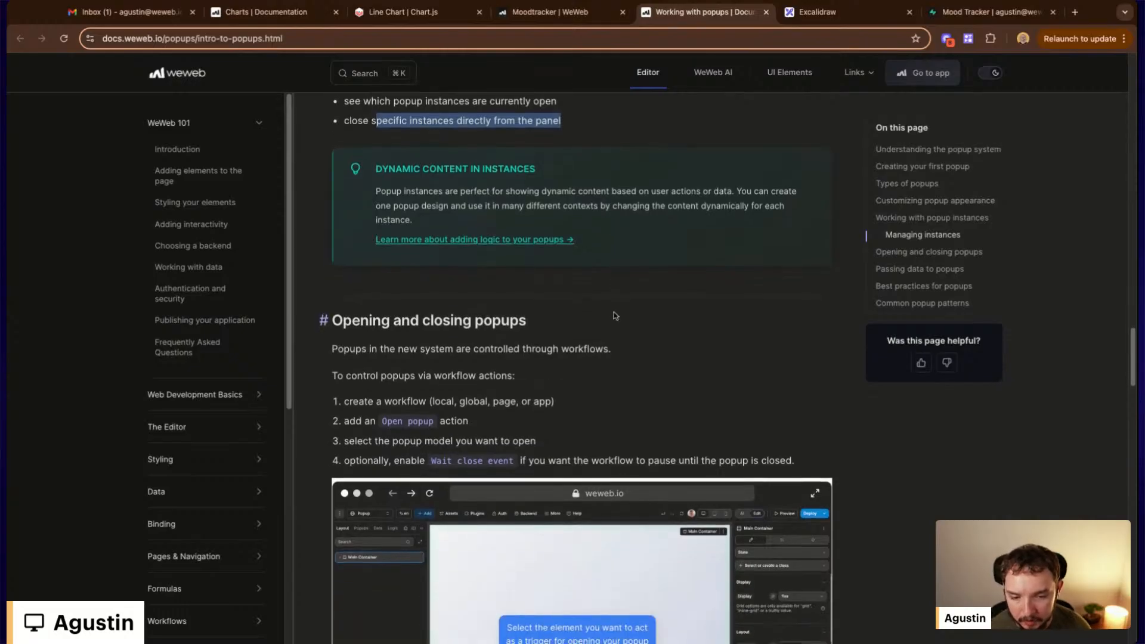
scroll(614, 312, "down", 3)
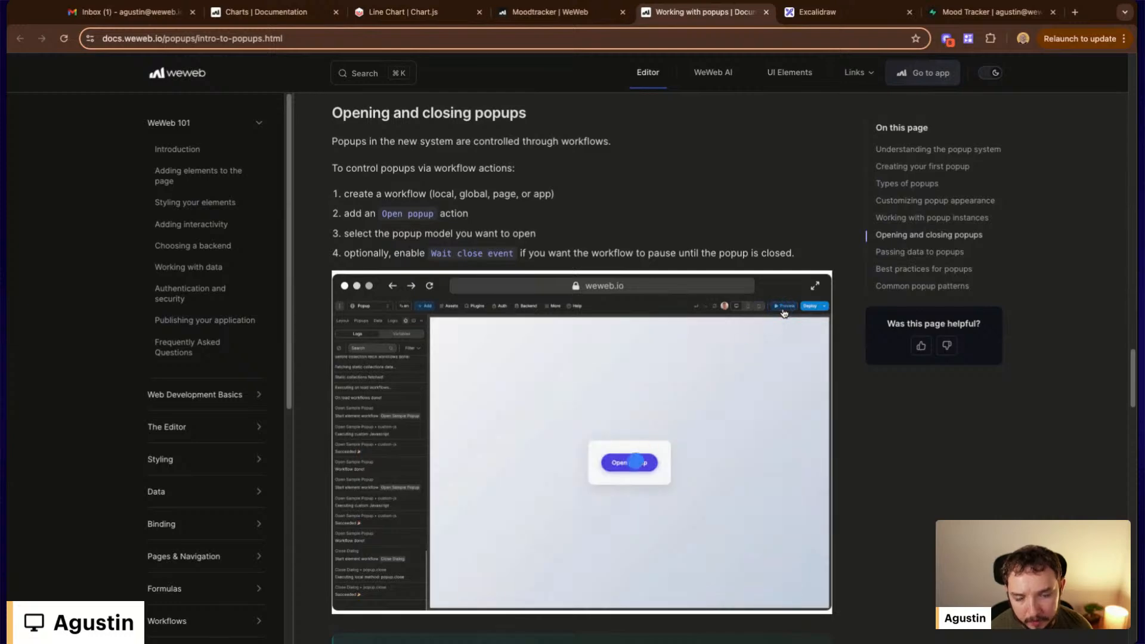
scroll(731, 424, "down", 8)
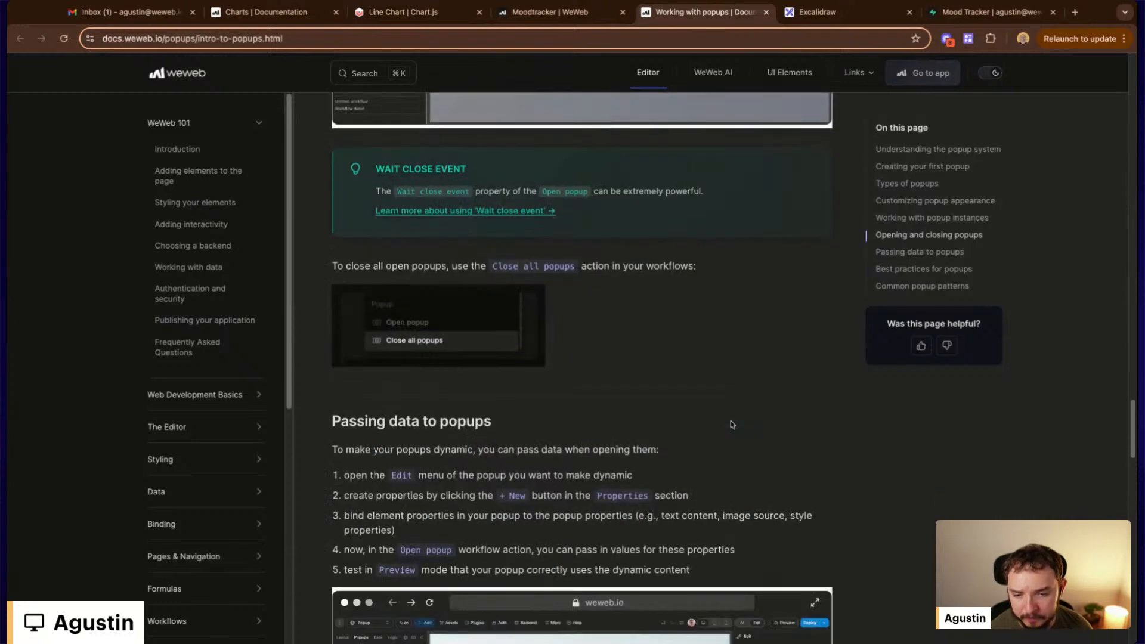
scroll(734, 394, "down", 4)
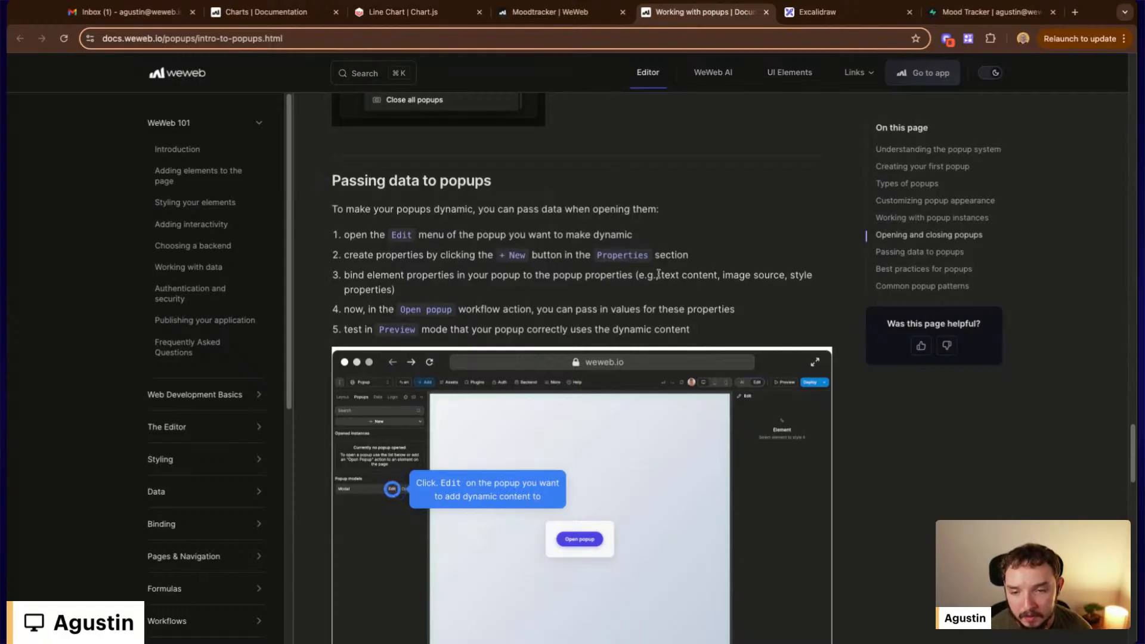
left_click_drag(566, 211, 656, 210)
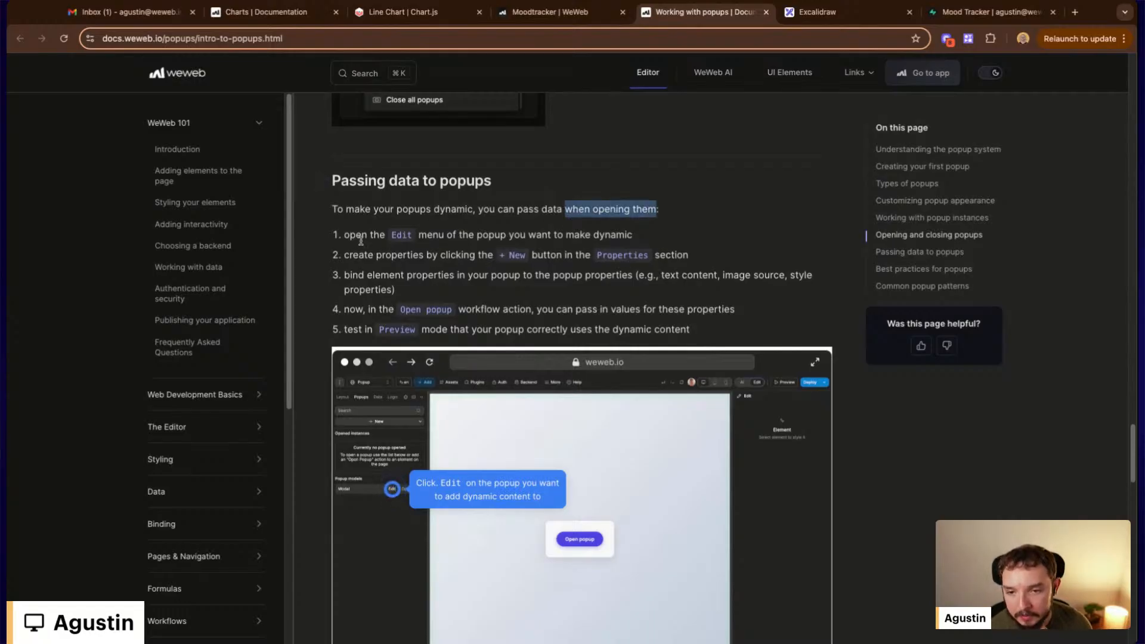
scroll(596, 238, "down", 1)
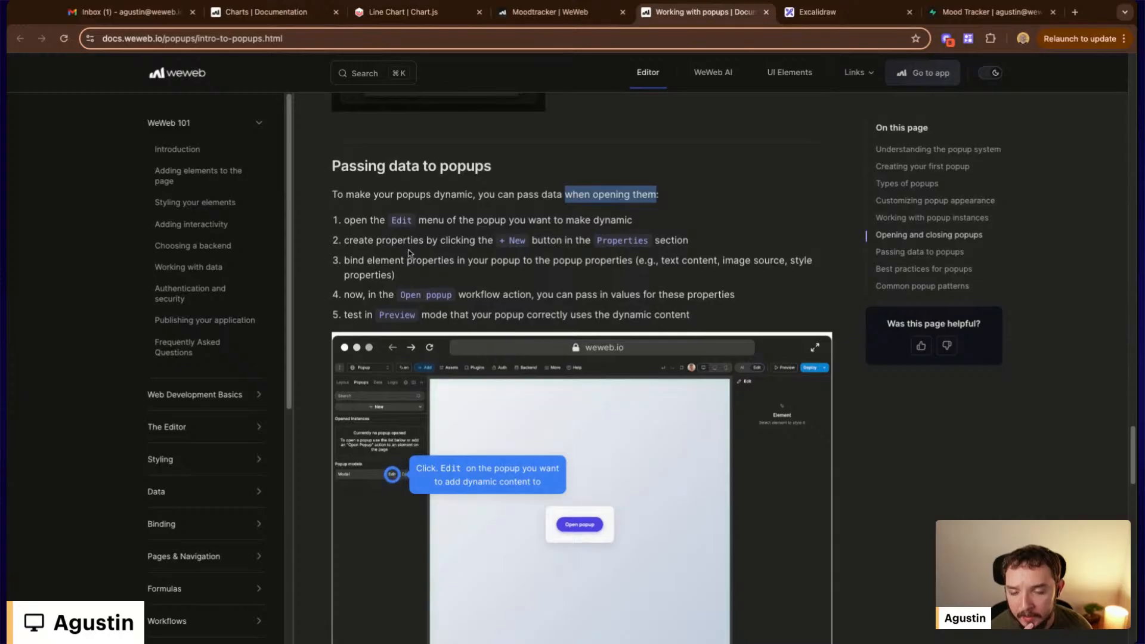
scroll(408, 252, "down", 1)
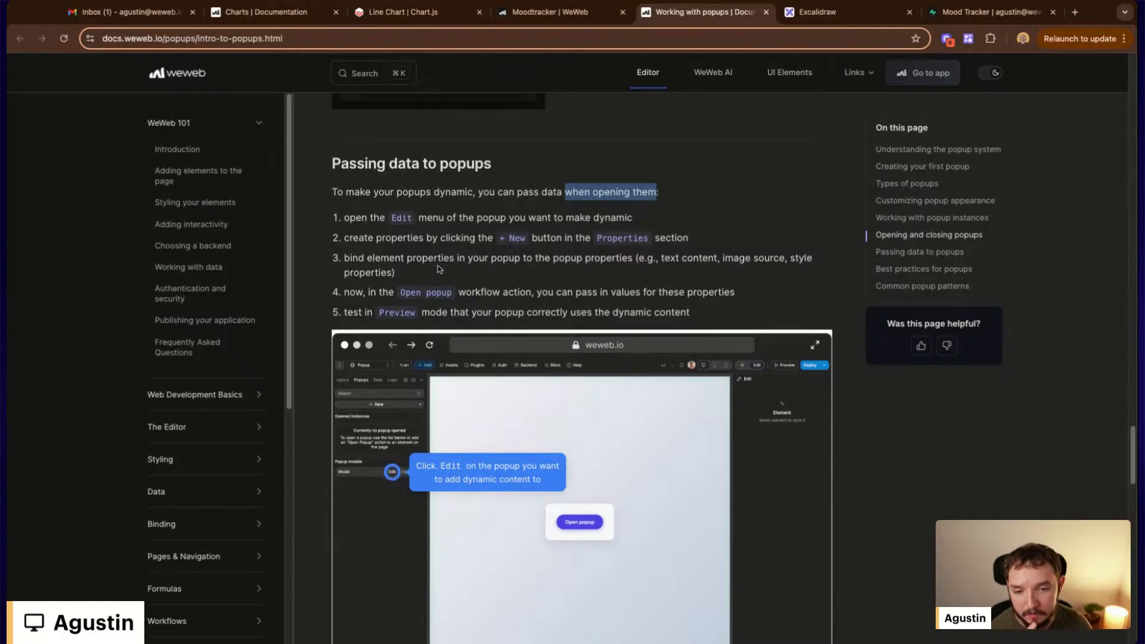
scroll(534, 253, "down", 2)
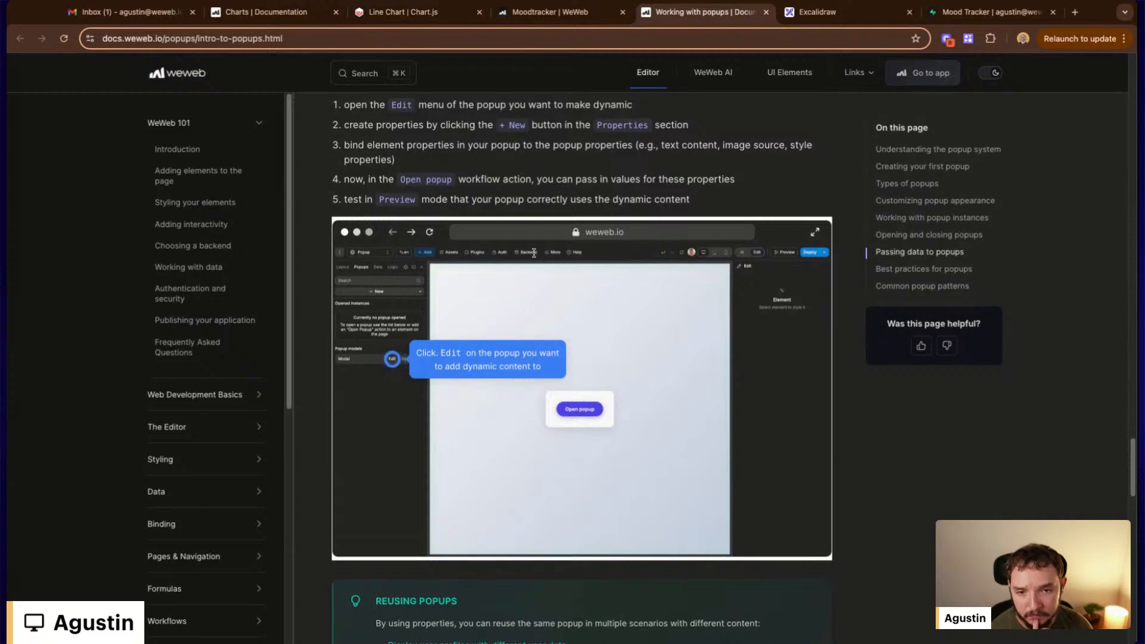
scroll(533, 253, "down", 6)
scroll(535, 257, "up", 6)
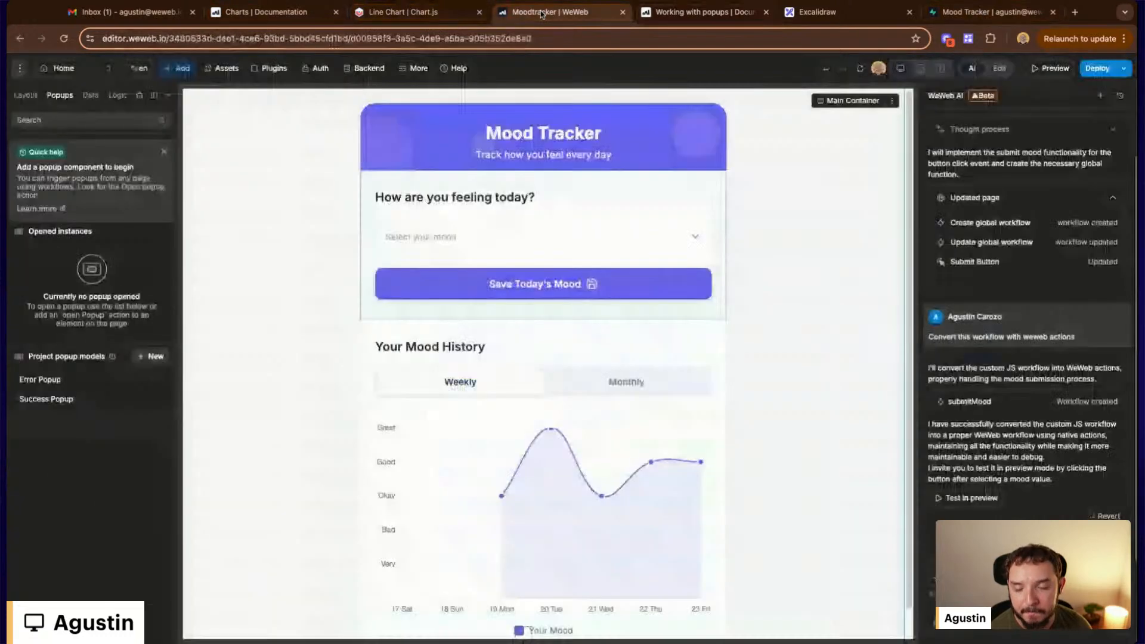
Switch to the Mood Tracker project, create a popup from the Modal template, and show the edit settings of its header title
left_click(548, 12)
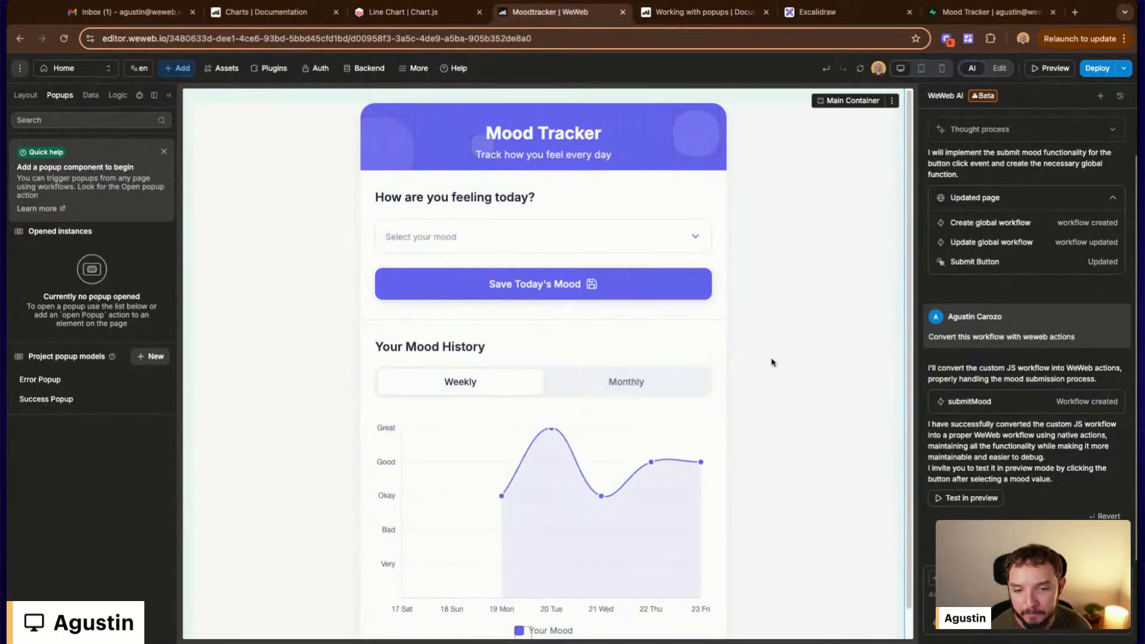
left_click(143, 357)
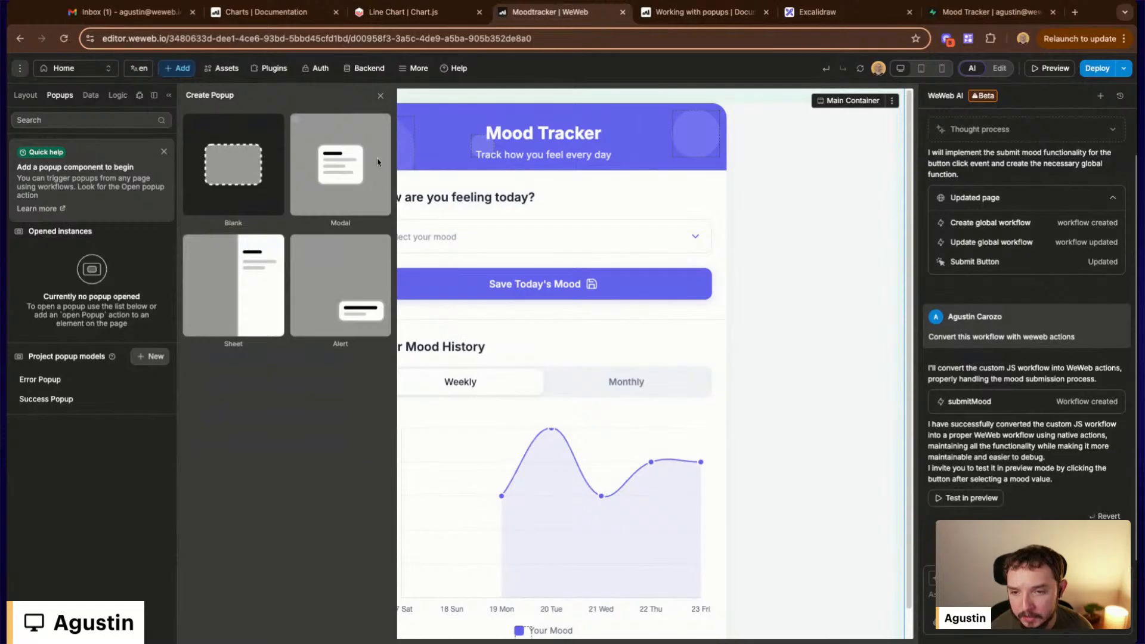
left_click(346, 209)
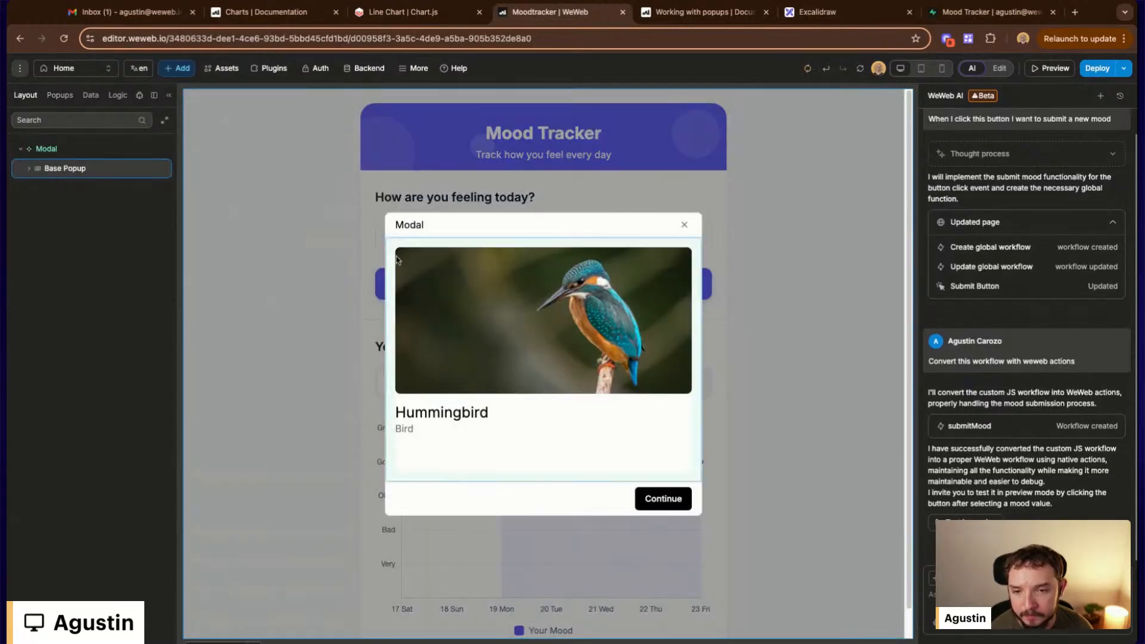
left_click(410, 225)
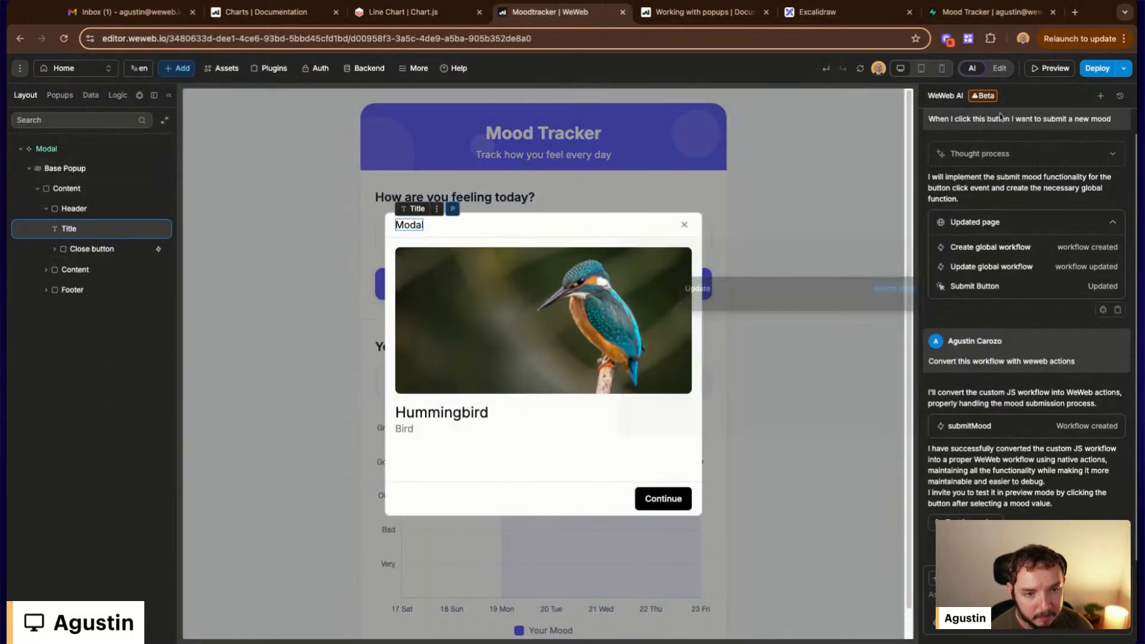
left_click(999, 69)
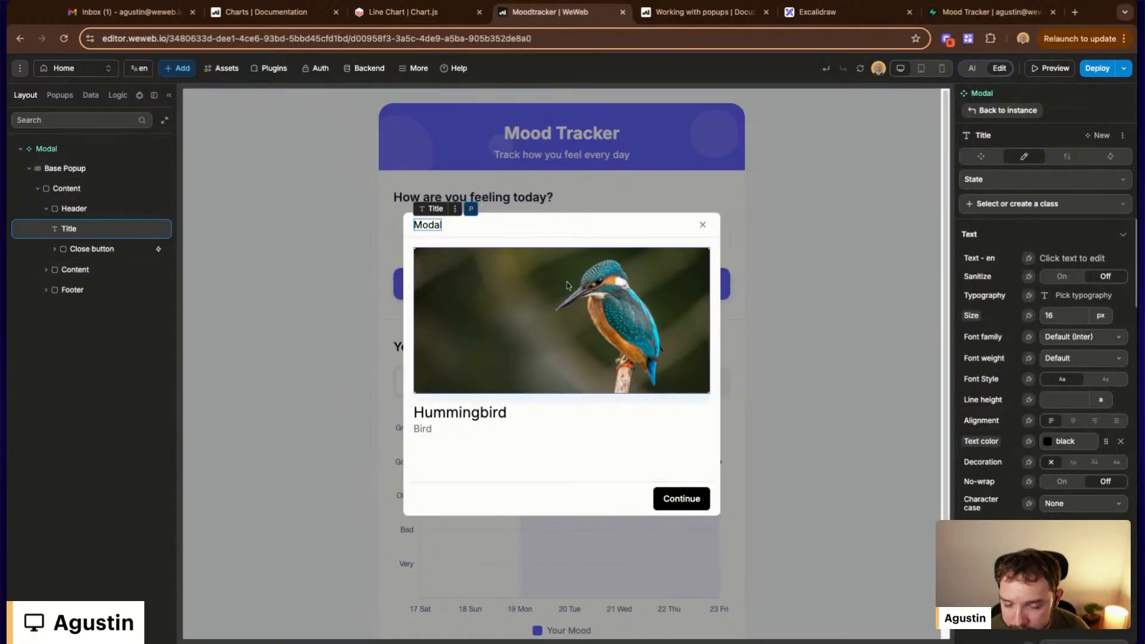
Bind the modal's Hummingbird heading to moodData[0].mood_type_id from the Mood variables, removing the Title property from its text formula
left_click(485, 419)
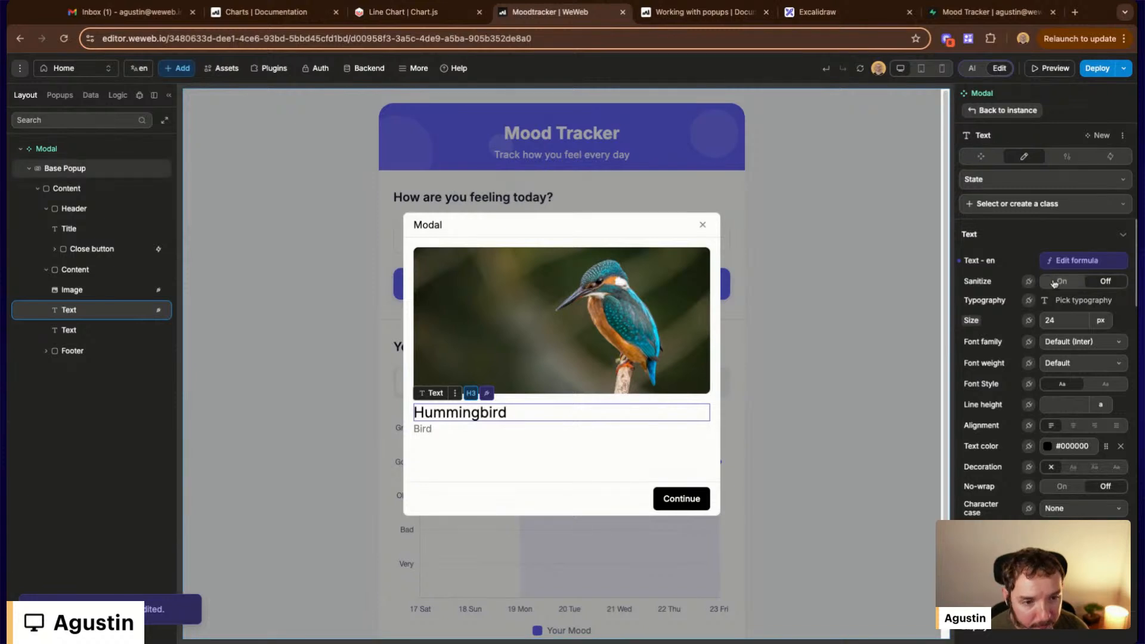
left_click(1084, 263)
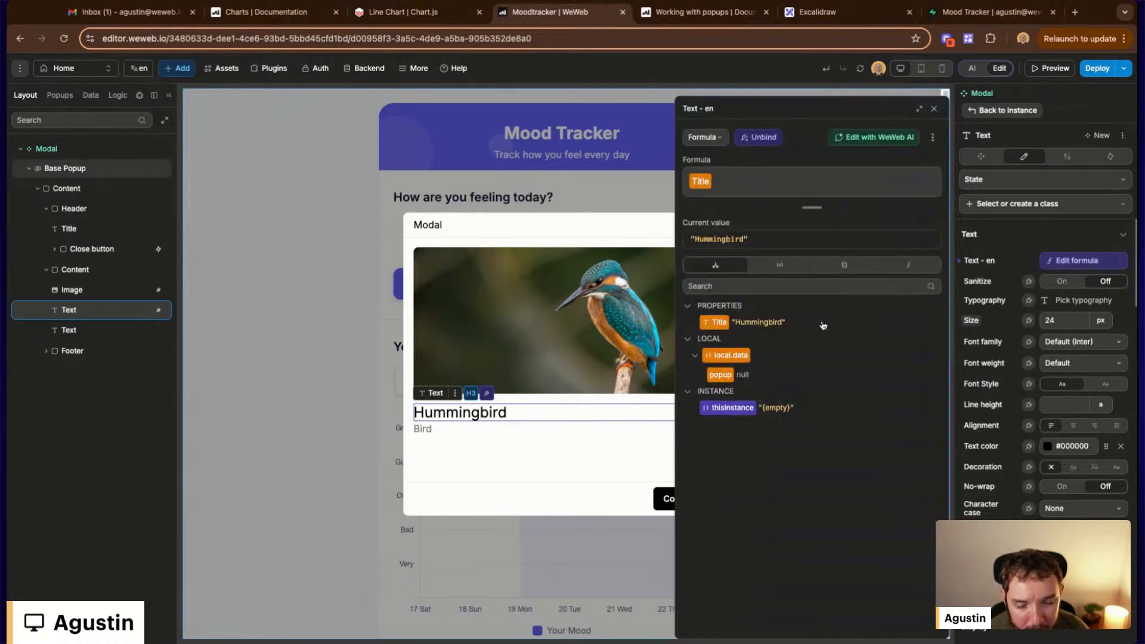
left_click(792, 268)
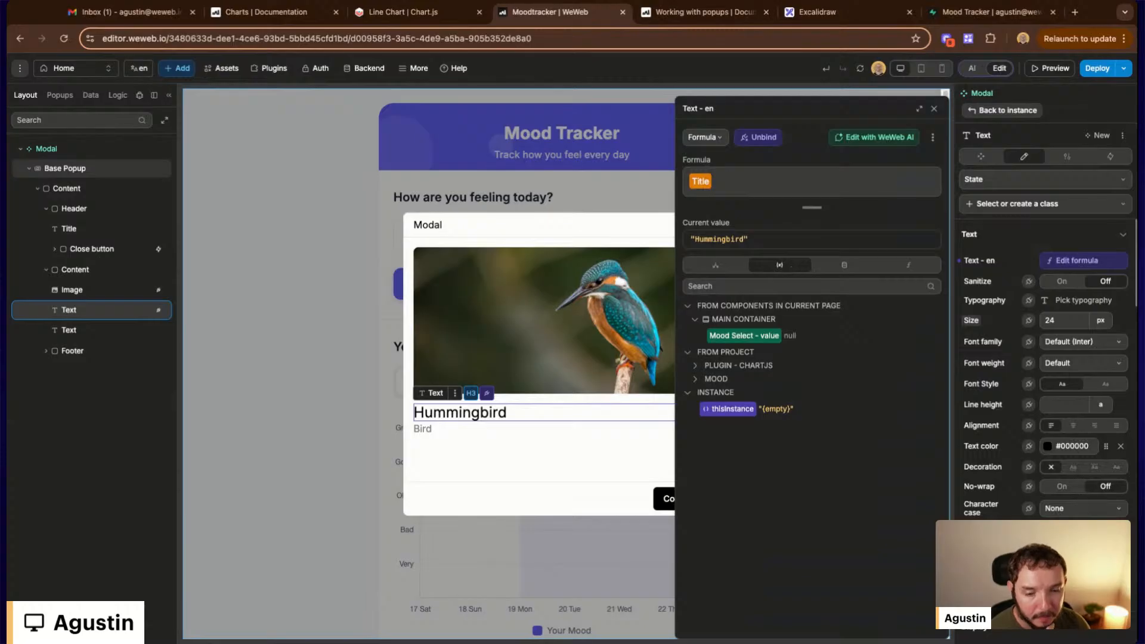
left_click(847, 272)
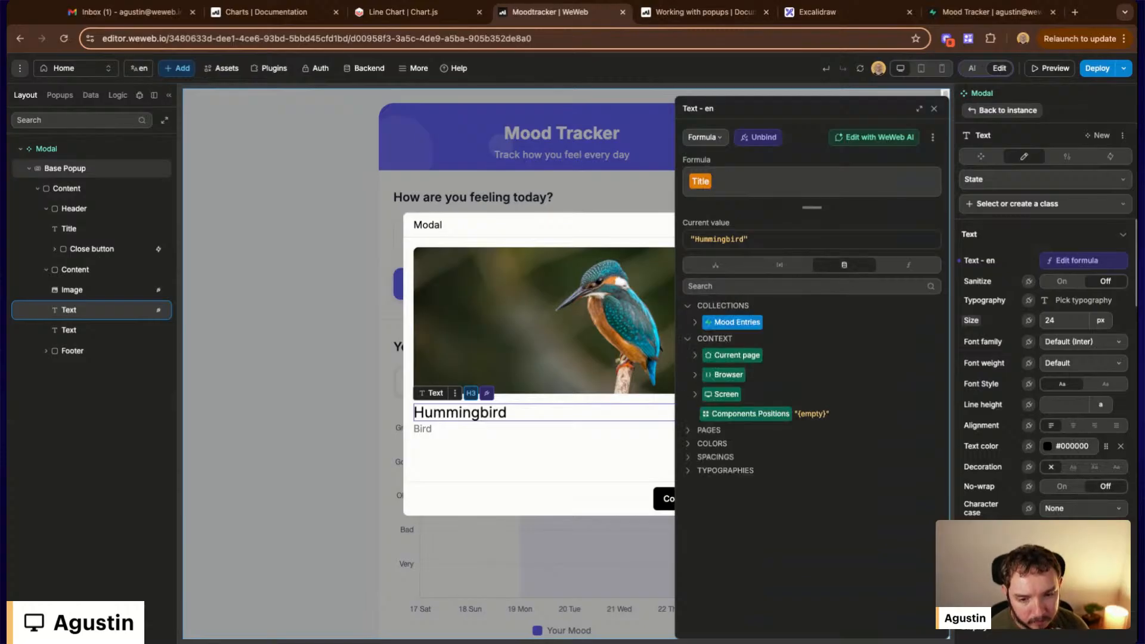
left_click(805, 272)
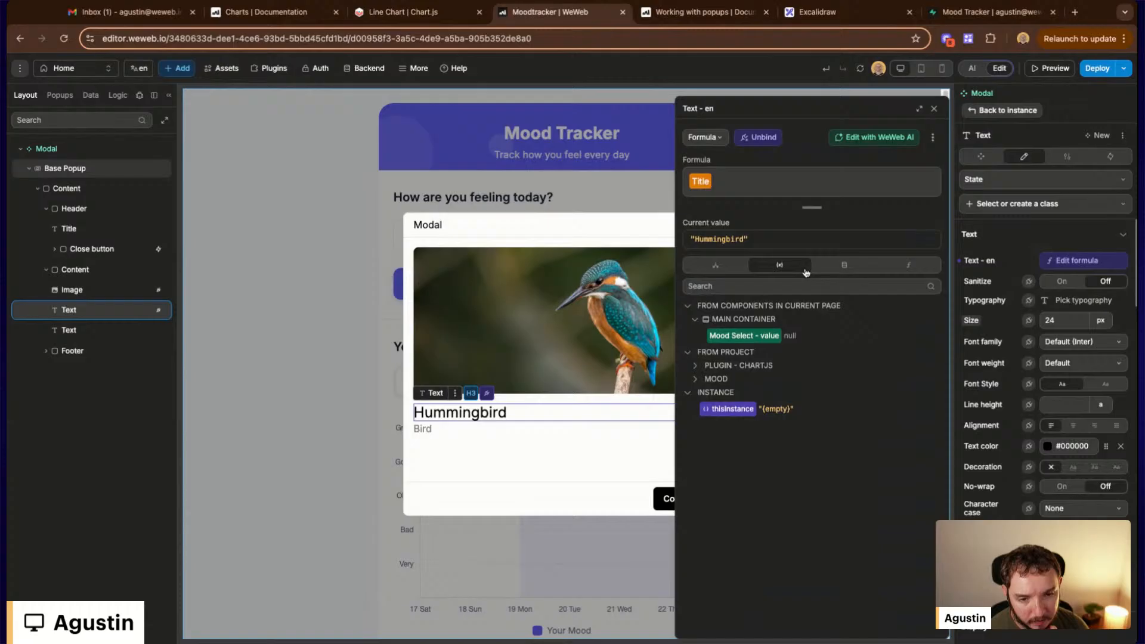
left_click(698, 380)
left_click(703, 396)
left_click(710, 416)
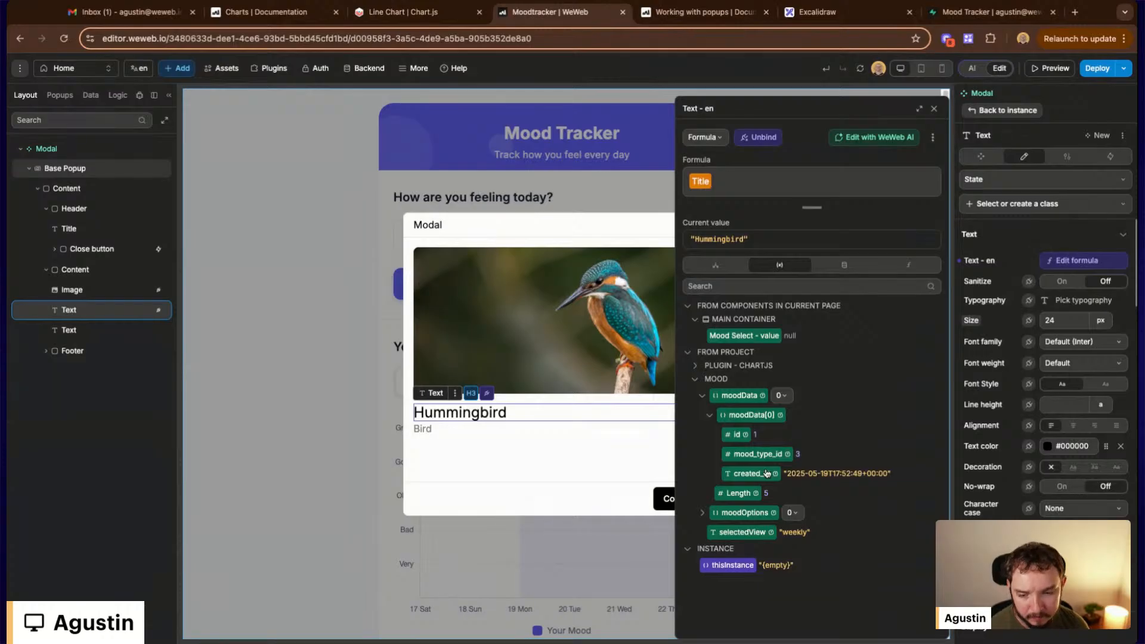
left_click(765, 457)
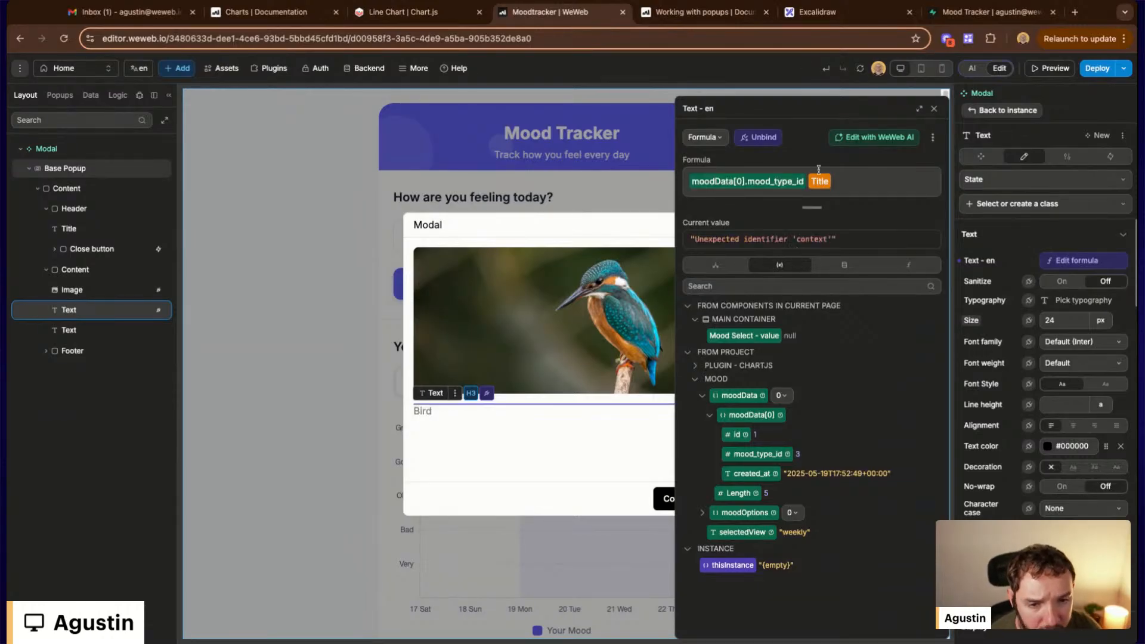
key("BackSpace")
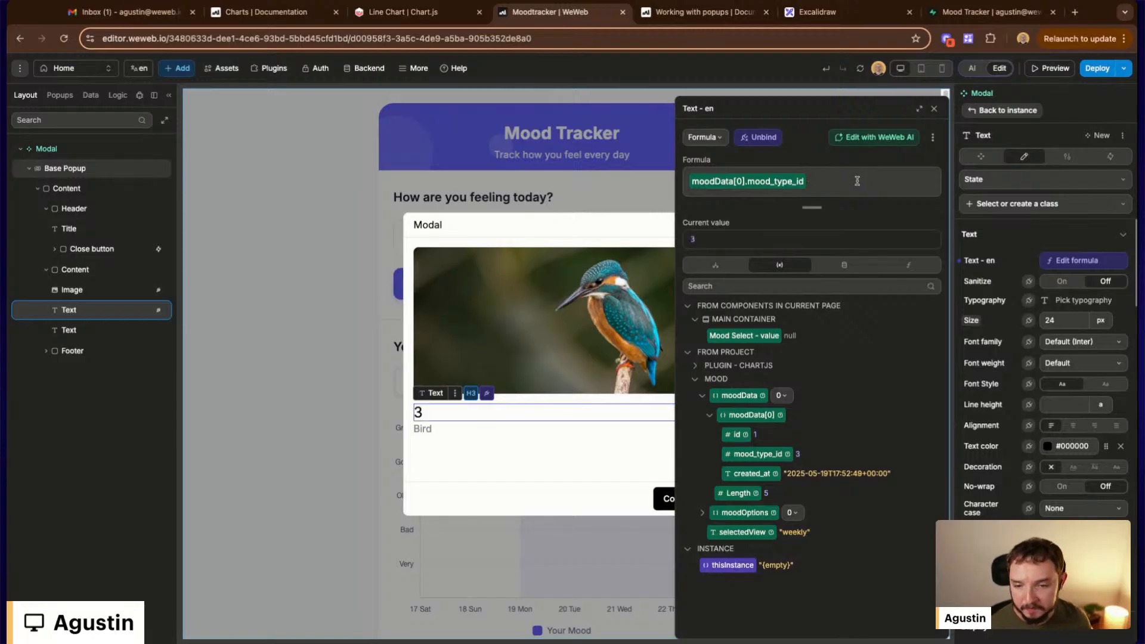
left_click(935, 112)
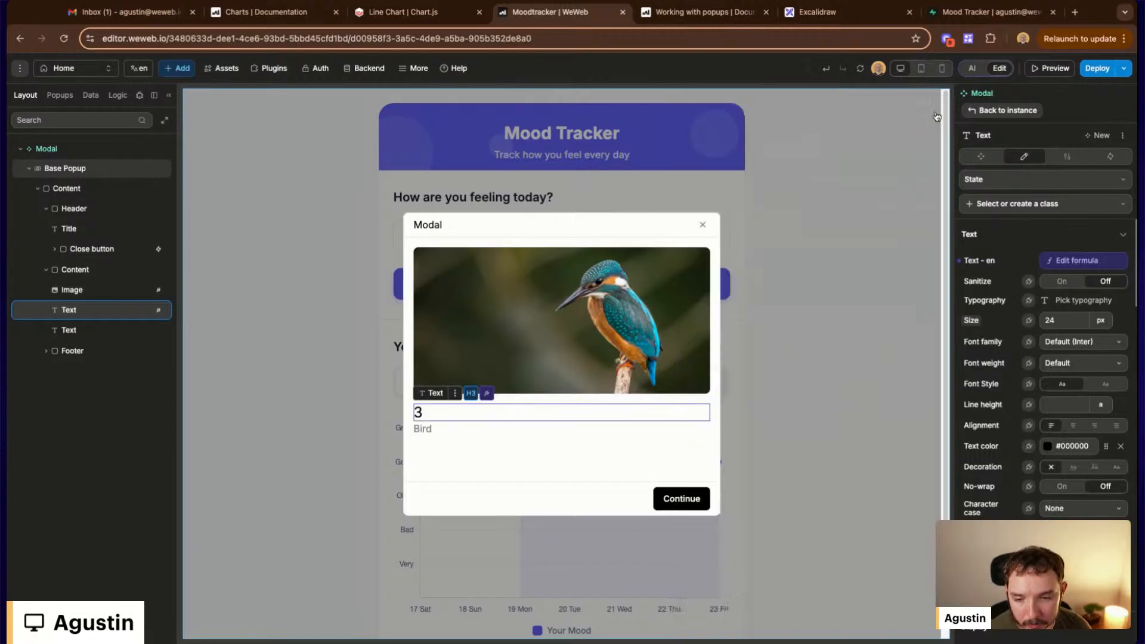
left_click(21, 149)
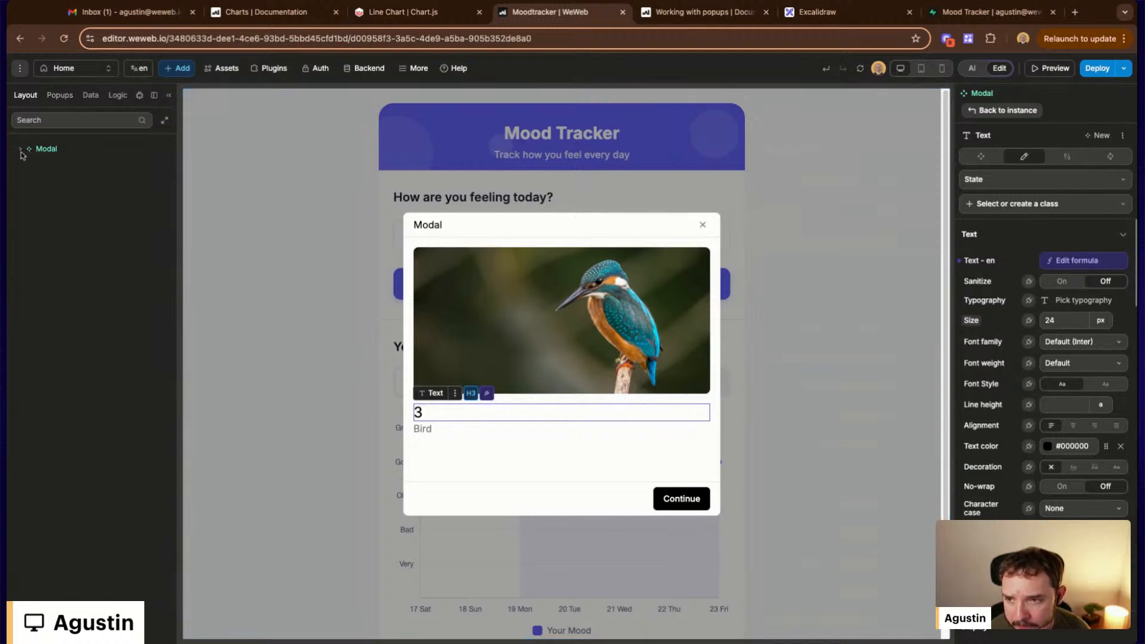
left_click(21, 149)
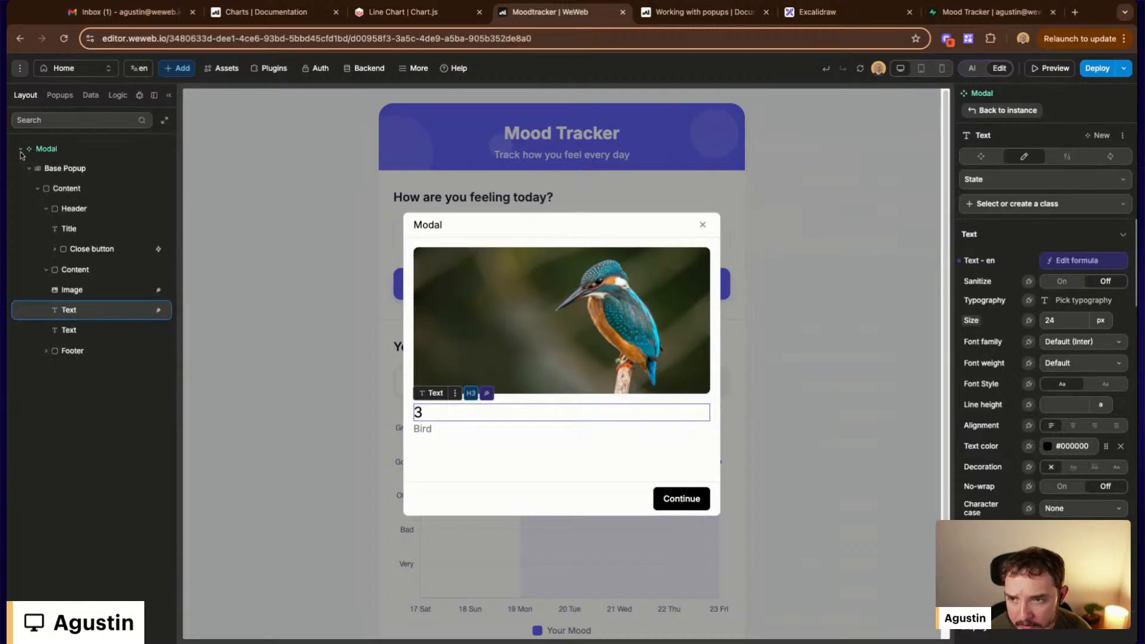
left_click(21, 151)
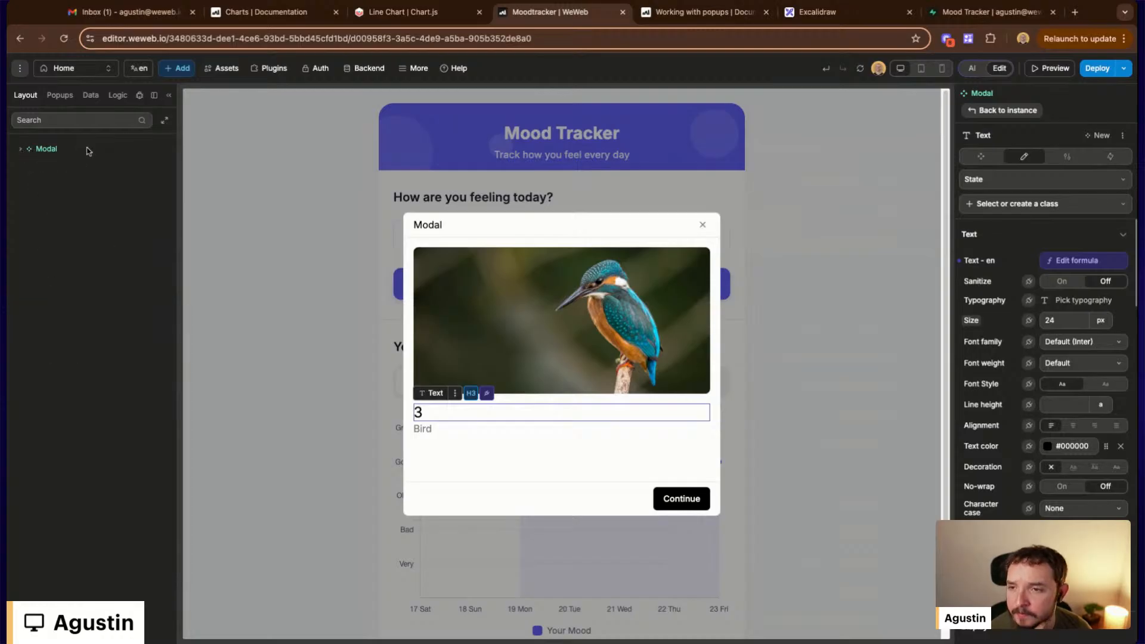
left_click(22, 149)
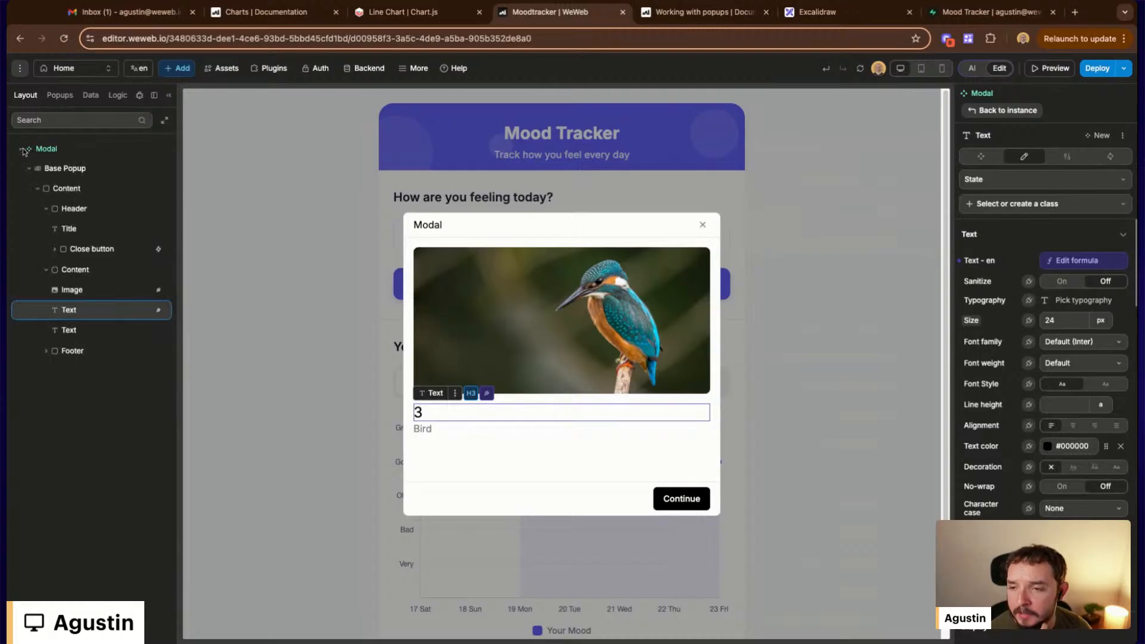
Show the project's popup list and close the opened Modal instance
left_click(60, 99)
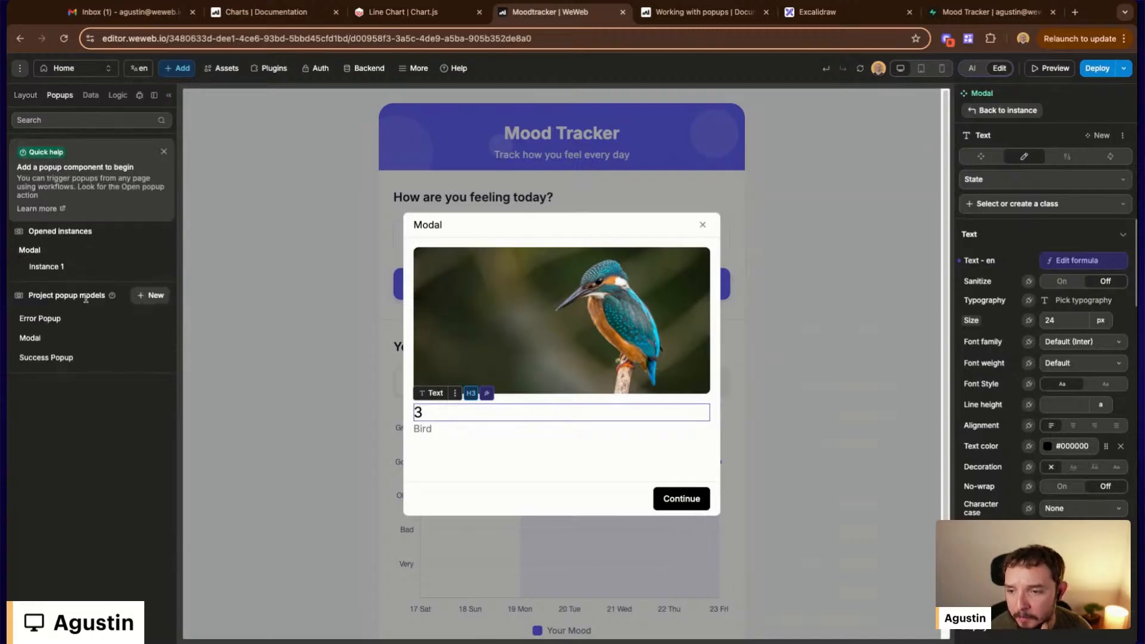
scroll(1073, 283, "down", 2)
scroll(1074, 283, "up", 2)
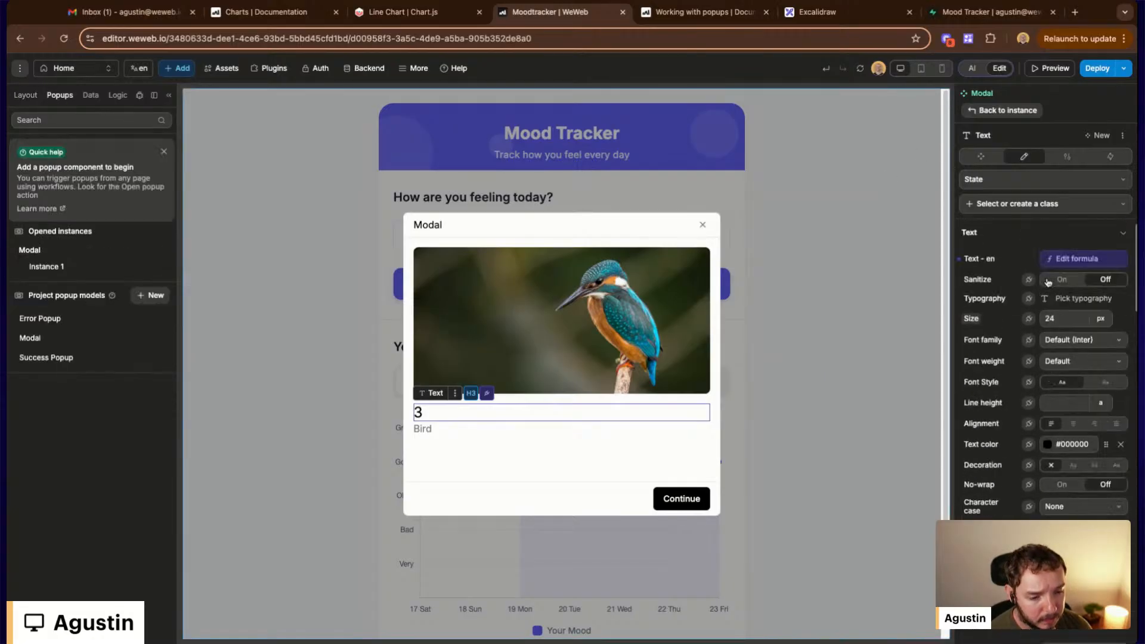
left_click(891, 199)
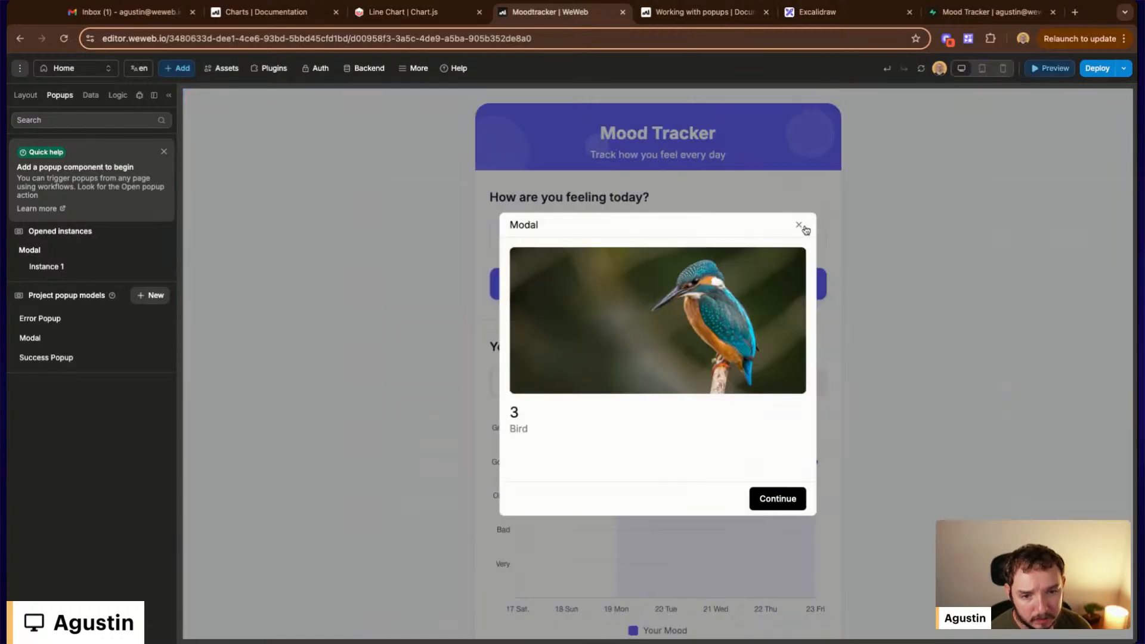
left_click(804, 226)
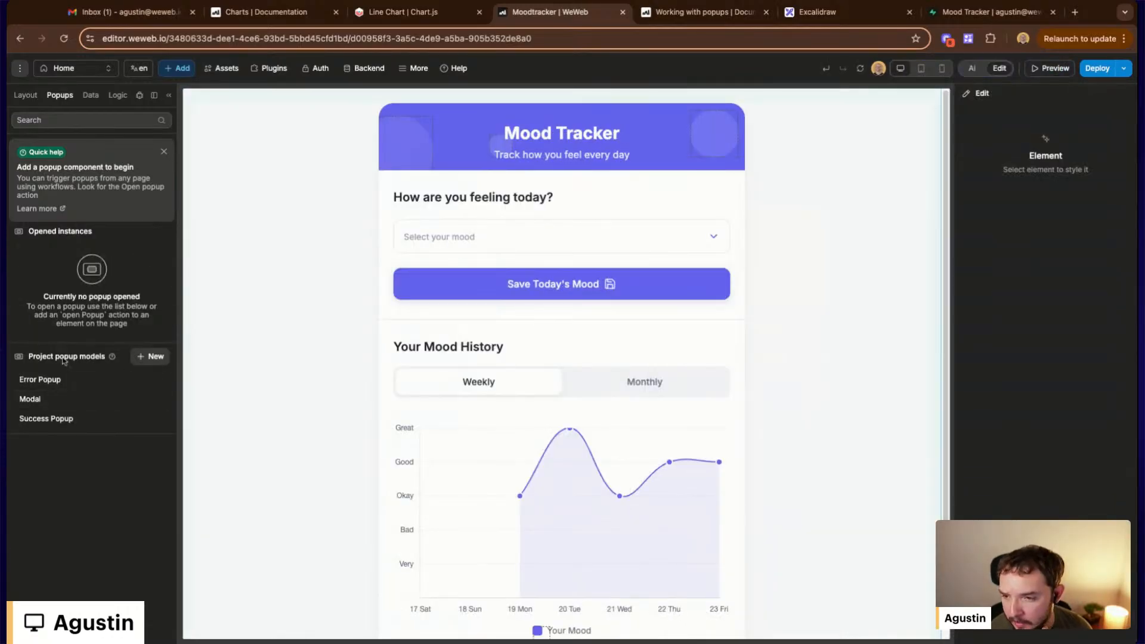
Open the Modal popup model for editing and expand its Base Popup and Content layers
mouse_move(47, 406)
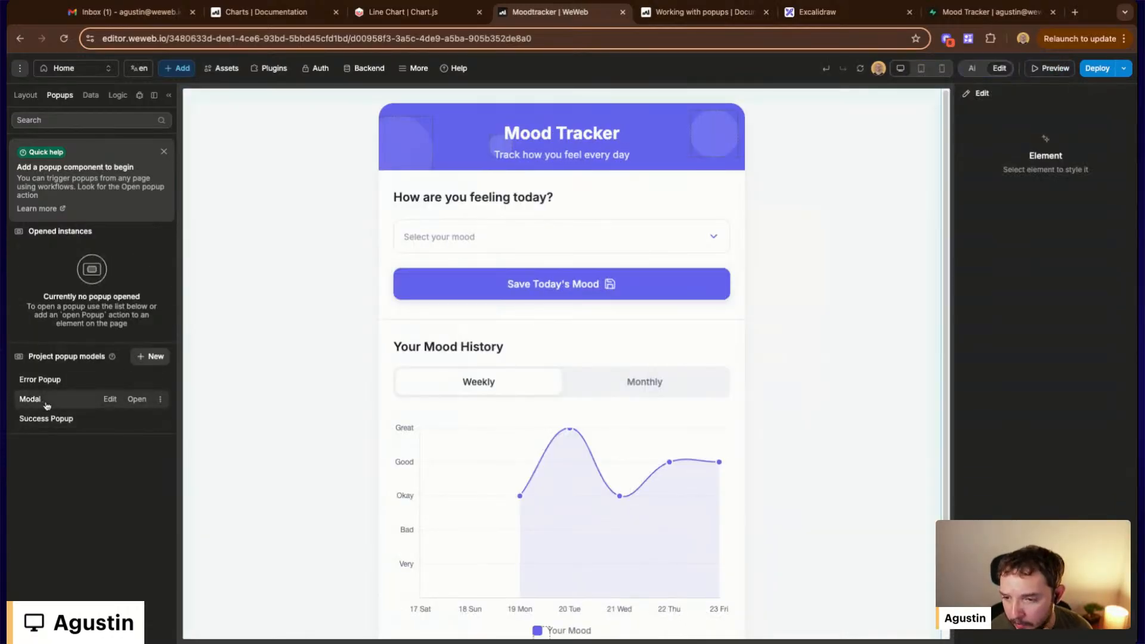
left_click(109, 400)
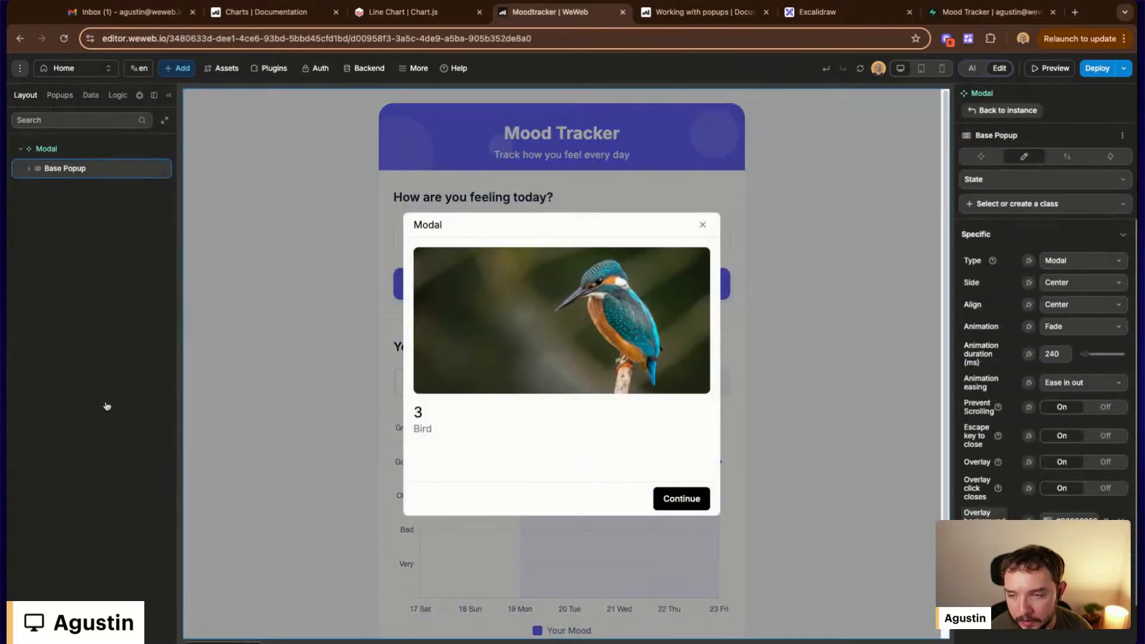
left_click(28, 168)
left_click(37, 189)
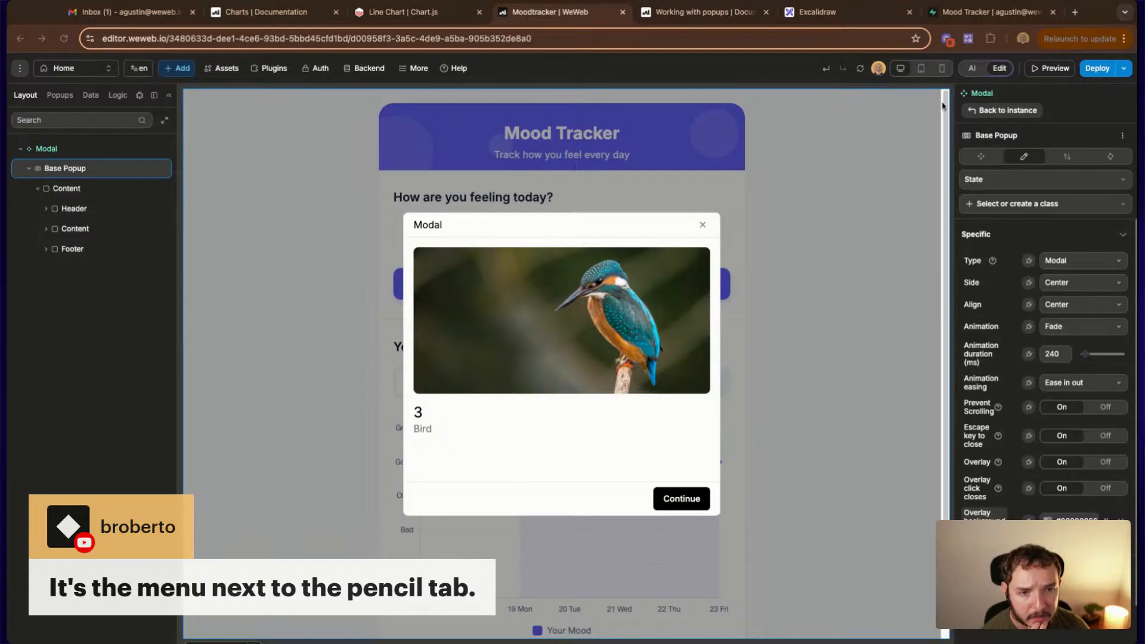
Close the modal in preview mode and inspect the management options of the Modal popup model
left_click(1051, 68)
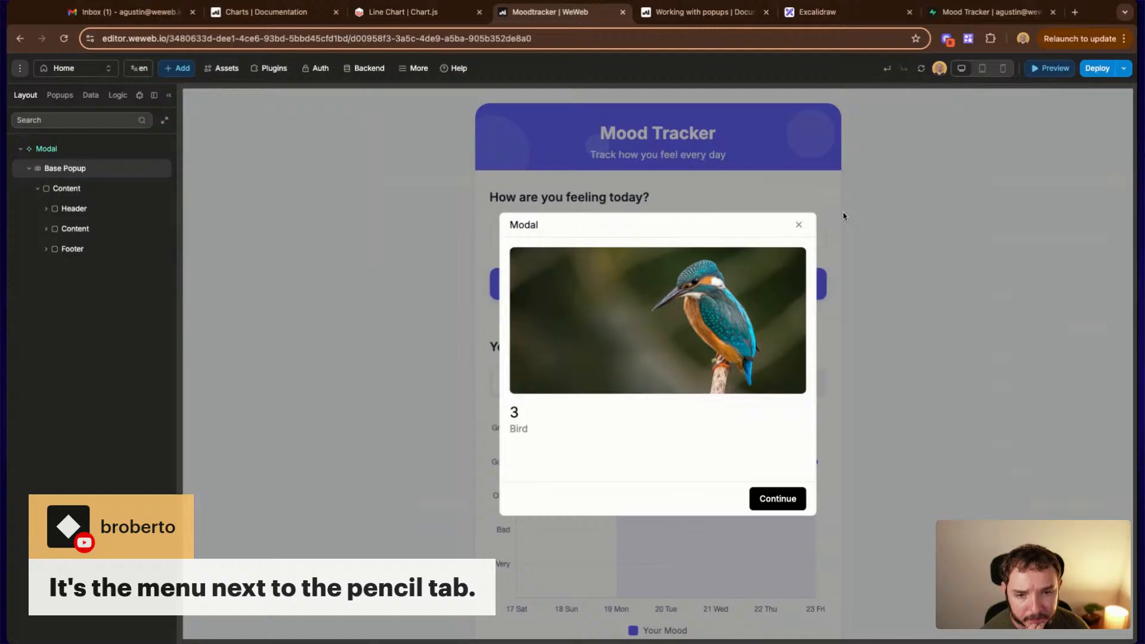
left_click(797, 228)
left_click(59, 95)
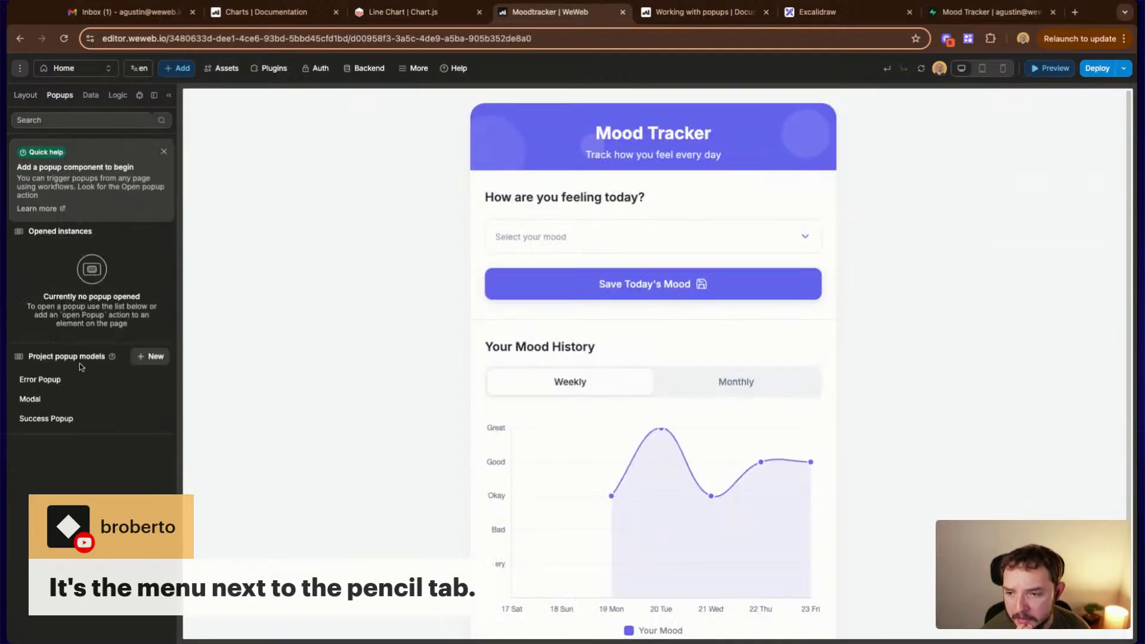
mouse_move(50, 403)
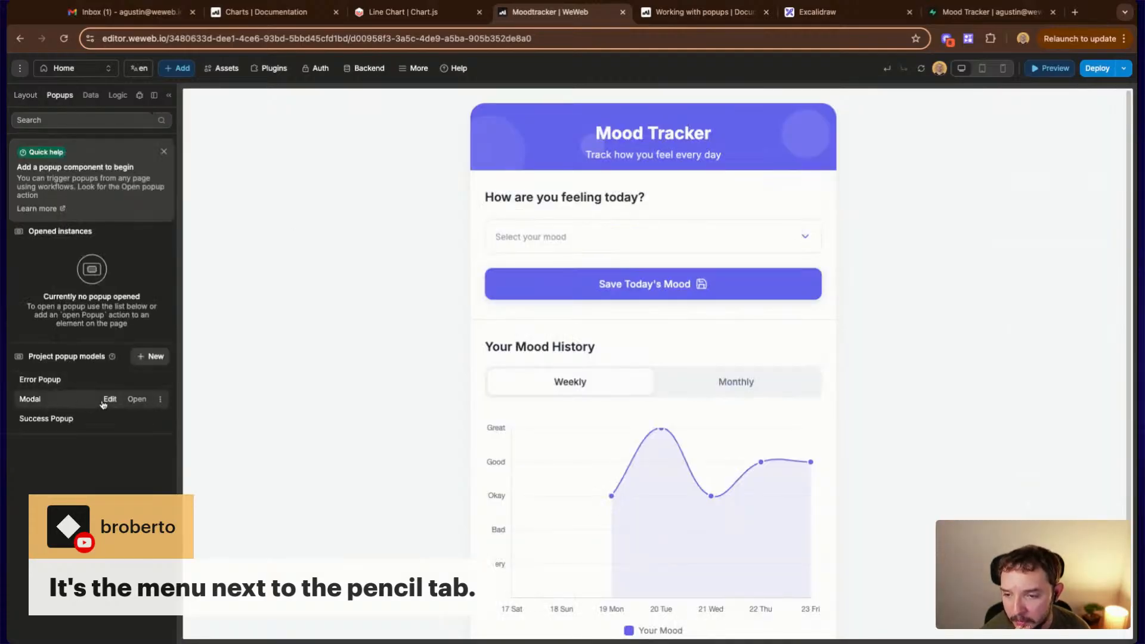
left_click(160, 400)
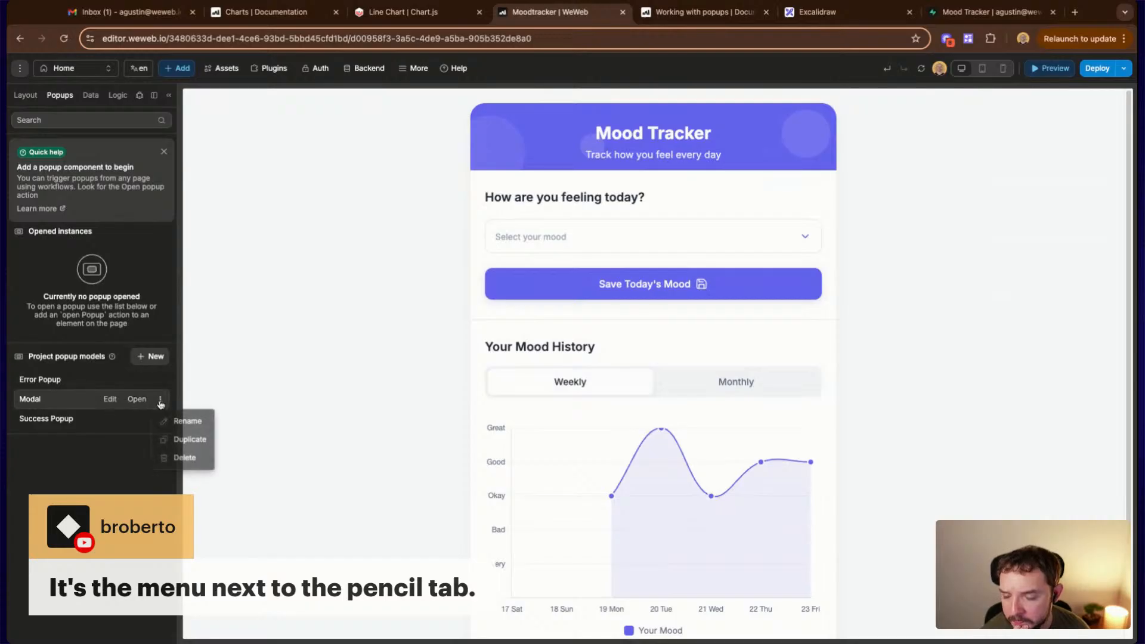
left_click(160, 405)
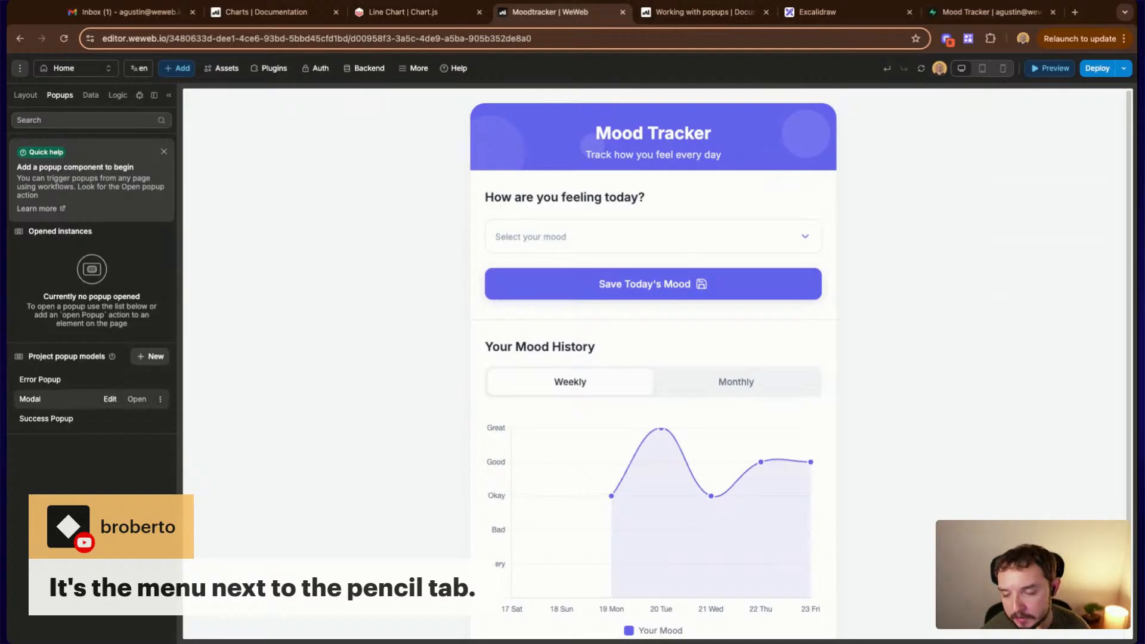
Edit the Modal popup model, set its Title property's default value to "Default Title", and check the saved property
left_click(110, 398)
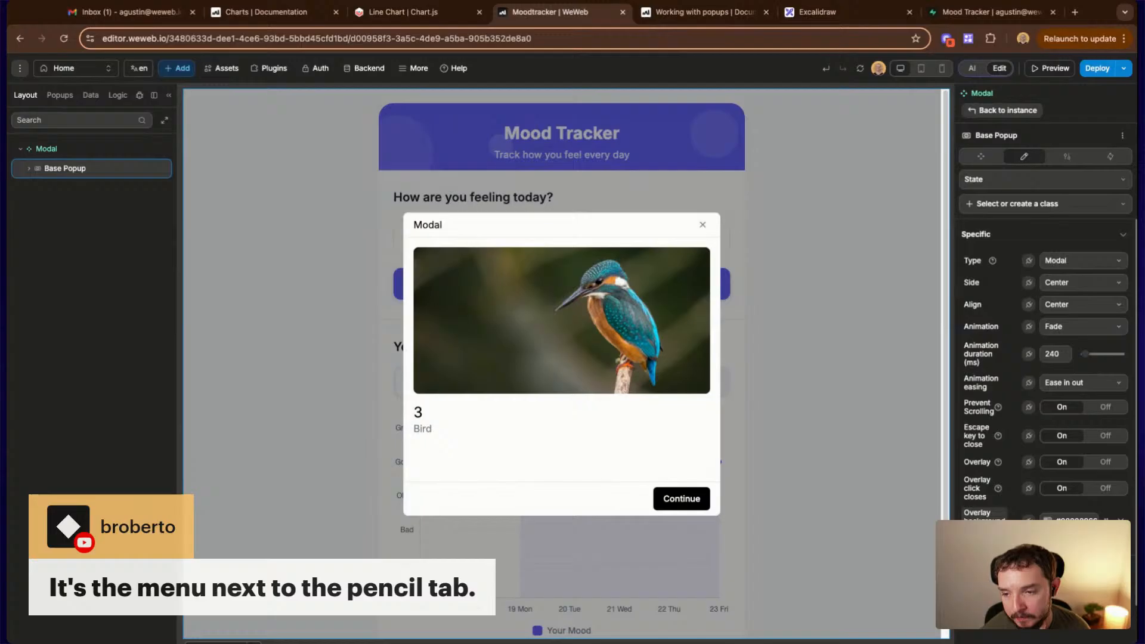
left_click(980, 157)
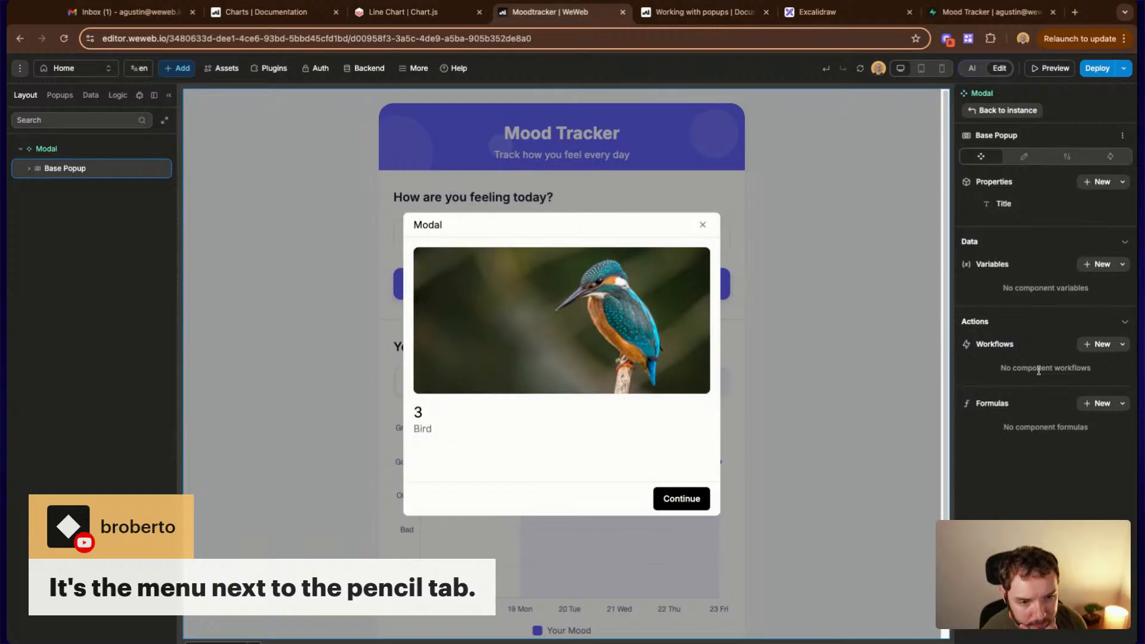
left_click(1004, 204)
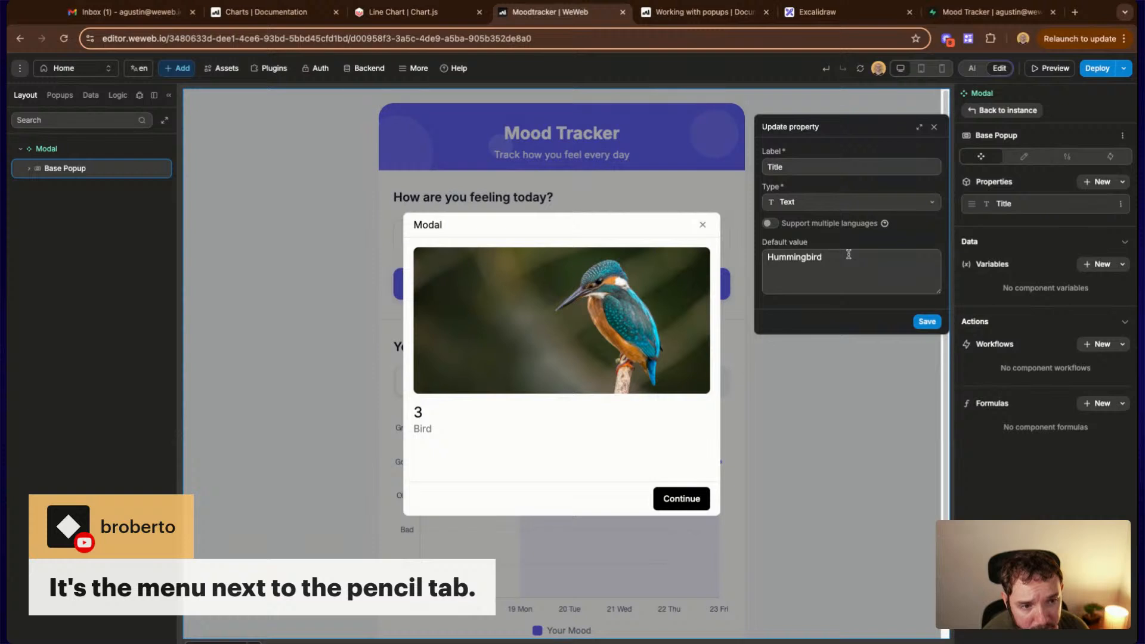
double_click(822, 257)
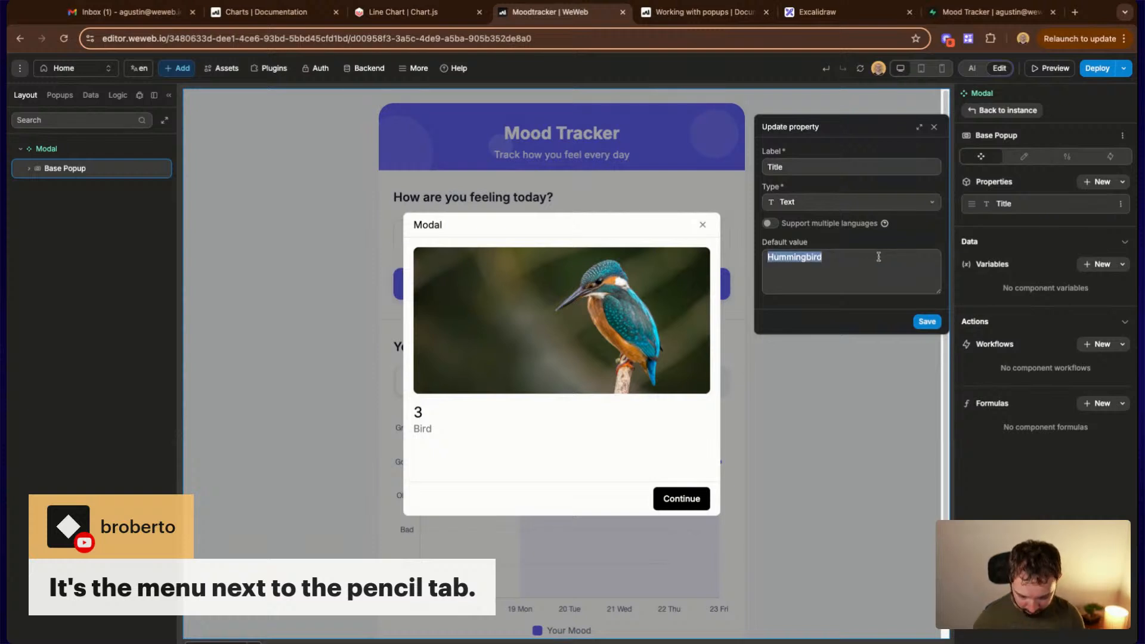
type("Default Title")
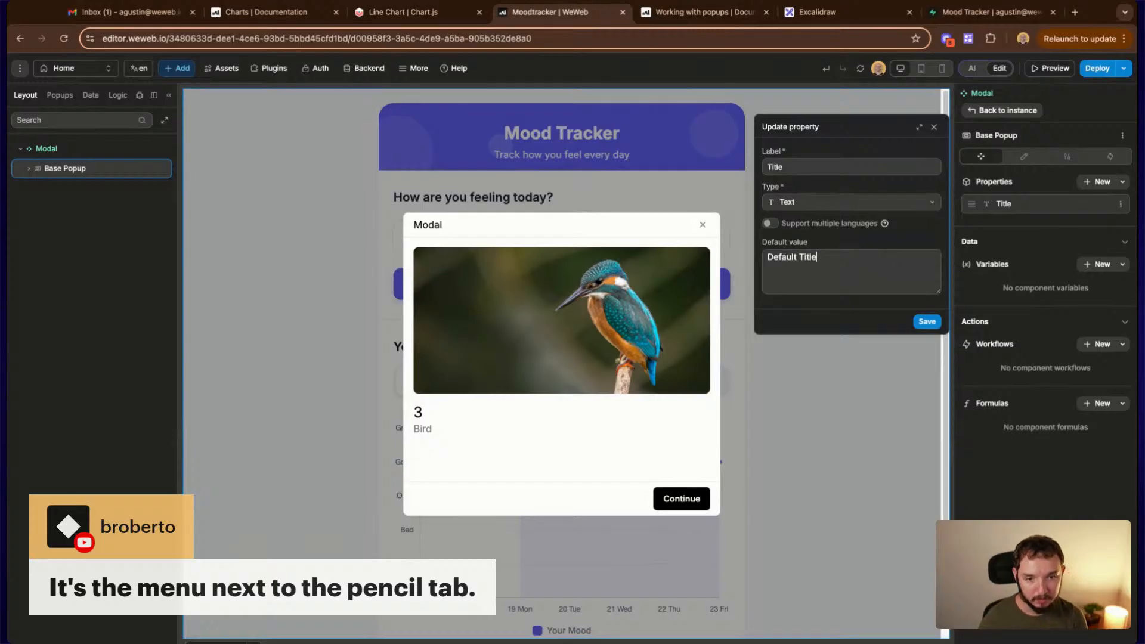
left_click(927, 322)
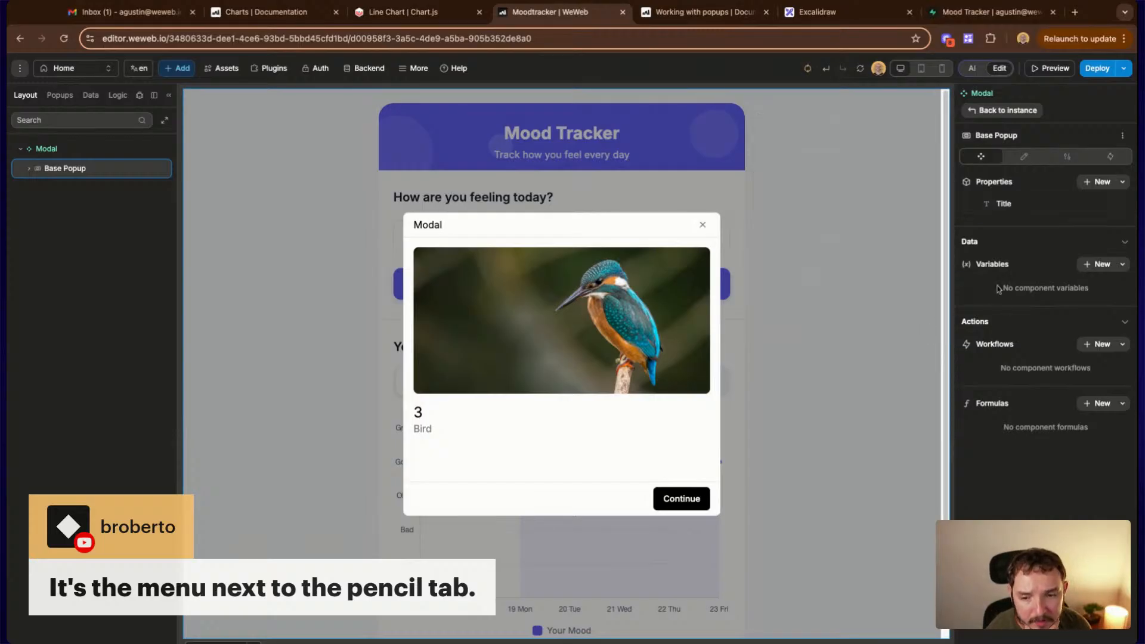
left_click(1004, 203)
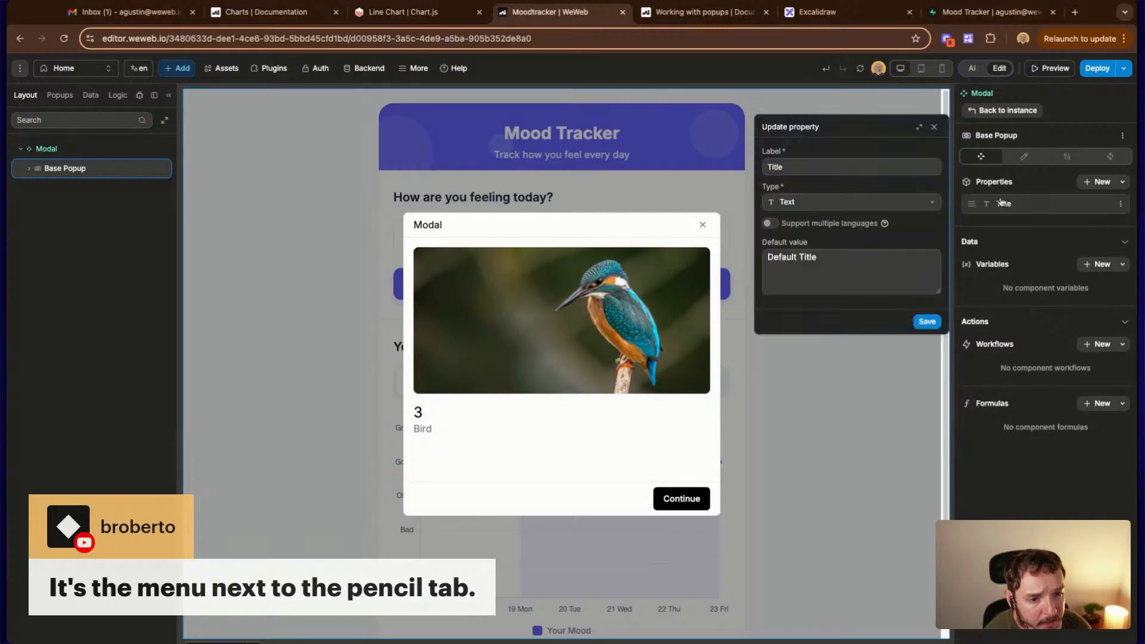
left_click(934, 128)
left_click(1121, 204)
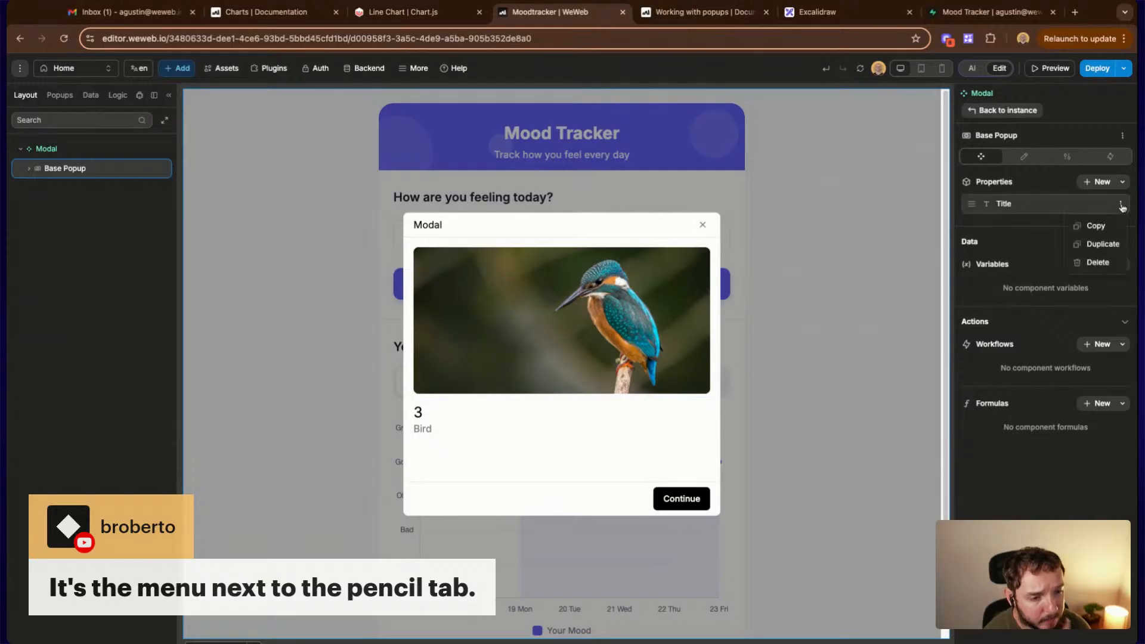
left_click(1008, 210)
left_click(1121, 185)
left_click(1099, 182)
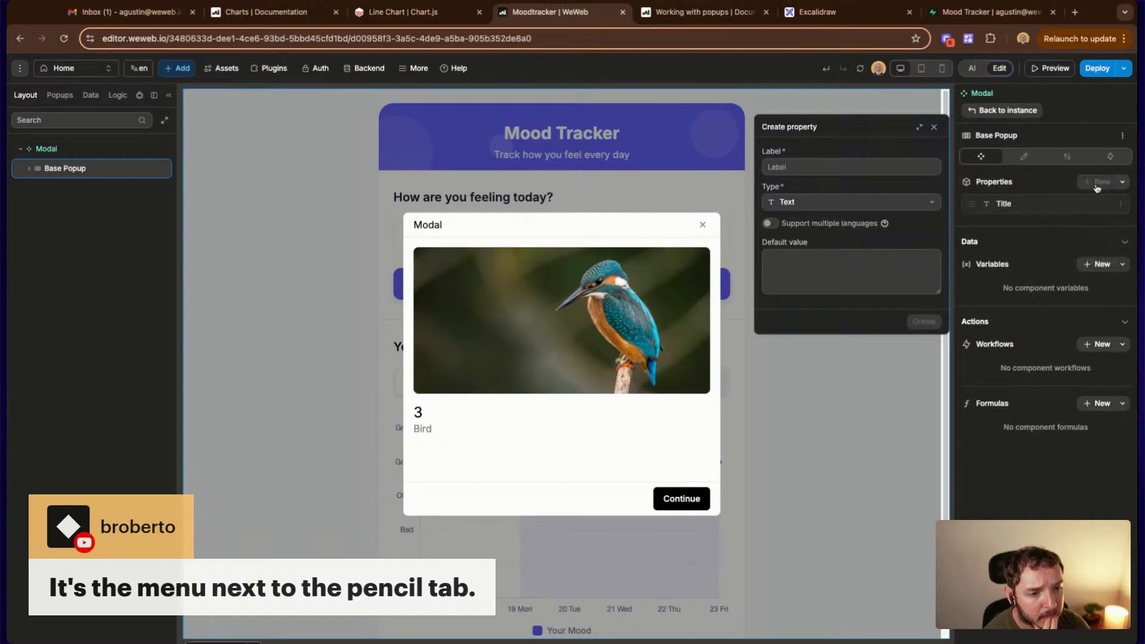
left_click(935, 130)
Create a Text property named Description for the Modal's Base Popup, leaving its default value empty
left_click(1104, 182)
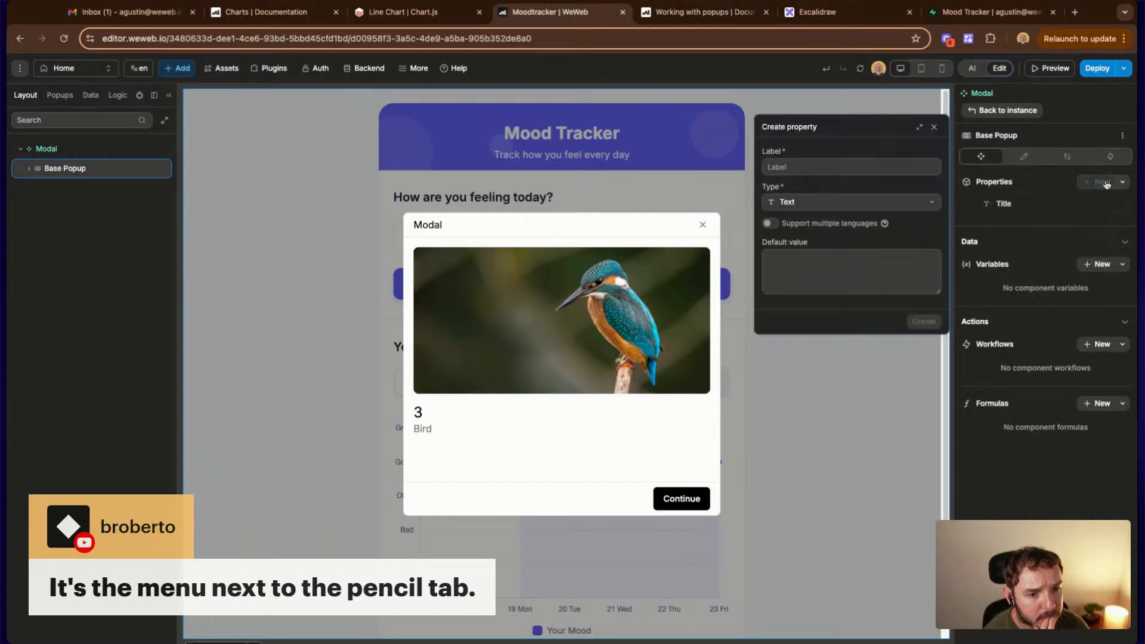
left_click(822, 166)
type("Description")
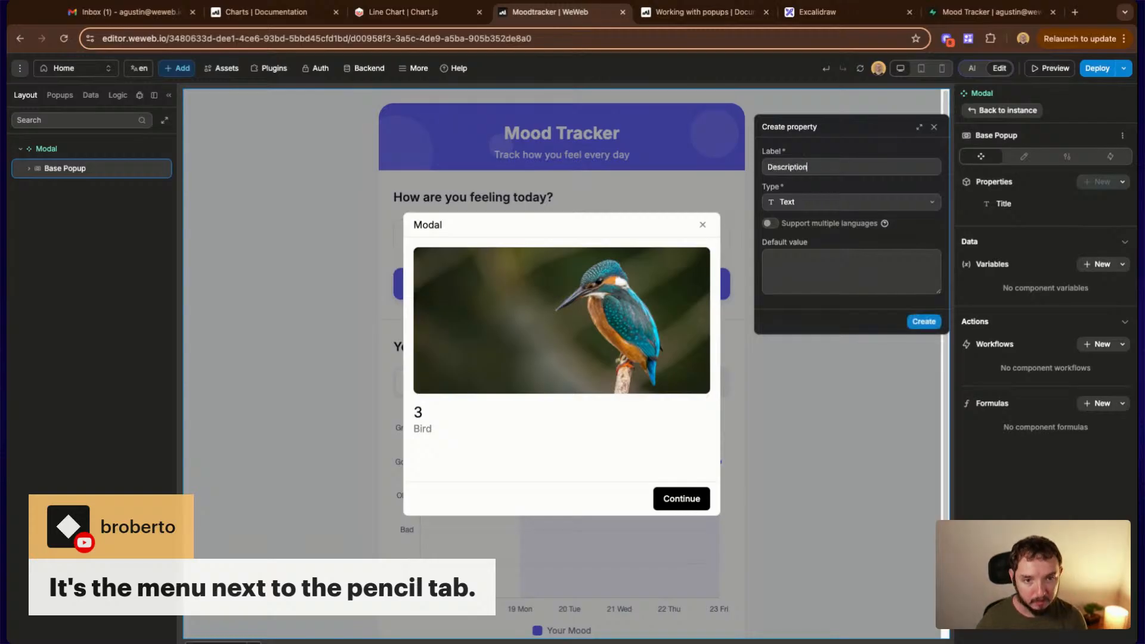
left_click(841, 202)
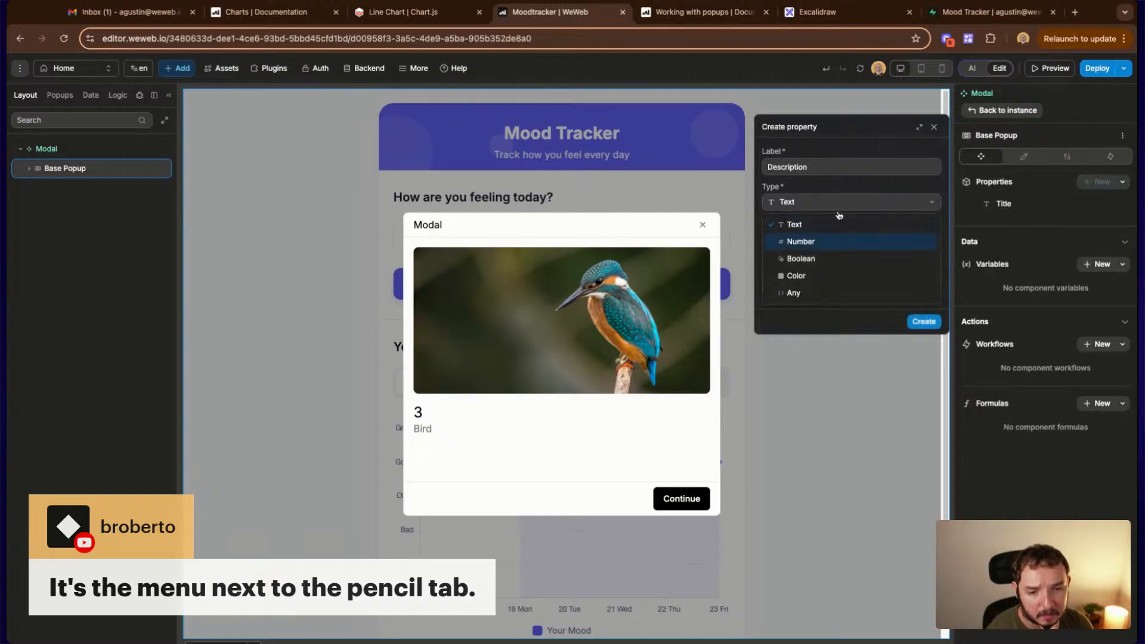
left_click(926, 323)
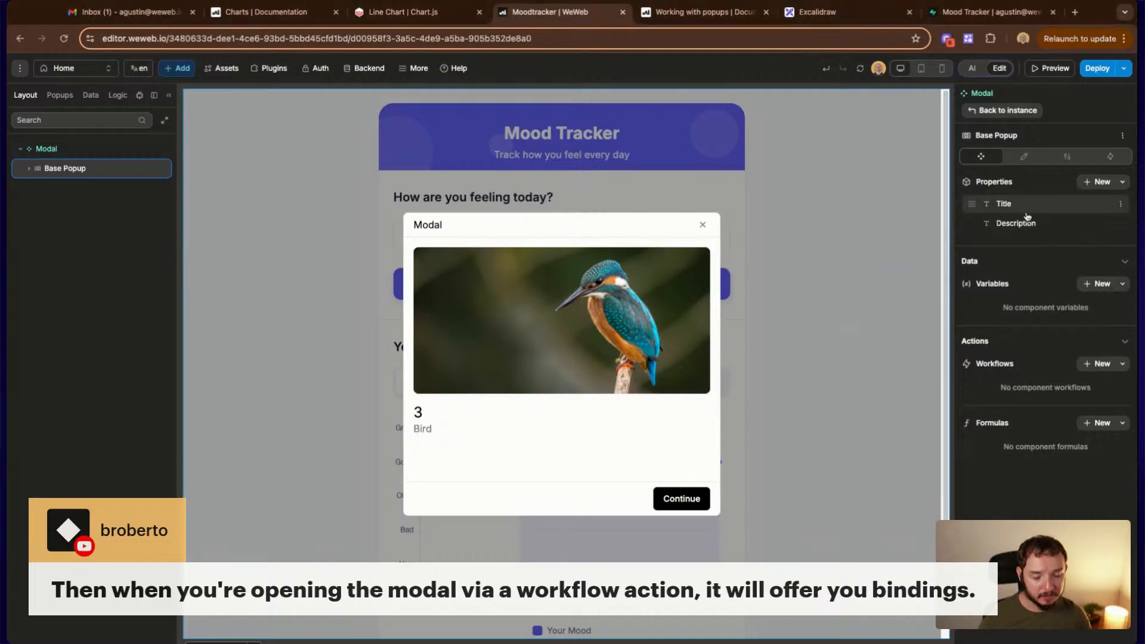
Insert the Title property into the text formula of the modal's heading below the image
left_click(1023, 156)
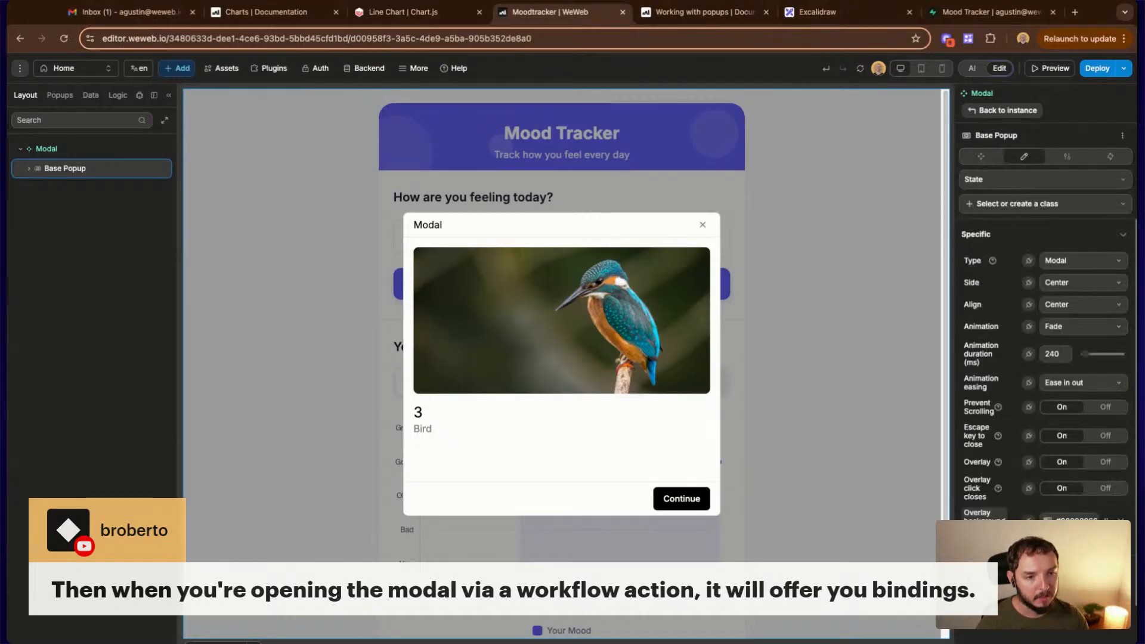
left_click(1067, 157)
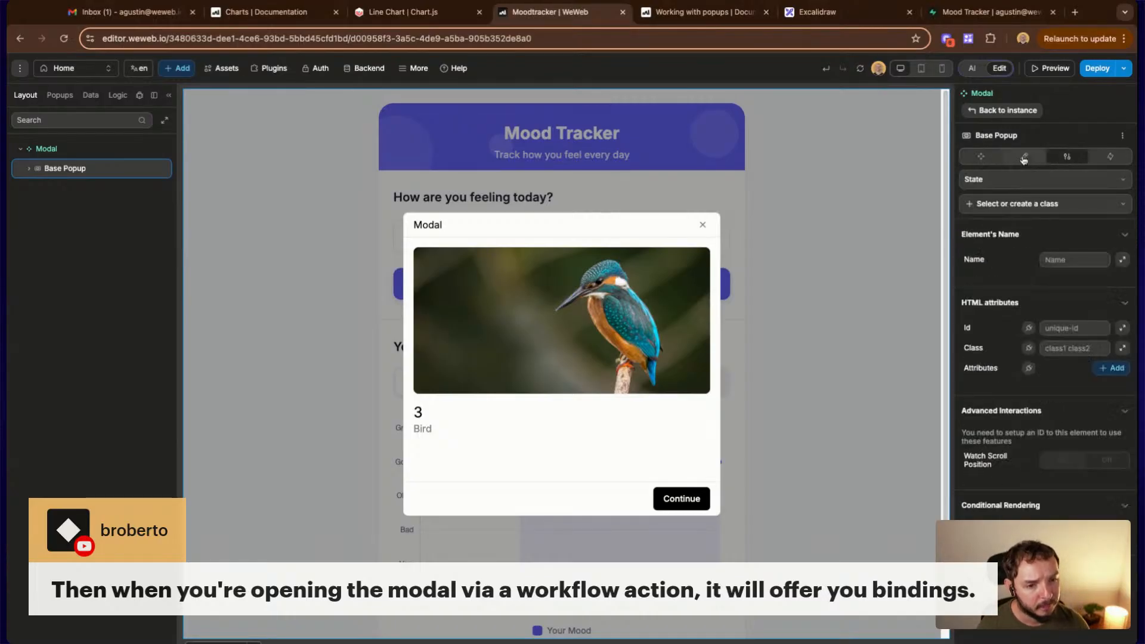
left_click(980, 157)
left_click(417, 412)
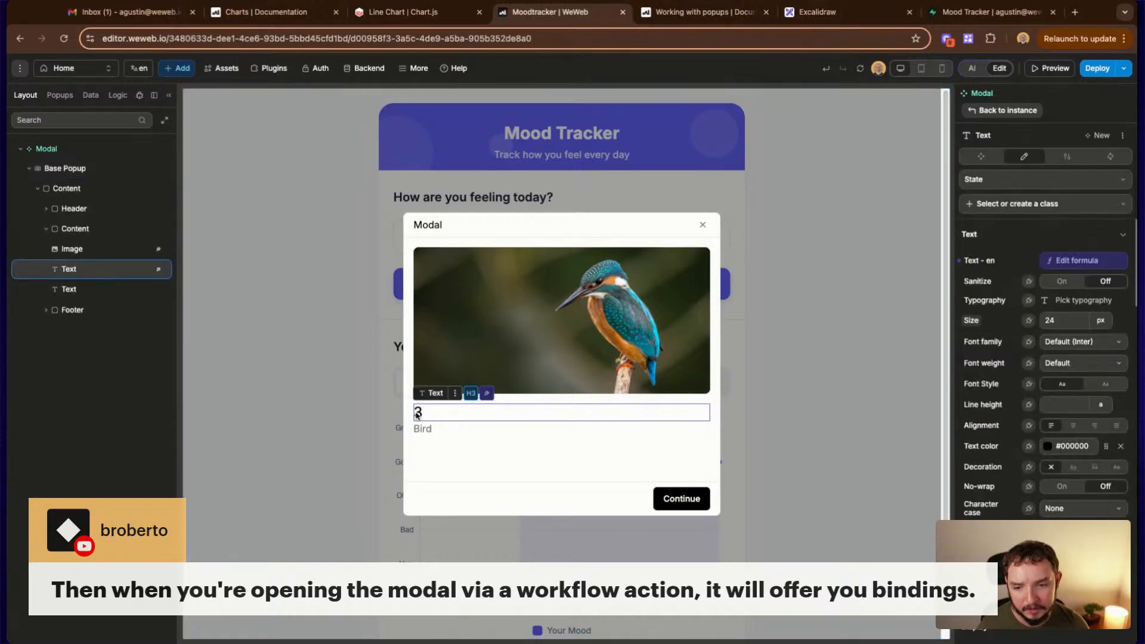
left_click(1066, 261)
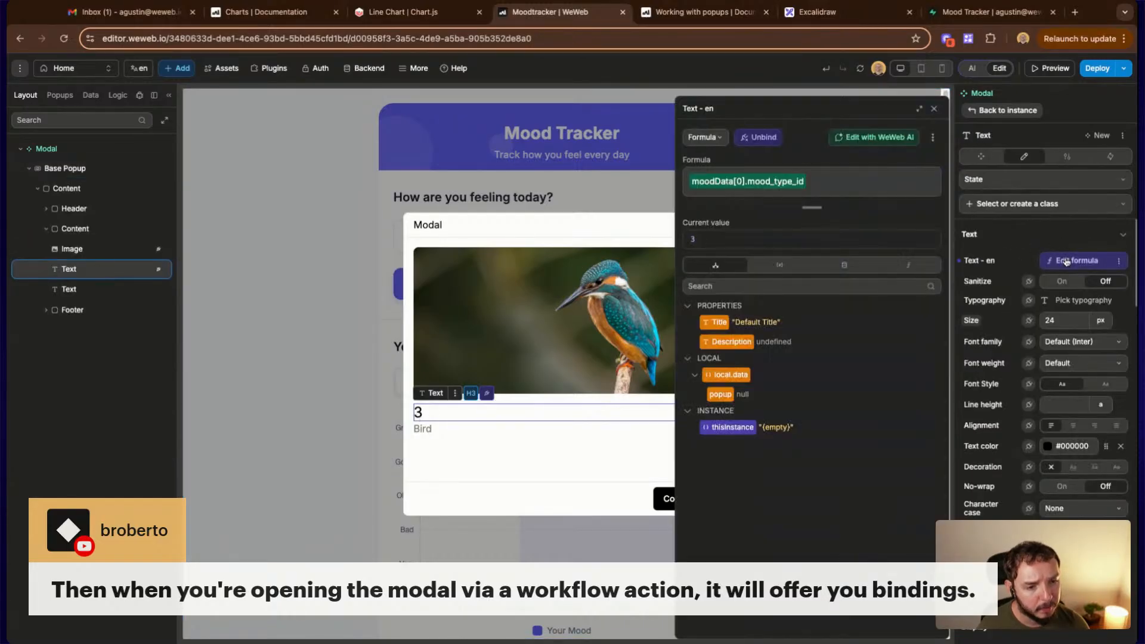
left_click(714, 322)
Bind the modal's Bird text to the Description property
left_click(586, 408)
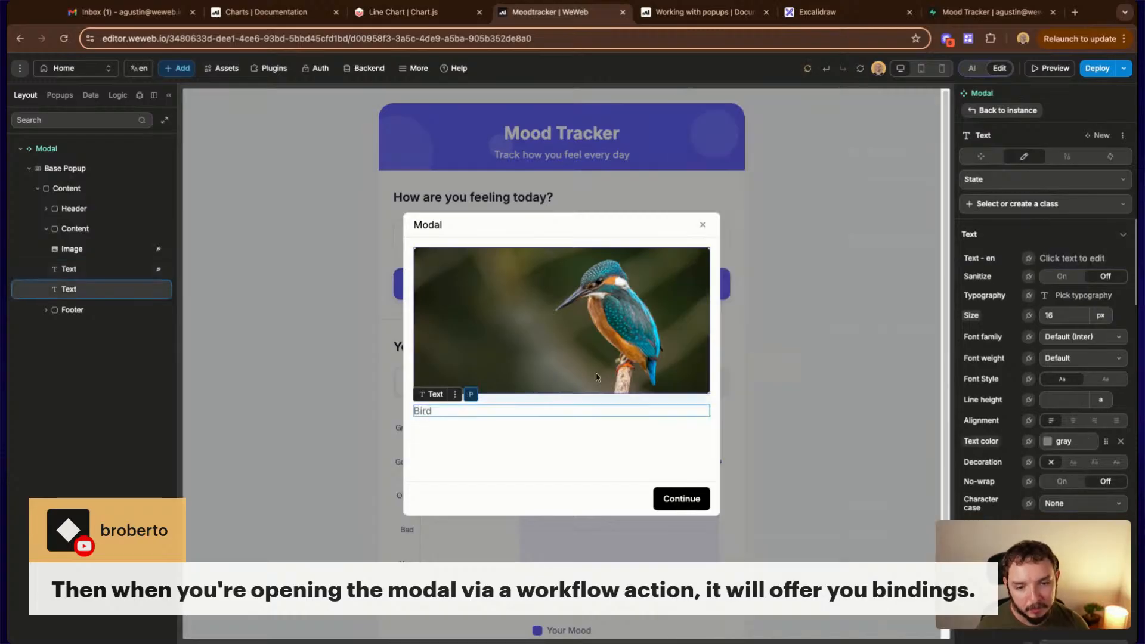
left_click(1030, 260)
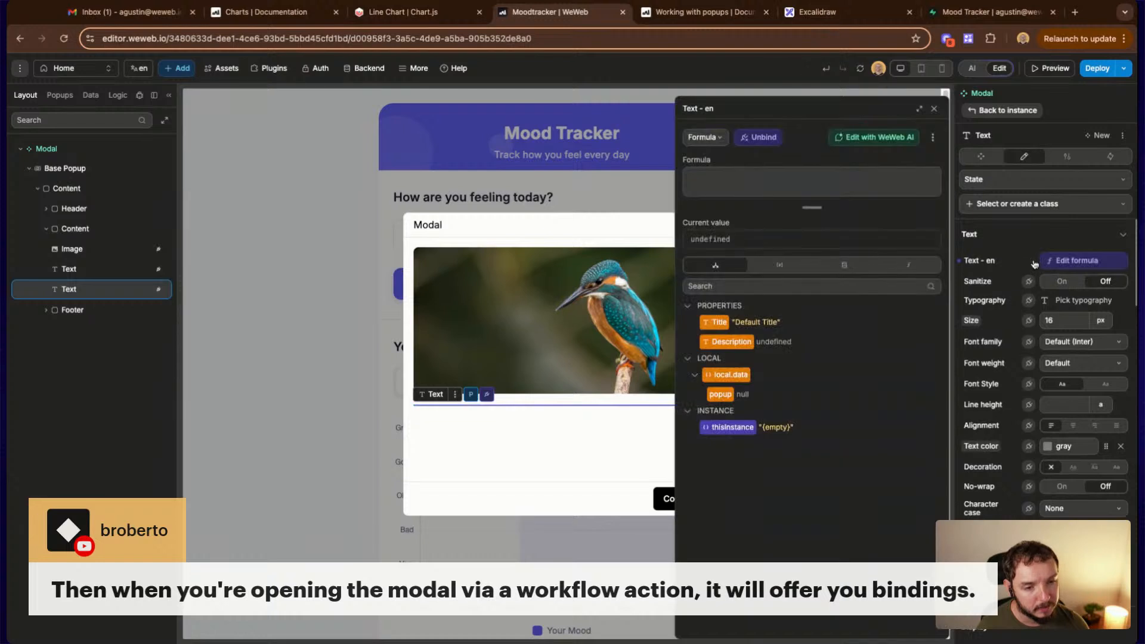
left_click(730, 342)
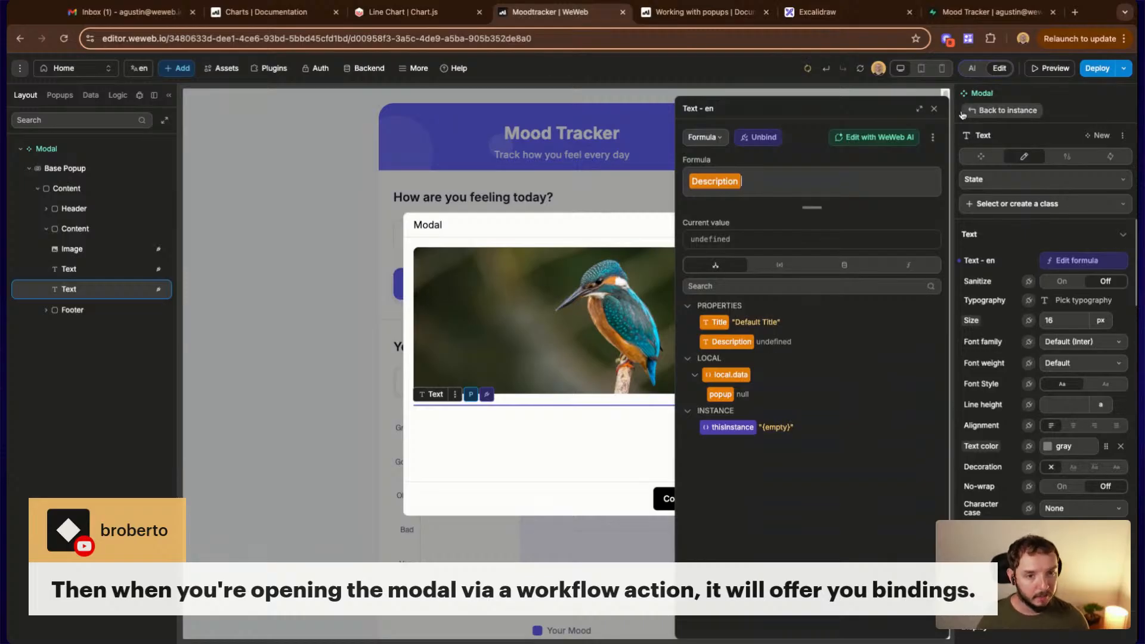
left_click(933, 108)
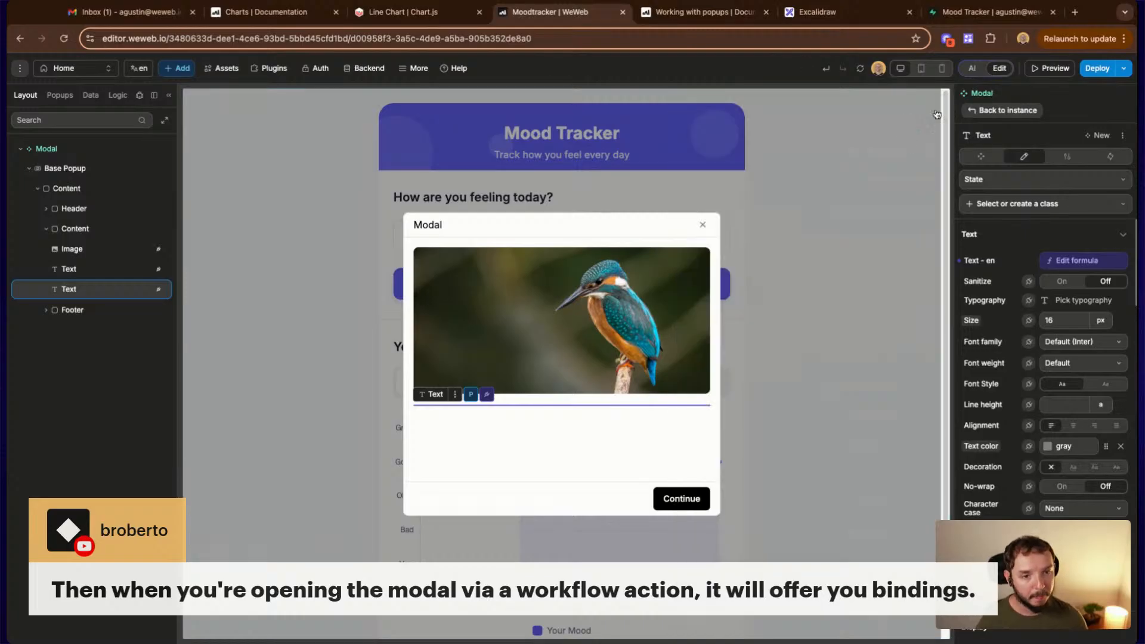
Preview the page, close the open modal, and return to edit mode
left_click(1054, 68)
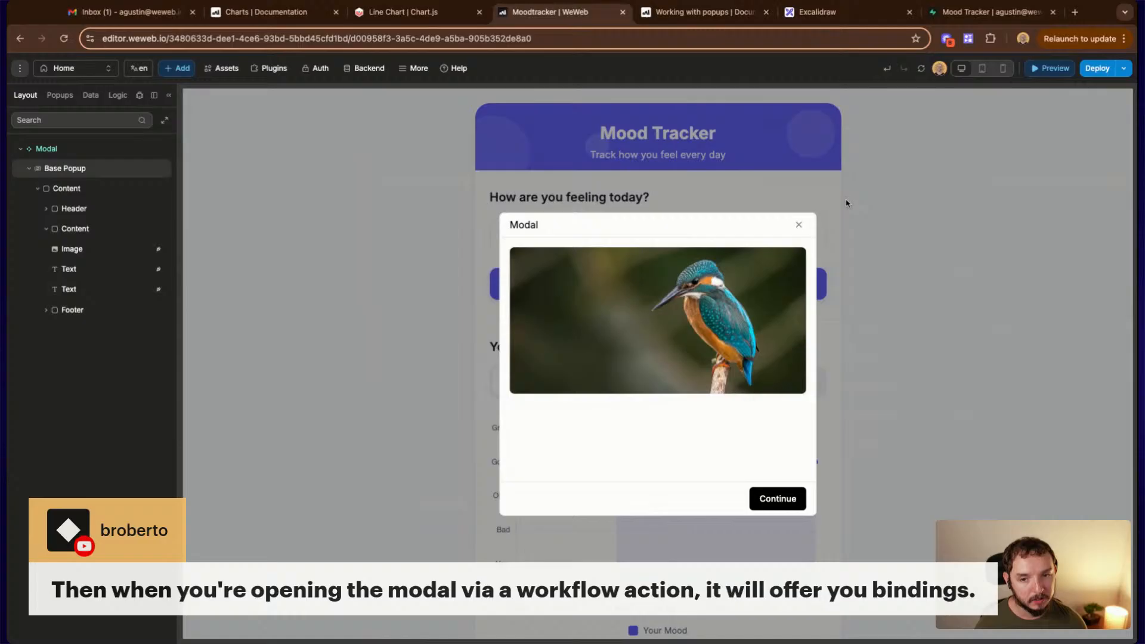
left_click(797, 225)
left_click(1036, 73)
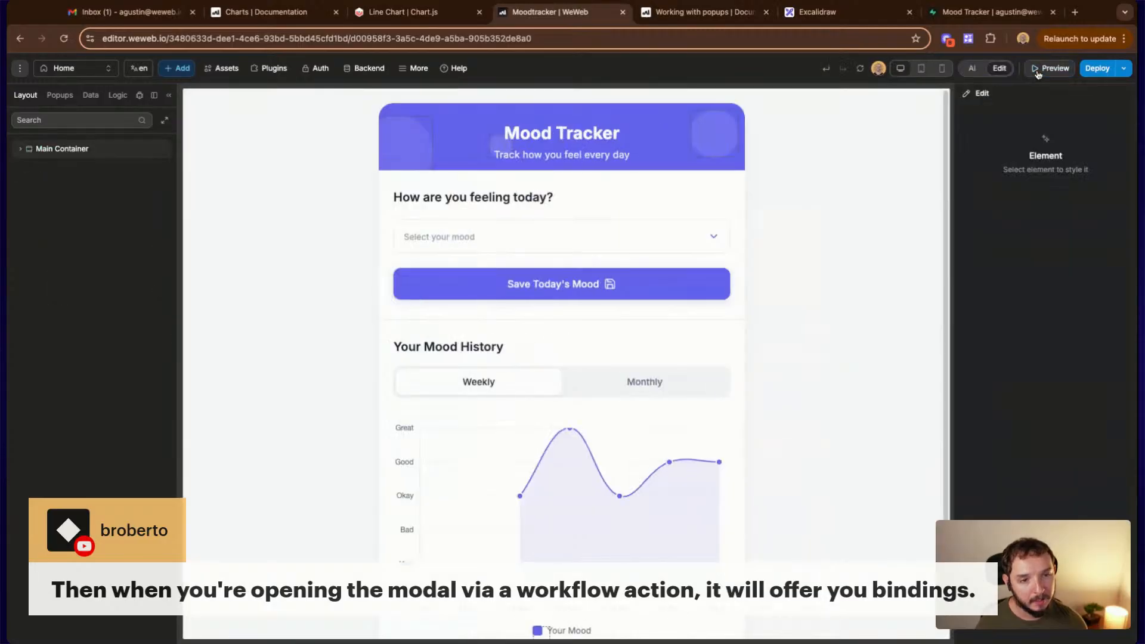
Add a basic Button element to the page between the mood input section and Your Mood History
scroll(833, 221, "down", 1)
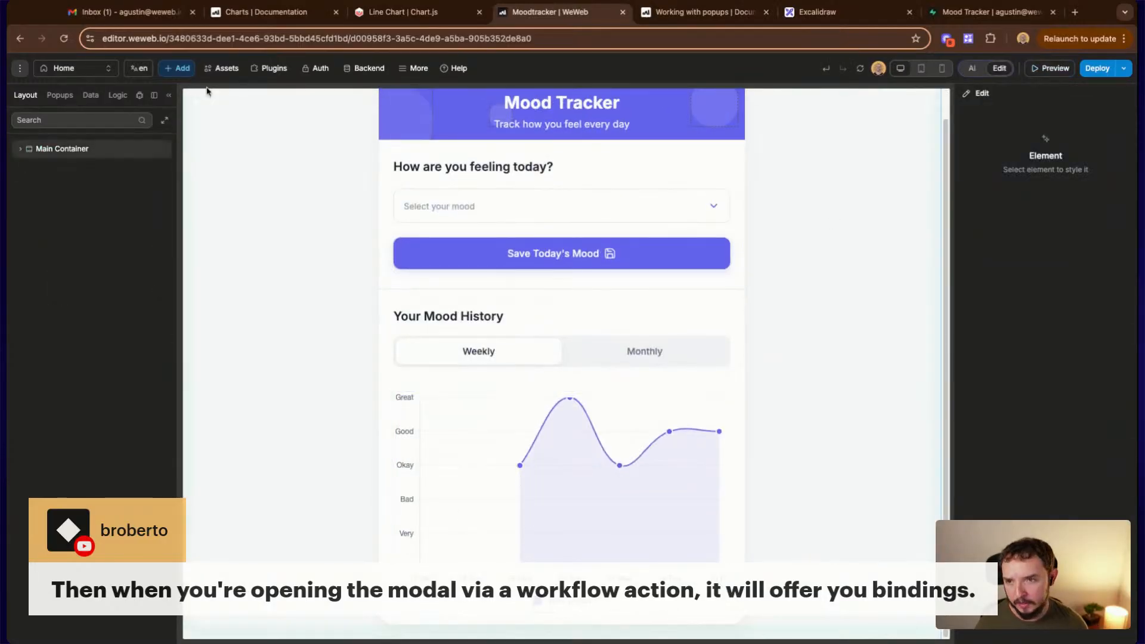
left_click(176, 68)
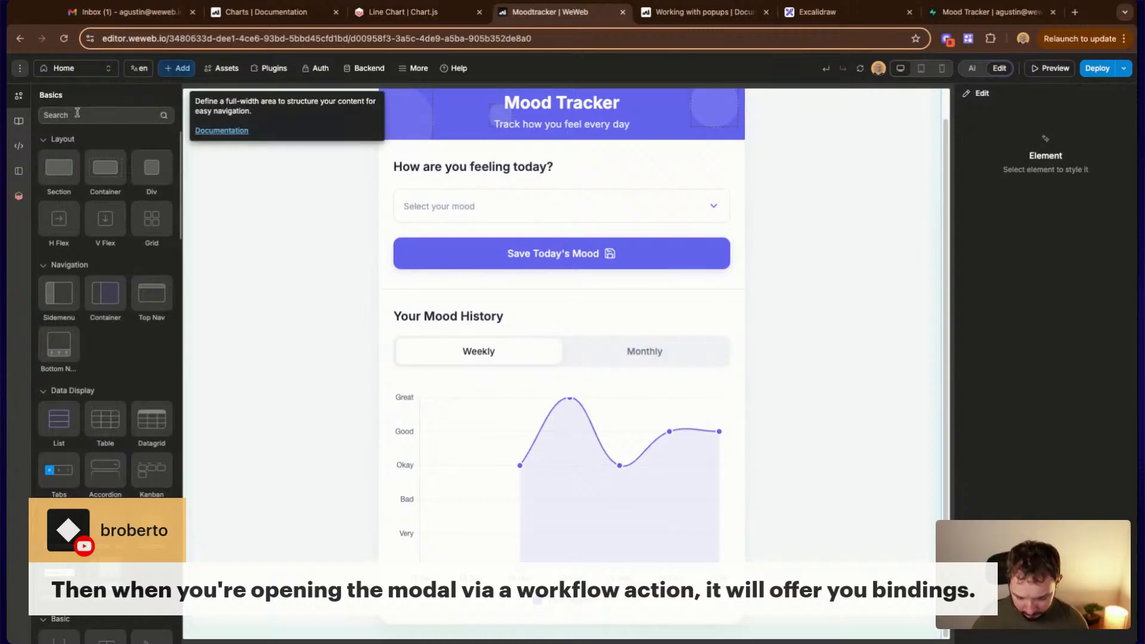
type("button")
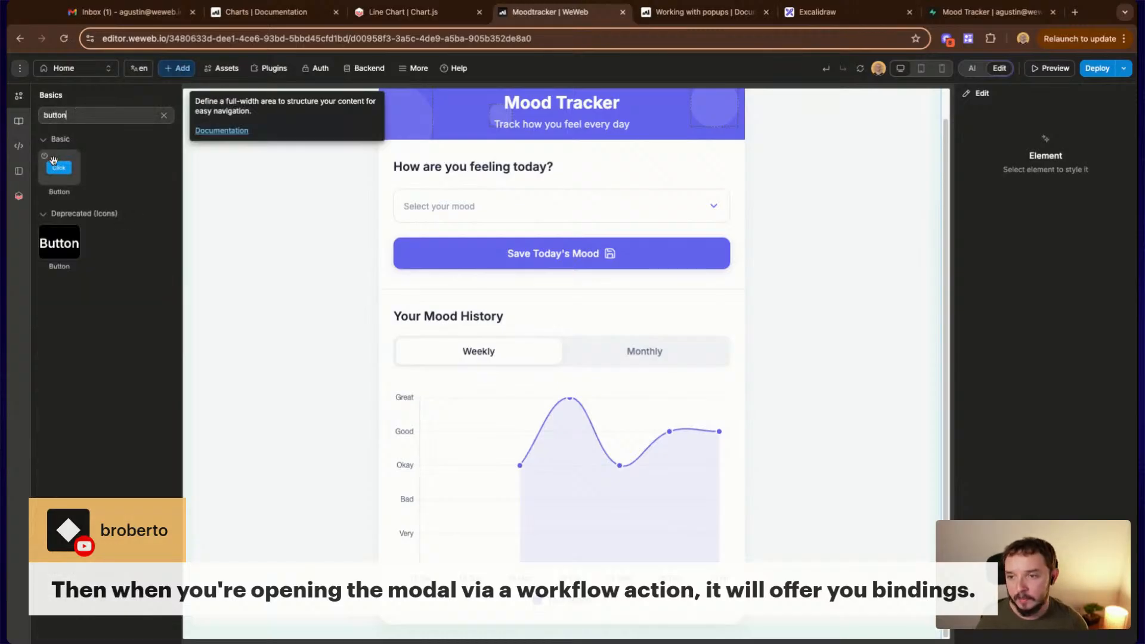
left_click_drag(54, 161, 431, 291)
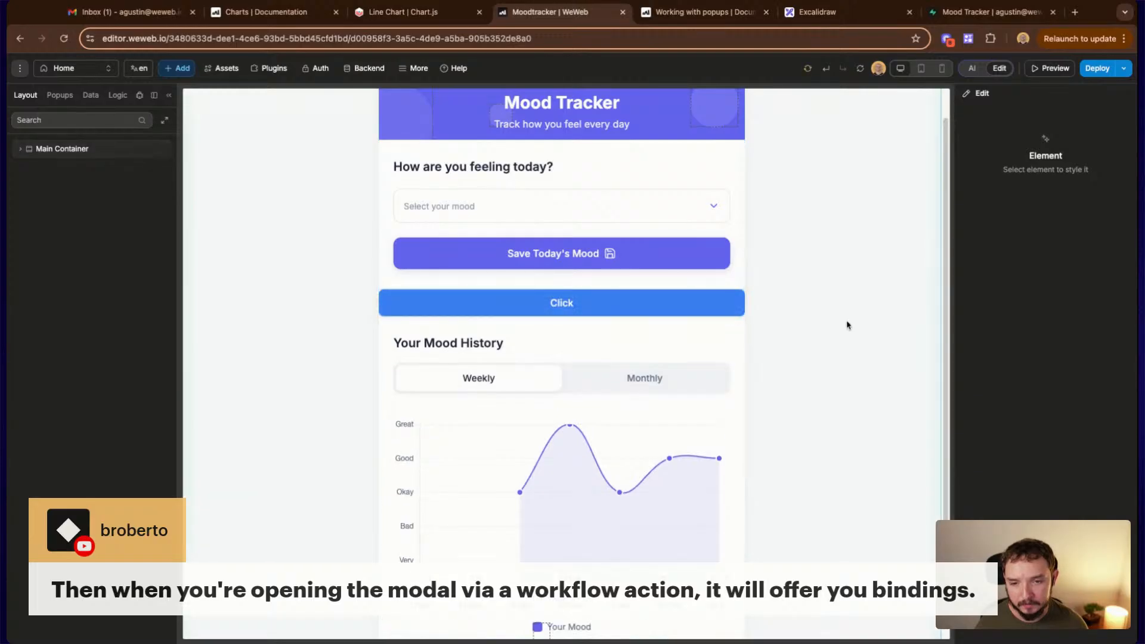
Create an On click workflow for the new Click button with an Open popup action using the Modal popup model
left_click(647, 302)
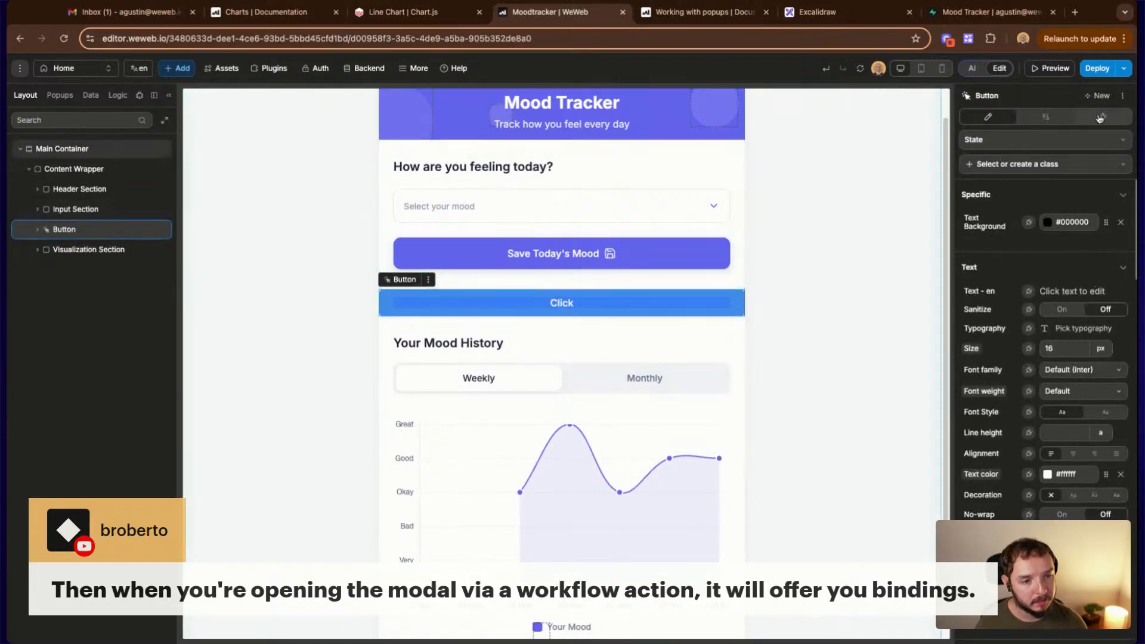
left_click(1046, 119)
left_click(1086, 141)
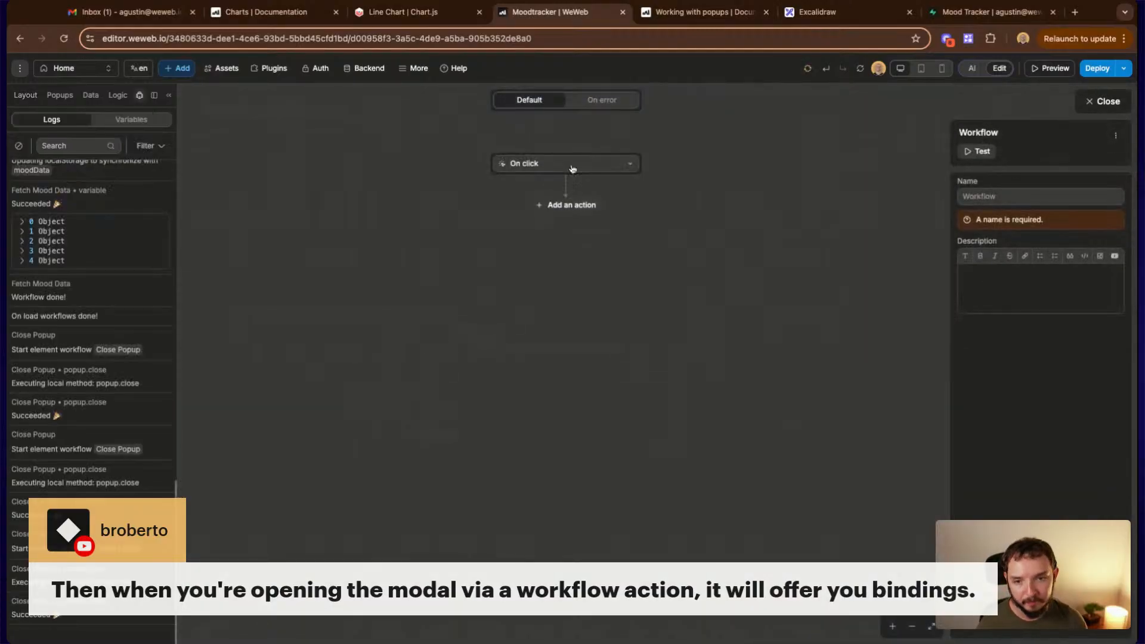
left_click(574, 205)
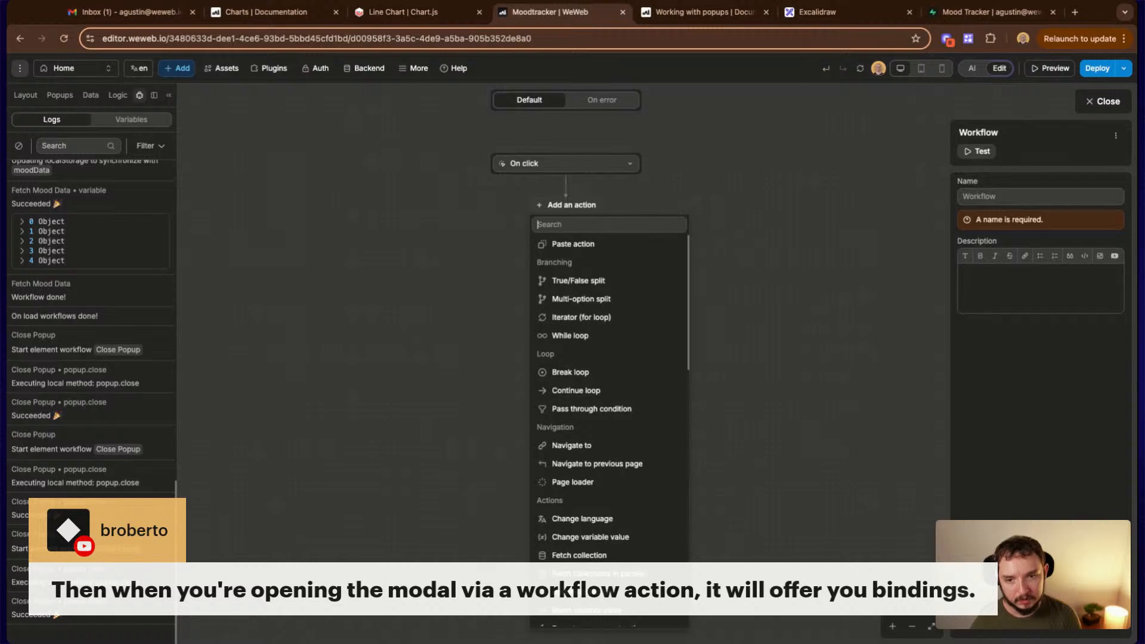
type("po")
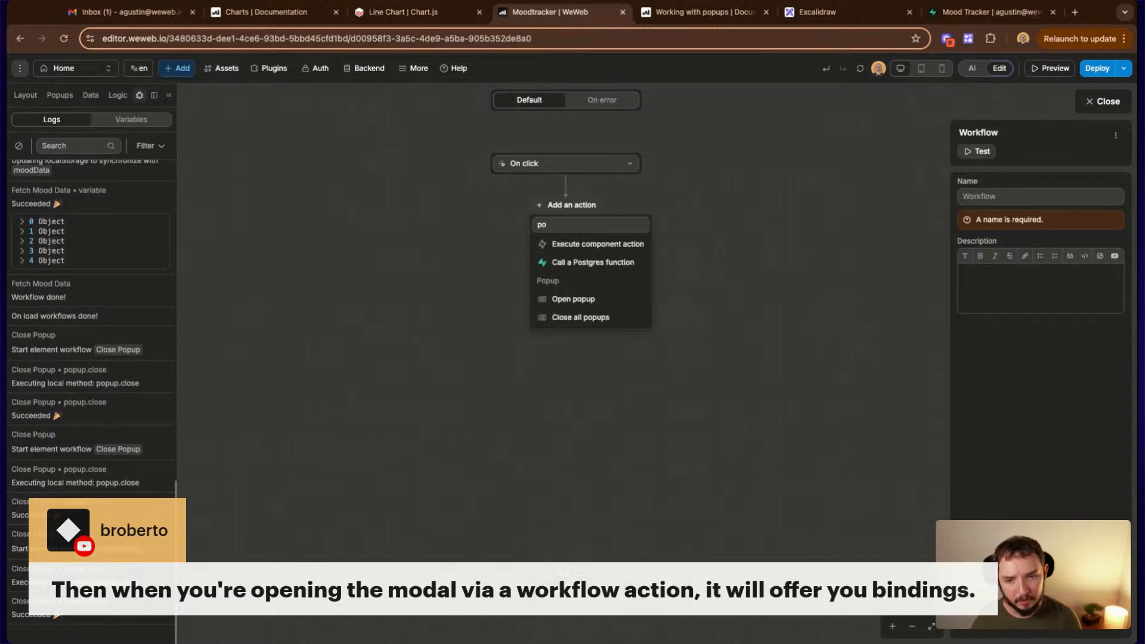
left_click(593, 300)
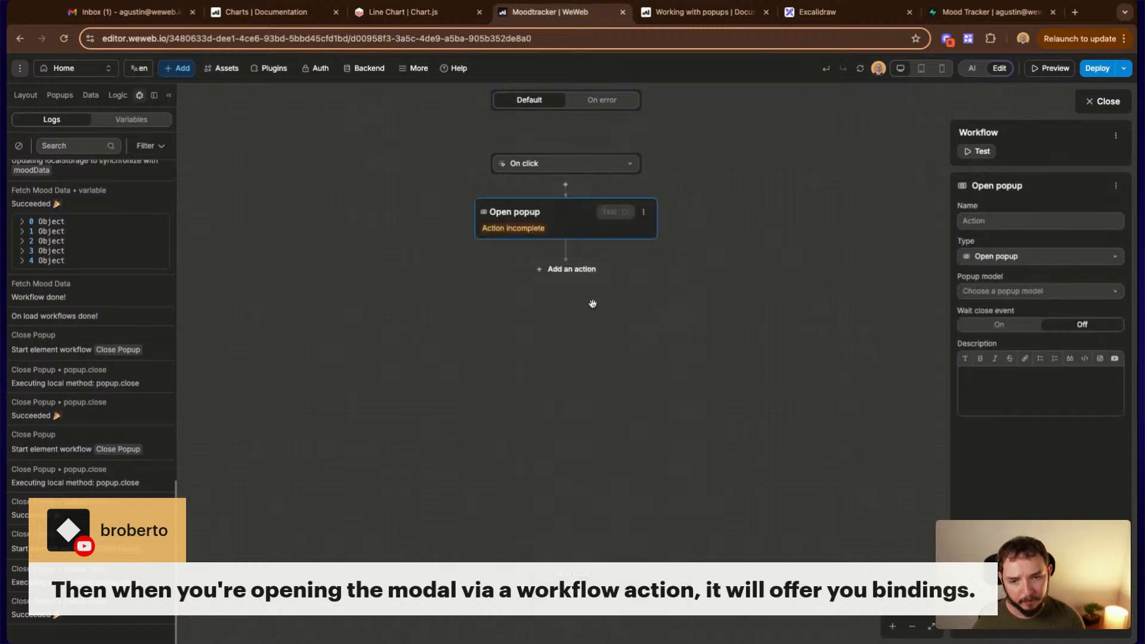
left_click(1020, 293)
left_click(1006, 330)
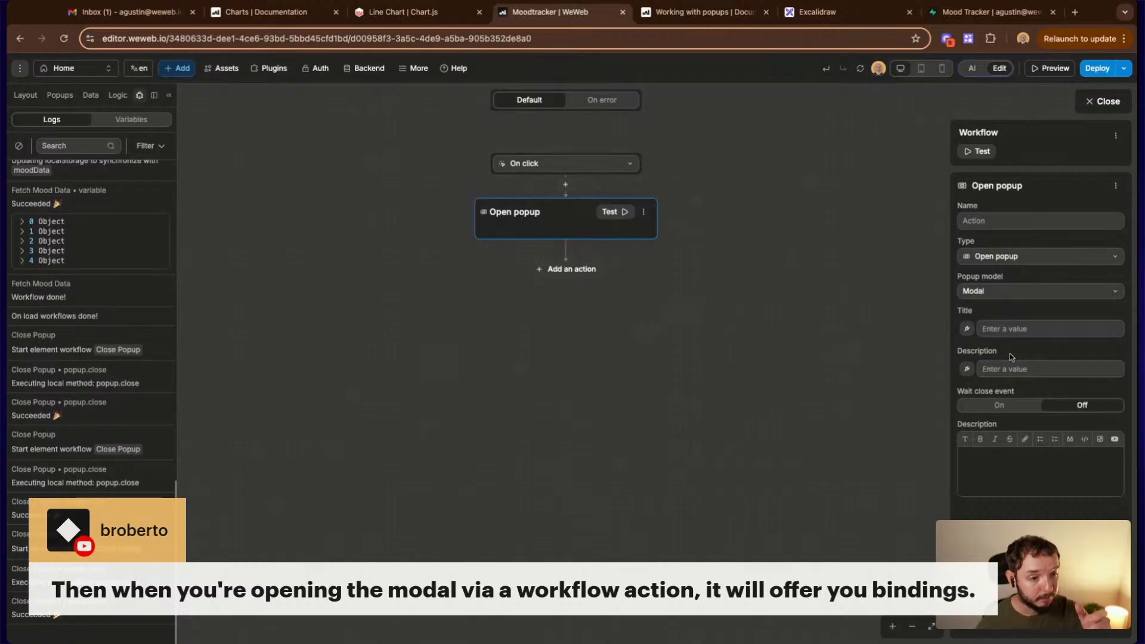
Set the Open popup action's Title to "Amazing new title" and Description to "Amazing Description", and close the workflow editor
left_click(1015, 333)
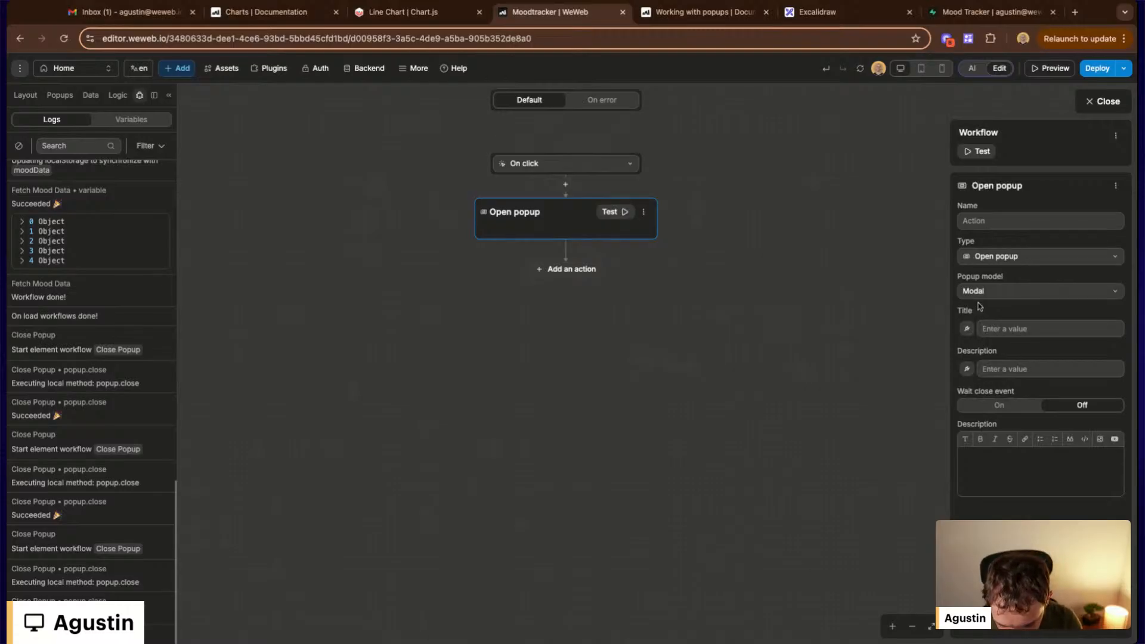
type("Amazing new t")
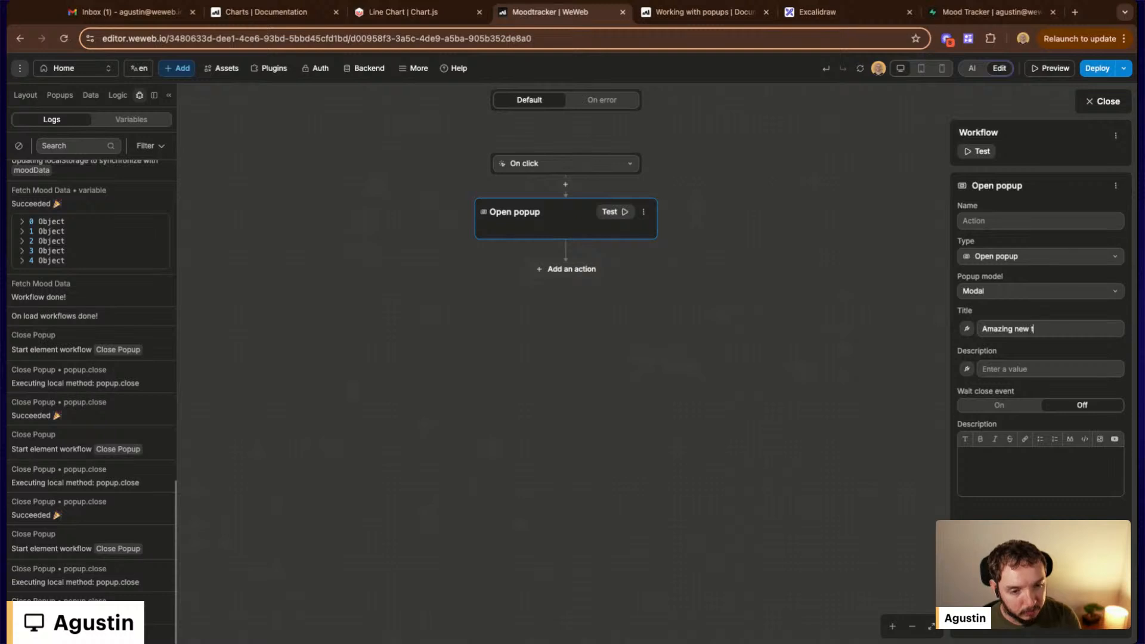
type("itle")
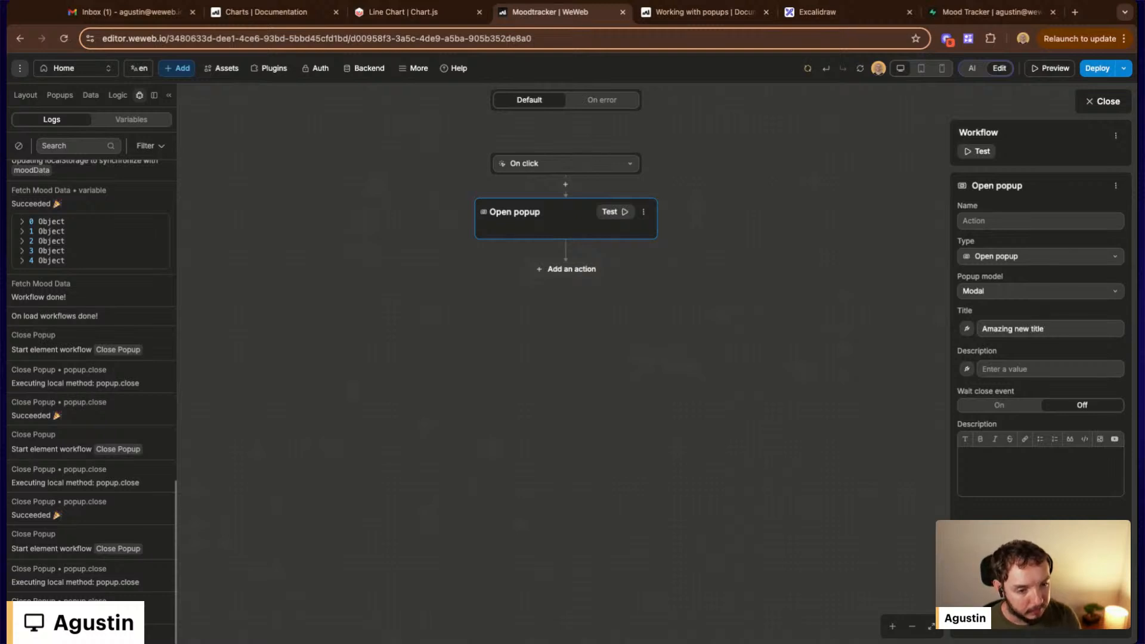
left_click(1012, 364)
type("Ama")
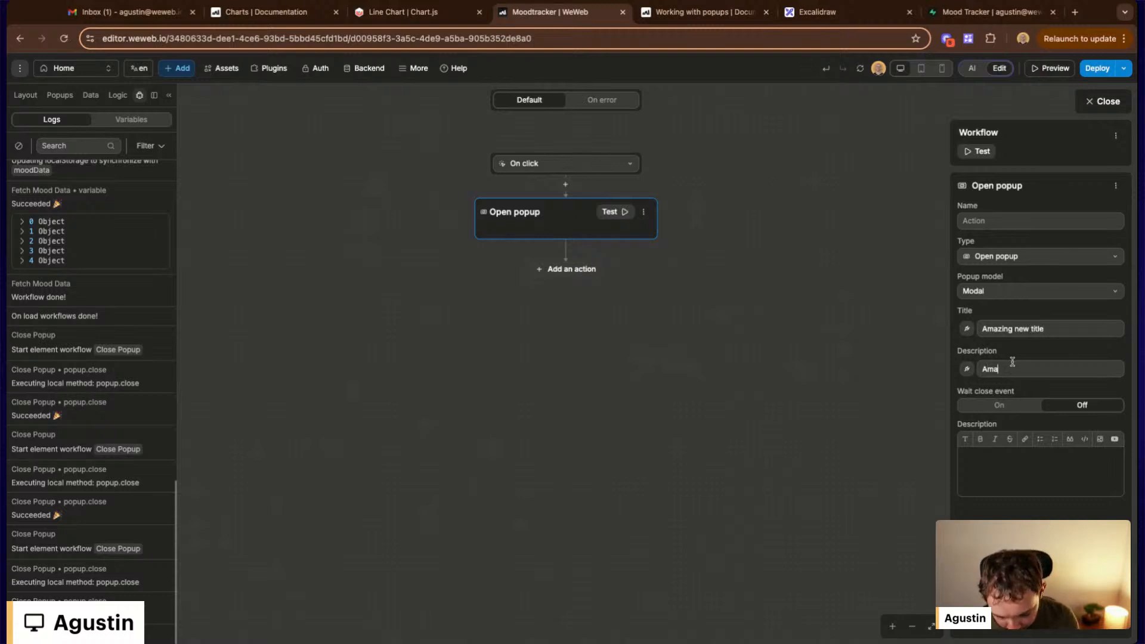
type("zing Desc")
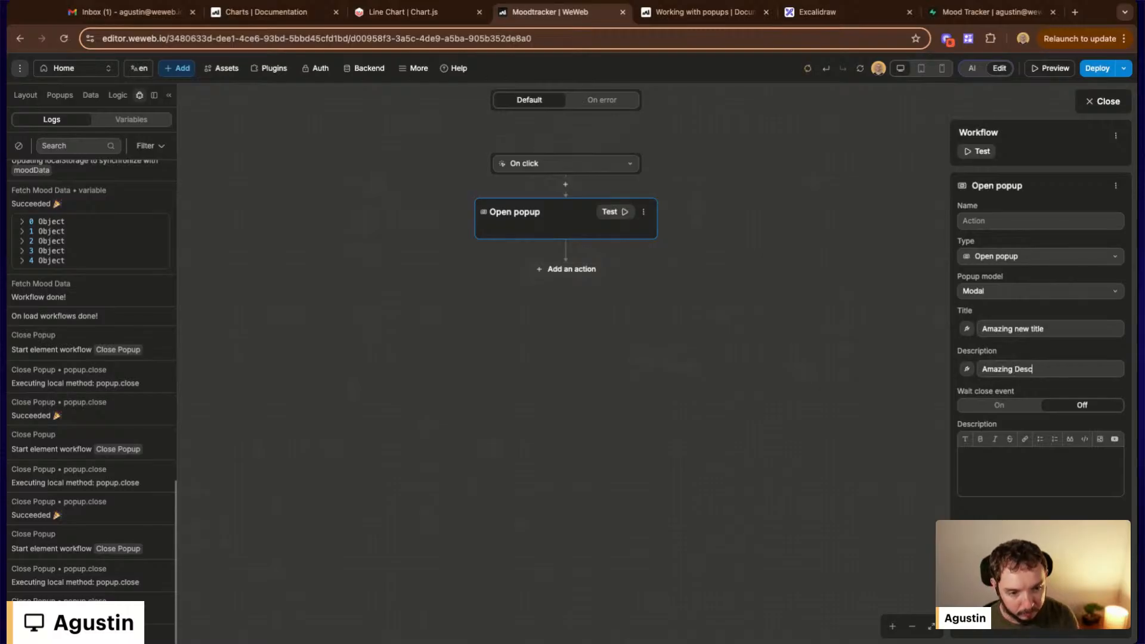
type("ription")
left_click(703, 280)
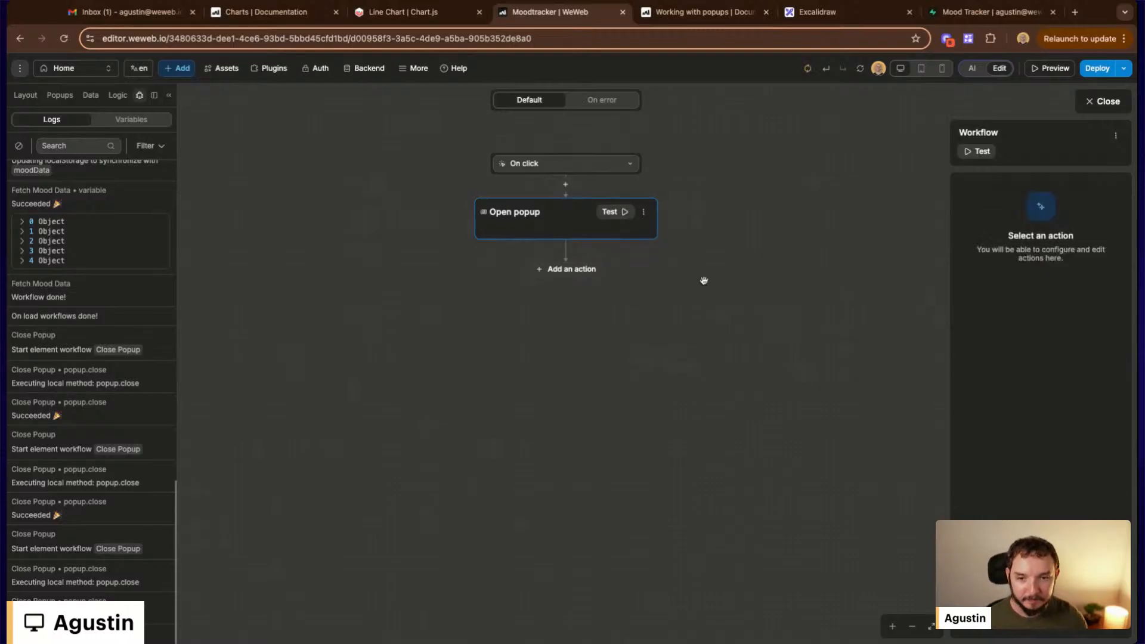
left_click(1103, 101)
Preview the page, open the modal with the Click button to check its texts, and return to edit mode
left_click(1051, 68)
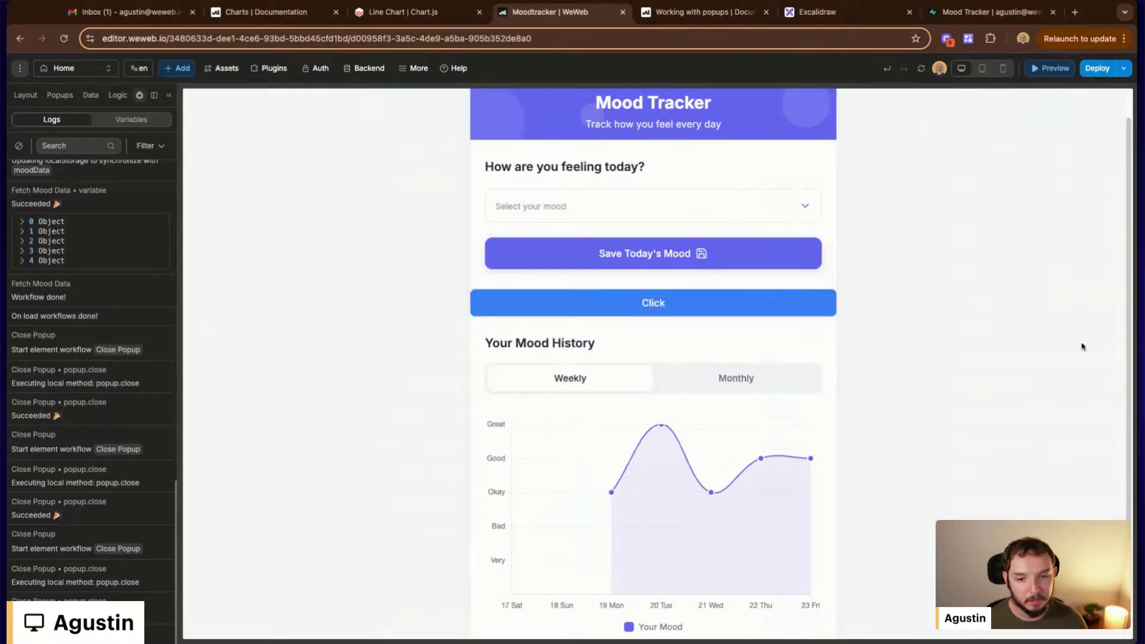
left_click(662, 303)
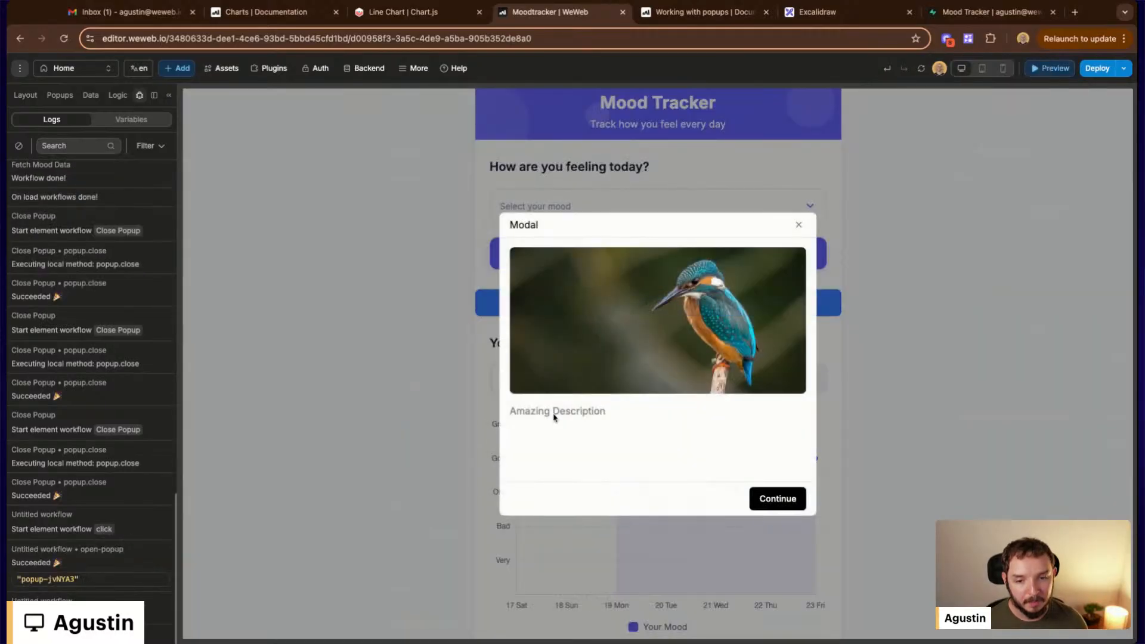
left_click_drag(509, 409, 605, 409)
left_click(528, 405)
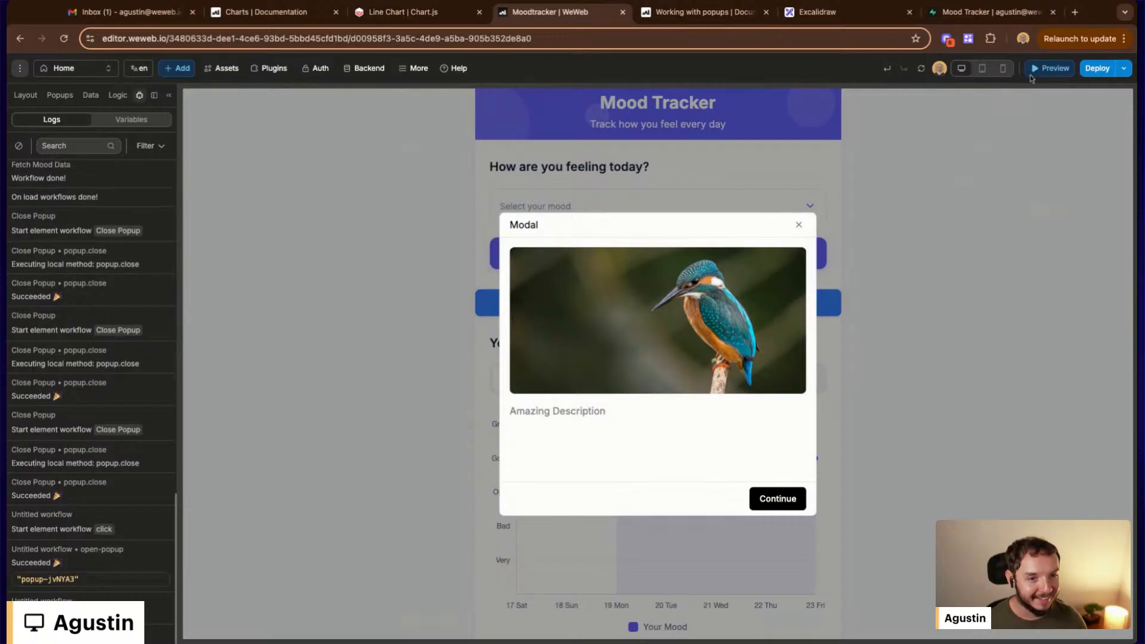
left_click(1048, 67)
Edit the Modal's heading formula below the image, removing moodData[0].mood_type_id so only the Title property remains
left_click(433, 413)
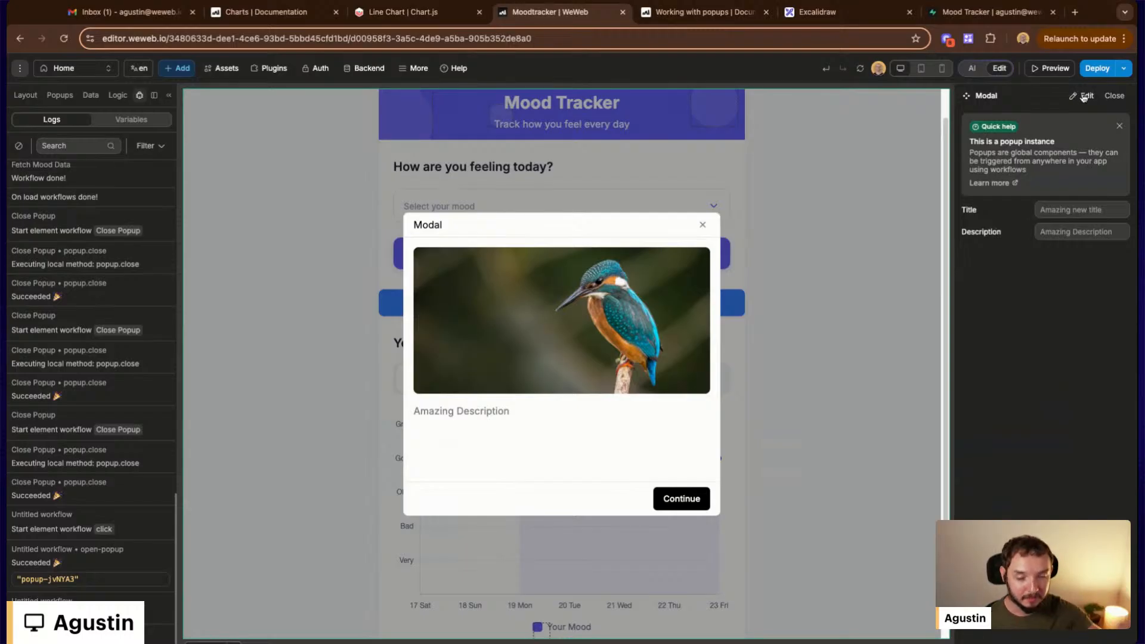
left_click(1084, 97)
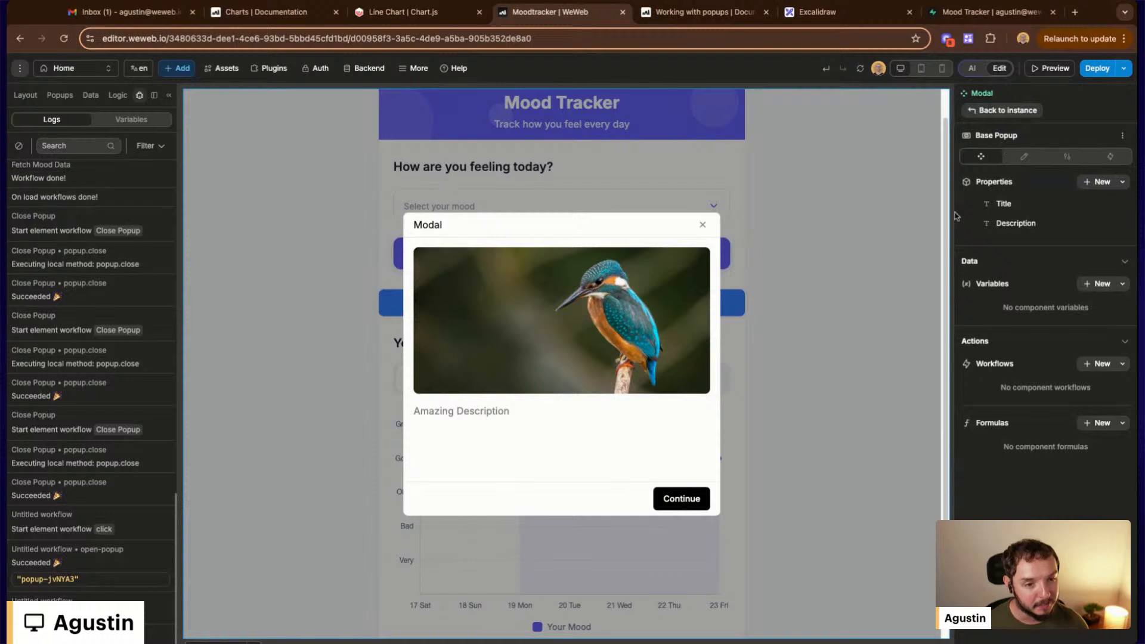
left_click(1032, 161)
left_click(995, 158)
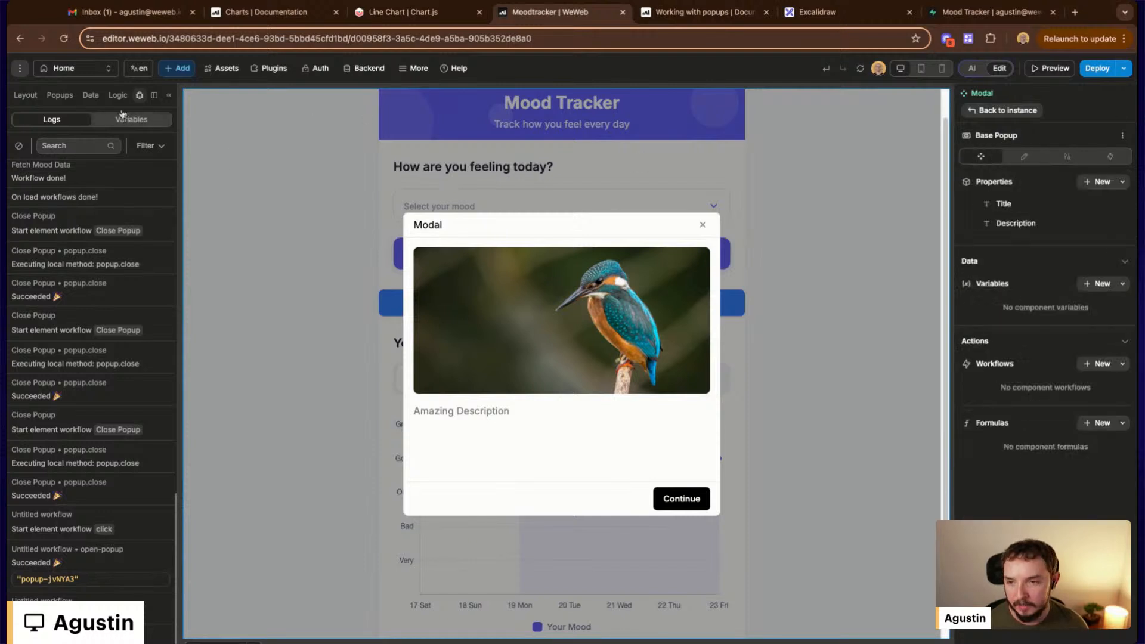
left_click(25, 98)
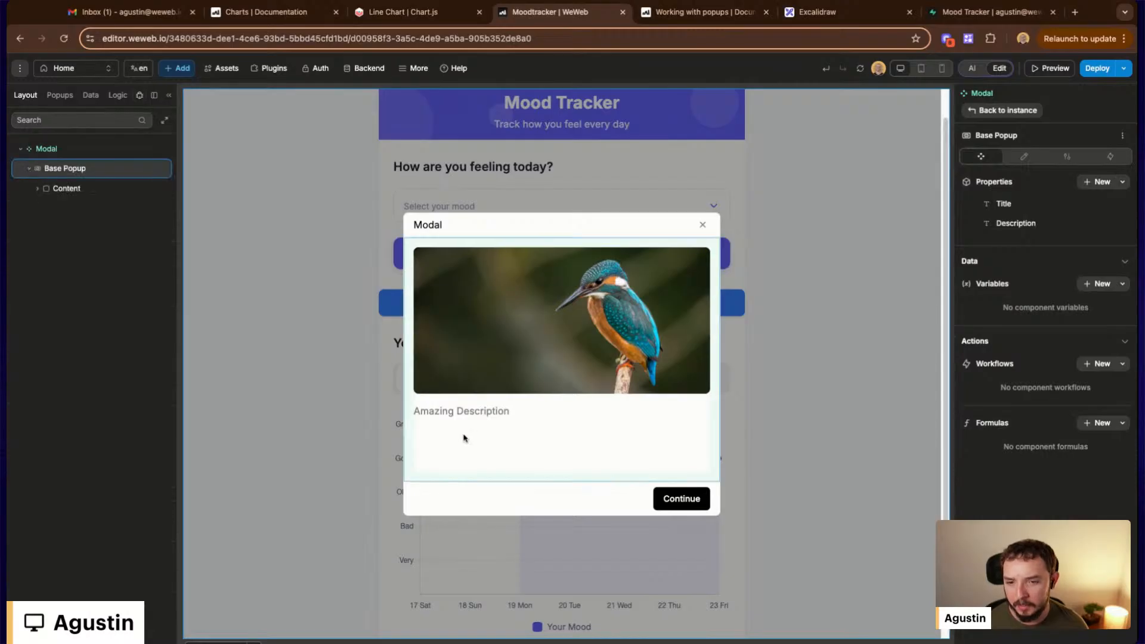
left_click(459, 411)
left_click(84, 269)
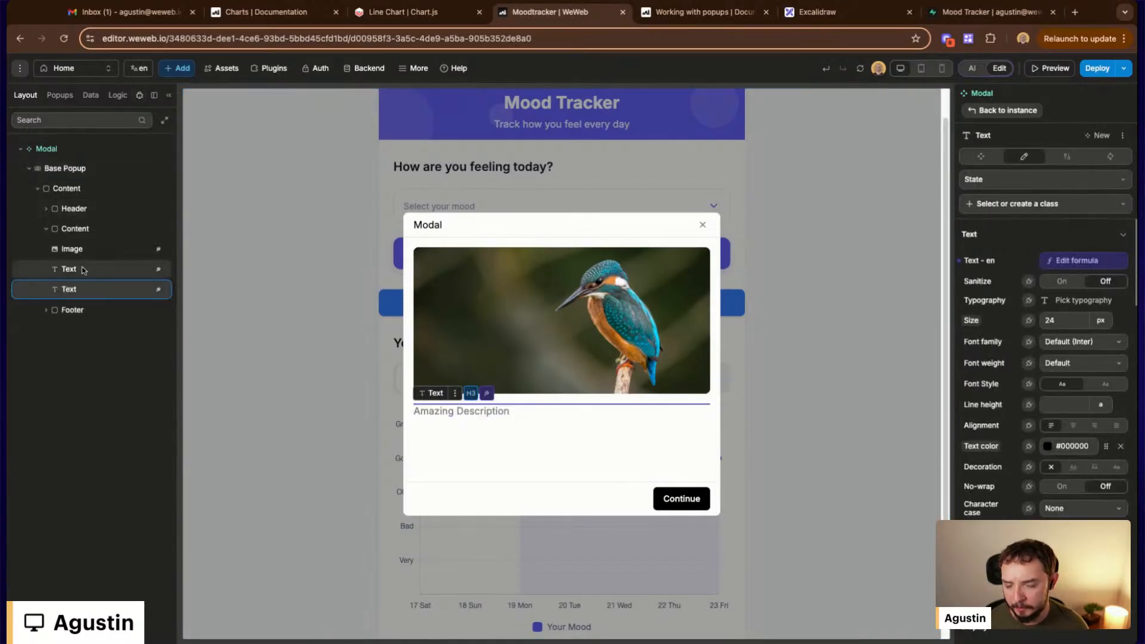
left_click(1082, 260)
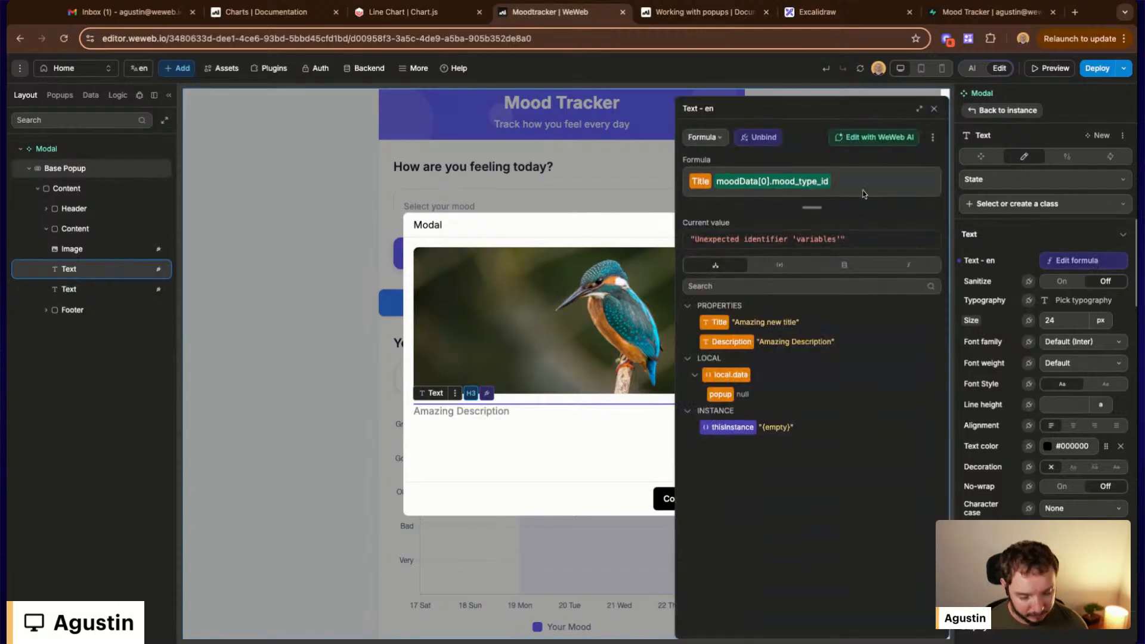
key("BackSpace")
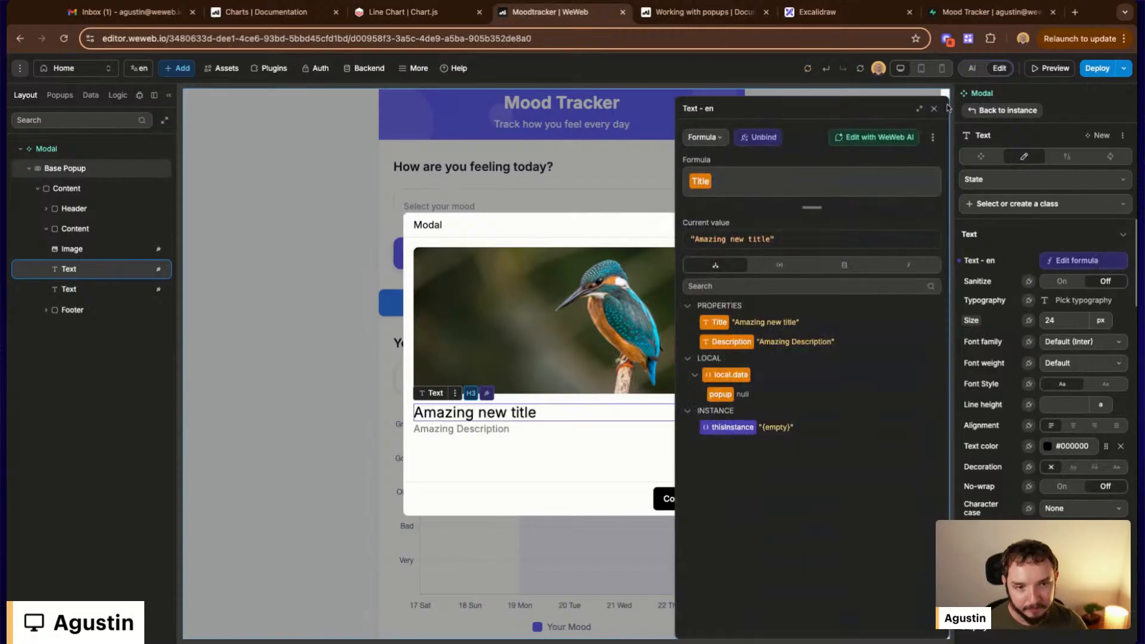
left_click(934, 108)
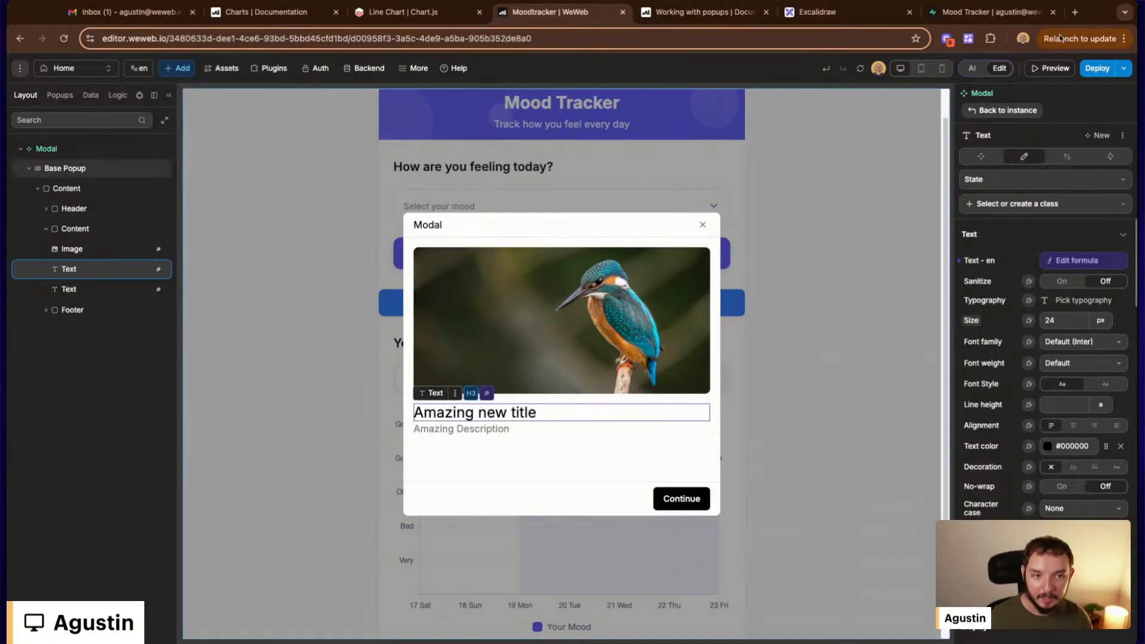
Preview the page and examine the title and description texts in the open modal
left_click(1055, 70)
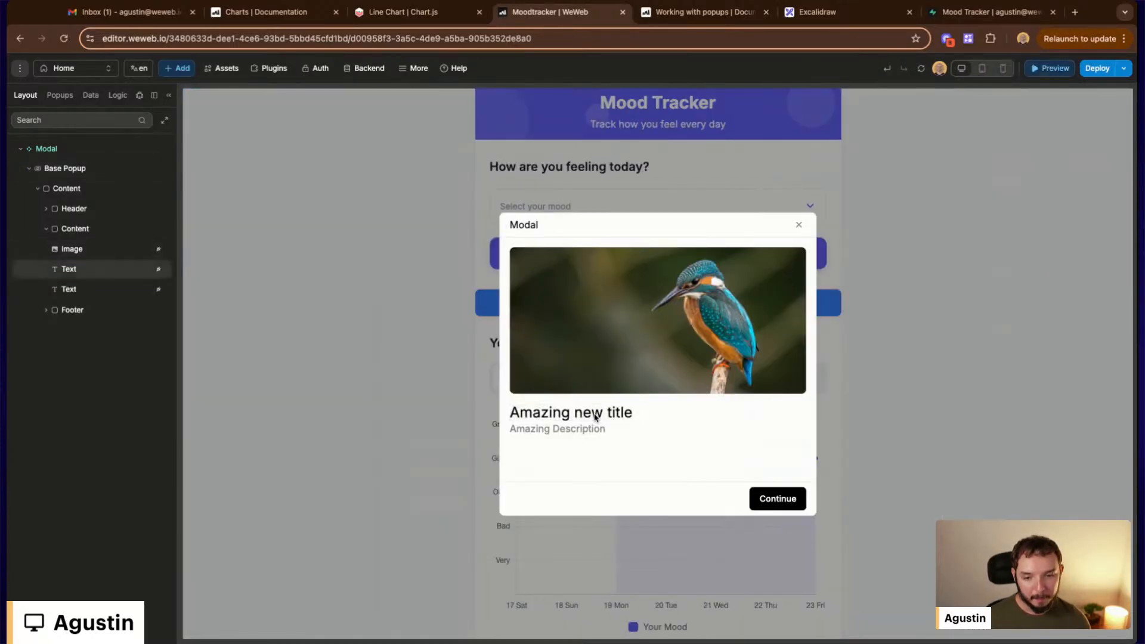
left_click_drag(515, 414, 606, 431)
left_click(606, 432)
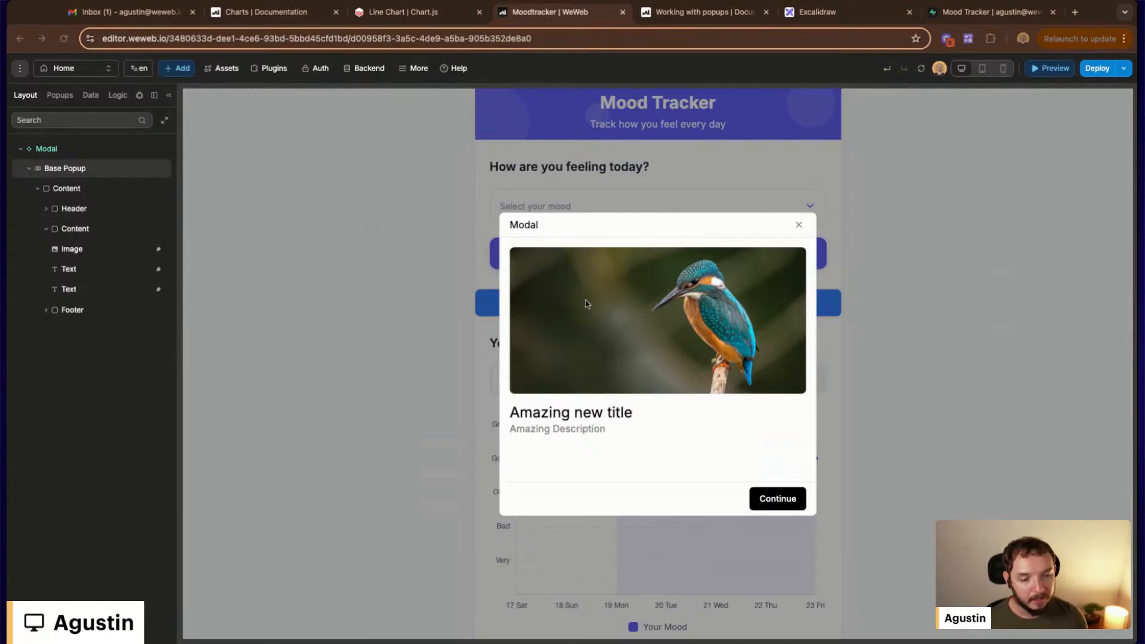
left_click(618, 443)
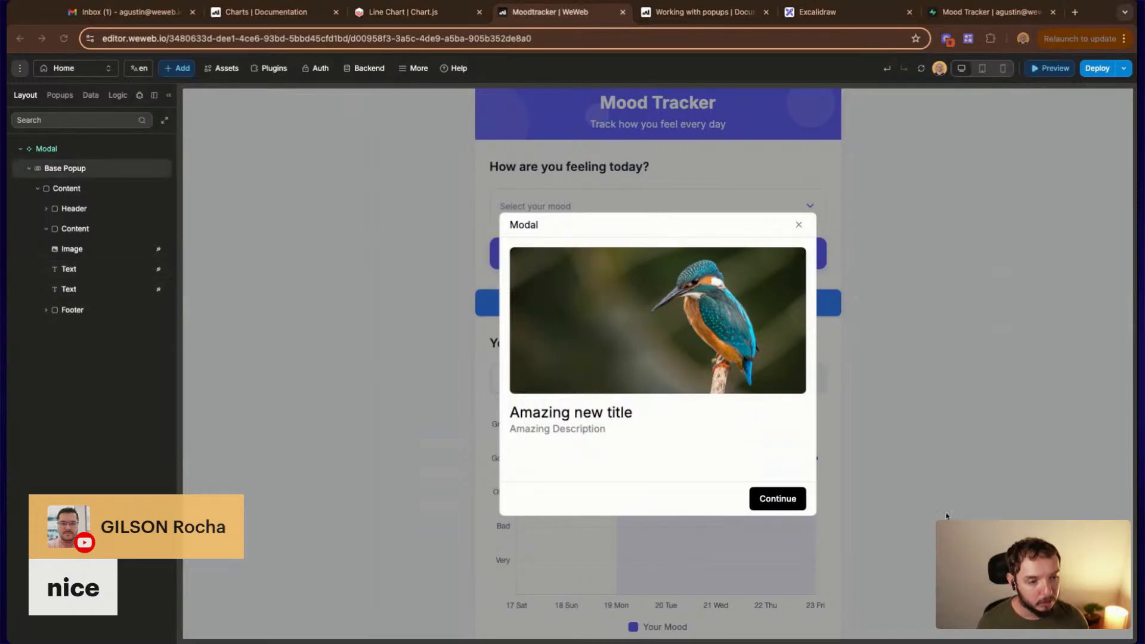
left_click(625, 436)
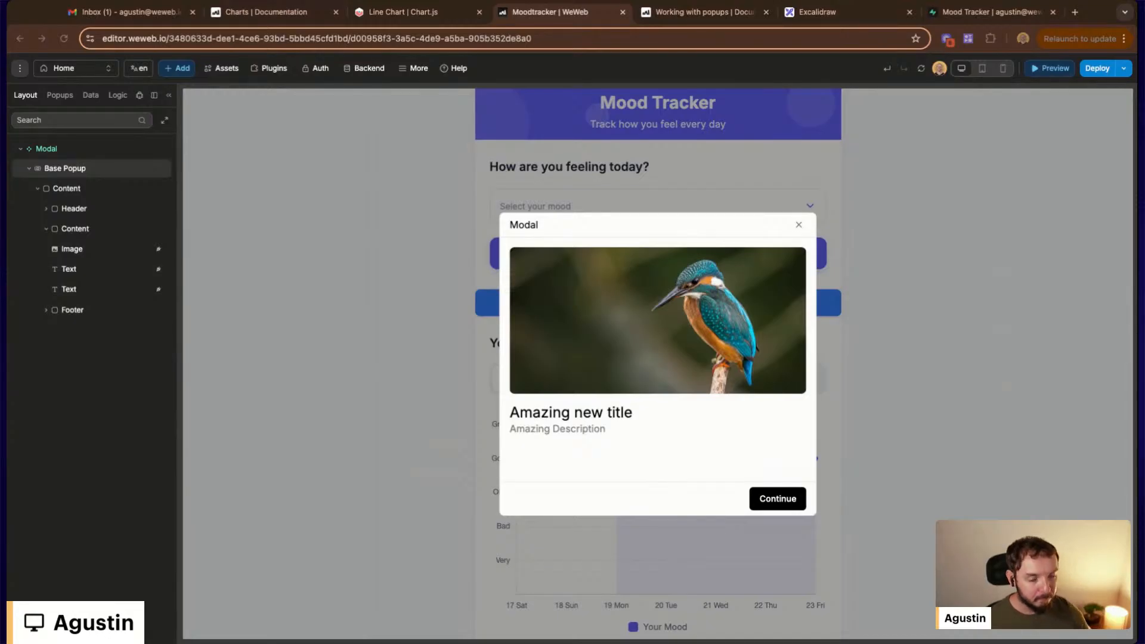
left_click(629, 290)
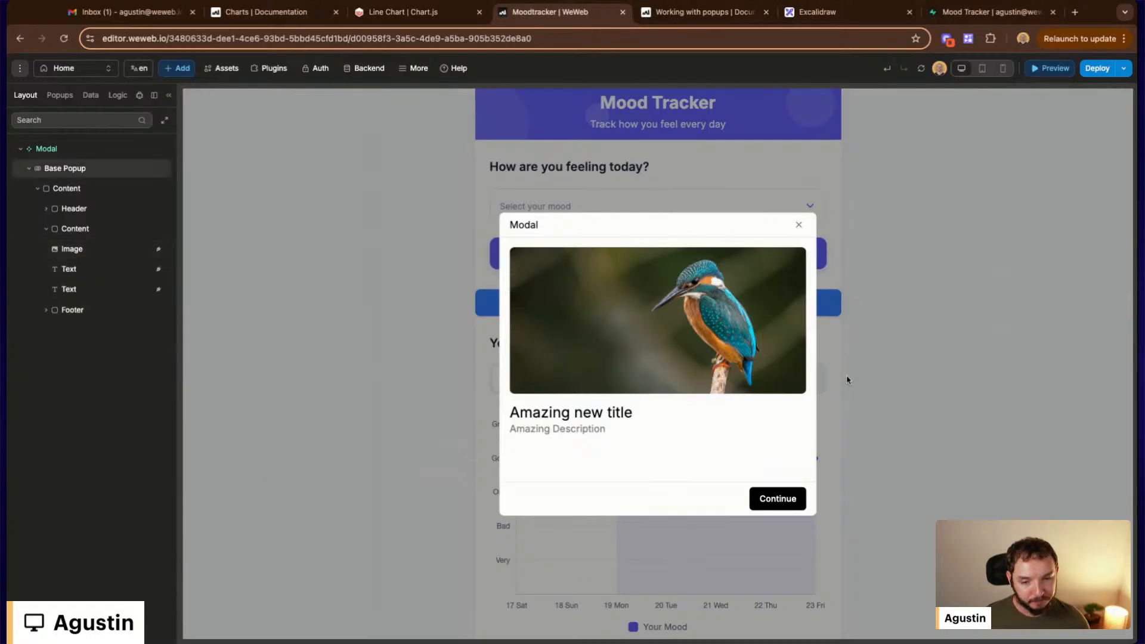
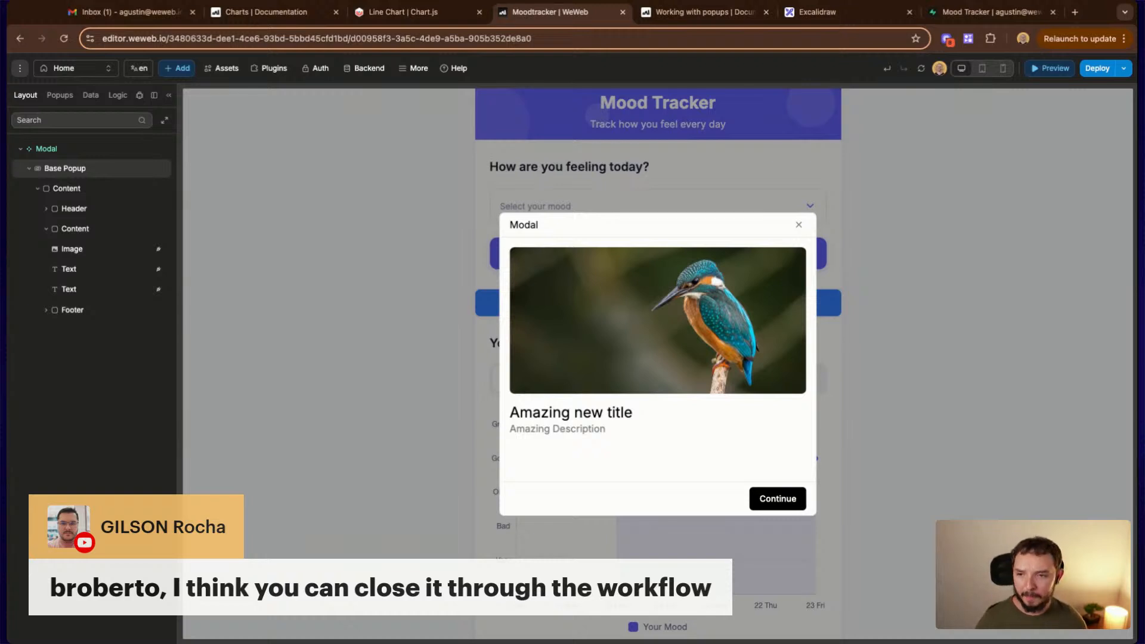
left_click(19, 149)
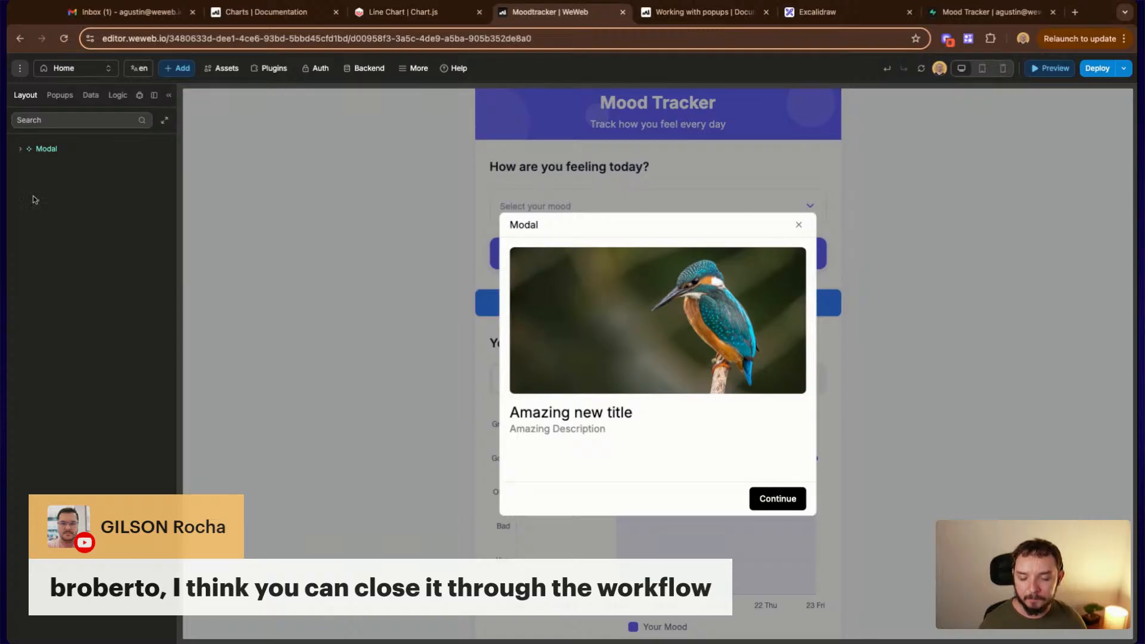
left_click(20, 150)
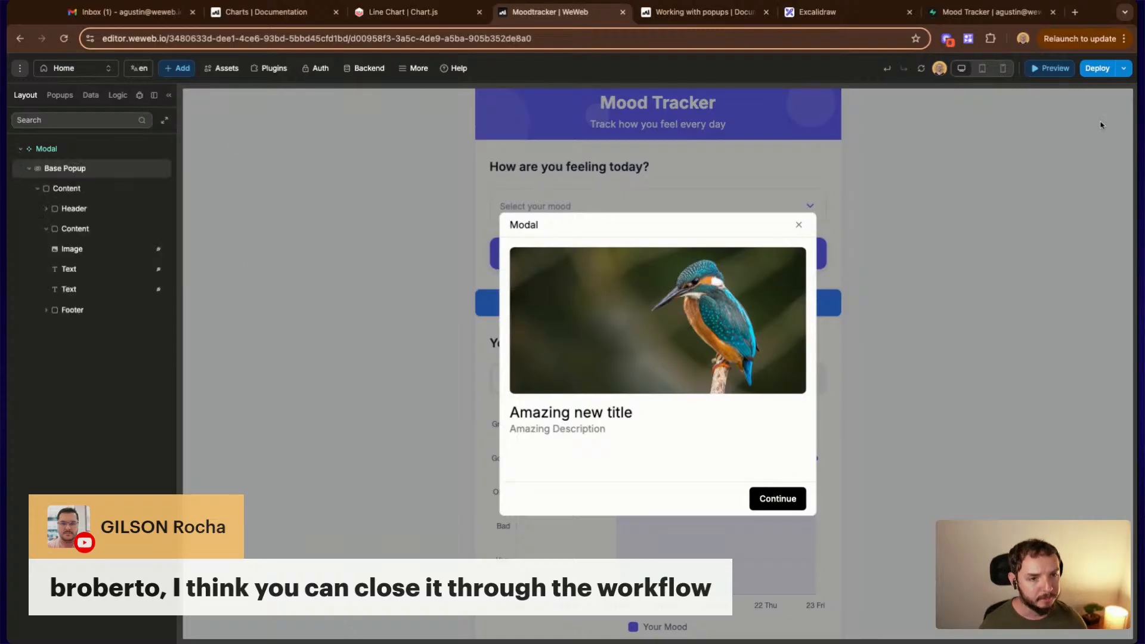
Return to edit mode, select the Modal's title text below the image, and show the project's popups
left_click(1066, 69)
left_click(524, 426)
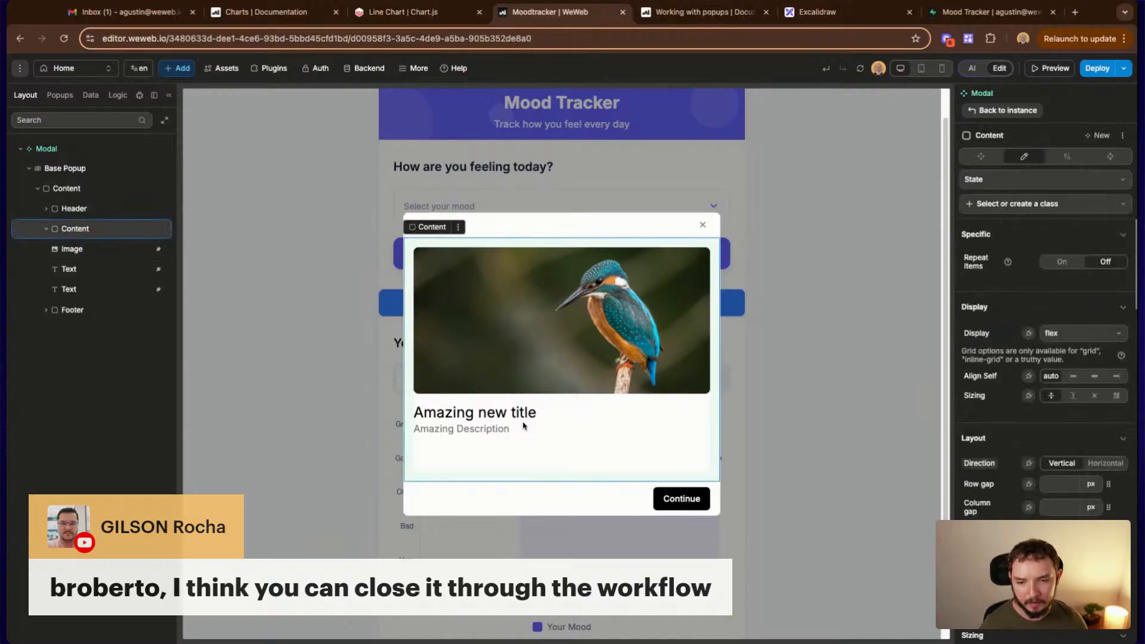
left_click(520, 413)
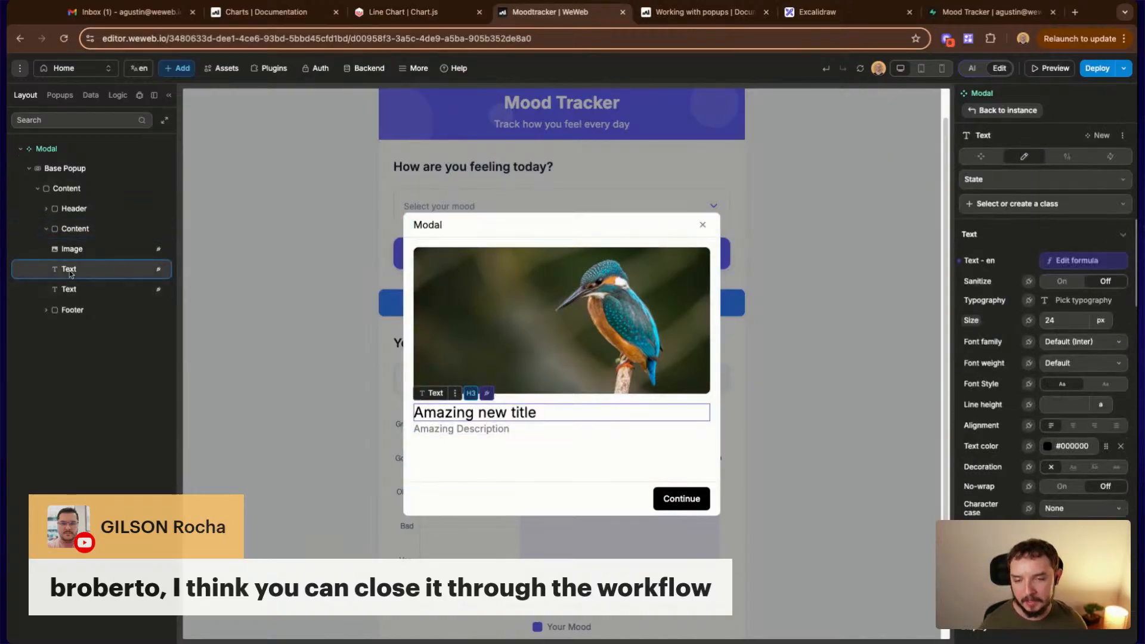
left_click(65, 106)
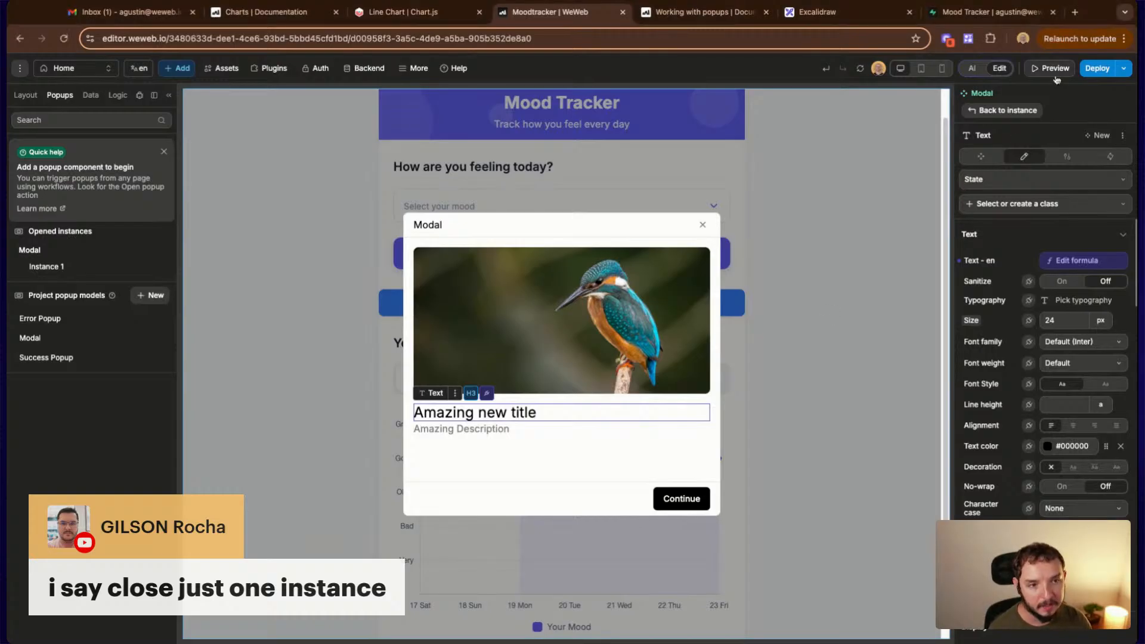
Open the Close Popup workflow of the modal's X icon, examine its Close this popup instance action, and close the workflow editor
left_click(703, 226)
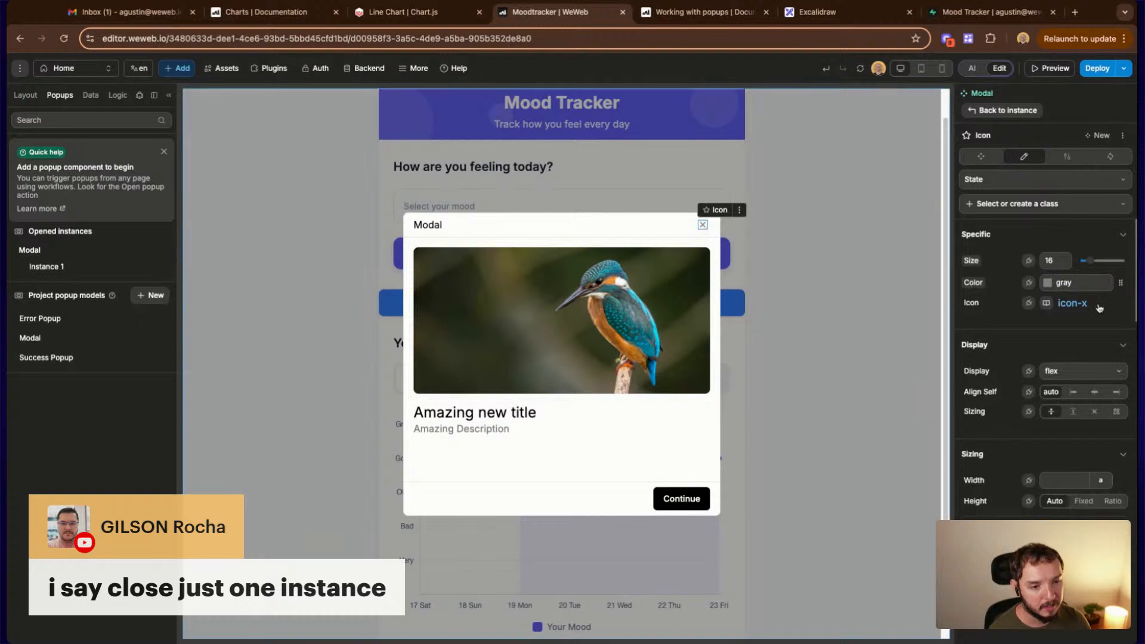
left_click(1109, 156)
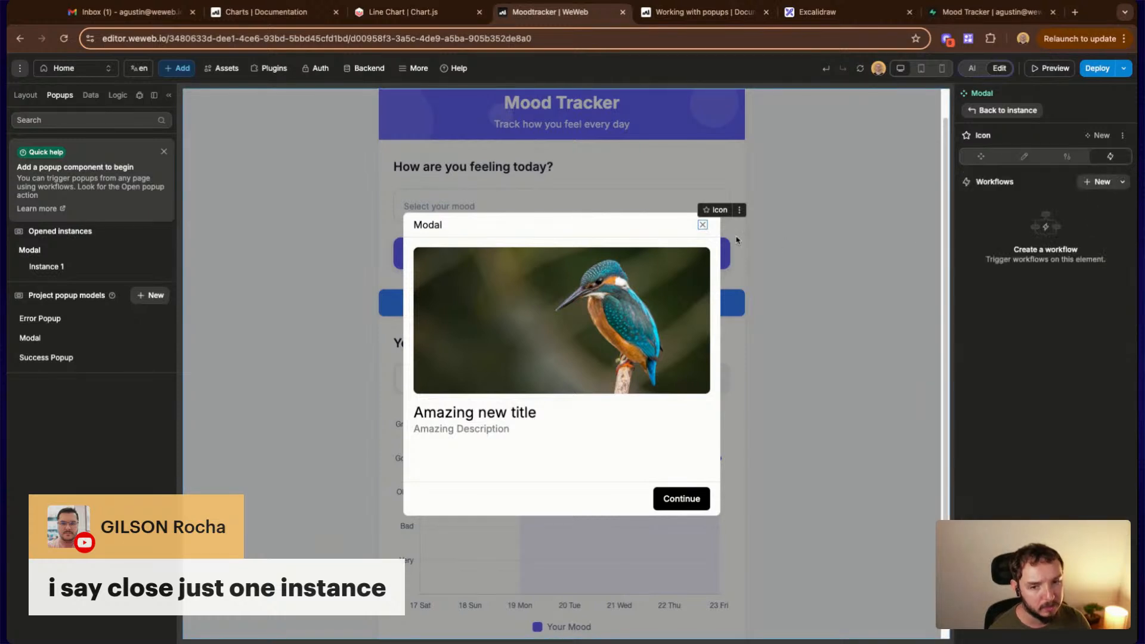
left_click(1051, 68)
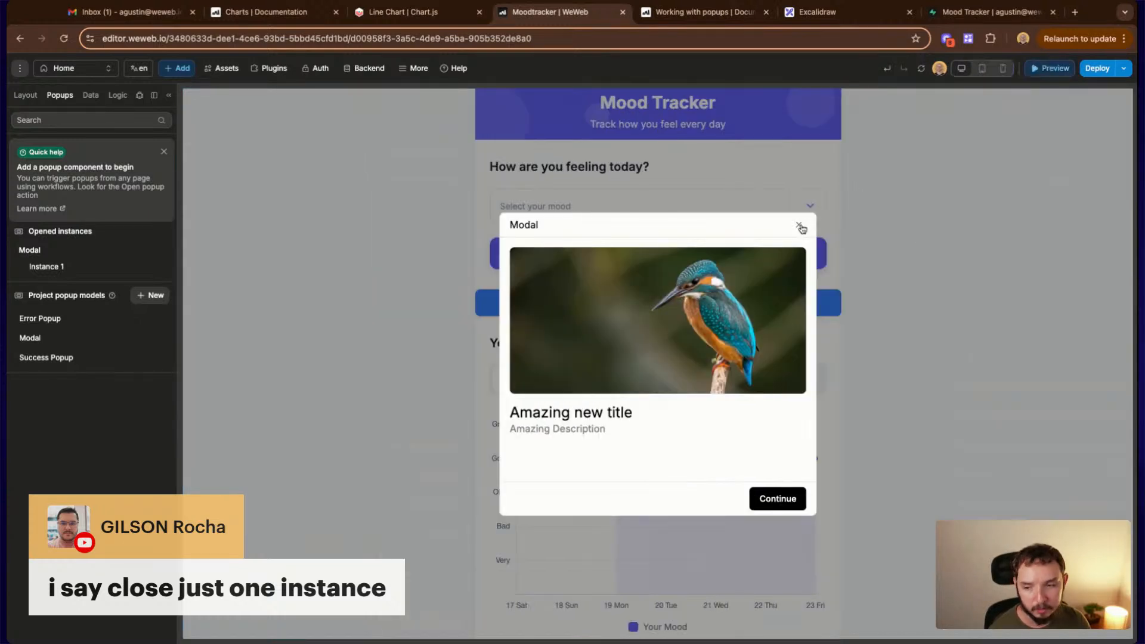
left_click(1051, 68)
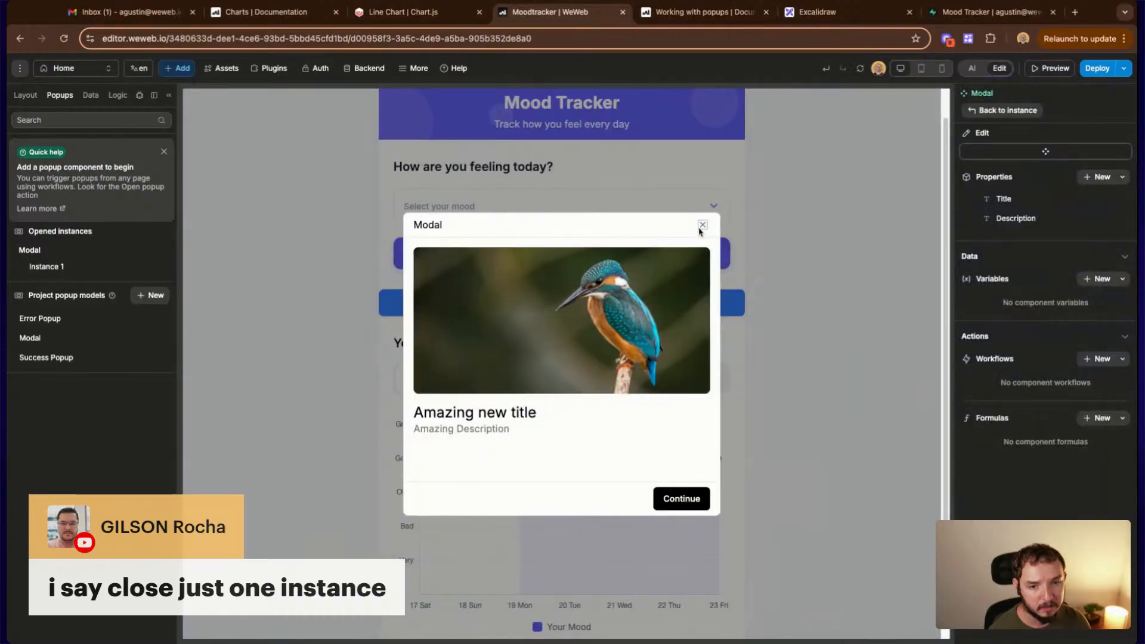
left_click(702, 225)
left_click(1019, 219)
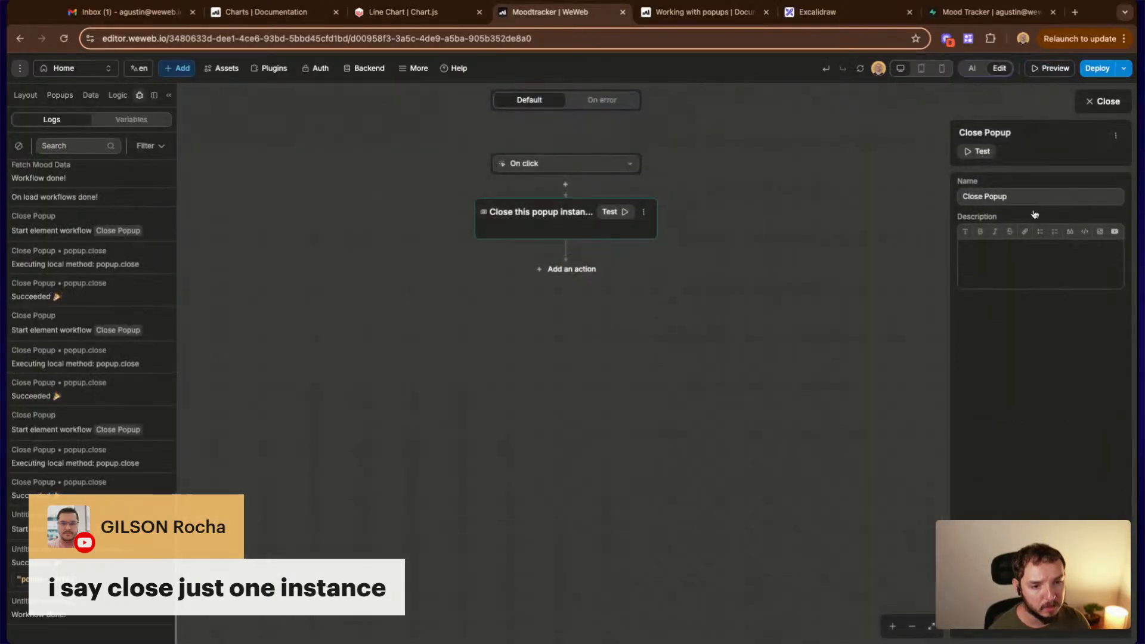
left_click(533, 228)
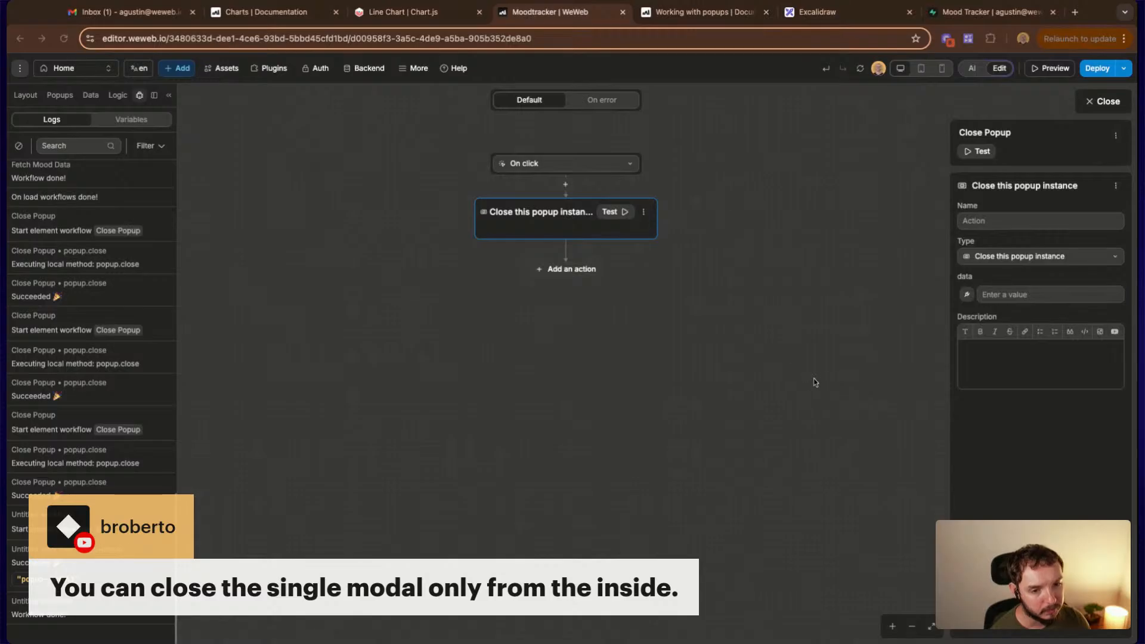
left_click(638, 394)
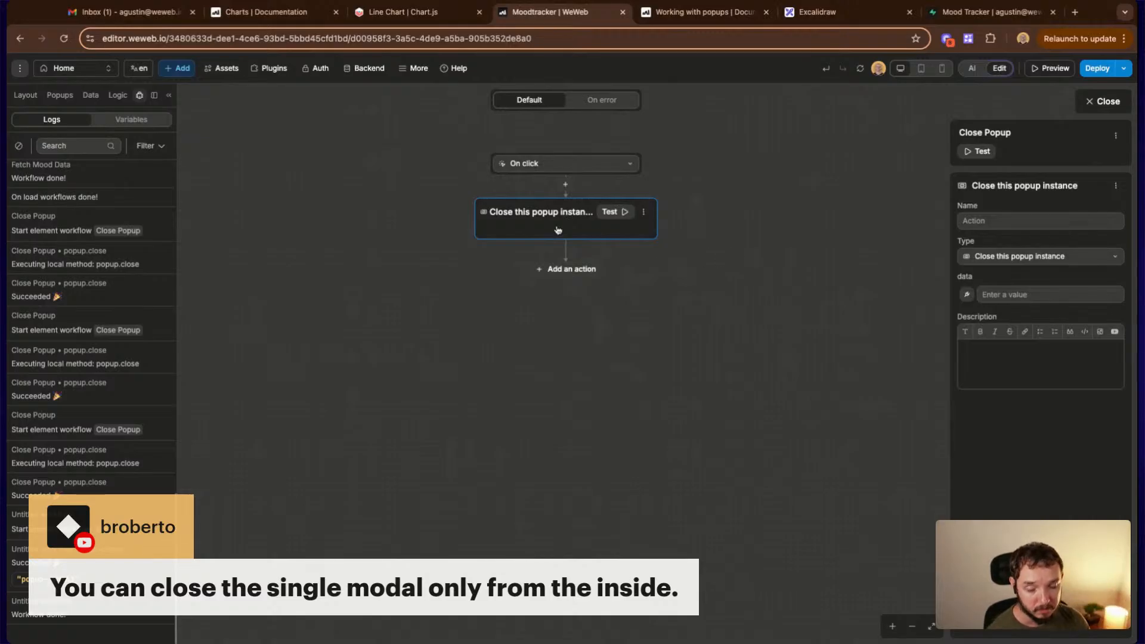
left_click(1114, 102)
Preview the page, test dismissing the modal and reopening it with the Click button, close it with its X icon, and return to edit mode
left_click(1058, 68)
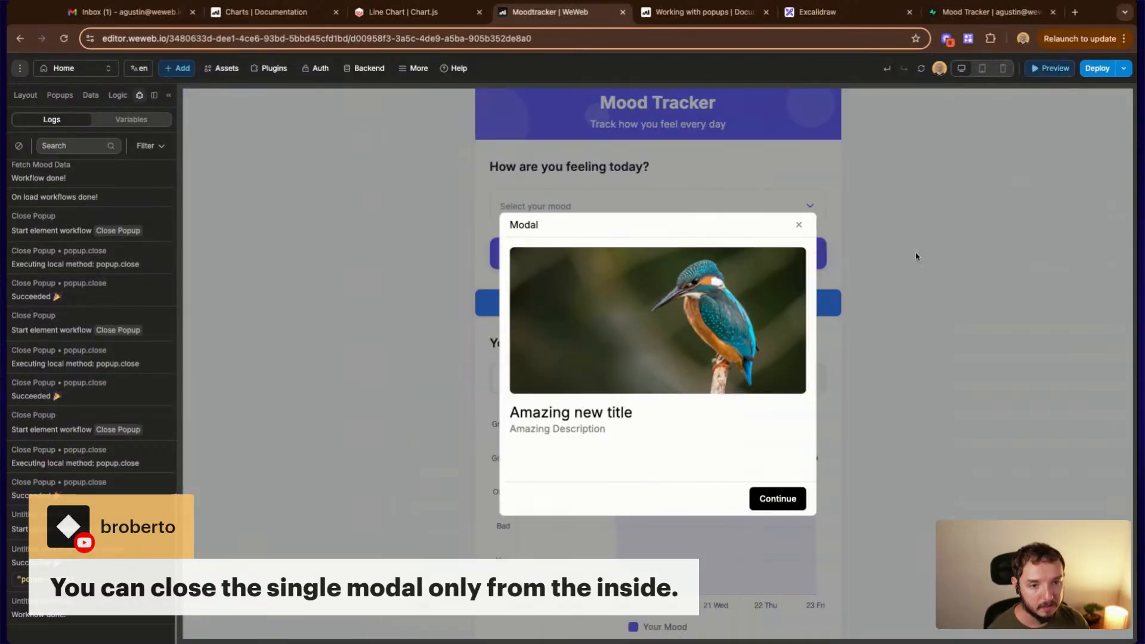
left_click(916, 256)
left_click(659, 308)
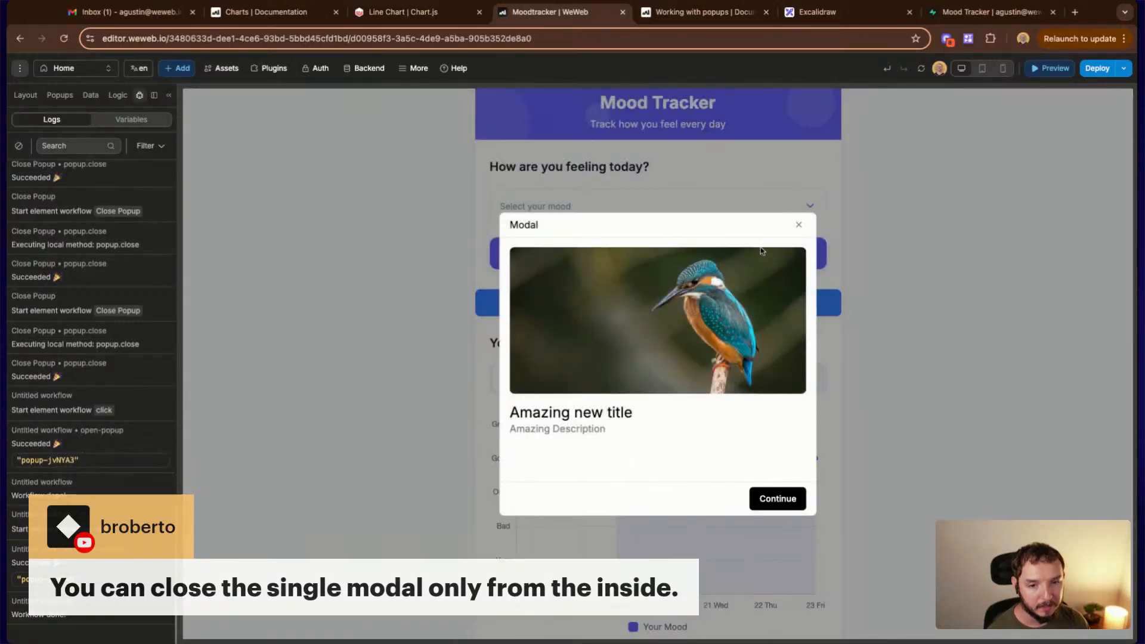
left_click(798, 225)
left_click(1044, 69)
Add a Close all popups action after Open popup in the Click button's on-click workflow
left_click(701, 303)
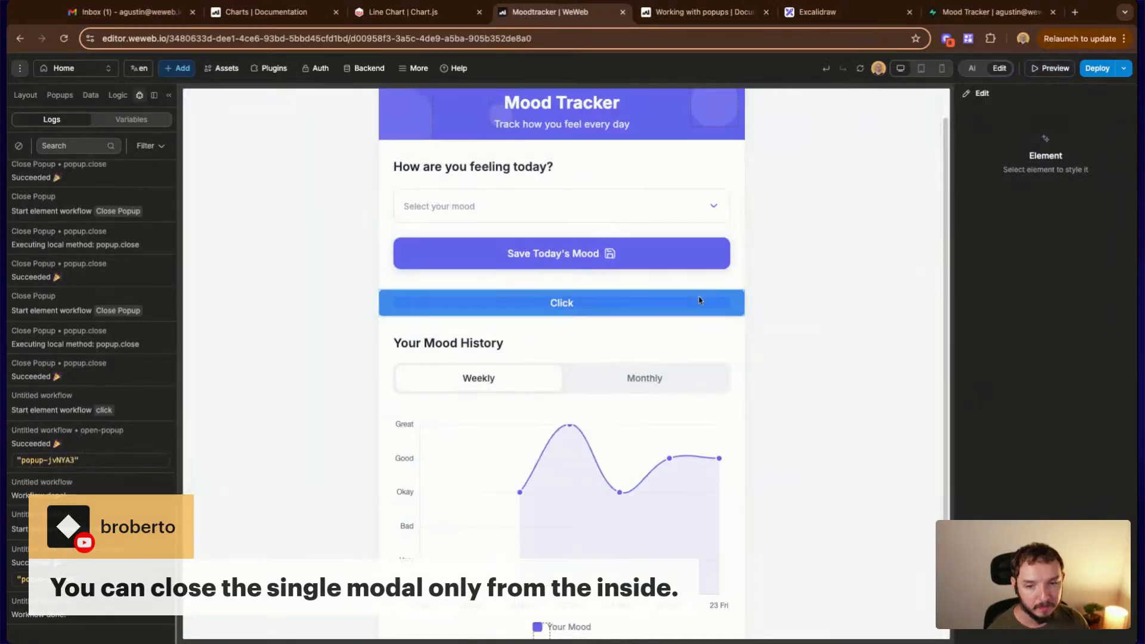
left_click(1014, 164)
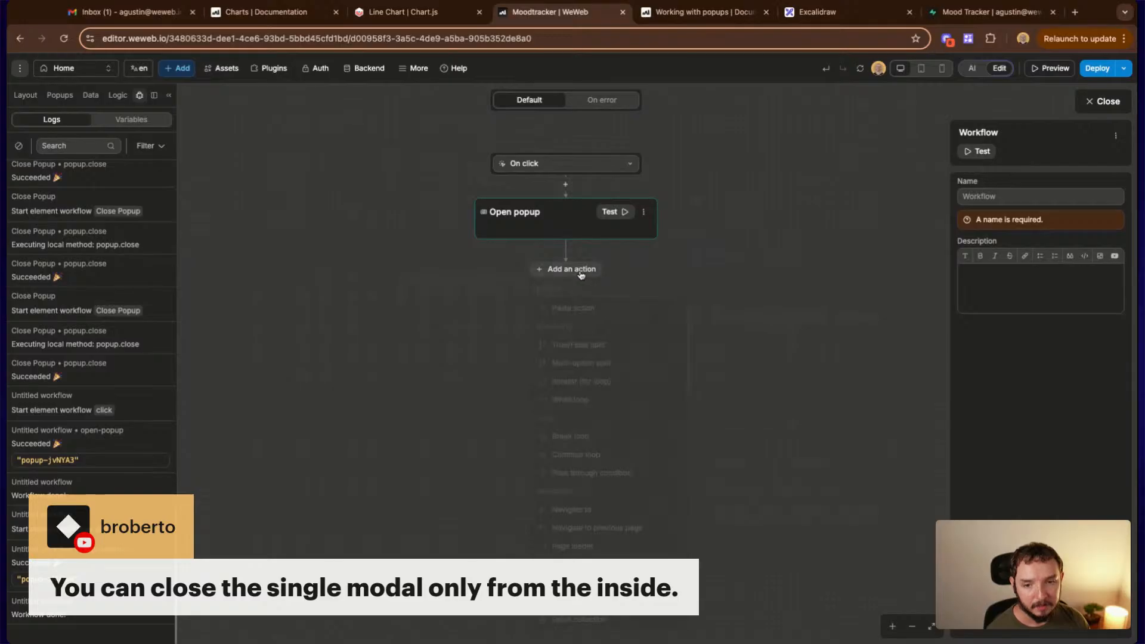
left_click(579, 270)
type("pop")
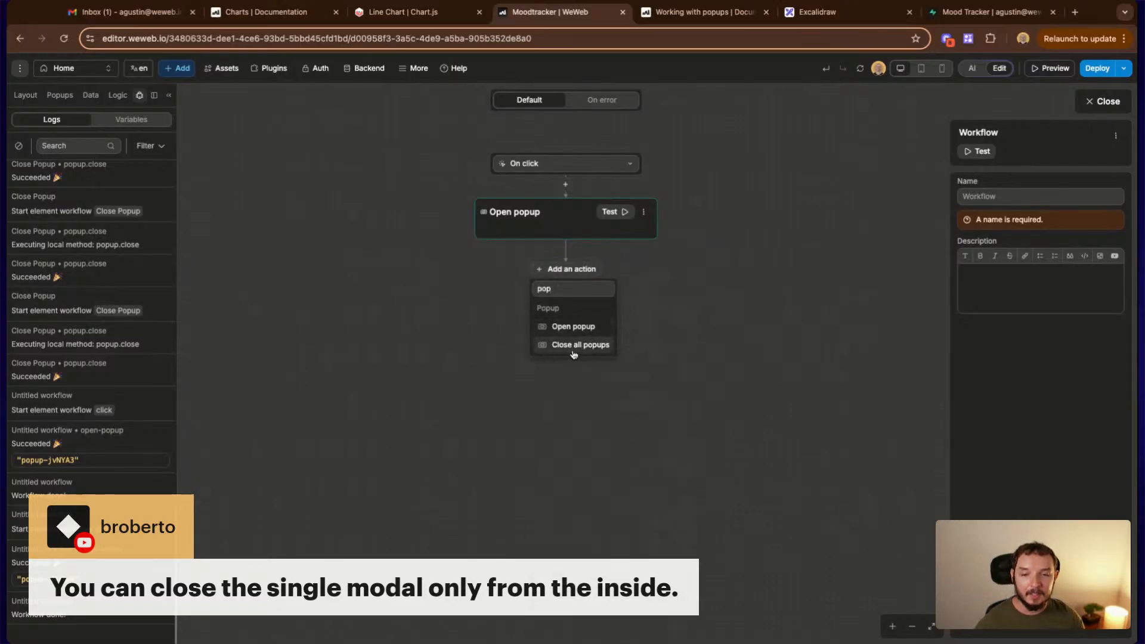
left_click(578, 346)
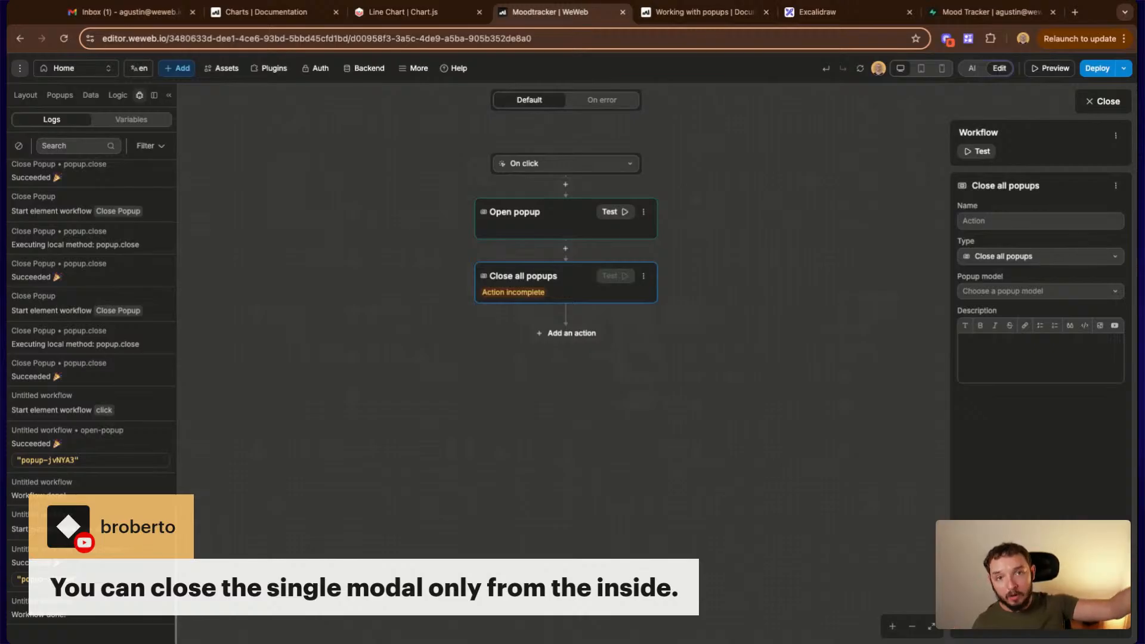
Search the available types of the Close all popups action for "pop" and dismiss the list without changing the type
left_click(1061, 263)
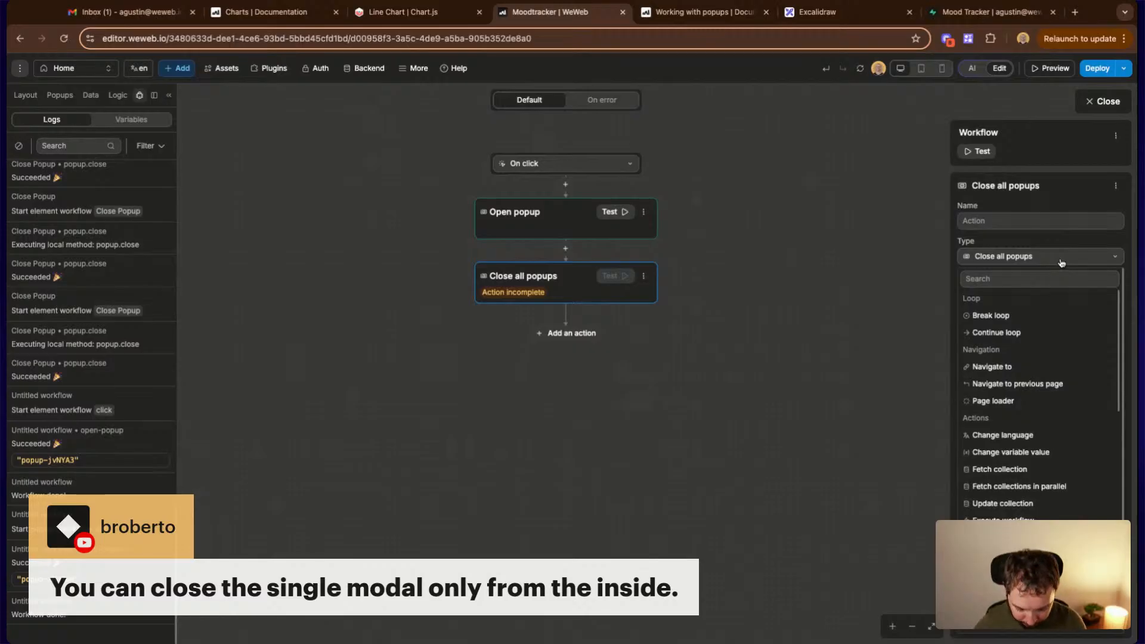
type("pop")
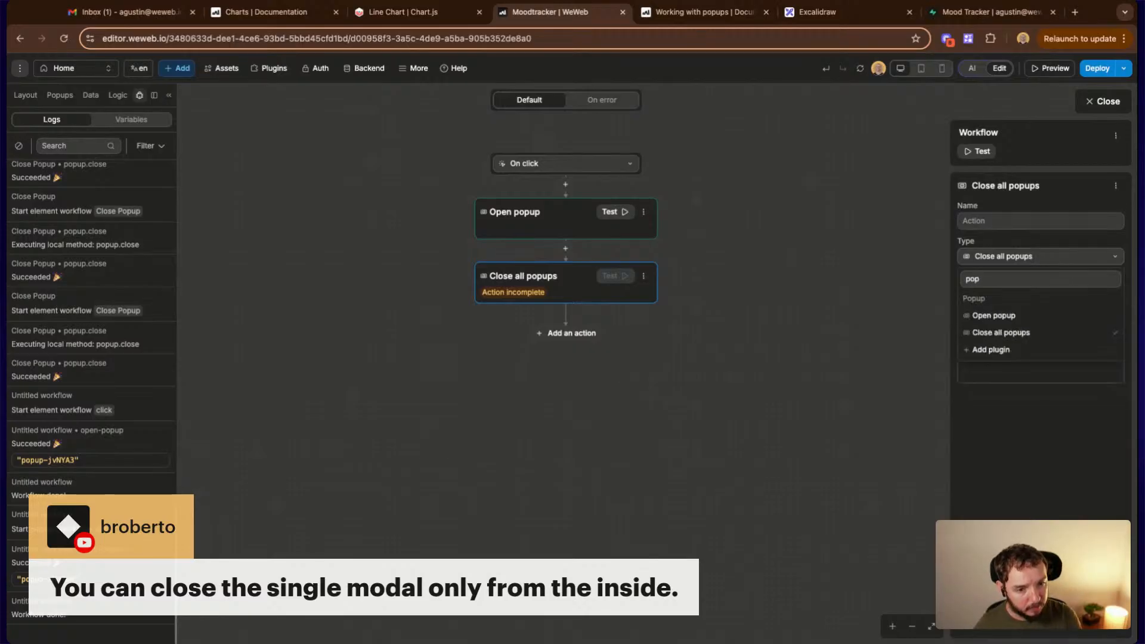
key("BackSpace")
key("BackSpace")
key("BackSpace")
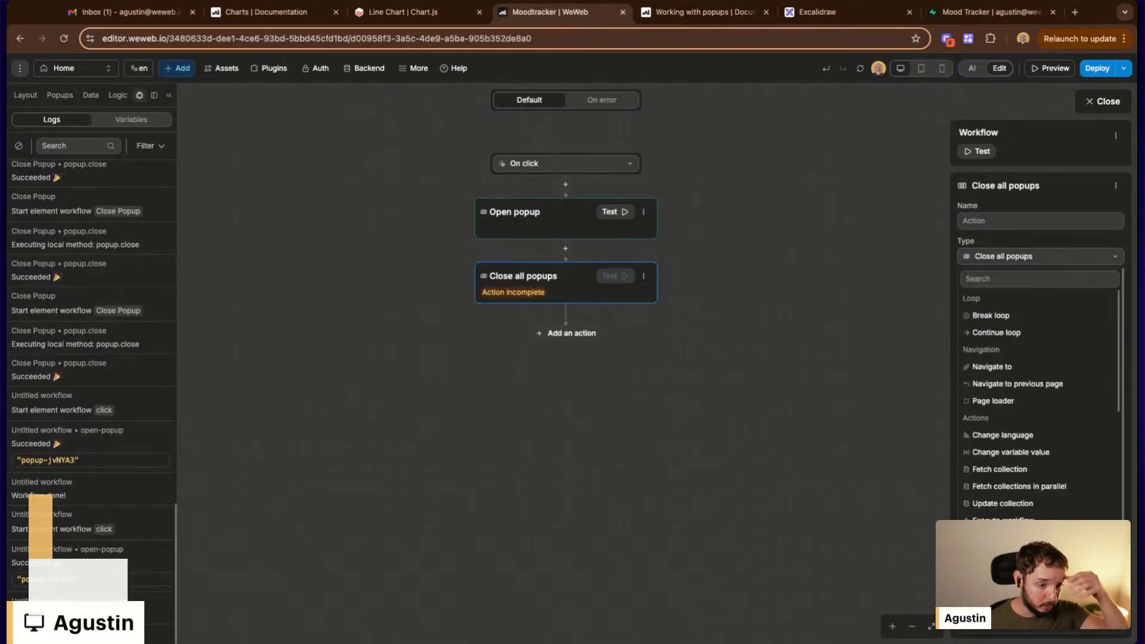
left_click(1082, 242)
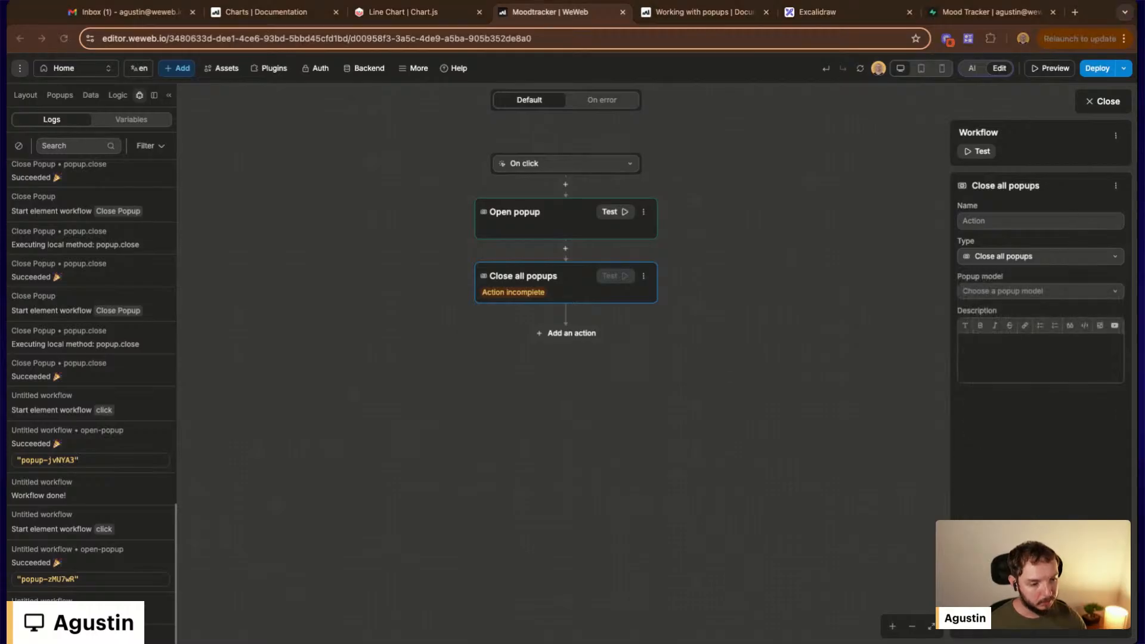
left_click(897, 409)
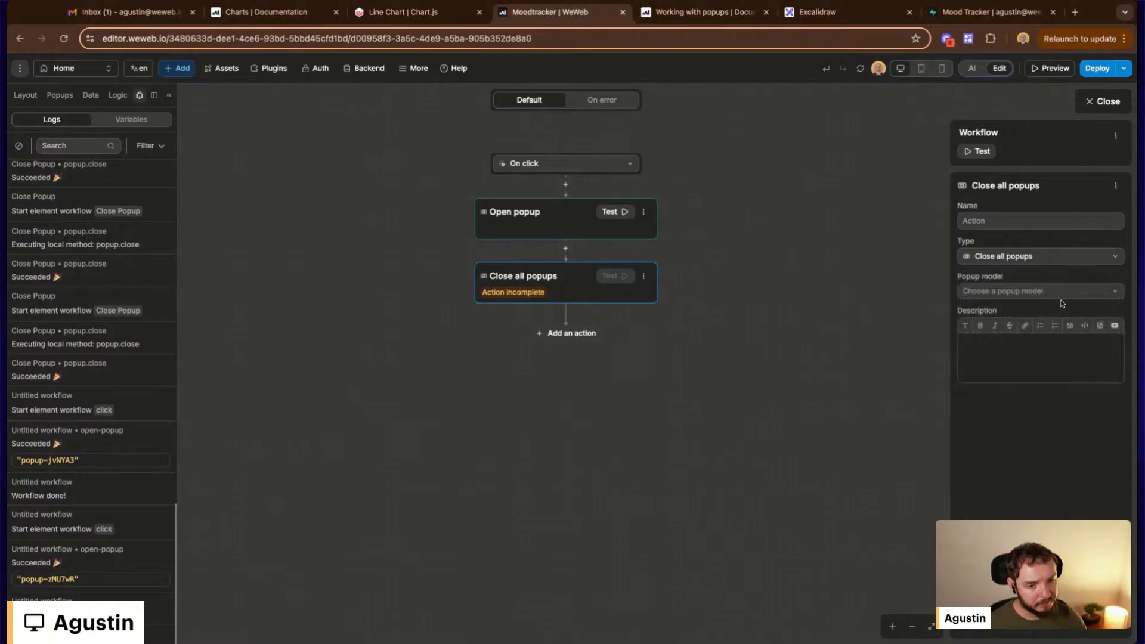
Set the Close all popups action's popup model to Modal and close the workflow editor
left_click(1079, 294)
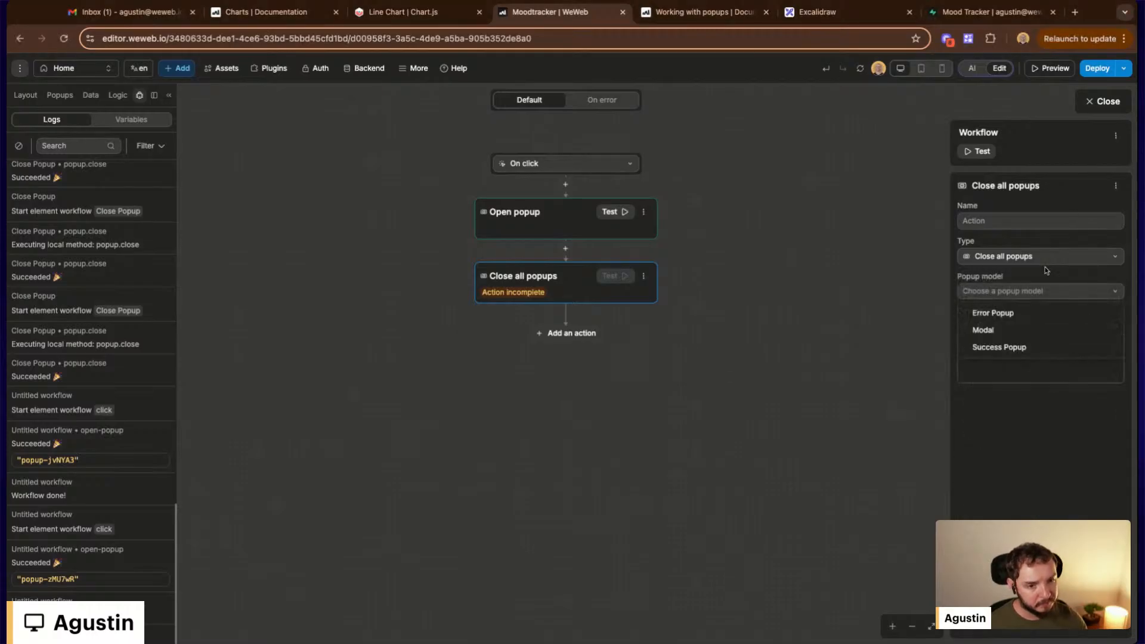
left_click(1026, 329)
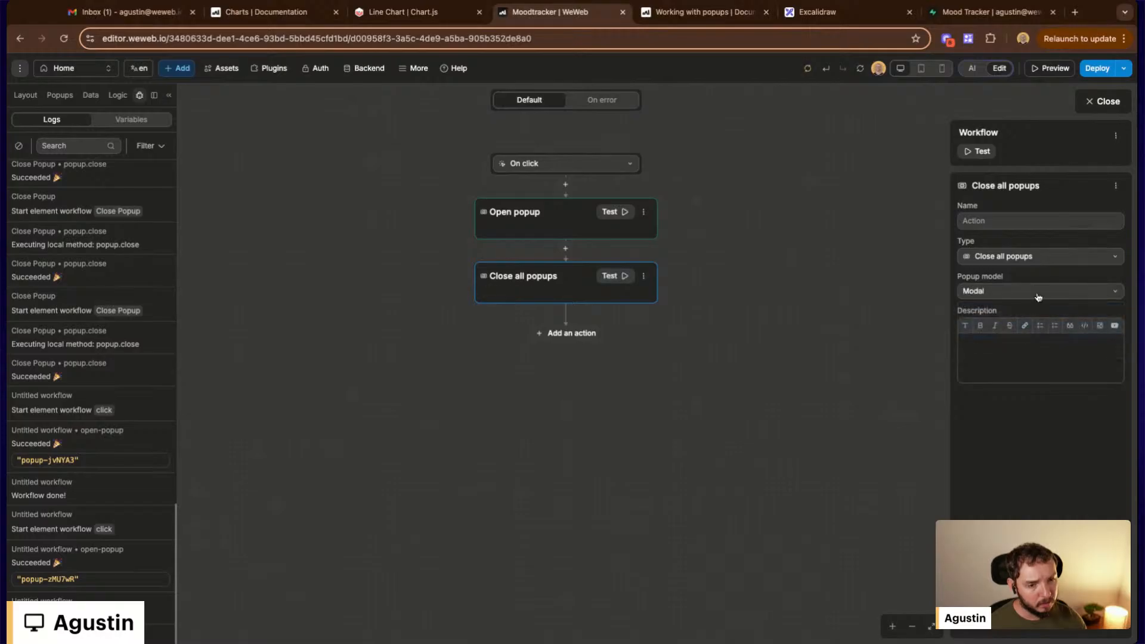
left_click(1038, 296)
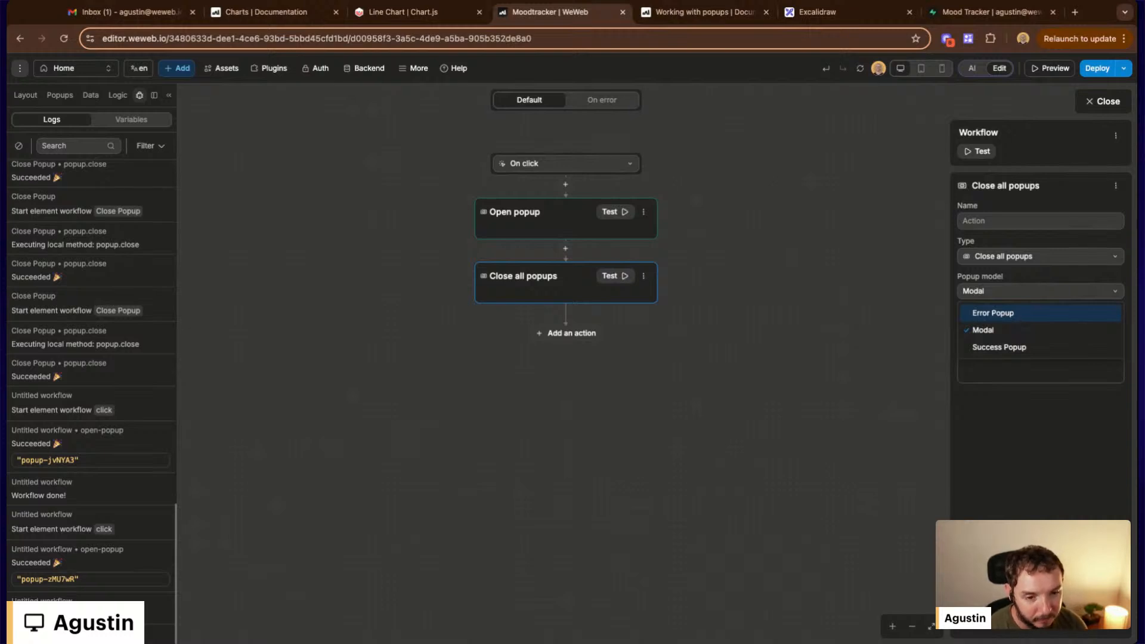
left_click(1017, 334)
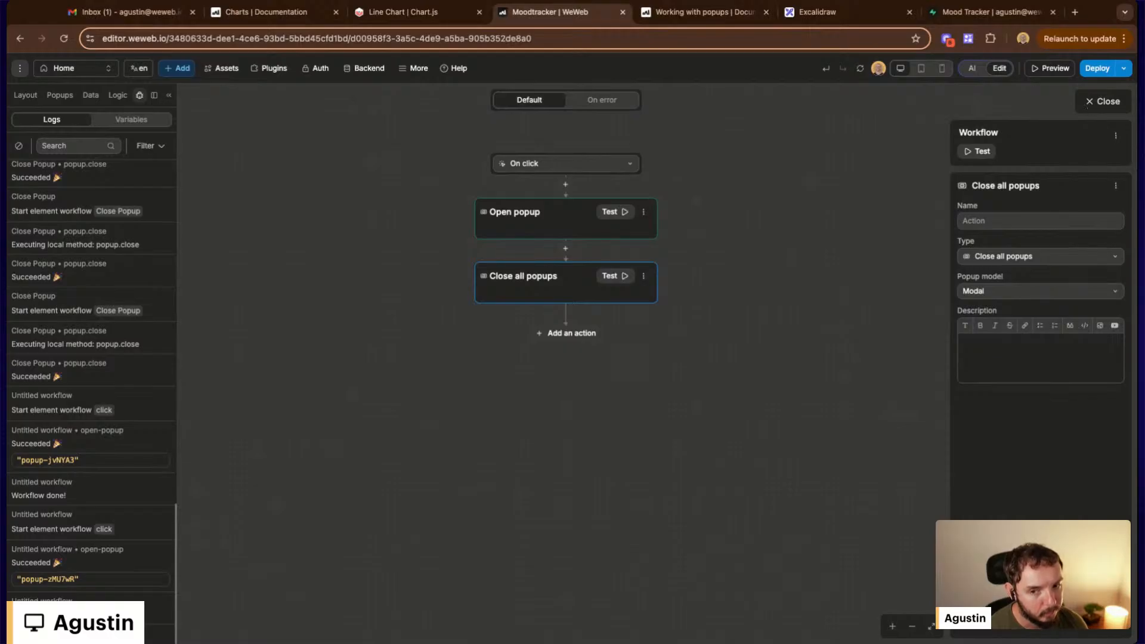
left_click(1102, 101)
left_click(300, 384)
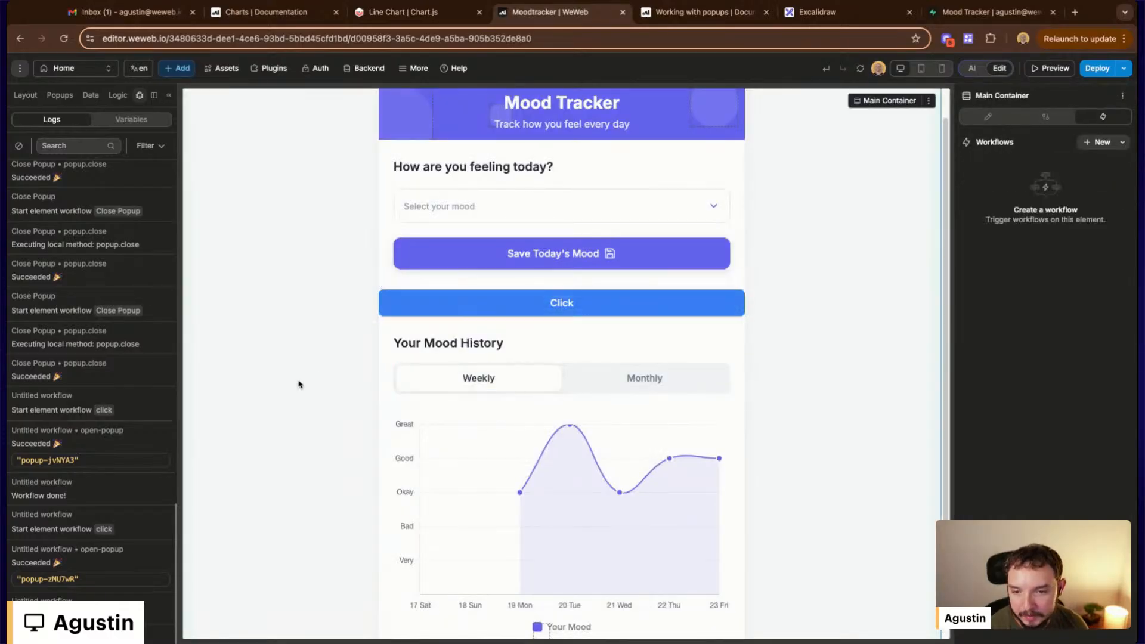
Open an instance of Success Popup and one of Modal from the project popup models, dismissing the Update component dialog
left_click(59, 94)
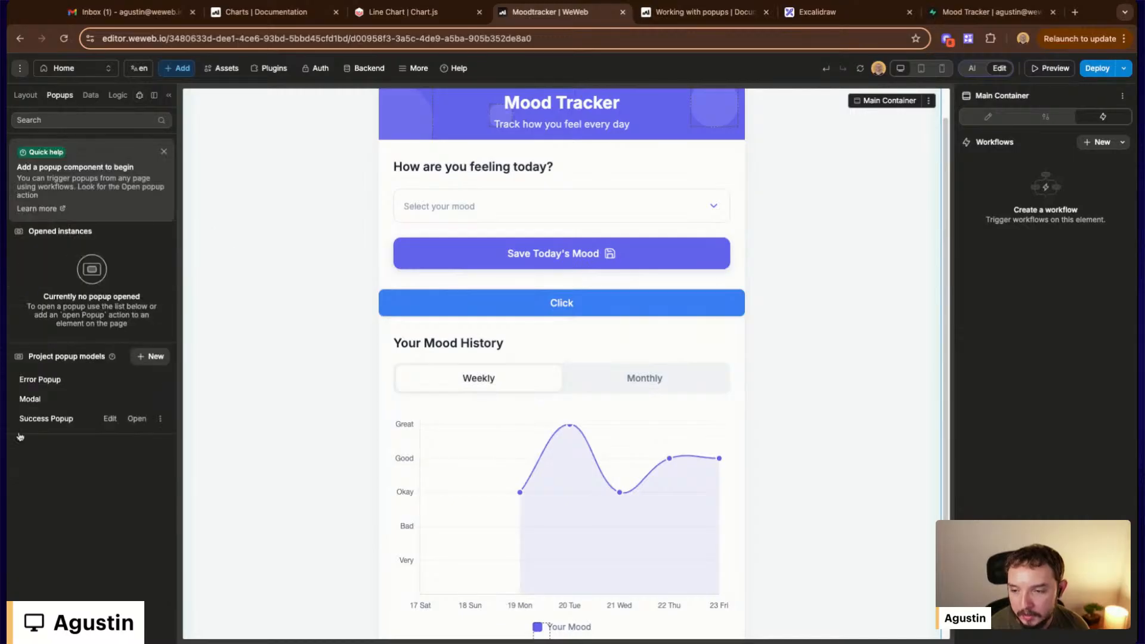
left_click(136, 420)
left_click(63, 341)
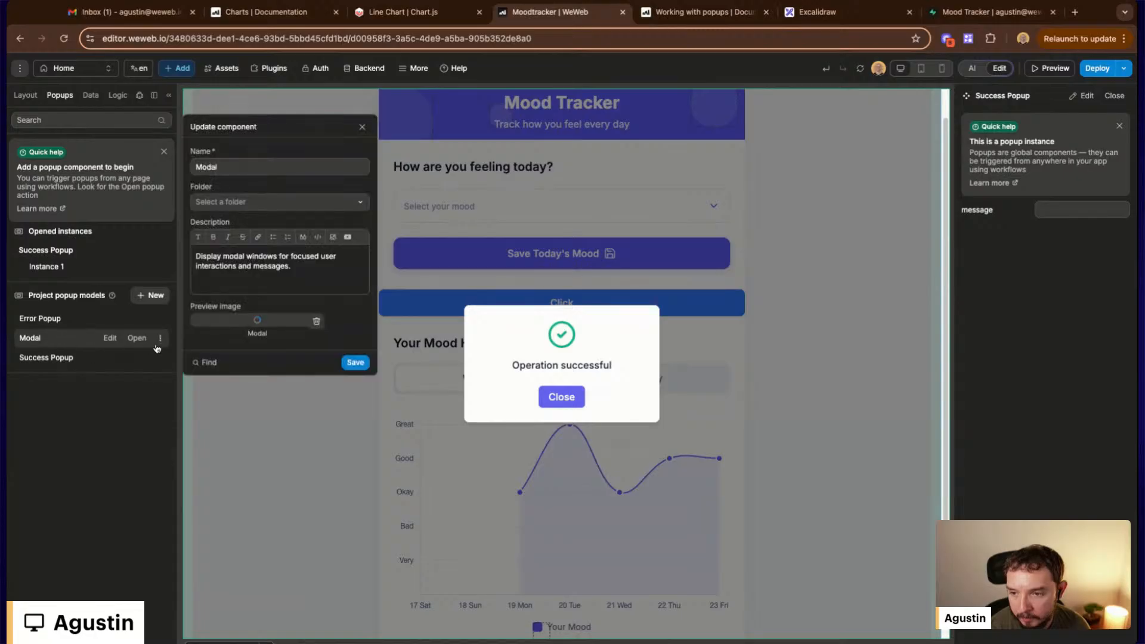
left_click(136, 337)
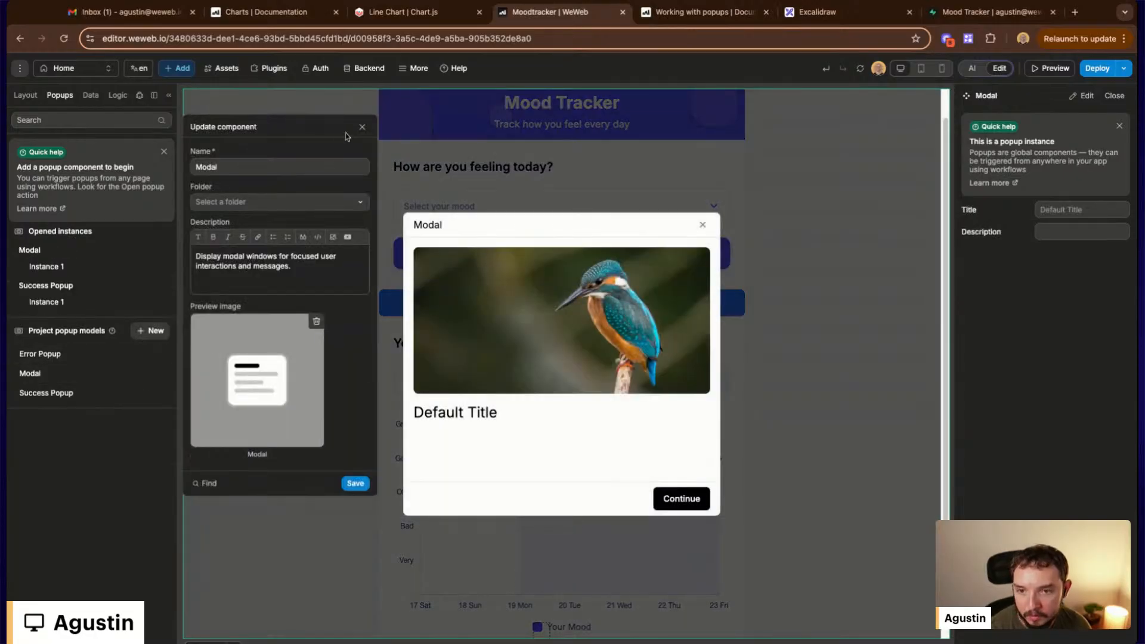
left_click(362, 127)
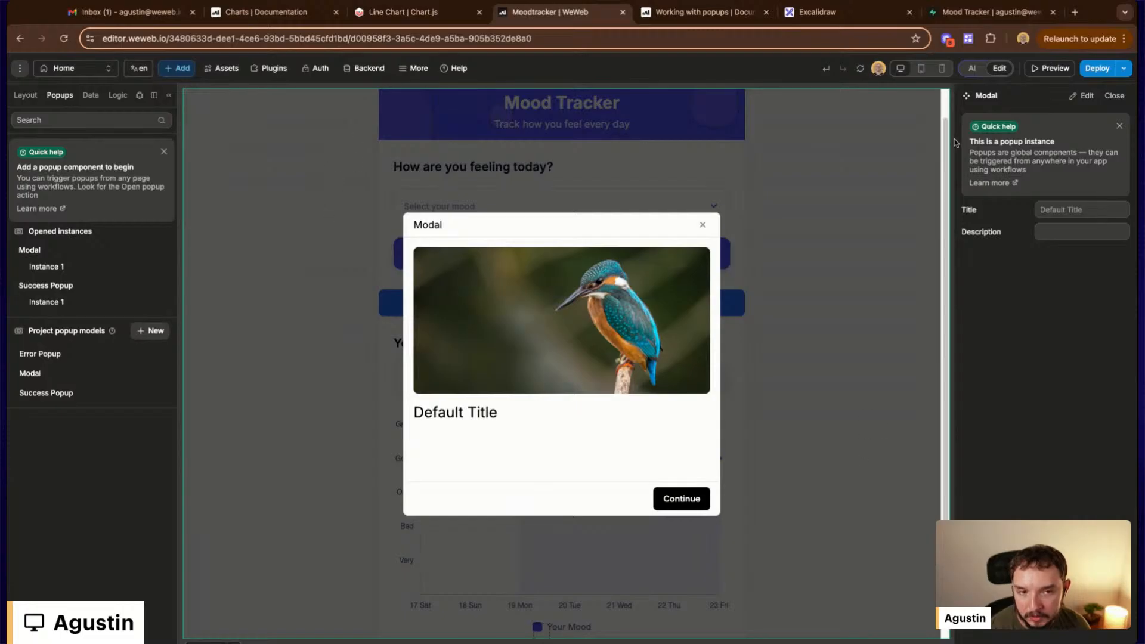
Preview the page and close the open Modal and Success Popup instances one after the other
left_click(1045, 77)
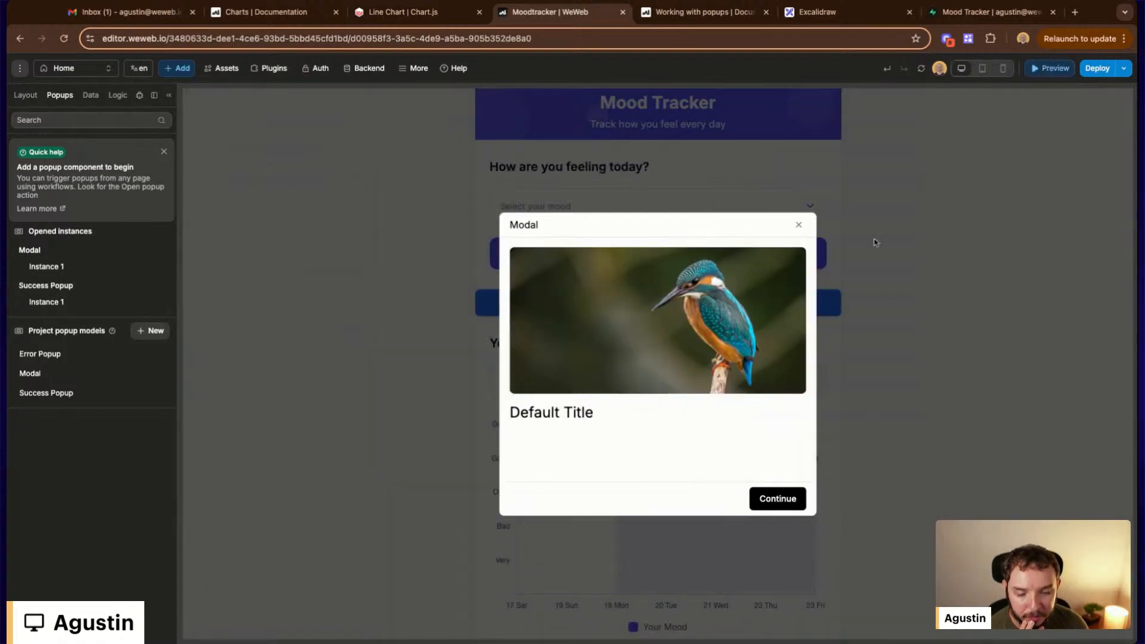
left_click(798, 224)
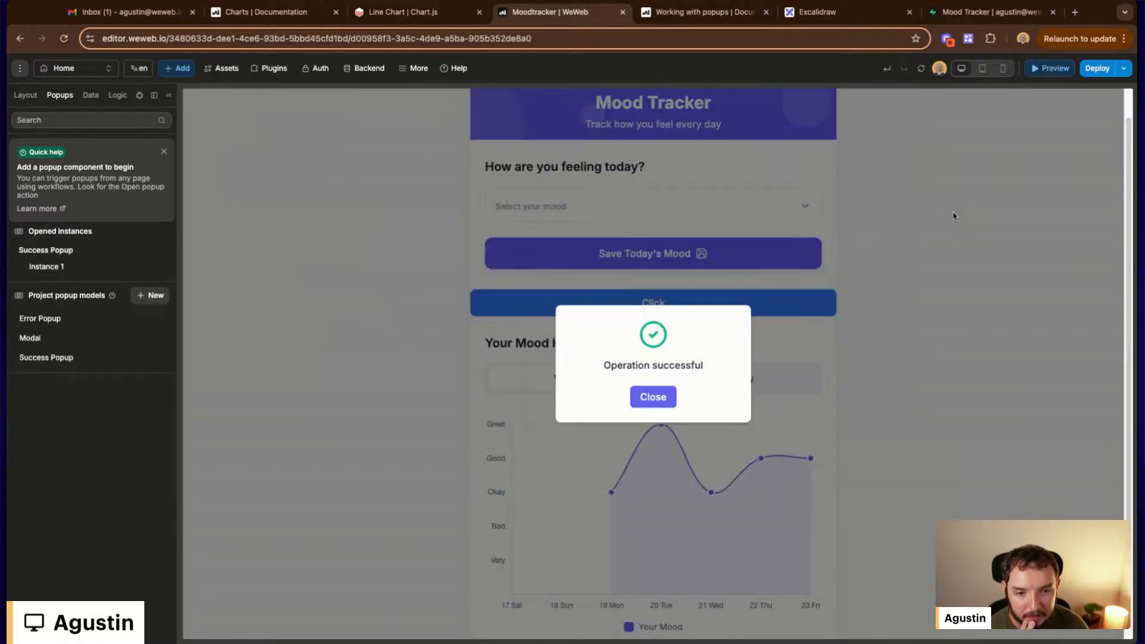
left_click(895, 355)
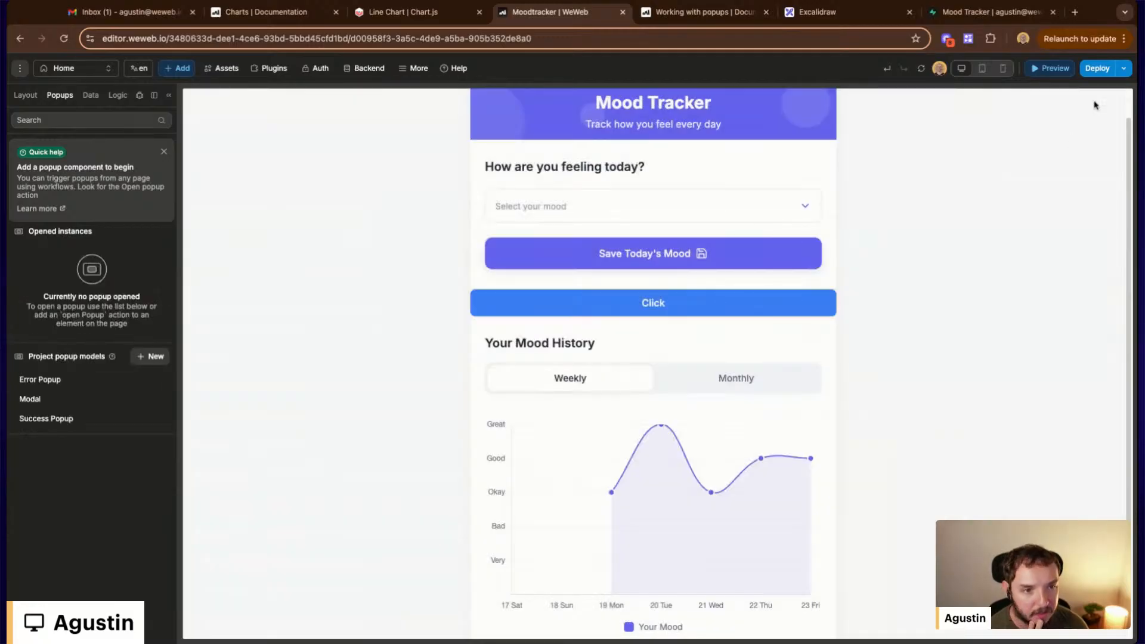
Open the Click button's on-click workflow and examine the popup models offered by its Close all popups action
left_click(711, 289)
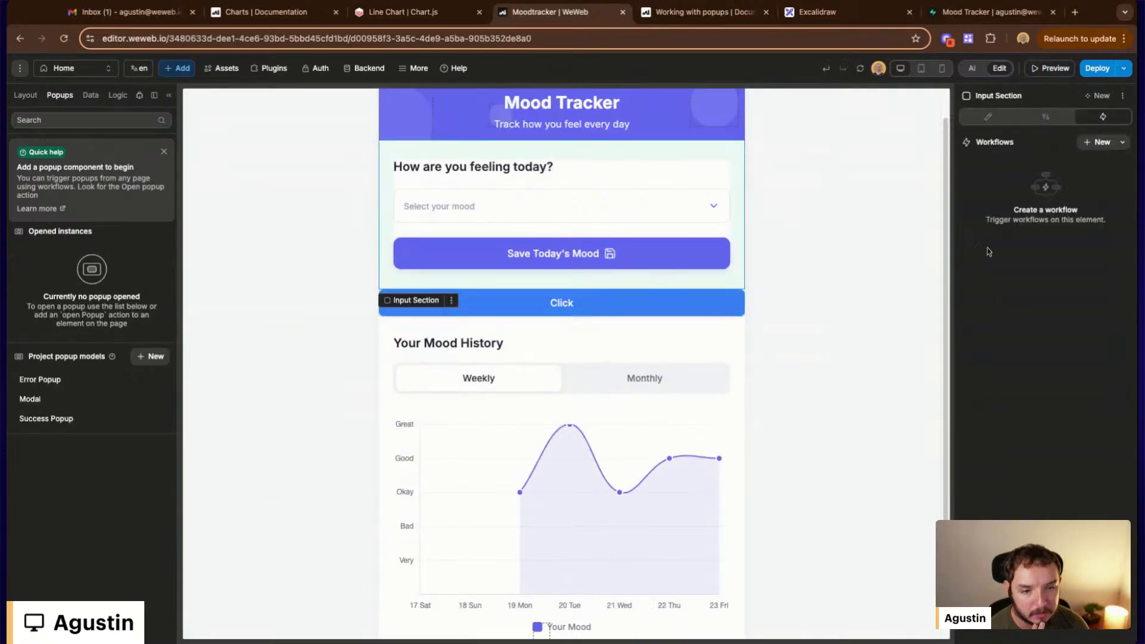
left_click(691, 306)
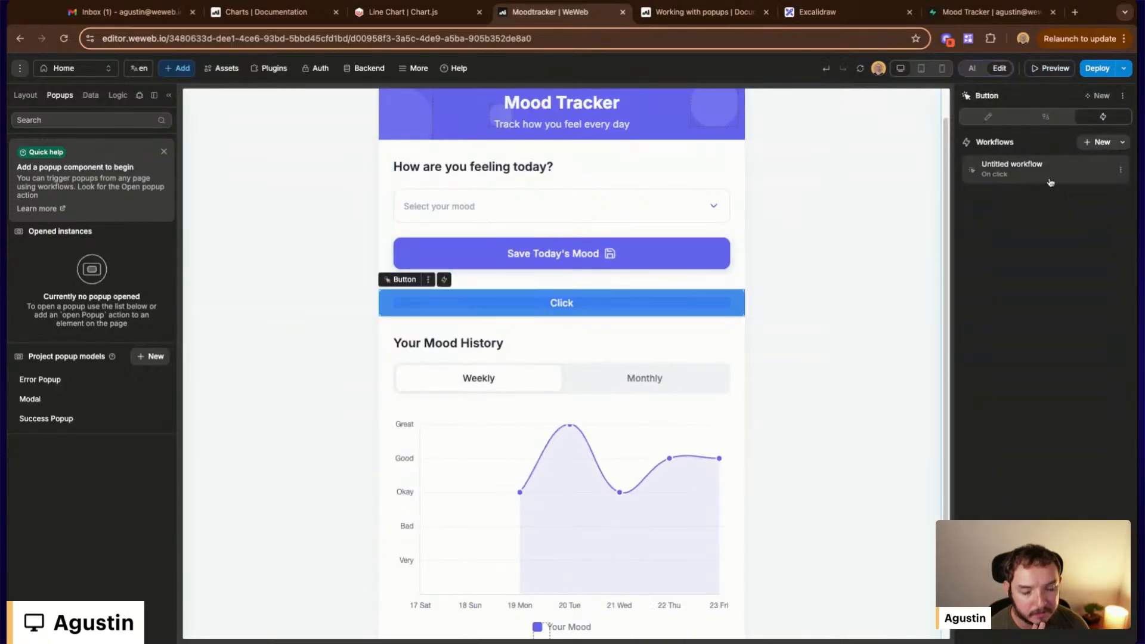
left_click(1048, 178)
left_click(547, 286)
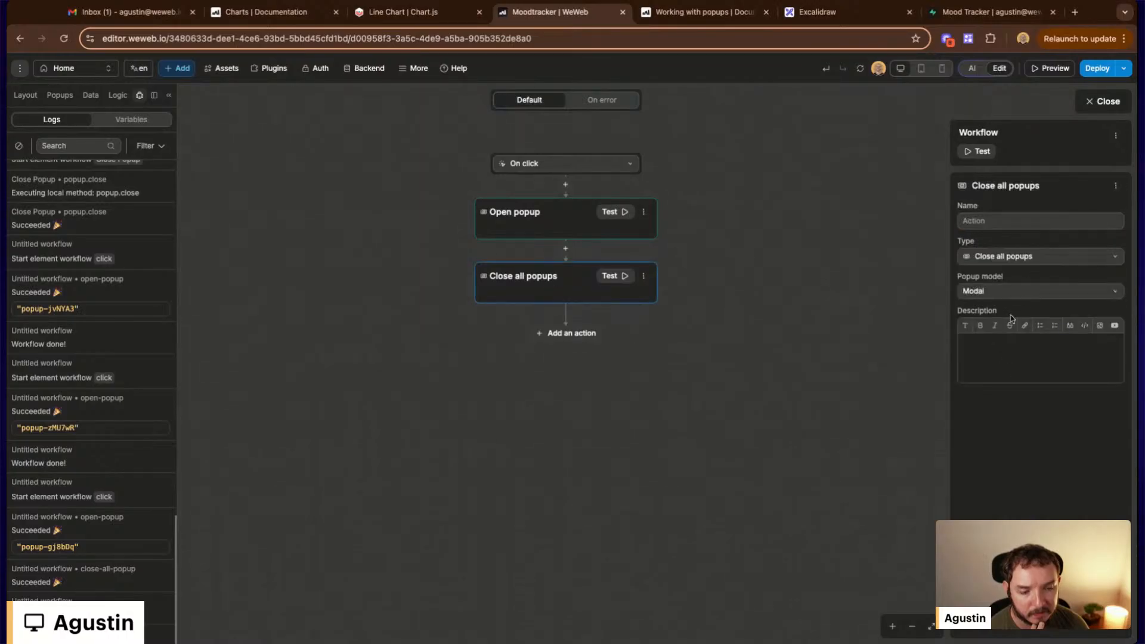
left_click(1017, 292)
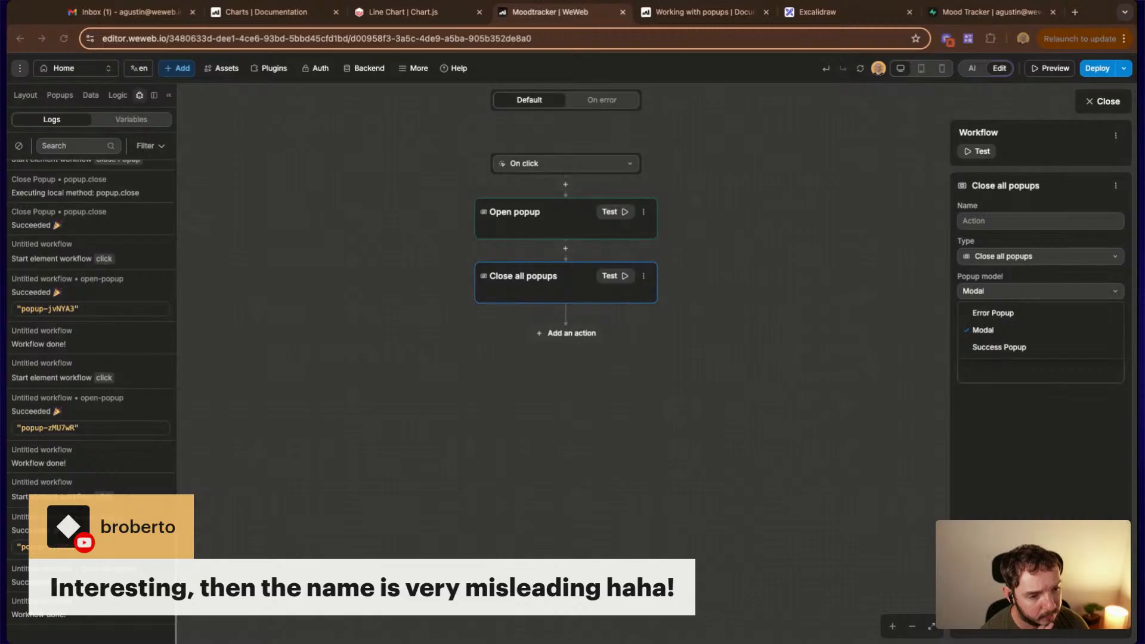
left_click(837, 404)
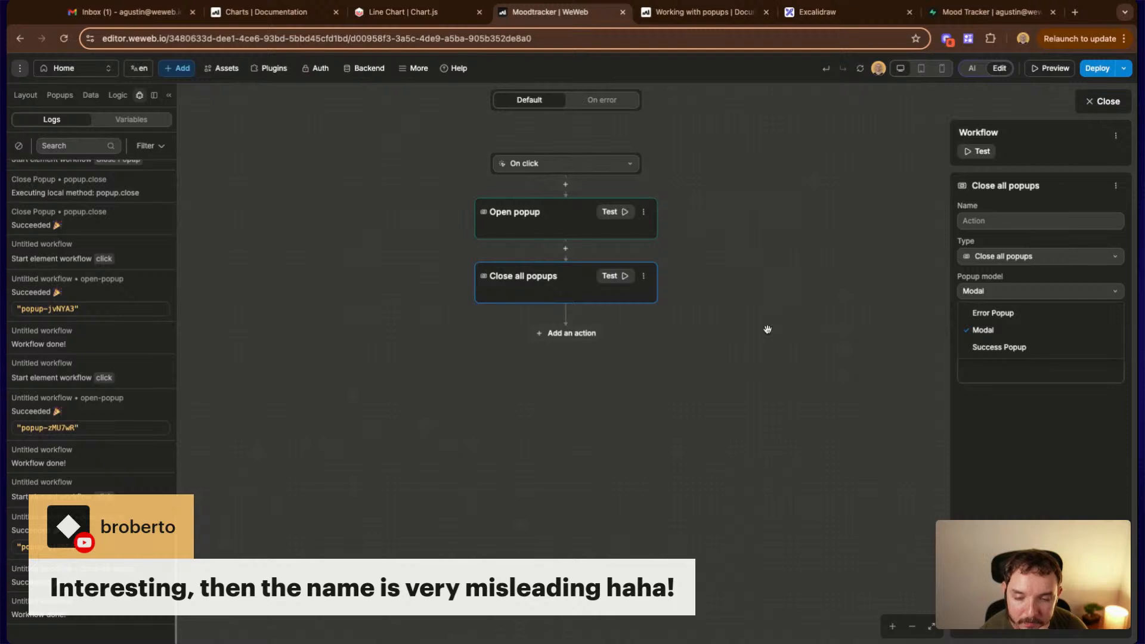
Set the Close all popups action's popup model to Error Popup
left_click(1002, 313)
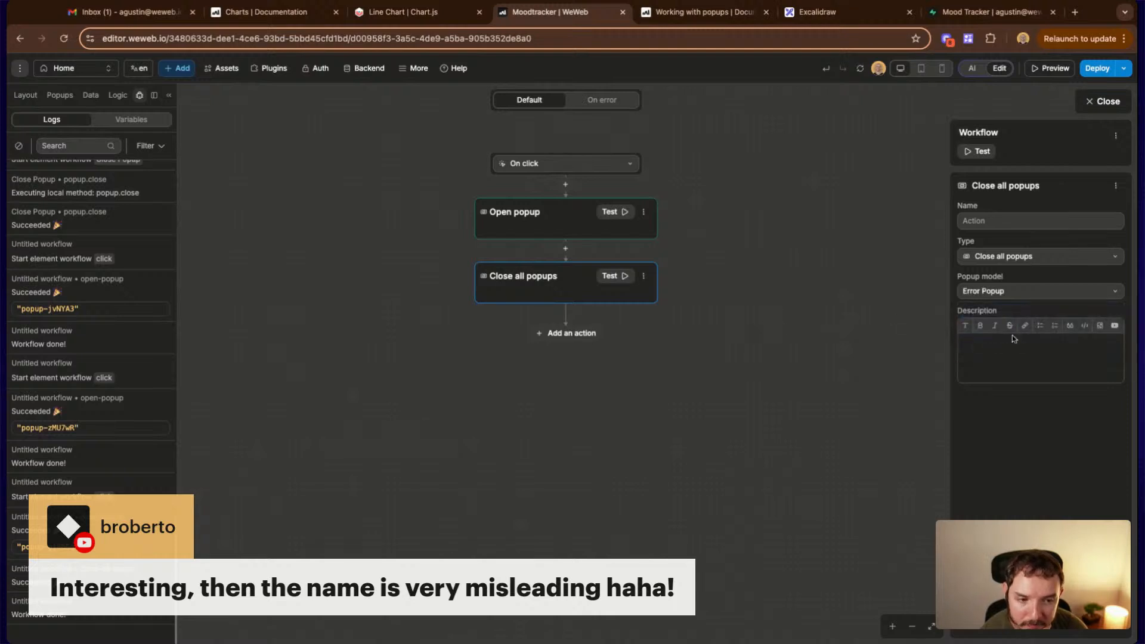
left_click(1010, 290)
left_click(1007, 297)
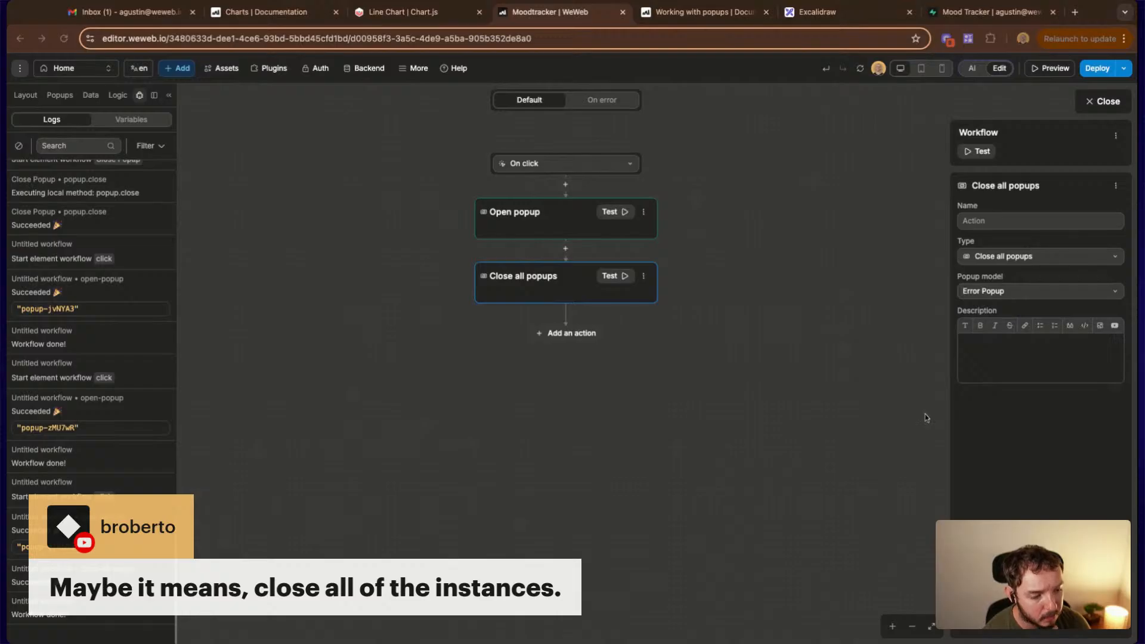
left_click(843, 388)
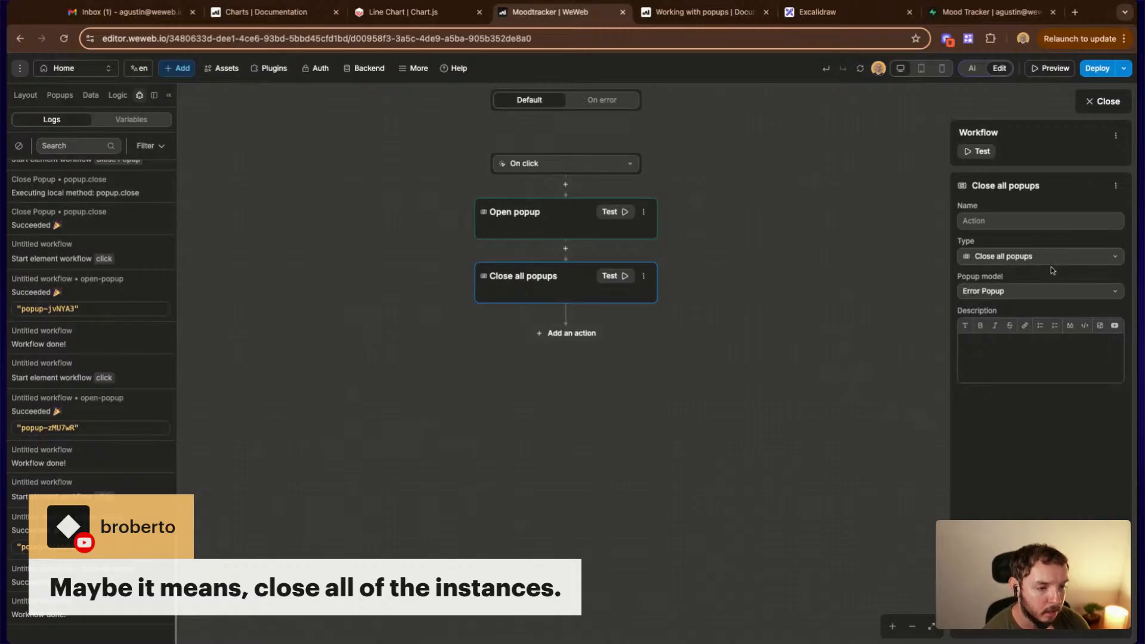
Switch the Close all popups action's popup model through Error Popup, Modal and Success Popup, then return it to Modal
left_click(999, 292)
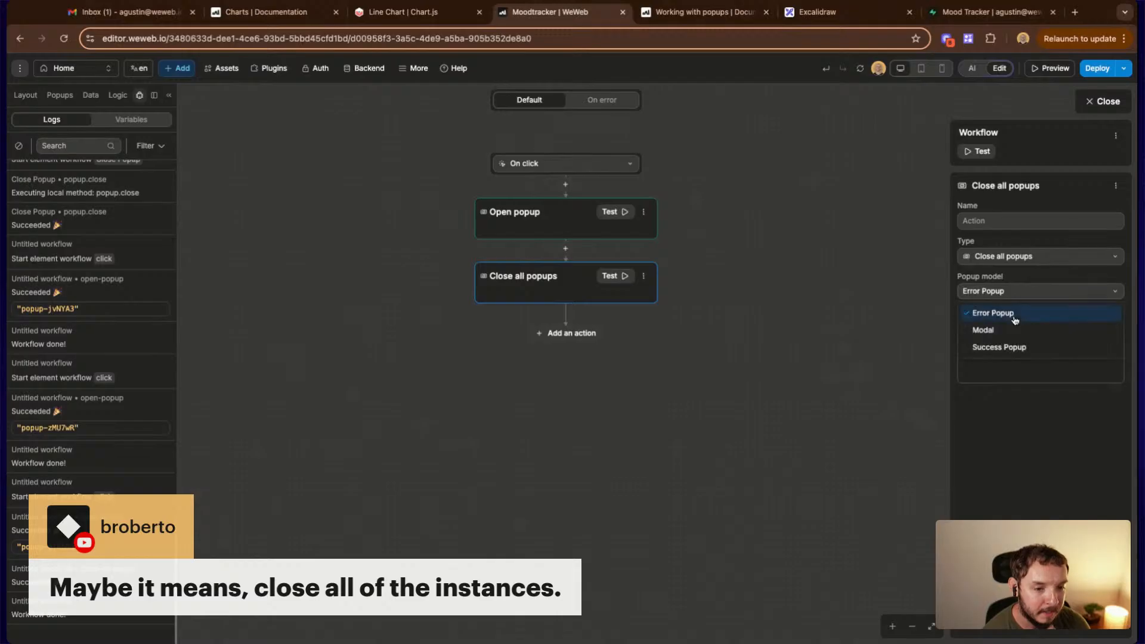
left_click(1013, 311)
left_click(1011, 295)
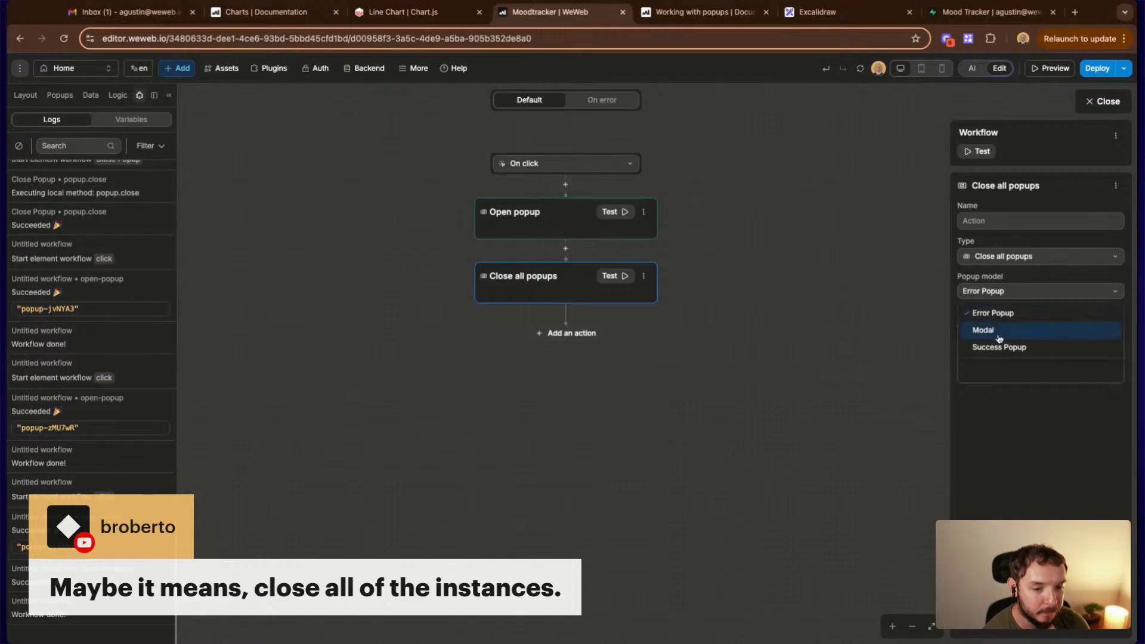
left_click(999, 330)
left_click(1021, 294)
left_click(1016, 346)
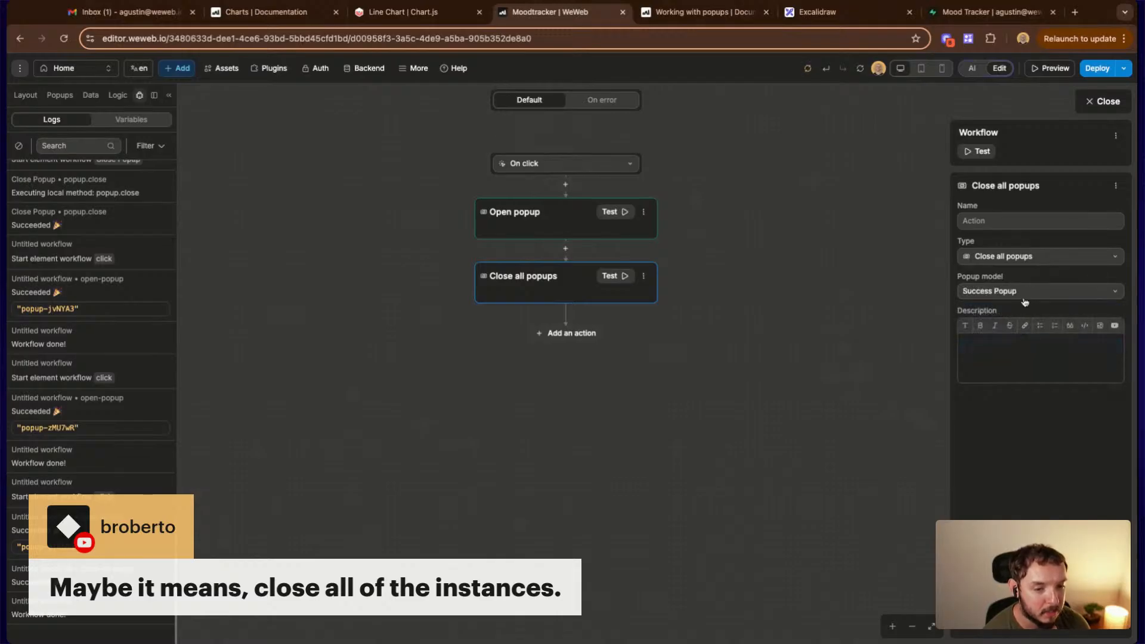
left_click(1023, 294)
left_click(1011, 331)
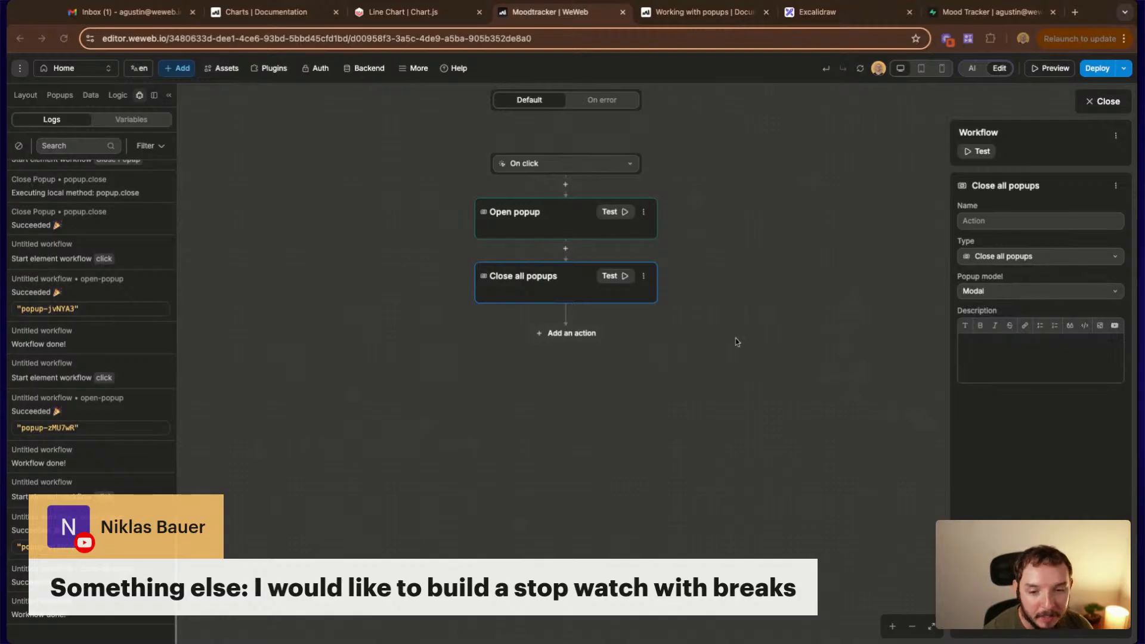
Switch to the Excalidraw board and draw a yellow circle with a blue outline below the Thank You box
left_click(833, 20)
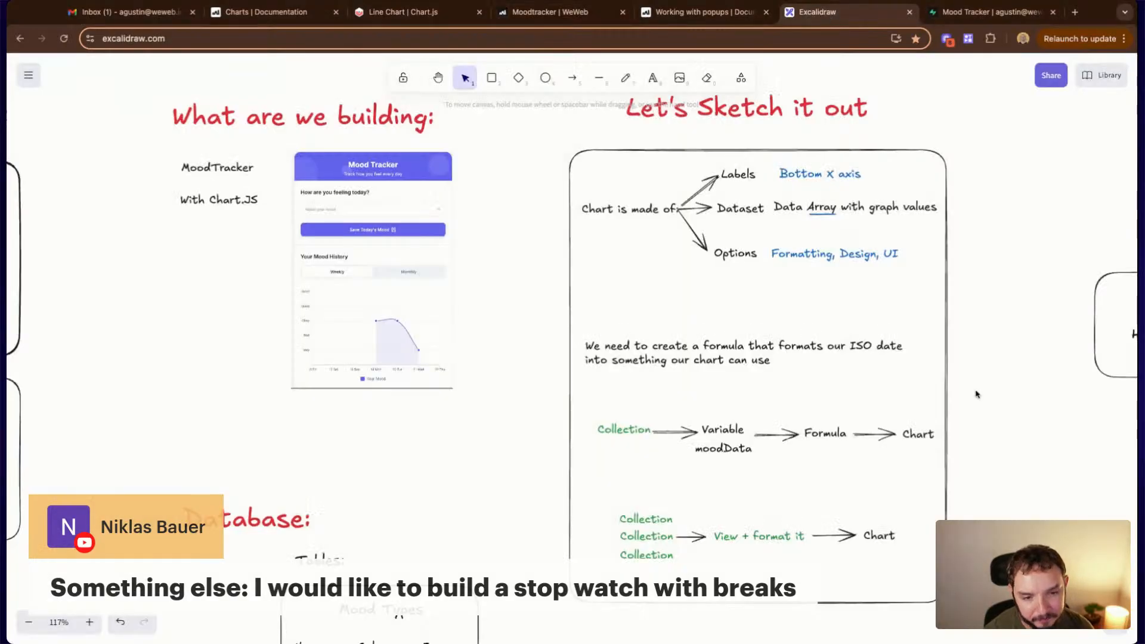
scroll(974, 394, "right", 7)
scroll(973, 394, "down", 3)
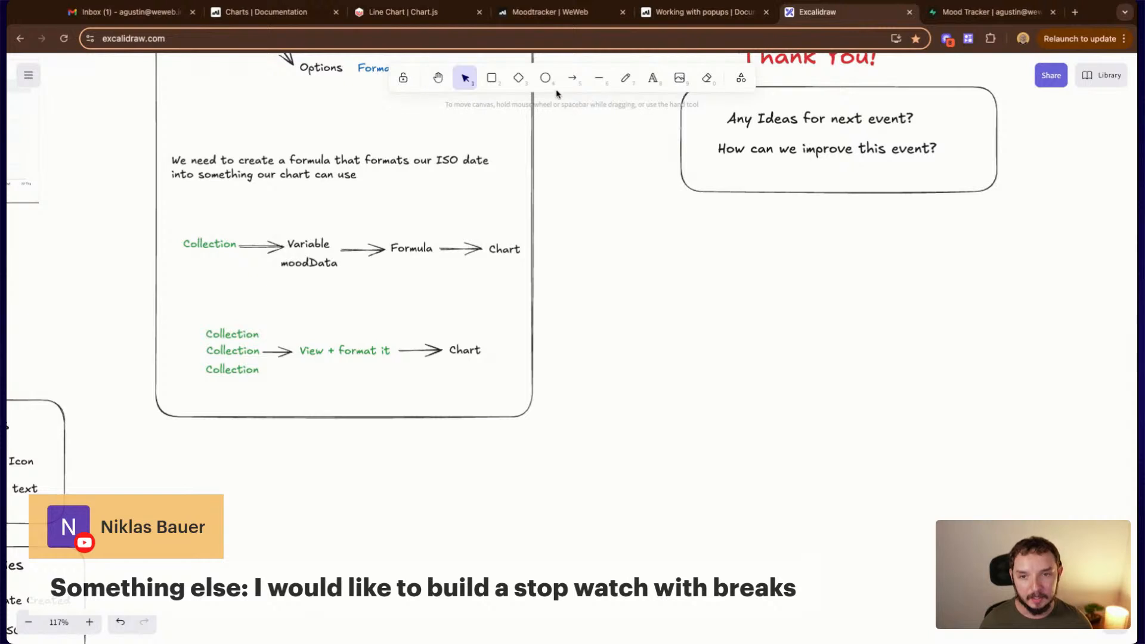
left_click(545, 77)
left_click_drag(706, 273, 787, 354)
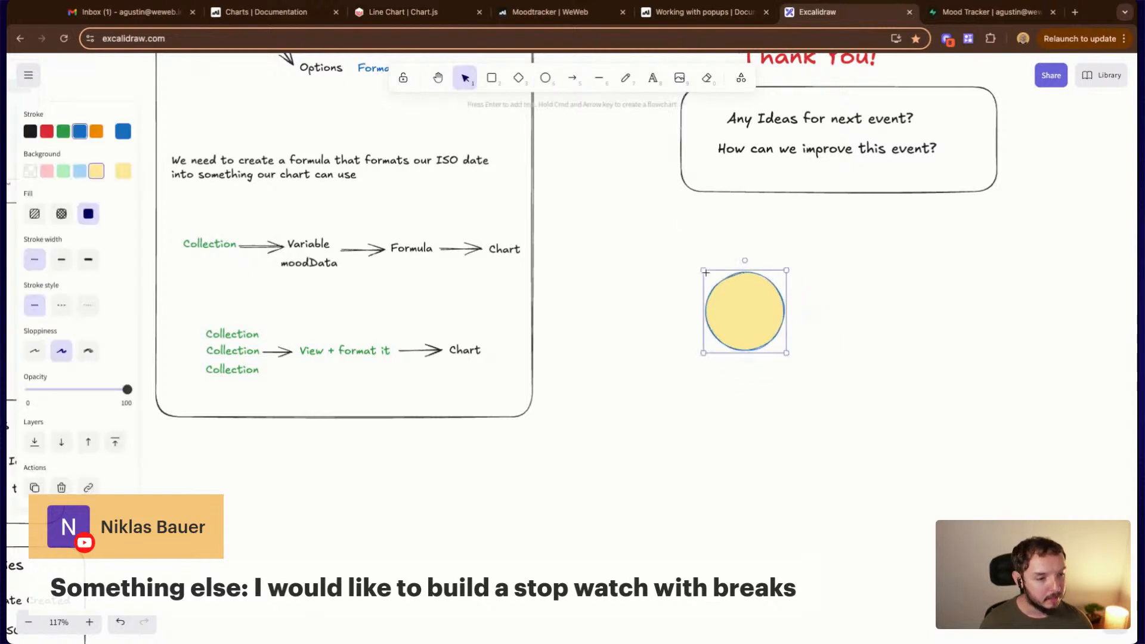
Add the text "213213" beside the yellow circle
scroll(845, 373, "right", 6)
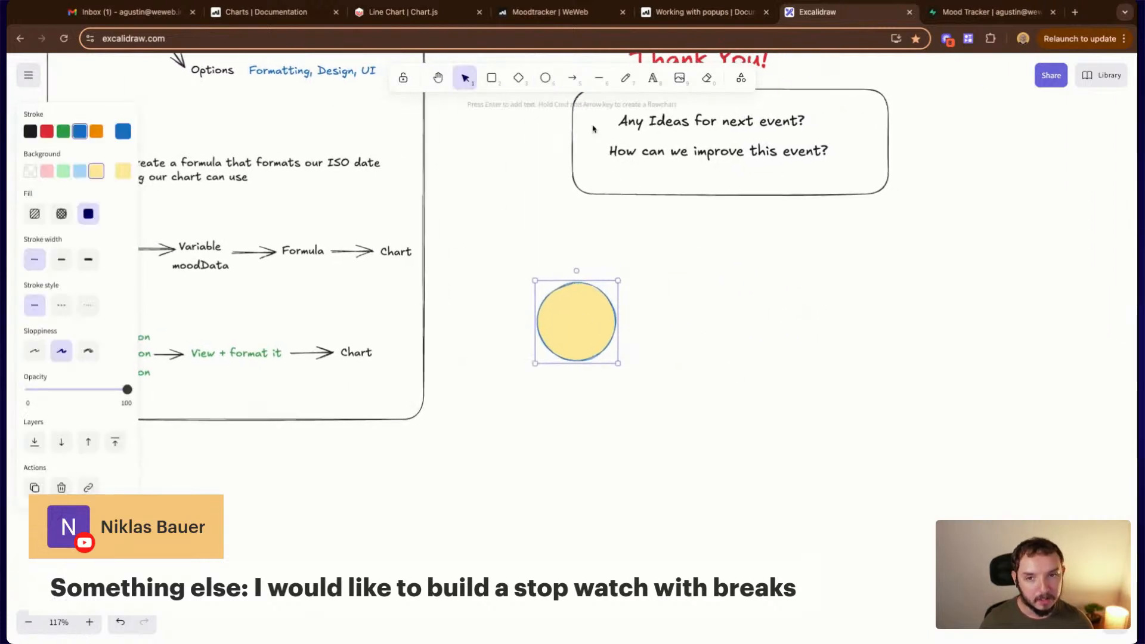
key("t")
left_click(702, 312)
type("213213")
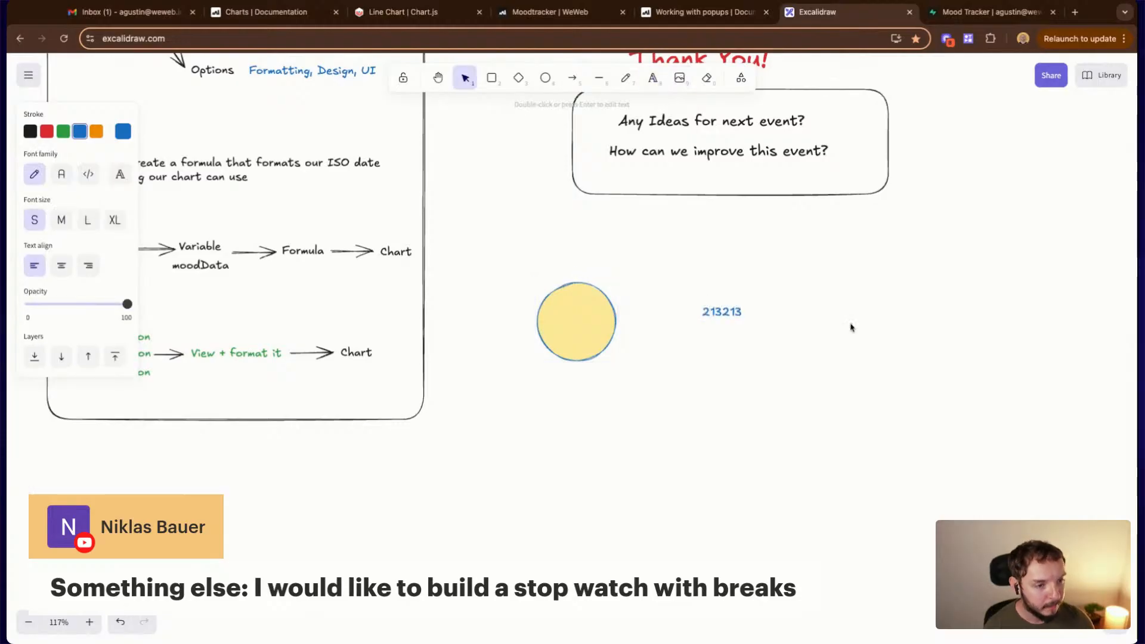
left_click(849, 354)
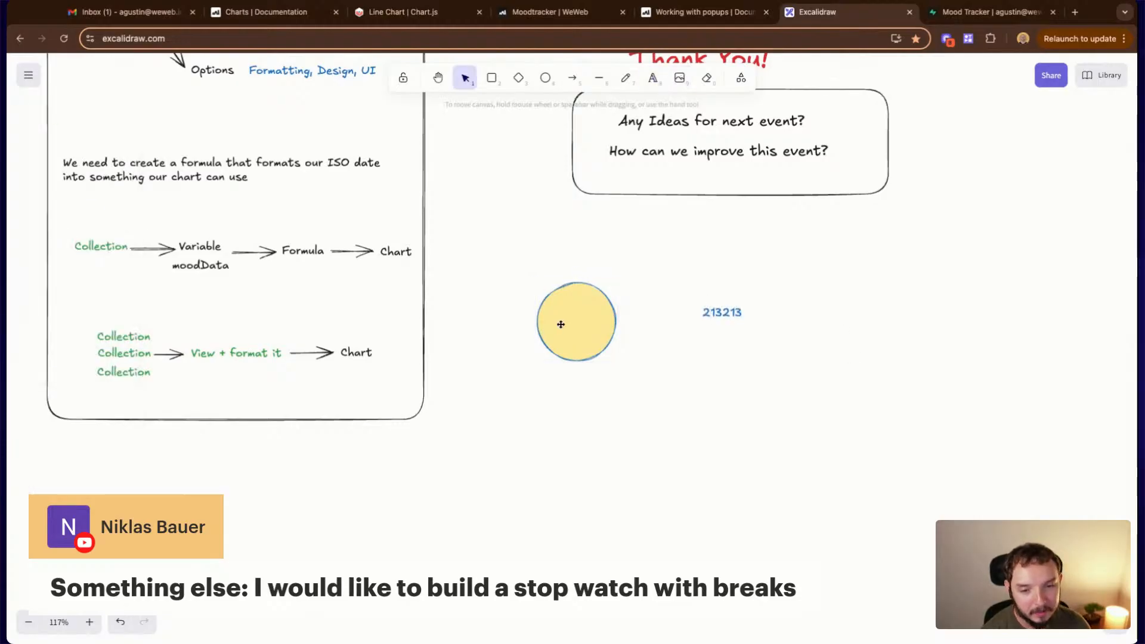
Duplicate the 213213 text below the original and change the copy to "7777777"
left_click(559, 325)
mouse_move(725, 318)
left_mouse_down()
mouse_move(722, 294)
mouse_move(719, 327)
left_mouse_up()
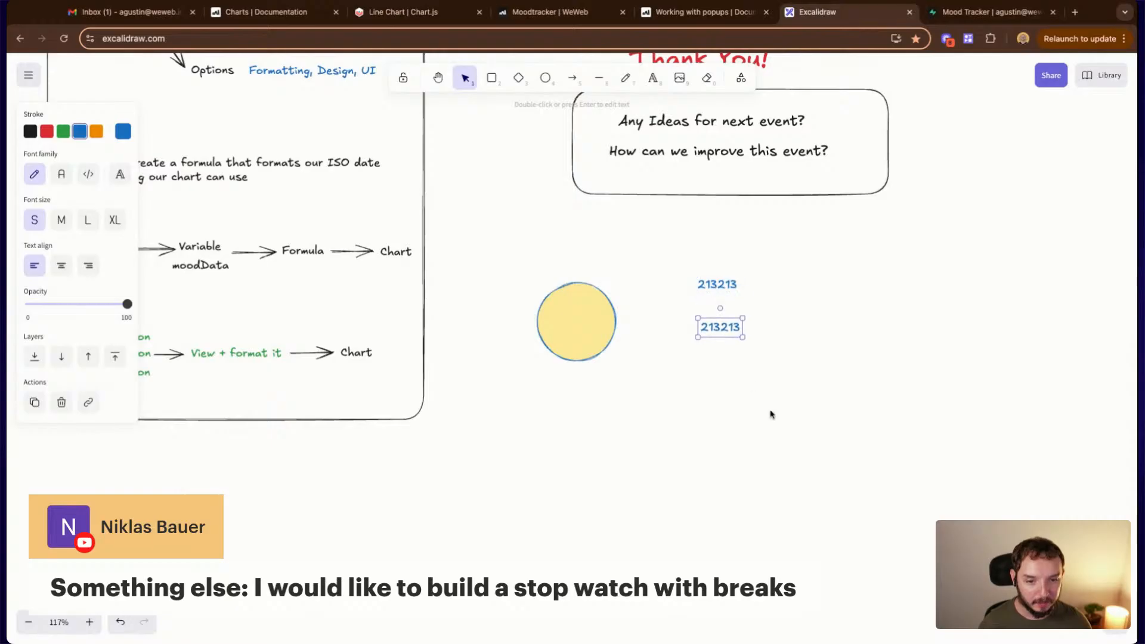
left_click(768, 412)
double_click(718, 328)
type("7777777")
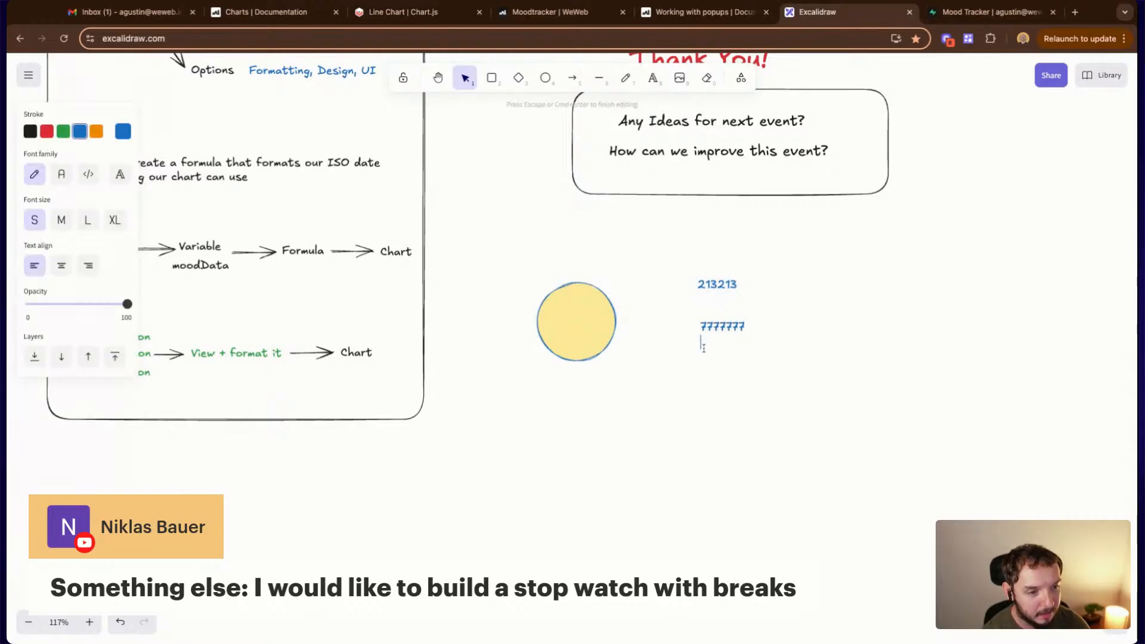
left_click(733, 438)
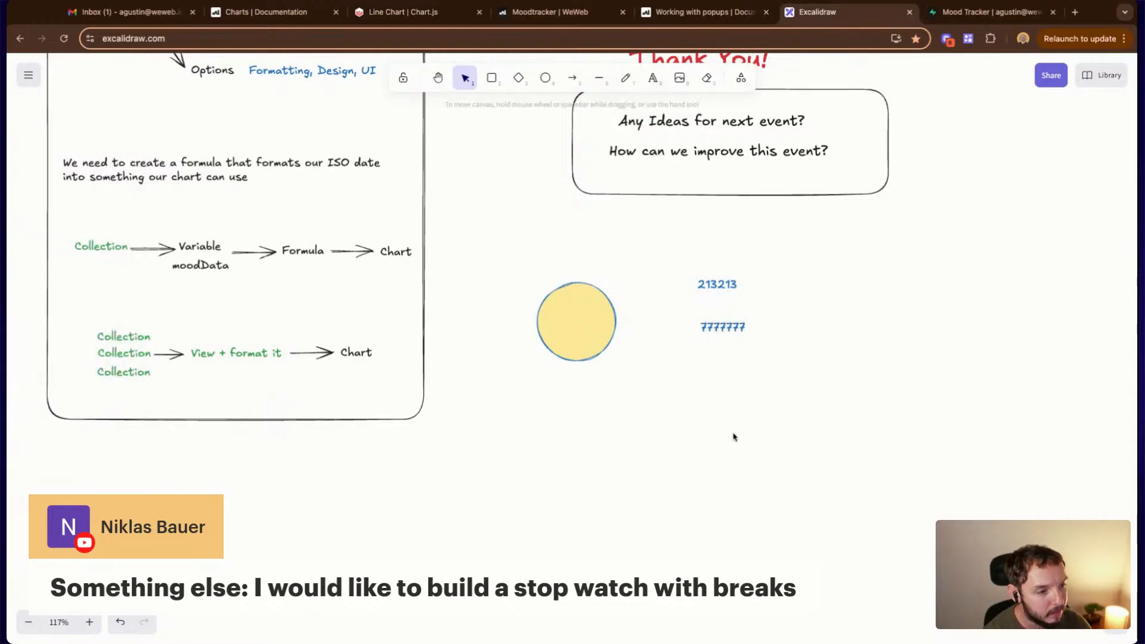
Move the 7777777 text up under 213213 and shift the yellow circle closer to both texts
left_click(740, 326)
left_click_drag(740, 327, 736, 313)
left_click(778, 372)
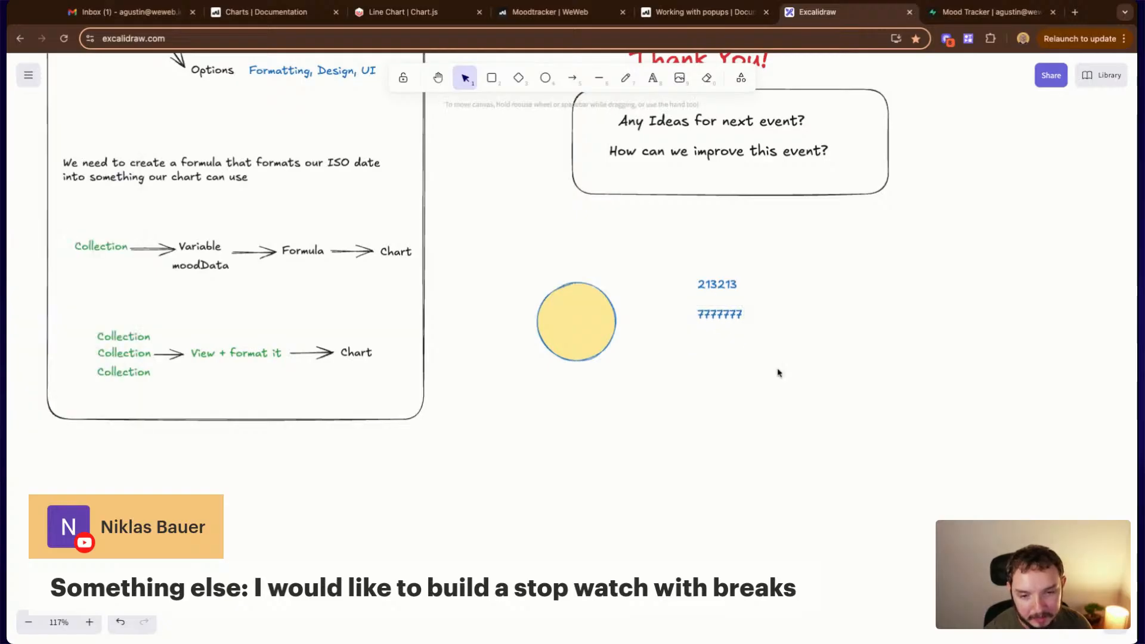
left_click(569, 328)
left_click_drag(580, 340, 611, 312)
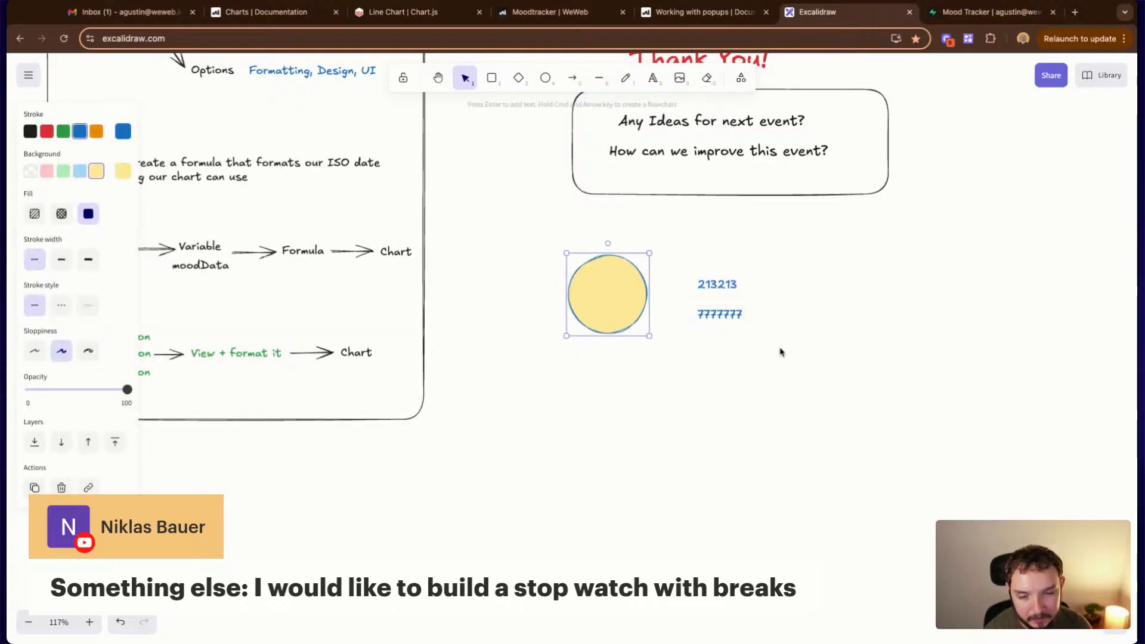
Move the 213213 text closer to the circle and left-align the 7777777 text beneath it
scroll(660, 342, "up", 5)
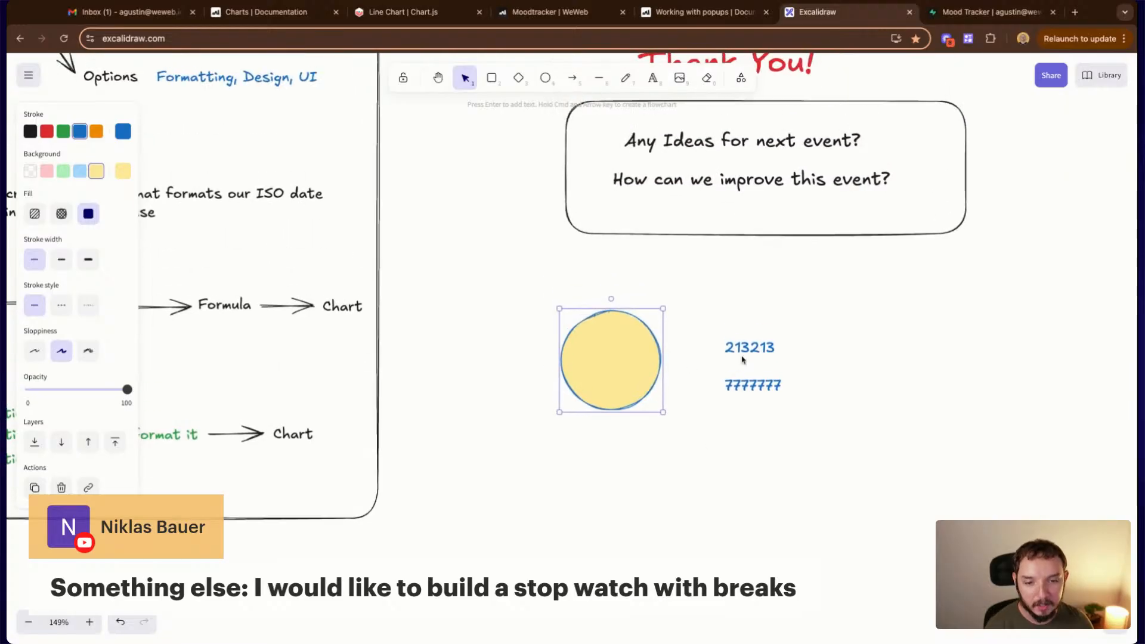
left_click(739, 346)
left_click_drag(739, 346, 717, 343)
left_click(745, 362)
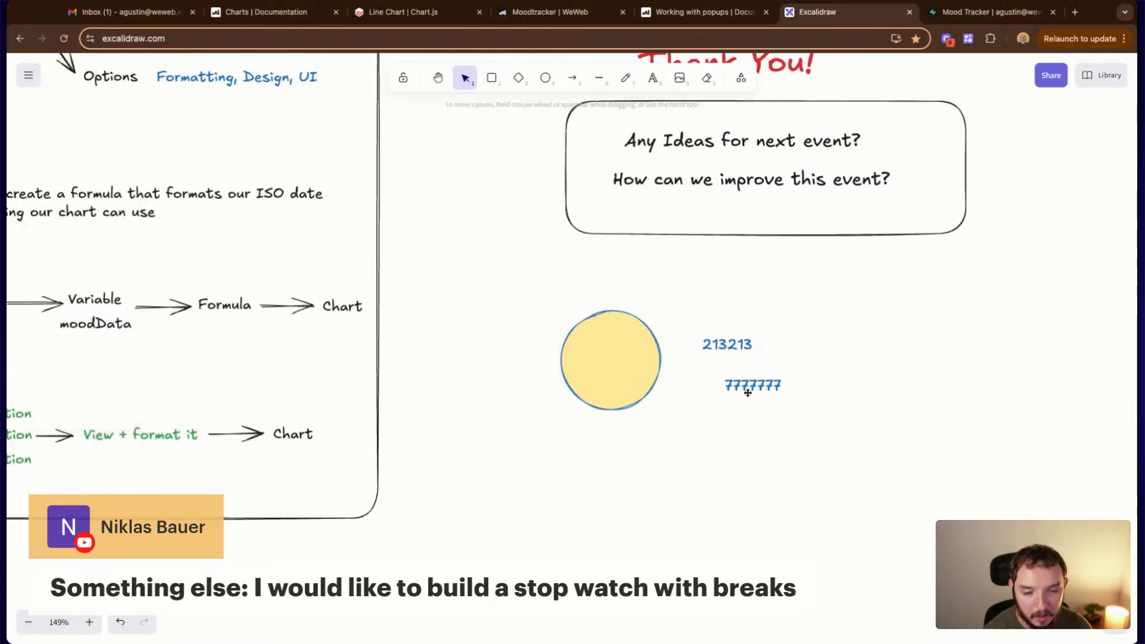
mouse_move(748, 393)
left_mouse_down()
mouse_move(730, 390)
mouse_move(749, 387)
left_mouse_up()
left_click(797, 399)
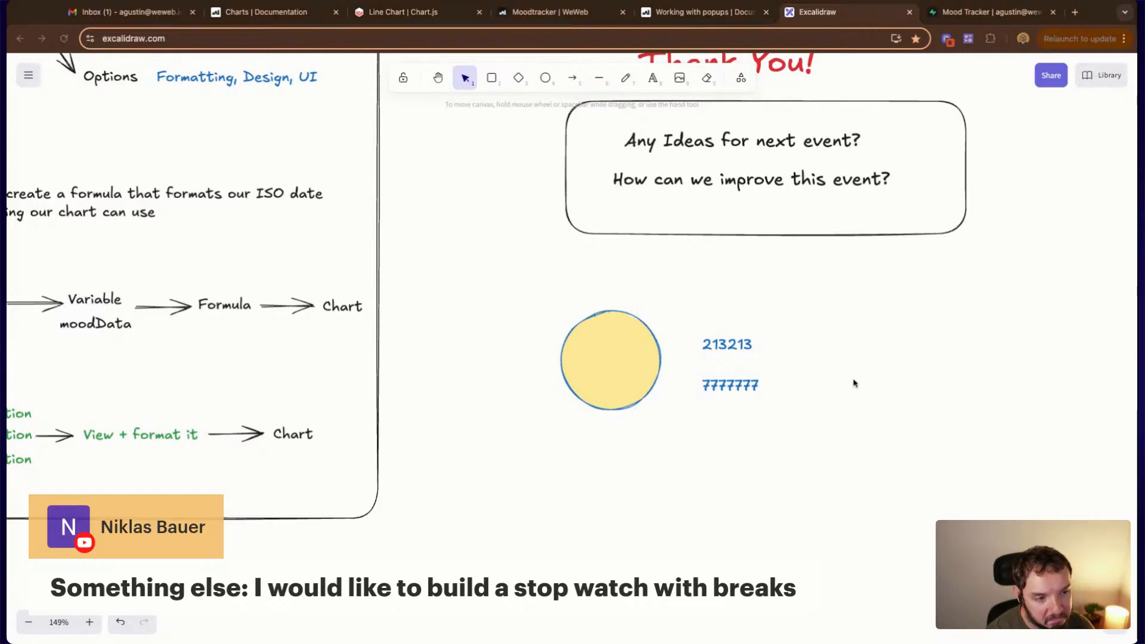
Move both number texts closer to the circle and tighten the gap between them
scroll(829, 384, "right", 3)
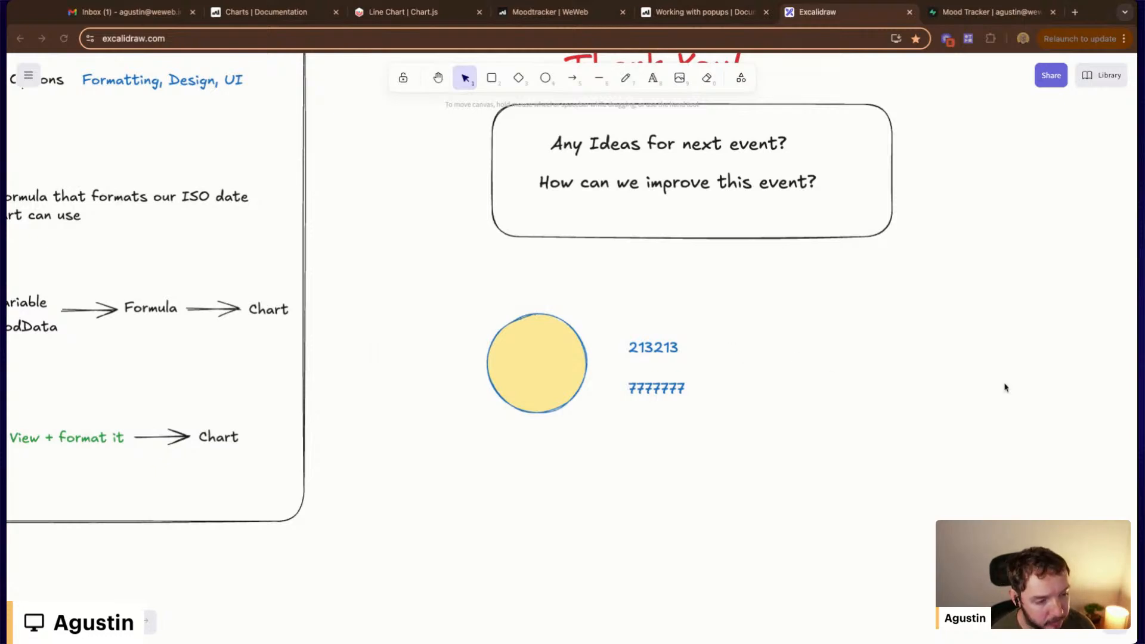
left_click(654, 357)
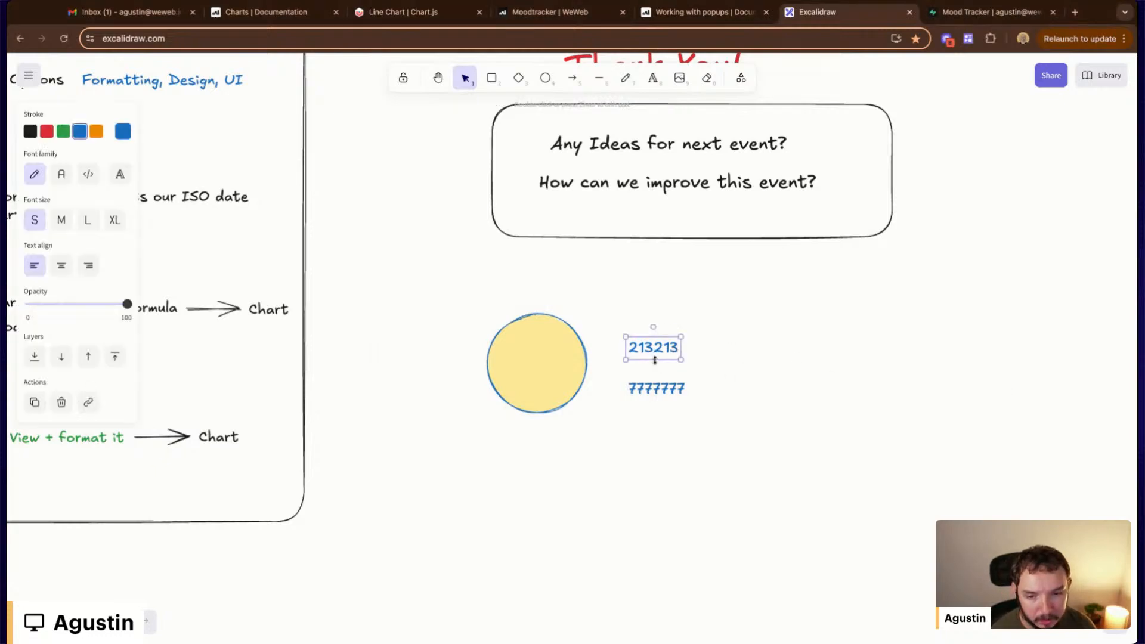
left_click_drag(655, 360, 645, 357)
left_click(659, 405)
left_click_drag(659, 405, 647, 386)
left_click(800, 391)
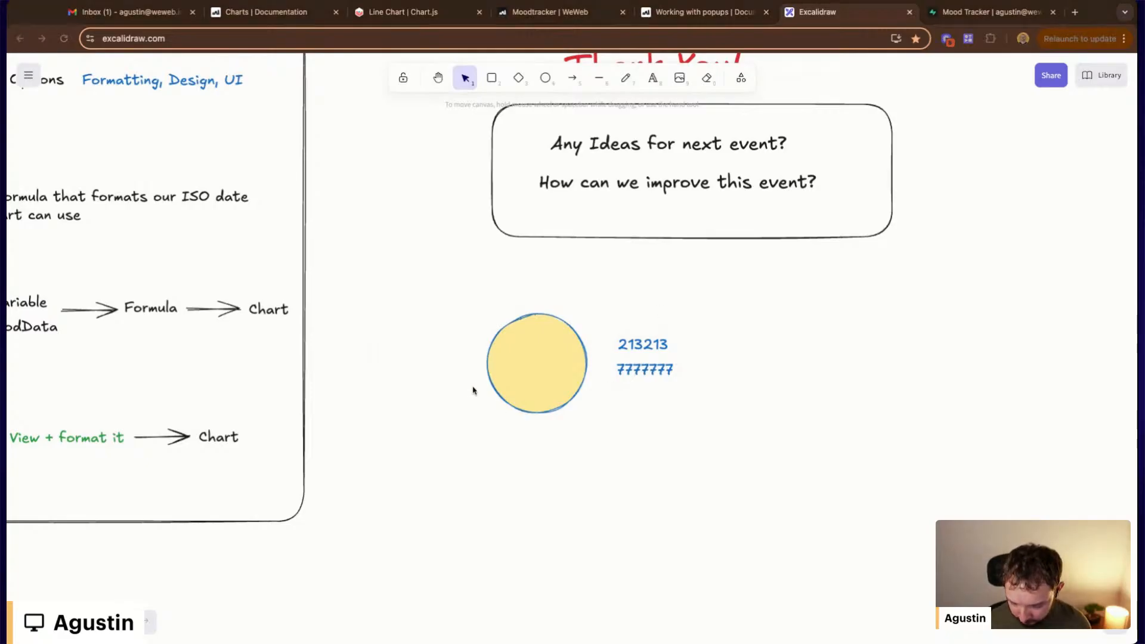
scroll(444, 363, "down", 5)
scroll(419, 337, "up", 5)
scroll(419, 337, "down", 6)
scroll(686, 428, "left", 3)
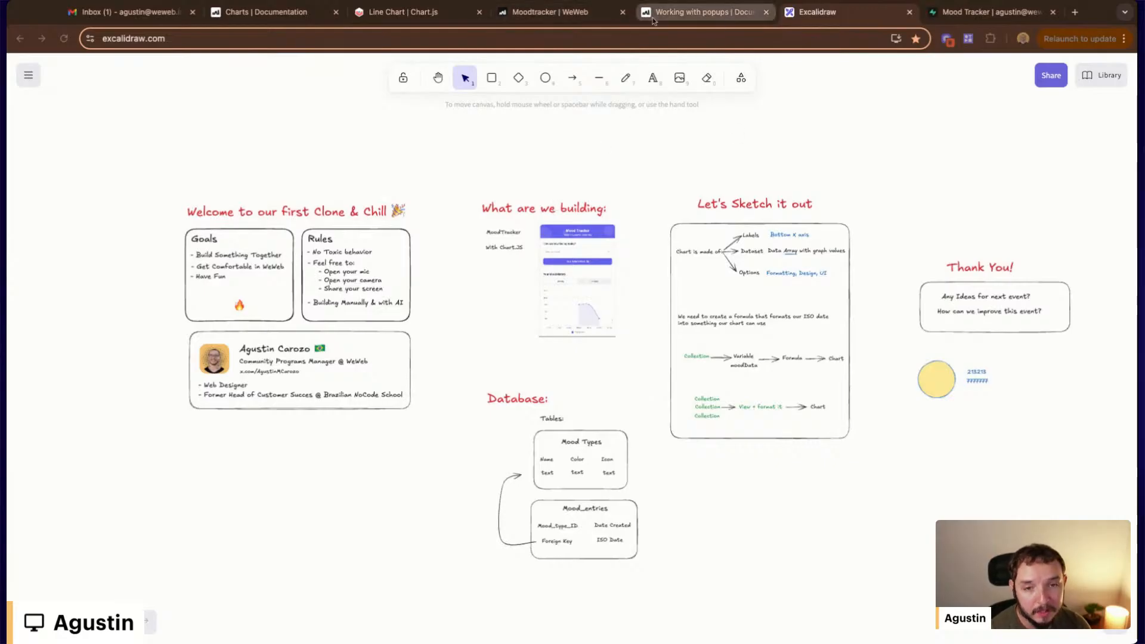
Switch back to the Moodtracker project in WeWeb and close the workflow editor
left_click(628, 14)
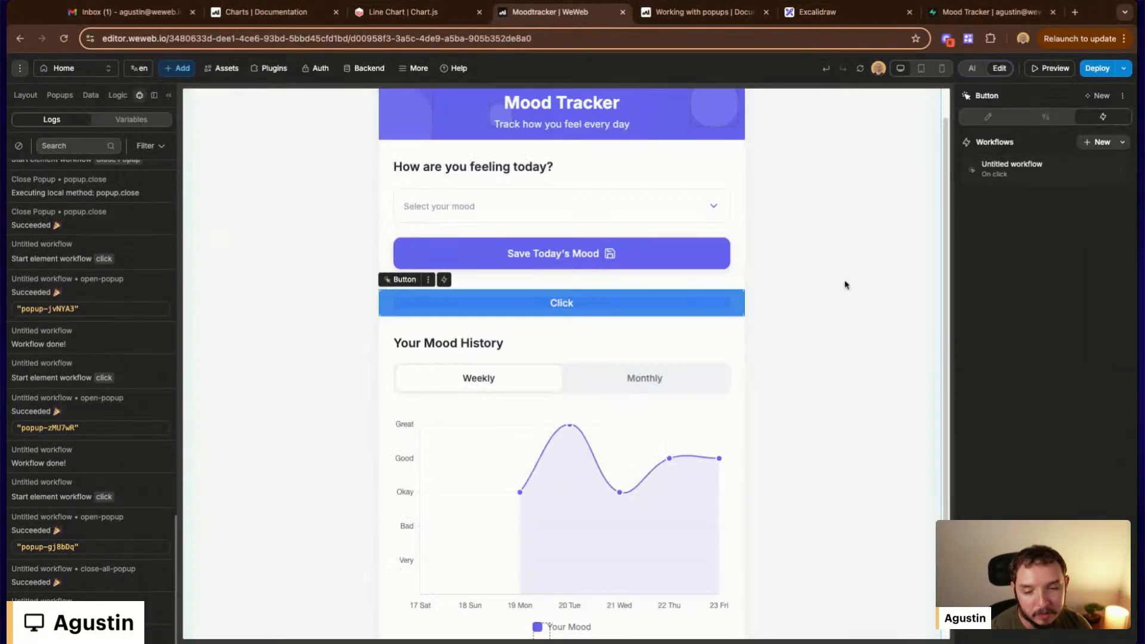
left_click(1104, 102)
scroll(677, 331, "down", 1)
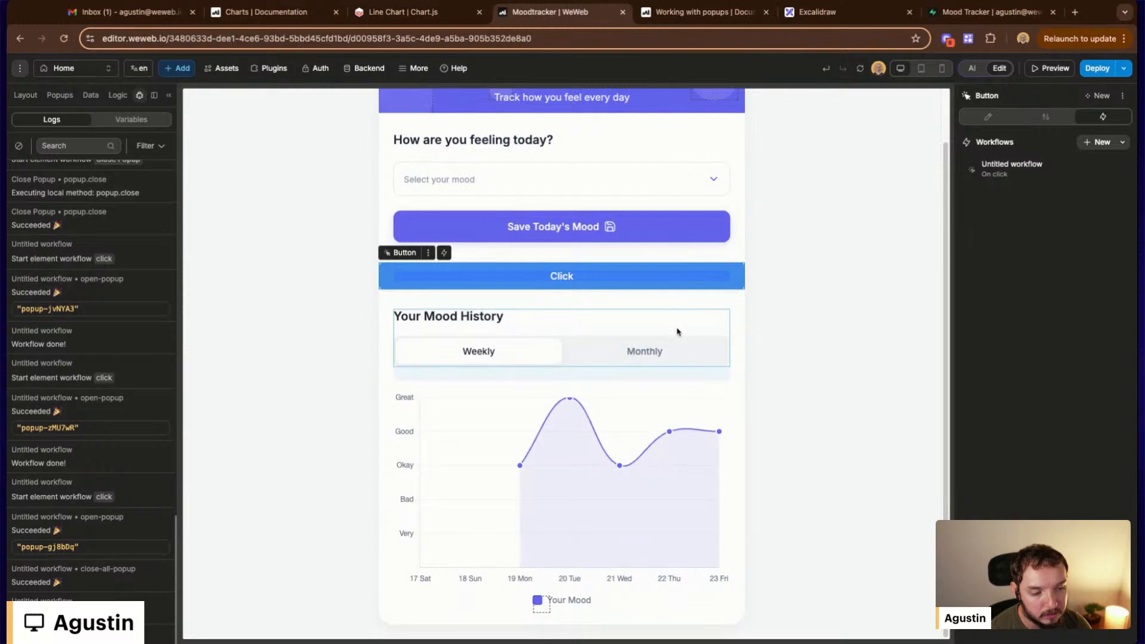
Clear the debug logs and show the page's layout tree
scroll(761, 417, "up", 2)
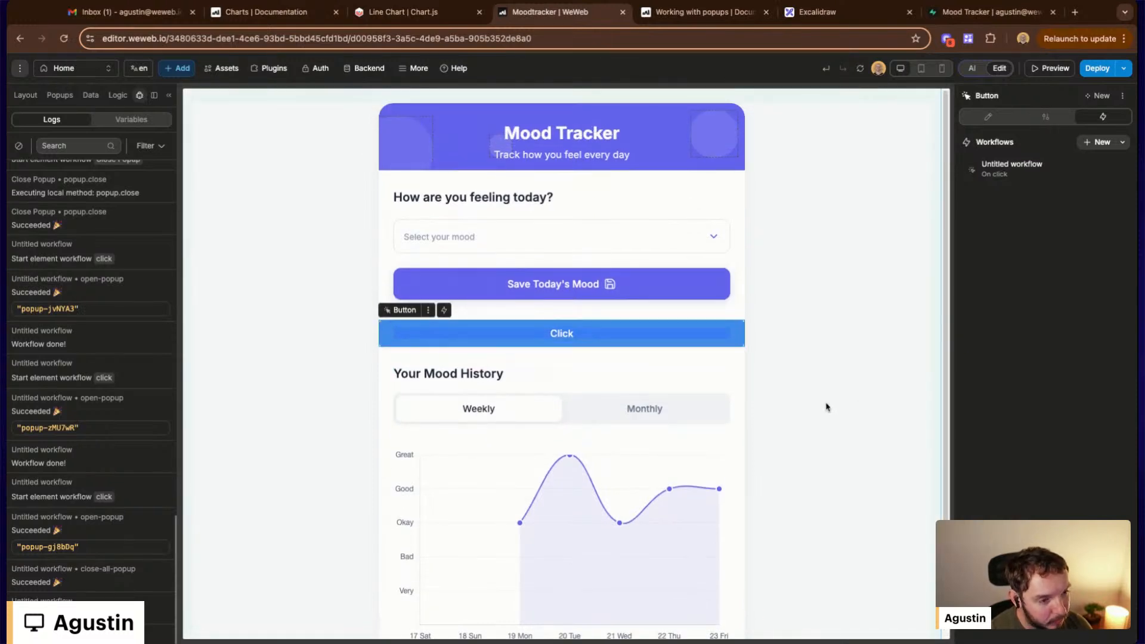
left_click(18, 146)
left_click(26, 95)
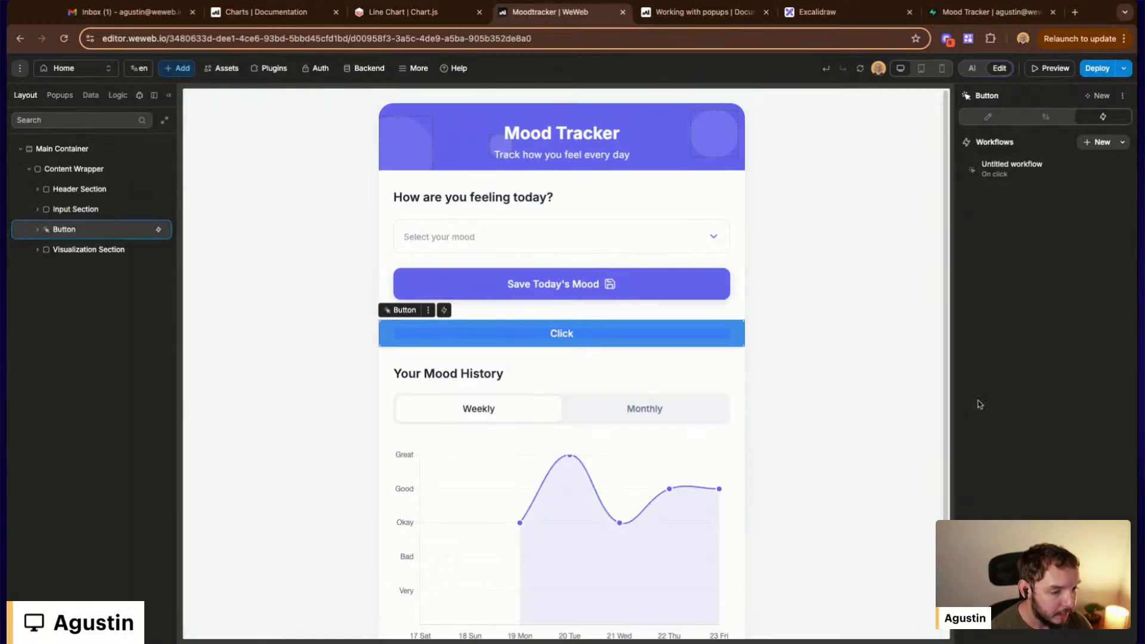